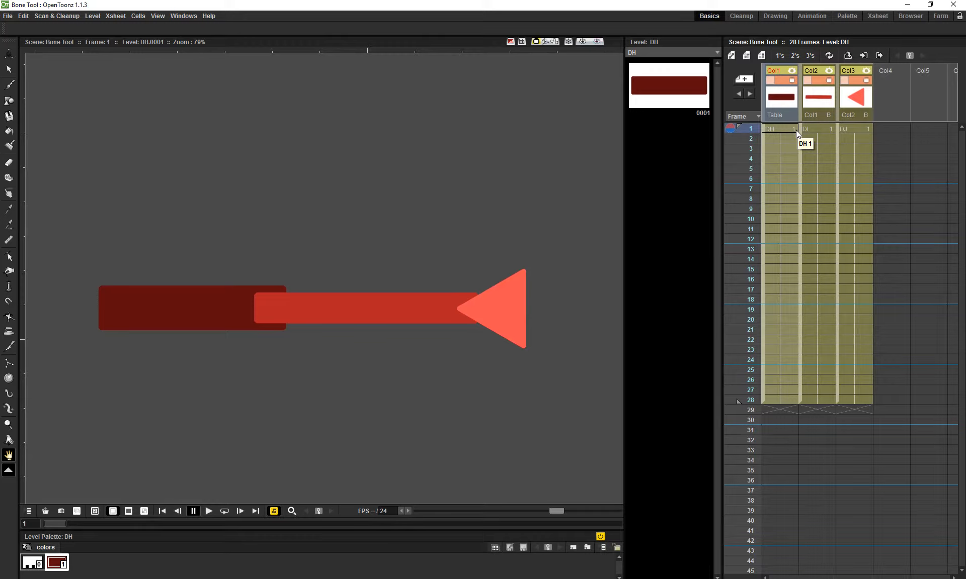
# Rename the first column as Upper Arm and the second column as Lower Arms
pyautogui.doubleClick(777, 70)
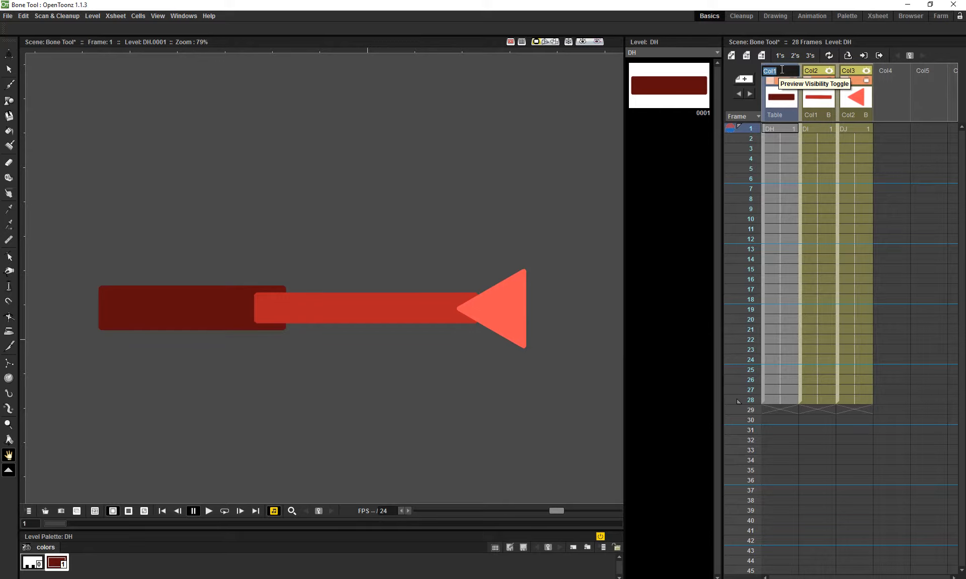
pyautogui.write('UpperArm')
pyautogui.press('Return')
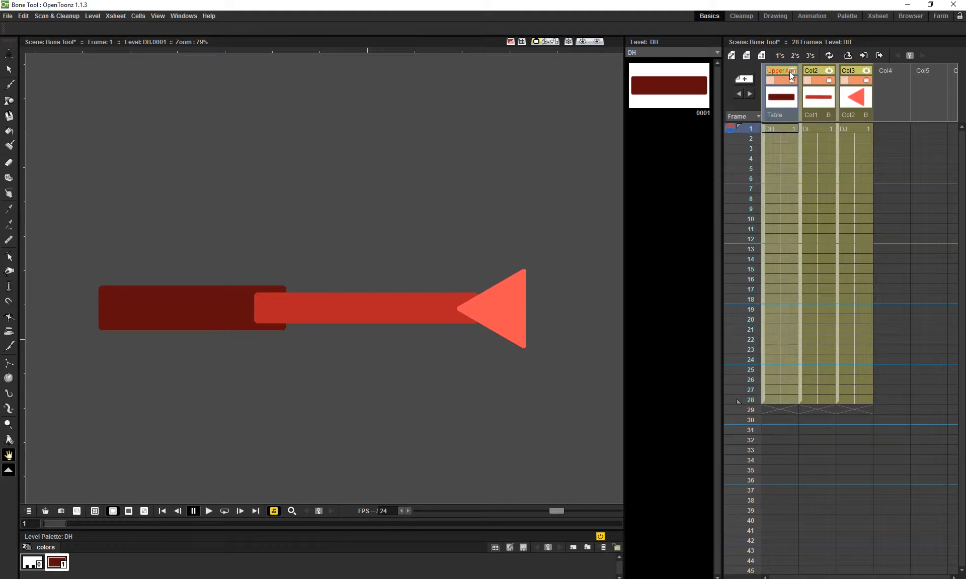
pyautogui.doubleClick(814, 72)
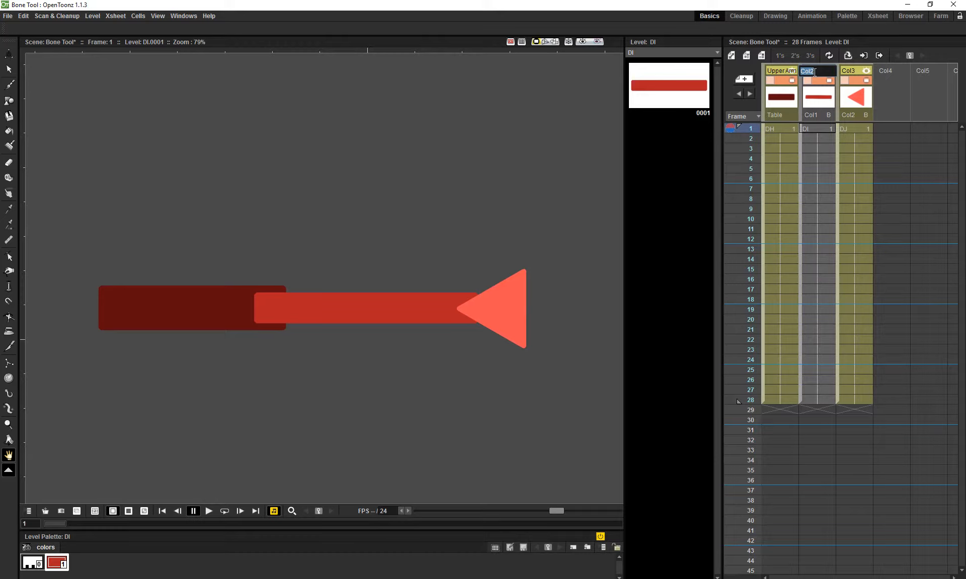
pyautogui.write('Lower Arm')
pyautogui.press('Return')
# Rename the third column, which holds the triangle drawing, as Hand
pyautogui.click(855, 69)
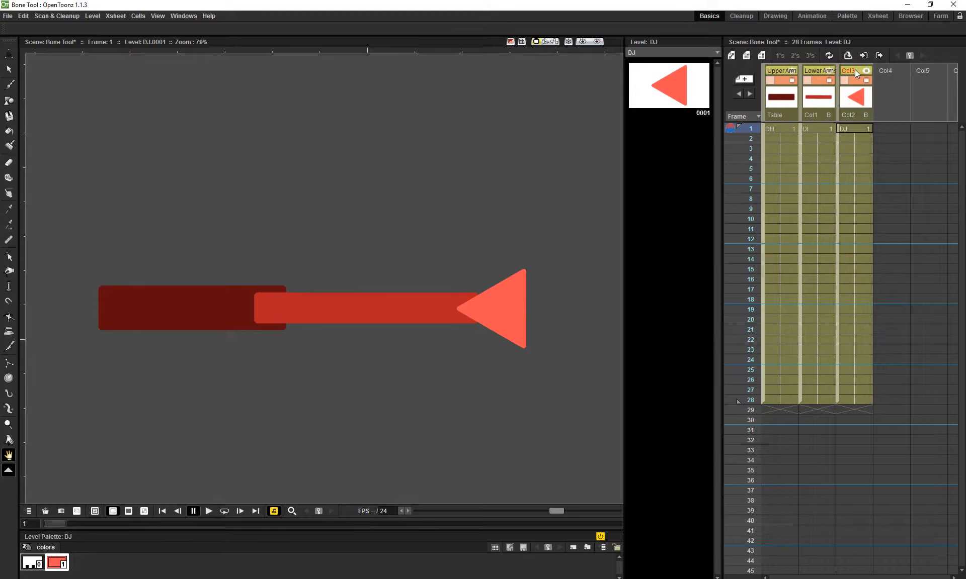
pyautogui.click(853, 69)
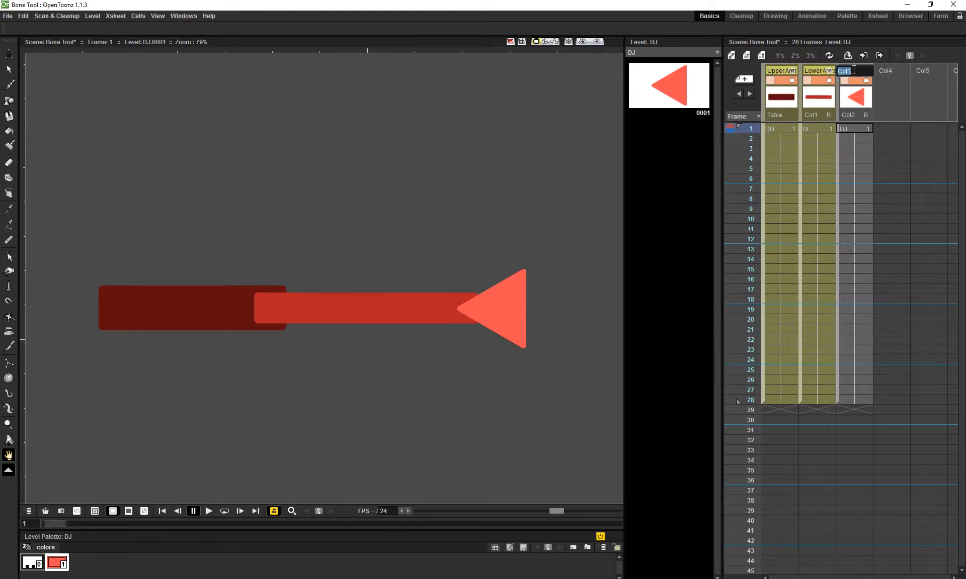
pyautogui.write('Hand')
pyautogui.press('Return')
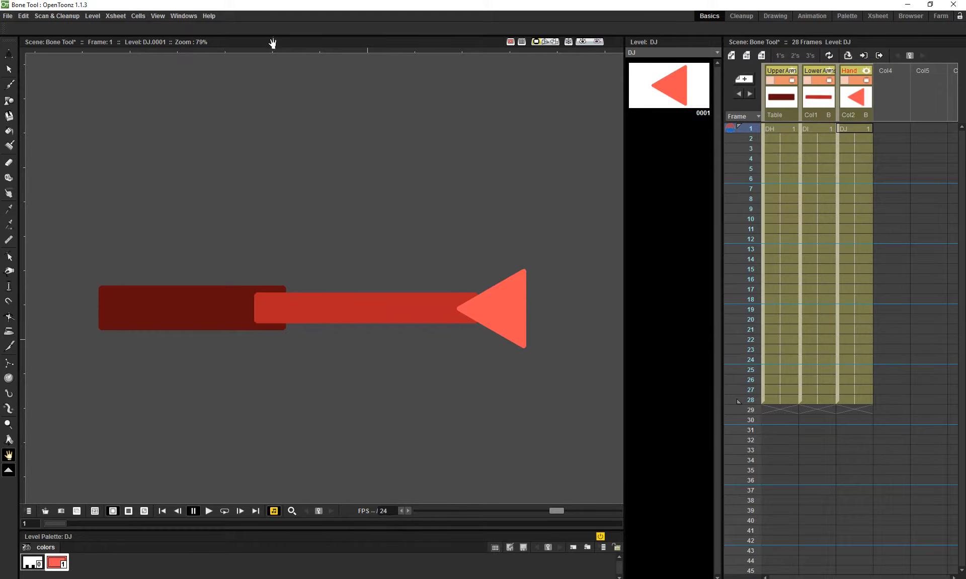
pyautogui.click(186, 17)
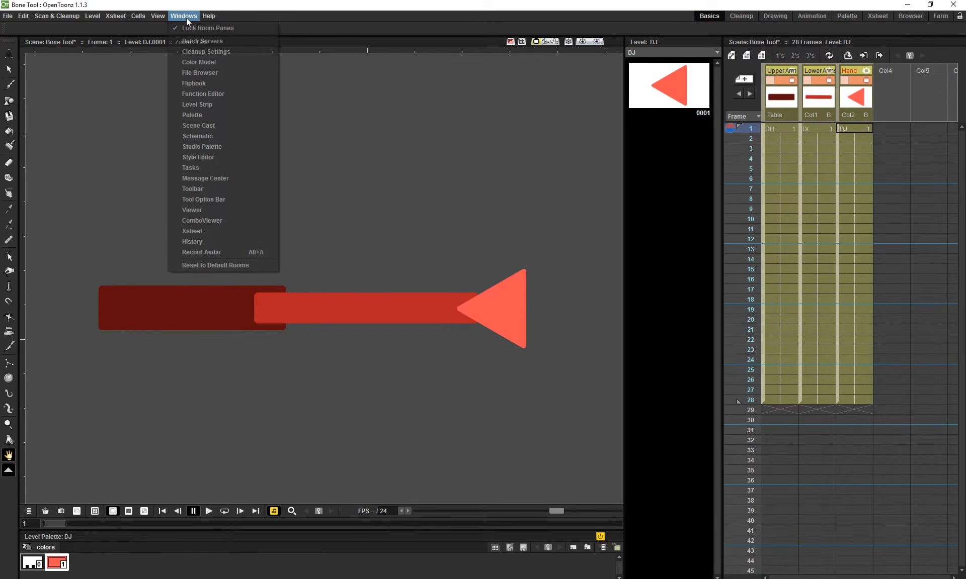
pyautogui.click(221, 138)
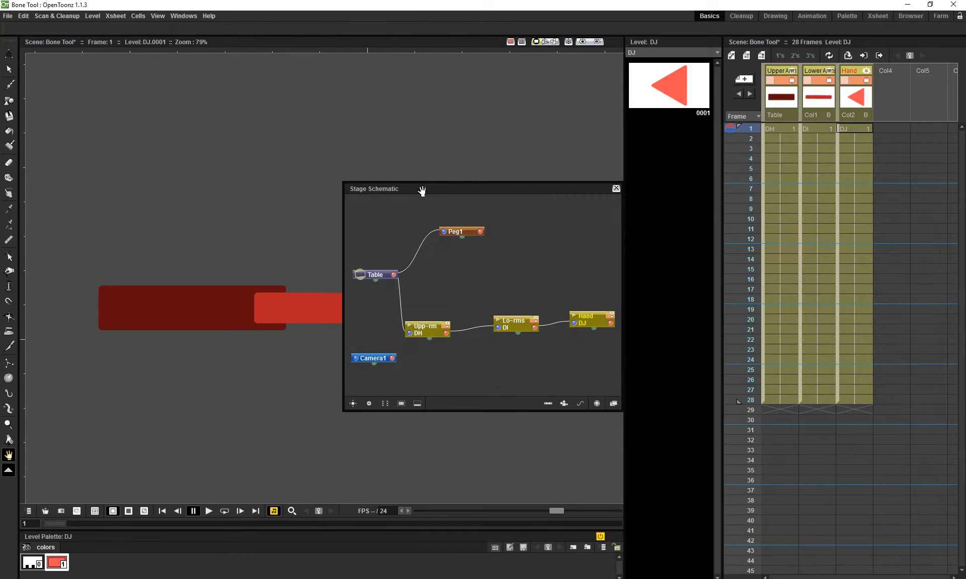
pyautogui.moveTo(430, 191); pyautogui.dragTo(289, 129)
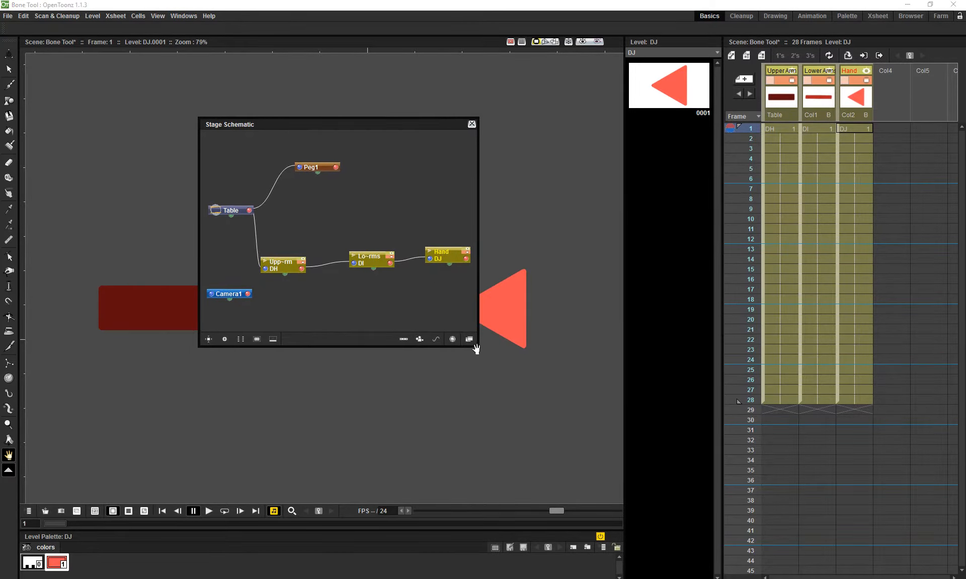
pyautogui.click(471, 124)
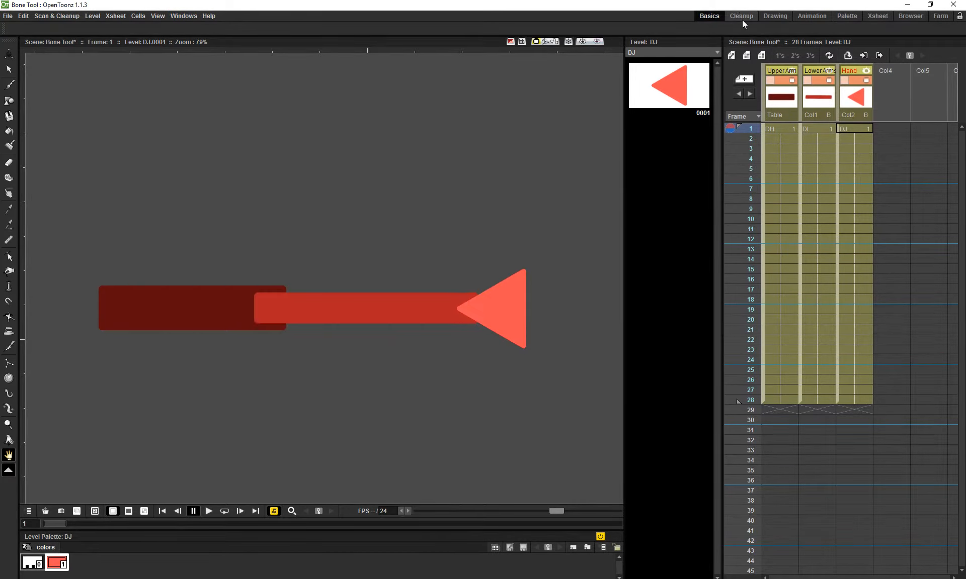
# Look through the Cleanup, Drawing, Animation, Palette, Xsheet and Browser rooms, and return to the Basics room
pyautogui.click(742, 17)
pyautogui.click(779, 18)
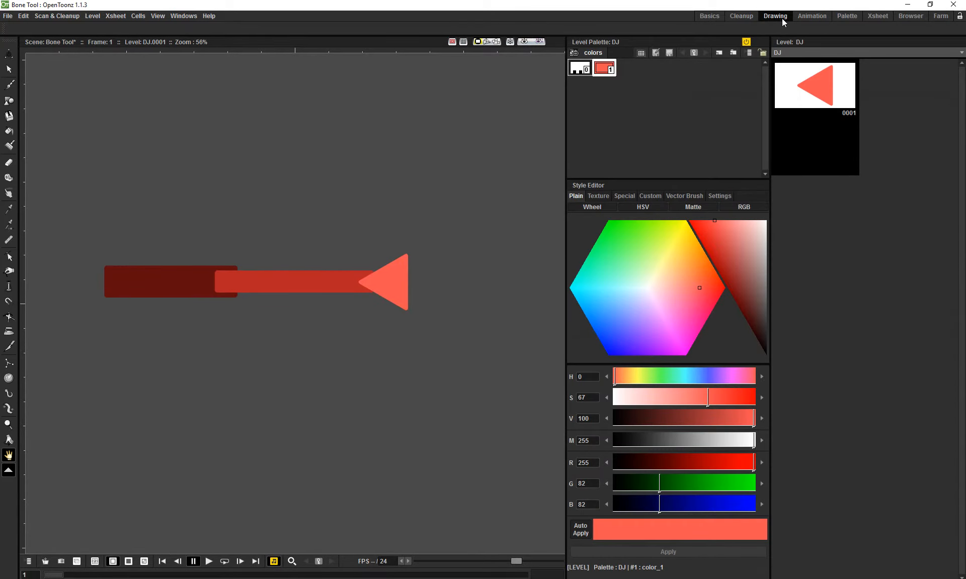
pyautogui.click(799, 16)
pyautogui.click(841, 17)
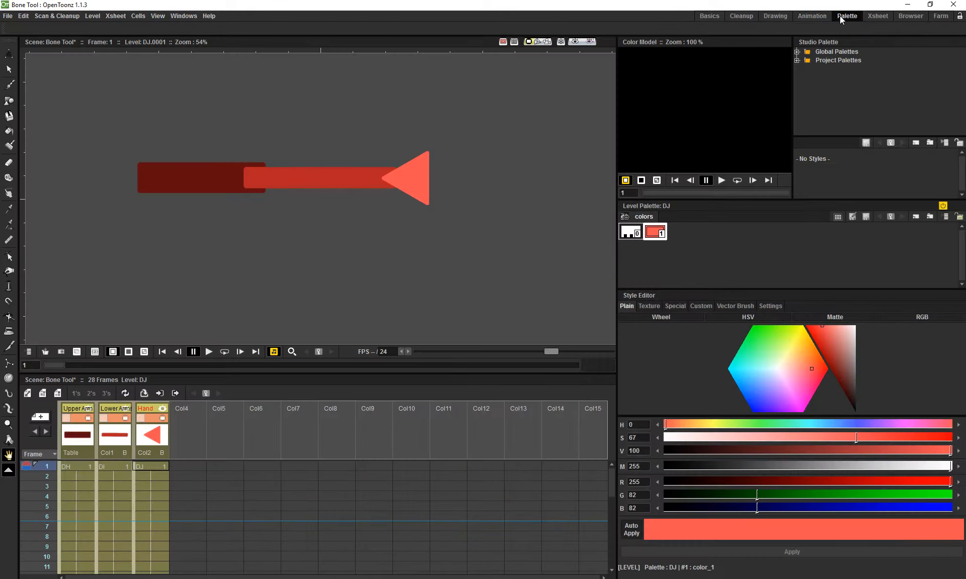
pyautogui.click(770, 16)
pyautogui.click(752, 16)
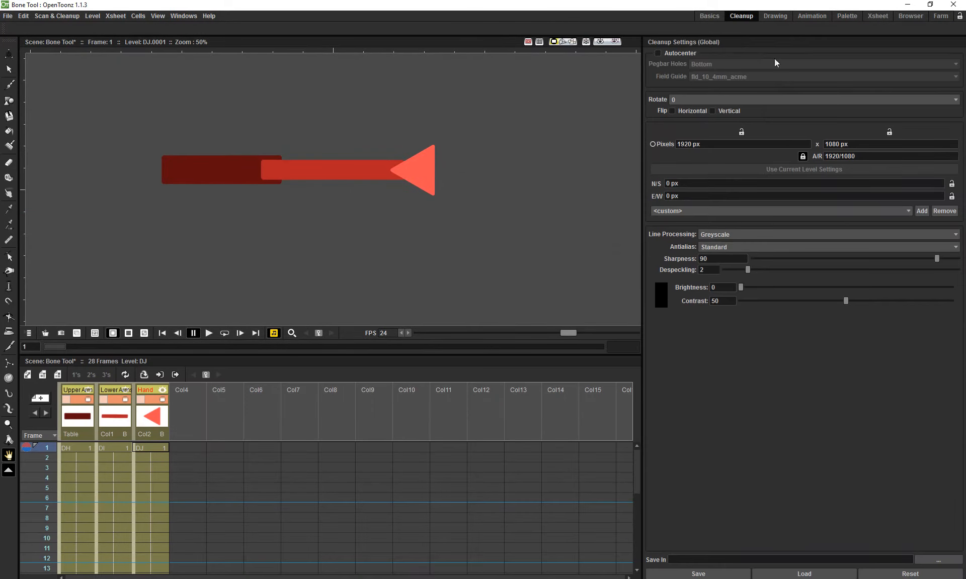
pyautogui.click(872, 17)
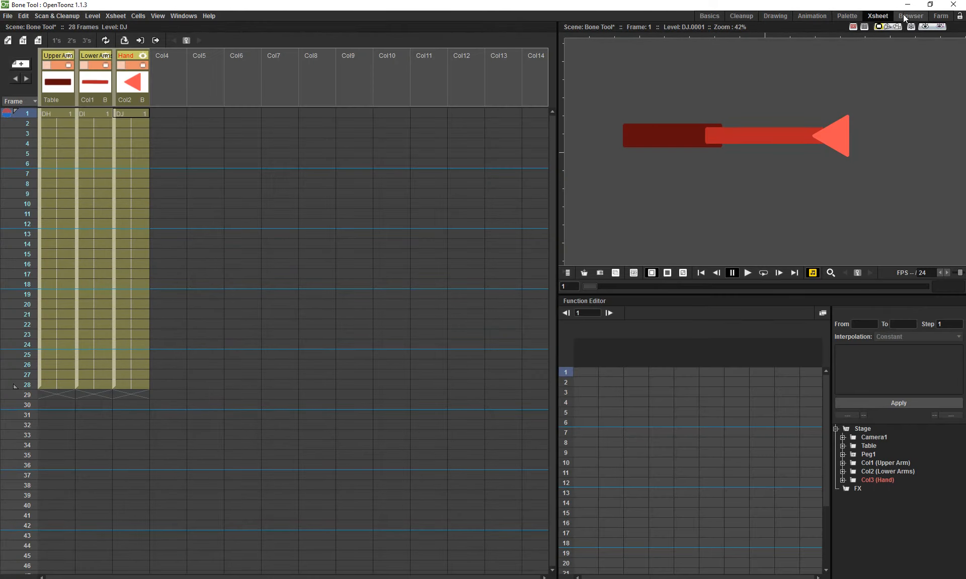
pyautogui.click(895, 18)
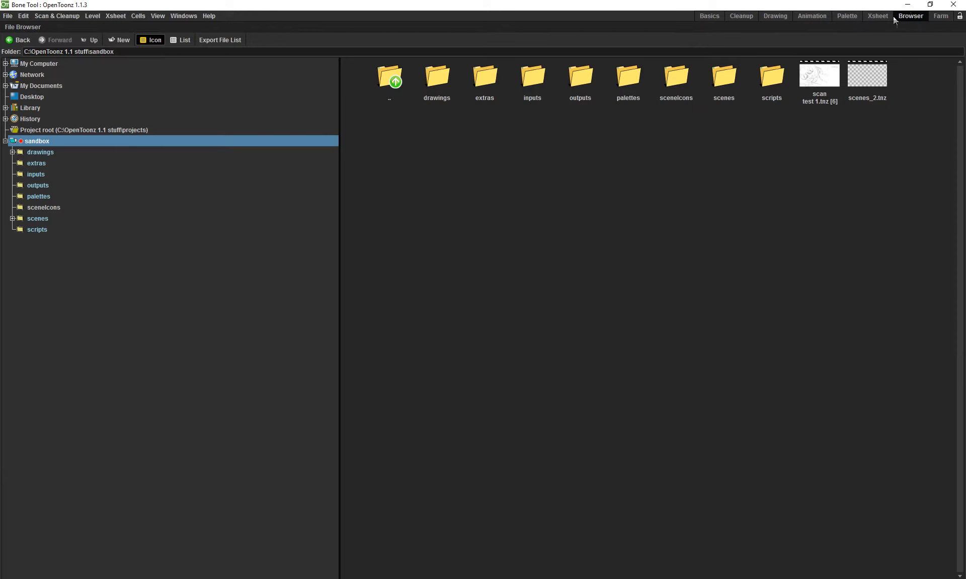
pyautogui.click(732, 17)
pyautogui.click(714, 16)
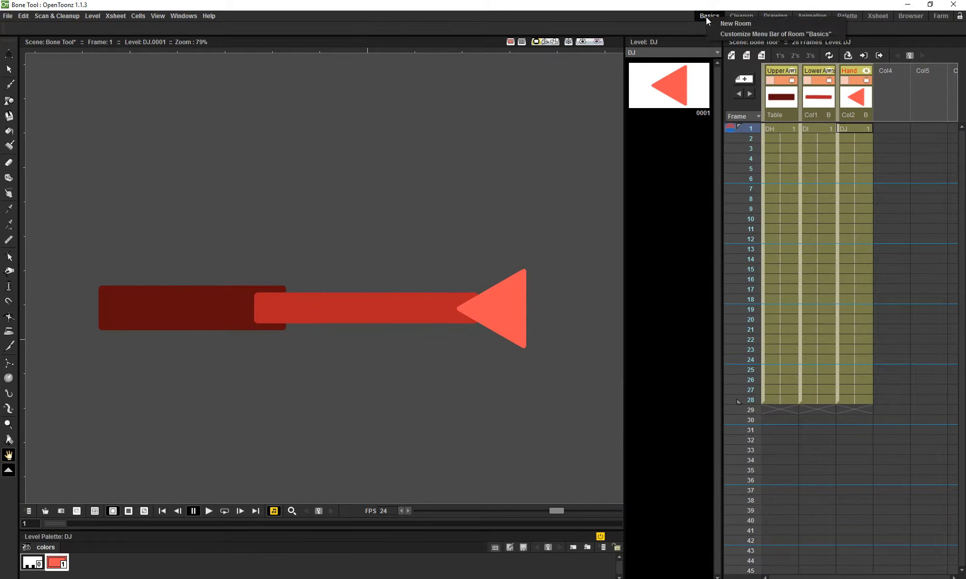
pyautogui.rightClick(705, 18)
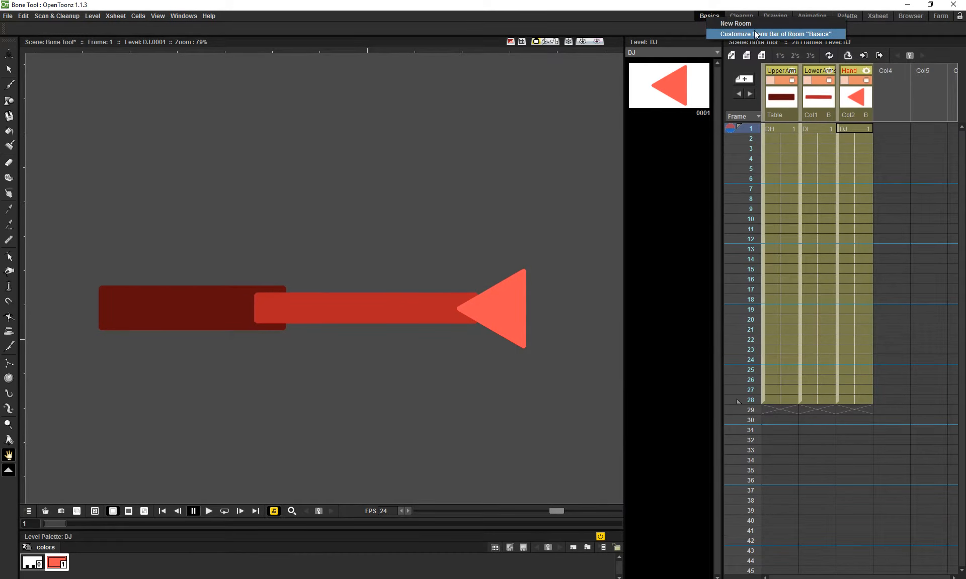
pyautogui.click(686, 27)
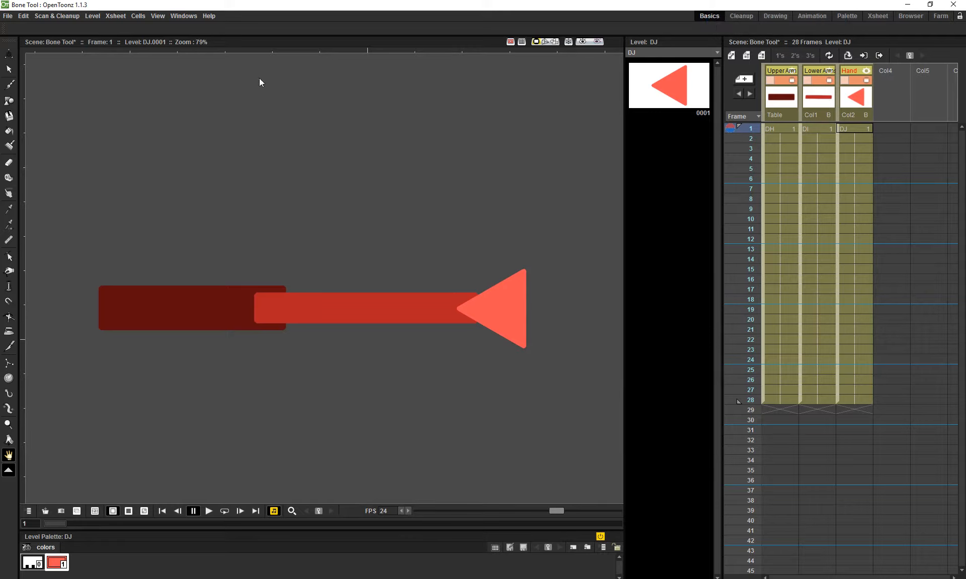
pyautogui.click(185, 16)
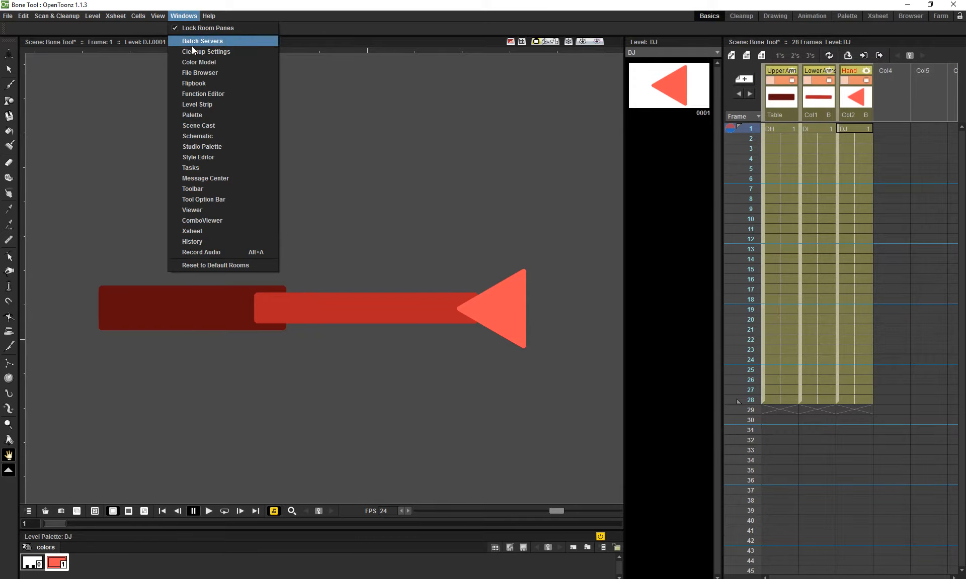
pyautogui.click(663, 47)
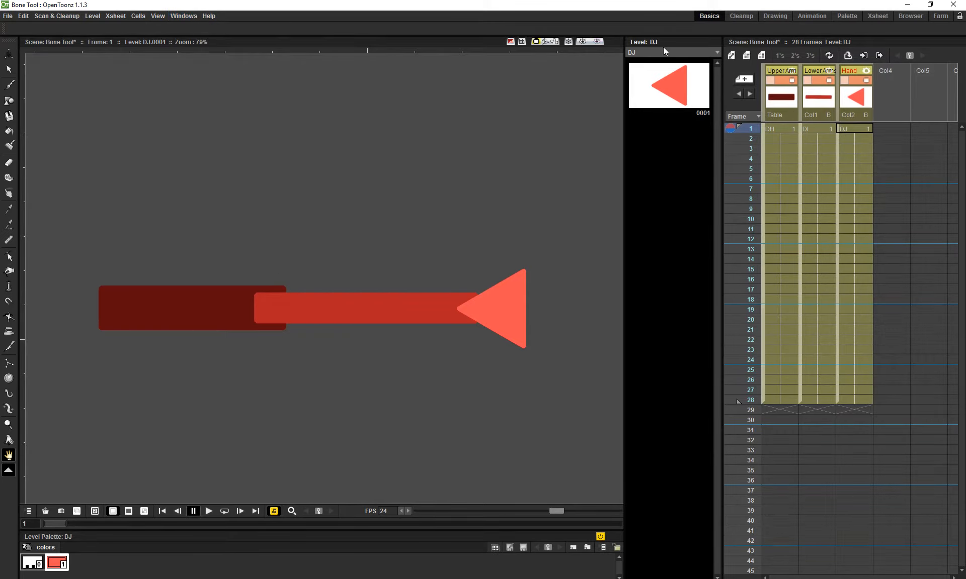
pyautogui.click(177, 17)
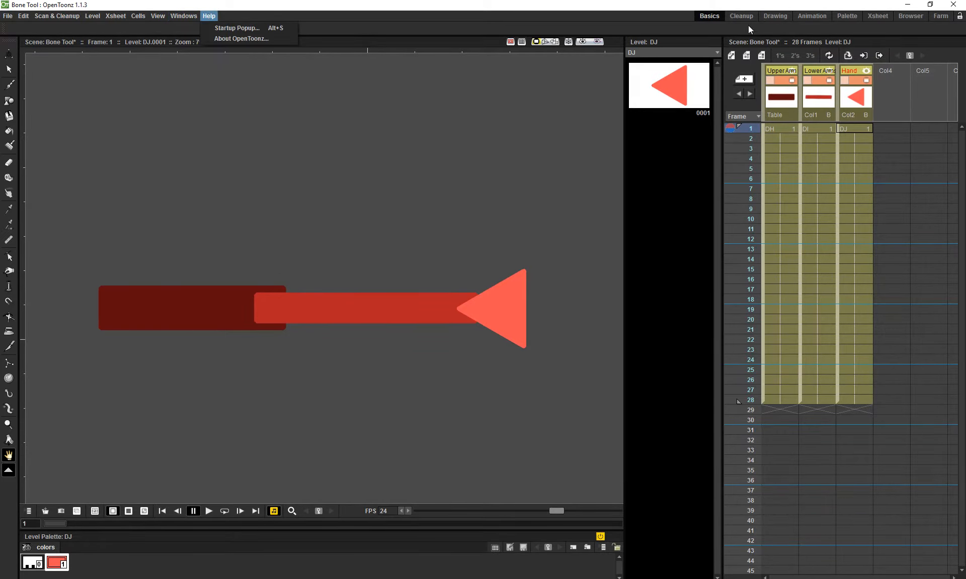
# Unlock the room panes in the Cleanup room, then undock and close the Cleanup Settings pane
pyautogui.click(736, 17)
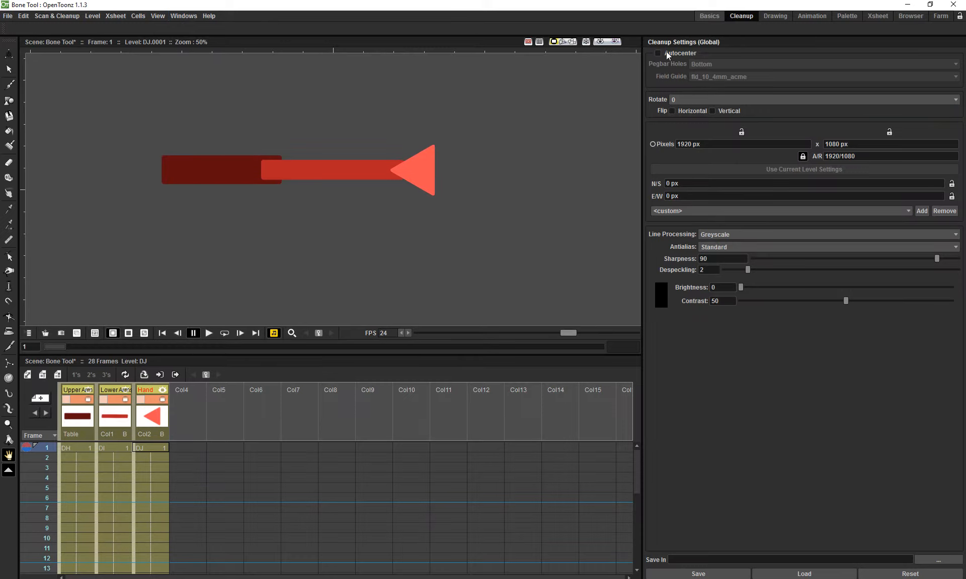
pyautogui.click(184, 17)
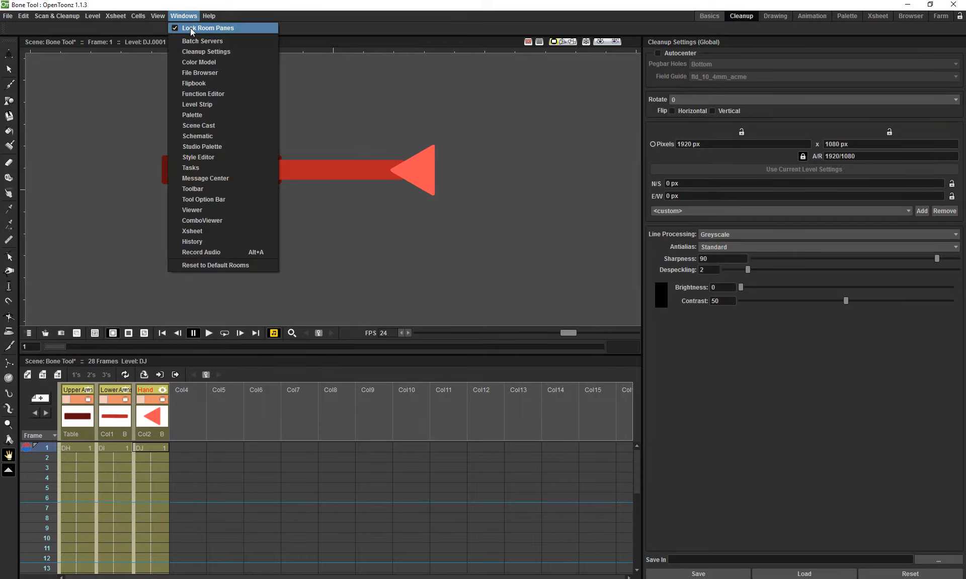
pyautogui.click(190, 29)
pyautogui.moveTo(684, 45); pyautogui.dragTo(677, 117)
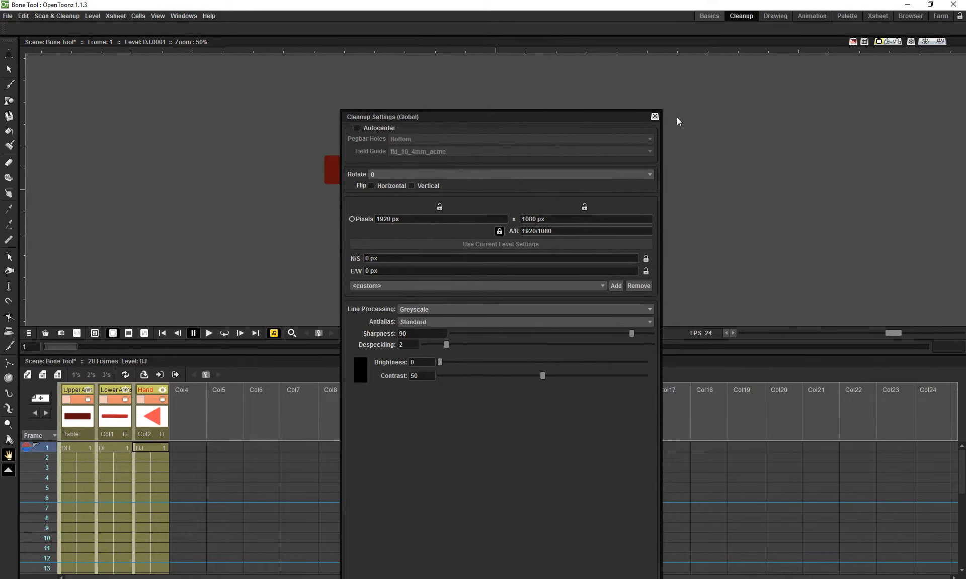
pyautogui.click(654, 117)
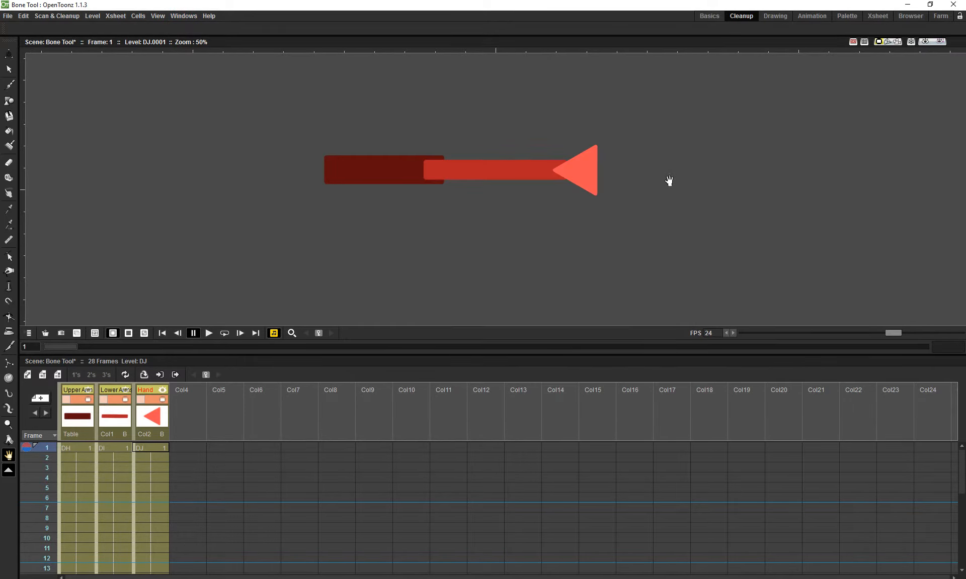
# Open the Stage Schematic and dock it beside the viewer, above the Xsheet
pyautogui.click(188, 17)
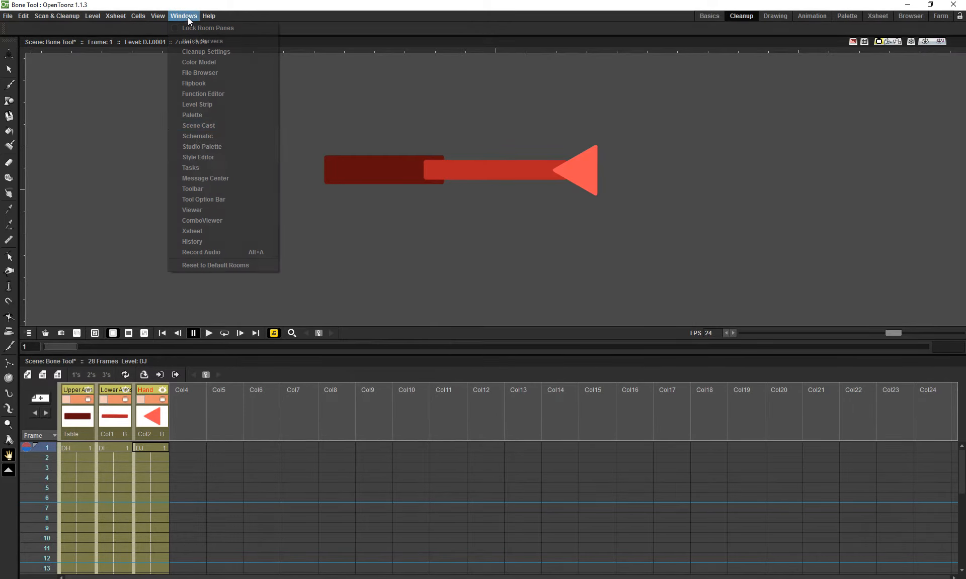
pyautogui.click(208, 136)
pyautogui.moveTo(427, 189); pyautogui.dragTo(926, 453)
pyautogui.moveTo(964, 359); pyautogui.dragTo(964, 314)
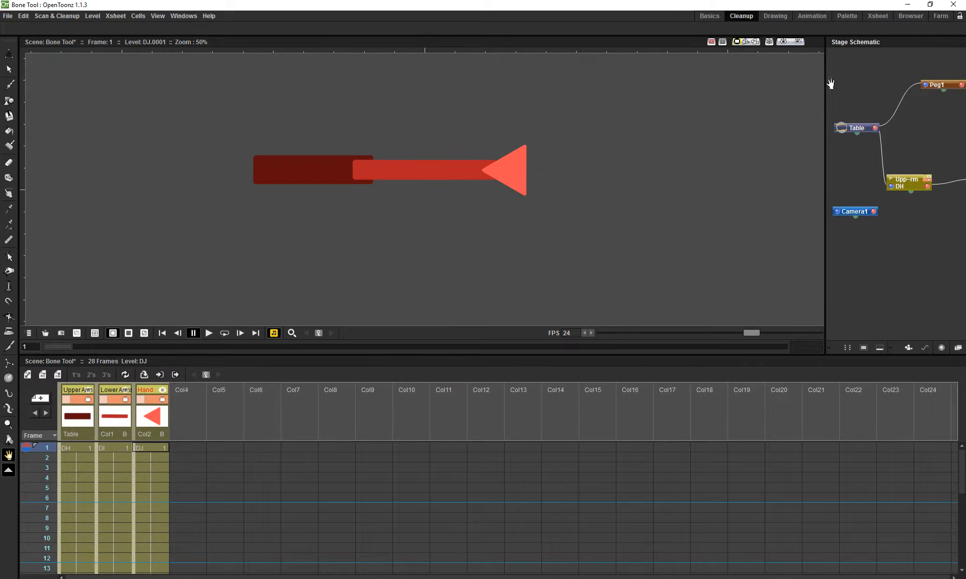
pyautogui.moveTo(848, 44); pyautogui.dragTo(963, 386)
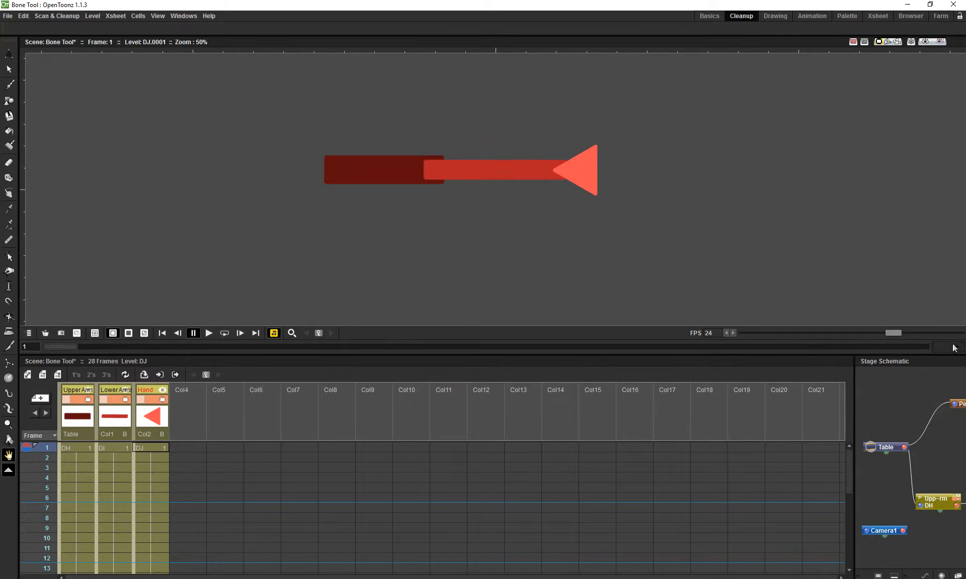
pyautogui.moveTo(886, 361); pyautogui.dragTo(856, 306)
# Resize the panes so the viewer and Stage Schematic share the width about evenly and the Xsheet is reduced to a short strip
pyautogui.moveTo(516, 346); pyautogui.dragTo(528, 346)
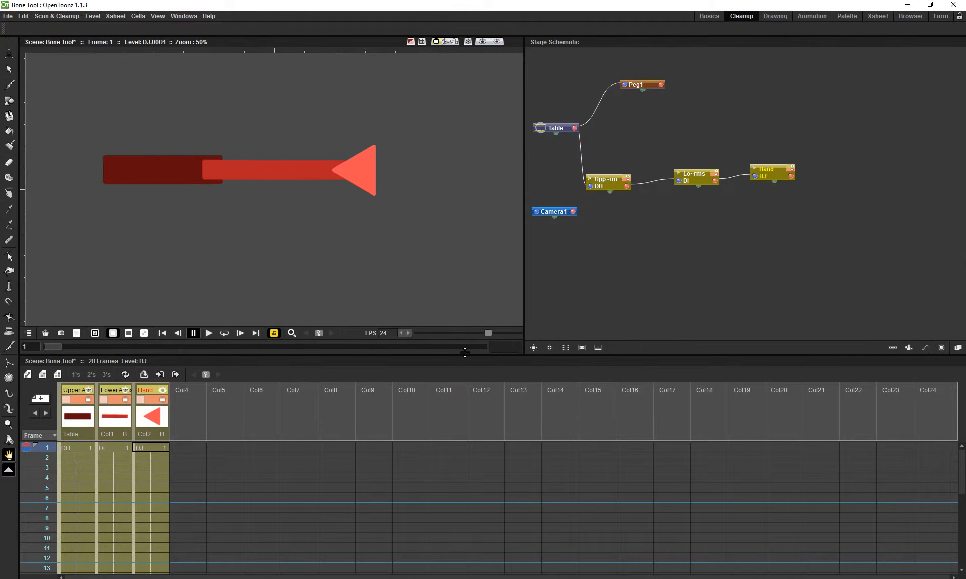
pyautogui.moveTo(465, 355); pyautogui.dragTo(535, 498)
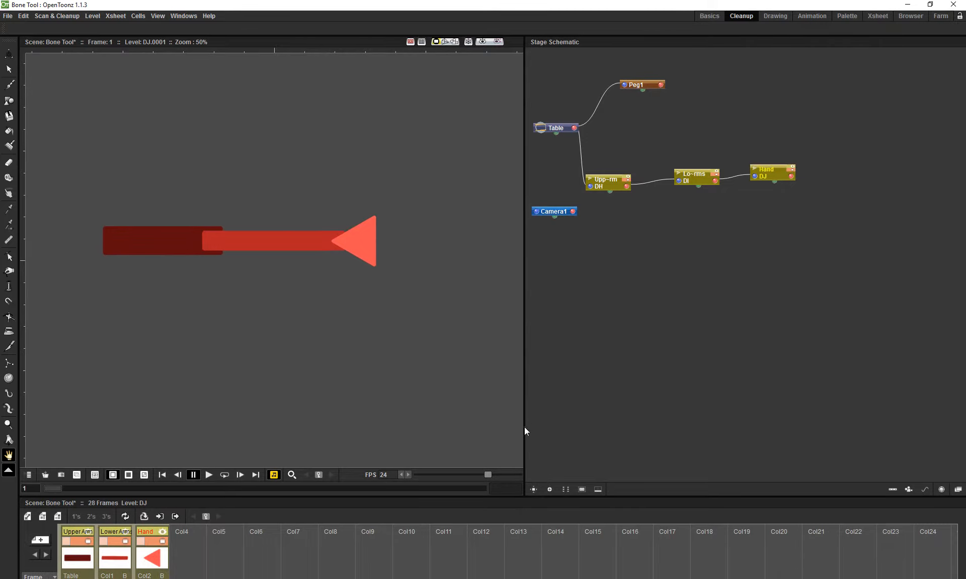
pyautogui.moveTo(523, 427); pyautogui.dragTo(513, 426)
# Move the Table and Camera1 nodes farther away from the peg and arm column nodes in the Stage Schematic
pyautogui.moveTo(646, 347); pyautogui.dragTo(749, 378)
pyautogui.scroll(2, 749, 377)
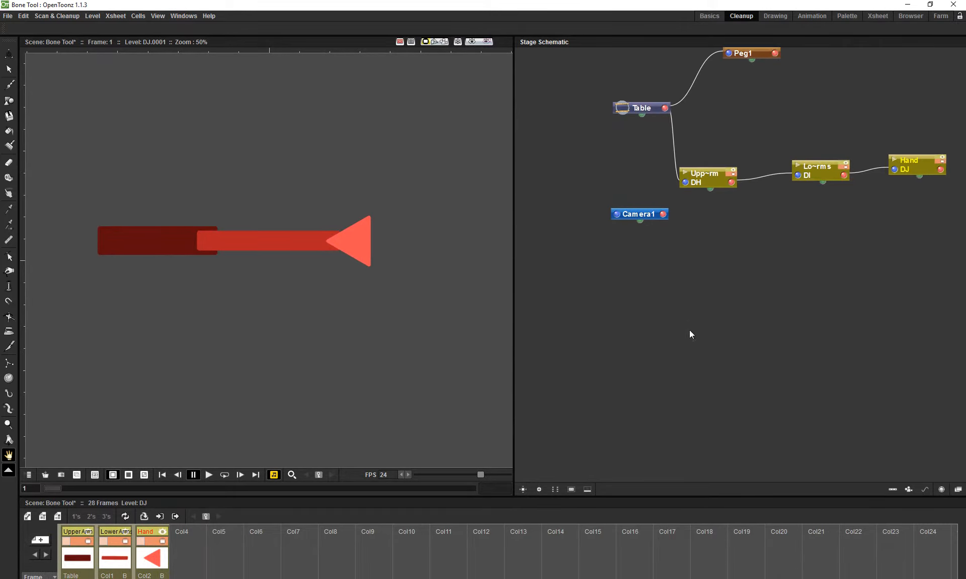
pyautogui.moveTo(648, 296); pyautogui.dragTo(637, 400)
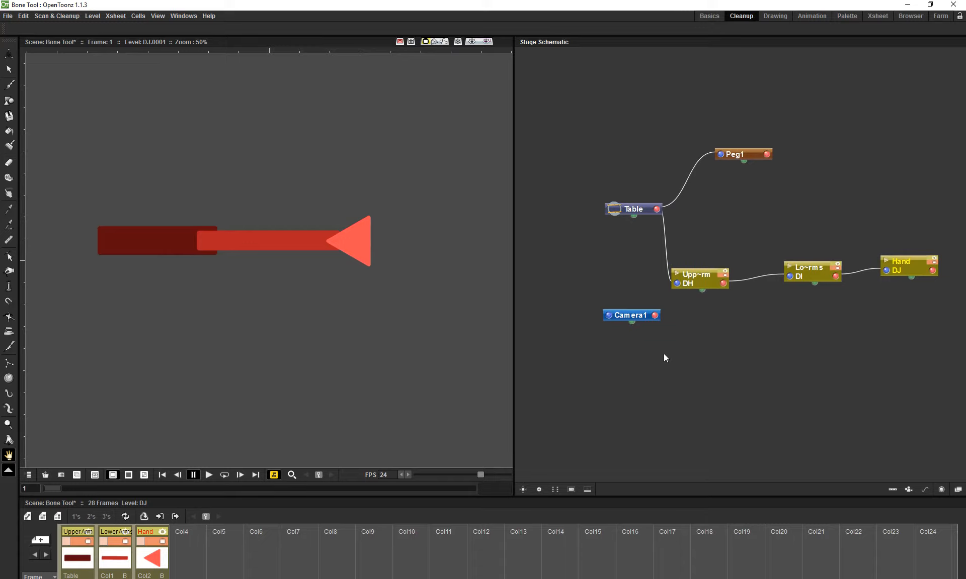
pyautogui.moveTo(736, 325); pyautogui.dragTo(697, 327)
pyautogui.moveTo(605, 238); pyautogui.dragTo(602, 198)
pyautogui.moveTo(678, 344); pyautogui.dragTo(603, 327)
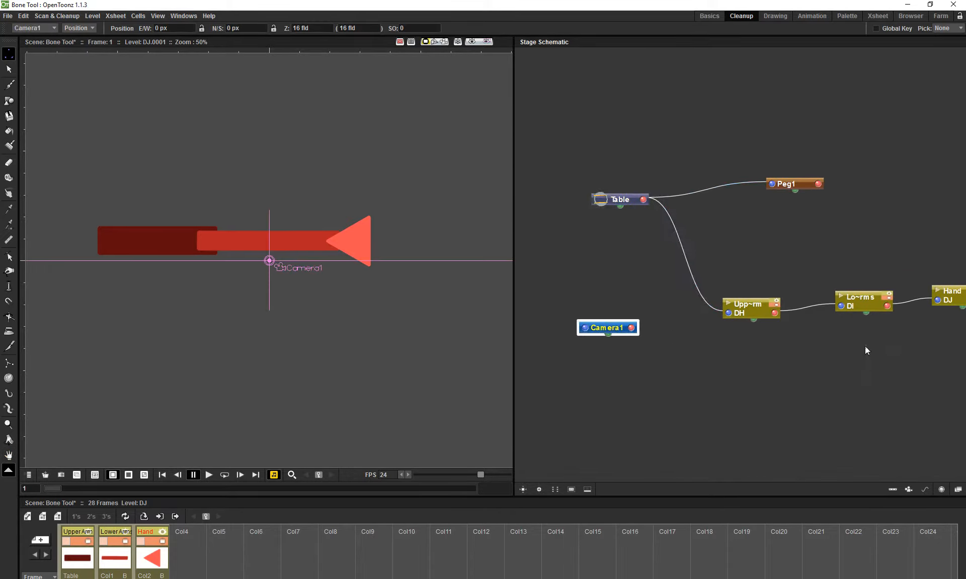
pyautogui.moveTo(794, 266); pyautogui.dragTo(901, 362)
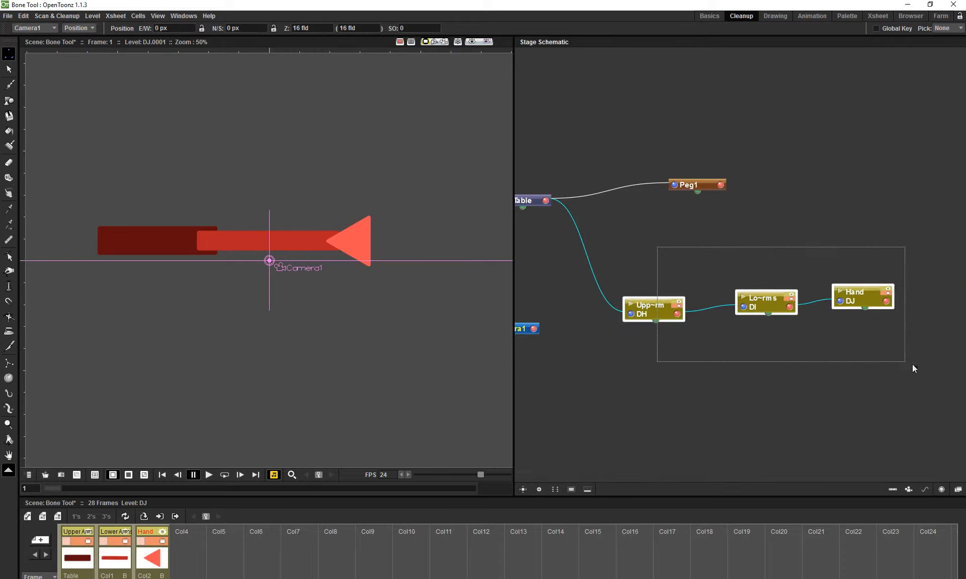
pyautogui.click(717, 16)
pyautogui.click(741, 16)
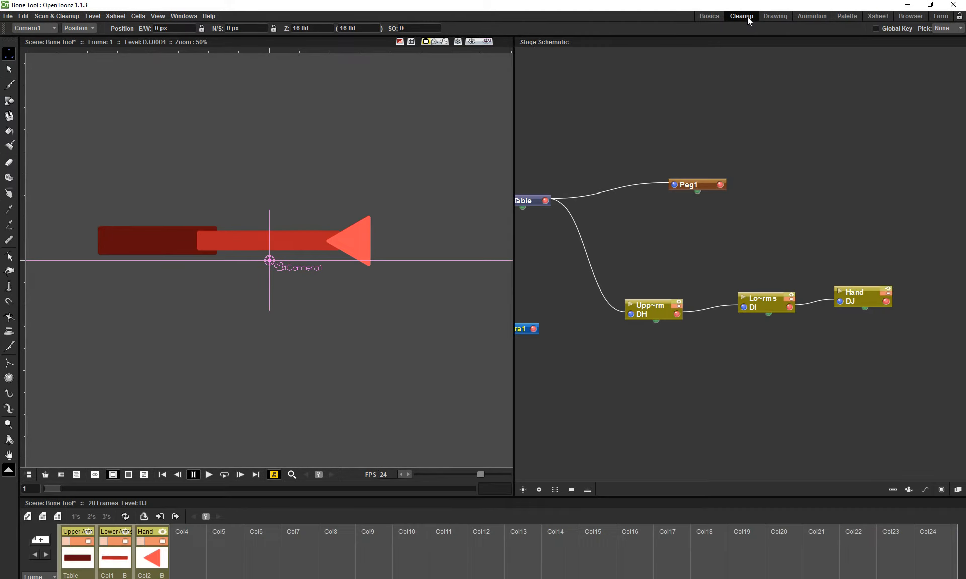
# Space out the Upper Arm, Lower Arms and Hand nodes in a roughly level row in the Stage Schematic
pyautogui.moveTo(689, 335); pyautogui.dragTo(742, 364)
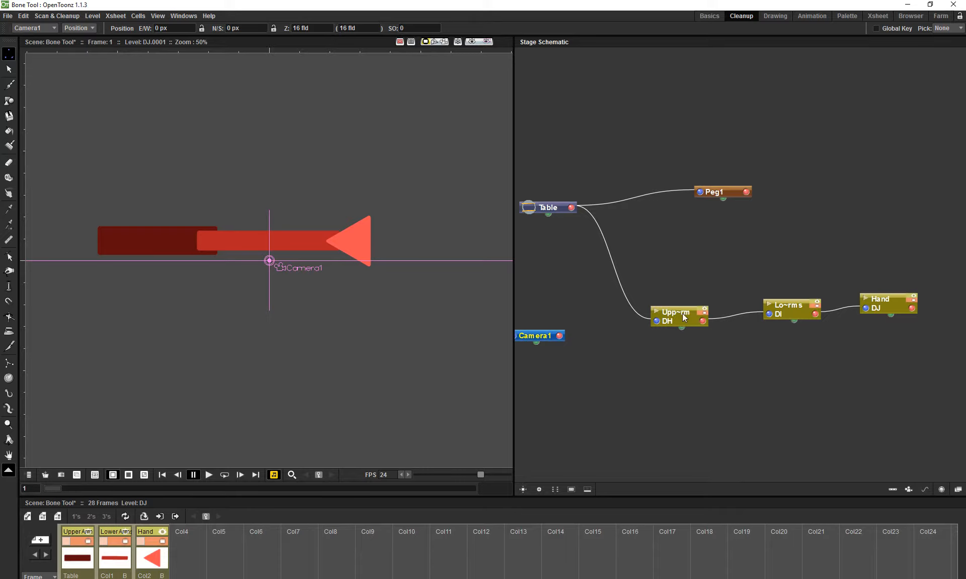
pyautogui.moveTo(683, 316); pyautogui.dragTo(687, 318)
pyautogui.moveTo(788, 310)
pyautogui.mouseDown()
pyautogui.moveTo(799, 354)
pyautogui.moveTo(792, 326)
pyautogui.mouseUp()
pyautogui.moveTo(890, 307); pyautogui.dragTo(914, 325)
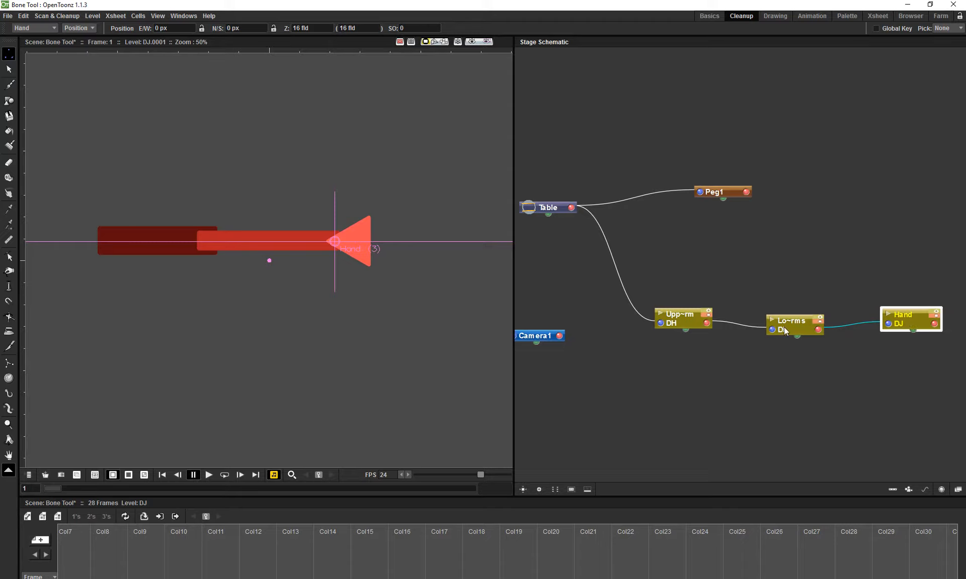
pyautogui.moveTo(788, 324); pyautogui.dragTo(775, 325)
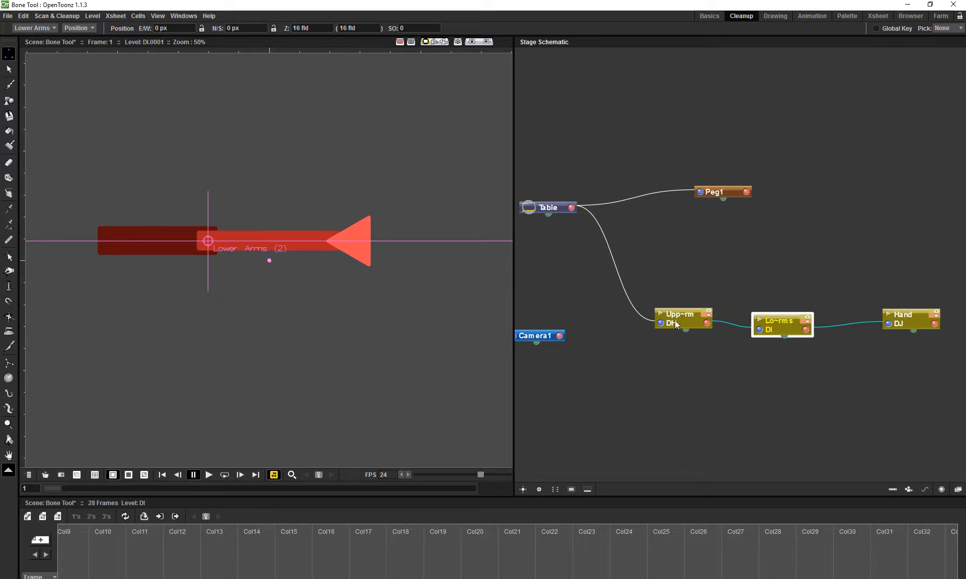
pyautogui.moveTo(689, 371); pyautogui.dragTo(734, 386)
pyautogui.click(688, 326)
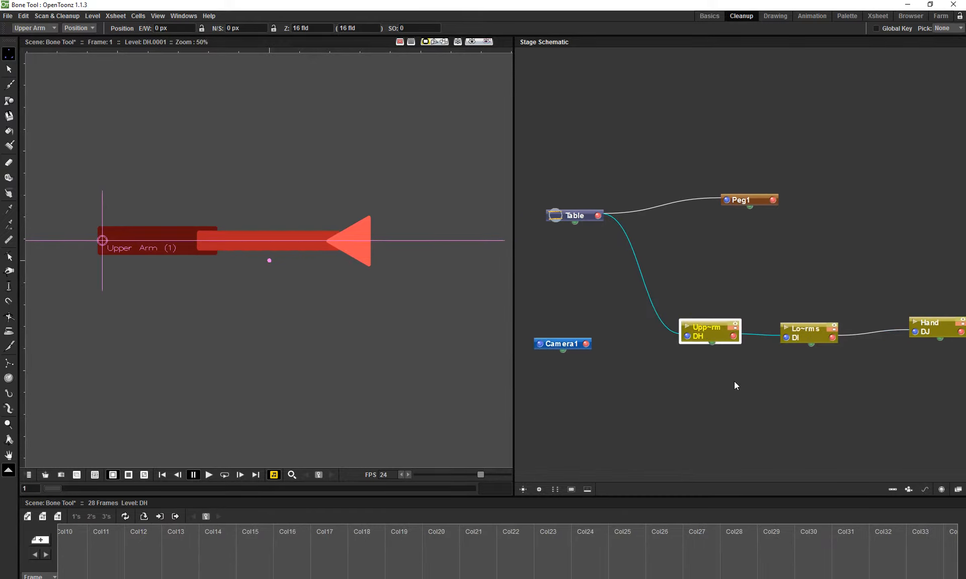
pyautogui.moveTo(798, 333); pyautogui.dragTo(814, 333)
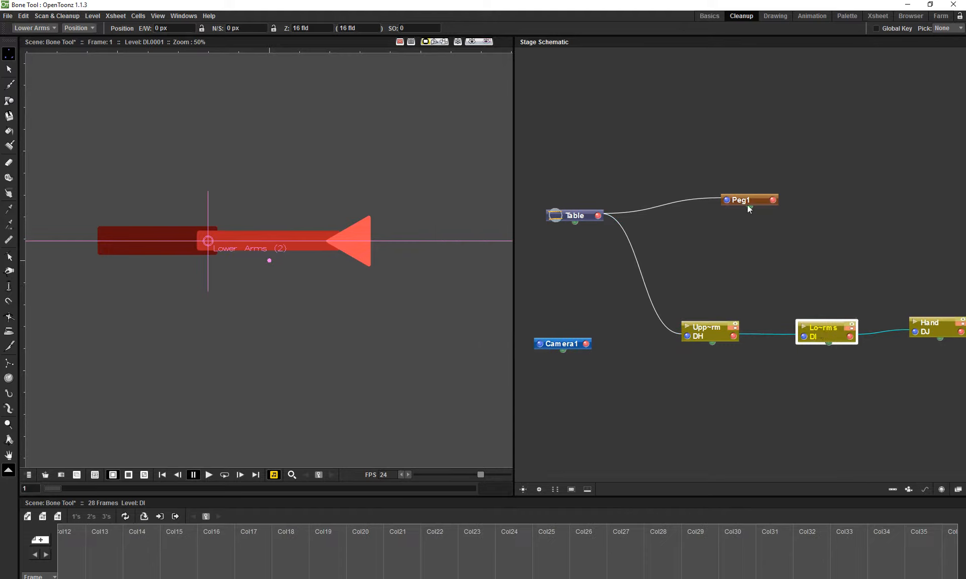
# Delete the Peg1 node and the link joining the Upper Arm node to the Lower Arms node
pyautogui.moveTo(747, 200); pyautogui.dragTo(738, 181)
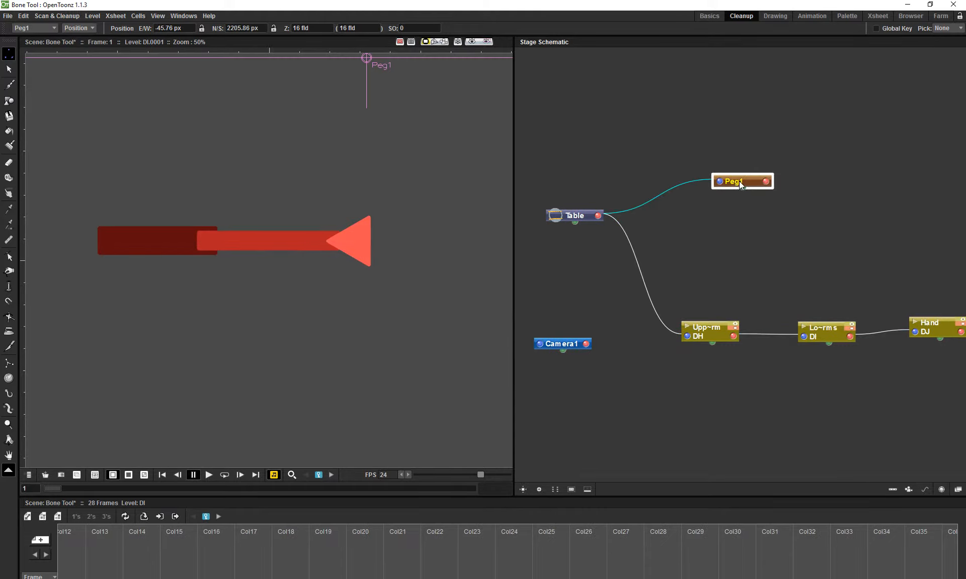
pyautogui.press('Delete')
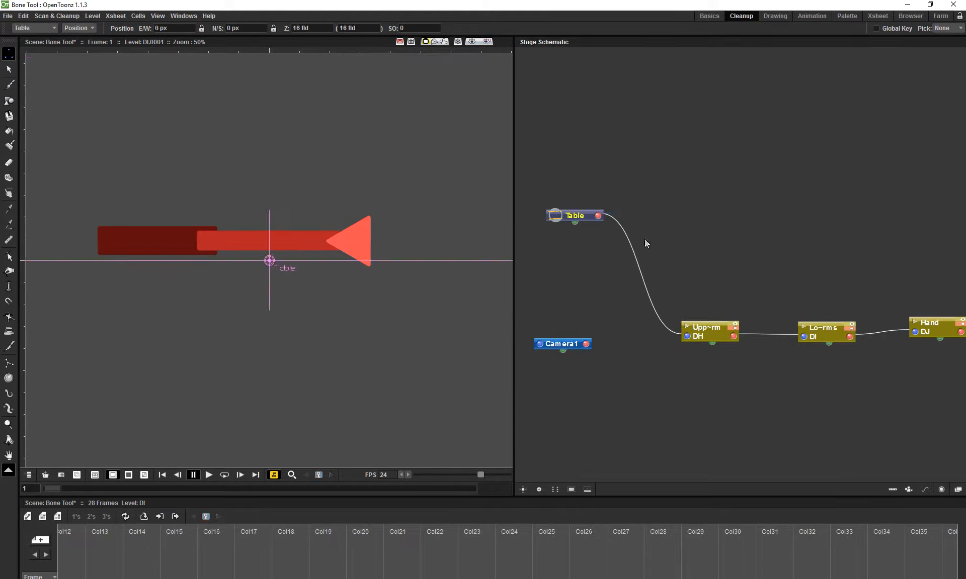
pyautogui.scroll(-2, 645, 285)
pyautogui.moveTo(595, 237); pyautogui.dragTo(585, 263)
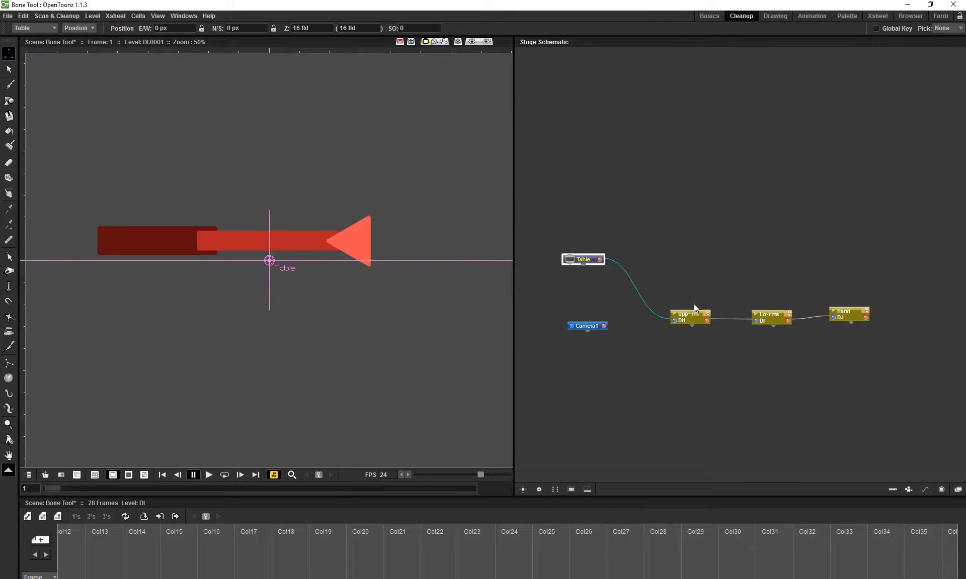
pyautogui.moveTo(722, 307); pyautogui.dragTo(741, 340)
pyautogui.press('Delete')
pyautogui.moveTo(802, 303); pyautogui.dragTo(839, 393)
pyautogui.press('Delete')
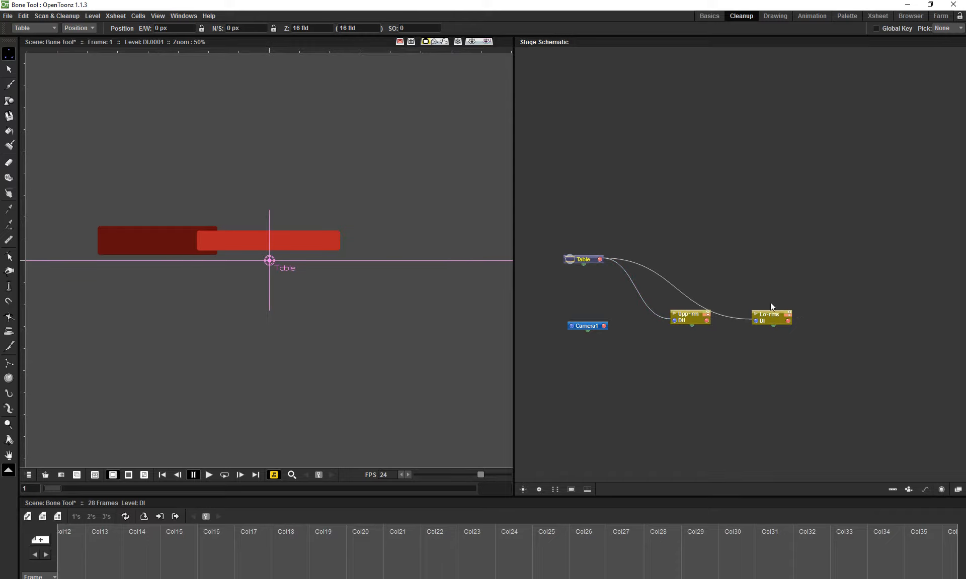
pyautogui.hotkey('ctrl', 'z')
# Move the Hand node away from the Lower Arms node and delete the link between them
pyautogui.moveTo(827, 314); pyautogui.dragTo(938, 286)
pyautogui.moveTo(843, 298); pyautogui.dragTo(866, 357)
pyautogui.press('Delete')
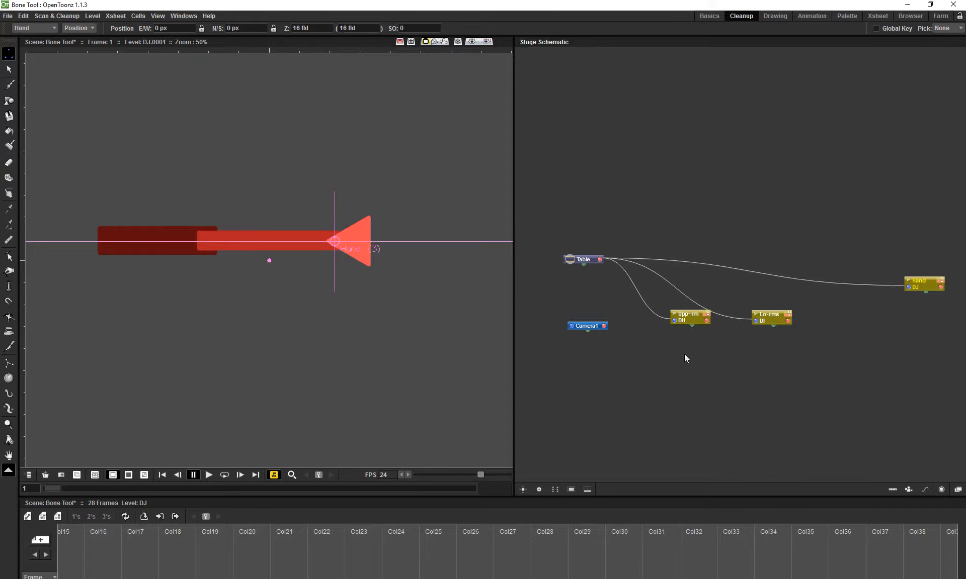
pyautogui.scroll(3, 688, 349)
pyautogui.scroll(-5, 688, 349)
pyautogui.scroll(5, 688, 351)
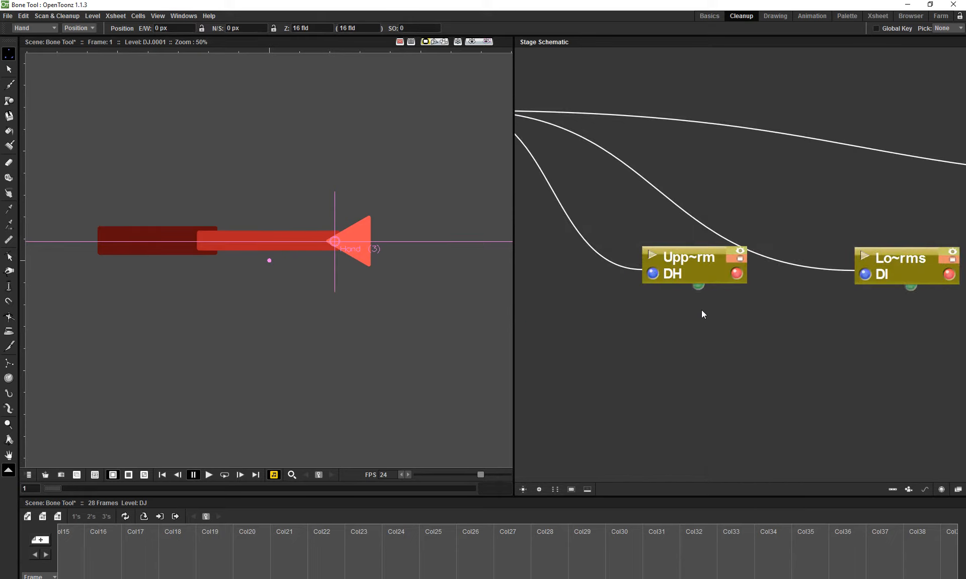
pyautogui.scroll(-6, 702, 315)
pyautogui.moveTo(647, 305); pyautogui.dragTo(684, 270)
pyautogui.moveTo(760, 338); pyautogui.dragTo(735, 334)
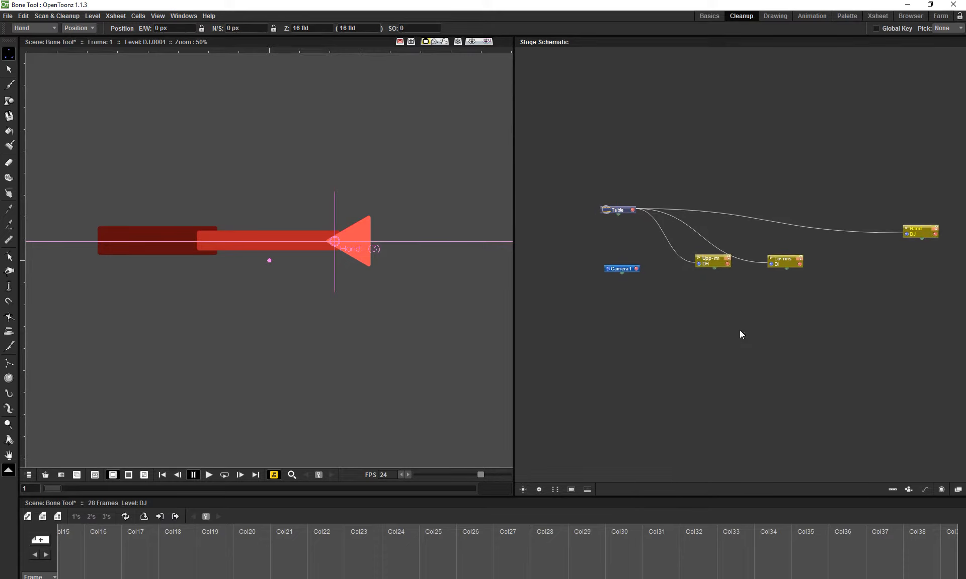
# Reorder the Stage Schematic nodes automatically into a compact stack and show the drawing thumbnails on the column nodes
pyautogui.click(520, 490)
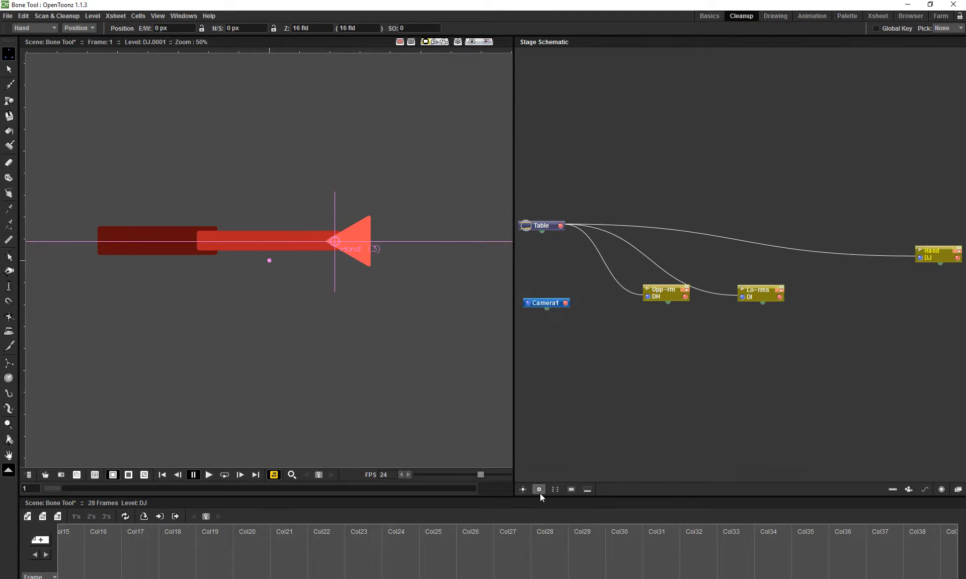
pyautogui.click(539, 490)
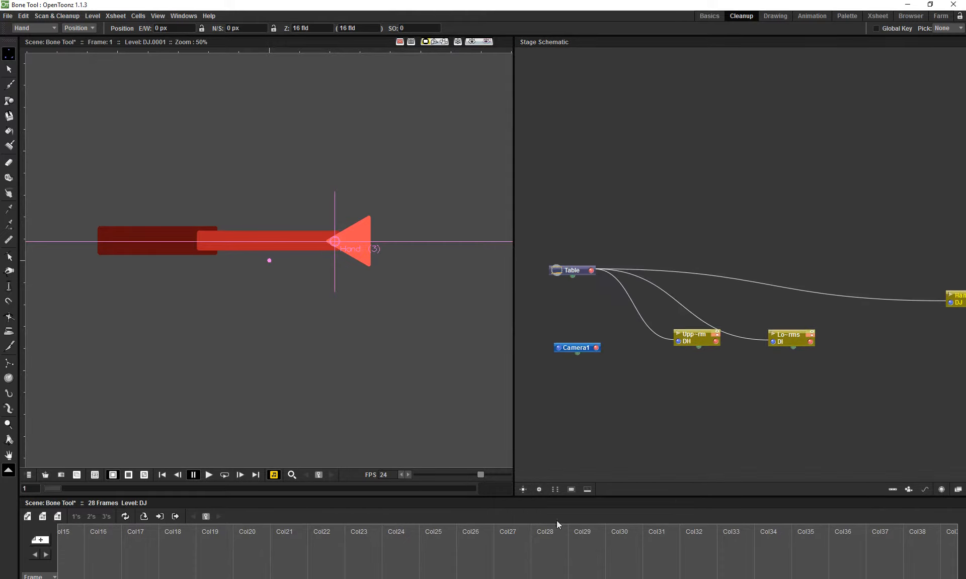
pyautogui.click(555, 490)
pyautogui.click(569, 491)
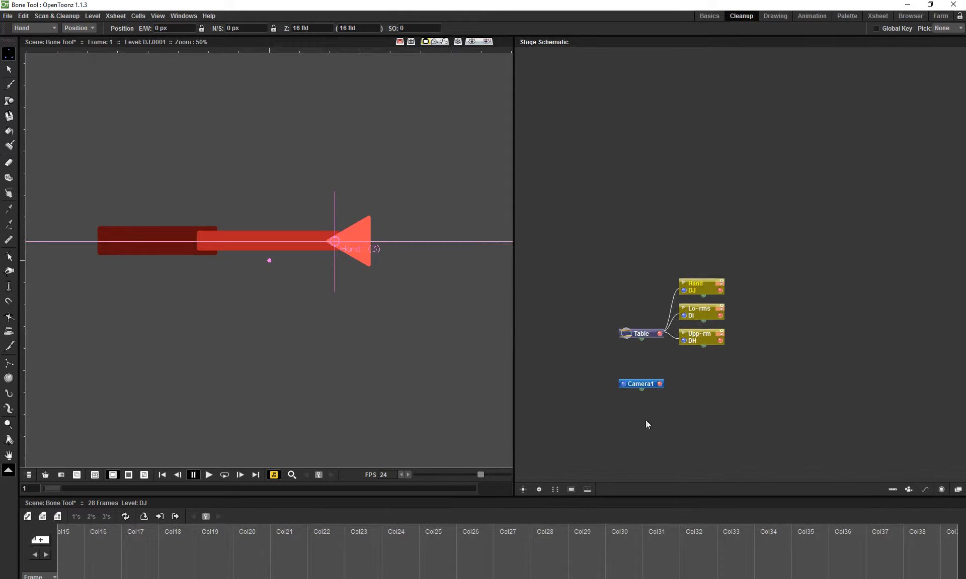
pyautogui.click(587, 490)
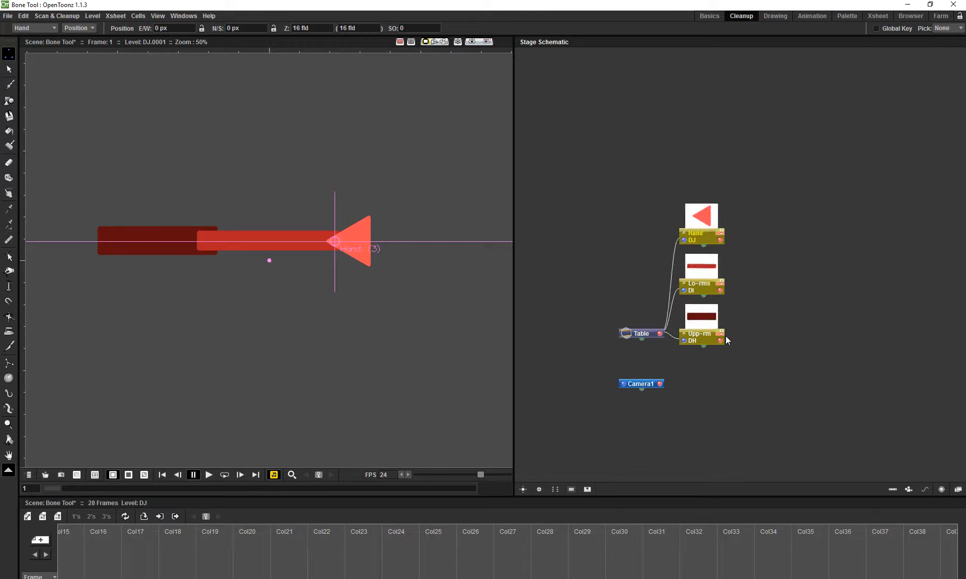
# Move the Table node so it sits about level with the Lower Arms node, clear of the column stack
pyautogui.moveTo(648, 336); pyautogui.dragTo(624, 279)
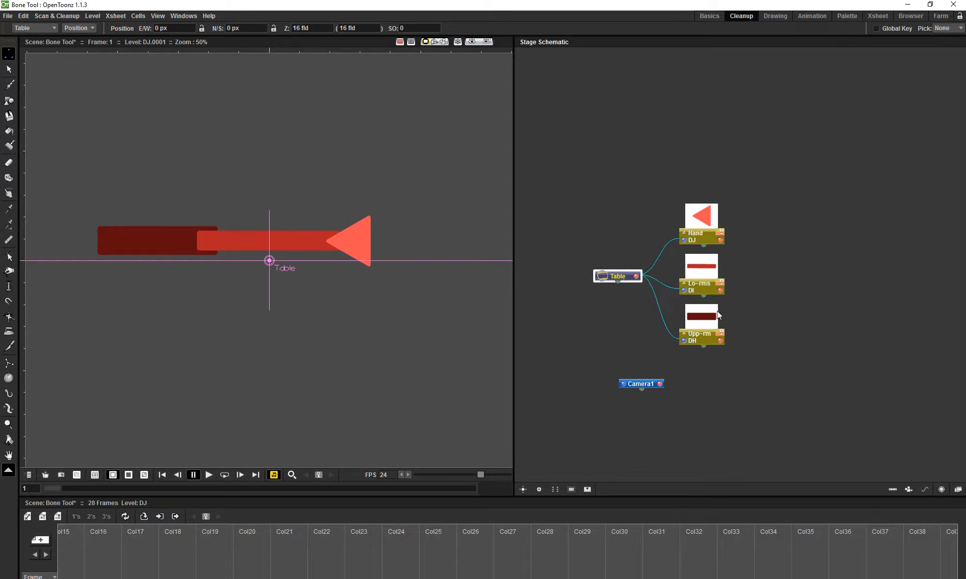
pyautogui.moveTo(717, 389); pyautogui.dragTo(755, 436)
pyautogui.scroll(3, 755, 435)
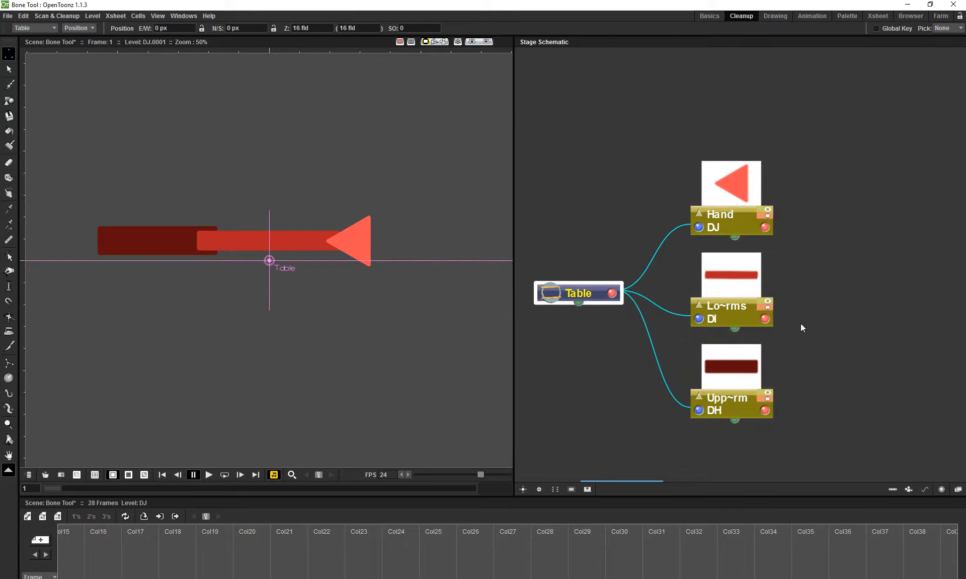
# Try the visibility toggles on the Upper Arm node, leave the column visible, and select the node
pyautogui.scroll(-6, 732, 416)
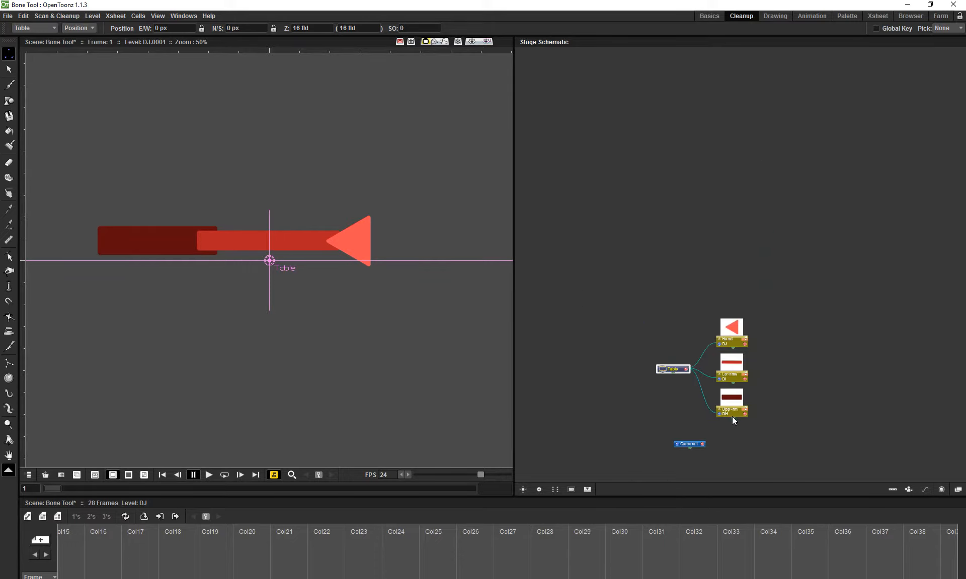
pyautogui.moveTo(771, 434); pyautogui.dragTo(658, 314)
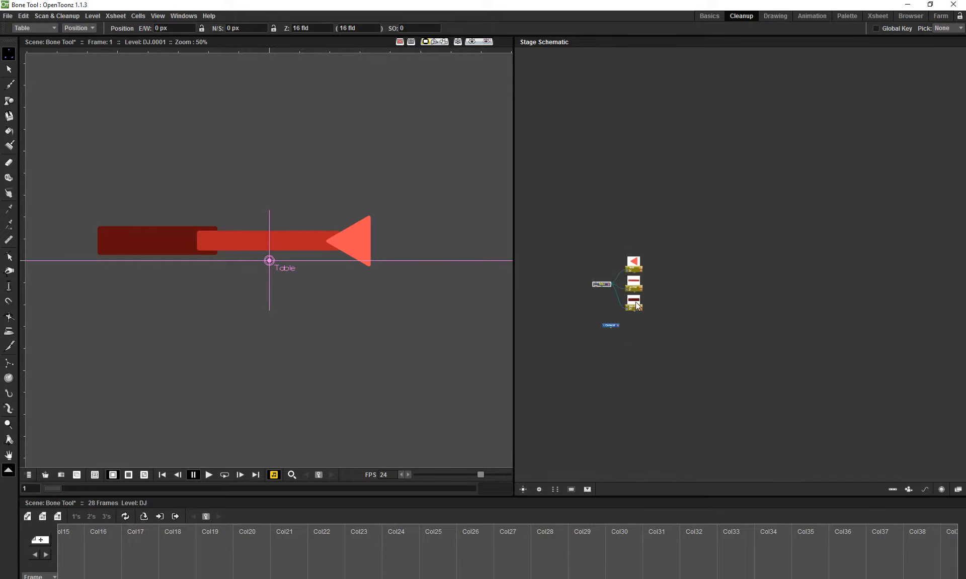
pyautogui.scroll(7, 635, 301)
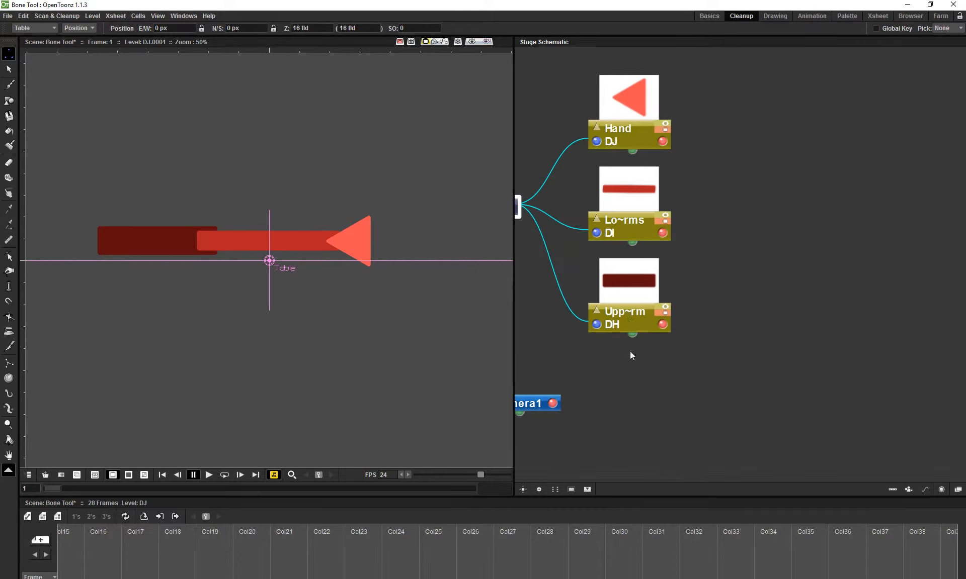
pyautogui.scroll(-2, 752, 393)
pyautogui.scroll(4, 750, 357)
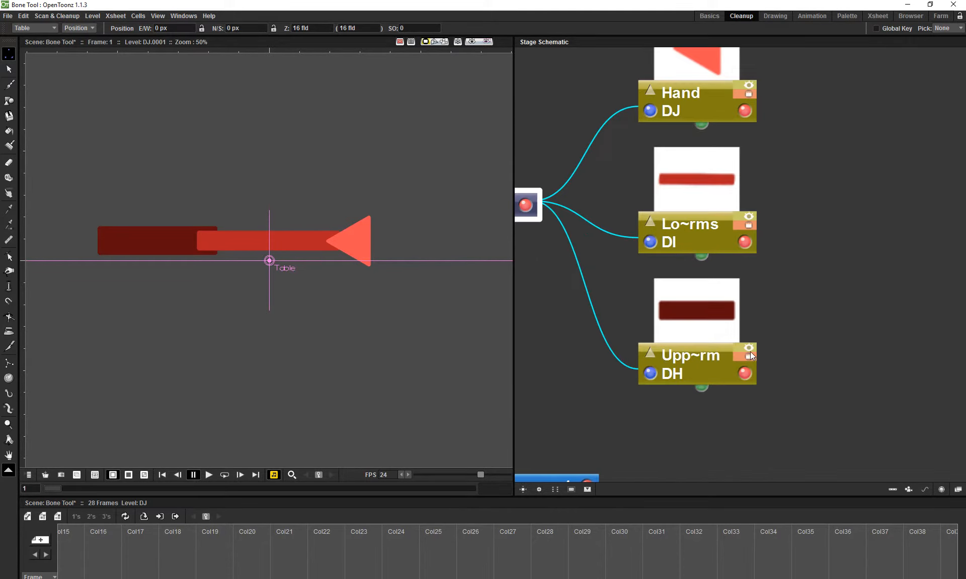
pyautogui.click(746, 348)
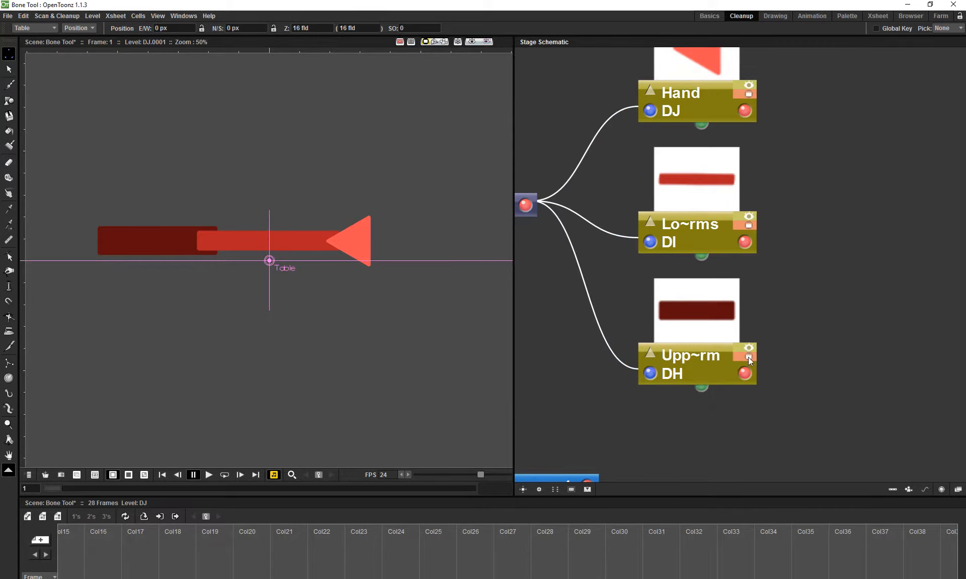
pyautogui.click(748, 356)
pyautogui.click(747, 357)
pyautogui.click(714, 374)
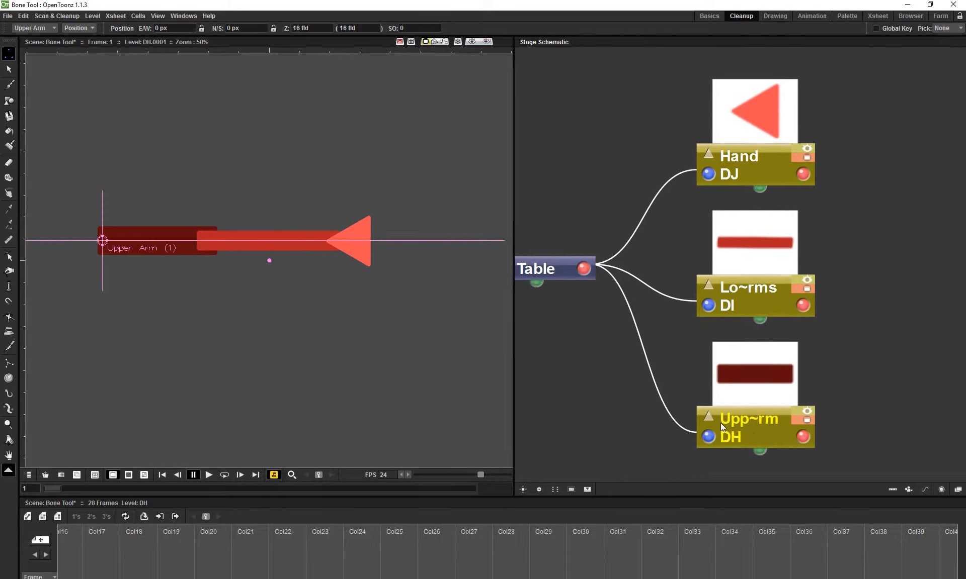
# Move the Lower Arms node out of the column stack, far from the Table, Hand and Upper Arm nodes
pyautogui.moveTo(635, 349); pyautogui.dragTo(596, 418)
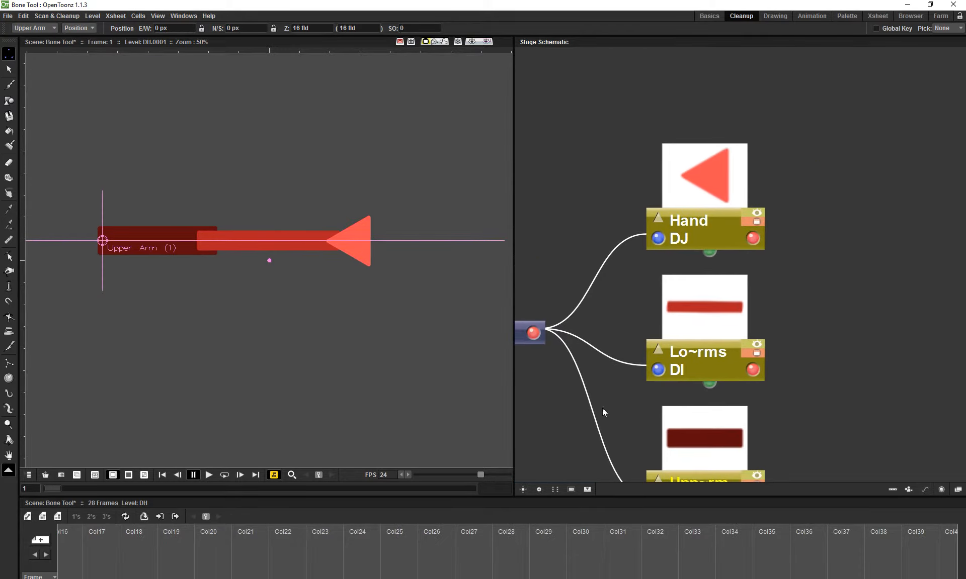
pyautogui.scroll(-3, 664, 363)
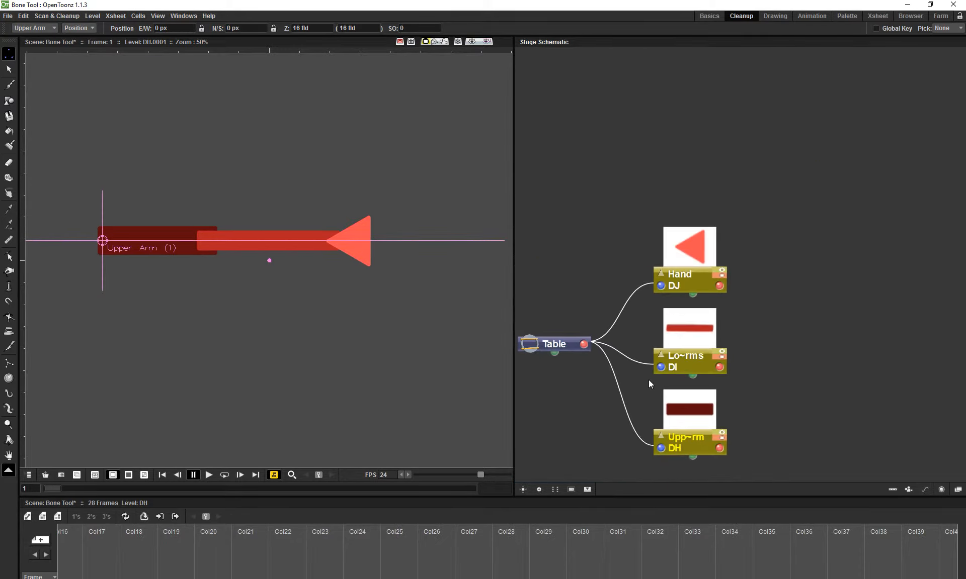
pyautogui.moveTo(648, 379); pyautogui.dragTo(737, 311)
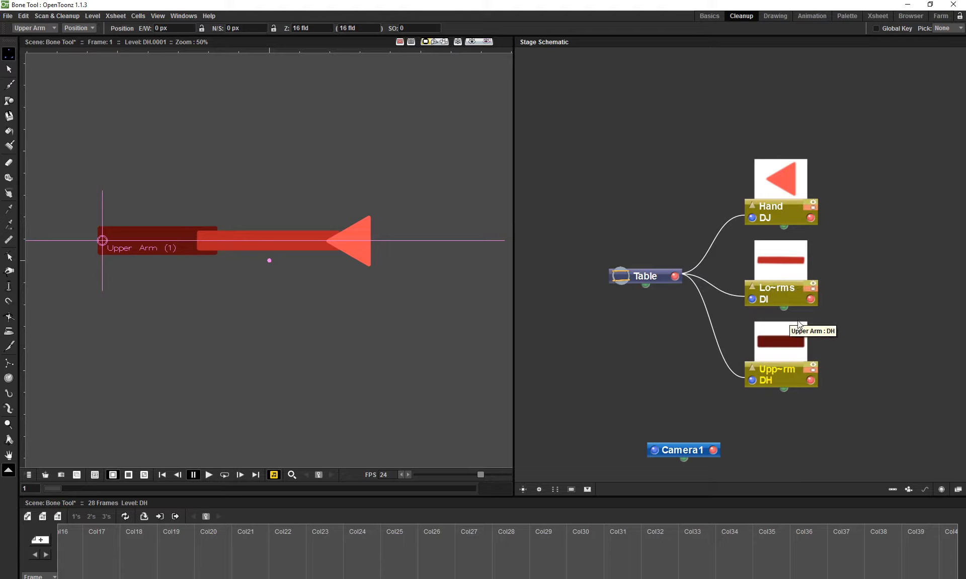
pyautogui.moveTo(799, 326); pyautogui.dragTo(693, 314)
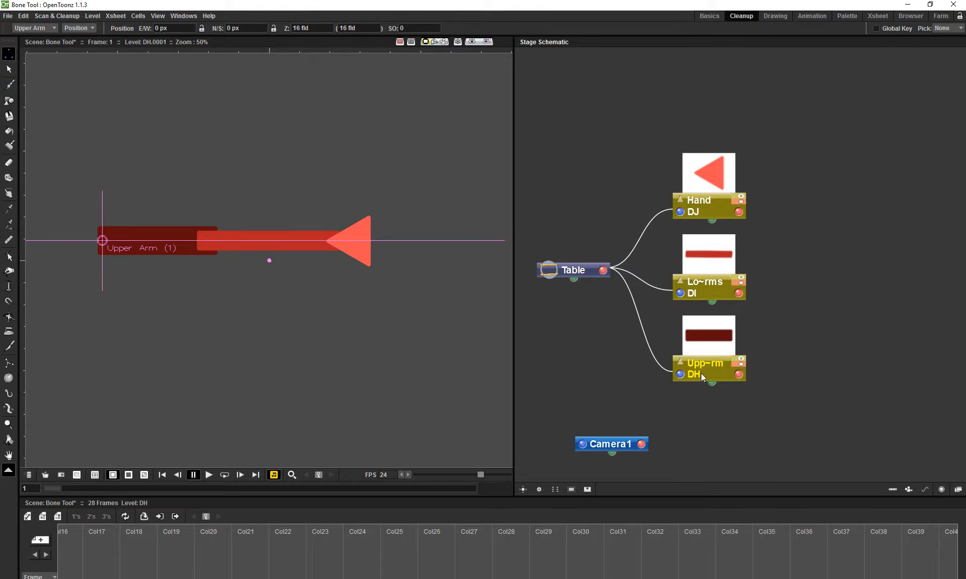
pyautogui.moveTo(702, 288); pyautogui.dragTo(876, 296)
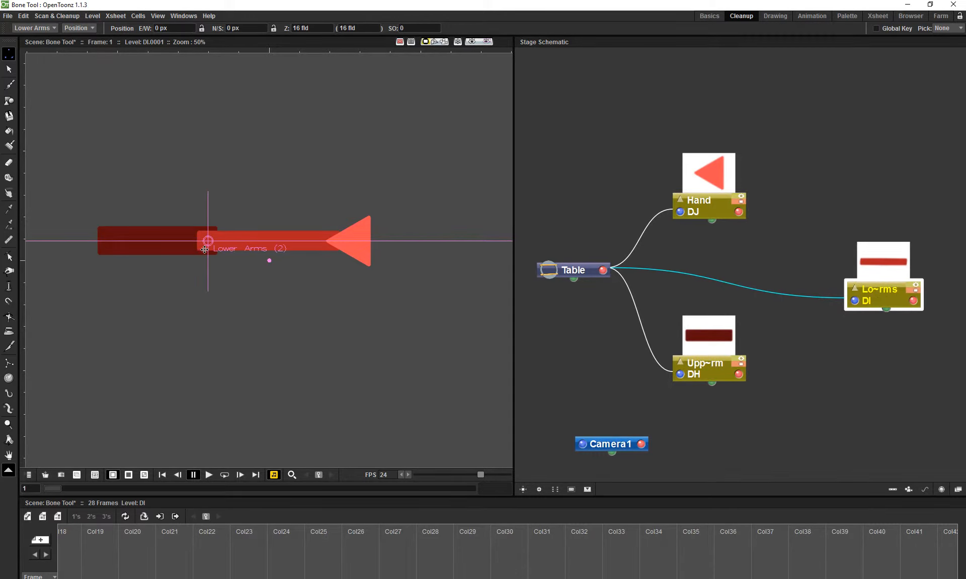
# Select the Hand, Upper Arm and Lower Arms nodes in turn to examine each part's pivot point in the viewer
pyautogui.scroll(2, 203, 250)
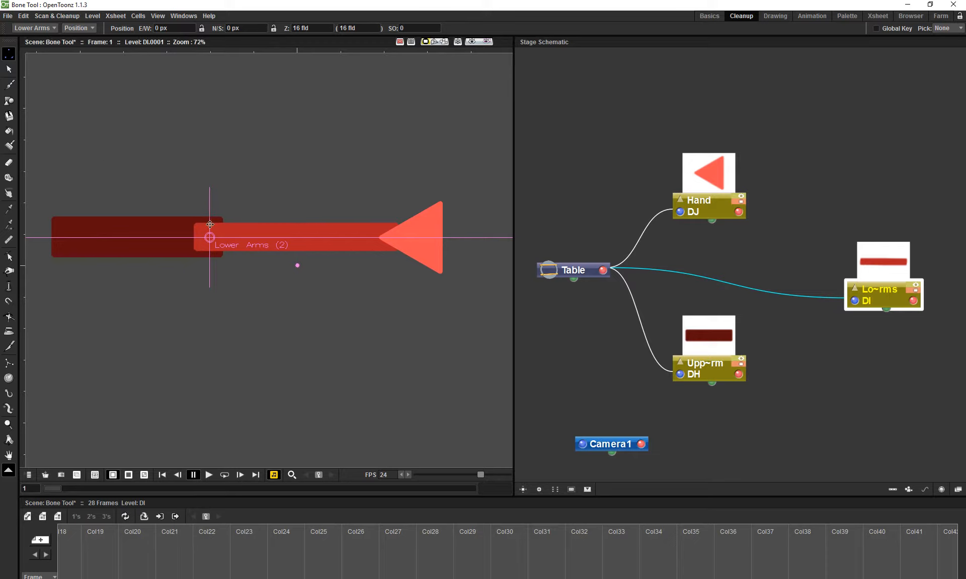
pyautogui.click(713, 215)
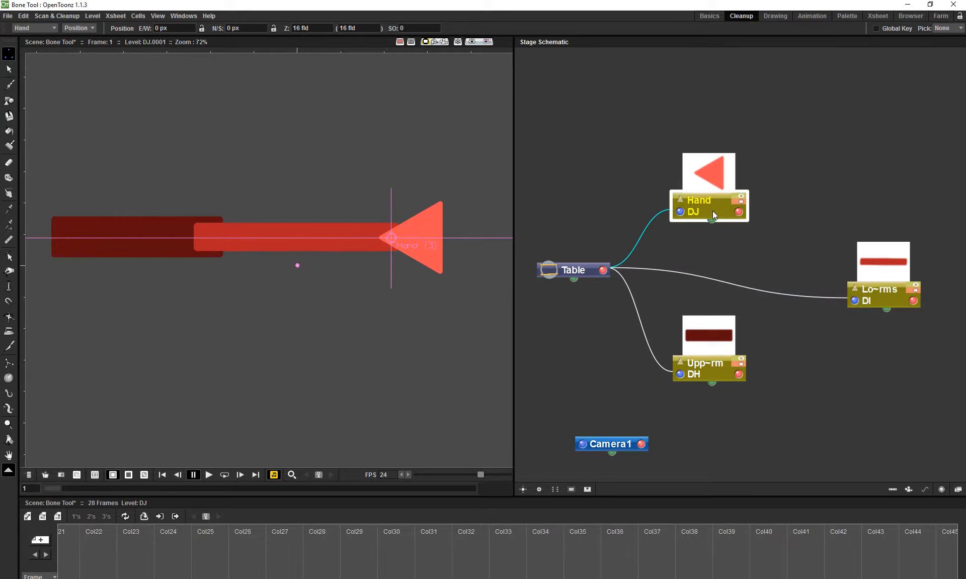
pyautogui.click(723, 374)
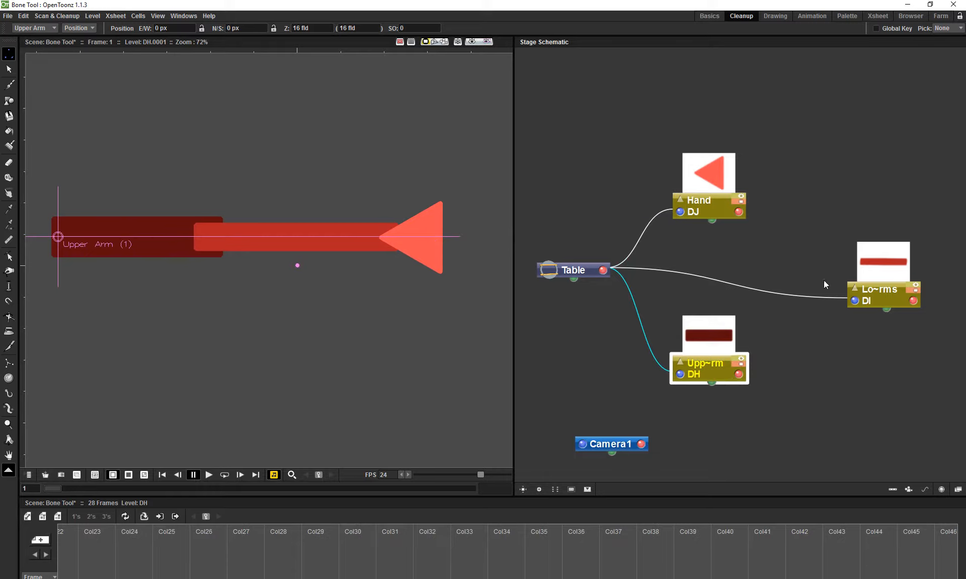
pyautogui.click(875, 299)
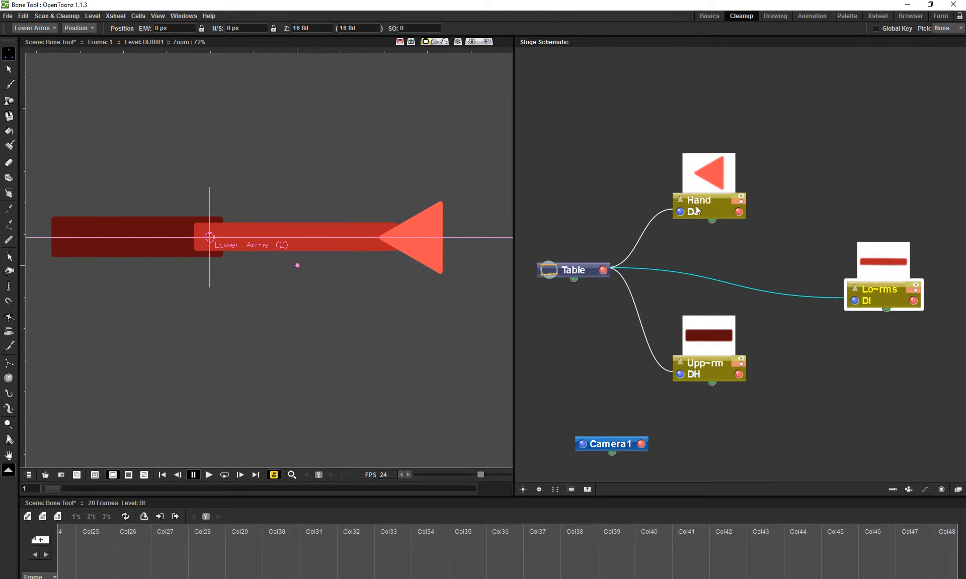
# Move the Hand node higher and farther from the Table node, and shift the Upper Arm node slightly away from it
pyautogui.moveTo(696, 206); pyautogui.dragTo(740, 152)
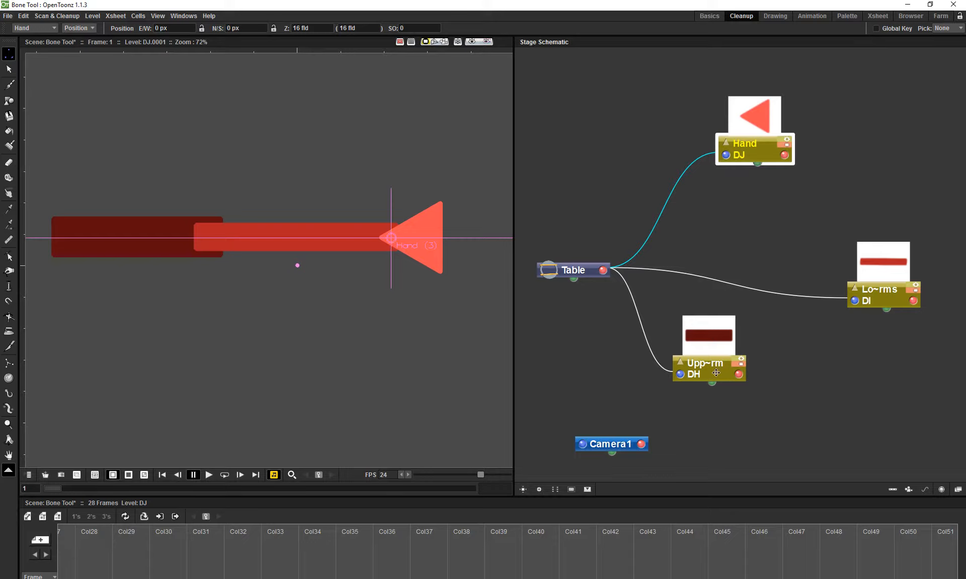
pyautogui.moveTo(705, 373); pyautogui.dragTo(716, 373)
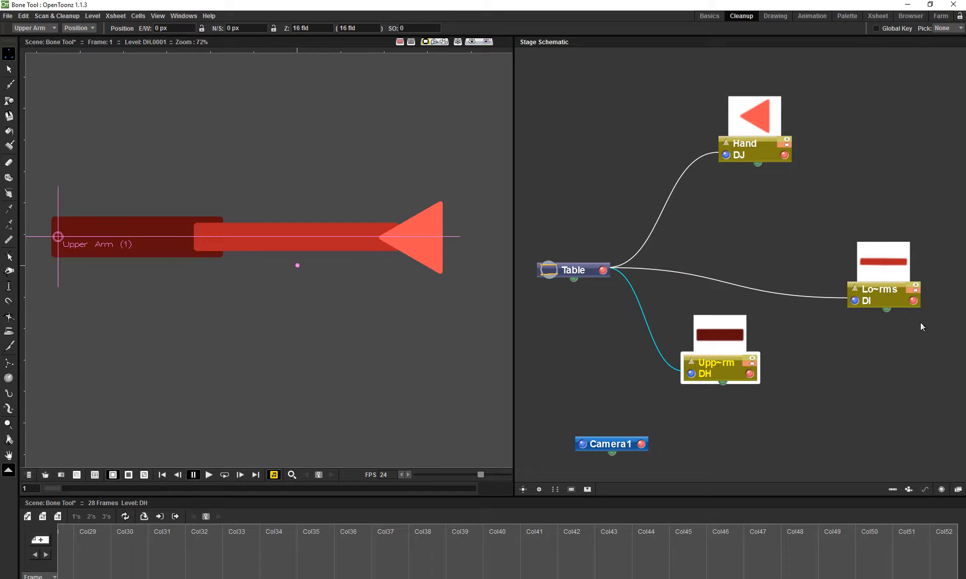
# Move the Upper Arm node close beneath the Lower Arms node, and shift the Table node slightly toward the arm nodes
pyautogui.moveTo(738, 365); pyautogui.dragTo(864, 376)
pyautogui.moveTo(746, 331); pyautogui.dragTo(693, 431)
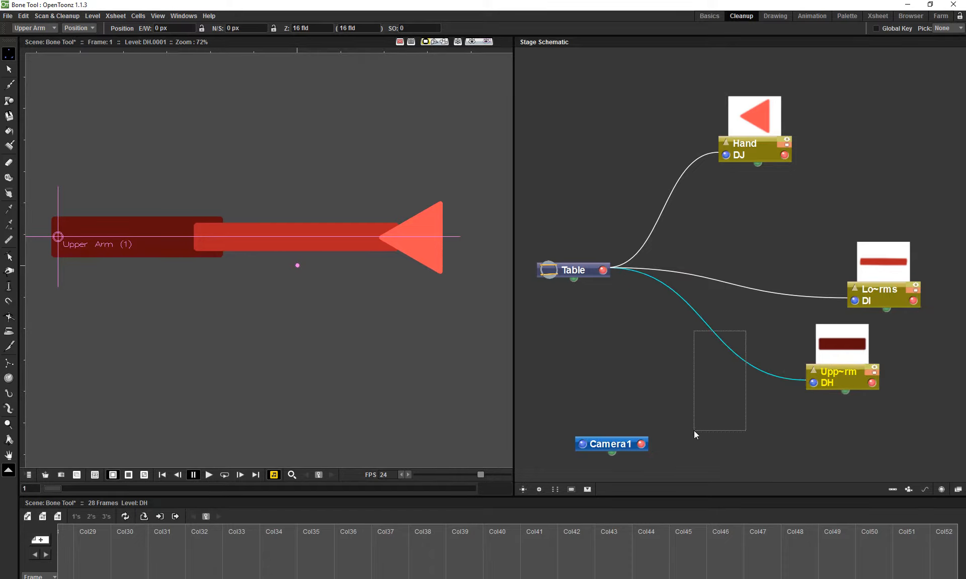
pyautogui.click(735, 278)
pyautogui.keyDown('ctrl'); pyautogui.click(669, 207); pyautogui.keyUp('ctrl')
pyautogui.moveTo(566, 275); pyautogui.dragTo(595, 279)
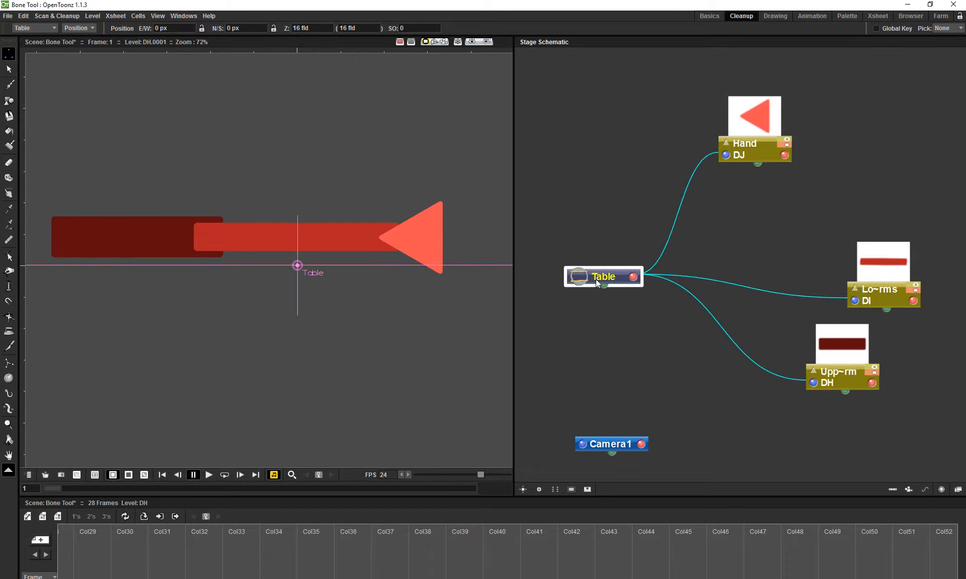
# Move the Camera1 node slightly closer to the Table node, and select the Table node
pyautogui.scroll(-3, 225, 323)
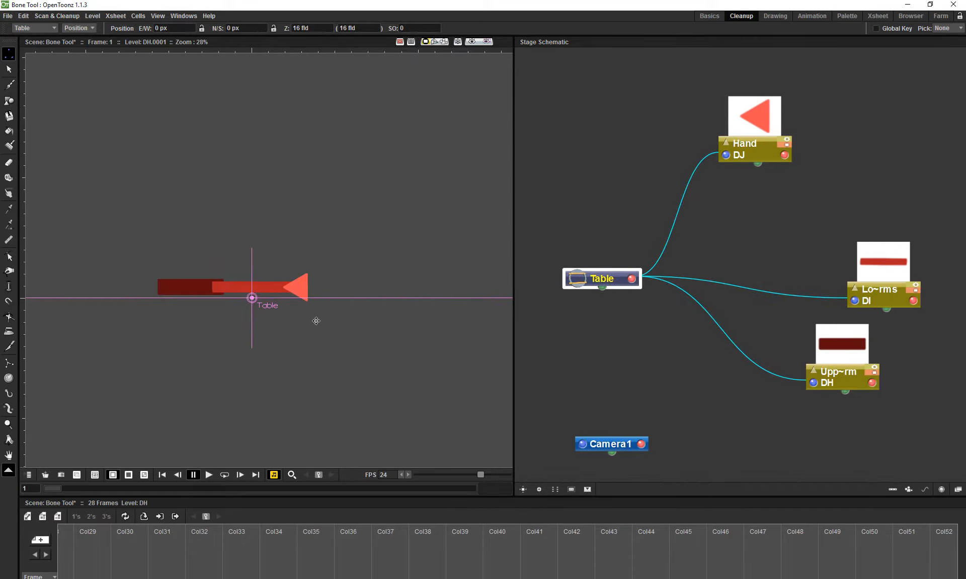
pyautogui.moveTo(277, 304); pyautogui.dragTo(329, 282)
pyautogui.scroll(1, 271, 285)
pyautogui.scroll(1, 271, 285)
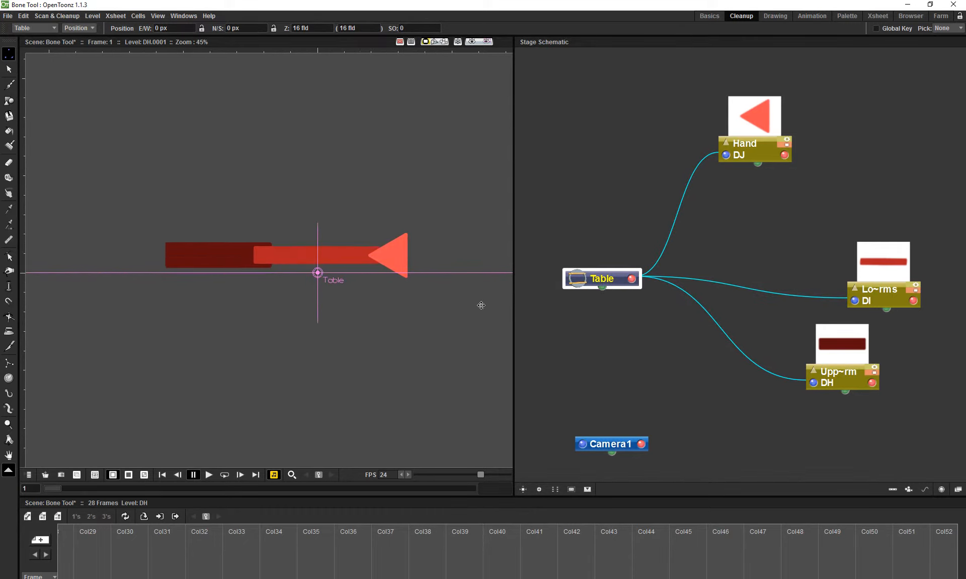
pyautogui.moveTo(621, 445); pyautogui.dragTo(619, 424)
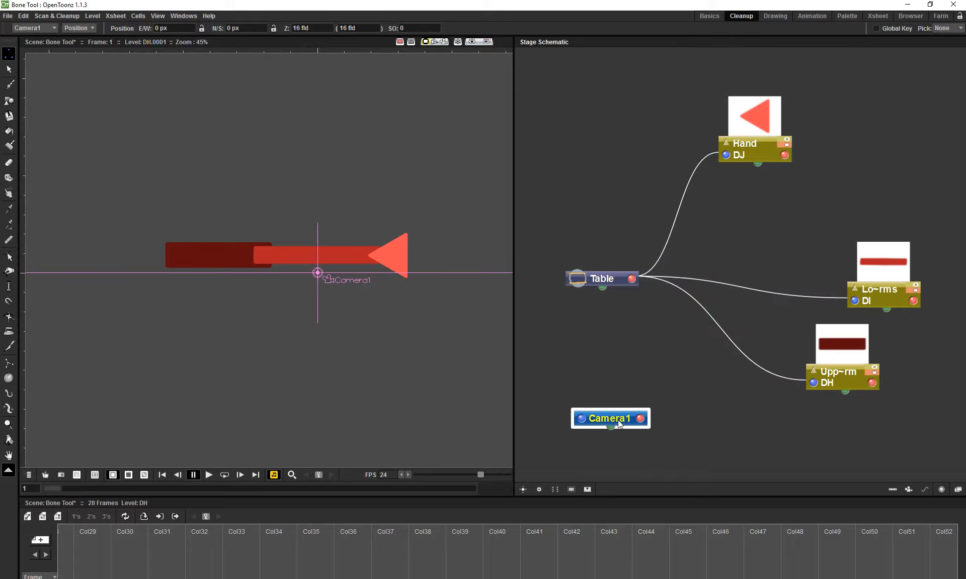
pyautogui.moveTo(705, 421); pyautogui.dragTo(737, 432)
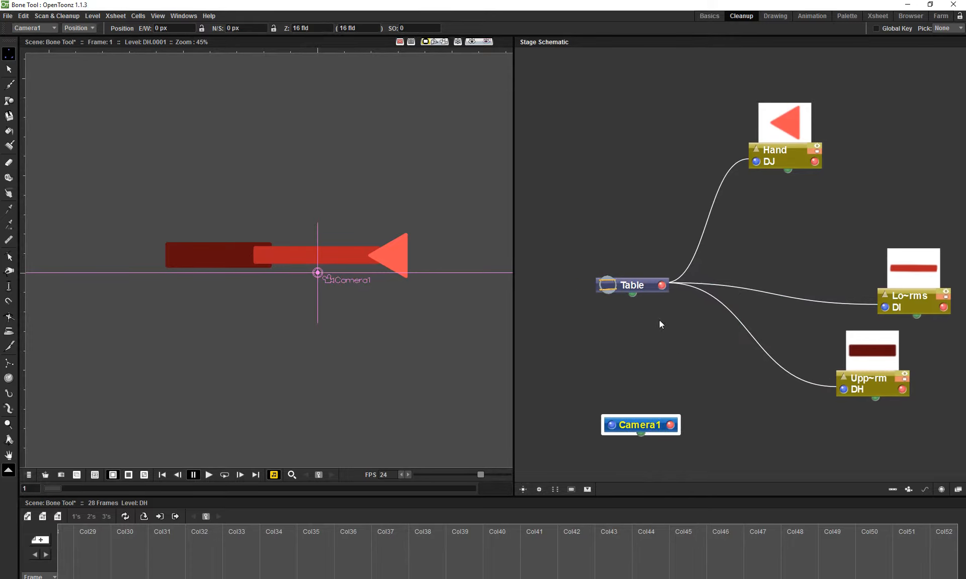
pyautogui.click(640, 289)
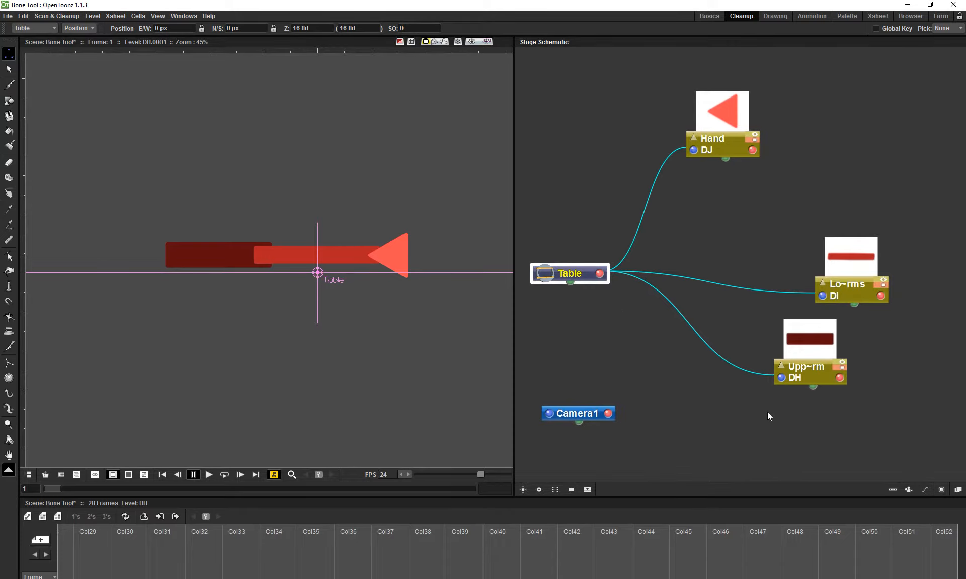
pyautogui.moveTo(749, 414); pyautogui.dragTo(777, 415)
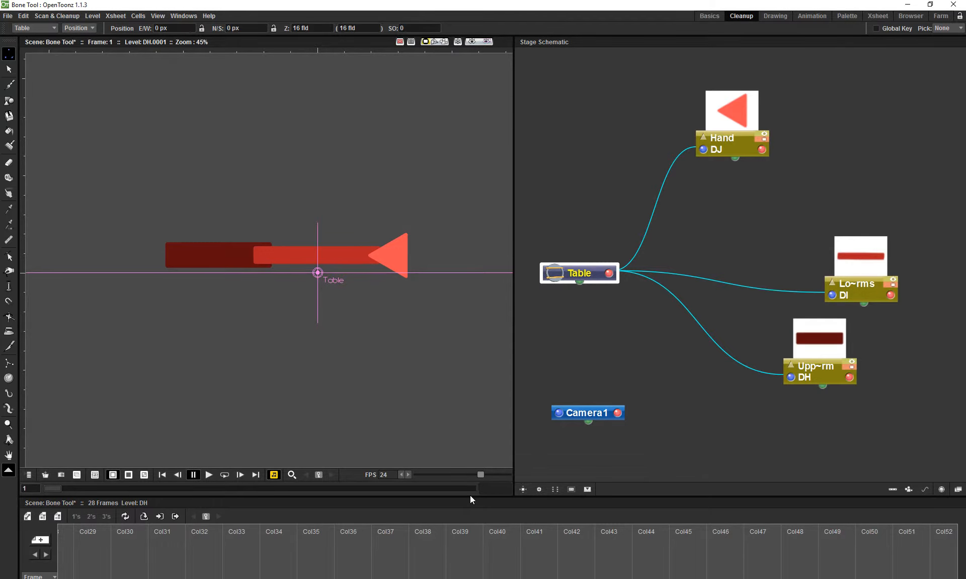
# Enlarge the Xsheet panel and space the Upper Arm and Lower Arms nodes farther apart, with Upper Arm nearer the Table node
pyautogui.moveTo(470, 496); pyautogui.dragTo(486, 464)
pyautogui.moveTo(827, 375); pyautogui.dragTo(744, 367)
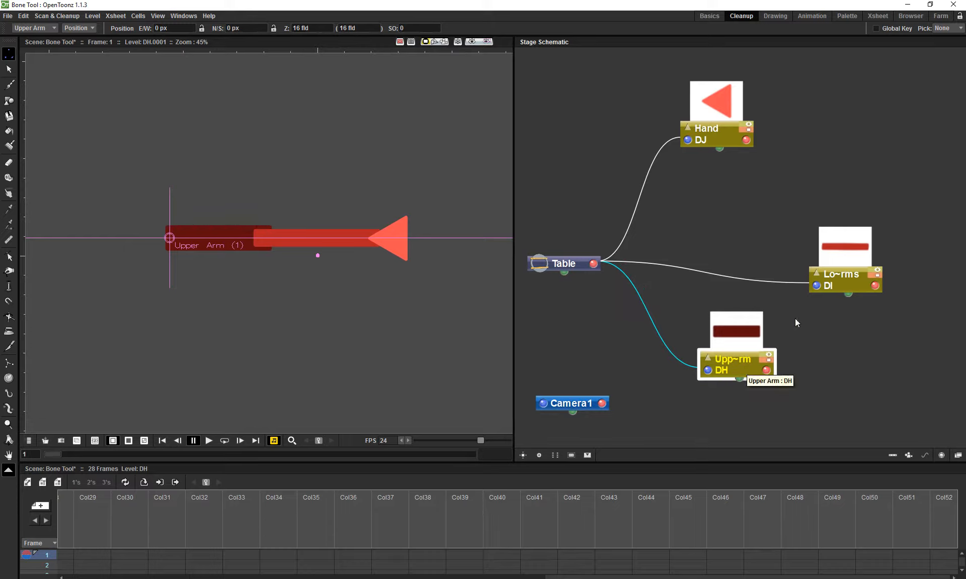
pyautogui.click(835, 282)
pyautogui.click(737, 365)
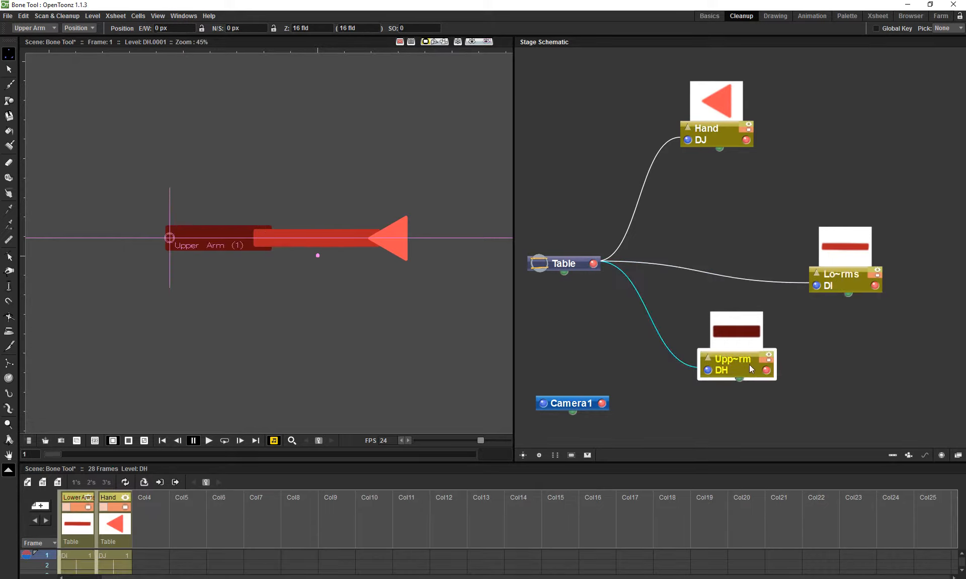
pyautogui.moveTo(736, 365); pyautogui.dragTo(722, 371)
pyautogui.moveTo(826, 286); pyautogui.dragTo(852, 310)
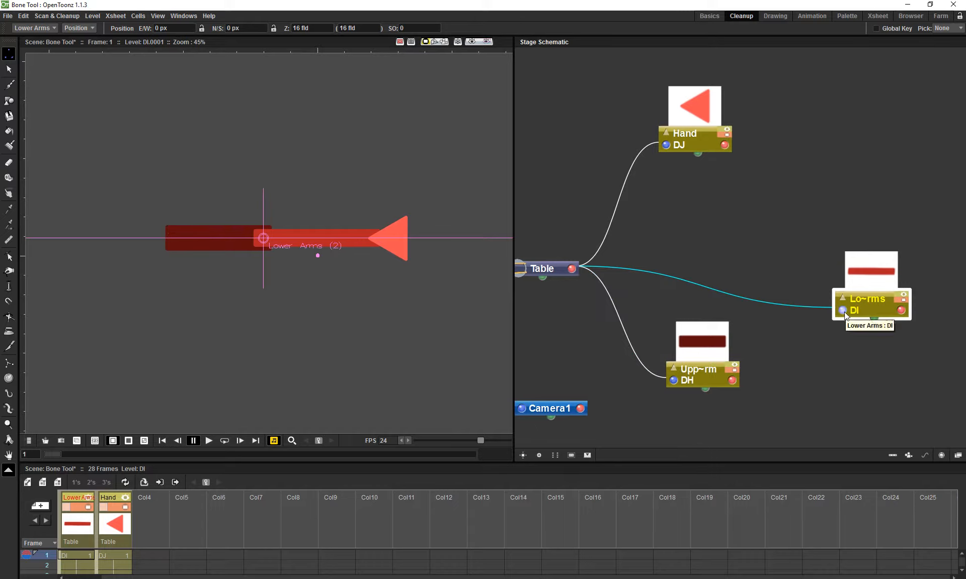
# Place the Upper Arm node between the Table and Lower Arms nodes, and undo the trial link from Lower Arms to Upper Arm
pyautogui.moveTo(784, 352); pyautogui.dragTo(732, 380)
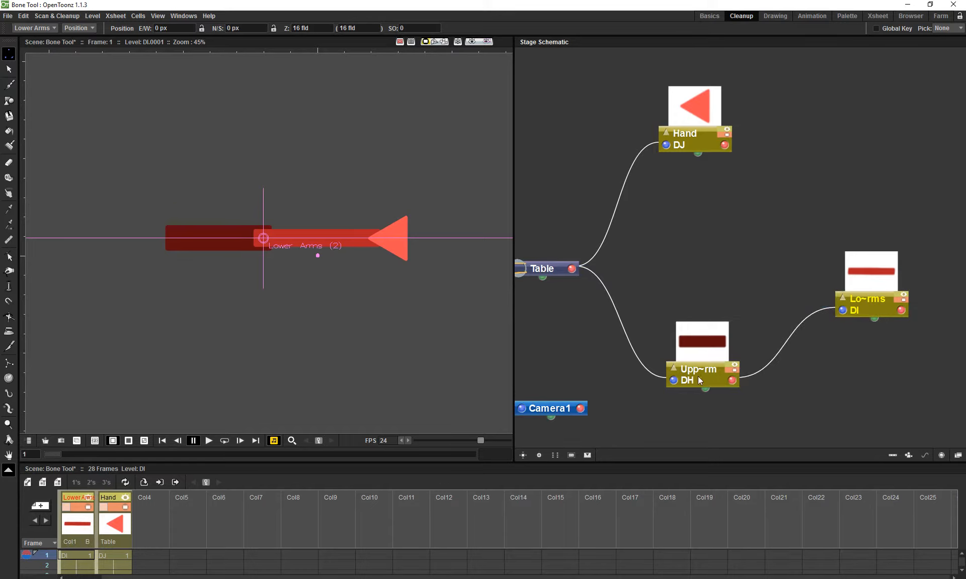
pyautogui.moveTo(698, 376); pyautogui.dragTo(708, 309)
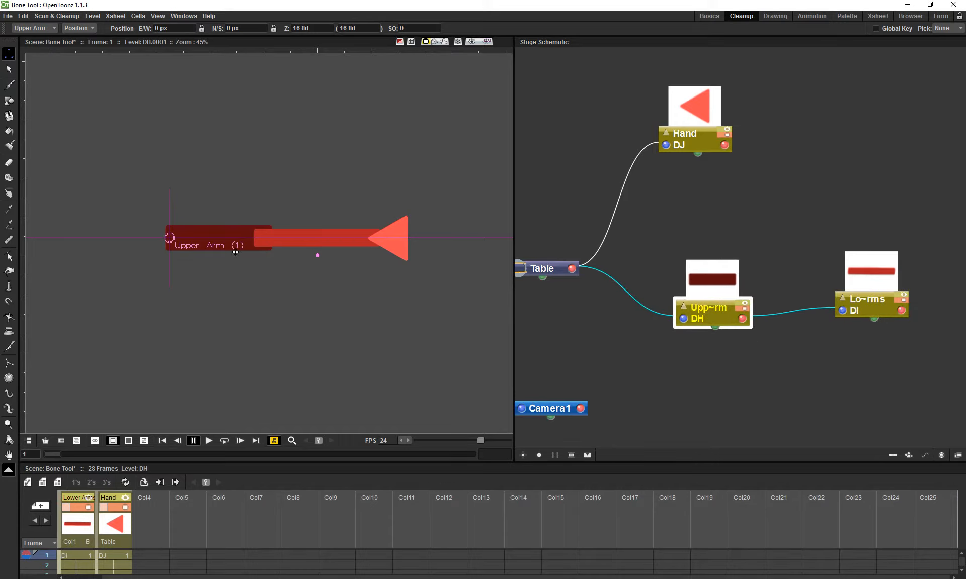
pyautogui.hotkey('ctrl', 'z')
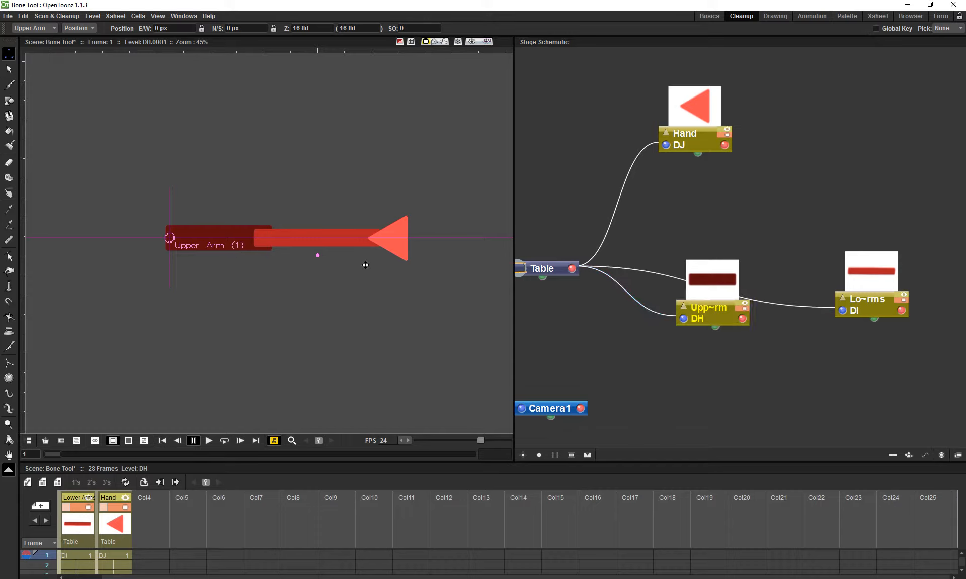
# Try moving the unlinked Upper Arm, Lower Arms and Hand parts individually in the viewer, undoing the moves
pyautogui.moveTo(179, 239); pyautogui.dragTo(194, 237)
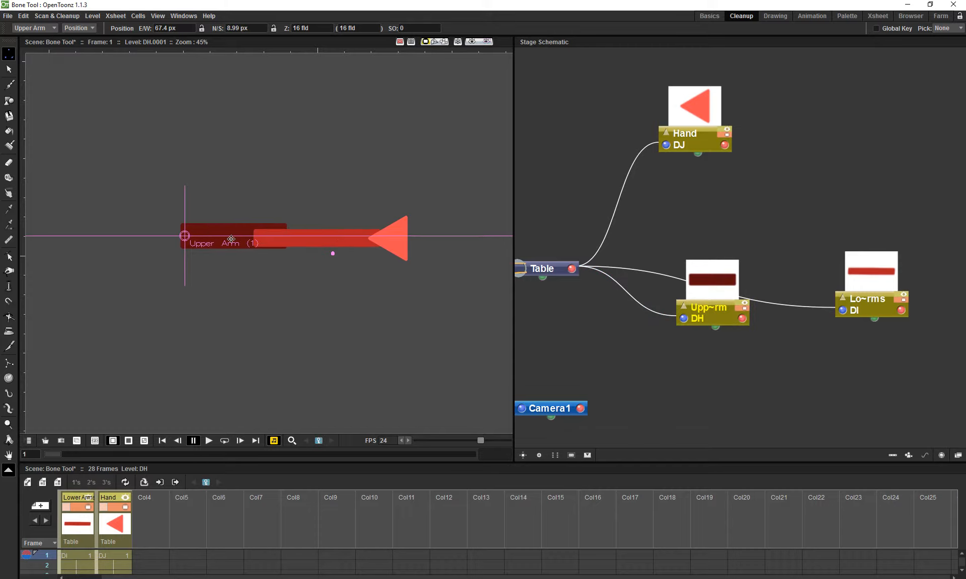
pyautogui.hotkey('ctrl', 'z')
pyautogui.click(876, 306)
pyautogui.moveTo(315, 254)
pyautogui.mouseDown()
pyautogui.moveTo(362, 185)
pyautogui.moveTo(315, 254)
pyautogui.mouseUp()
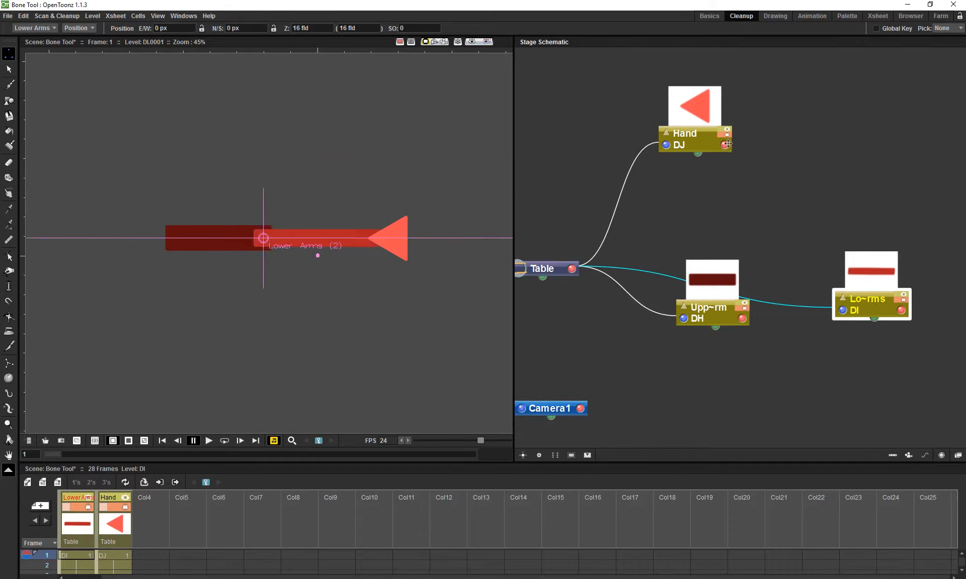
pyautogui.click(692, 138)
pyautogui.moveTo(394, 261); pyautogui.dragTo(423, 200)
pyautogui.hotkey('ctrl', 'z')
# Link the Lower Arms node to the Upper Arm node as its parent, and select the Upper Arm node
pyautogui.click(715, 323)
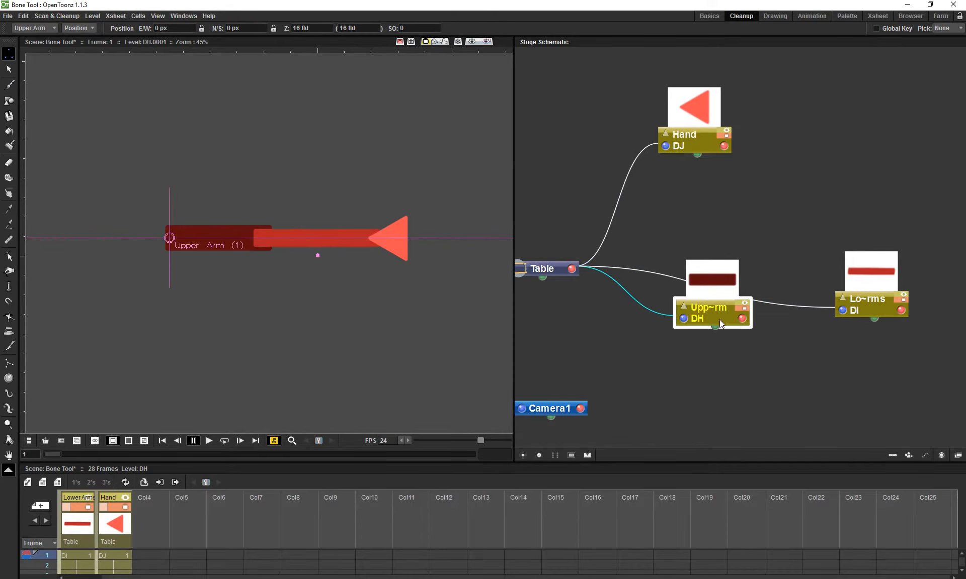
pyautogui.moveTo(843, 312); pyautogui.dragTo(741, 319)
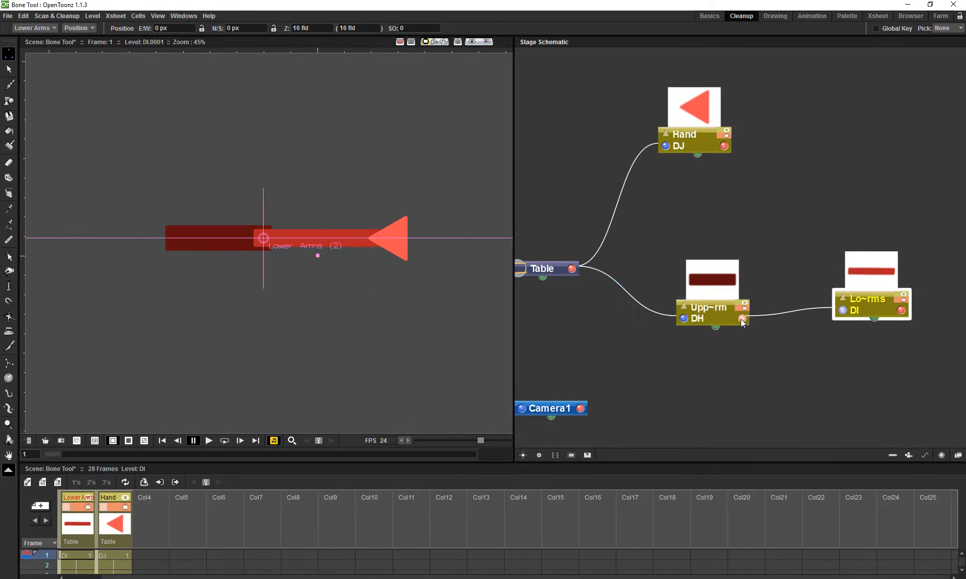
pyautogui.click(702, 306)
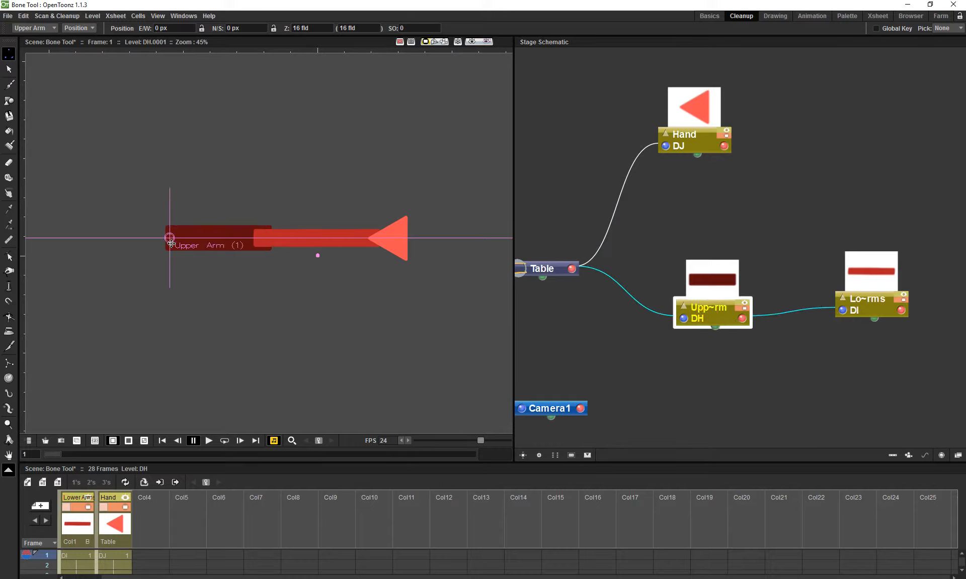
pyautogui.moveTo(205, 551); pyautogui.dragTo(478, 517)
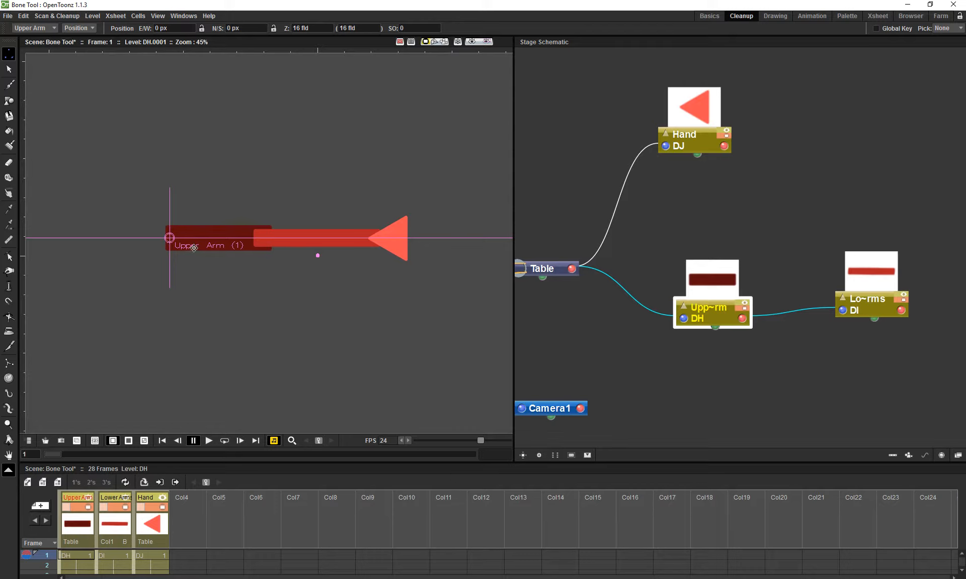
# Try moving, rotating and scaling the Upper Arm with its linked Lower Arms, undoing each transformation
pyautogui.moveTo(172, 244); pyautogui.dragTo(220, 217)
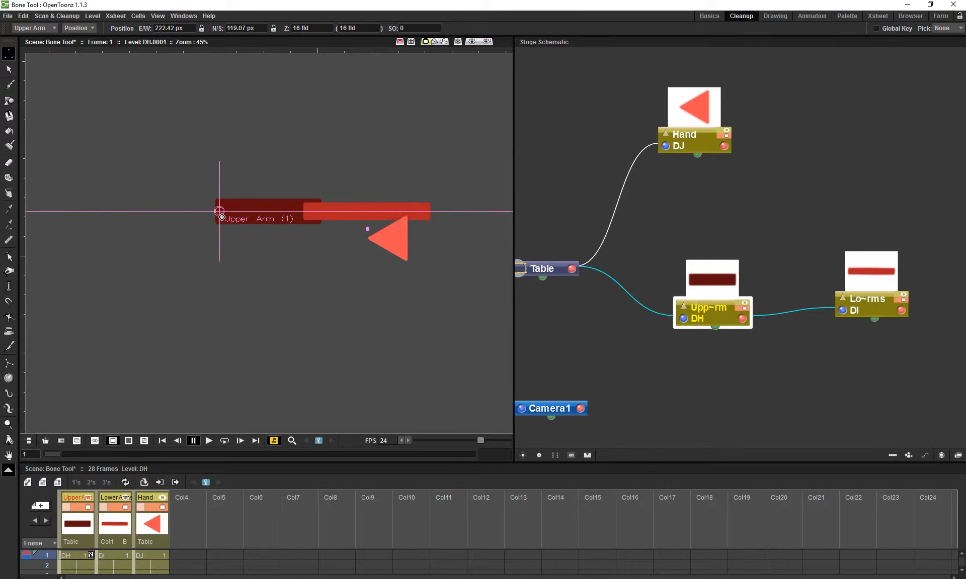
pyautogui.hotkey('ctrl', 'z')
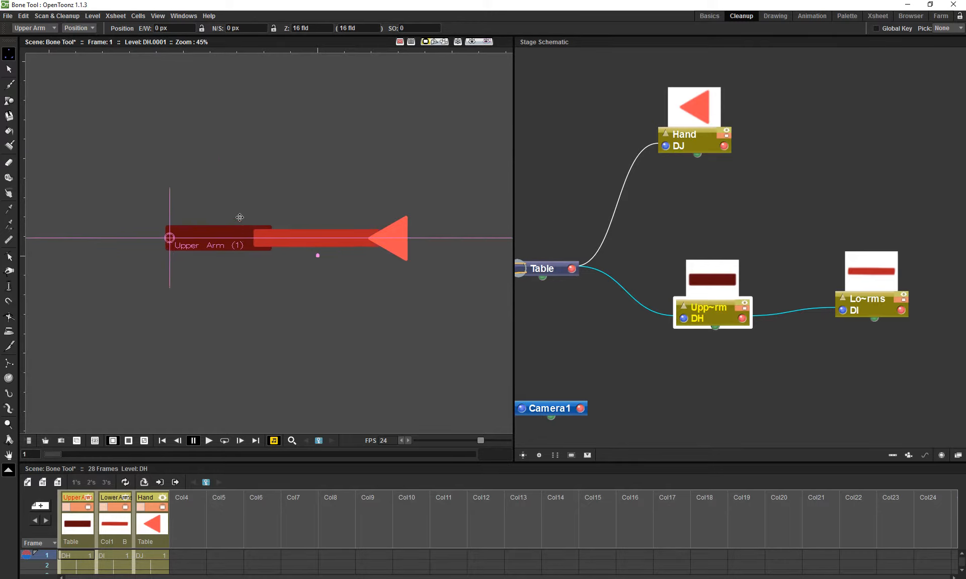
pyautogui.press('w')
pyautogui.moveTo(231, 209); pyautogui.dragTo(257, 315)
pyautogui.hotkey('ctrl', 'z')
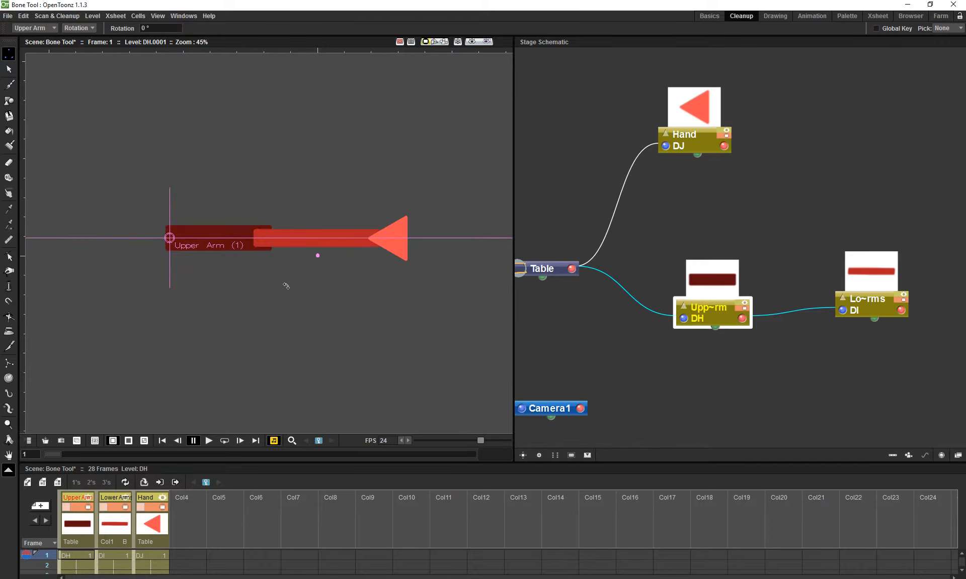
pyautogui.press('e')
pyautogui.moveTo(256, 278); pyautogui.dragTo(271, 319)
pyautogui.hotkey('ctrl', 'z')
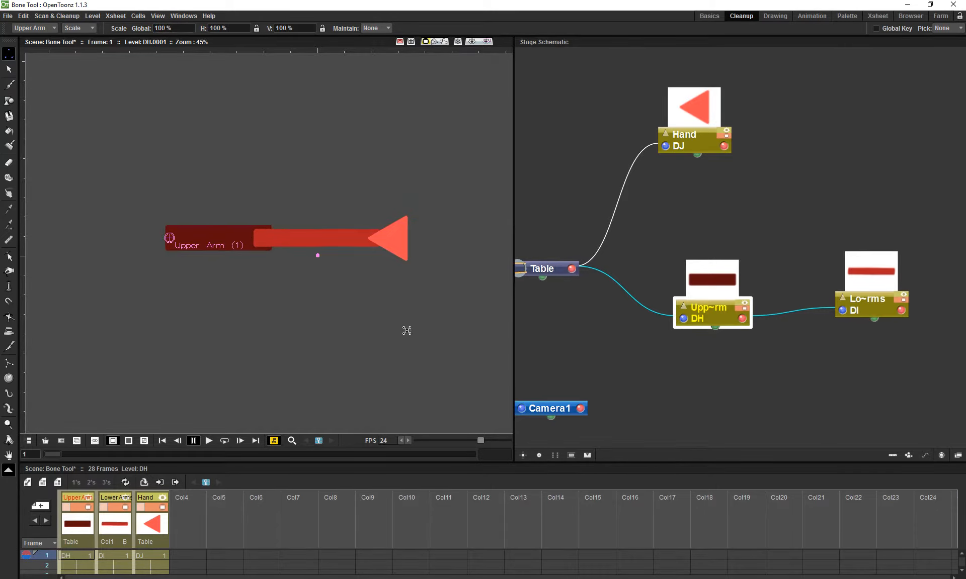
# Place the Hand node beyond the Lower Arms node with Lower Arms as its parent, and select the Upper Arm node
pyautogui.moveTo(821, 370); pyautogui.dragTo(763, 393)
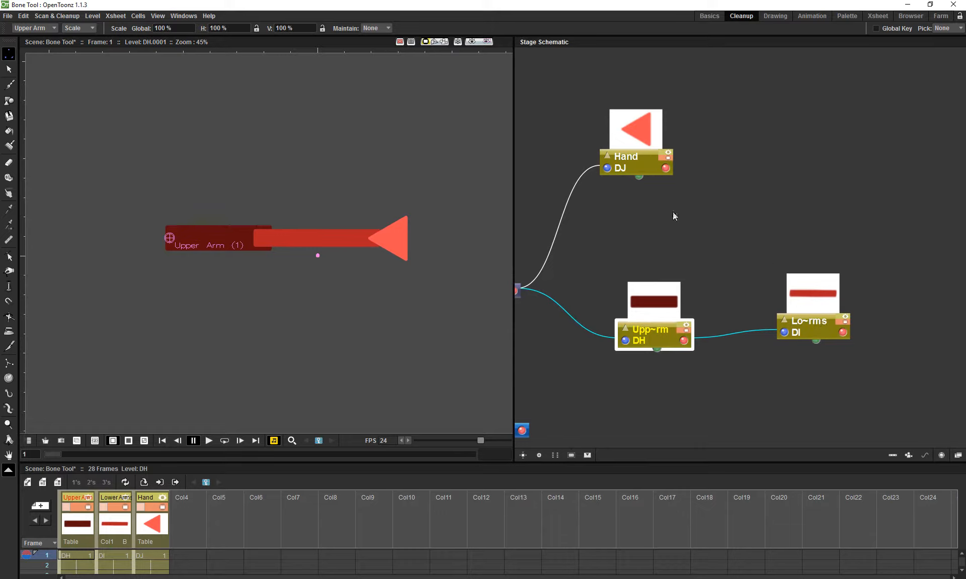
pyautogui.moveTo(633, 161); pyautogui.dragTo(731, 332)
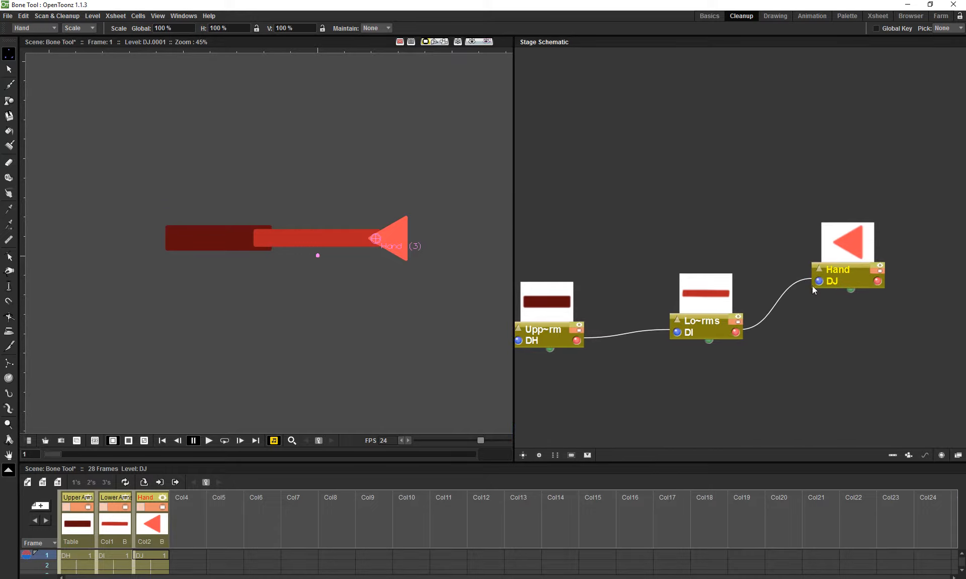
pyautogui.moveTo(327, 348); pyautogui.dragTo(338, 354)
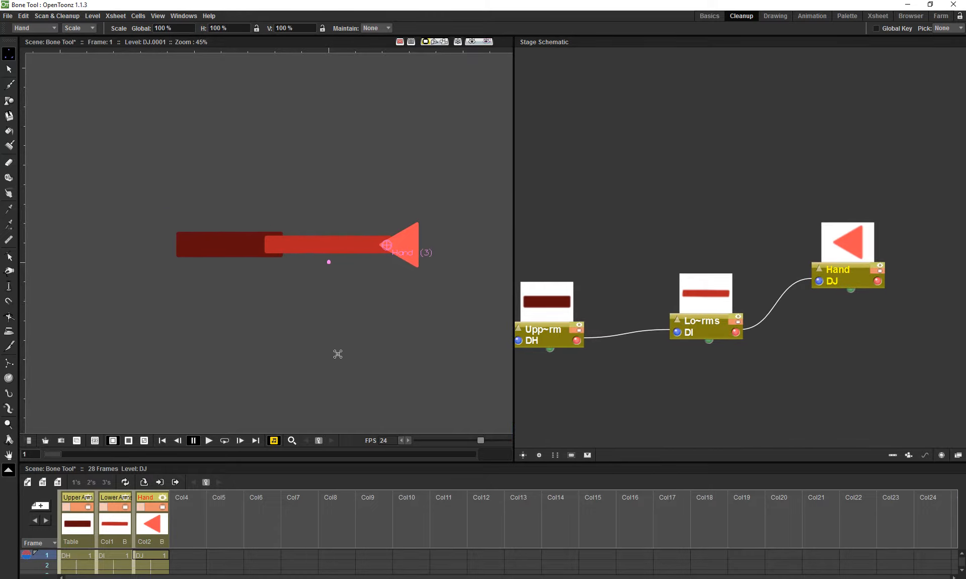
pyautogui.click(549, 338)
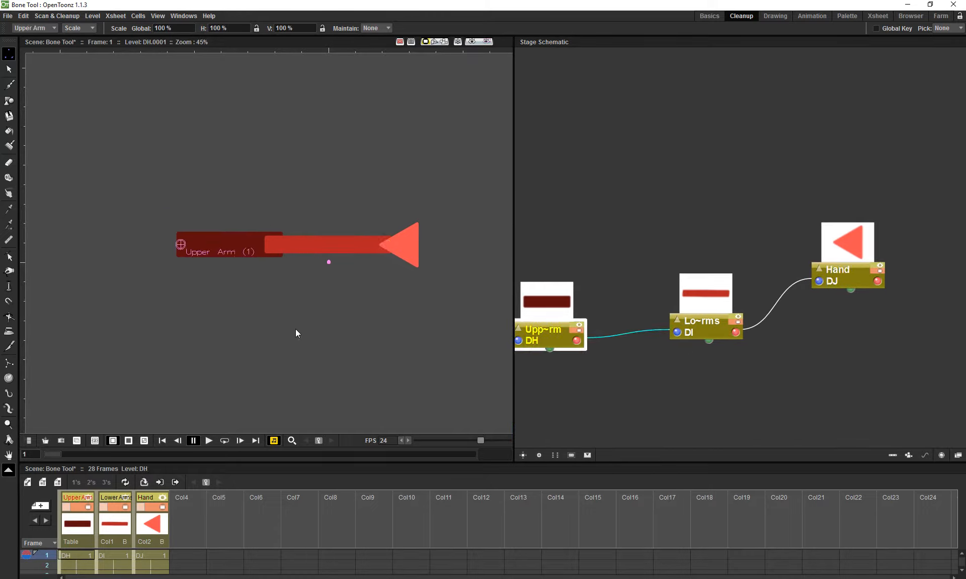
pyautogui.moveTo(295, 329); pyautogui.dragTo(327, 341)
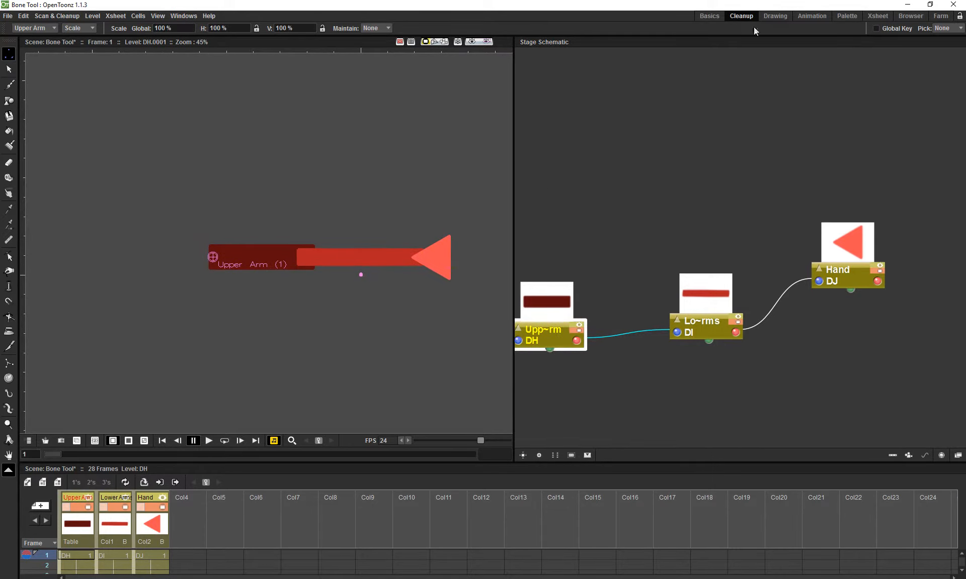
# Switch to the Basics room and rotate the Upper Arm upward to about 32° on frame 1
pyautogui.click(709, 16)
pyautogui.scroll(-1, 322, 245)
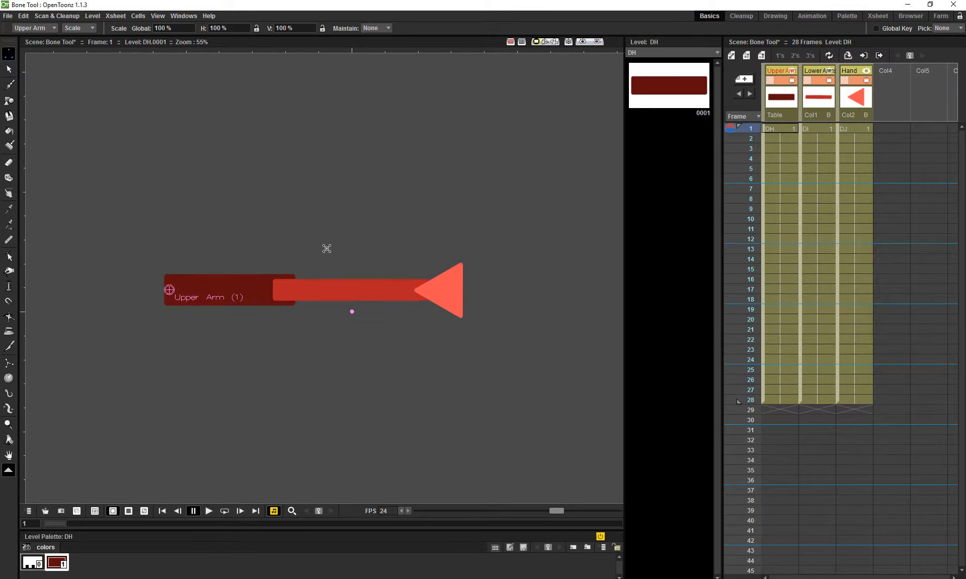
pyautogui.click(785, 129)
pyautogui.moveTo(426, 248); pyautogui.dragTo(391, 172)
pyautogui.press('e')
pyautogui.moveTo(388, 244); pyautogui.dragTo(400, 237)
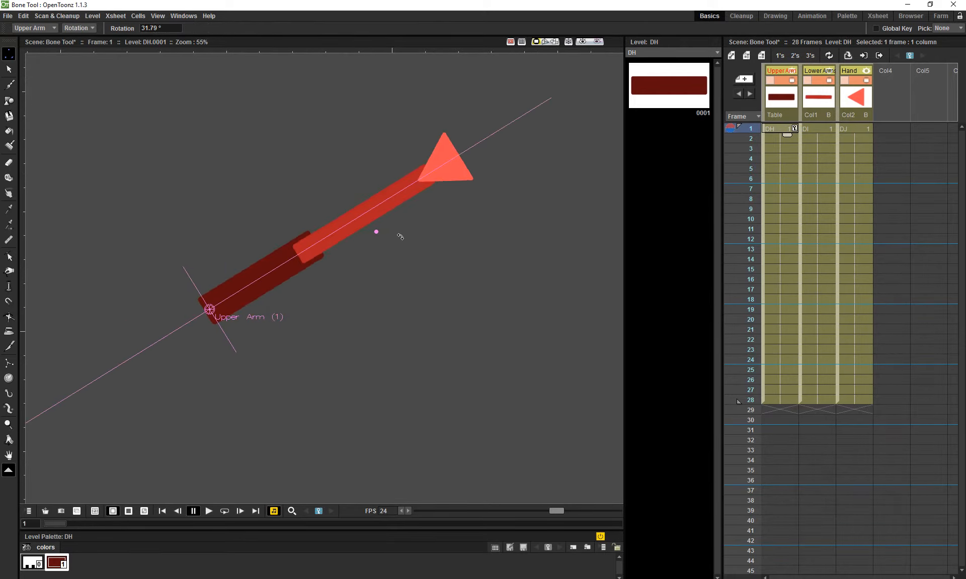
# Rotate the Lower Arms to about 46° and the Hand to about 64° on frame 1
pyautogui.click(819, 128)
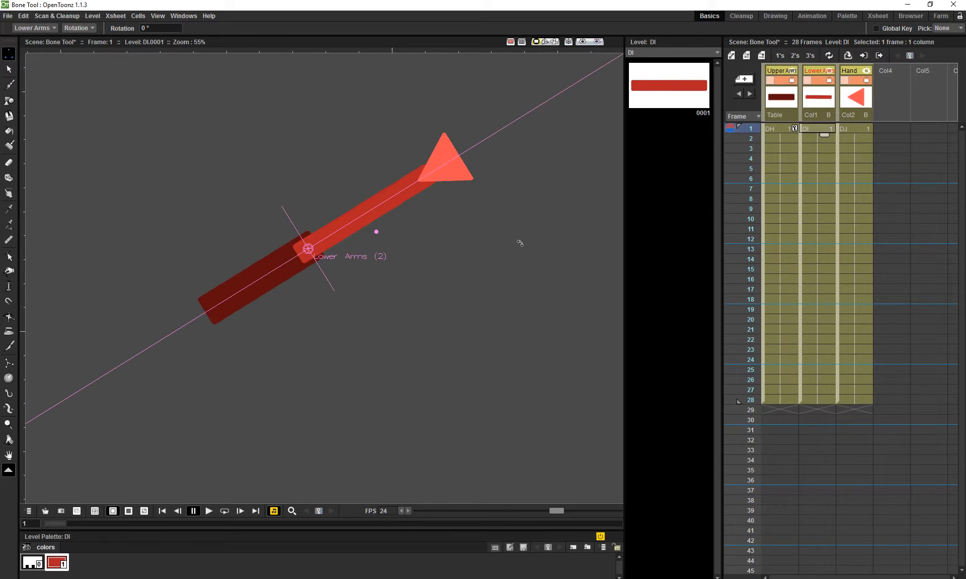
pyautogui.moveTo(519, 243); pyautogui.dragTo(412, 136)
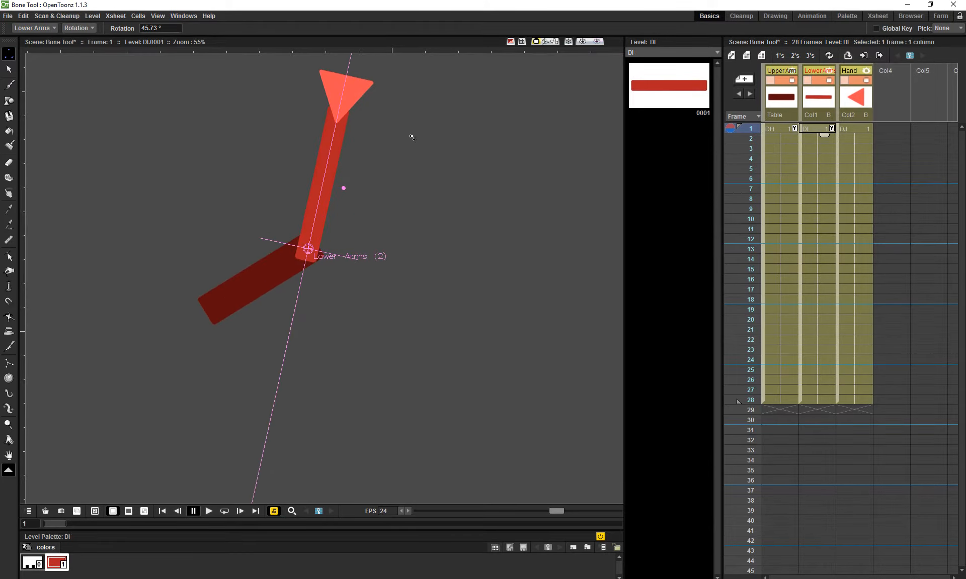
pyautogui.click(852, 127)
pyautogui.moveTo(523, 199); pyautogui.dragTo(359, 104)
pyautogui.scroll(-2, 325, 261)
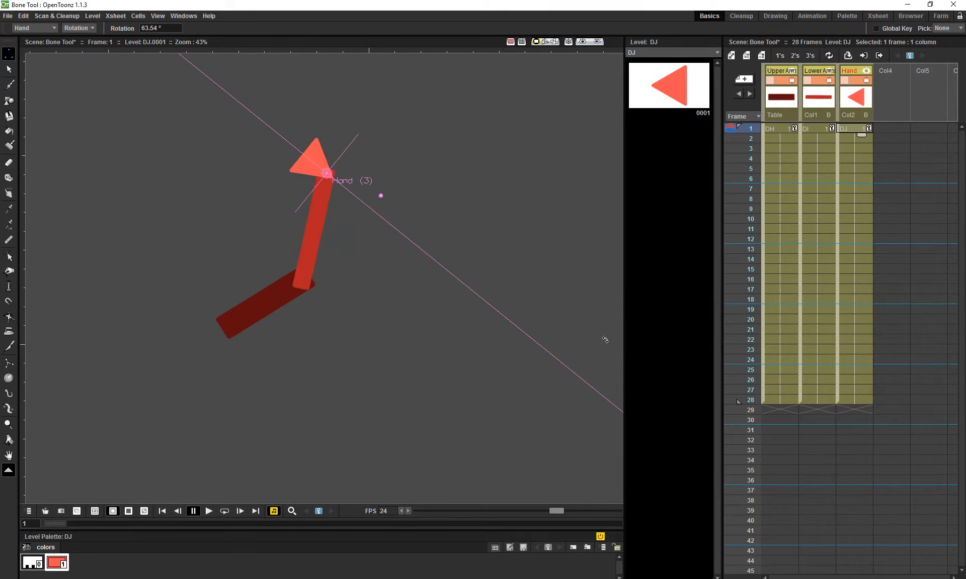
# On frame 28, rotate the Upper Arm downward to about -45°
pyautogui.click(753, 402)
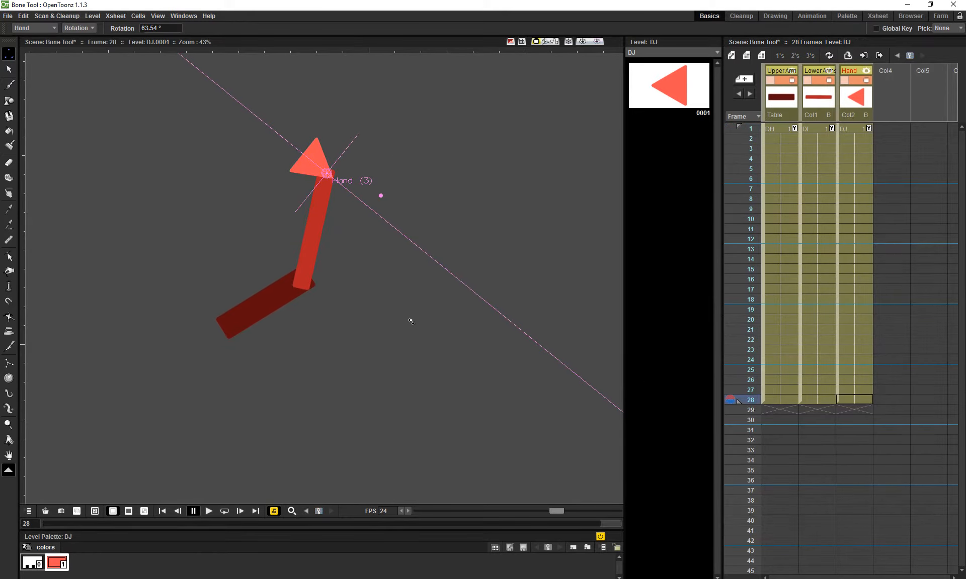
pyautogui.moveTo(409, 323); pyautogui.dragTo(466, 362)
pyautogui.hotkey('ctrl', 'z')
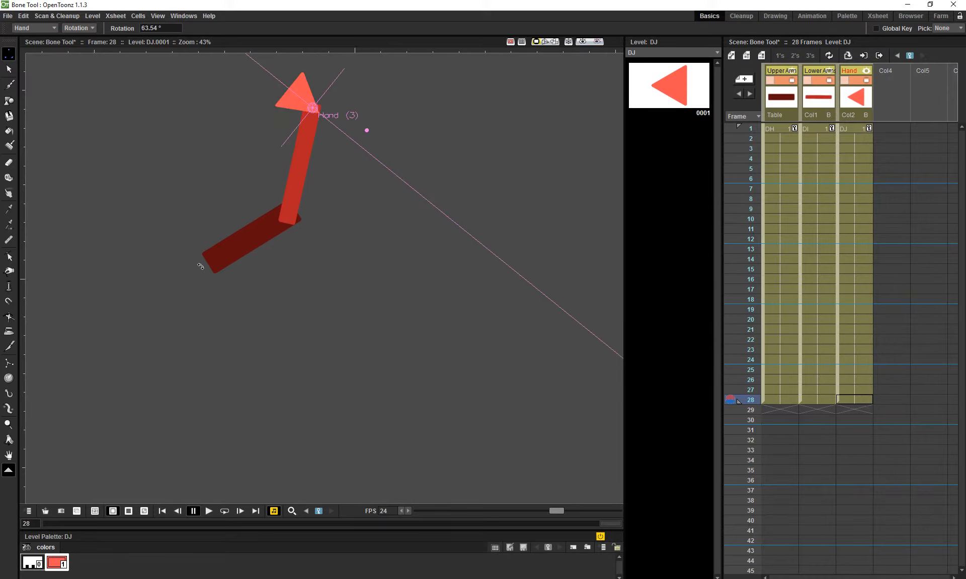
pyautogui.moveTo(255, 242); pyautogui.dragTo(313, 455)
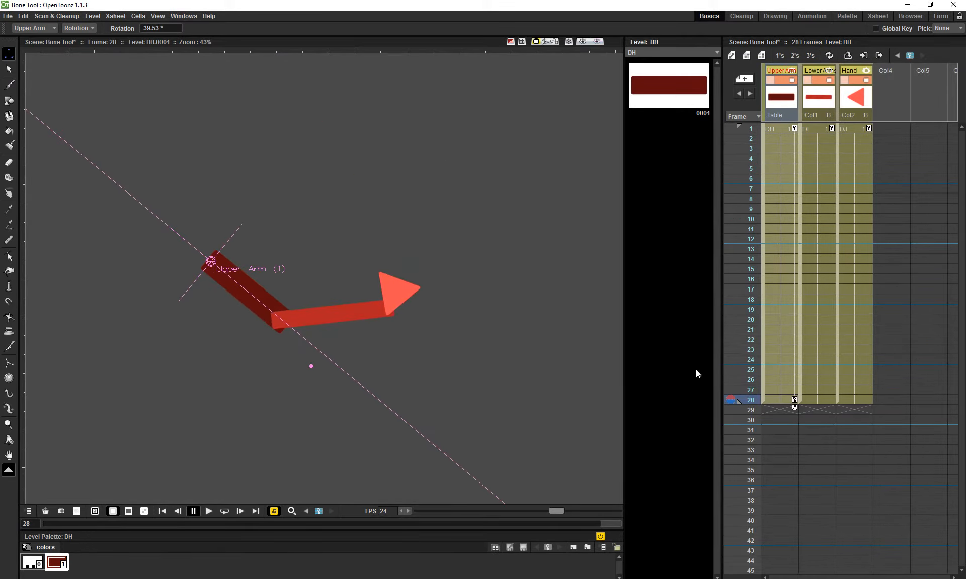
pyautogui.moveTo(486, 344); pyautogui.dragTo(514, 300)
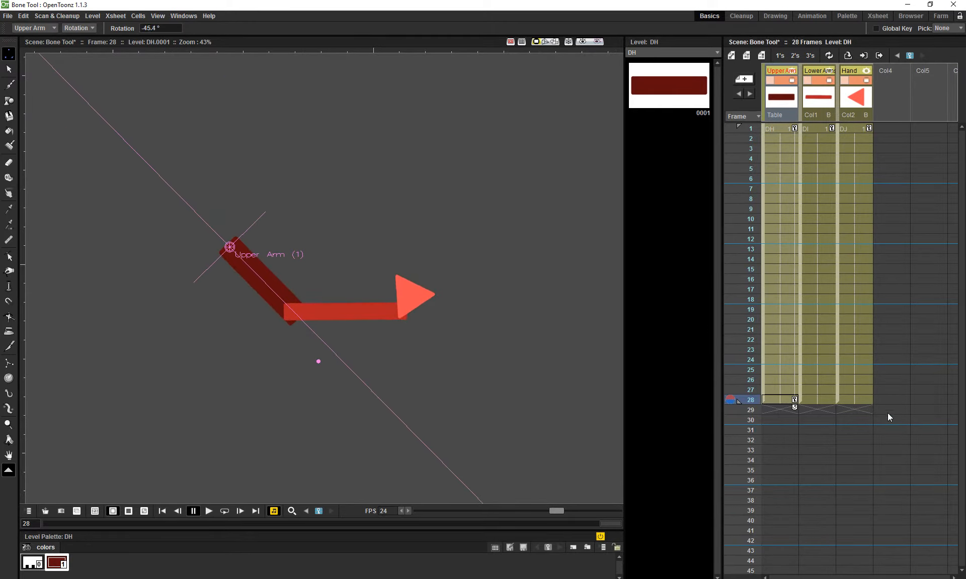
# Rotate the Lower Arms to about 52° and the Hand to about 22° on frame 28
pyautogui.click(808, 399)
pyautogui.moveTo(487, 354); pyautogui.dragTo(377, 452)
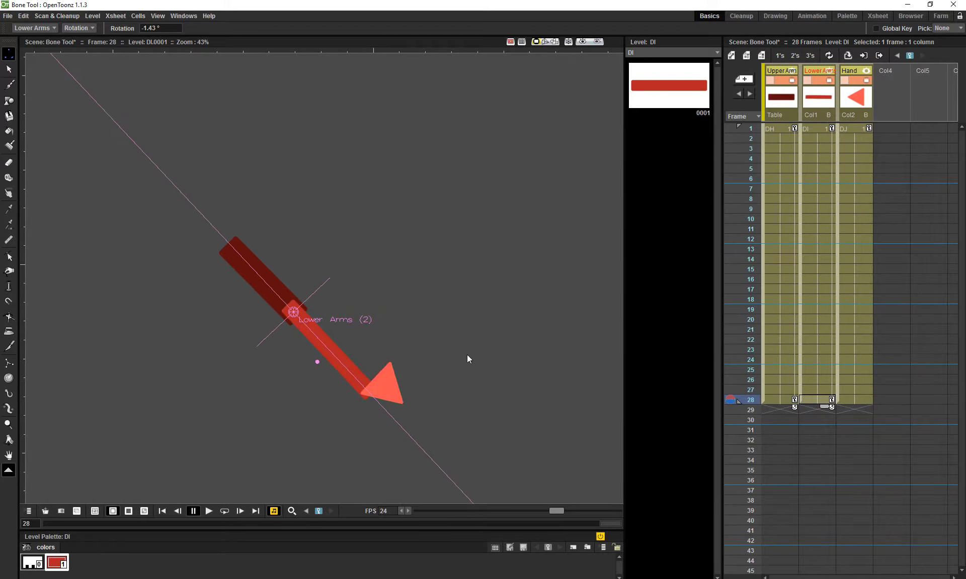
pyautogui.moveTo(467, 357); pyautogui.dragTo(460, 209)
pyautogui.moveTo(513, 395); pyautogui.dragTo(524, 364)
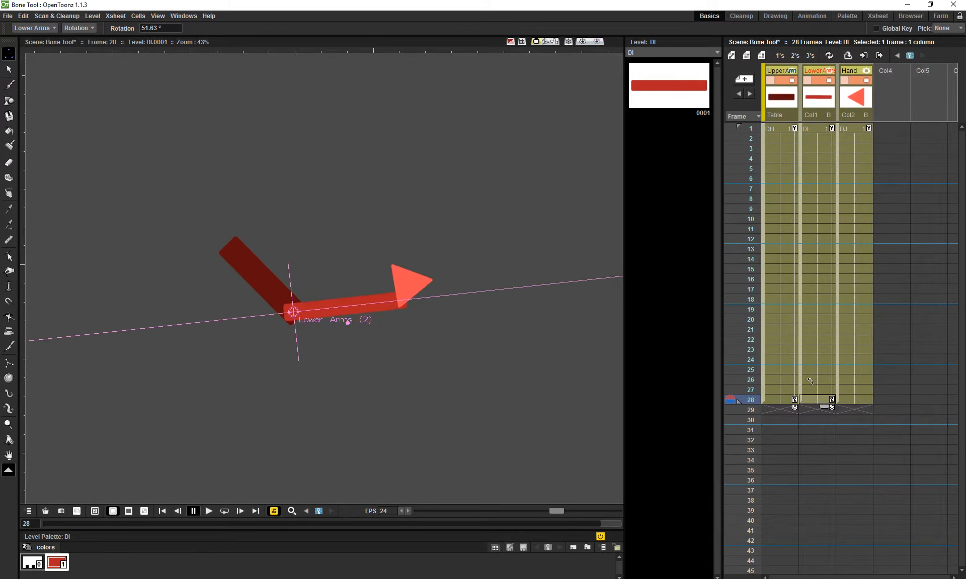
pyautogui.click(852, 400)
pyautogui.moveTo(576, 251); pyautogui.dragTo(795, 329)
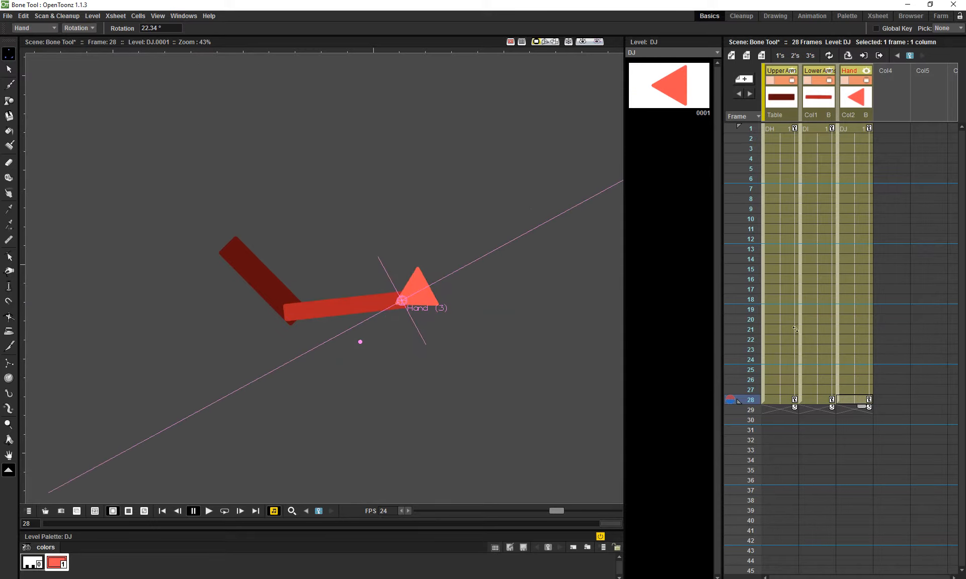
# On frame 17, rotate the Upper Arm to about -116°
pyautogui.click(750, 293)
pyautogui.moveTo(459, 260); pyautogui.dragTo(367, 392)
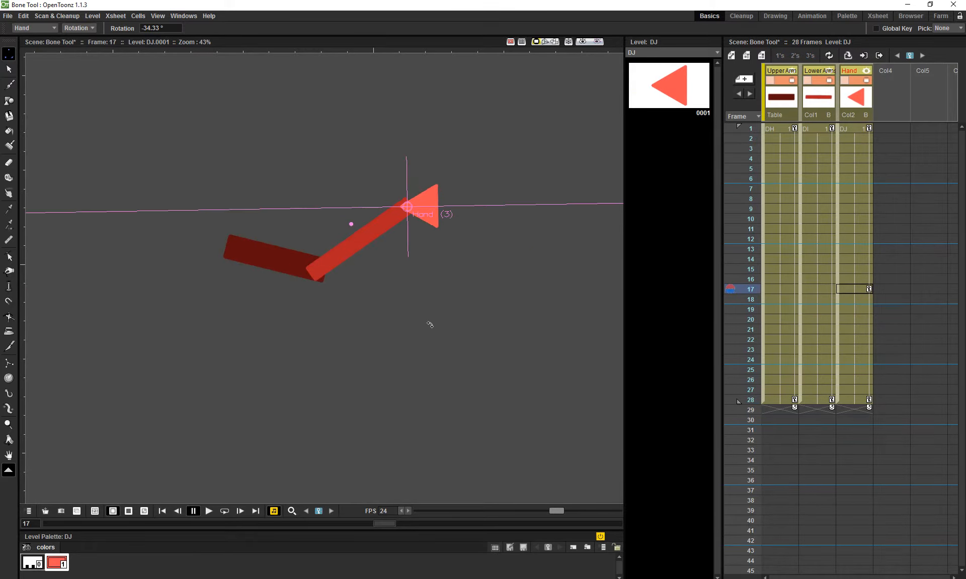
pyautogui.hotkey('ctrl', 'z')
pyautogui.click(780, 290)
pyautogui.moveTo(478, 168); pyautogui.dragTo(154, 426)
pyautogui.moveTo(325, 398); pyautogui.dragTo(379, 362)
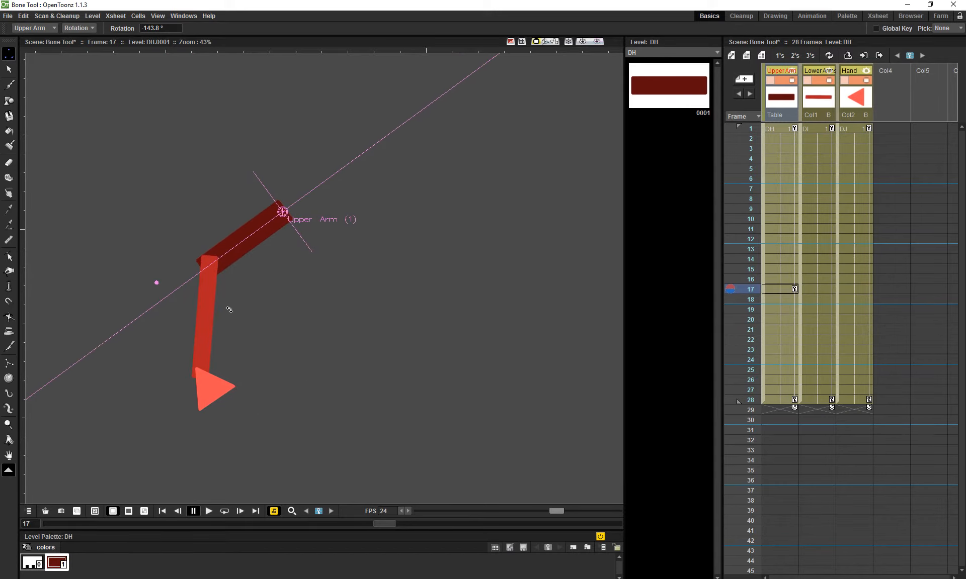
pyautogui.moveTo(237, 321); pyautogui.dragTo(227, 346)
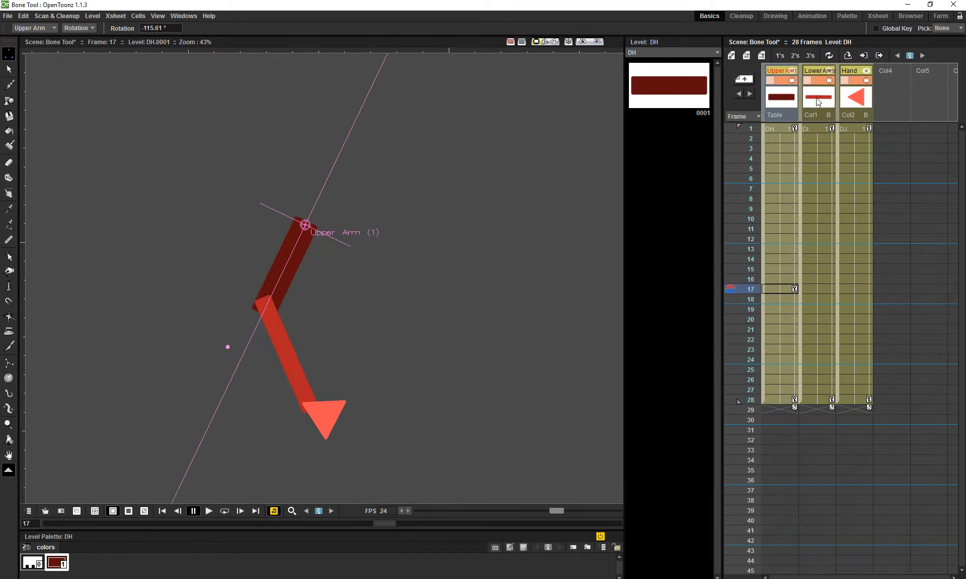
# Rotate the Lower Arms to about -34° and the Hand to about -29° on frame 17, and play the animation
pyautogui.click(817, 290)
pyautogui.moveTo(424, 332); pyautogui.dragTo(254, 392)
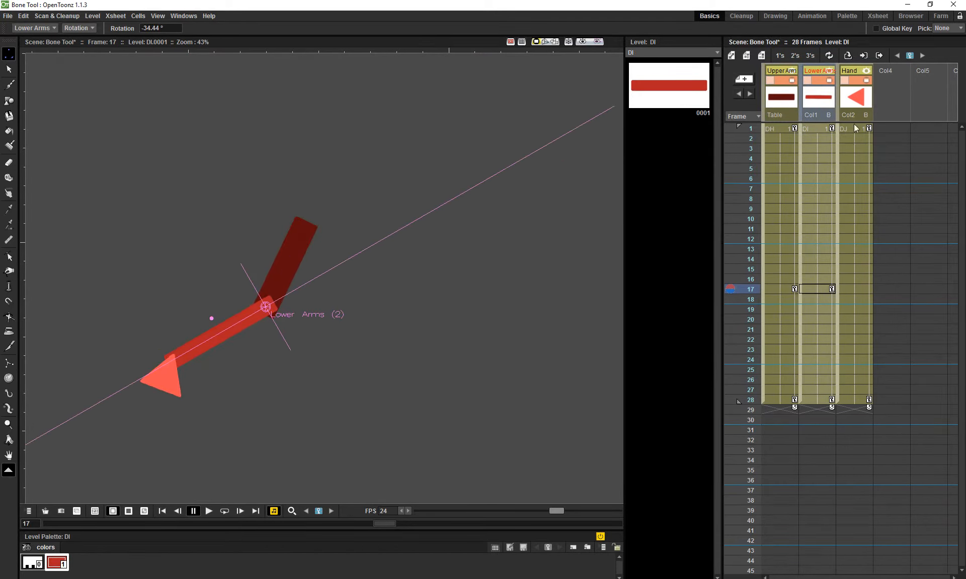
pyautogui.click(852, 99)
pyautogui.moveTo(373, 384); pyautogui.dragTo(211, 436)
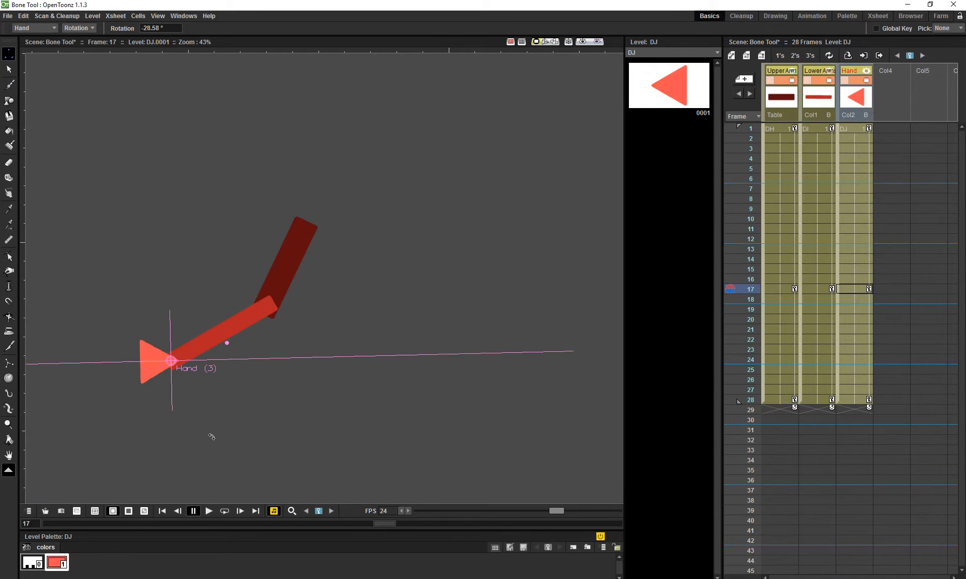
pyautogui.scroll(-1, 357, 456)
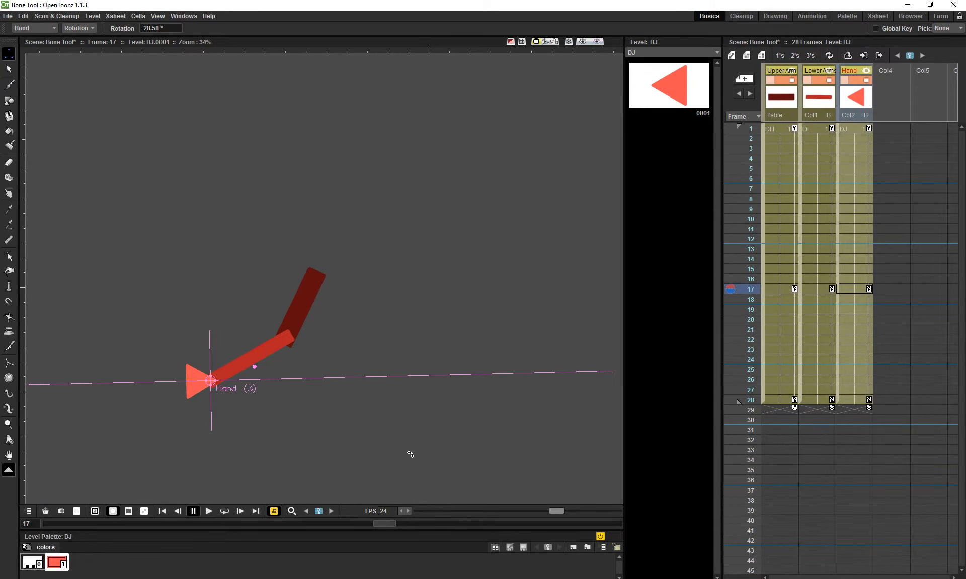
pyautogui.click(208, 511)
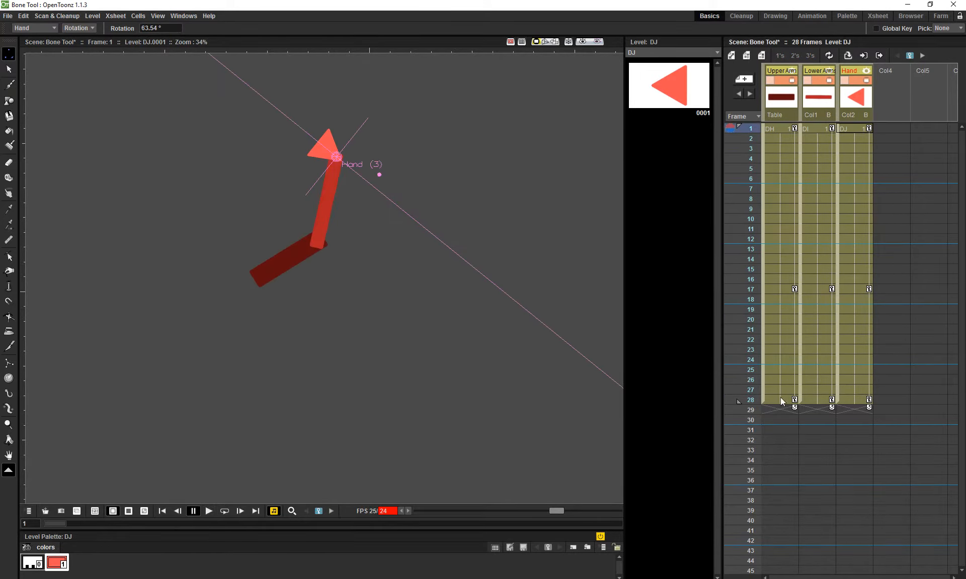
# Extend all three columns to frame 43 and repeat the keyframed pose of frame 1 on frame 43
pyautogui.moveTo(782, 399); pyautogui.dragTo(860, 558)
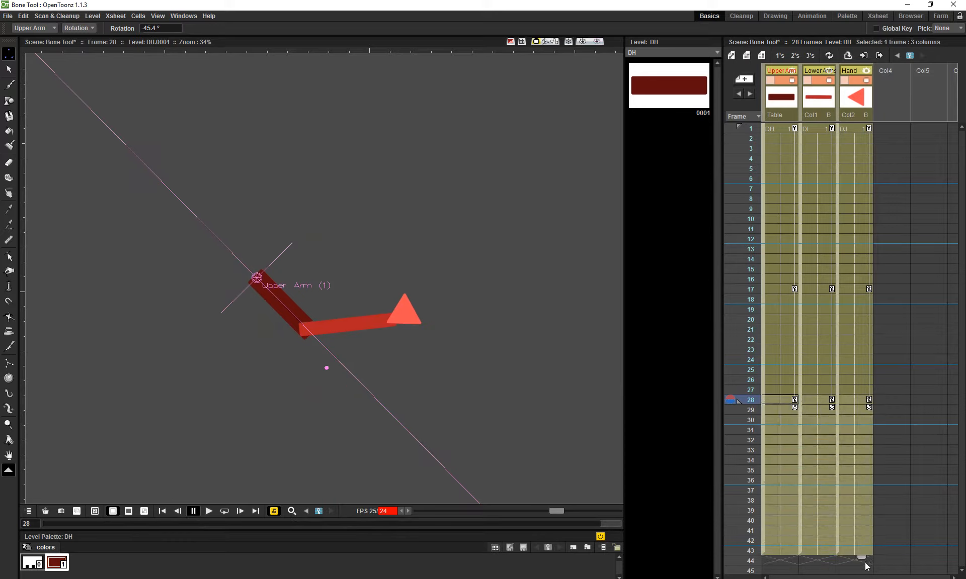
pyautogui.click(794, 126)
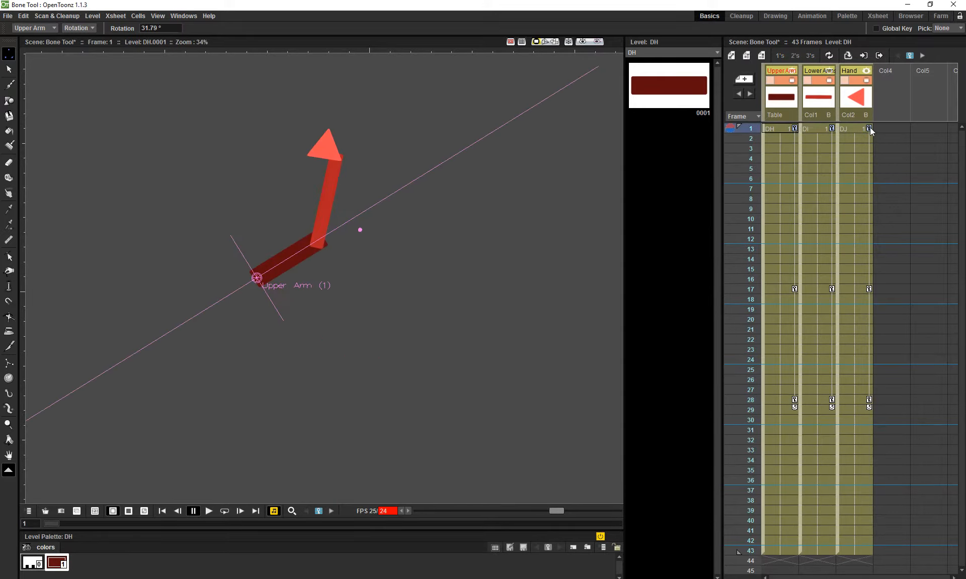
pyautogui.click(780, 546)
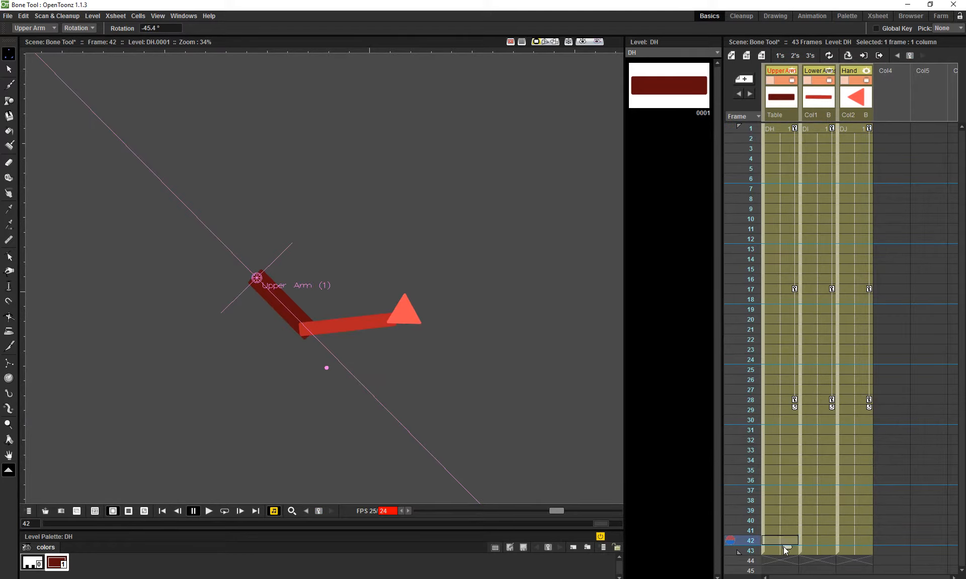
pyautogui.moveTo(326, 367); pyautogui.dragTo(360, 230)
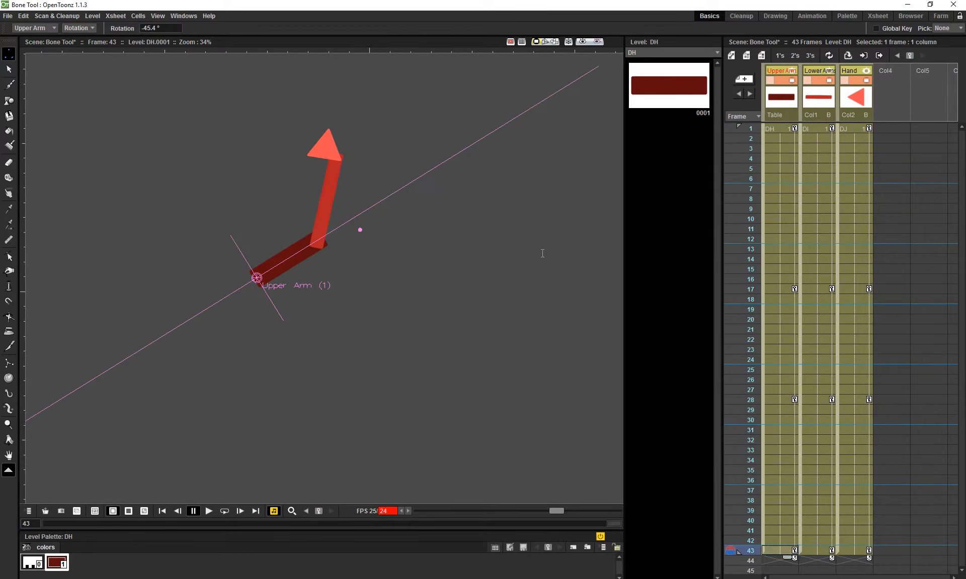
# Play the arm animation in a loop, stop it and return to frame 1
pyautogui.press('l')
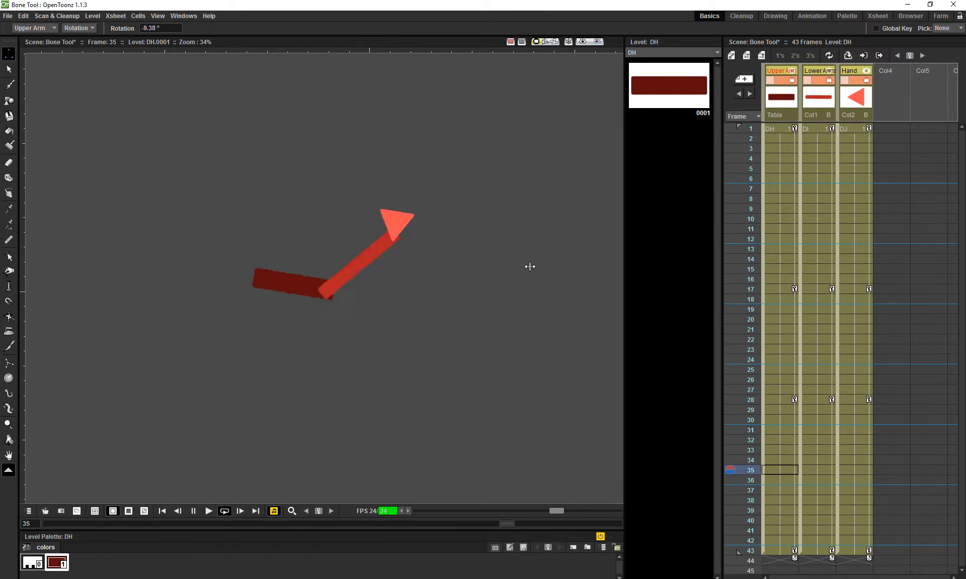
pyautogui.press('l')
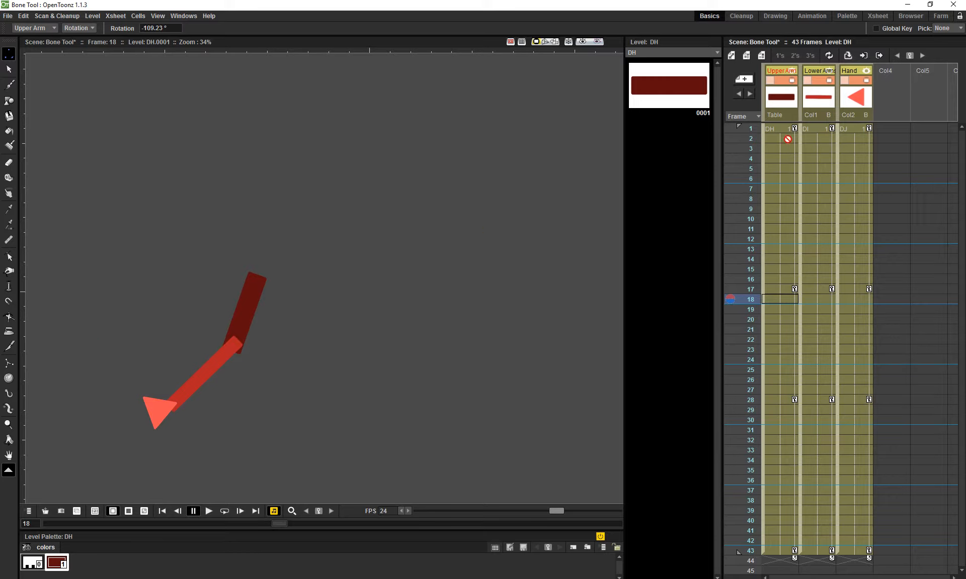
pyautogui.click(751, 128)
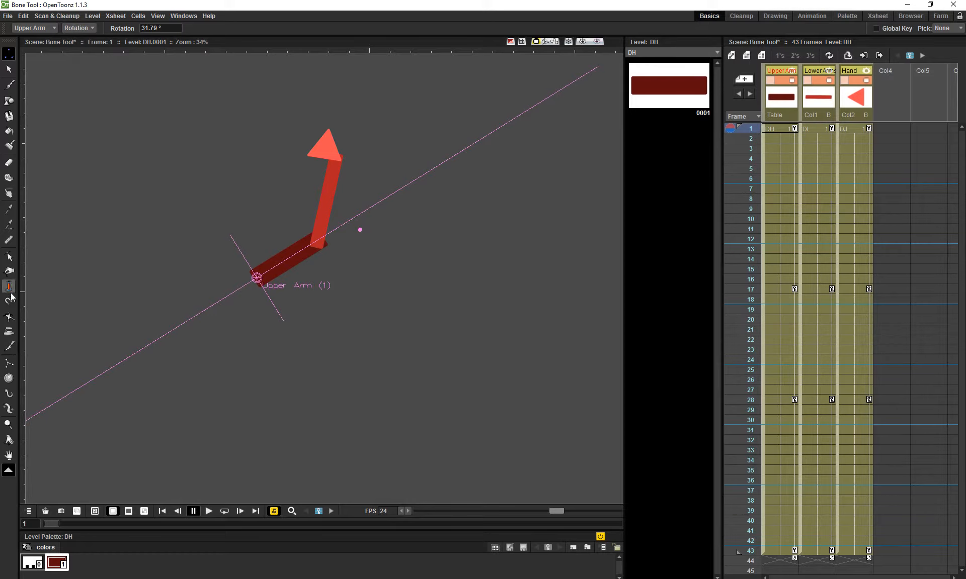
# Activate the Skeleton tool in Build Skeleton mode with the Upper Arm as the current part
pyautogui.click(9, 365)
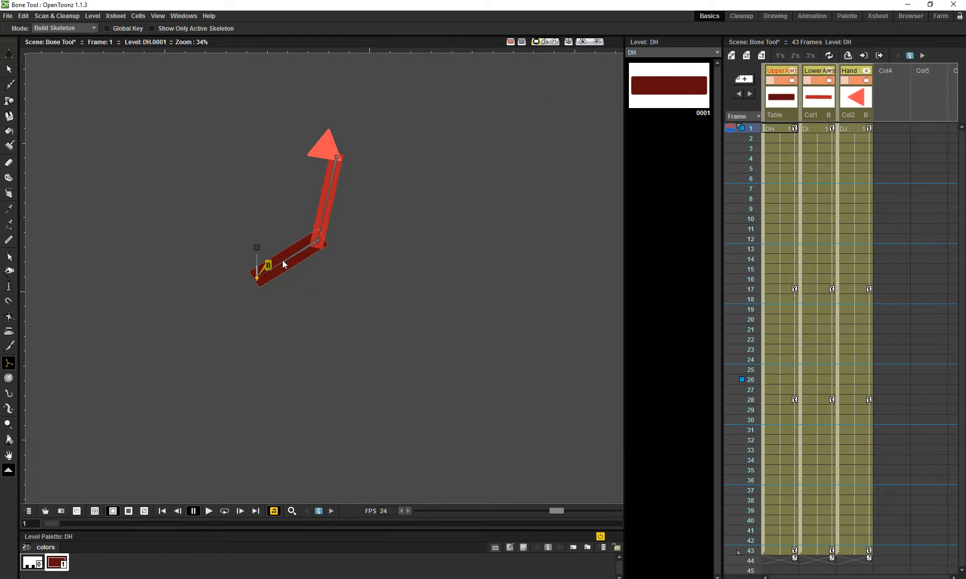
pyautogui.scroll(2, 282, 261)
pyautogui.moveTo(307, 290); pyautogui.dragTo(309, 381)
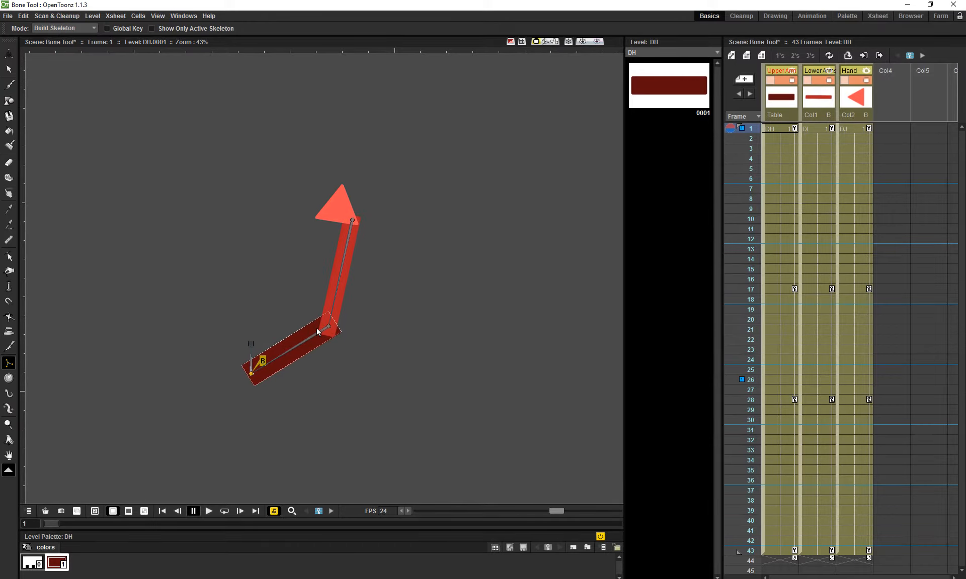
pyautogui.click(74, 28)
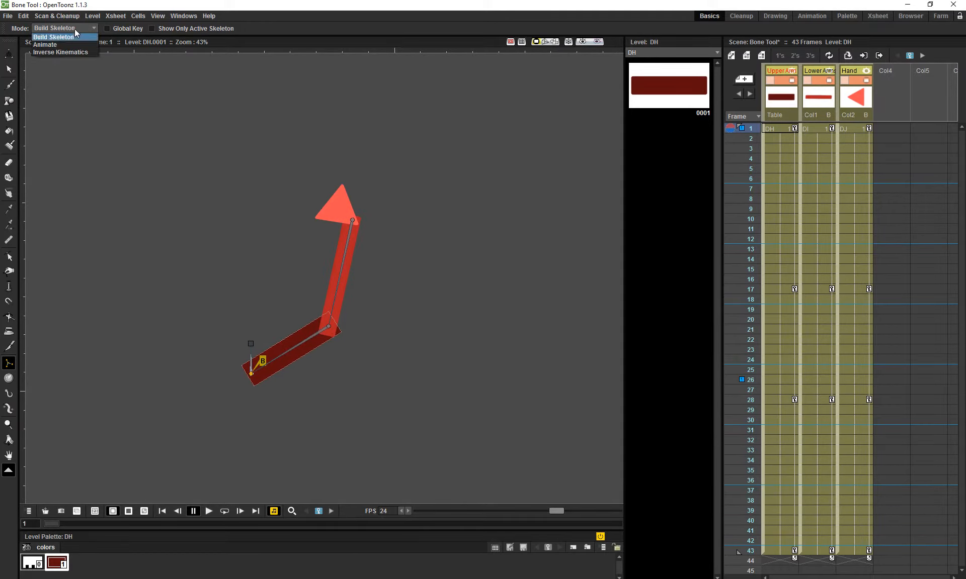
pyautogui.click(65, 34)
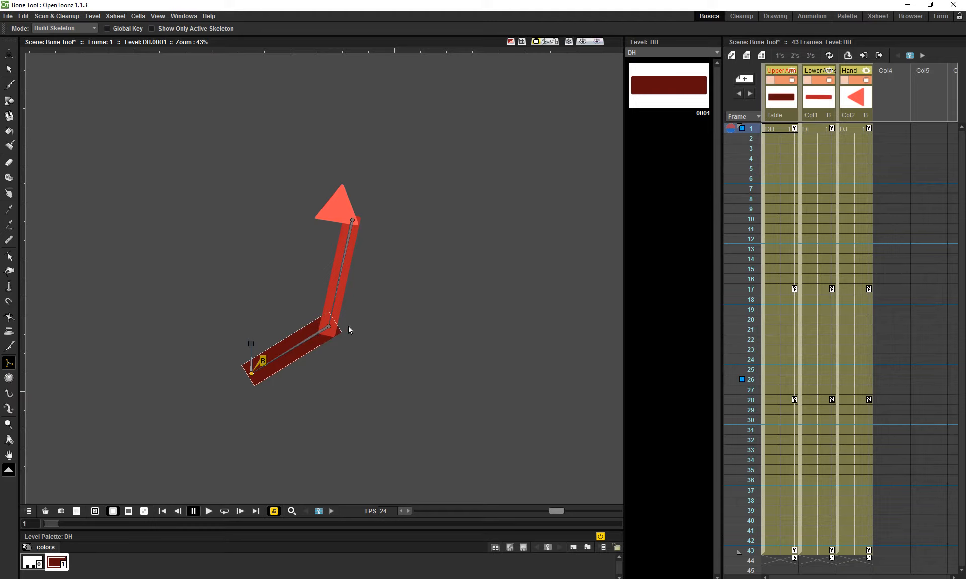
# Examine the node chain from Table to Hand in the Cleanup room's Stage Schematic and return to the Basics room
pyautogui.click(744, 18)
pyautogui.scroll(-5, 713, 119)
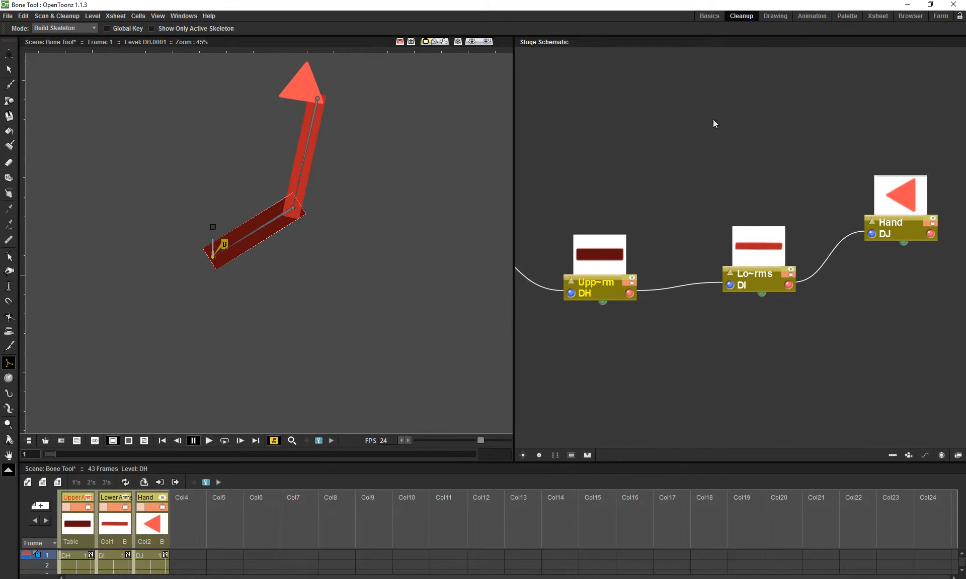
pyautogui.moveTo(723, 191); pyautogui.dragTo(819, 197)
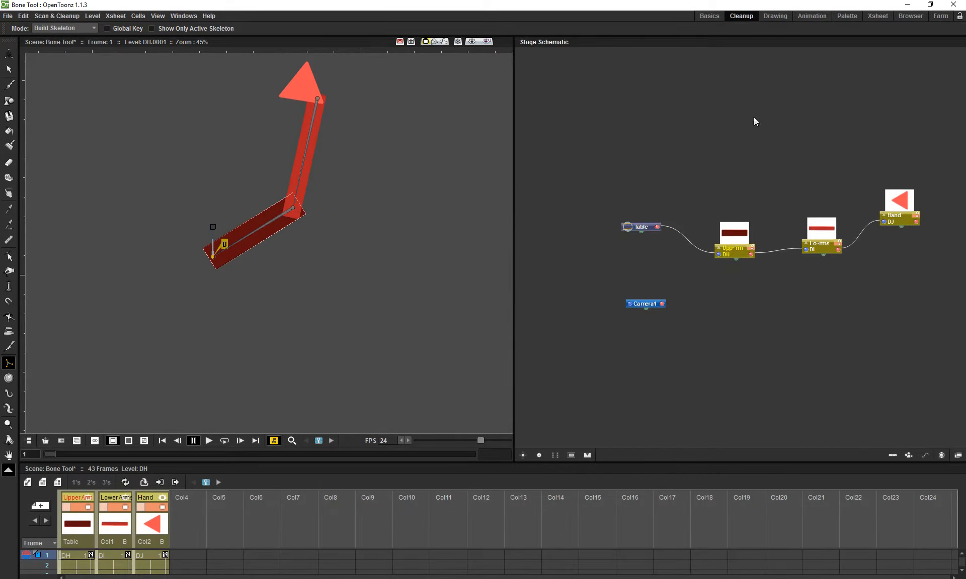
pyautogui.click(709, 16)
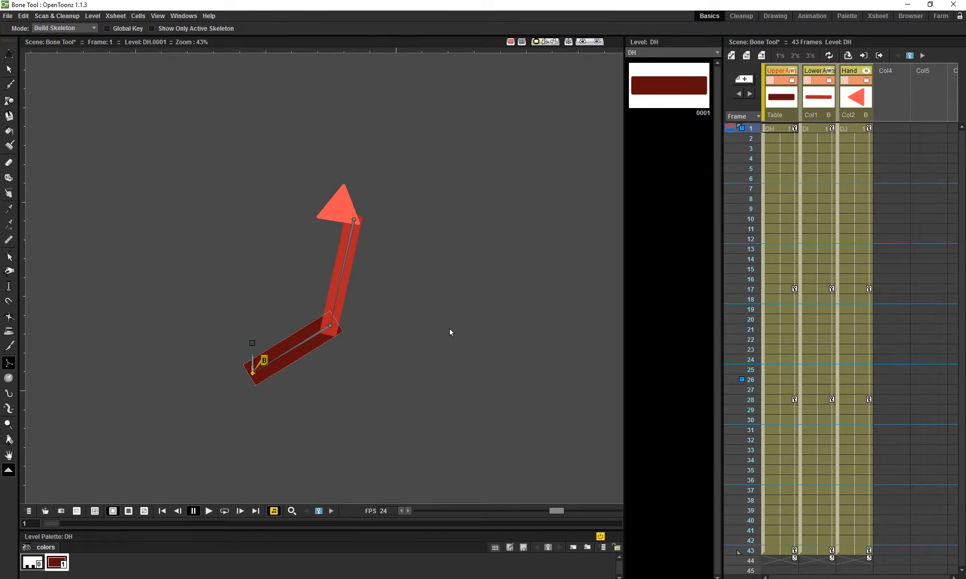
# Set the Skeleton tool's mode to Animate
pyautogui.click(86, 29)
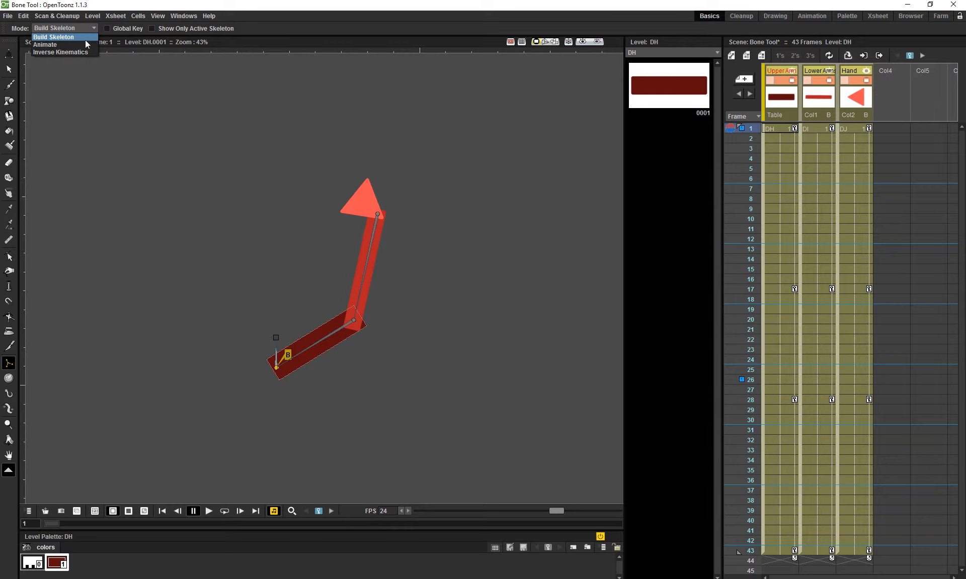
pyautogui.click(85, 45)
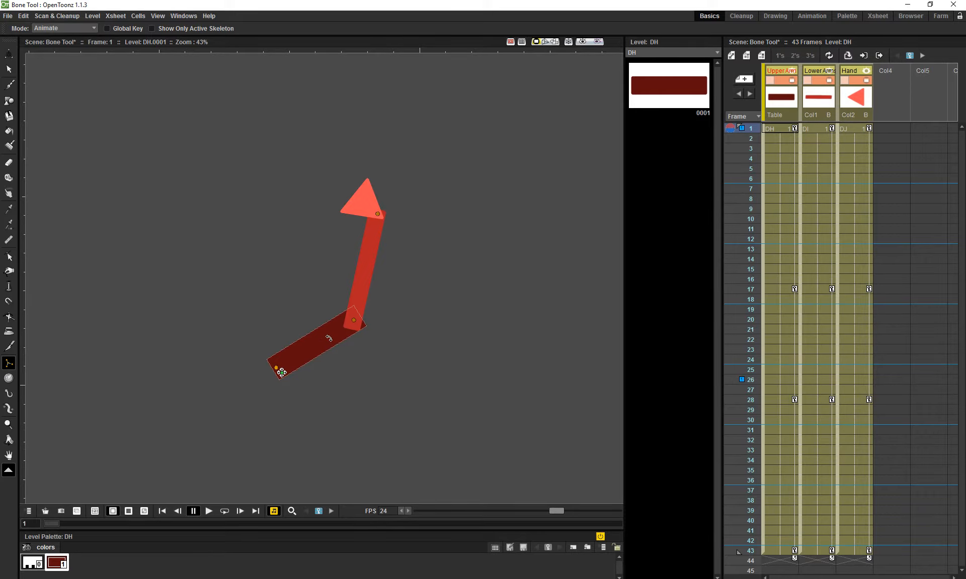
pyautogui.moveTo(282, 372); pyautogui.dragTo(258, 363)
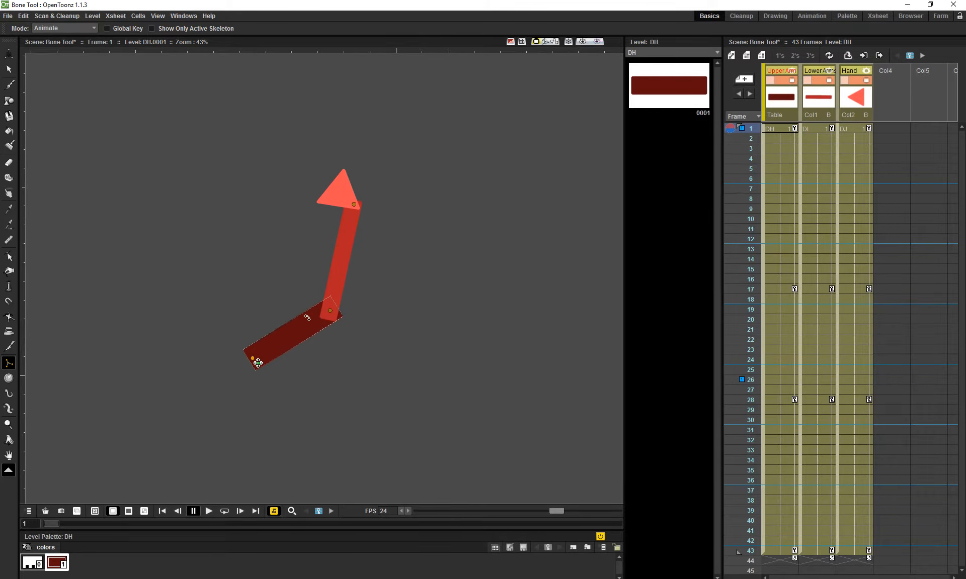
# Try posing the arm on frame 1 by rotating the Upper Arm, Lower Arms and Hand with the Skeleton tool
pyautogui.moveTo(307, 318); pyautogui.dragTo(254, 288)
pyautogui.moveTo(237, 228); pyautogui.dragTo(300, 275)
pyautogui.click(384, 260)
pyautogui.moveTo(412, 277); pyautogui.dragTo(368, 349)
pyautogui.click(303, 272)
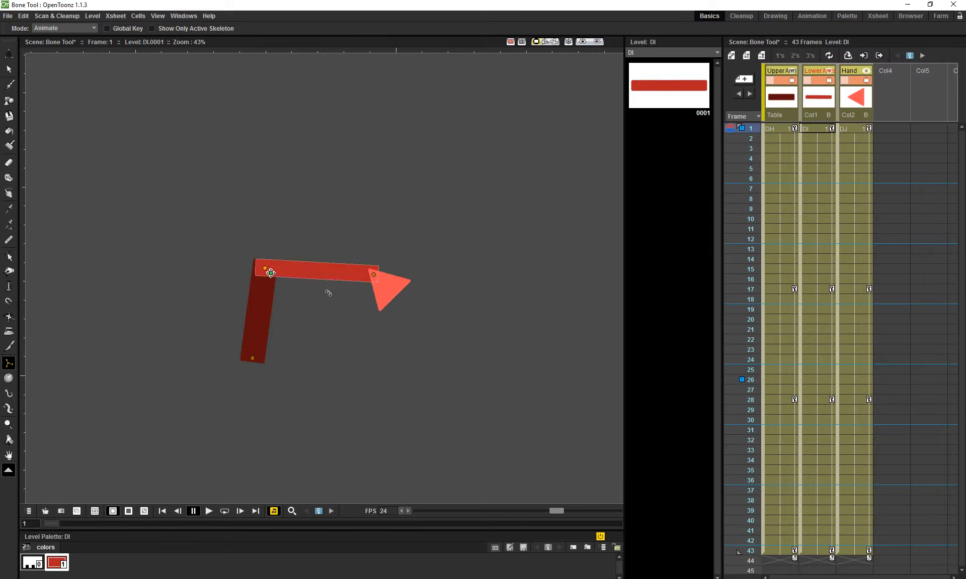
pyautogui.moveTo(327, 291); pyautogui.dragTo(153, 223)
pyautogui.click(154, 223)
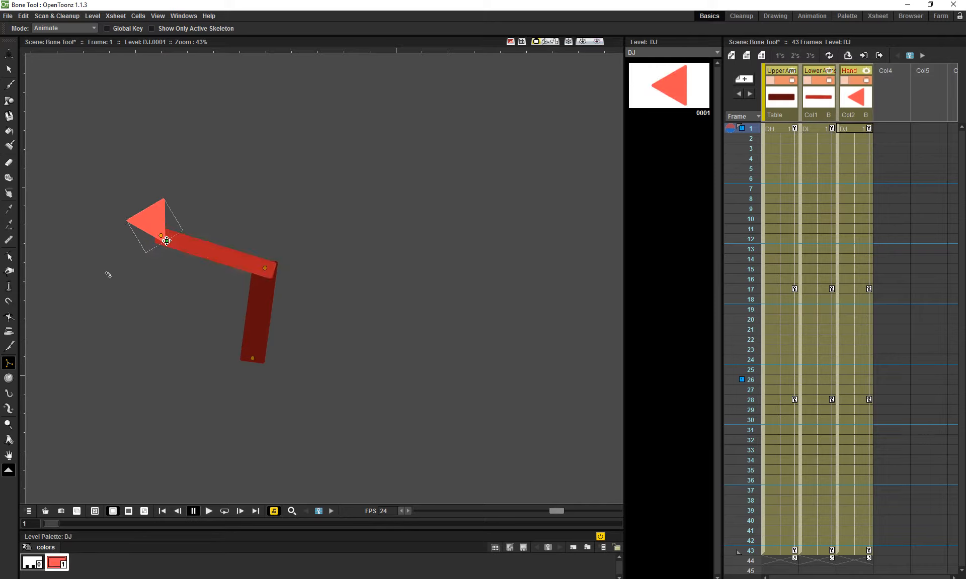
pyautogui.moveTo(108, 273); pyautogui.dragTo(283, 322)
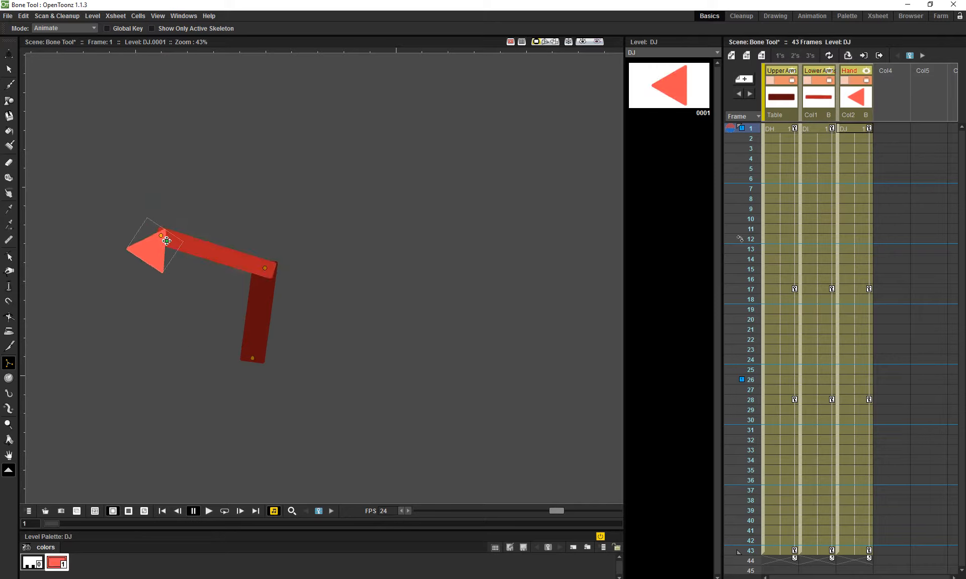
# Preview the arm's pose at frame 5 and open the Function Editor from the Hand's frame 1 keyframe
pyautogui.moveTo(749, 136); pyautogui.dragTo(730, 169)
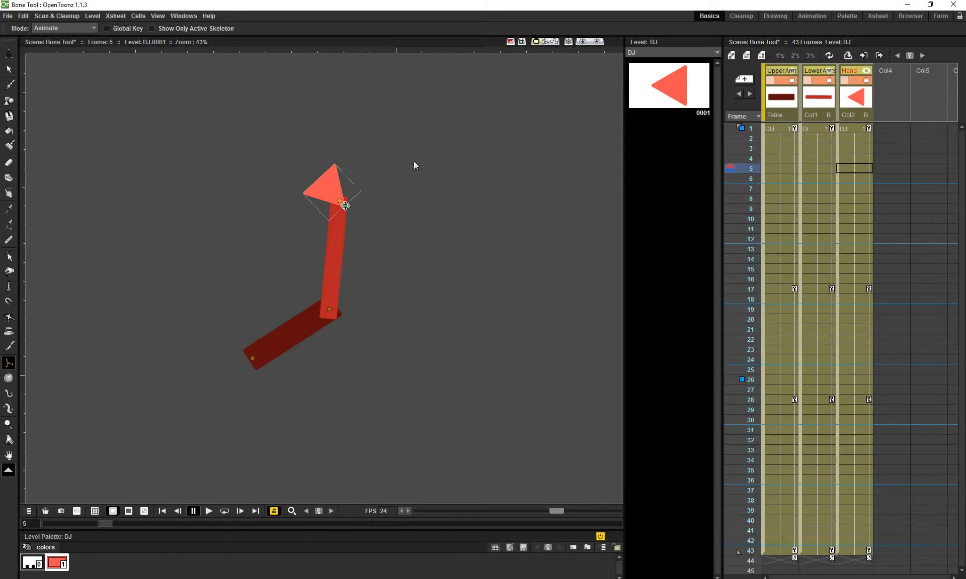
pyautogui.click(78, 29)
pyautogui.click(78, 49)
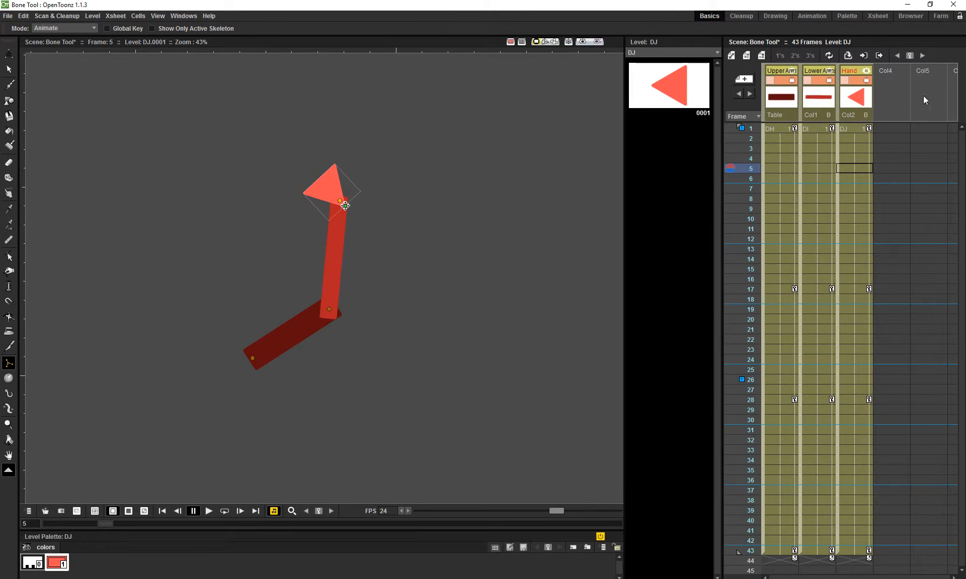
pyautogui.doubleClick(869, 128)
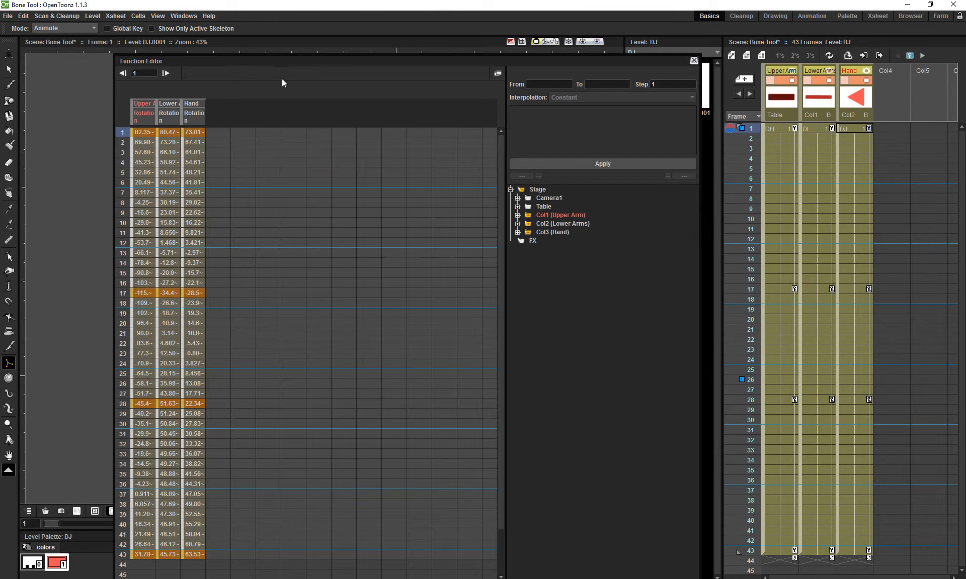
pyautogui.moveTo(263, 43); pyautogui.dragTo(505, 116)
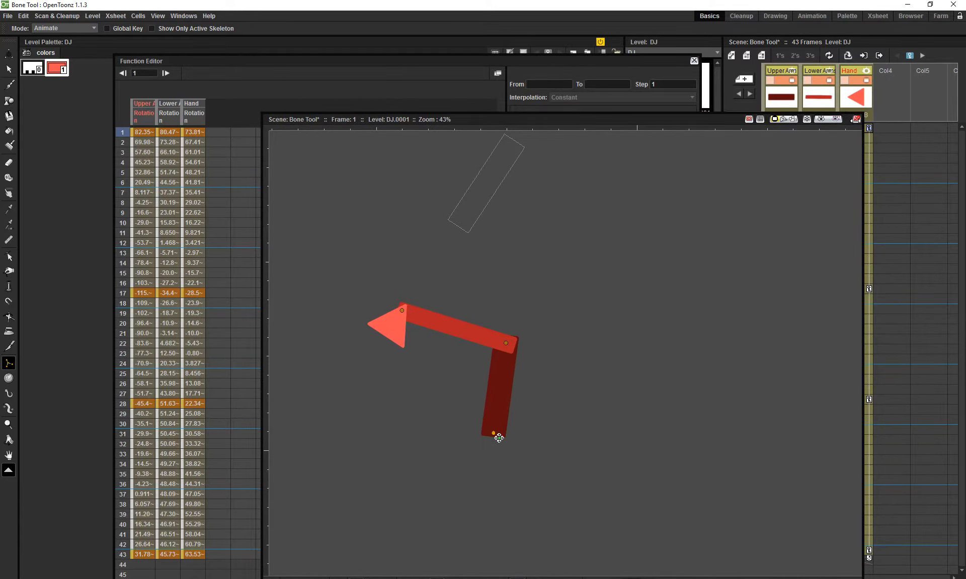
pyautogui.moveTo(345, 119); pyautogui.dragTo(165, 42)
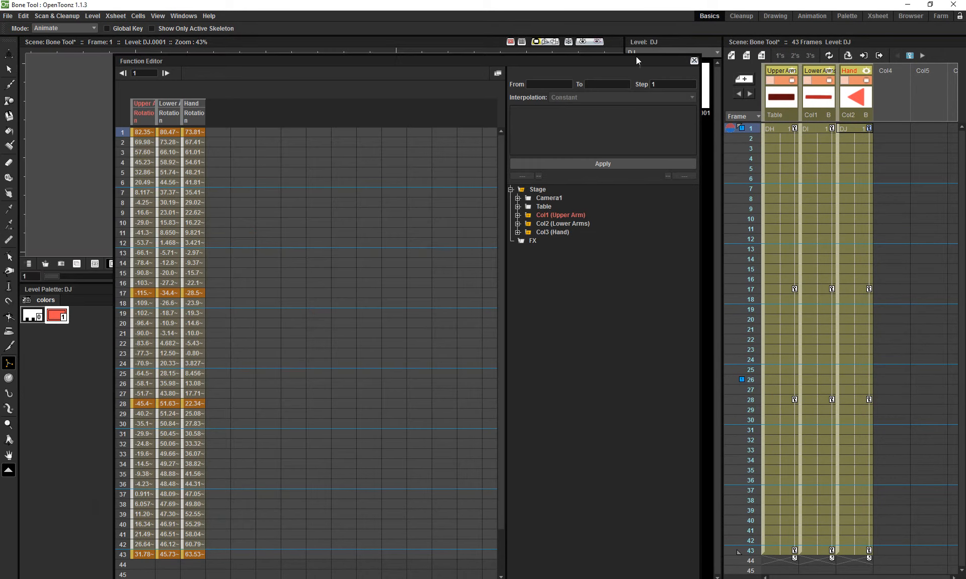
pyautogui.click(694, 60)
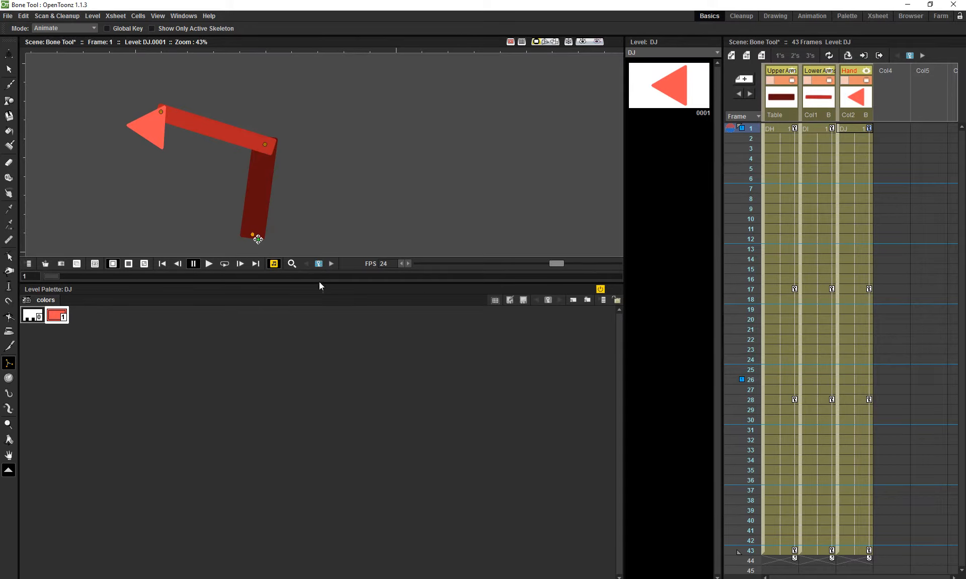
pyautogui.moveTo(319, 284); pyautogui.dragTo(343, 537)
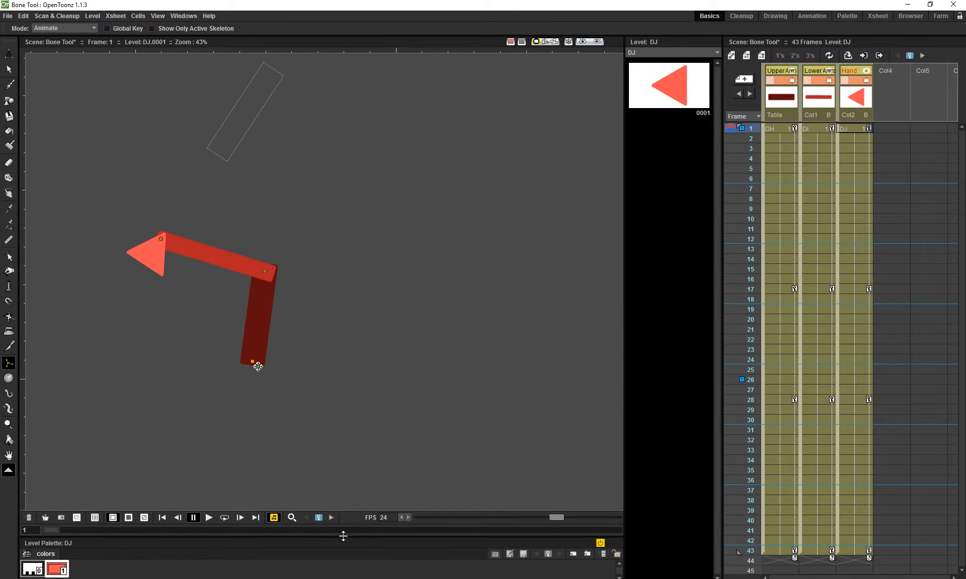
# View the rotation keyframes of the three arm parts in the Function Editor and close it
pyautogui.click(184, 15)
pyautogui.click(200, 31)
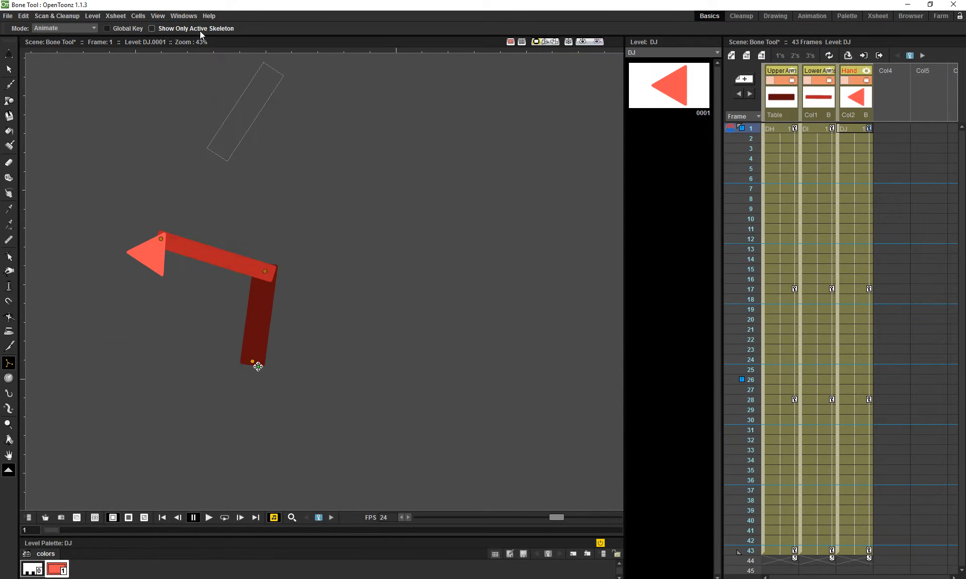
pyautogui.click(869, 128)
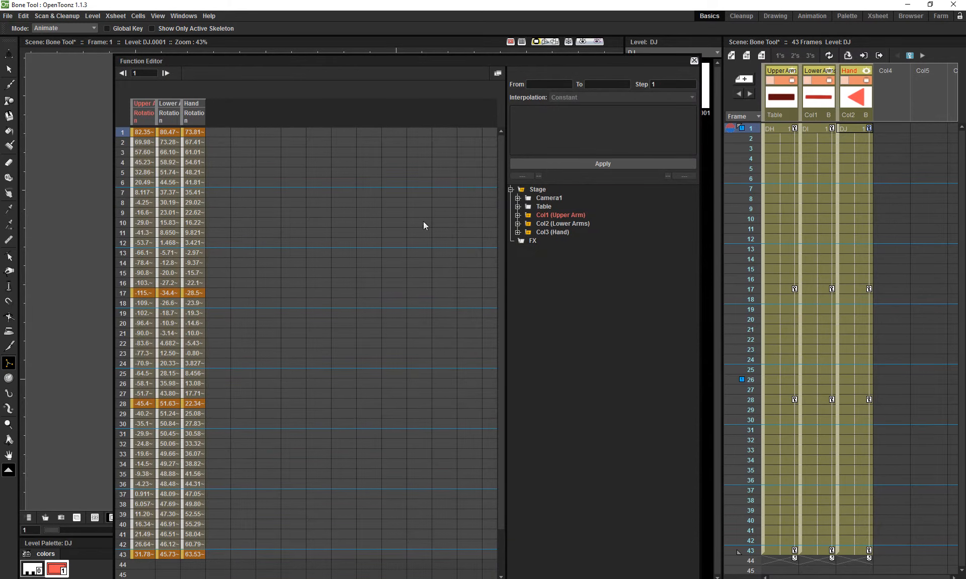
pyautogui.click(693, 60)
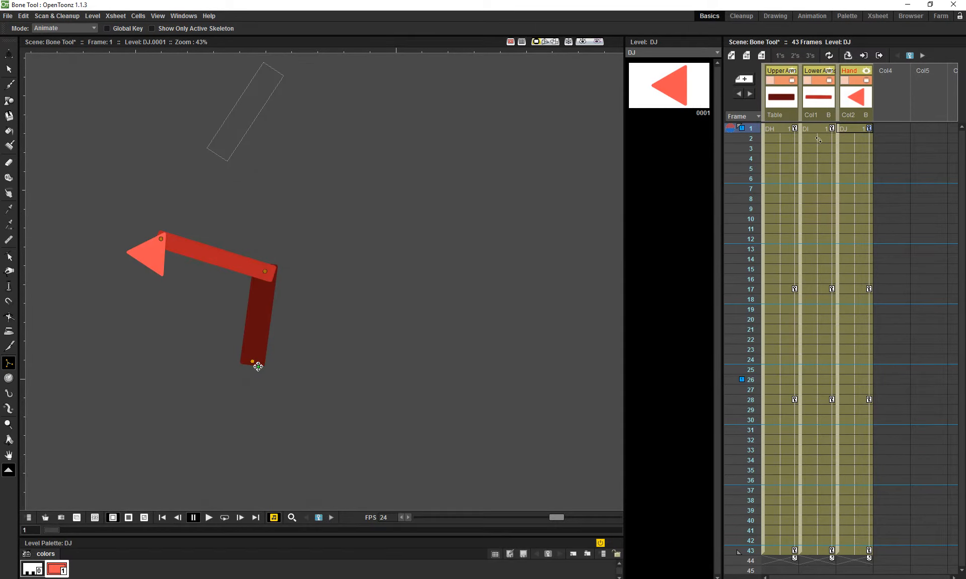
# Rotate the Lower Arms at frame 17 with the Skeleton tool in Animate mode
pyautogui.click(787, 131)
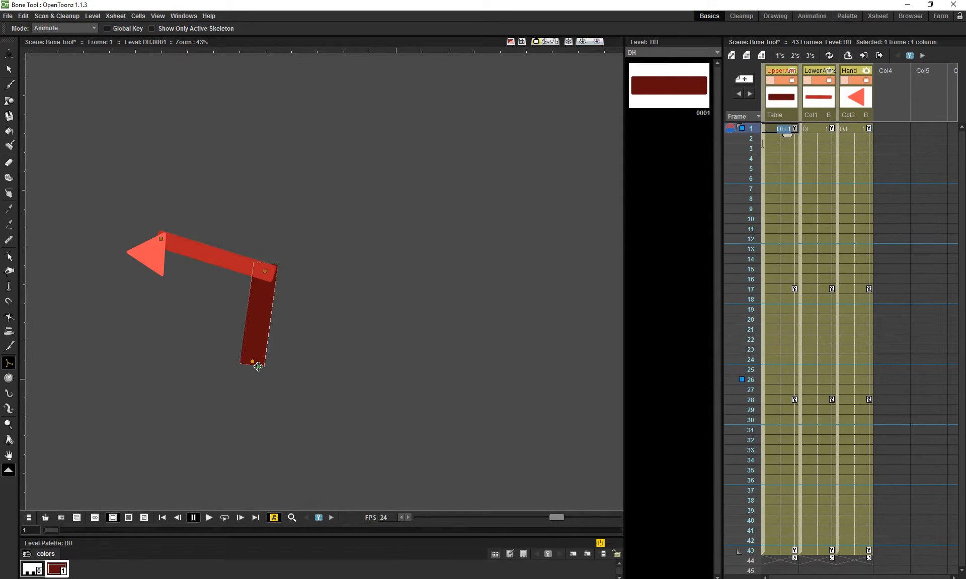
pyautogui.click(750, 300)
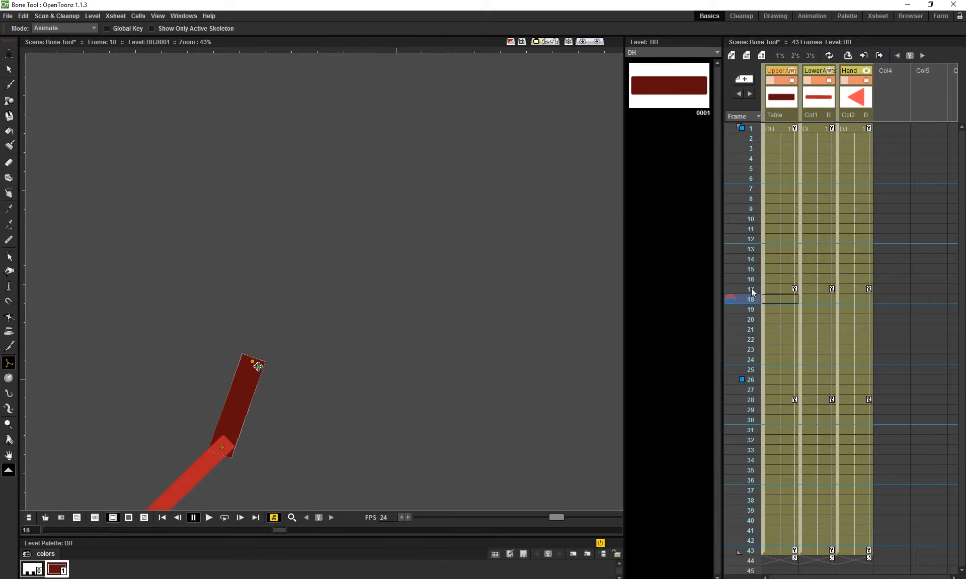
pyautogui.click(750, 290)
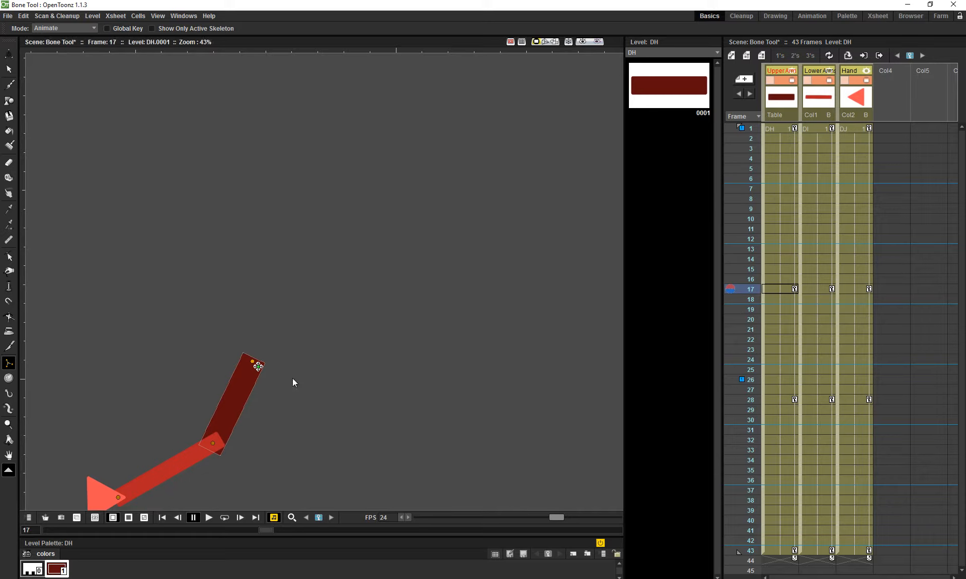
pyautogui.moveTo(155, 482); pyautogui.dragTo(258, 480)
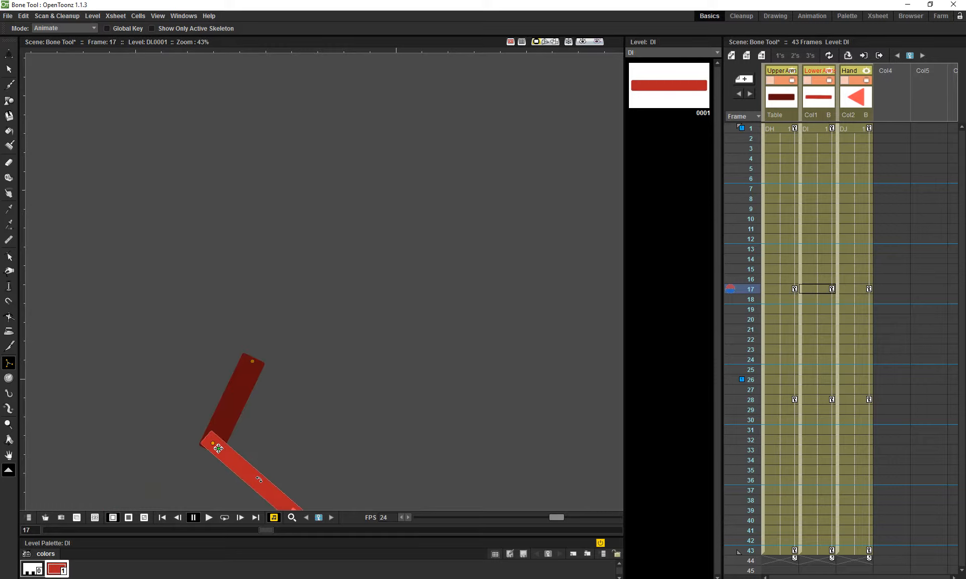
pyautogui.moveTo(299, 403); pyautogui.dragTo(284, 317)
# Rotate the Hand and the Lower Arms at frame 17 with Show Only Active Skeleton enabled, and disable that option
pyautogui.click(195, 25)
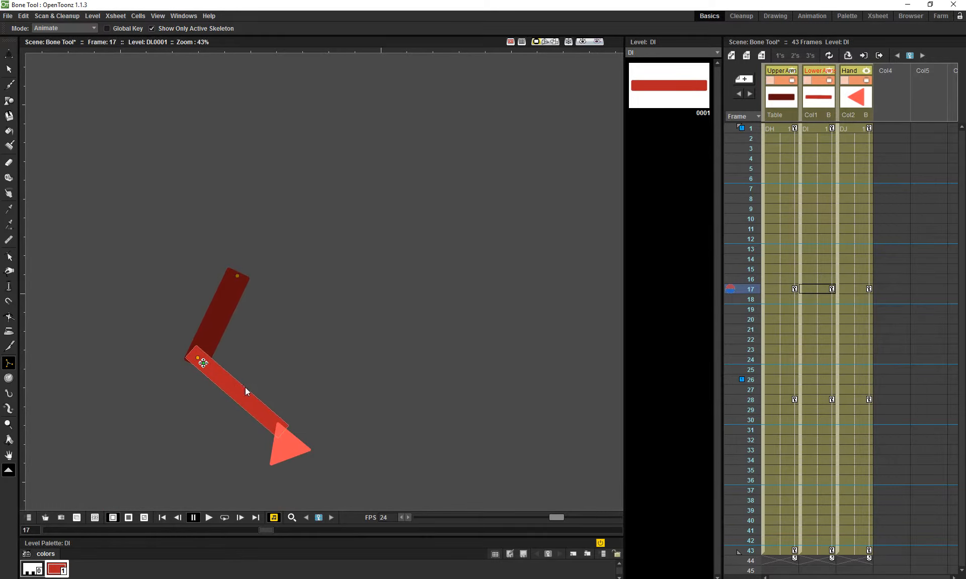
pyautogui.moveTo(247, 392); pyautogui.dragTo(271, 368)
pyautogui.click(308, 411)
pyautogui.moveTo(315, 430); pyautogui.dragTo(350, 382)
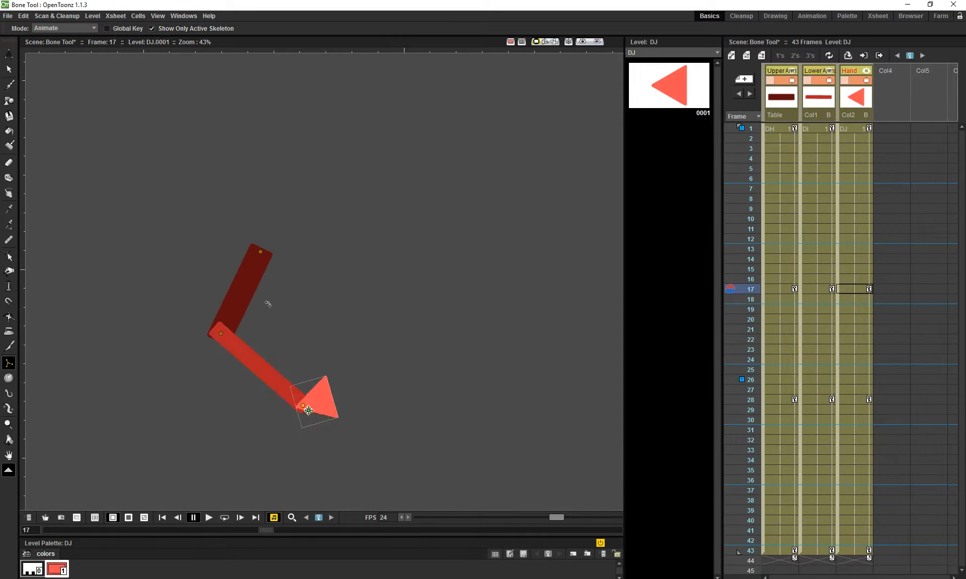
pyautogui.click(251, 285)
pyautogui.moveTo(270, 384); pyautogui.dragTo(225, 407)
pyautogui.click(168, 28)
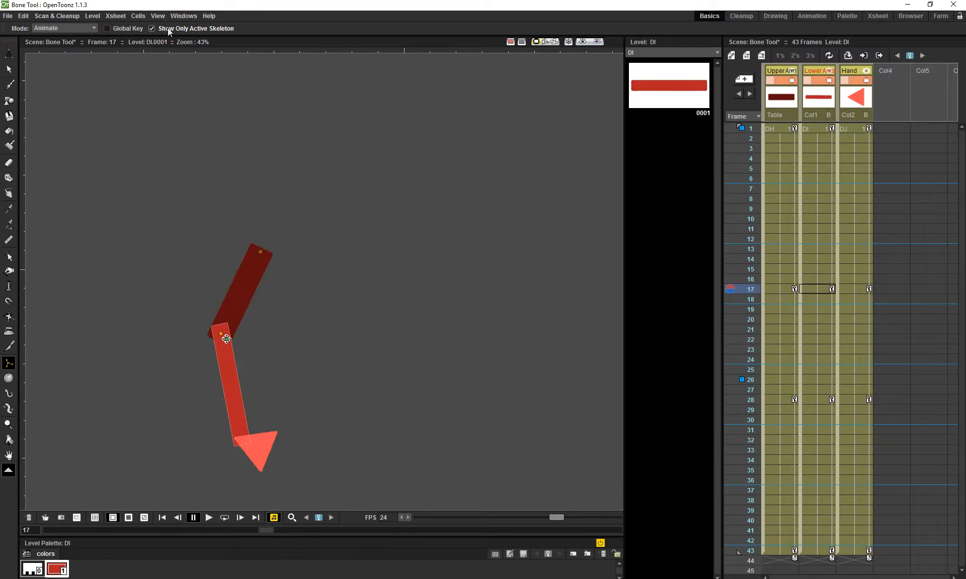
# Set the Skeleton tool's mode to Inverse Kinematics and try out pins on the wrist, elbow and shoulder joints at frame 17
pyautogui.click(81, 28)
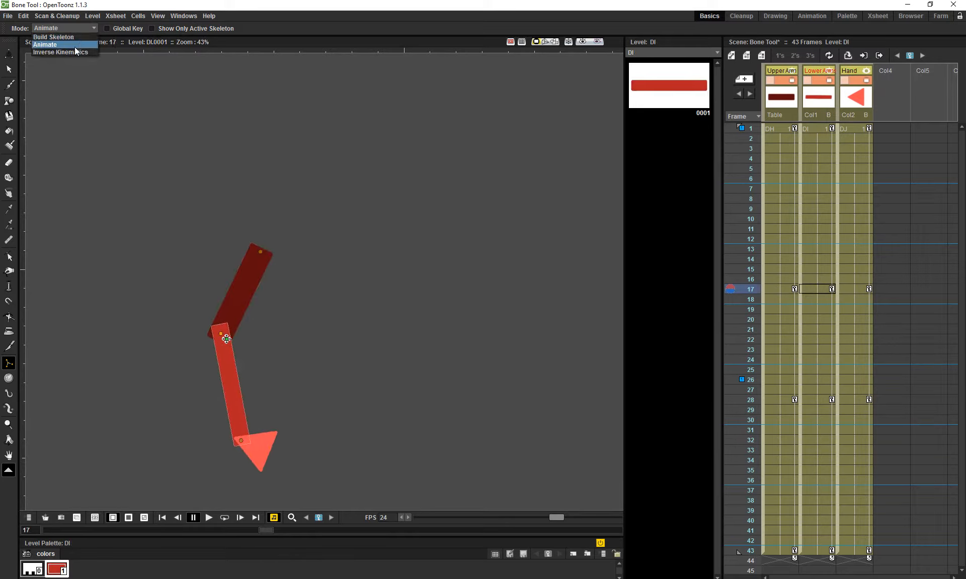
pyautogui.click(73, 52)
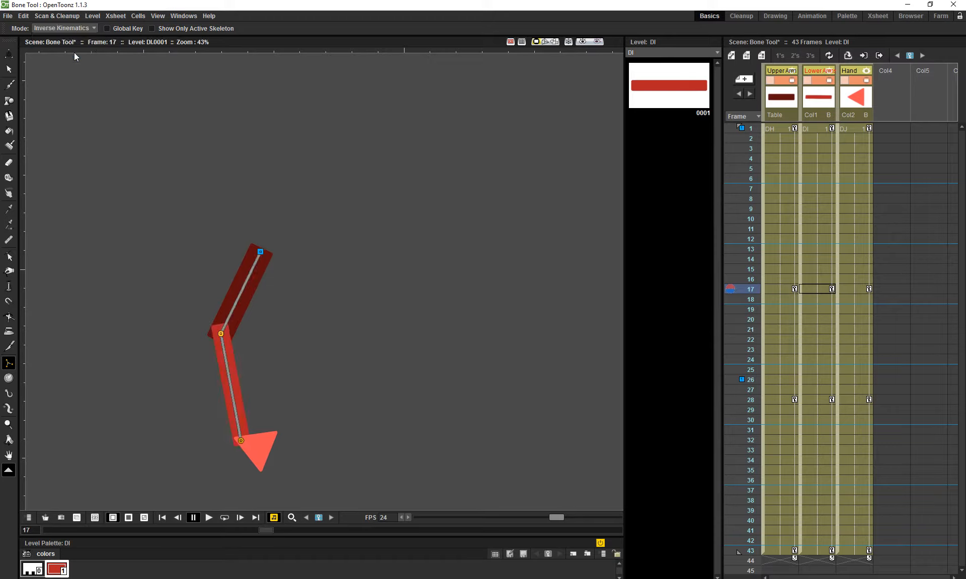
pyautogui.click(241, 442)
pyautogui.click(265, 258)
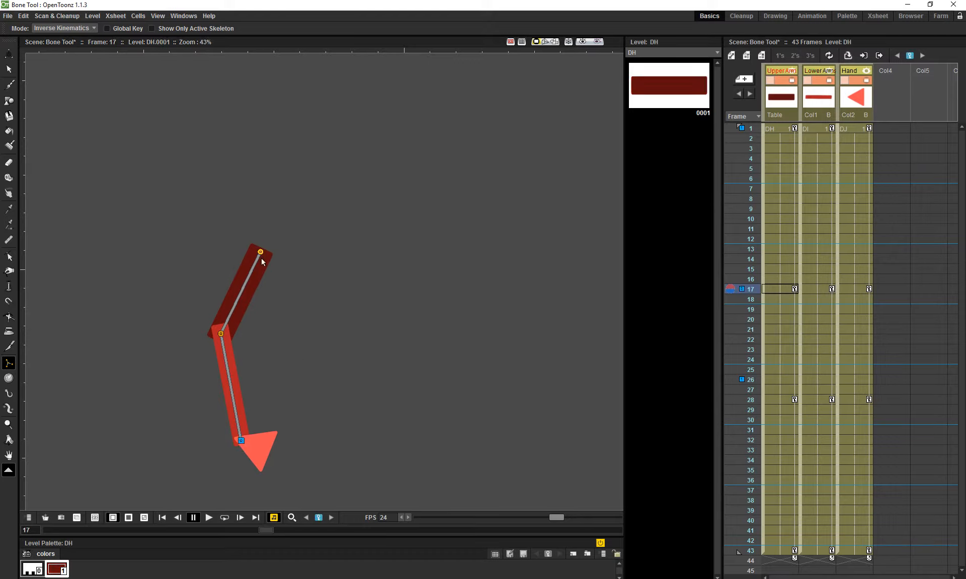
pyautogui.click(259, 252)
pyautogui.moveTo(239, 445); pyautogui.dragTo(274, 417)
pyautogui.click(273, 417)
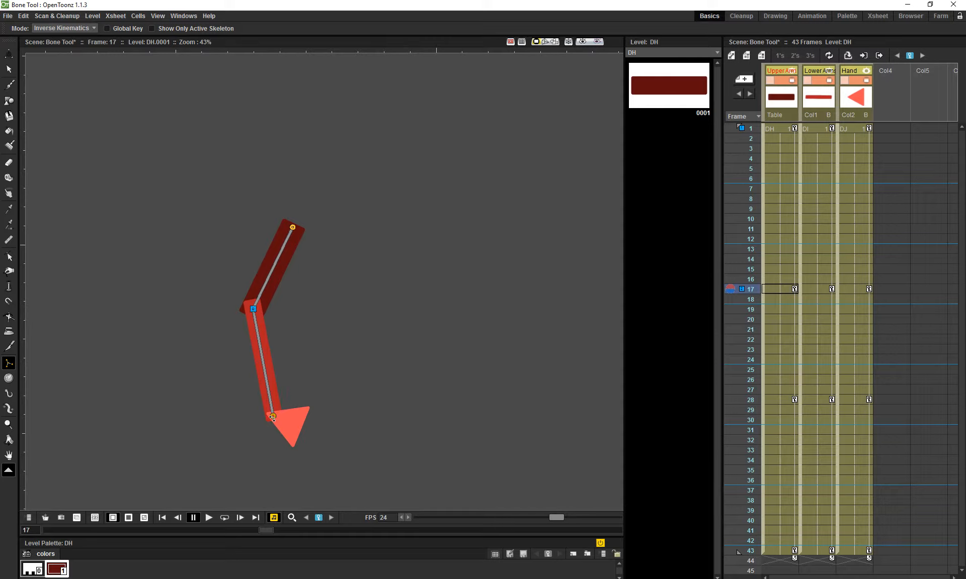
pyautogui.click(293, 228)
# Try posing the arm chain at frame 17 with Inverse Kinematics from the pinned shoulder, and undo the pose
pyautogui.moveTo(280, 423); pyautogui.dragTo(161, 285)
pyautogui.moveTo(240, 417); pyautogui.dragTo(302, 427)
pyautogui.moveTo(280, 486); pyautogui.dragTo(266, 334)
pyautogui.hotkey('ctrl', 'z')
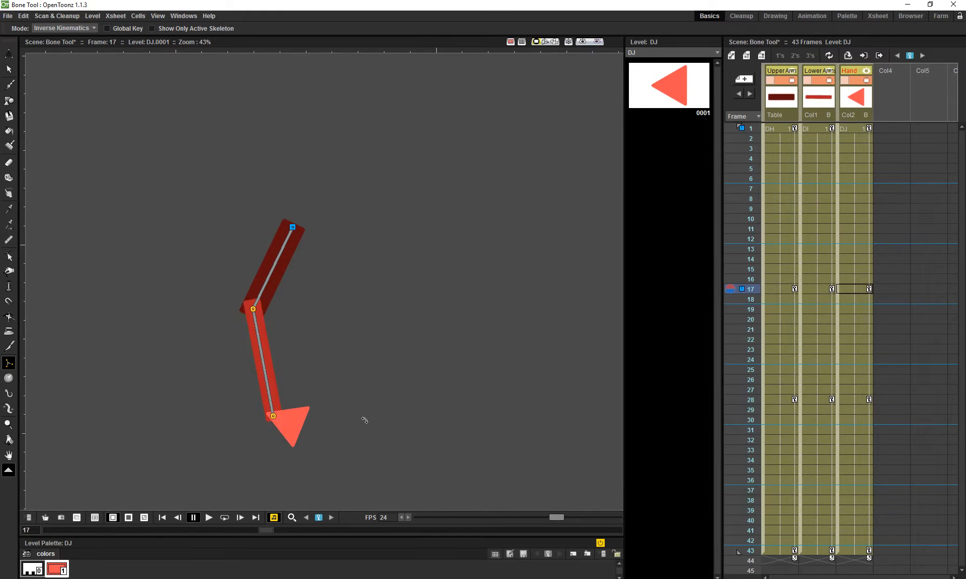
# Switch the Skeleton tool's mode to Build Skeleton and back to Animate
pyautogui.scroll(1, 362, 433)
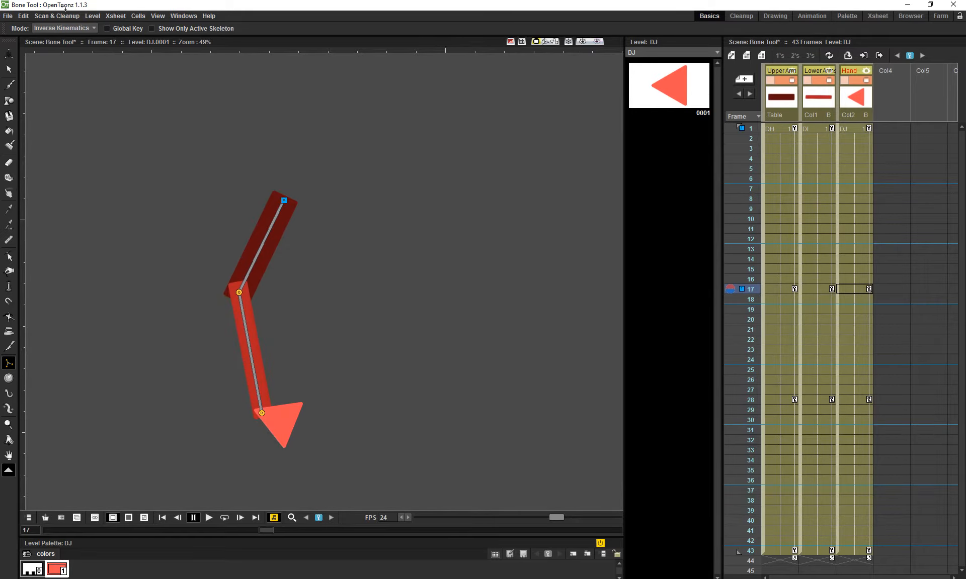
pyautogui.click(64, 28)
pyautogui.click(70, 37)
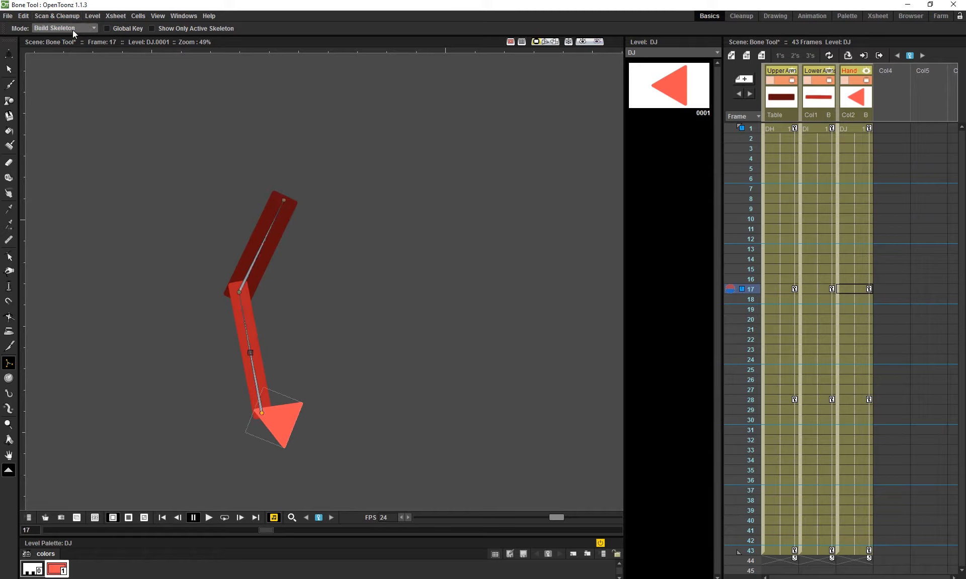
pyautogui.click(74, 29)
pyautogui.click(75, 43)
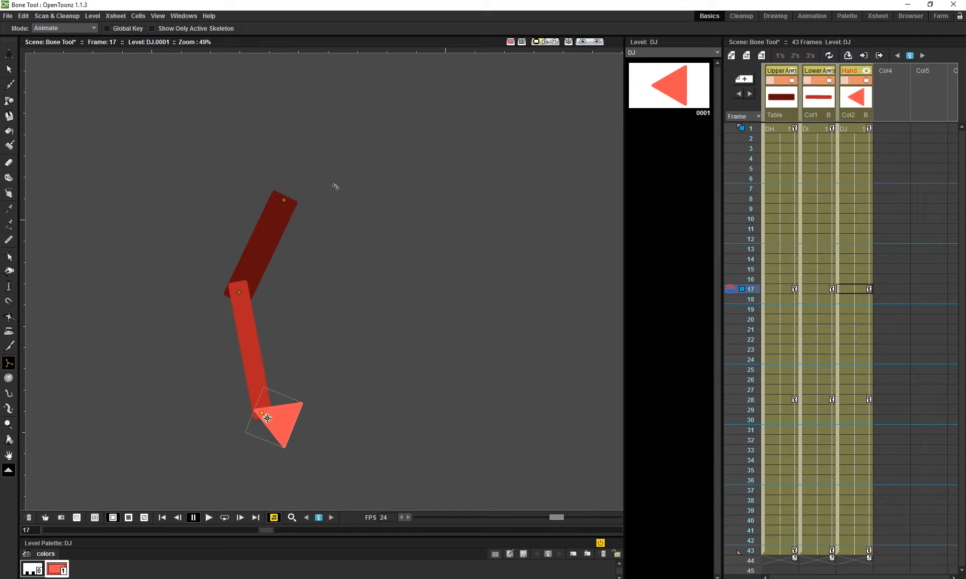
# Load the CH RIG.tnz scene, saving all changes to the current Bone Tool scene
pyautogui.click(7, 16)
pyautogui.moveTo(67, 84)
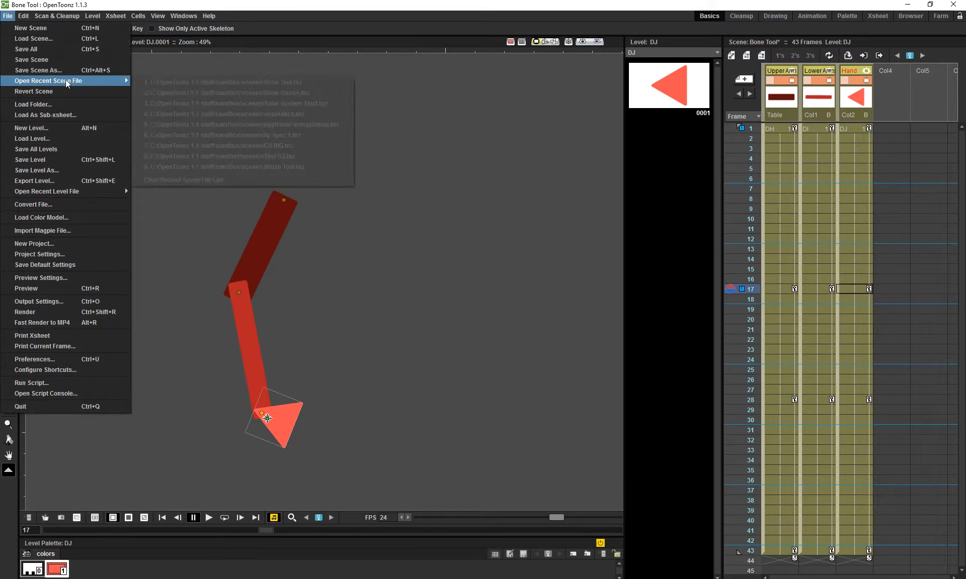
pyautogui.click(59, 39)
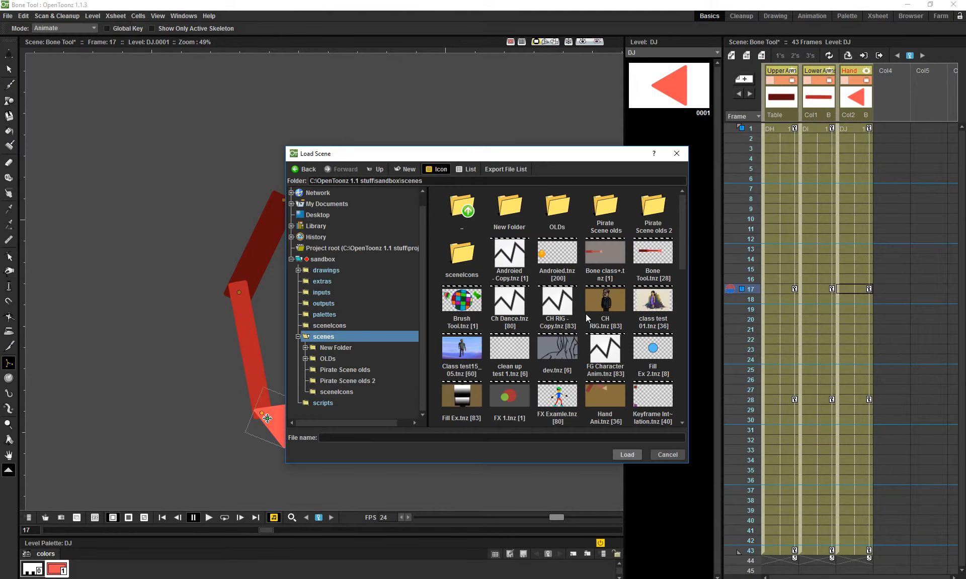
pyautogui.click(609, 306)
pyautogui.click(634, 455)
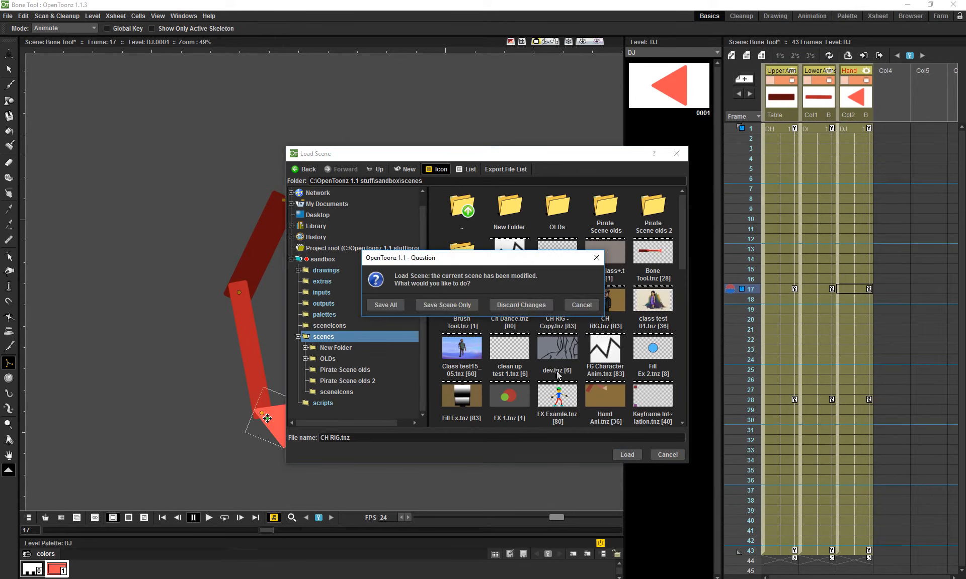
pyautogui.click(386, 307)
pyautogui.scroll(-1, 449, 298)
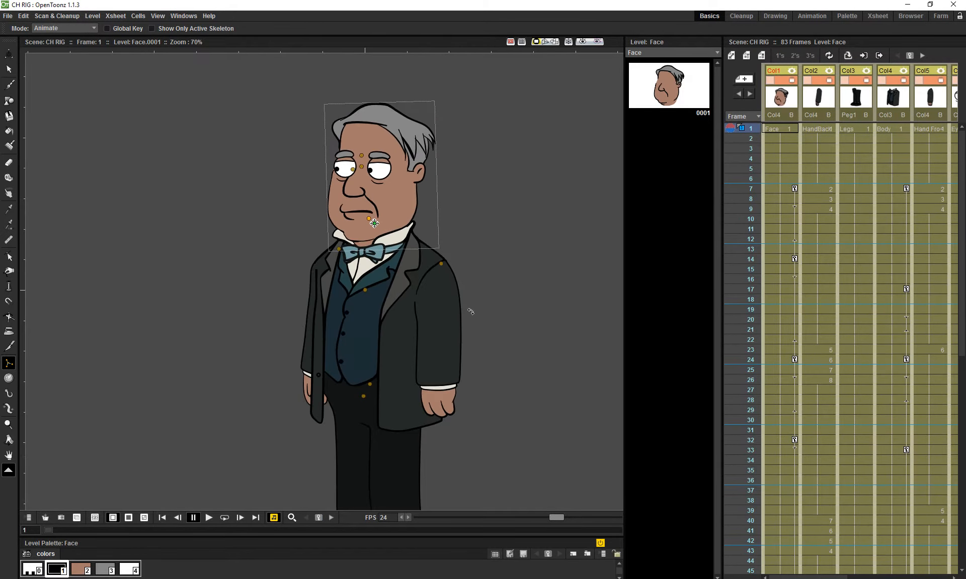
# Go to frame 17 and try rotating the character's Hand Front drawing with the Skeleton tool, undoing the rotation
pyautogui.moveTo(751, 146); pyautogui.dragTo(754, 292)
pyautogui.scroll(1, 416, 300)
pyautogui.click(411, 280)
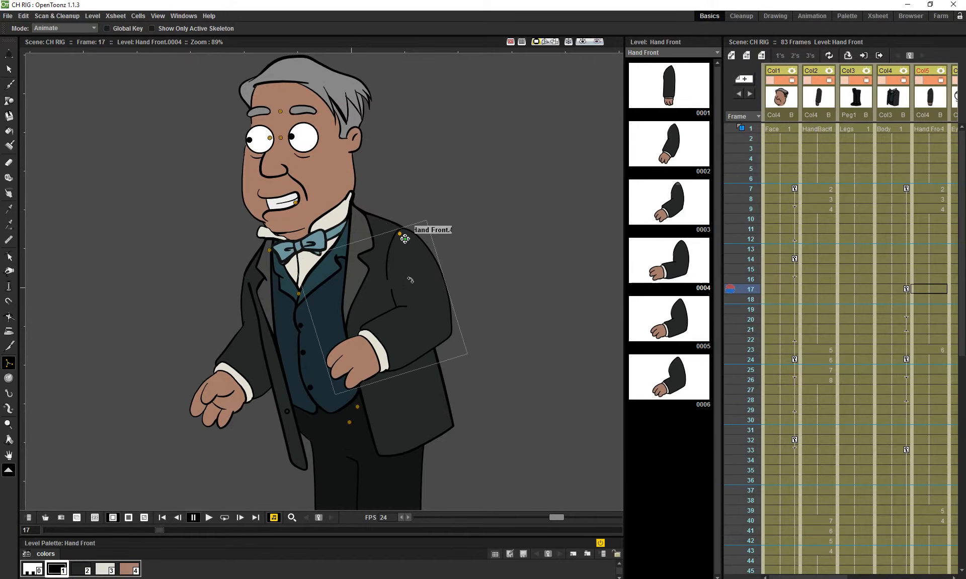
pyautogui.moveTo(425, 339); pyautogui.dragTo(354, 306)
pyautogui.hotkey('ctrl', 'z')
# Try rotating the character's Face at frame 17 with the Skeleton tool, and undo the rotation
pyautogui.click(334, 146)
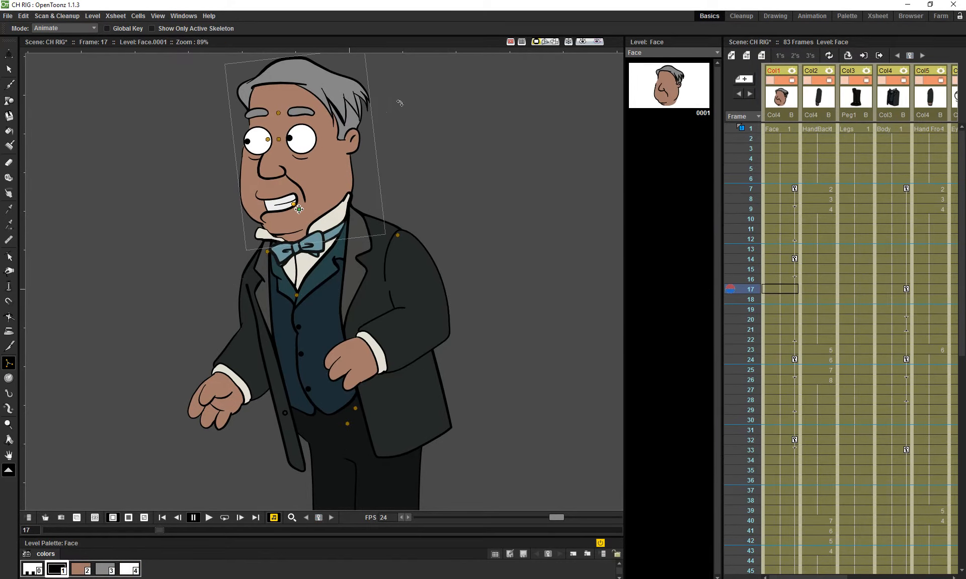
pyautogui.moveTo(424, 192); pyautogui.dragTo(270, 131)
pyautogui.hotkey('ctrl', 'z')
# Try swapping the Hand Front's drawing at frame 17 with the Skeleton tool, and undo the changes
pyautogui.click(406, 320)
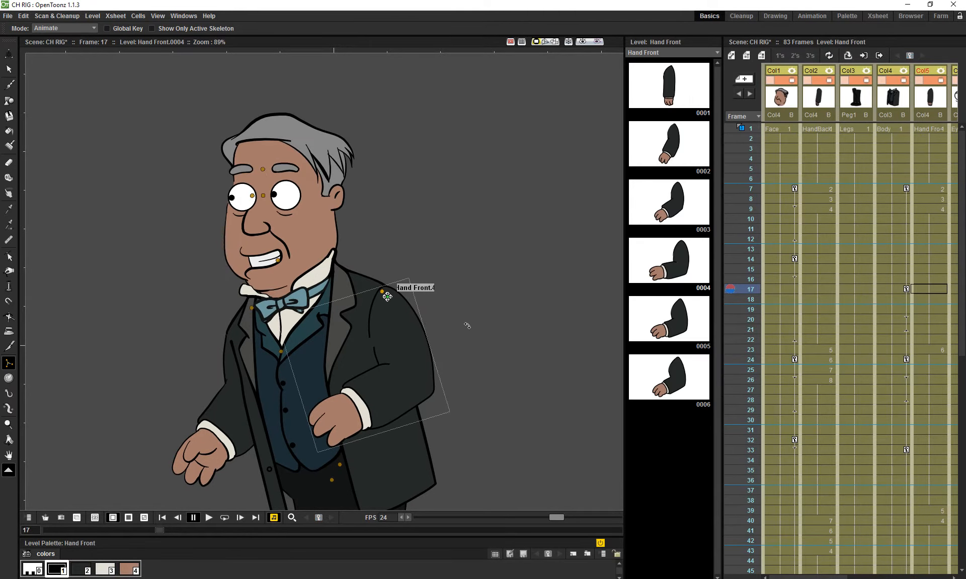
pyautogui.moveTo(468, 326); pyautogui.dragTo(456, 322)
pyautogui.scroll(2, 436, 309)
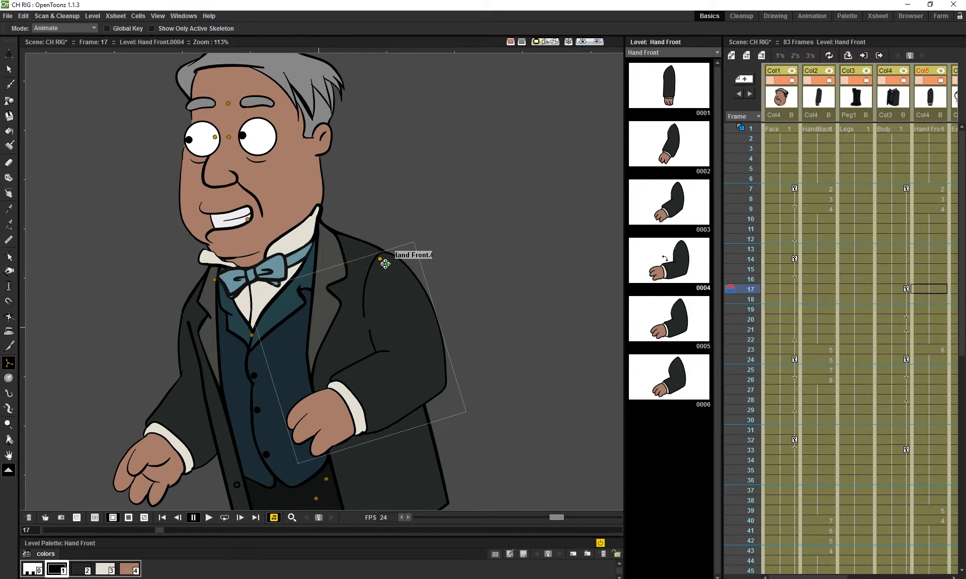
pyautogui.moveTo(484, 308); pyautogui.dragTo(515, 301)
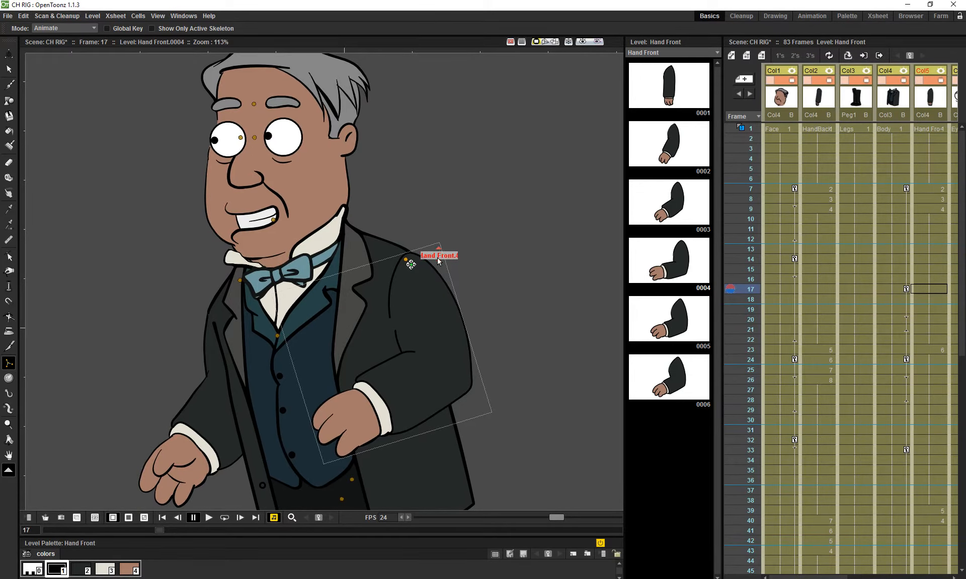
pyautogui.moveTo(440, 258)
pyautogui.mouseDown()
pyautogui.moveTo(443, 224)
pyautogui.moveTo(444, 249)
pyautogui.mouseUp()
pyautogui.hotkey('ctrl', 'z')
pyautogui.hotkey('ctrl', 'z')
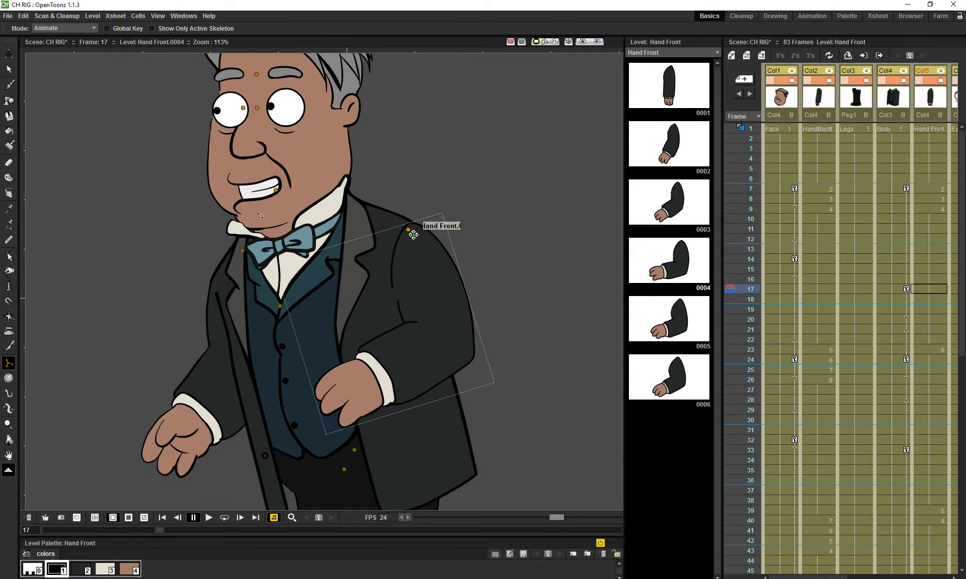
# Try swapping the mouth (CF) drawing at frame 17 with the Skeleton tool, and undo the change
pyautogui.moveTo(252, 209); pyautogui.dragTo(294, 270)
pyautogui.click(325, 371)
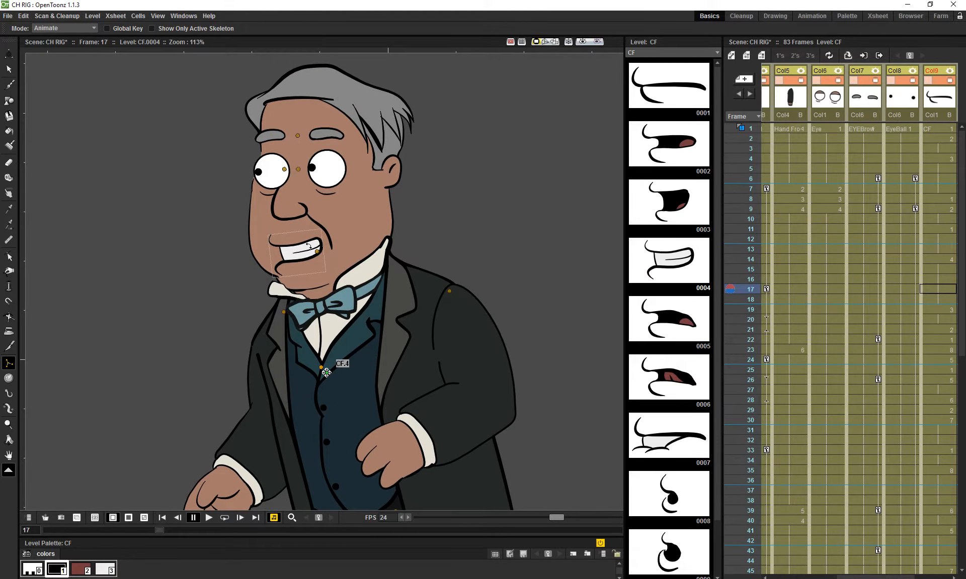
pyautogui.moveTo(342, 364); pyautogui.dragTo(347, 364)
pyautogui.hotkey('ctrl', 'z')
pyautogui.moveTo(317, 256); pyautogui.dragTo(319, 231)
# Try swapping the HandBack drawing at frame 17 for drawing 8 with the Skeleton tool, and undo the swap
pyautogui.click(353, 198)
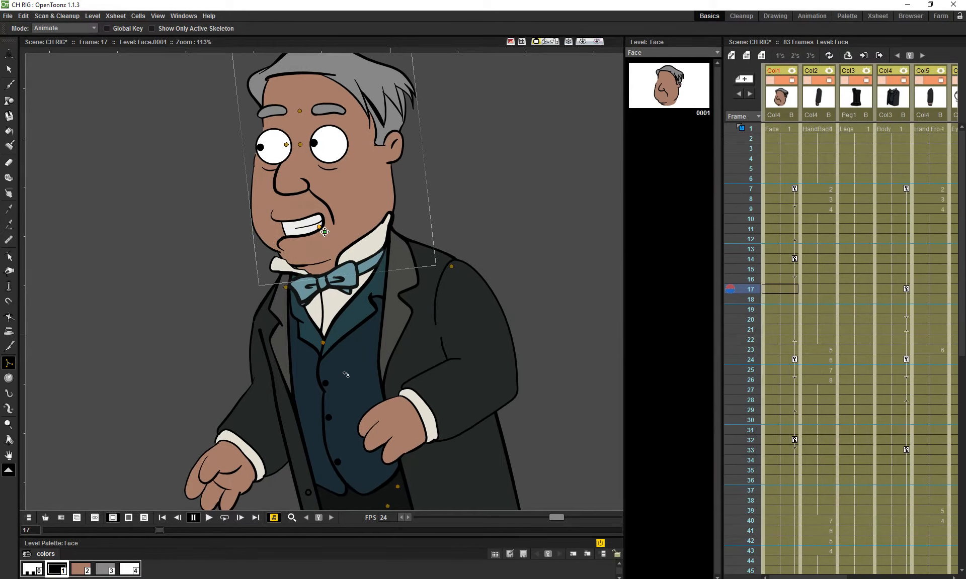
pyautogui.click(268, 360)
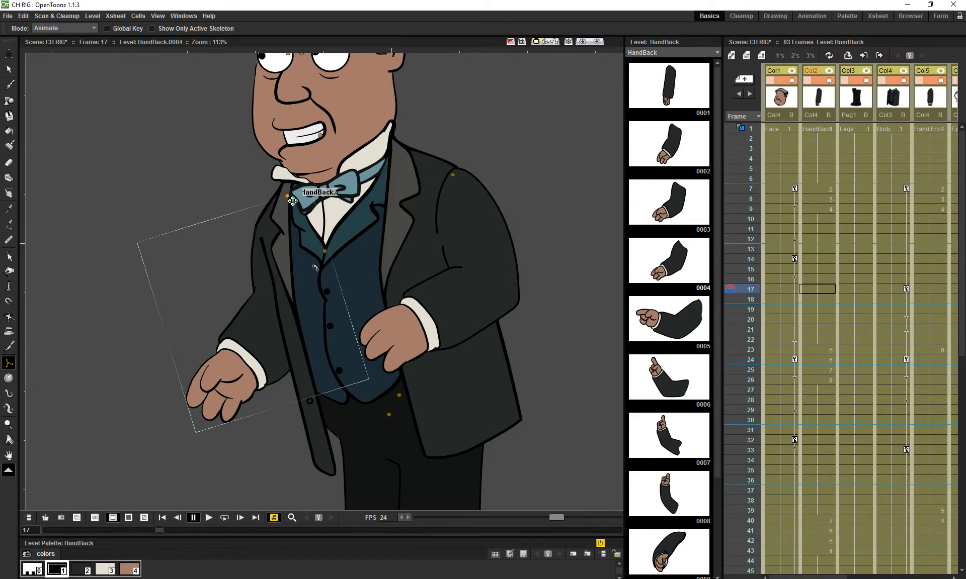
pyautogui.moveTo(316, 267); pyautogui.dragTo(311, 284)
pyautogui.moveTo(321, 210)
pyautogui.mouseDown()
pyautogui.moveTo(321, 185)
pyautogui.moveTo(322, 196)
pyautogui.mouseUp()
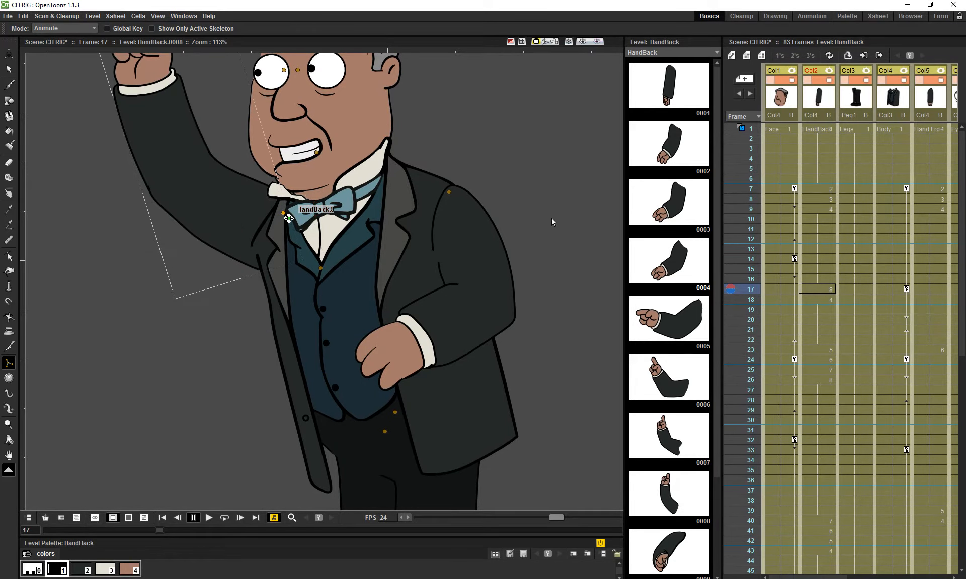
pyautogui.hotkey('ctrl', 'z')
# Try rotating the character's Body and Face at frame 17 with the Skeleton tool, and undo both rotations
pyautogui.moveTo(446, 385); pyautogui.dragTo(398, 246)
pyautogui.scroll(-3, 426, 322)
pyautogui.moveTo(425, 324); pyautogui.dragTo(413, 382)
pyautogui.click(351, 265)
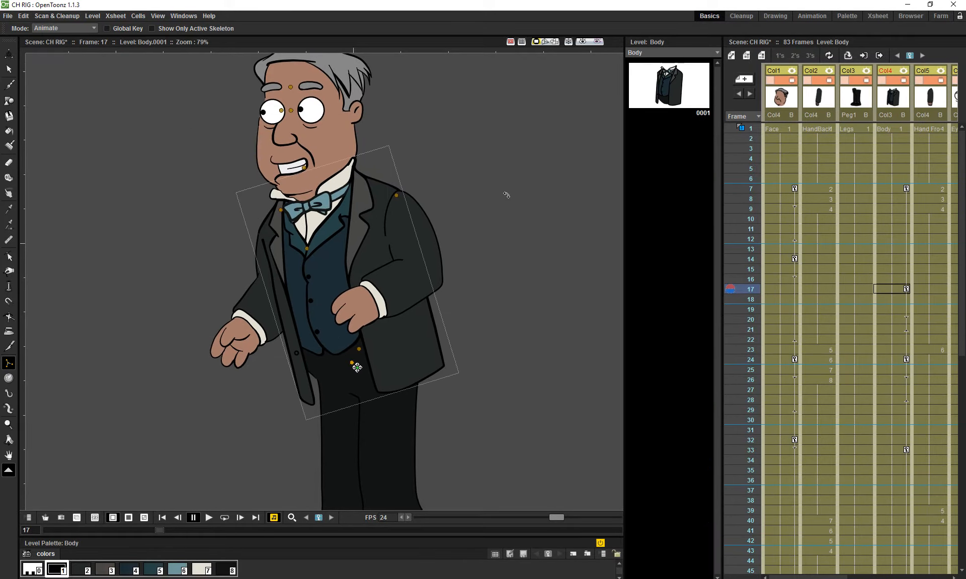
pyautogui.moveTo(501, 182); pyautogui.dragTo(530, 300)
pyautogui.click(465, 145)
pyautogui.moveTo(538, 132); pyautogui.dragTo(507, 134)
pyautogui.hotkey('ctrl', 'z')
pyautogui.hotkey('ctrl', 'z')
pyautogui.moveTo(490, 297); pyautogui.dragTo(443, 340)
# Create a new scene, discarding the changes to the CH RIG scene
pyautogui.click(7, 17)
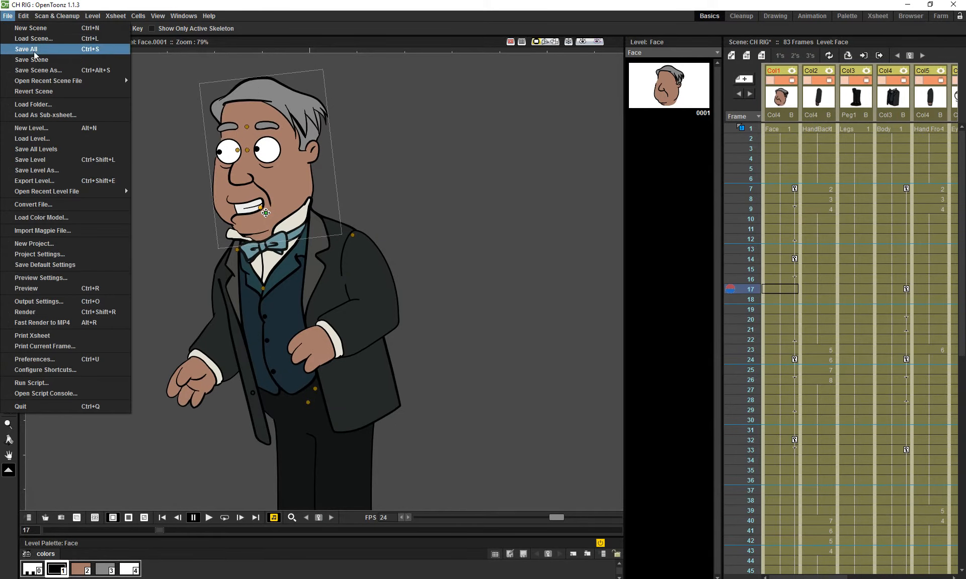
pyautogui.moveTo(121, 81)
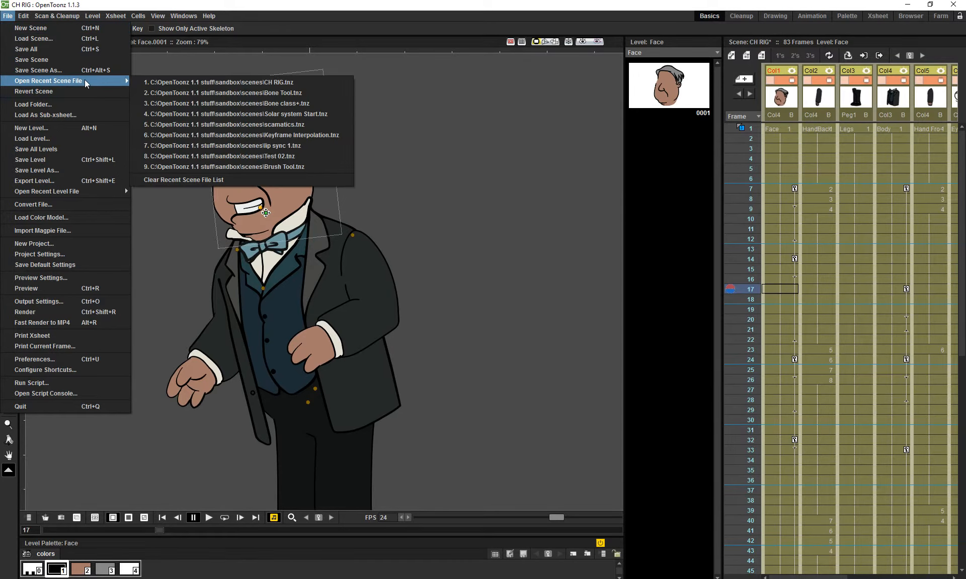
pyautogui.click(54, 28)
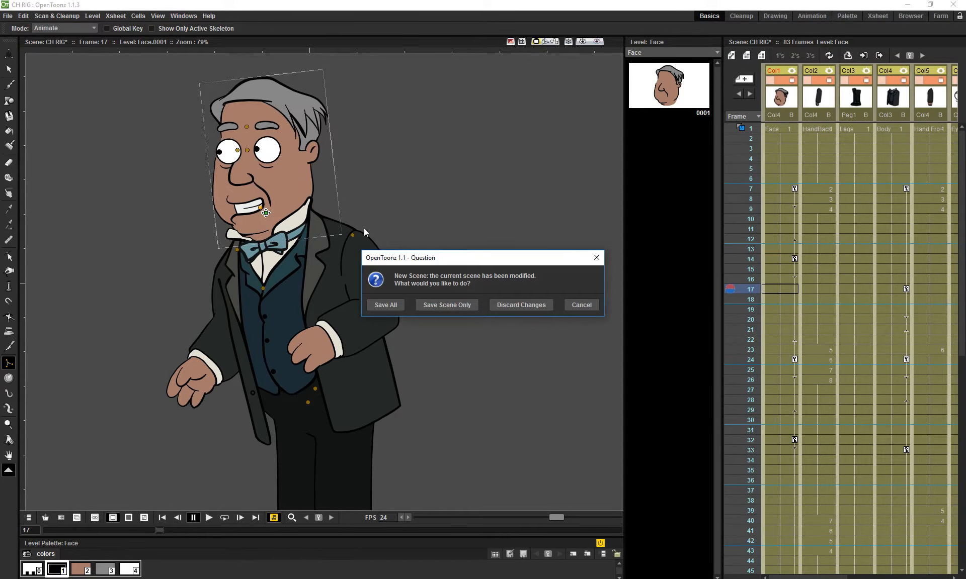
pyautogui.click(509, 304)
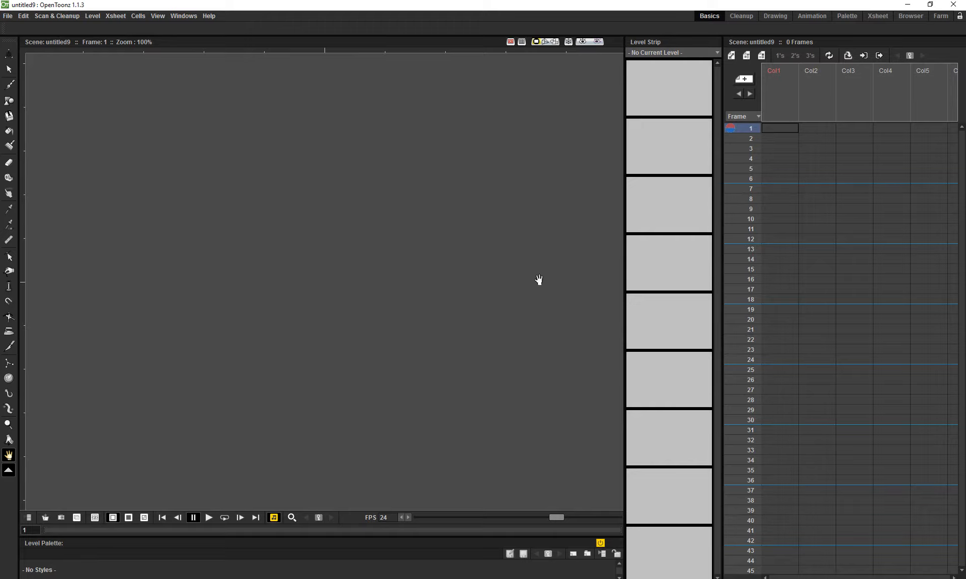
# Switch to the Cleanup workspace and enlarge the Table and Camera1 nodes in the Stage Schematic
pyautogui.click(740, 17)
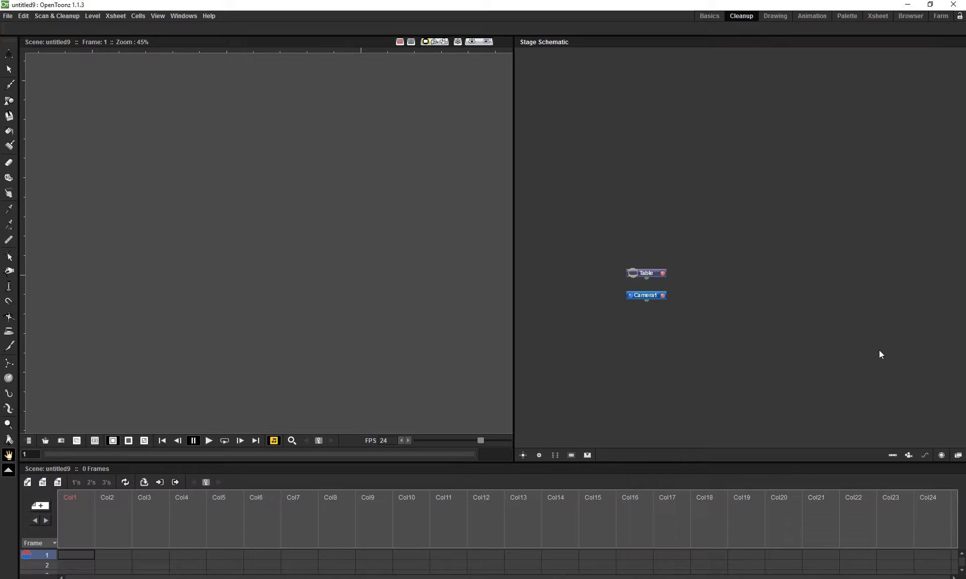
pyautogui.scroll(4, 755, 348)
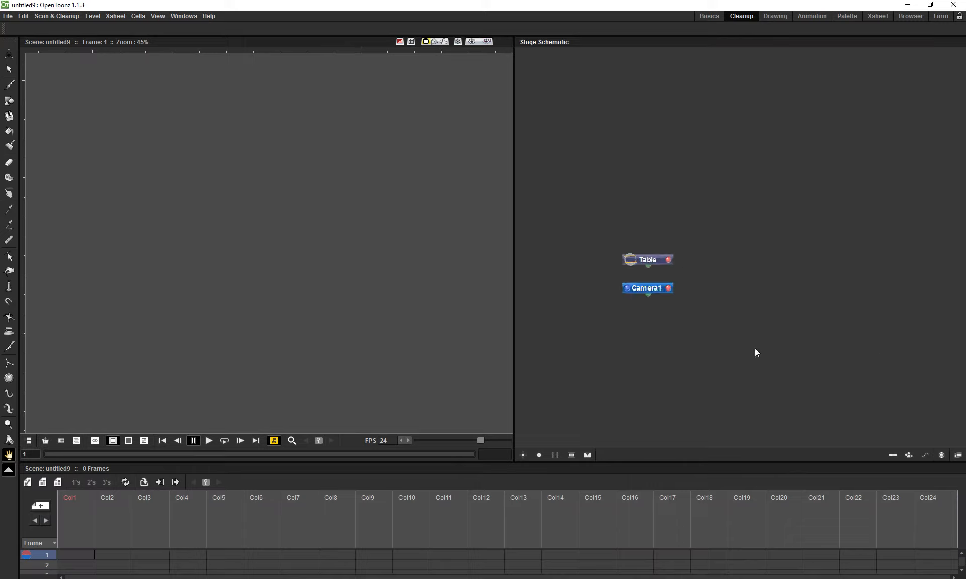
pyautogui.moveTo(691, 342); pyautogui.dragTo(744, 353)
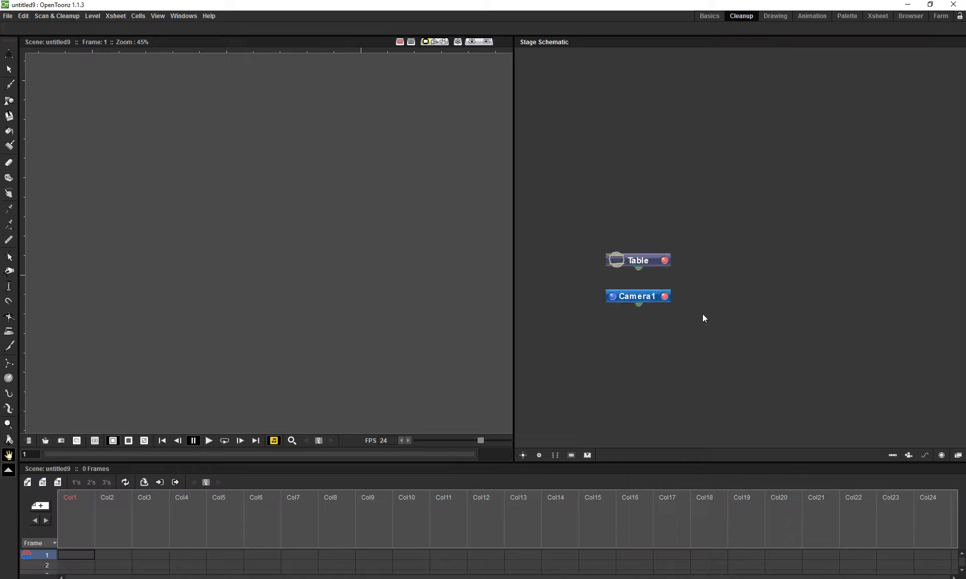
# Open the recent scene CH RIG.tnz to show the character's node hierarchy in the Stage Schematic
pyautogui.click(8, 16)
pyautogui.moveTo(89, 82)
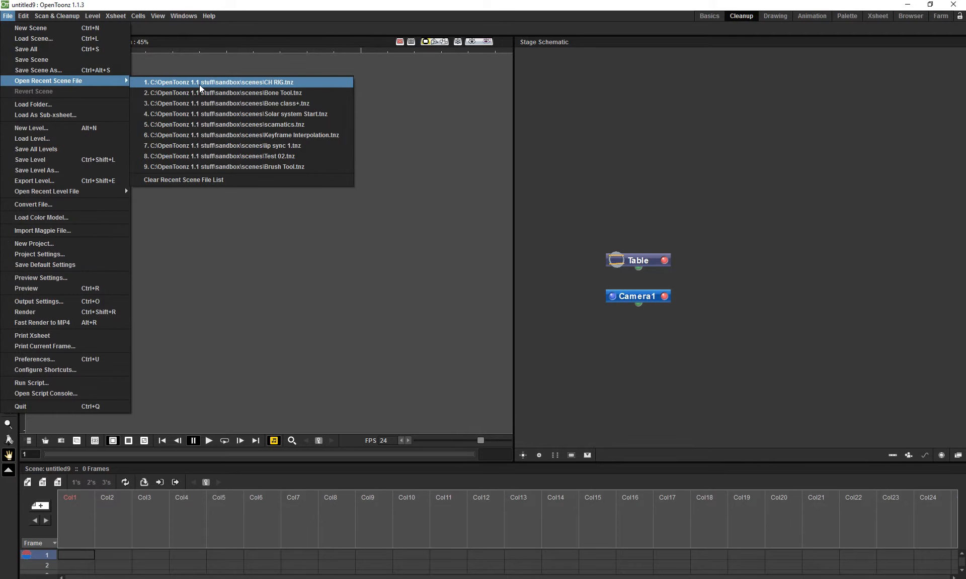
pyautogui.click(211, 83)
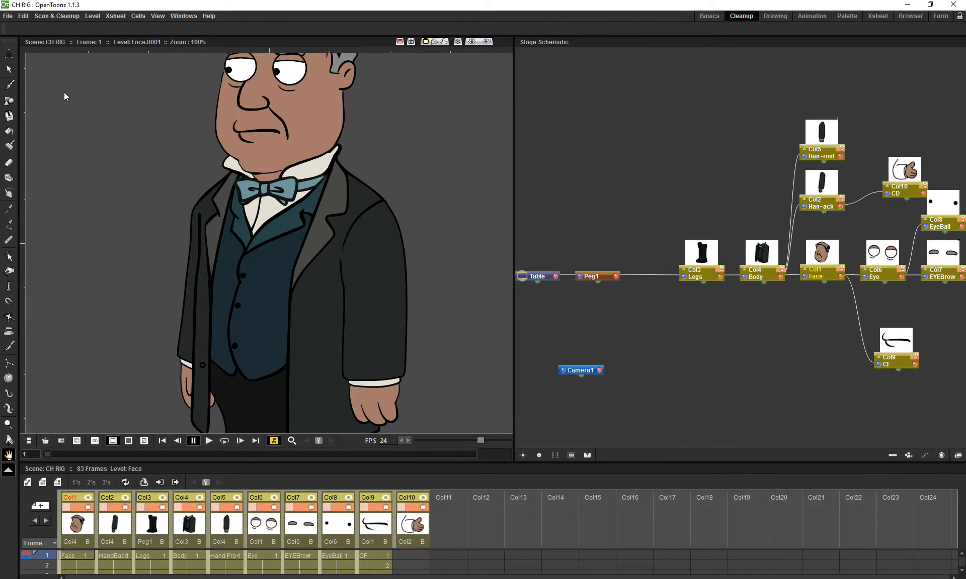
pyautogui.click(8, 16)
pyautogui.click(59, 73)
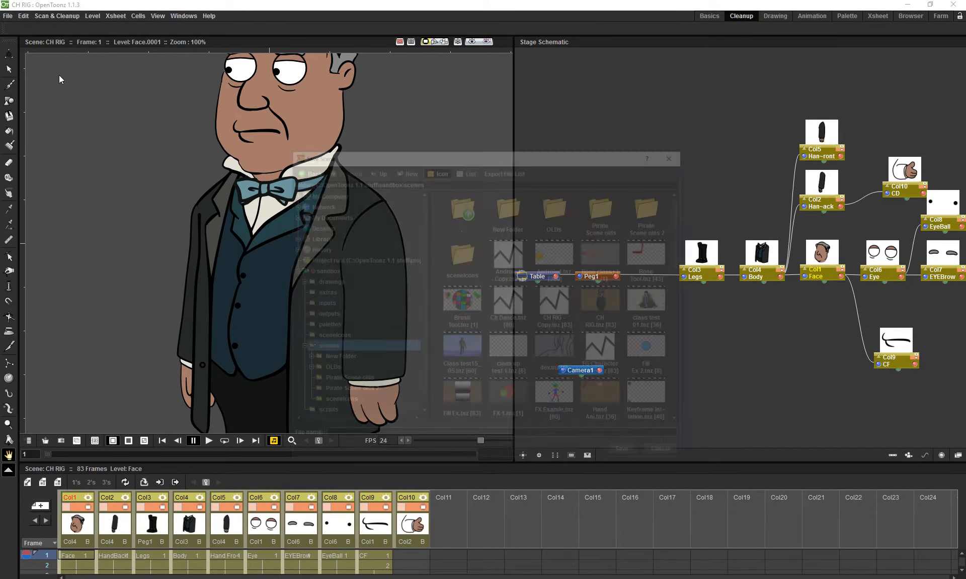
pyautogui.click(675, 156)
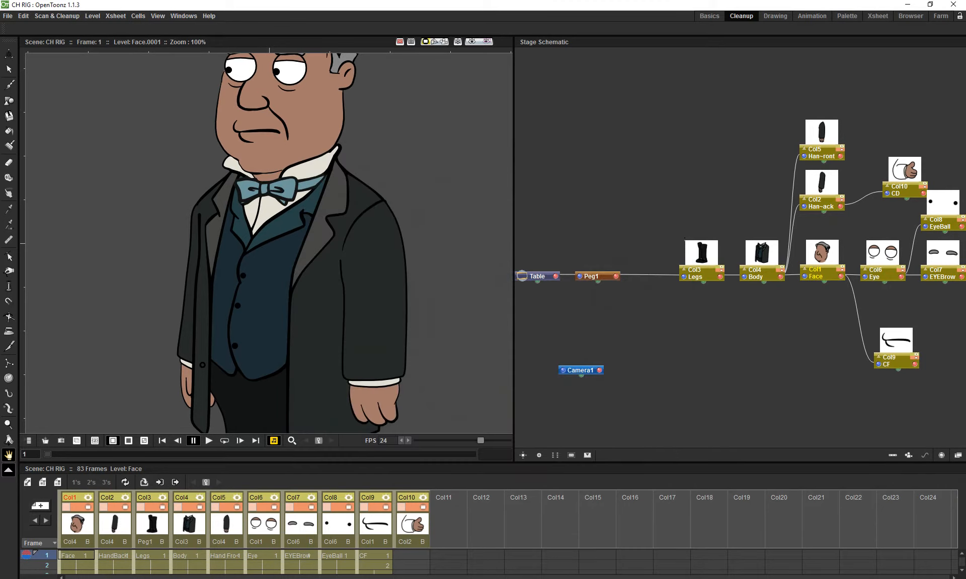
# Open the recent scene Bone Tool.tnz
pyautogui.click(8, 16)
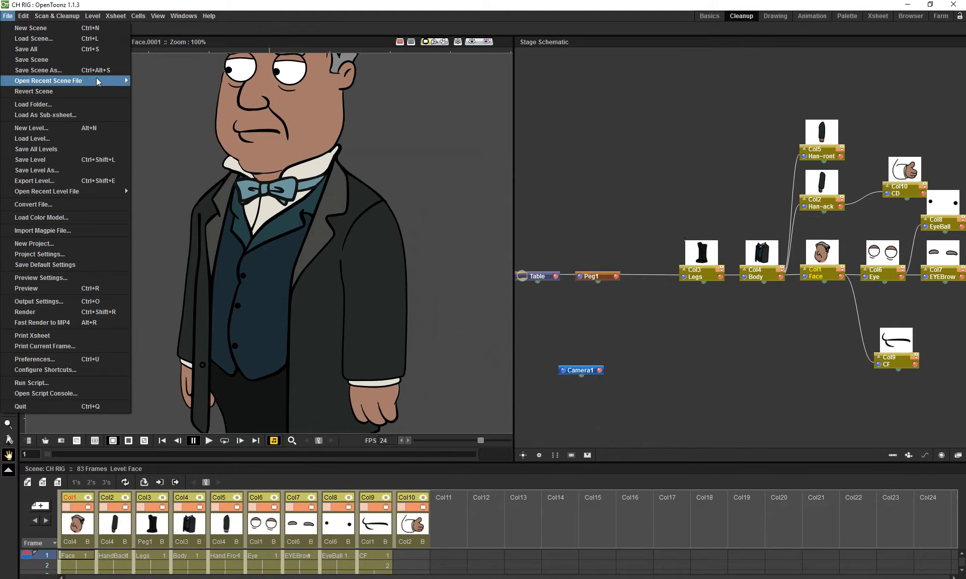
pyautogui.moveTo(98, 82)
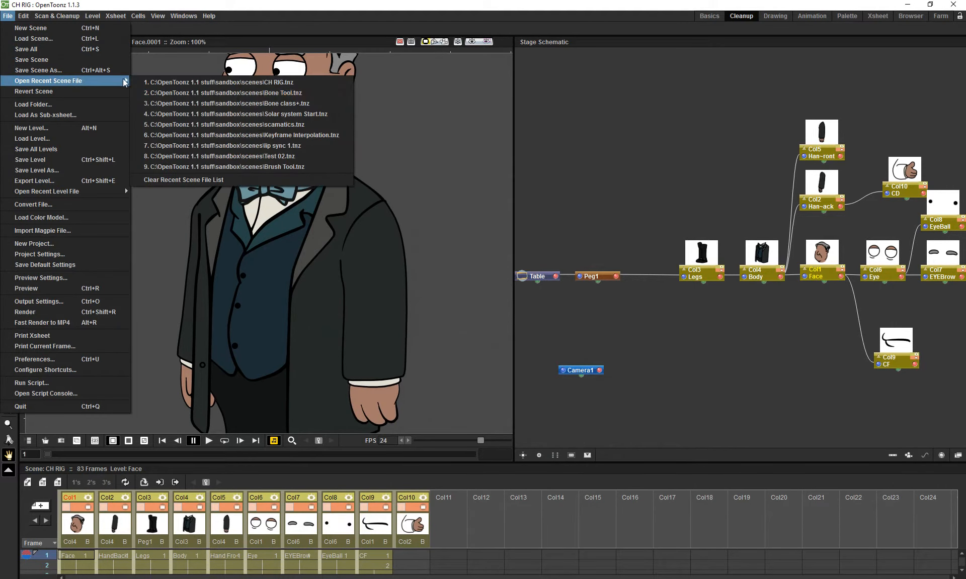
pyautogui.click(182, 94)
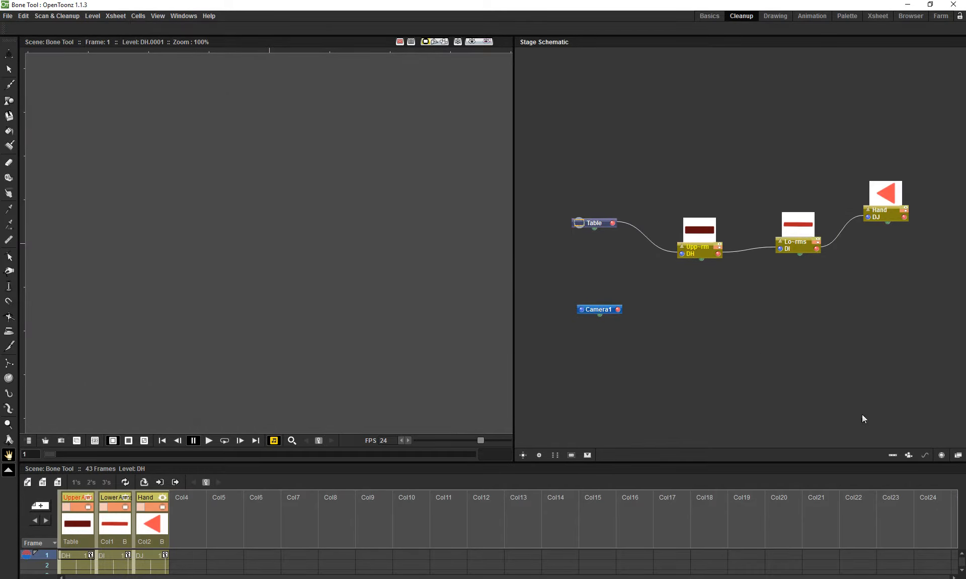
# Switch the Stage Schematic's node ports to the lettered display and back to the plain one
pyautogui.click(941, 456)
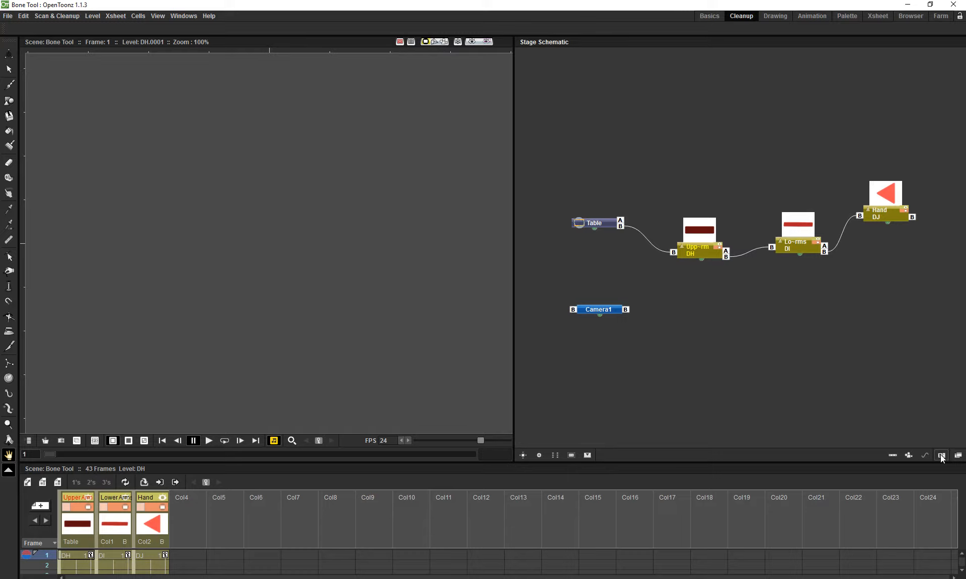
pyautogui.click(941, 456)
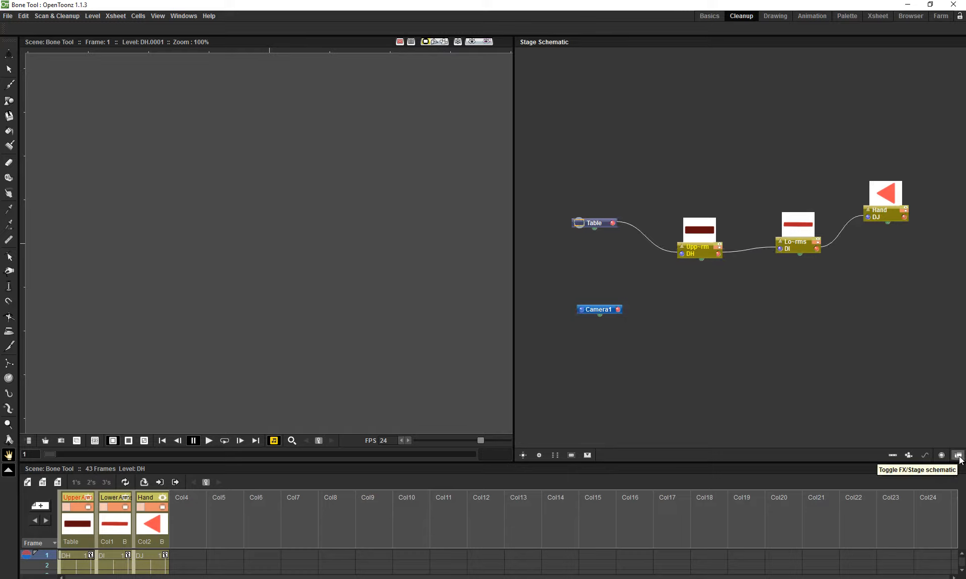
# Show the FX Schematic and move the Hand, Lower Arm and Upper Arm nodes together farther from the XSheet node
pyautogui.click(958, 456)
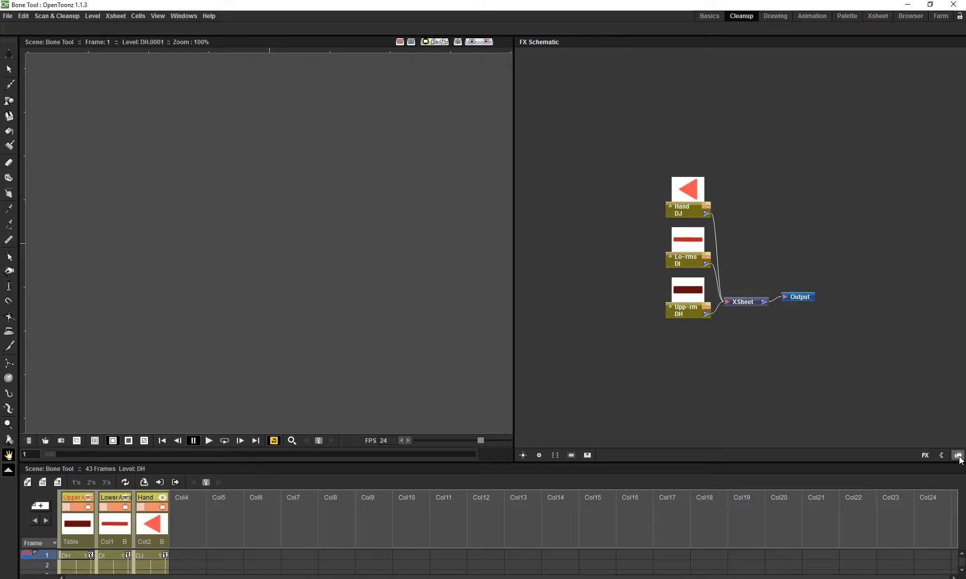
pyautogui.press('a')
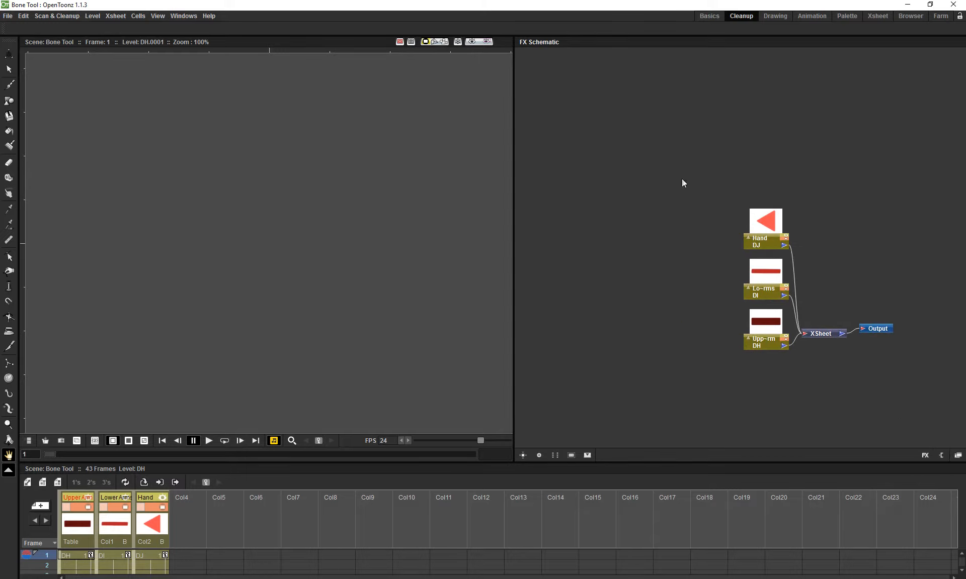
pyautogui.moveTo(703, 188); pyautogui.dragTo(765, 402)
pyautogui.moveTo(765, 344); pyautogui.dragTo(678, 388)
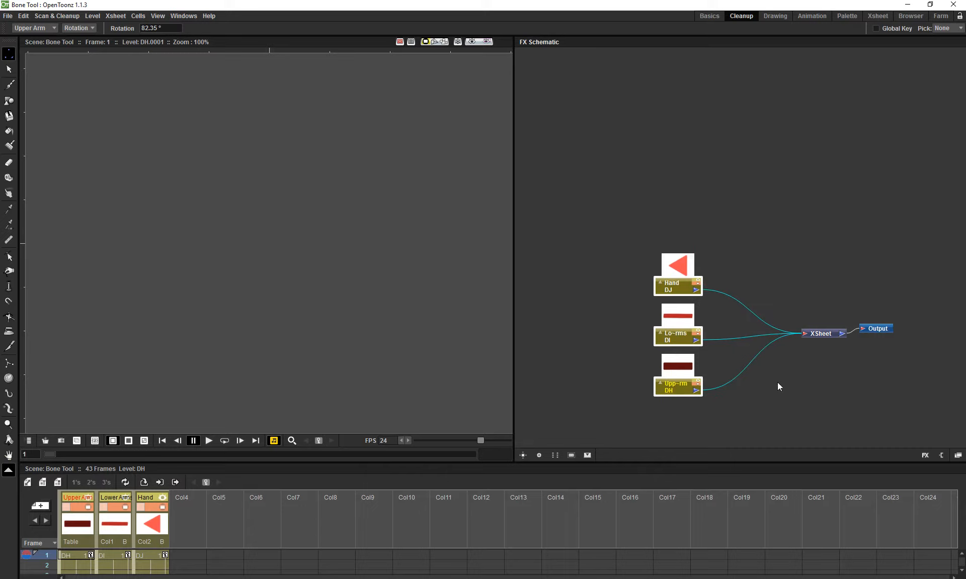
pyautogui.moveTo(852, 400); pyautogui.dragTo(816, 378)
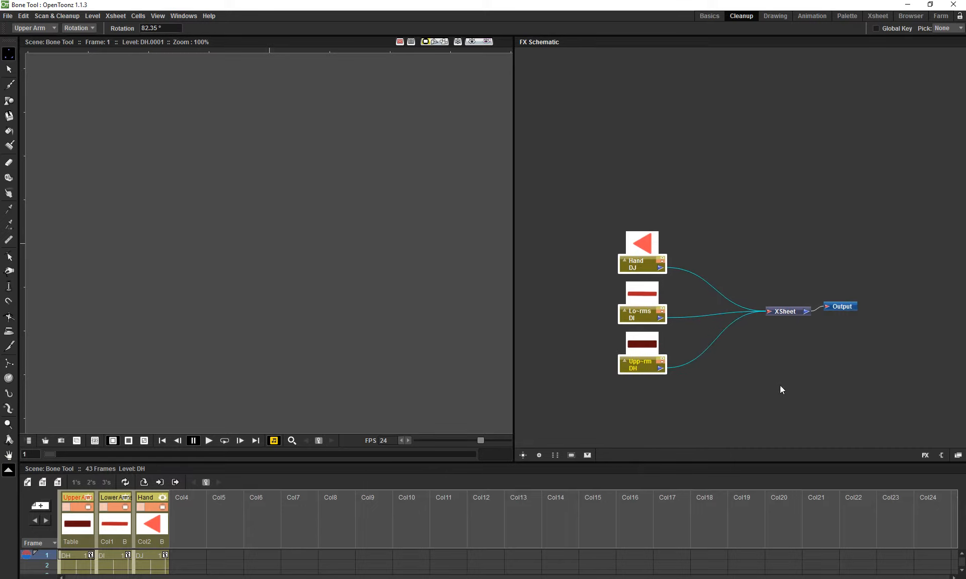
pyautogui.scroll(3, 781, 385)
pyautogui.moveTo(706, 382); pyautogui.dragTo(747, 382)
# Return to the Stage Schematic and shift the Table node slightly, checking the FX Schematic once more
pyautogui.click(958, 456)
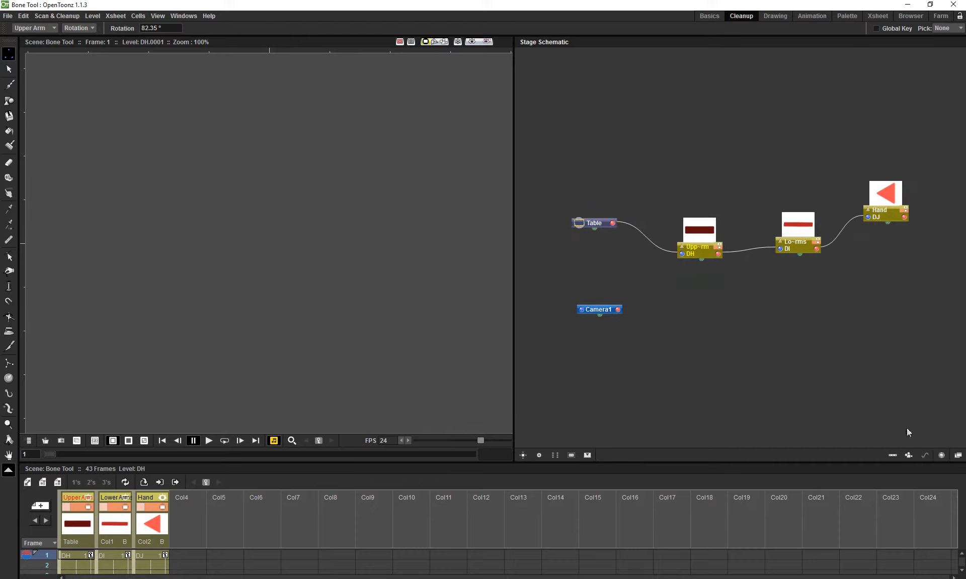
pyautogui.moveTo(636, 244); pyautogui.dragTo(634, 262)
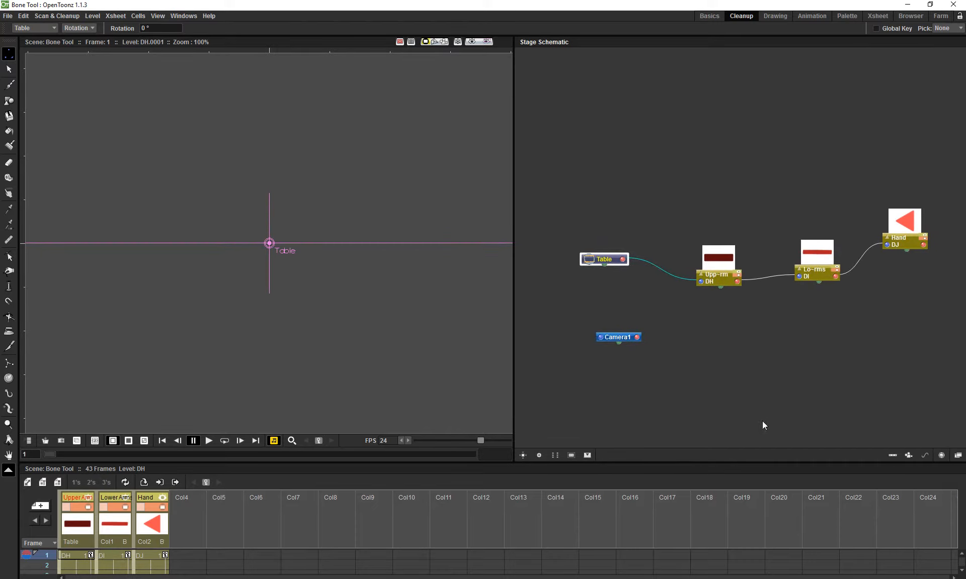
pyautogui.click(958, 456)
pyautogui.click(958, 455)
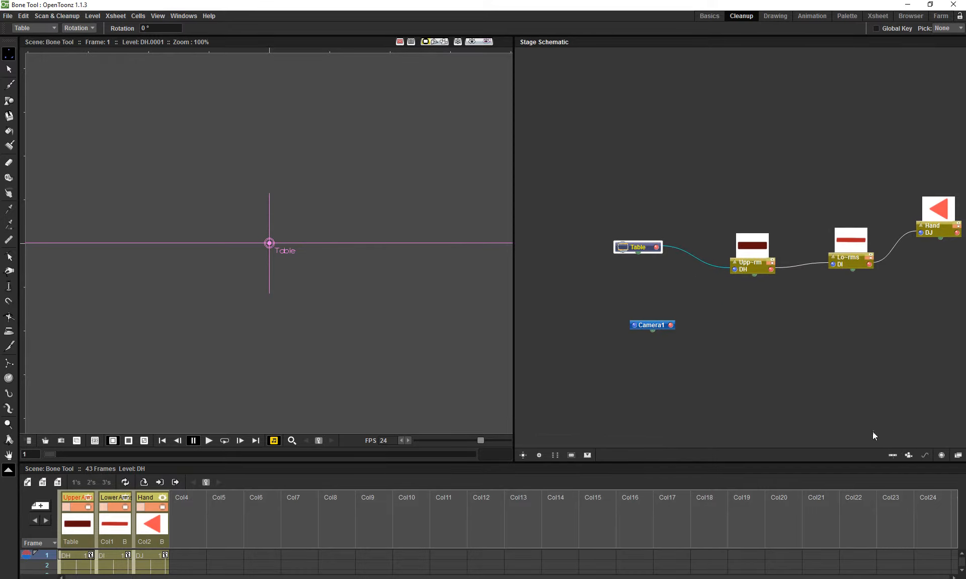
# Add a peg linked to the Table in the Stage Schematic and place its node above the arm chain
pyautogui.scroll(-1, 211, 264)
pyautogui.scroll(-7, 212, 264)
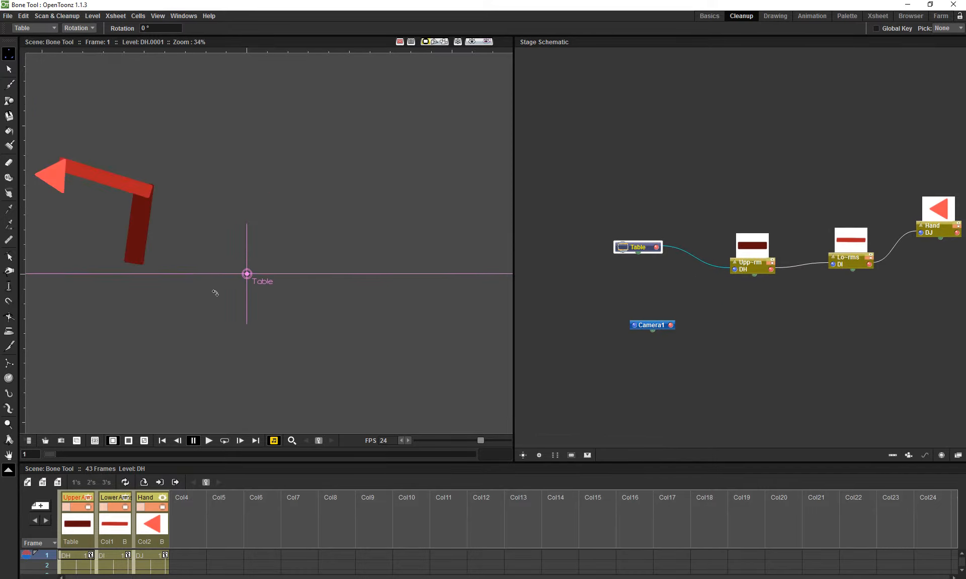
pyautogui.click(885, 455)
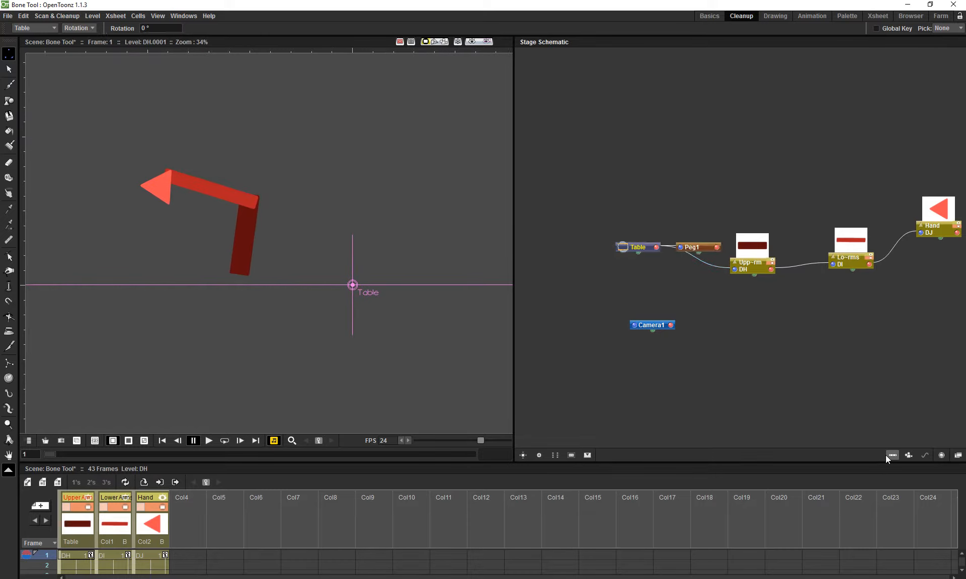
pyautogui.moveTo(696, 252); pyautogui.dragTo(717, 171)
pyautogui.moveTo(739, 304); pyautogui.dragTo(739, 311)
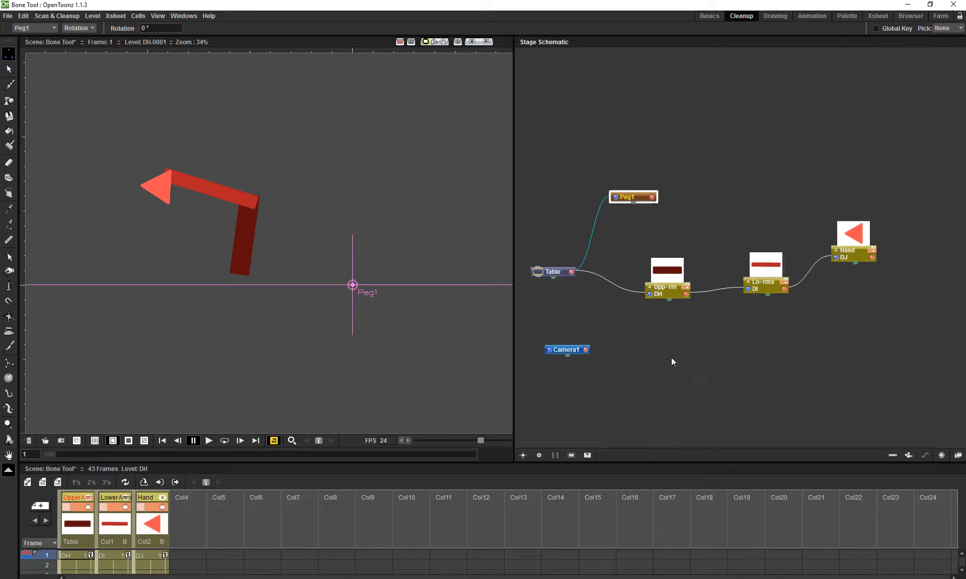
# Move the Upper Arm, Lower Arm and Hand nodes together farther from the Table node to make room for the peg
pyautogui.moveTo(844, 337); pyautogui.dragTo(607, 233)
pyautogui.moveTo(627, 287); pyautogui.dragTo(738, 270)
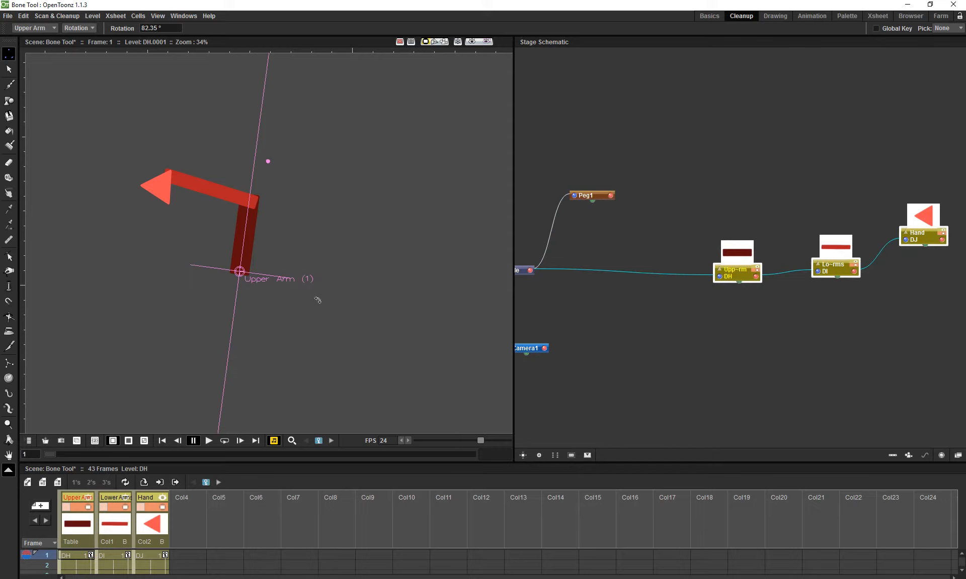
pyautogui.moveTo(707, 337); pyautogui.dragTo(738, 358)
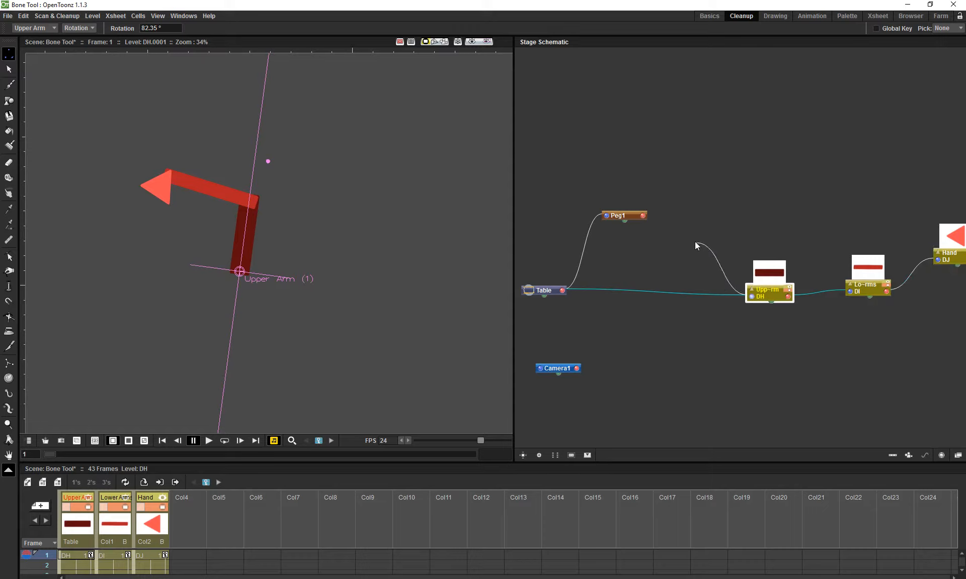
# Link the Upper Arm to the peg placed between it and the Table, and set the Animate tool to Position for the peg
pyautogui.moveTo(695, 242); pyautogui.dragTo(643, 267)
pyautogui.click(619, 215)
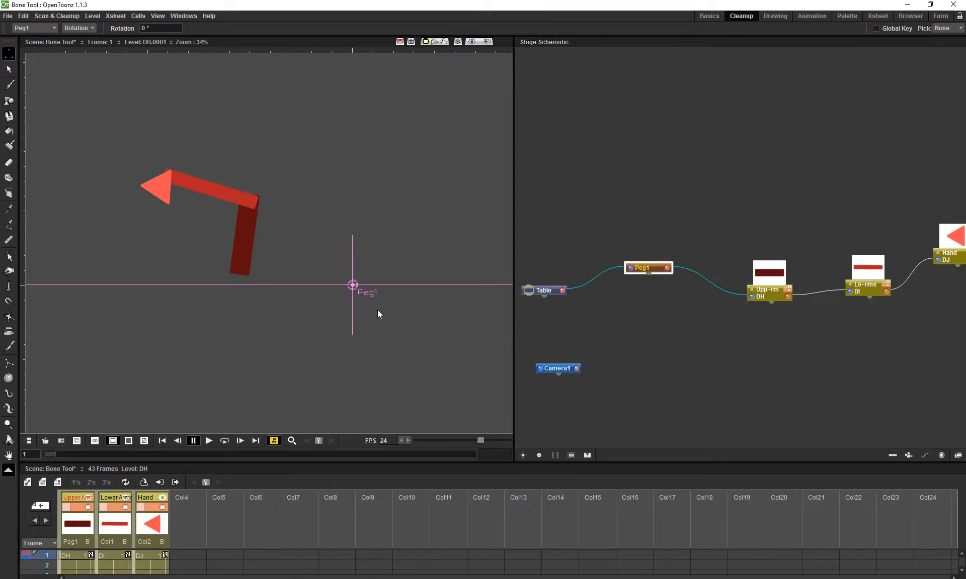
pyautogui.press('w')
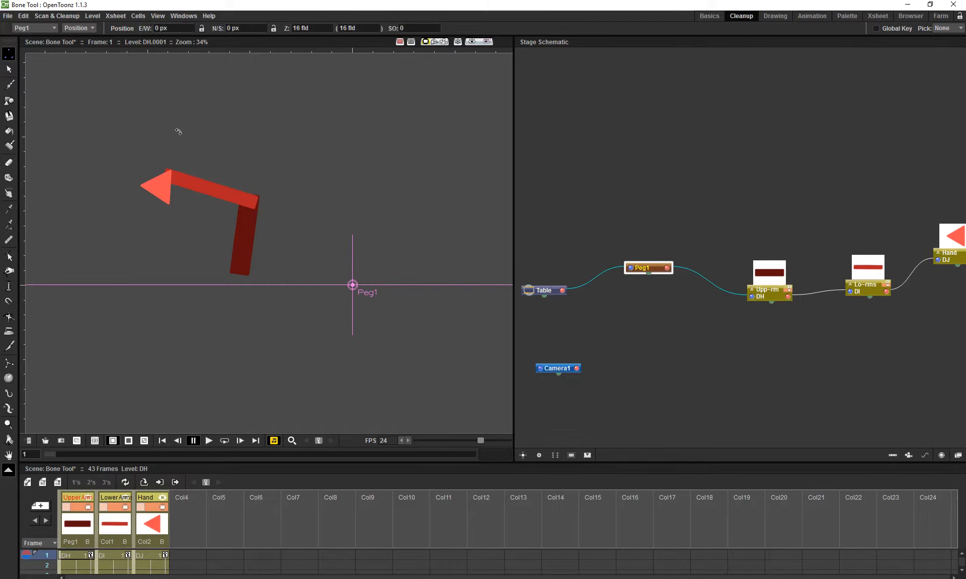
# Try moving the whole arm through Peg1 in the viewer twice, undoing each move
pyautogui.moveTo(249, 218); pyautogui.dragTo(293, 158)
pyautogui.hotkey('ctrl', 'z')
pyautogui.click(35, 27)
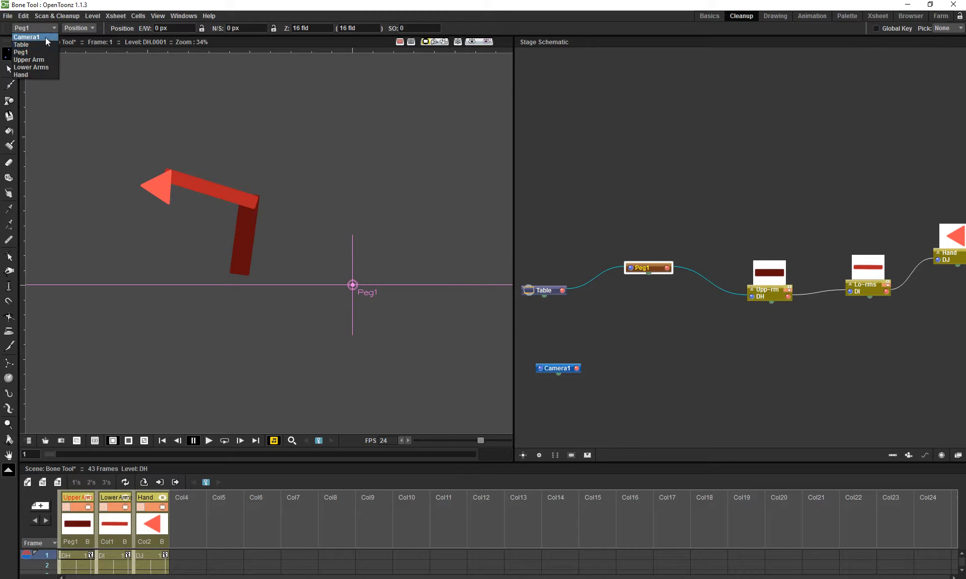
pyautogui.click(44, 51)
pyautogui.moveTo(358, 284); pyautogui.dragTo(379, 225)
pyautogui.hotkey('ctrl', 'z')
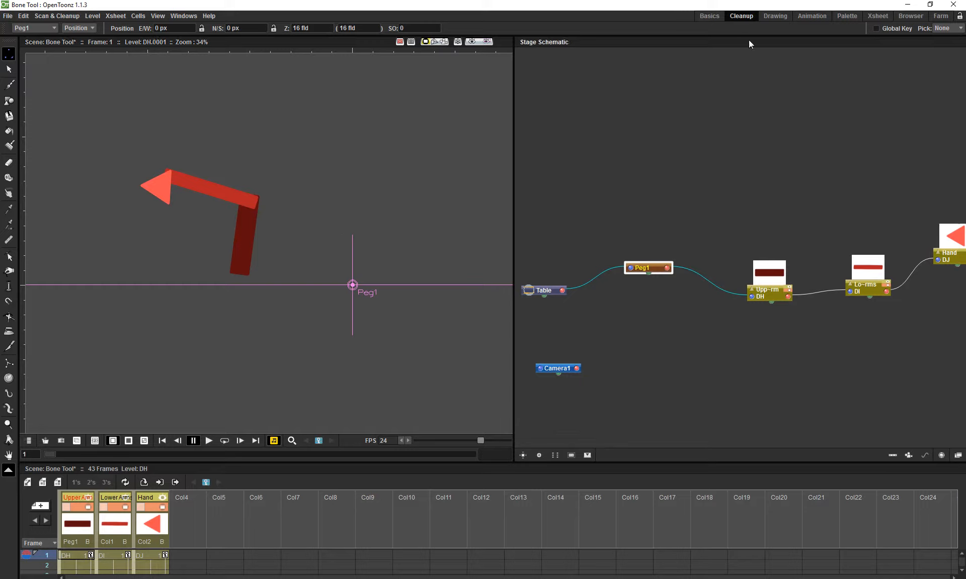
# Switch to the Basics workspace and examine the arm at frames 28 and 21 alongside its keyframes
pyautogui.click(714, 19)
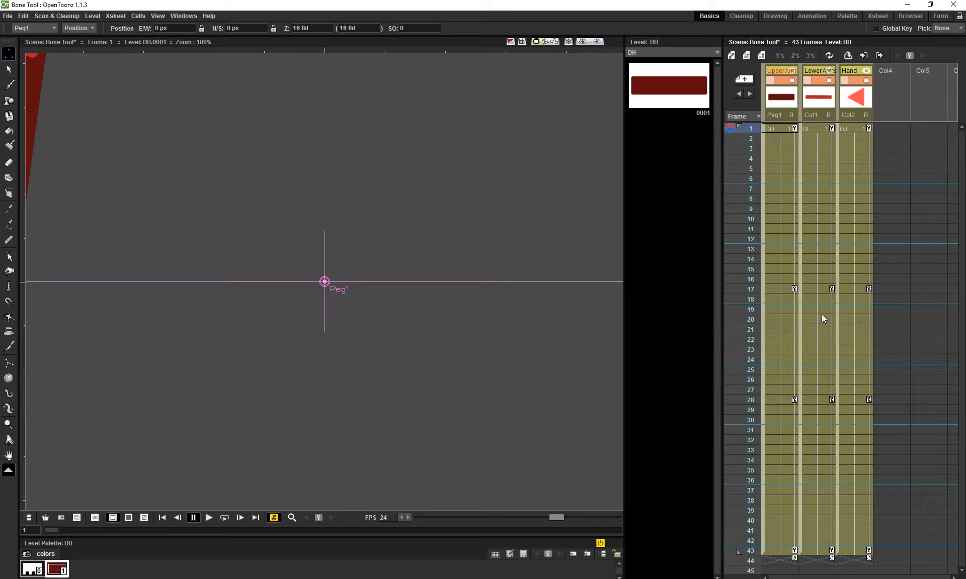
pyautogui.click(793, 399)
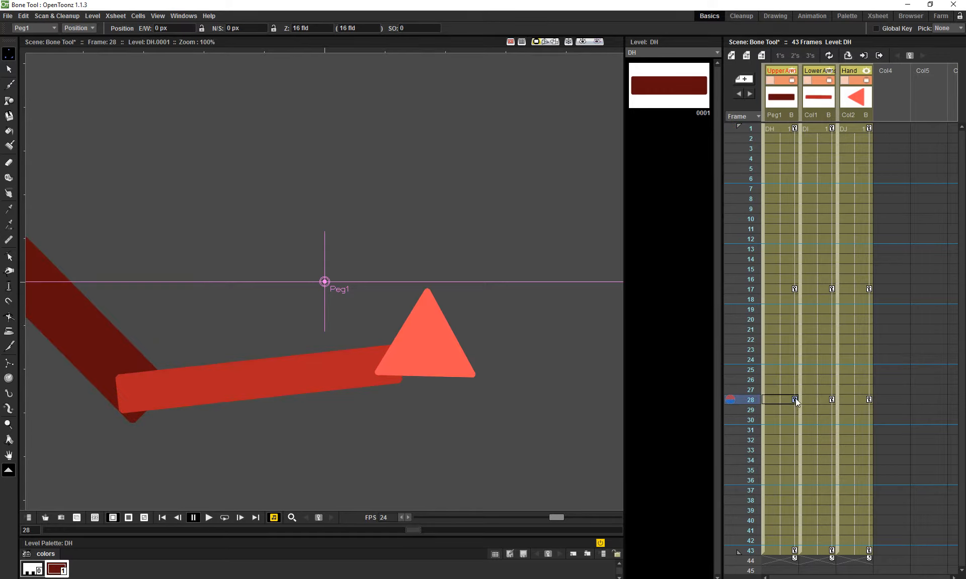
pyautogui.moveTo(795, 398)
pyautogui.mouseDown()
pyautogui.moveTo(794, 328)
pyautogui.moveTo(796, 420)
pyautogui.moveTo(797, 395)
pyautogui.mouseUp()
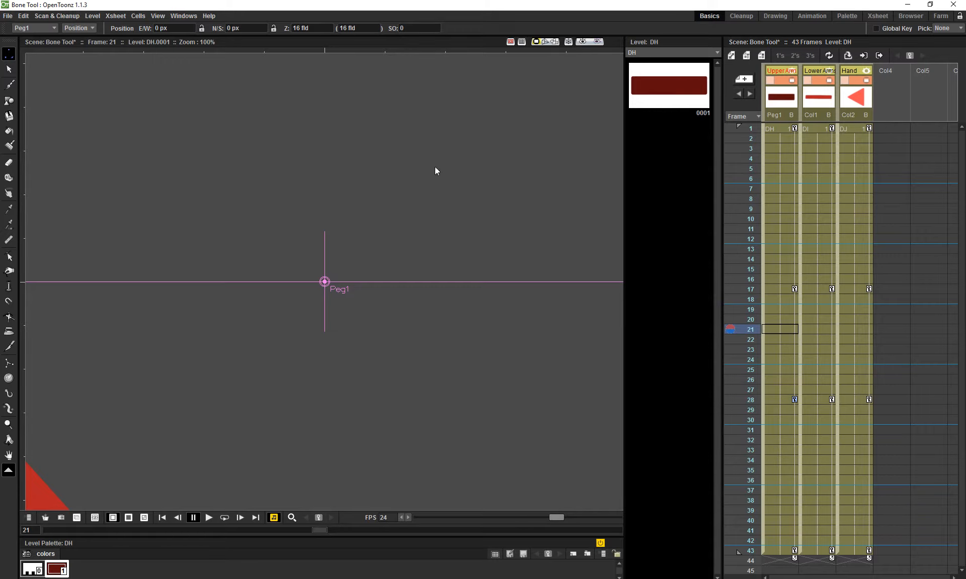
pyautogui.moveTo(401, 208); pyautogui.dragTo(558, 211)
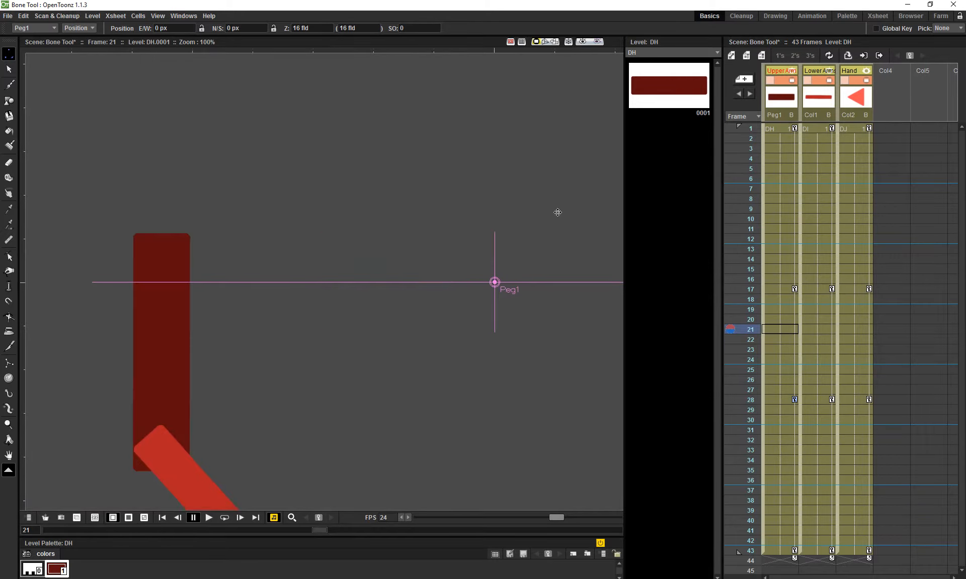
pyautogui.scroll(-2, 557, 252)
pyautogui.moveTo(556, 252); pyautogui.dragTo(412, 159)
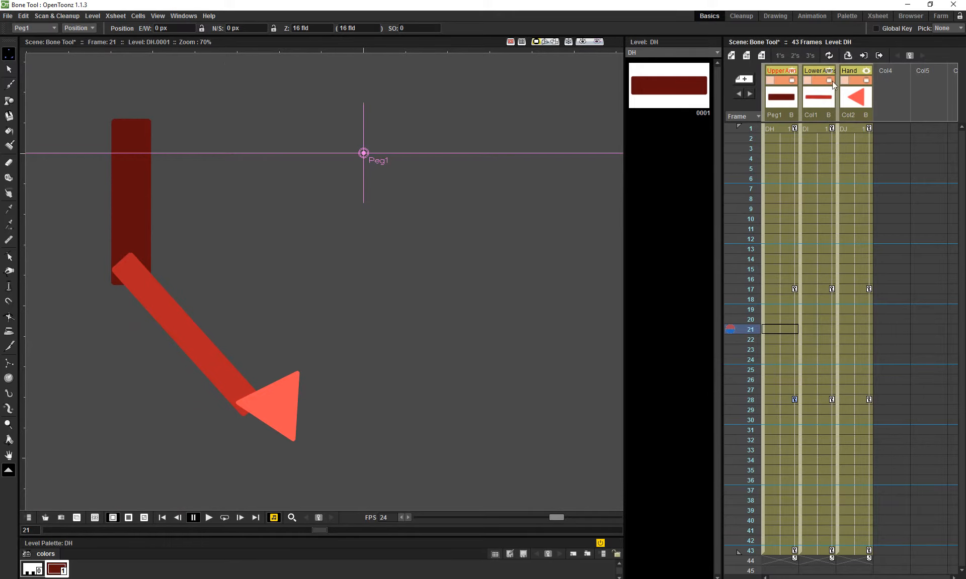
pyautogui.click(742, 16)
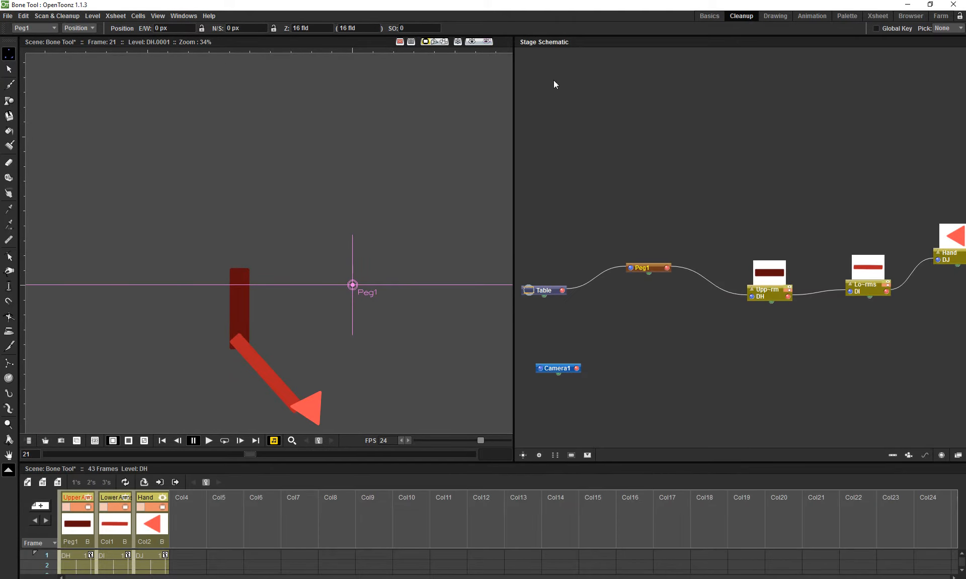
pyautogui.click(709, 16)
# Examine Peg1's animation channels in the Function Editor at frame 17, and close the editor
pyautogui.click(870, 288)
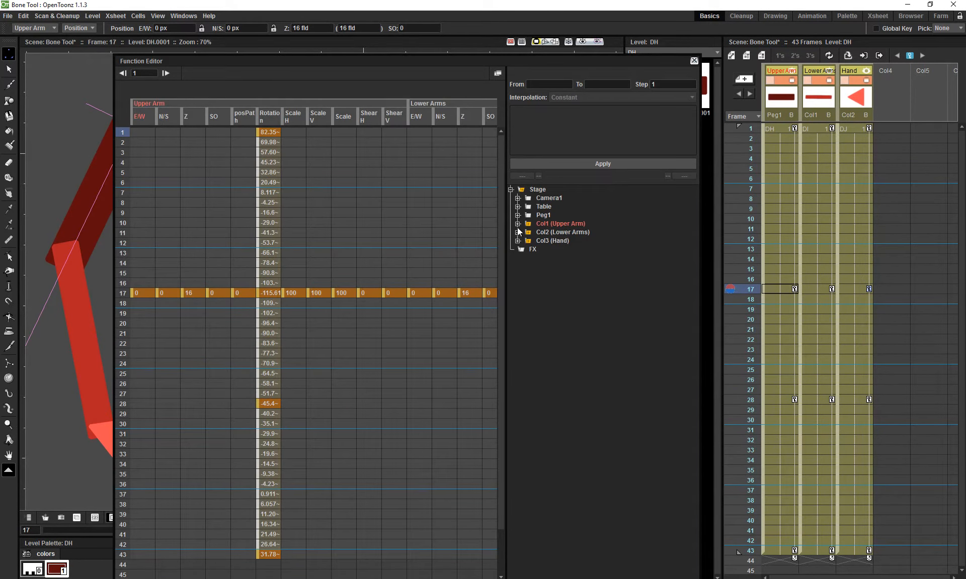
pyautogui.click(517, 215)
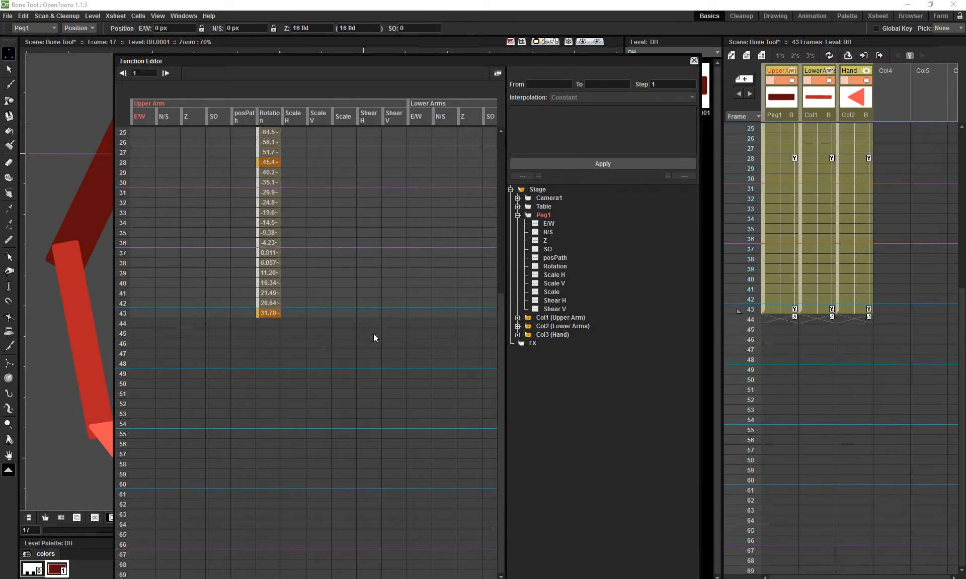
pyautogui.click(694, 61)
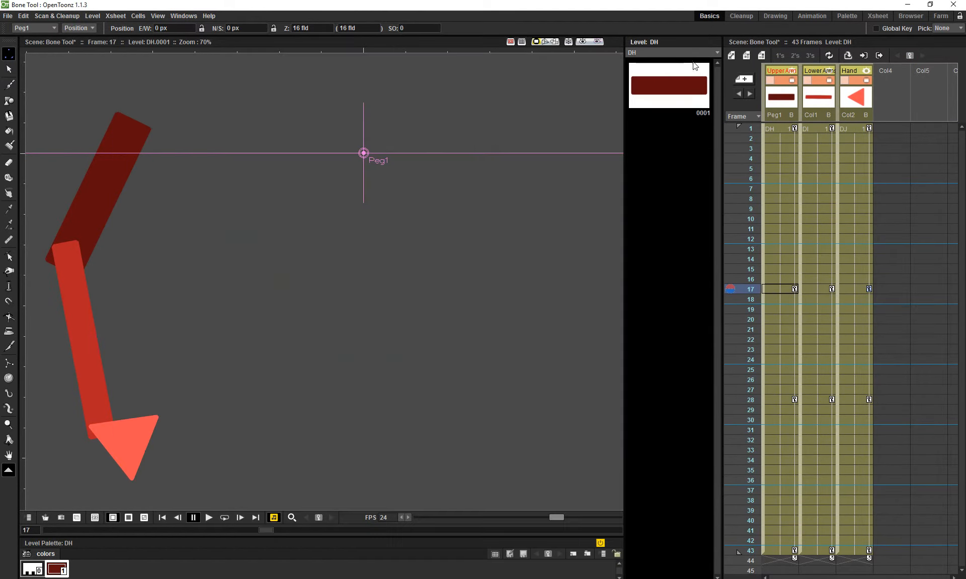
# Create a Toonz Vector Level named dsdf at frame 1 of the empty fourth column
pyautogui.moveTo(371, 320); pyautogui.dragTo(424, 348)
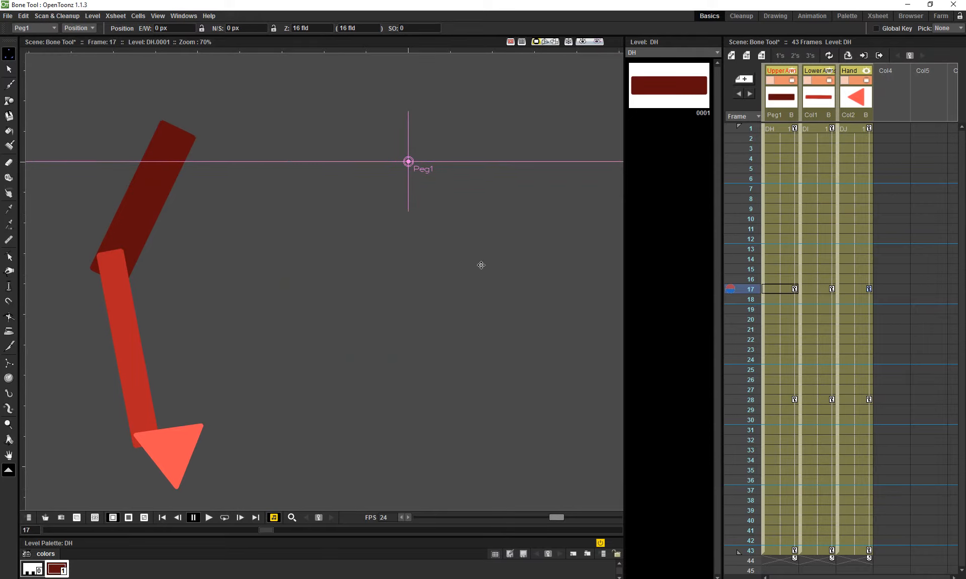
pyautogui.rightClick(896, 126)
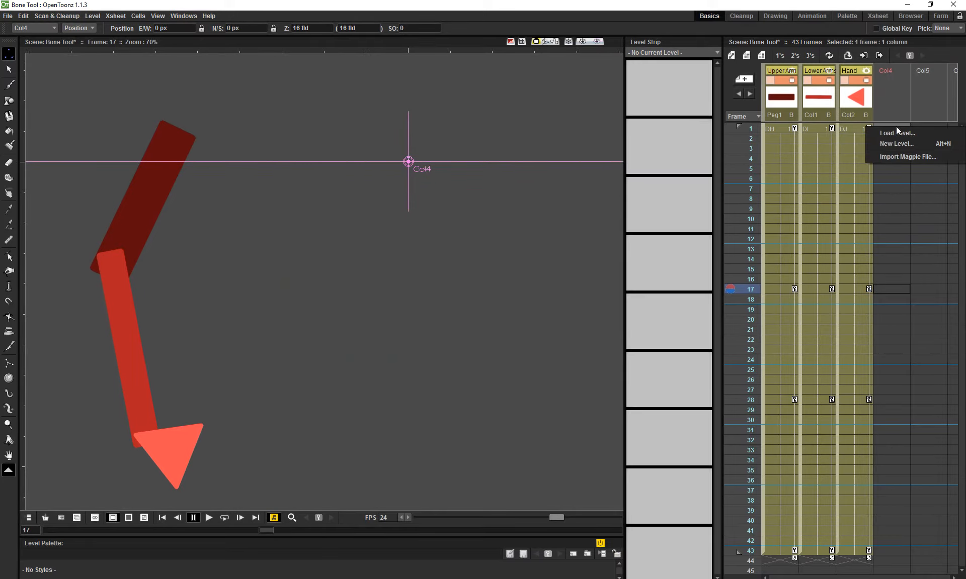
pyautogui.click(896, 110)
pyautogui.click(895, 130)
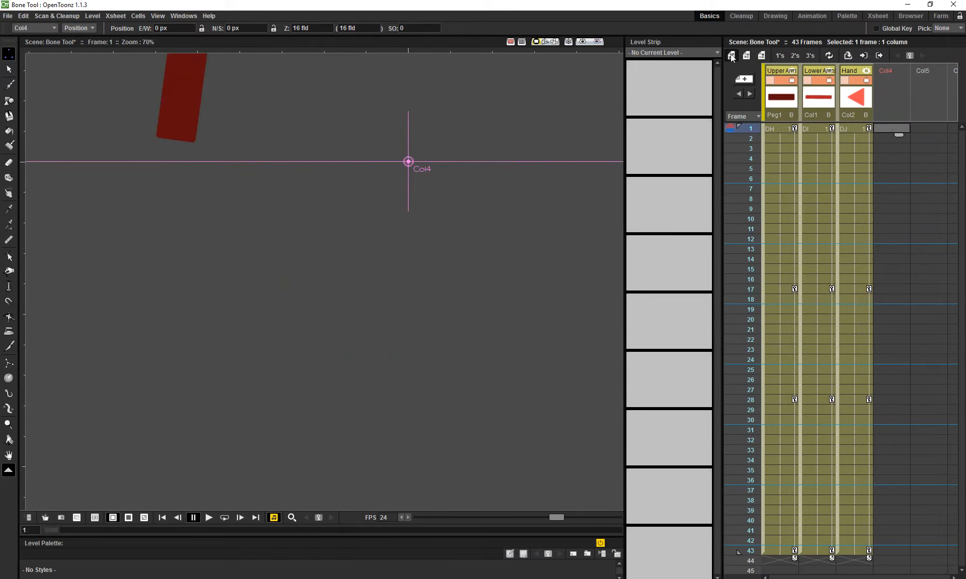
pyautogui.hotkey('alt', 'n')
pyautogui.click(395, 225)
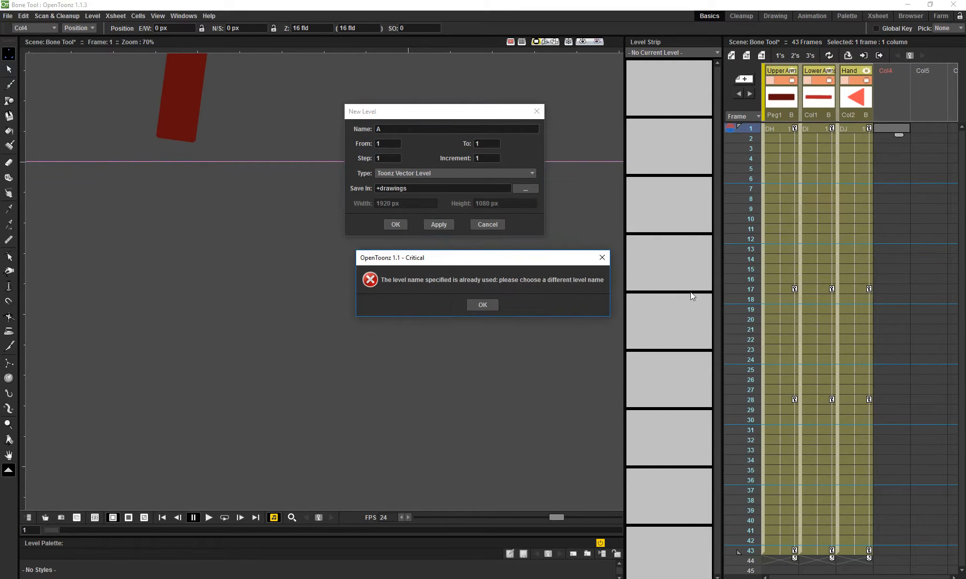
pyautogui.click(473, 306)
pyautogui.write('dsdf')
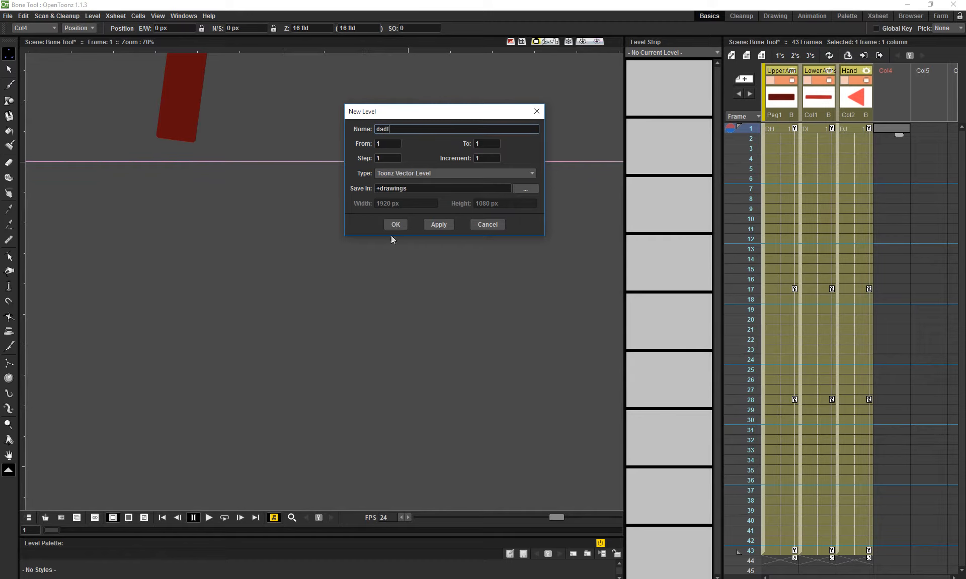
pyautogui.click(390, 226)
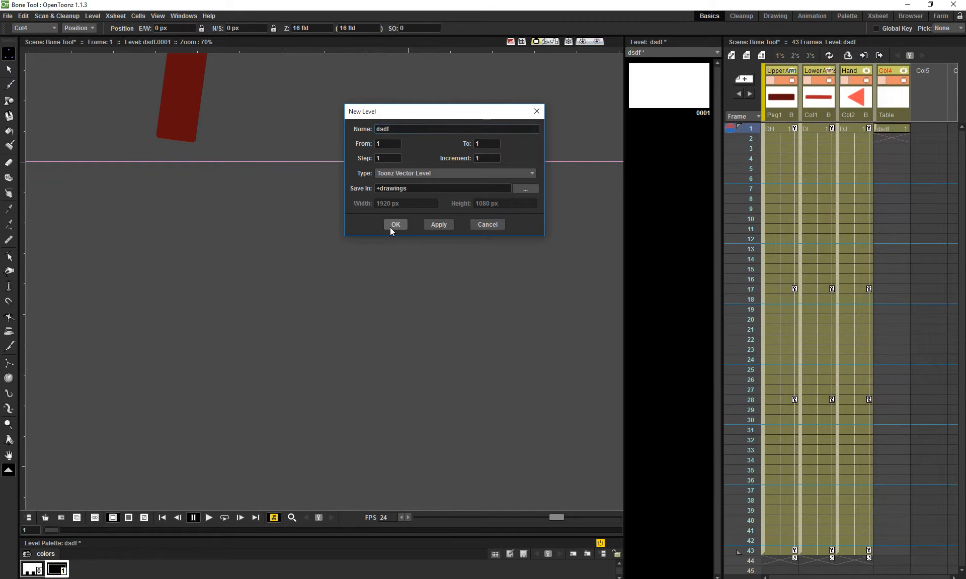
# Extend the dsdf level's exposure in the fourth column down to frame 43
pyautogui.click(894, 130)
pyautogui.moveTo(896, 137); pyautogui.dragTo(903, 559)
pyautogui.click(899, 103)
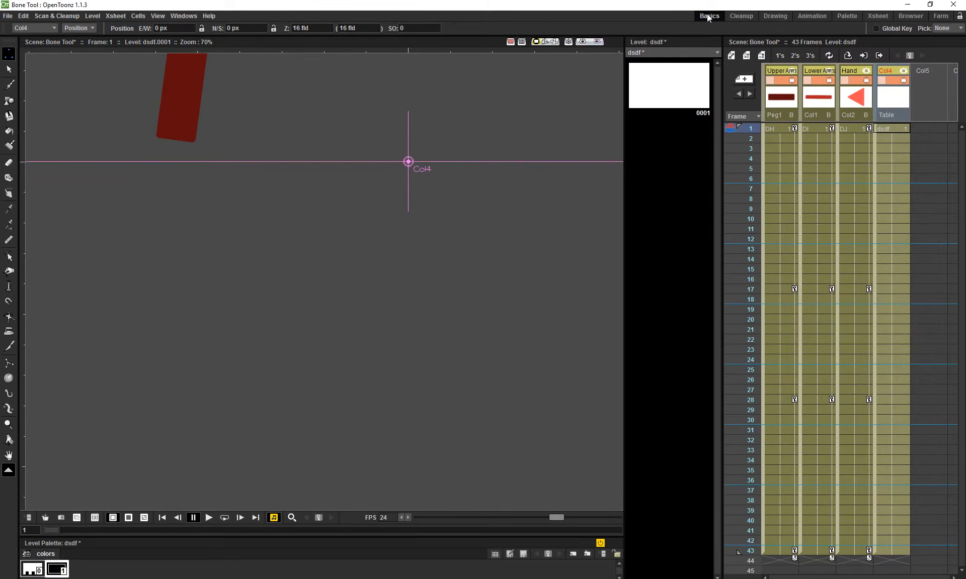
pyautogui.scroll(-2, 506, 181)
pyautogui.moveTo(507, 192); pyautogui.dragTo(494, 251)
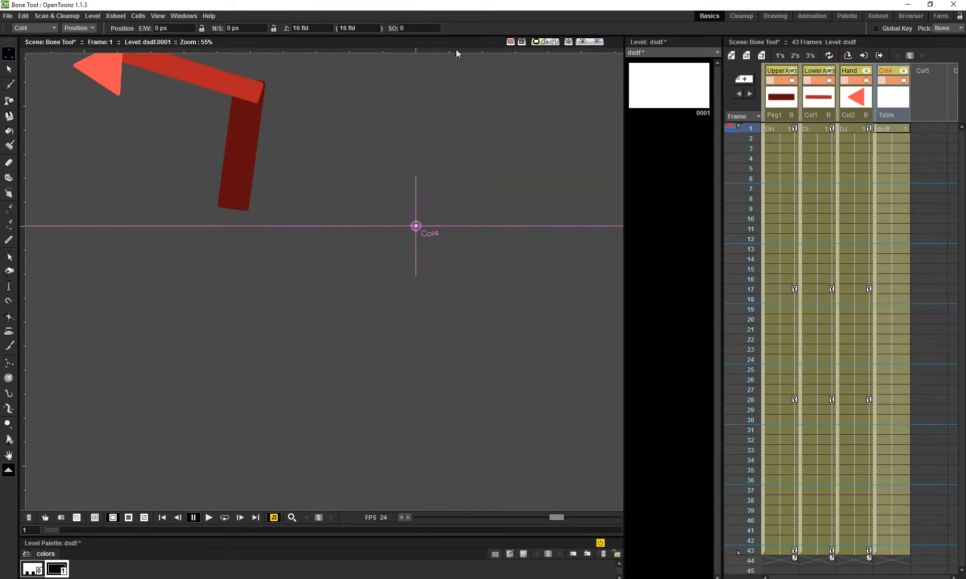
# Open the Stage Schematic as an enlarged floating window and reorder its nodes
pyautogui.click(184, 16)
pyautogui.click(213, 144)
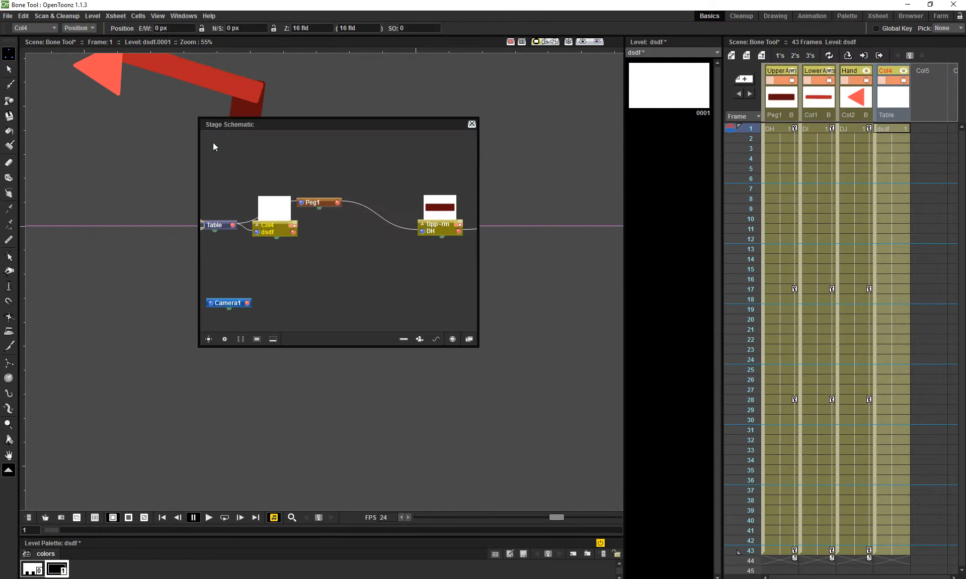
pyautogui.moveTo(342, 248); pyautogui.dragTo(372, 251)
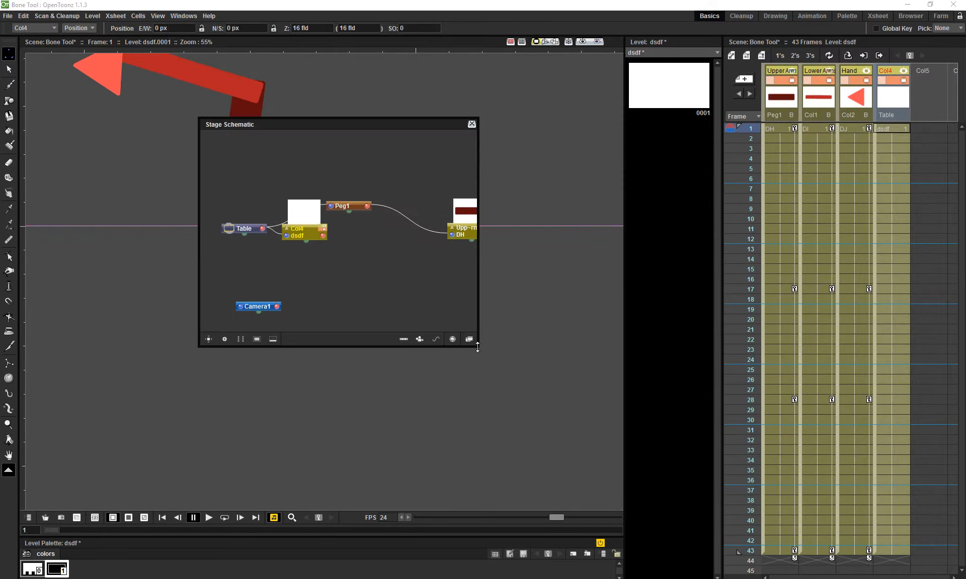
pyautogui.moveTo(477, 346); pyautogui.dragTo(712, 553)
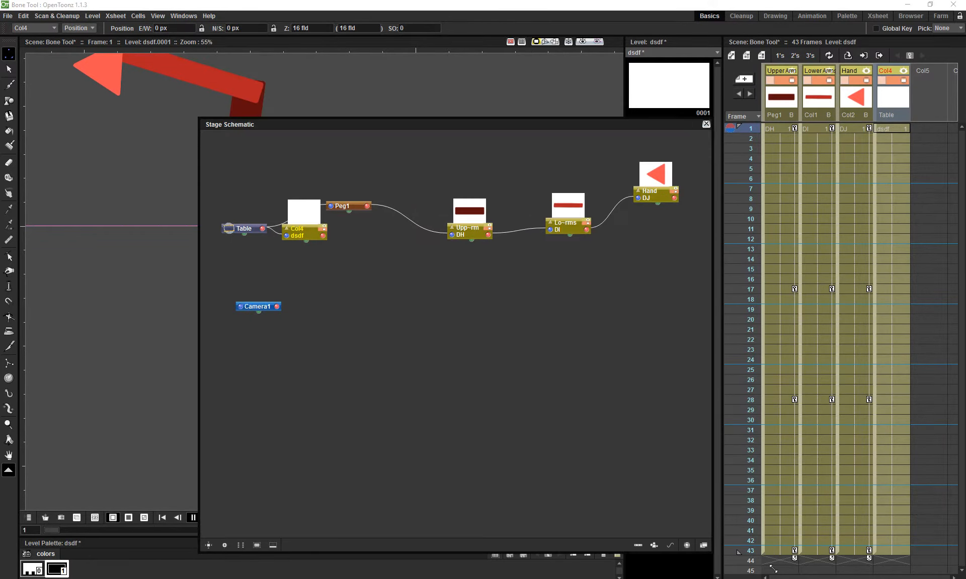
pyautogui.click(240, 545)
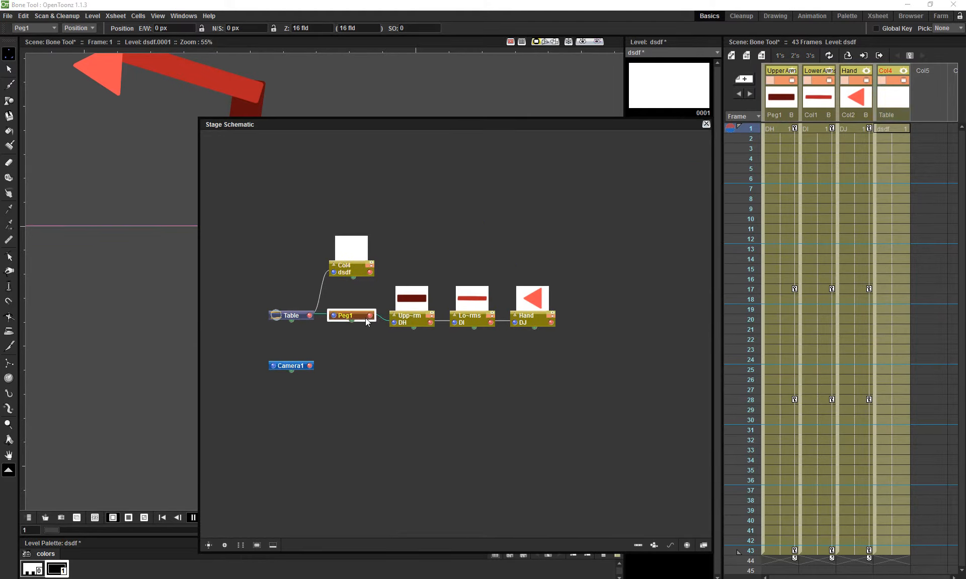
# Delete Peg1 from the Stage Schematic and link the Upper Arm to the empty Col4 node instead
pyautogui.press('Delete')
pyautogui.moveTo(393, 322); pyautogui.dragTo(346, 295)
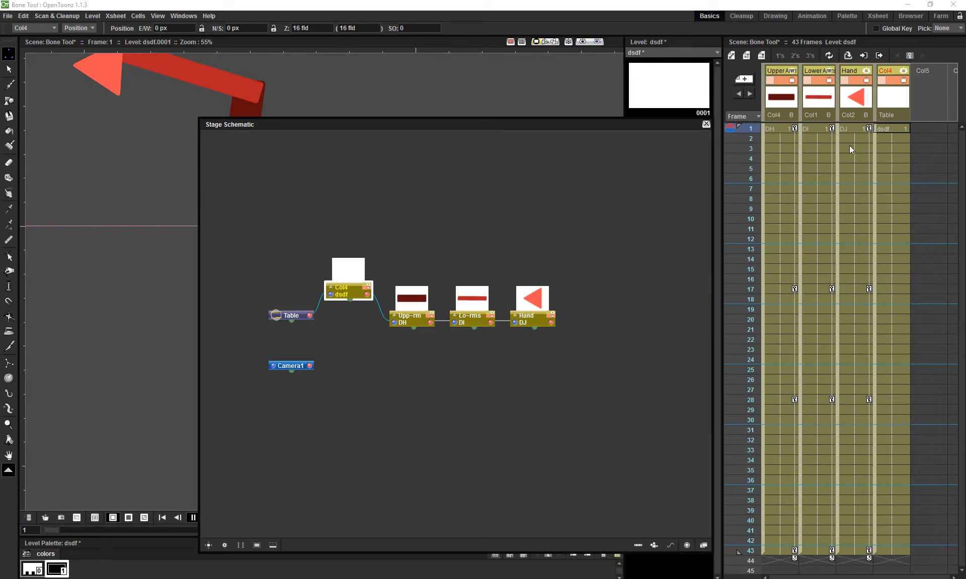
# Move Col4 at frame 7 to about E/W -123.9 px and N/S 142.13 px, keying its position
pyautogui.click(899, 188)
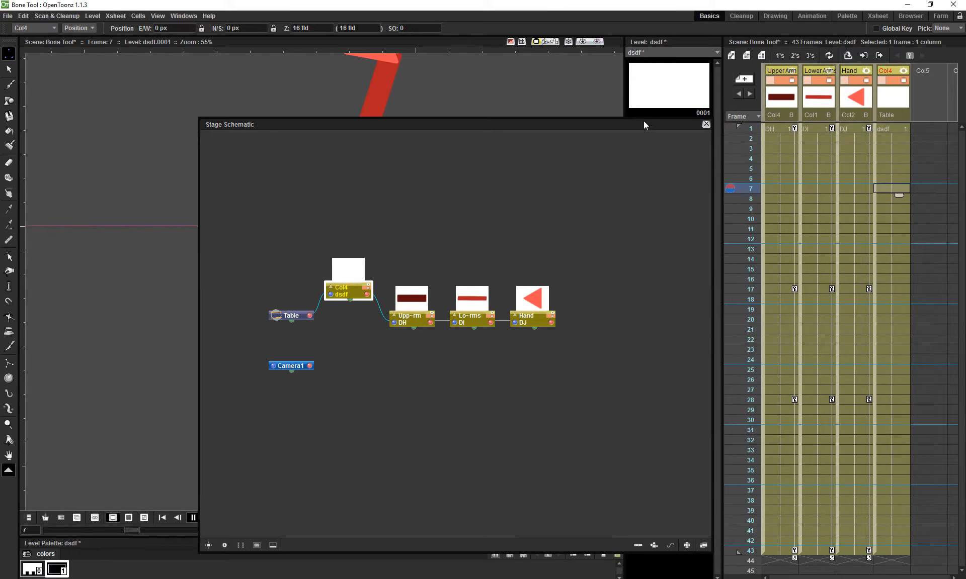
pyautogui.moveTo(669, 127); pyautogui.dragTo(926, 305)
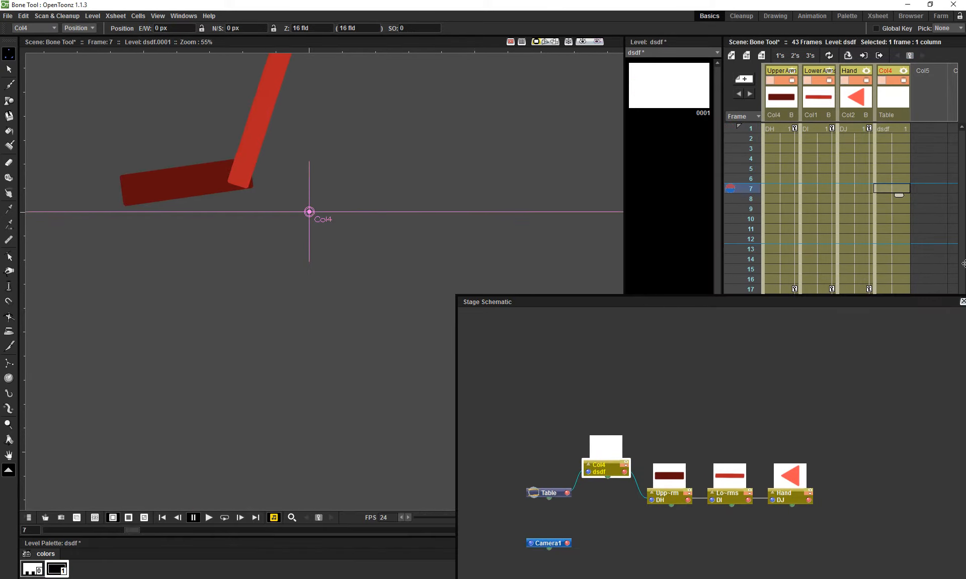
pyautogui.moveTo(342, 215); pyautogui.dragTo(308, 176)
# Move Col4 straight down at frame 27 to about N/S -428.2 px, keying its position
pyautogui.scroll(-4, 886, 249)
pyautogui.click(891, 269)
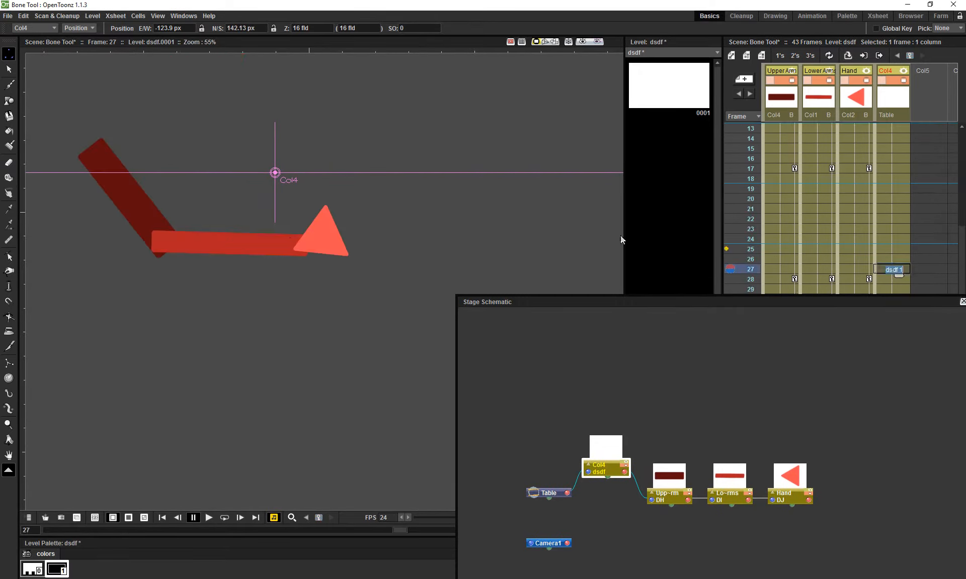
pyautogui.moveTo(126, 191); pyautogui.dragTo(126, 348)
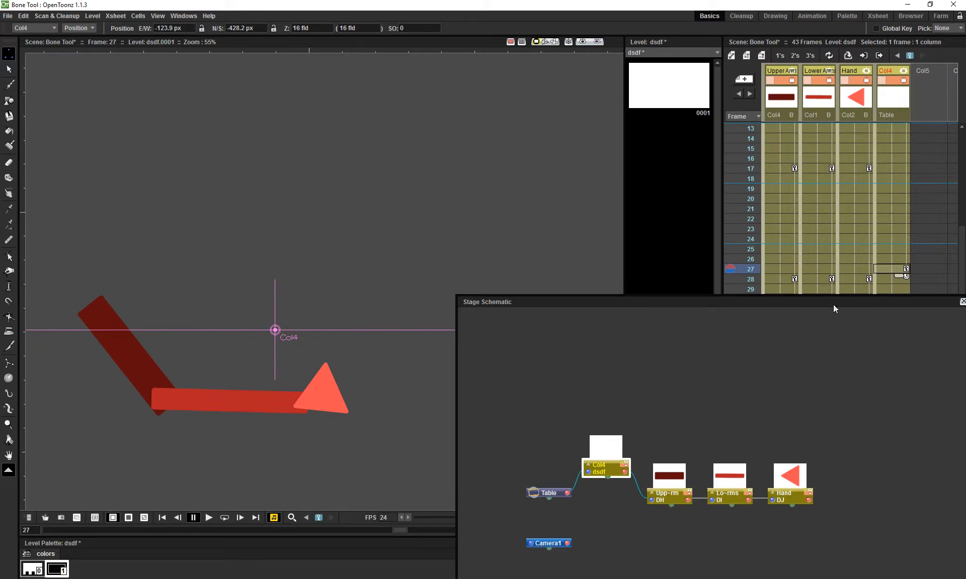
# Move the Stage Schematic out of the way and scrub through the frames to check the arm's motion
pyautogui.moveTo(833, 302); pyautogui.dragTo(853, 438)
pyautogui.scroll(-1, 462, 293)
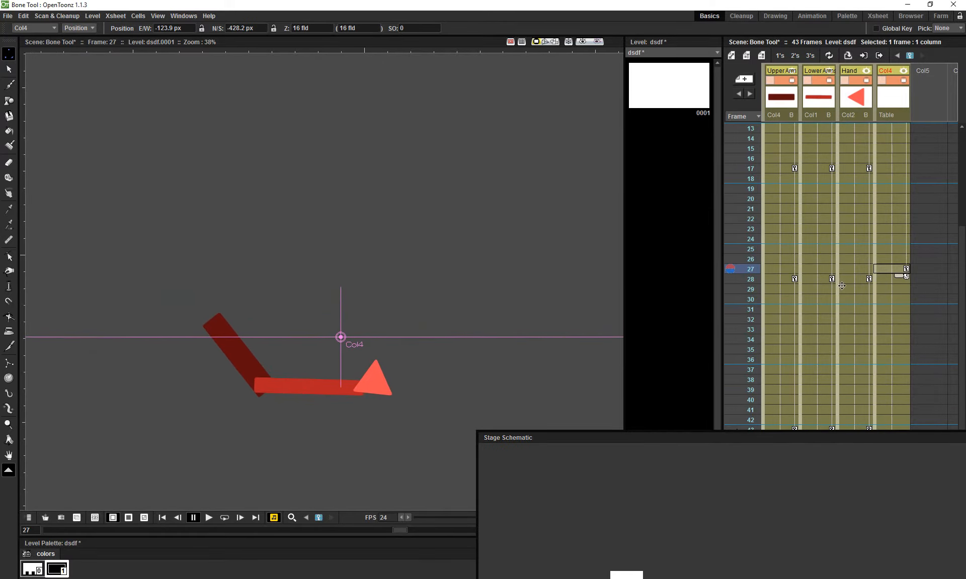
pyautogui.scroll(4, 894, 319)
pyautogui.moveTo(755, 398); pyautogui.dragTo(740, 201)
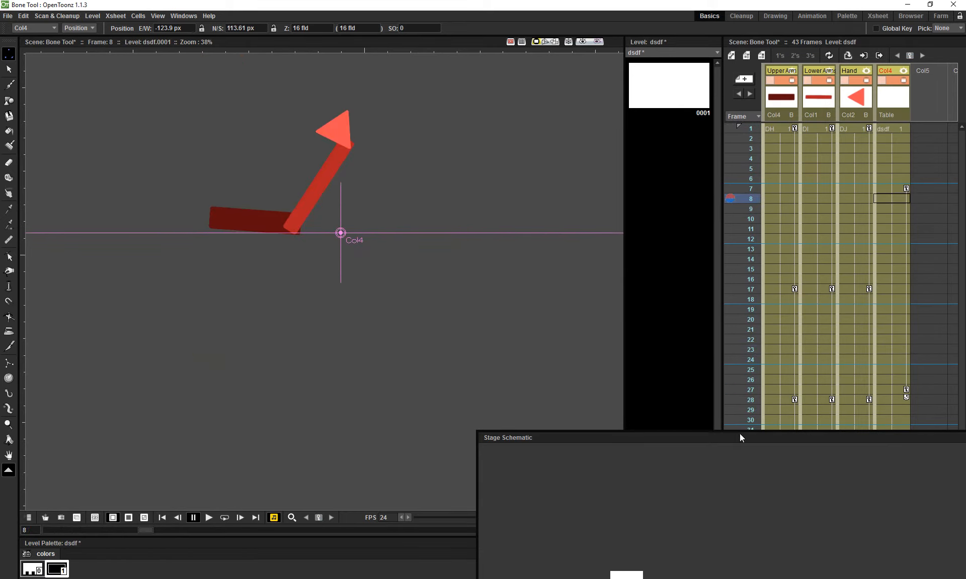
# Bring the Stage Schematic back into view to review the Col4 link, and close it
pyautogui.moveTo(740, 433); pyautogui.dragTo(632, 182)
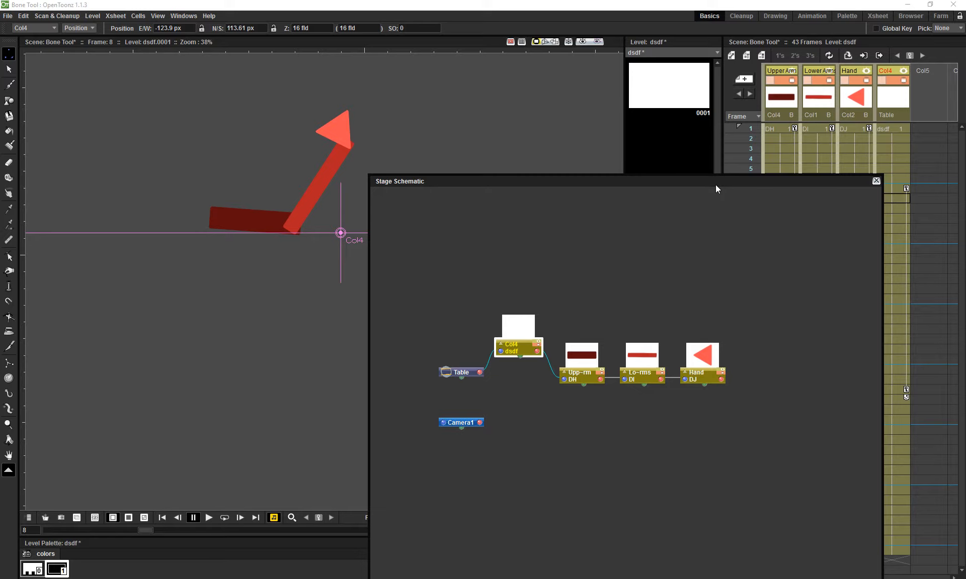
pyautogui.moveTo(716, 184); pyautogui.dragTo(526, 113)
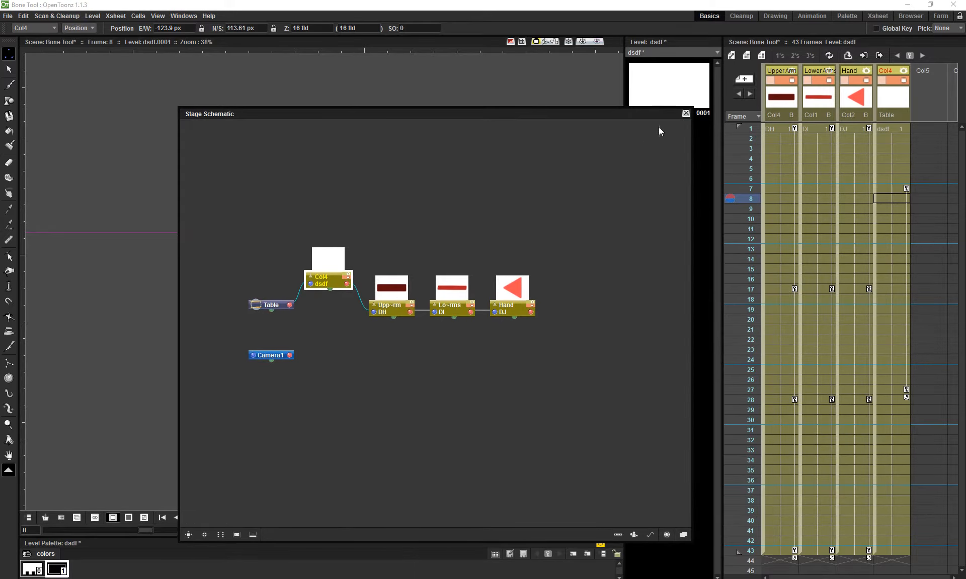
pyautogui.click(686, 114)
# Open the recent scene Solar system Start, discarding the changes to the current scene and loading without saving the modified dsdf level
pyautogui.click(8, 15)
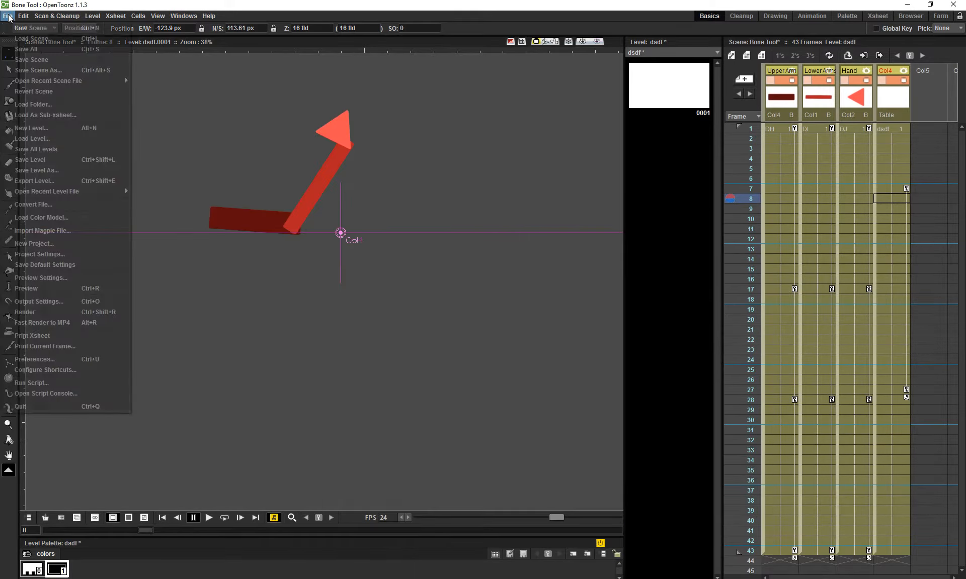
pyautogui.moveTo(91, 78)
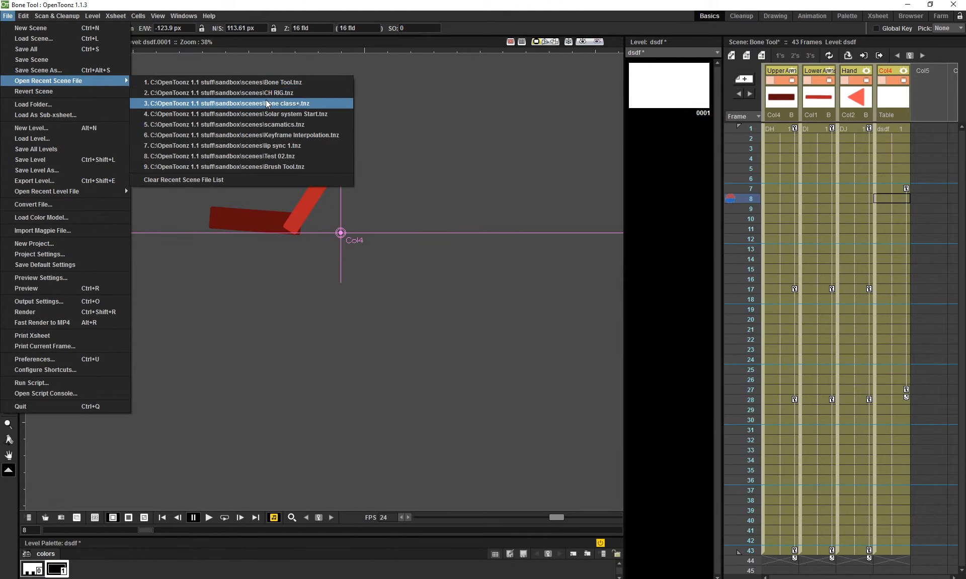
pyautogui.click(298, 113)
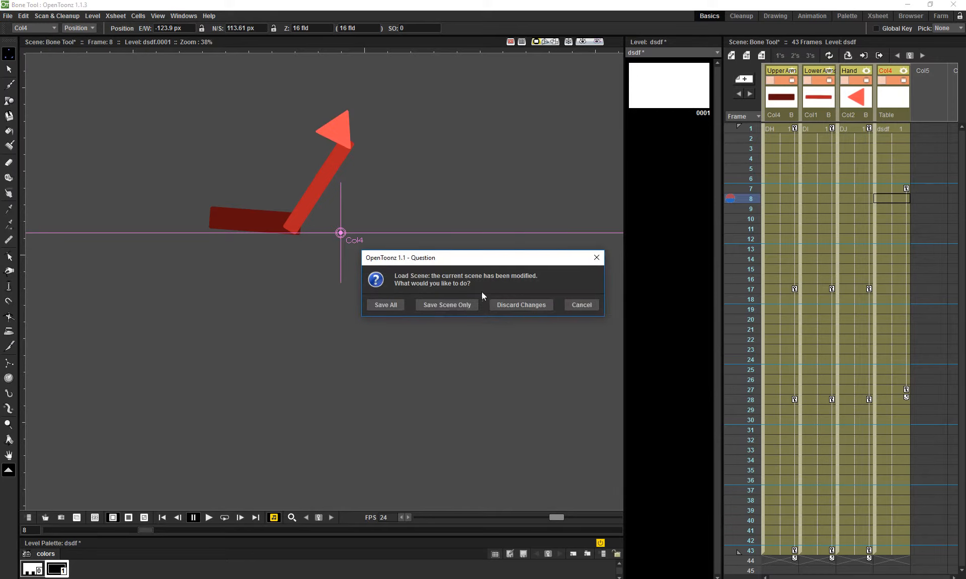
pyautogui.click(517, 307)
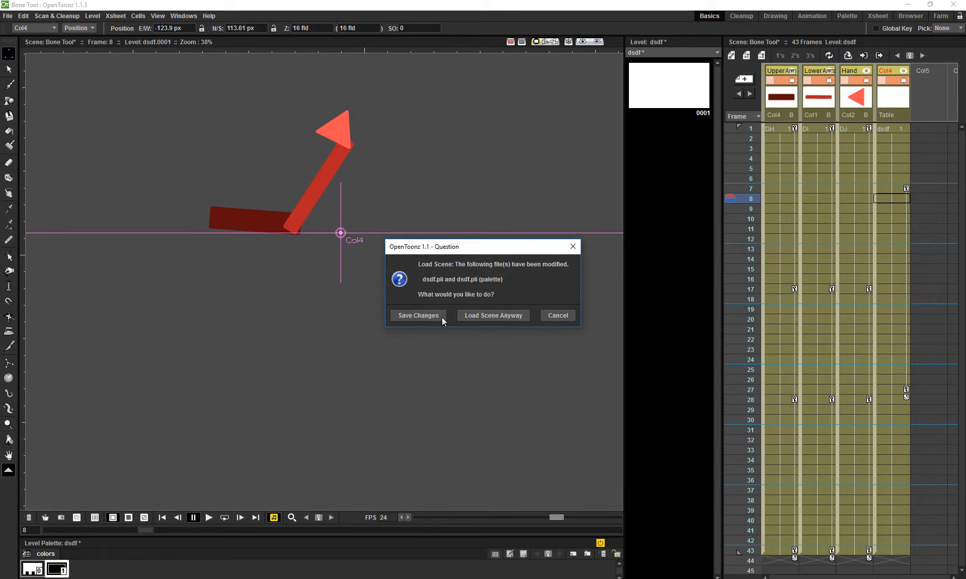
pyautogui.click(502, 319)
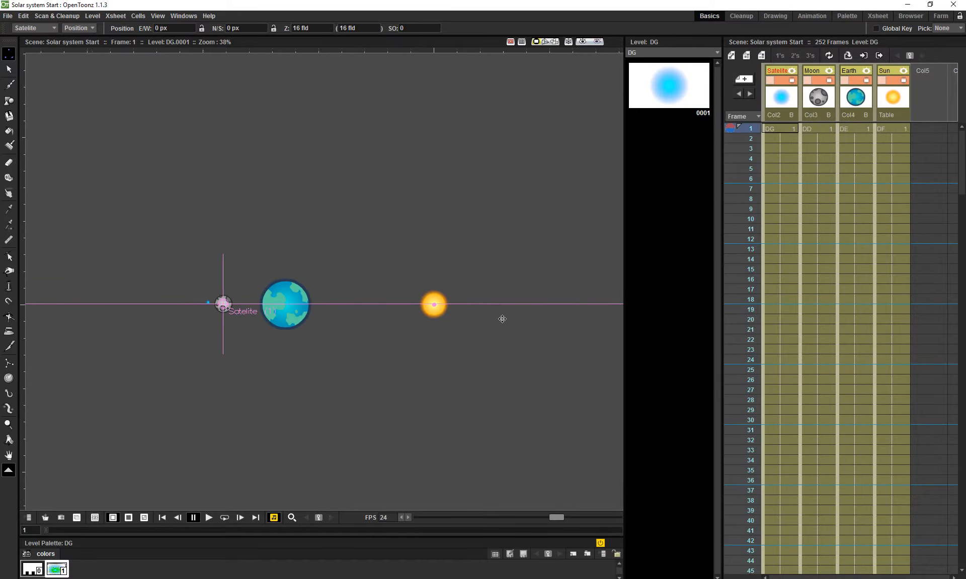
# Examine the satellite, moon, Earth and sun up close and from afar to see how they are arranged around each other
pyautogui.scroll(3, 498, 324)
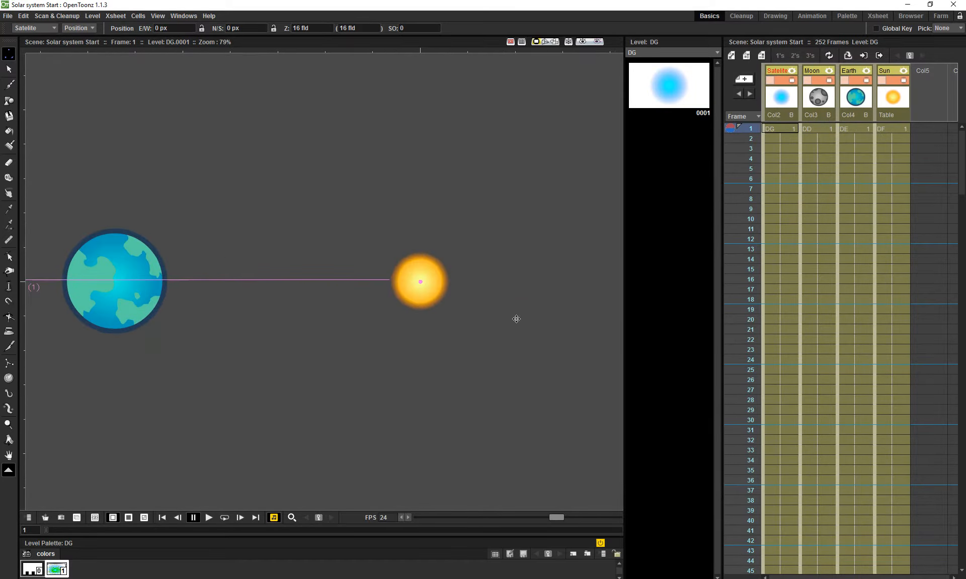
pyautogui.moveTo(482, 327); pyautogui.dragTo(562, 322)
pyautogui.moveTo(445, 313); pyautogui.dragTo(487, 313)
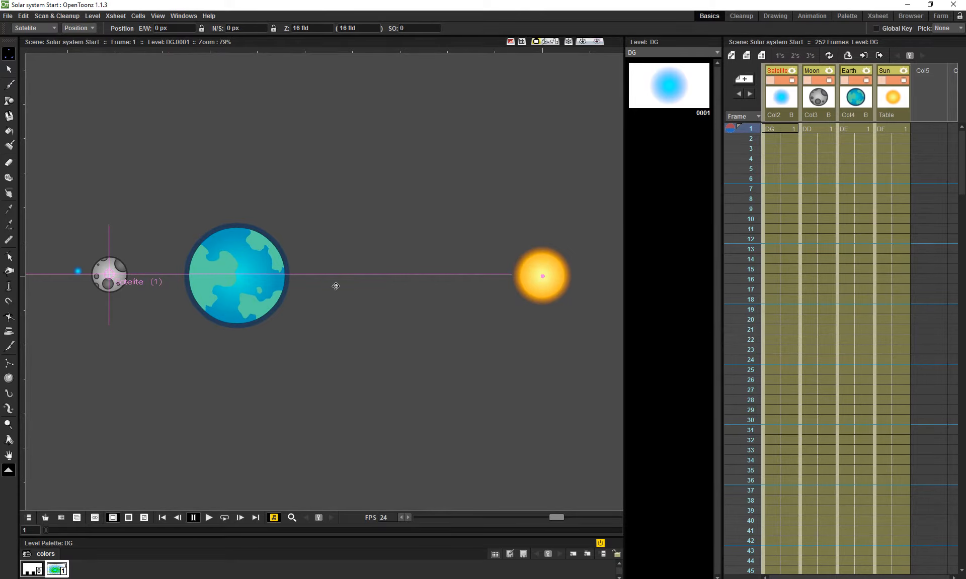
pyautogui.moveTo(226, 281); pyautogui.dragTo(320, 281)
pyautogui.scroll(2, 200, 283)
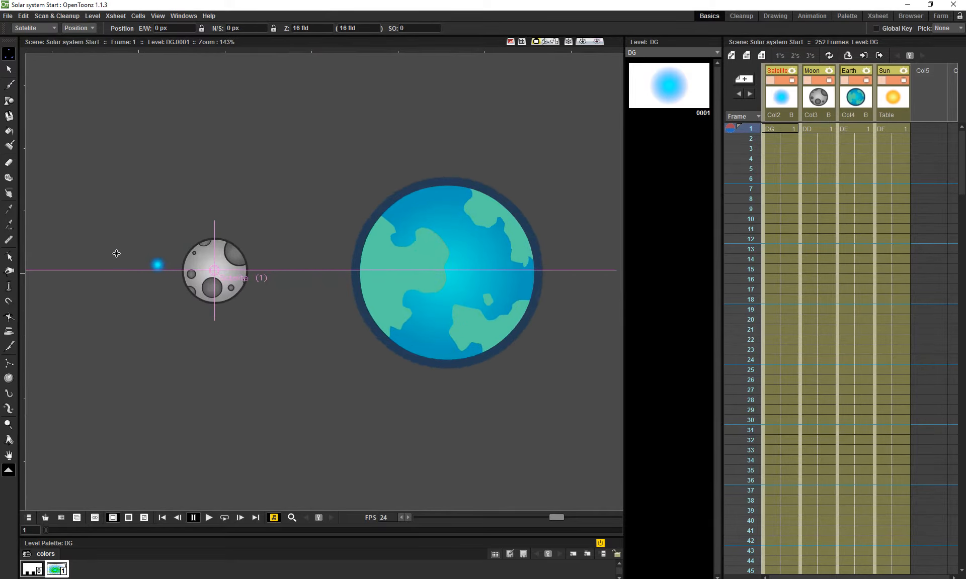
pyautogui.scroll(2, 535, 356)
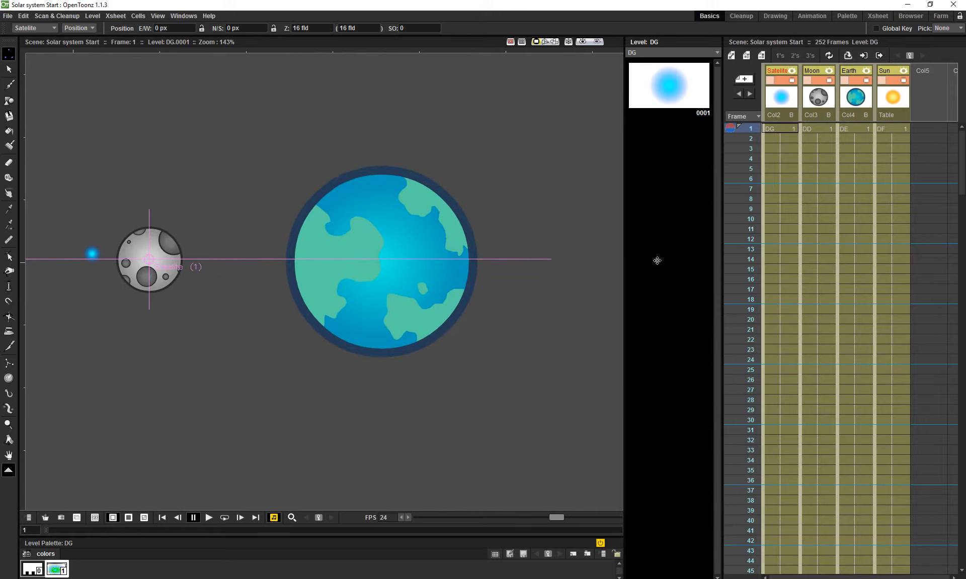
pyautogui.click(772, 128)
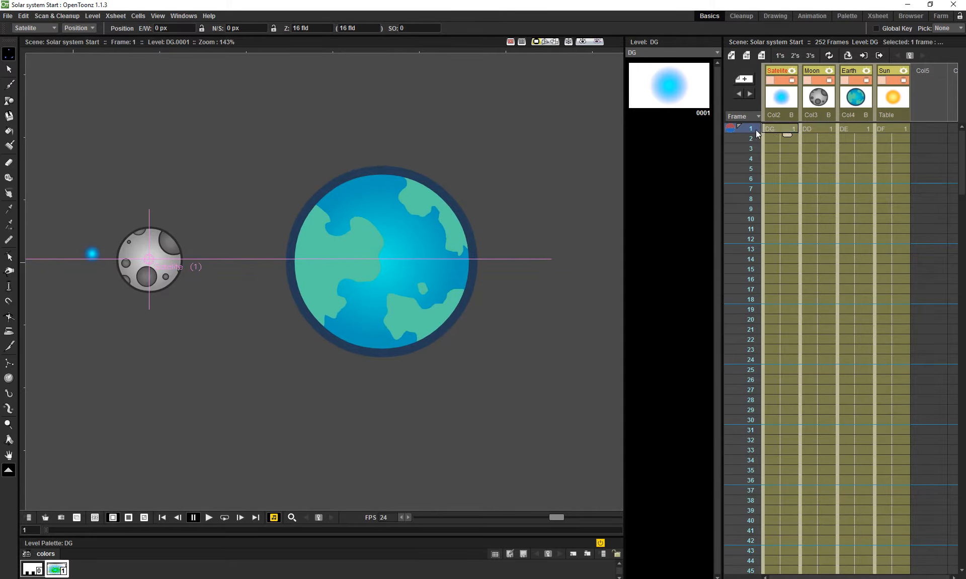
pyautogui.moveTo(231, 261); pyautogui.dragTo(320, 270)
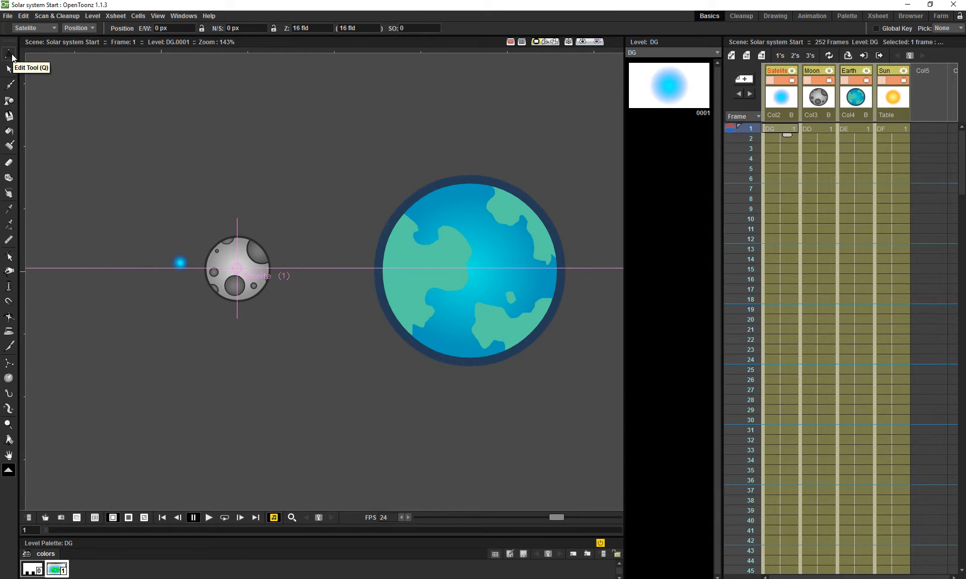
pyautogui.scroll(-4, 319, 284)
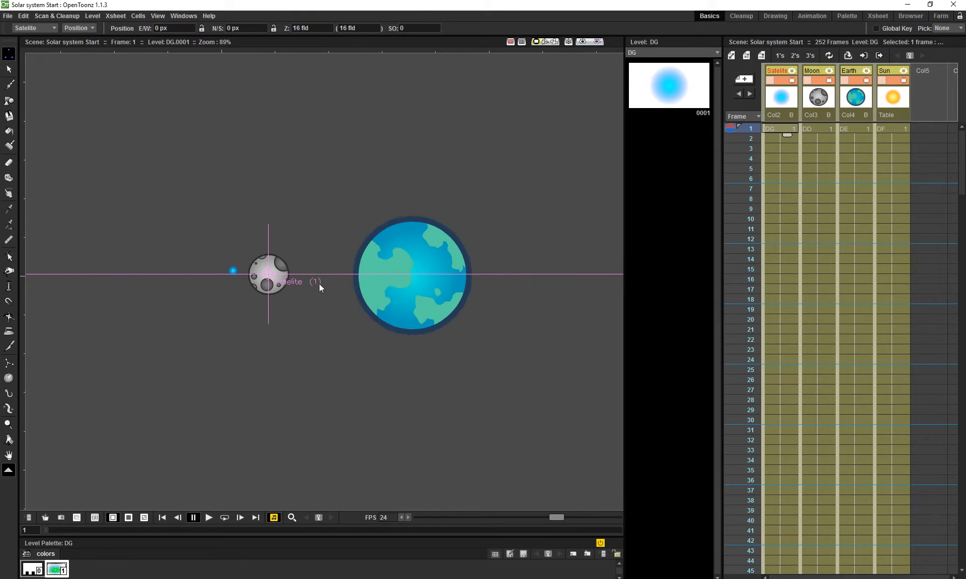
pyautogui.moveTo(503, 298); pyautogui.dragTo(409, 287)
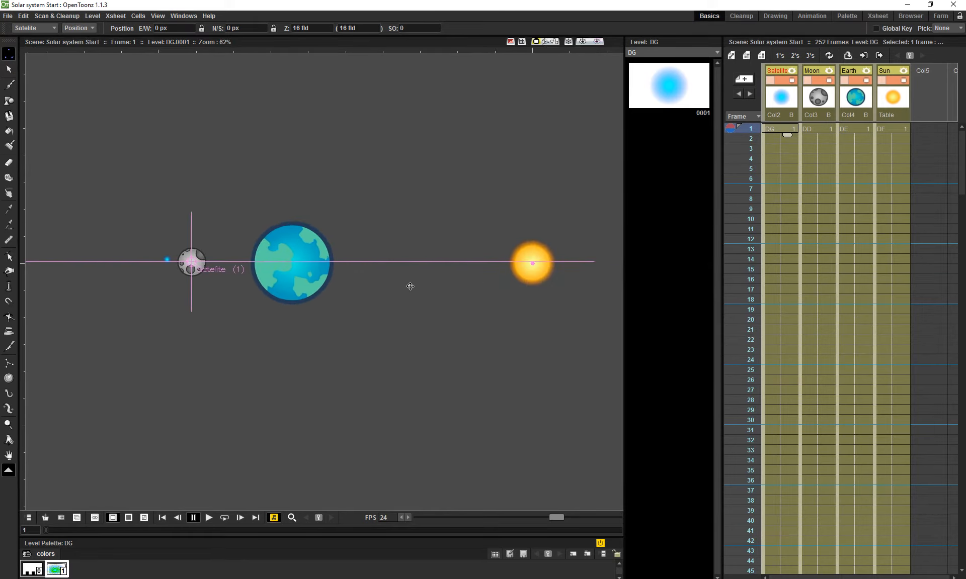
pyautogui.moveTo(280, 301); pyautogui.dragTo(347, 304)
pyautogui.scroll(-2, 408, 315)
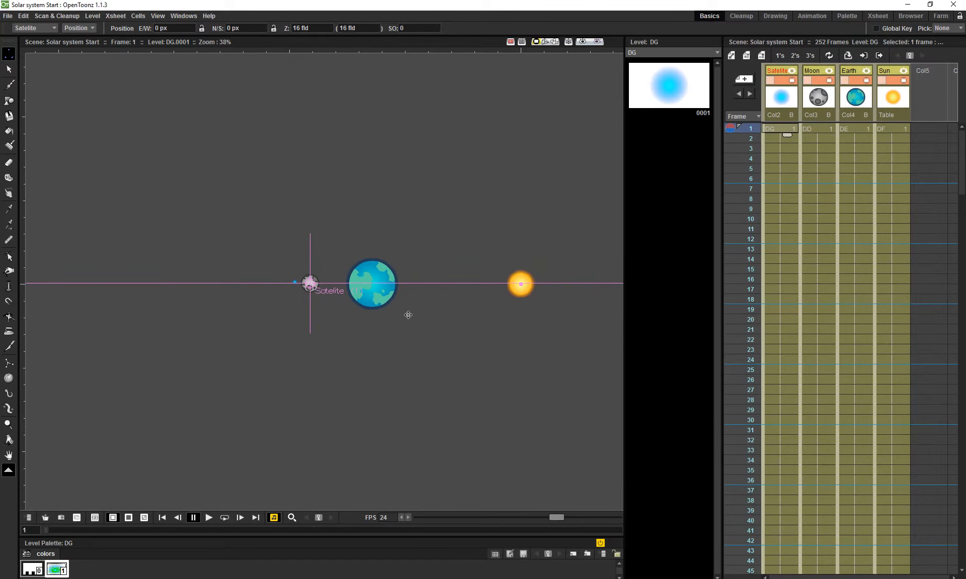
pyautogui.moveTo(528, 360); pyautogui.dragTo(414, 334)
pyautogui.scroll(-2, 412, 334)
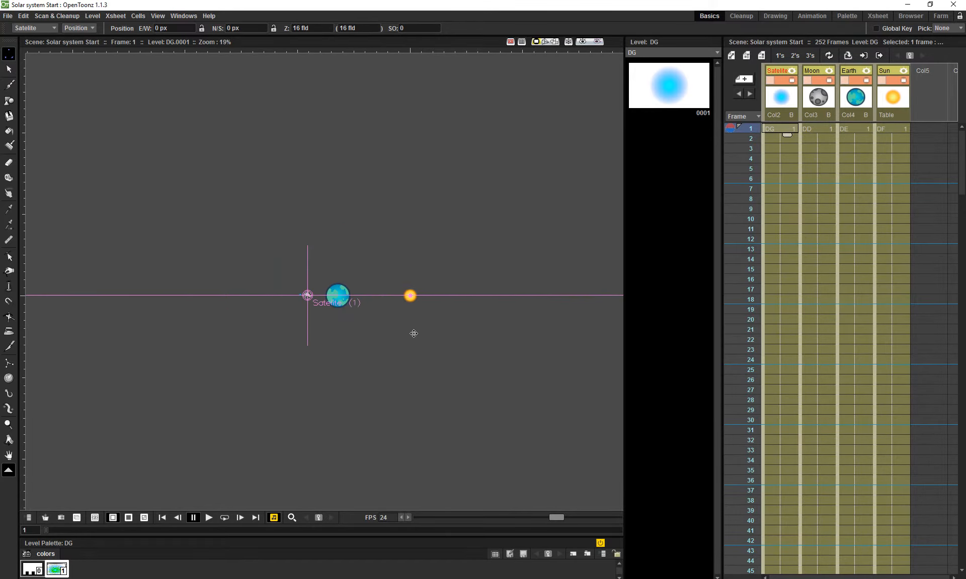
pyautogui.scroll(-4, 356, 336)
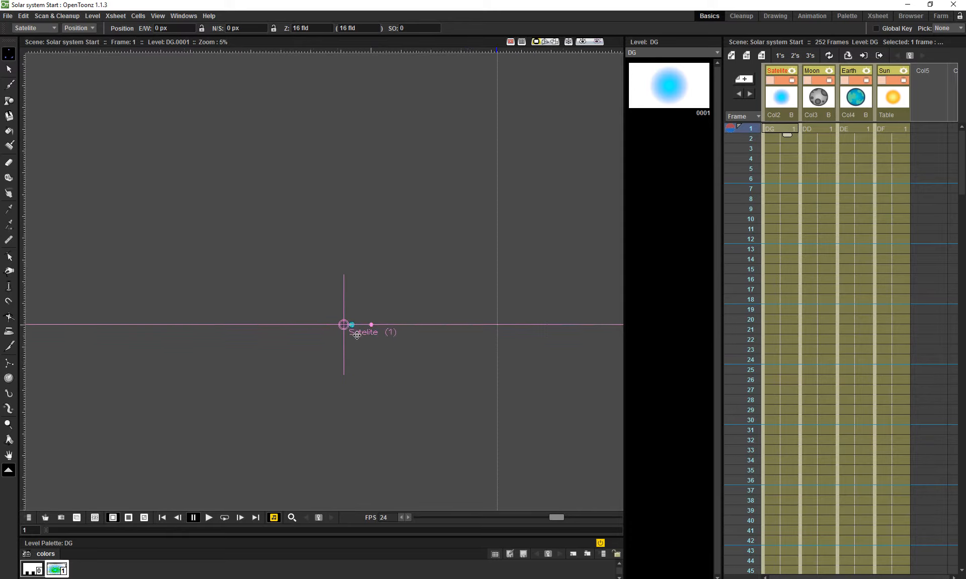
pyautogui.scroll(5, 356, 336)
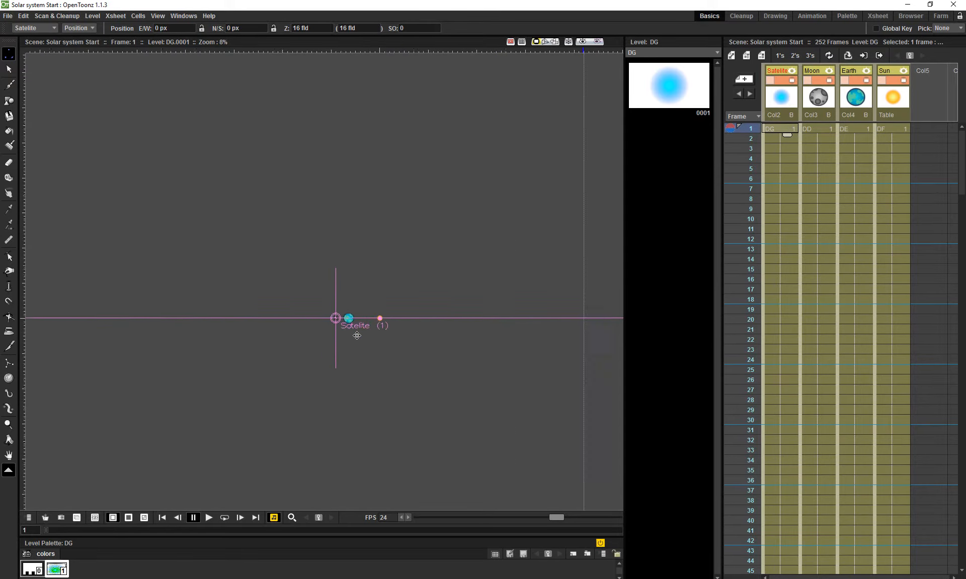
pyautogui.scroll(2, 357, 336)
pyautogui.scroll(5, 281, 287)
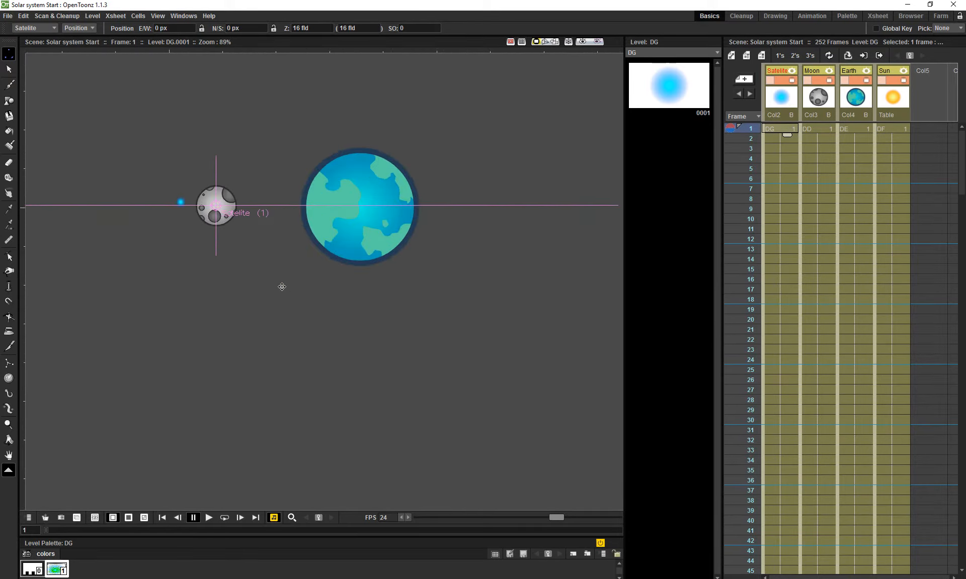
pyautogui.scroll(2, 319, 338)
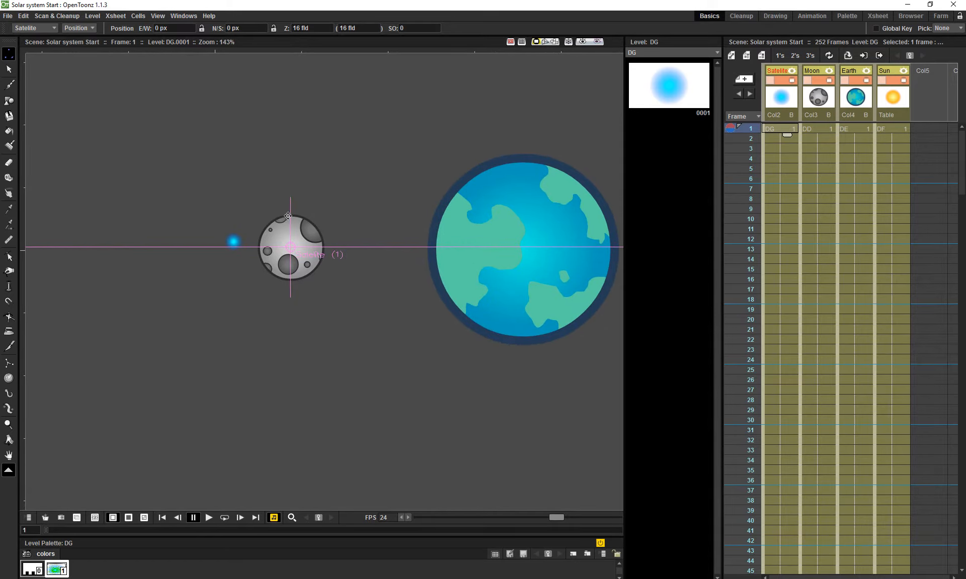
pyautogui.scroll(-1, 403, 317)
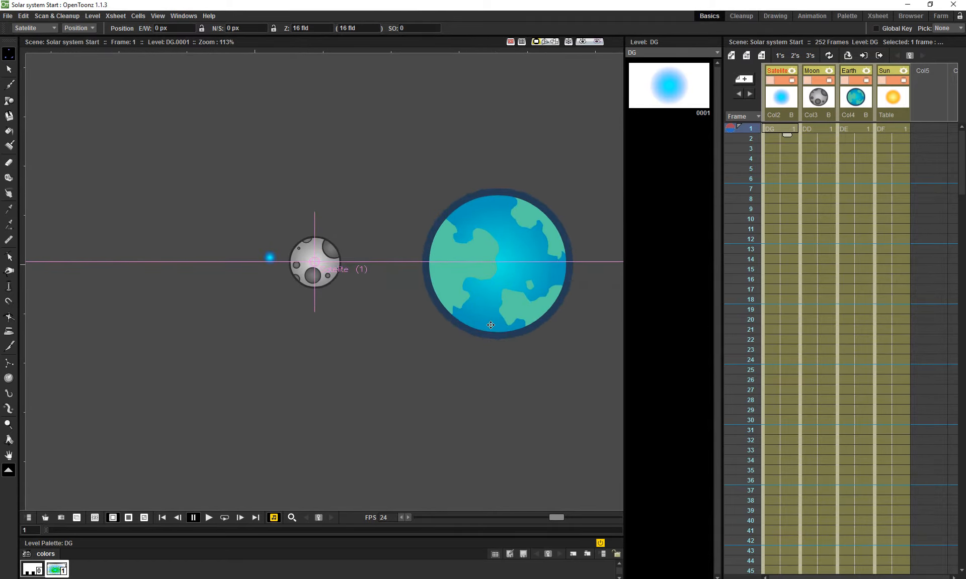
pyautogui.moveTo(514, 328); pyautogui.dragTo(291, 293)
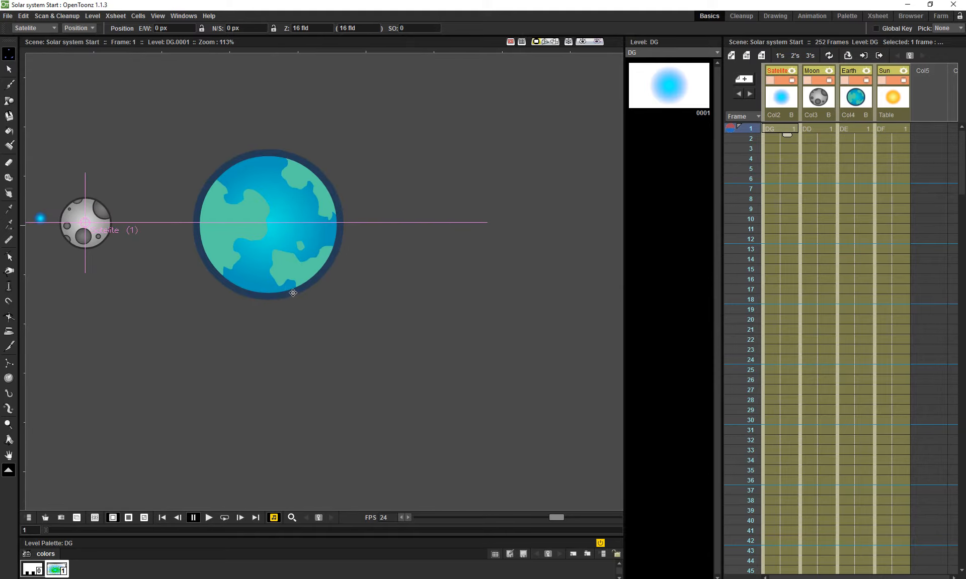
pyautogui.scroll(-3, 316, 334)
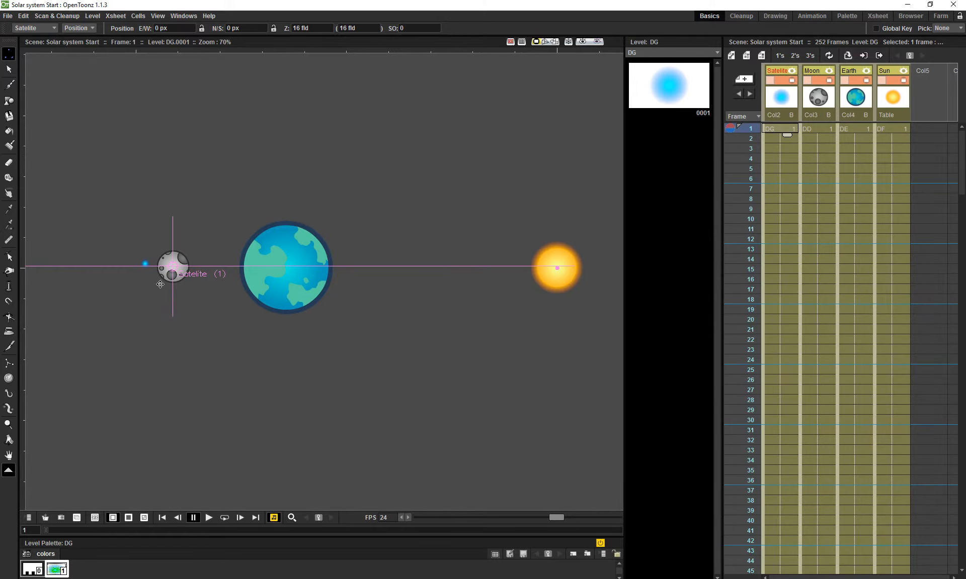
pyautogui.scroll(2, 158, 283)
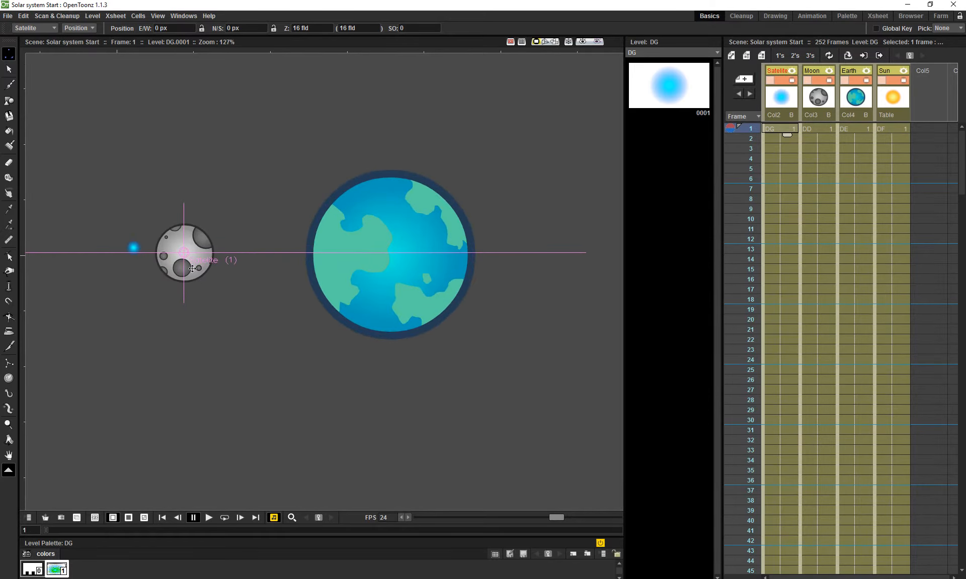
pyautogui.moveTo(290, 308); pyautogui.dragTo(242, 318)
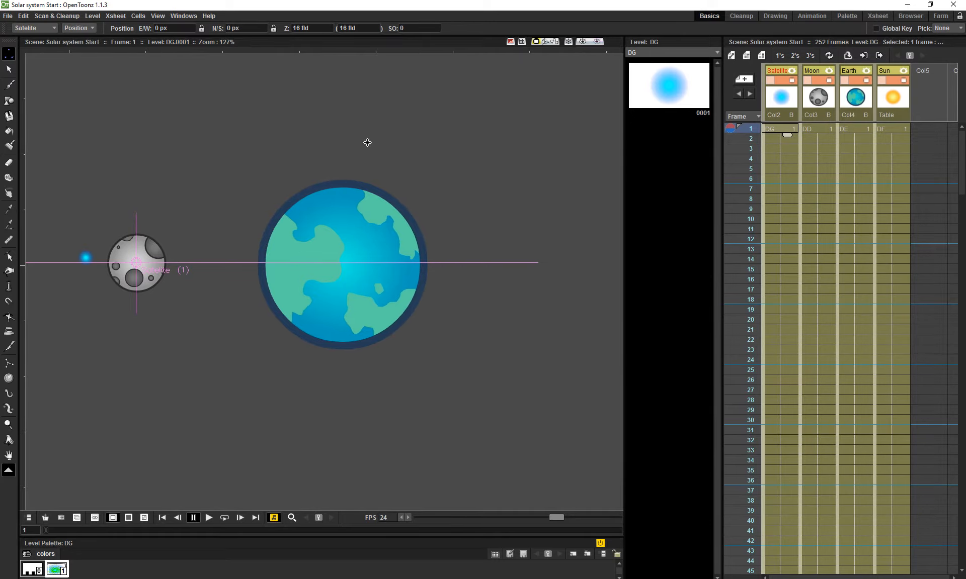
pyautogui.scroll(-3, 401, 353)
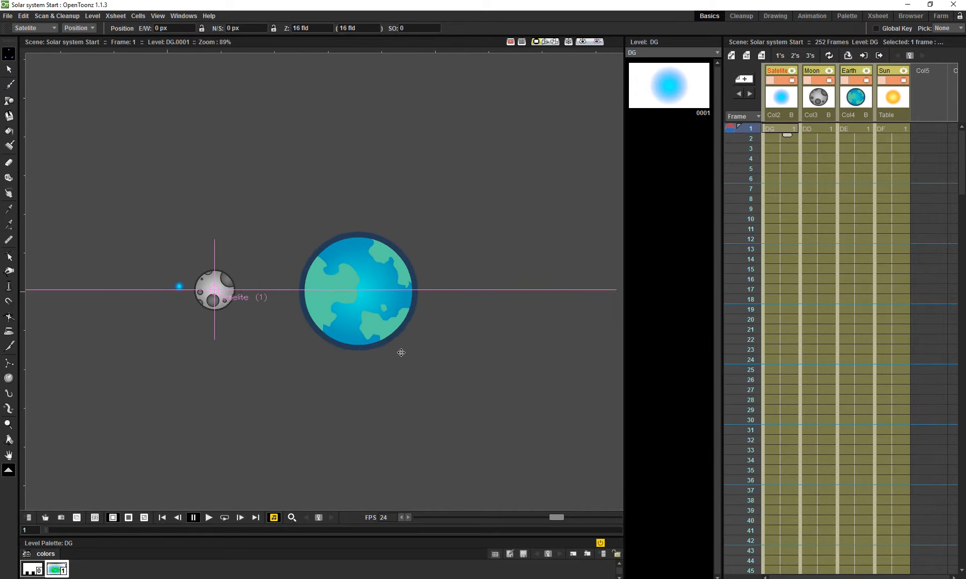
pyautogui.moveTo(489, 364); pyautogui.dragTo(288, 337)
pyautogui.scroll(-4, 288, 337)
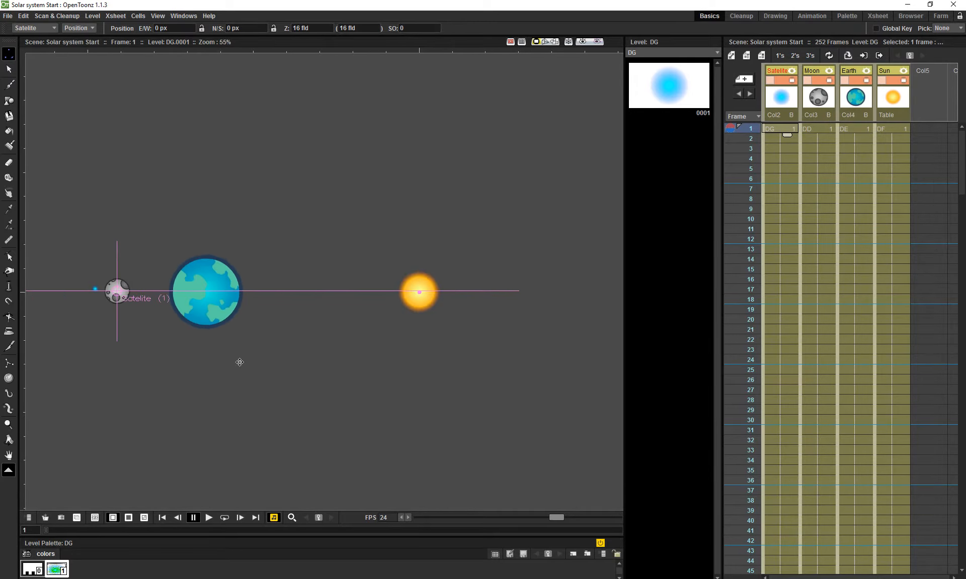
pyautogui.moveTo(284, 402); pyautogui.dragTo(375, 414)
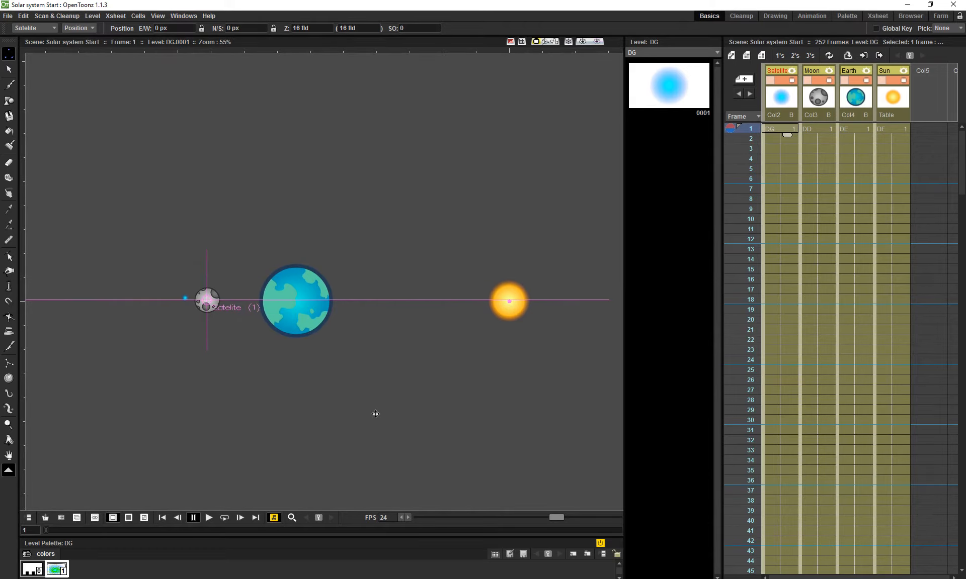
pyautogui.scroll(3, 311, 390)
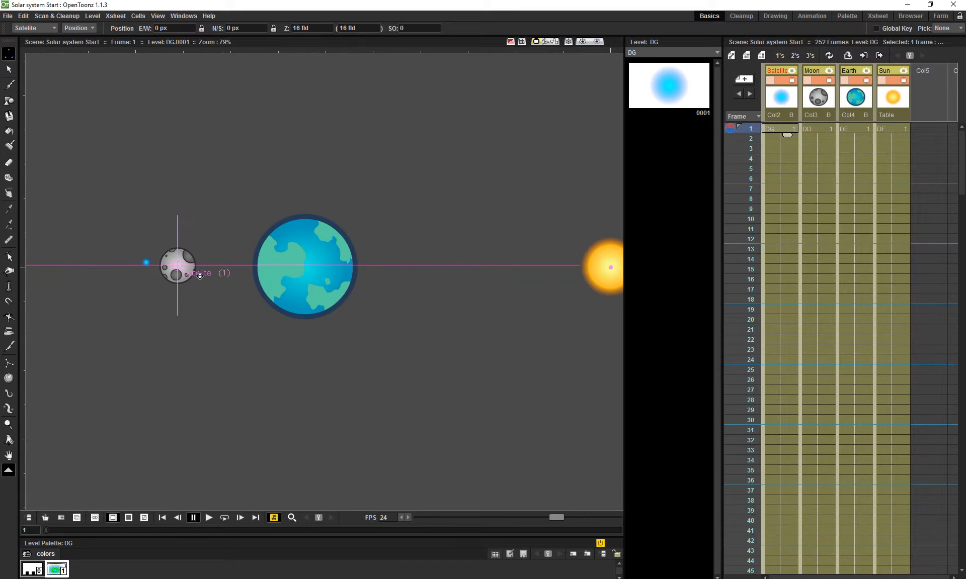
pyautogui.moveTo(199, 299); pyautogui.dragTo(219, 302)
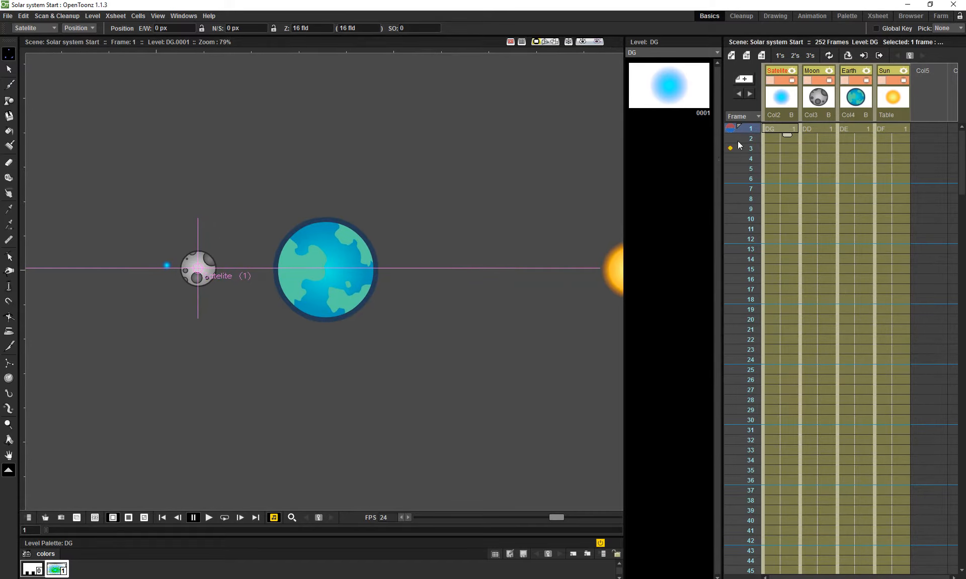
# Check where the pivot points of the Satelite, Moon, Earth and Sun columns sit by selecting each column in turn
pyautogui.click(778, 101)
pyautogui.click(813, 105)
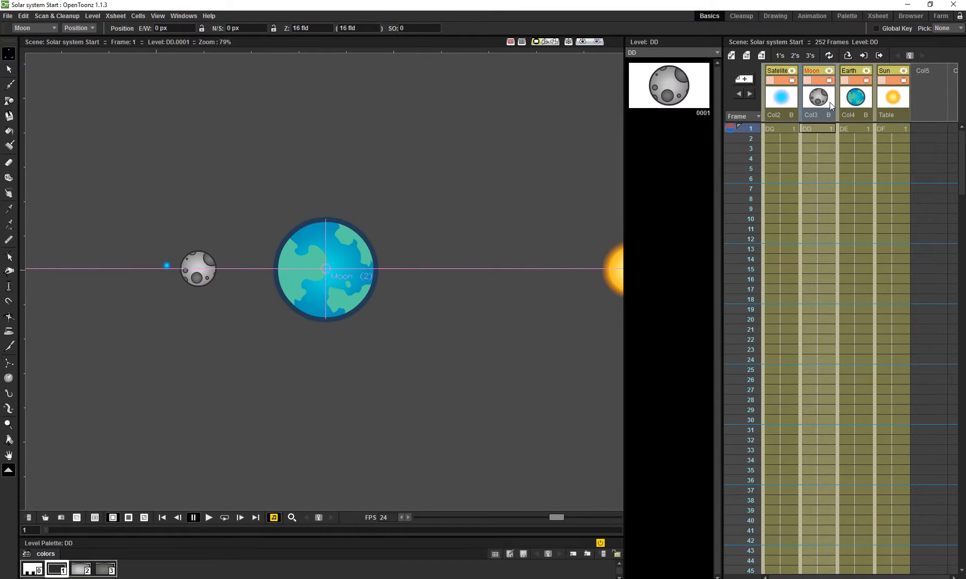
pyautogui.click(855, 99)
pyautogui.moveTo(415, 300); pyautogui.dragTo(287, 276)
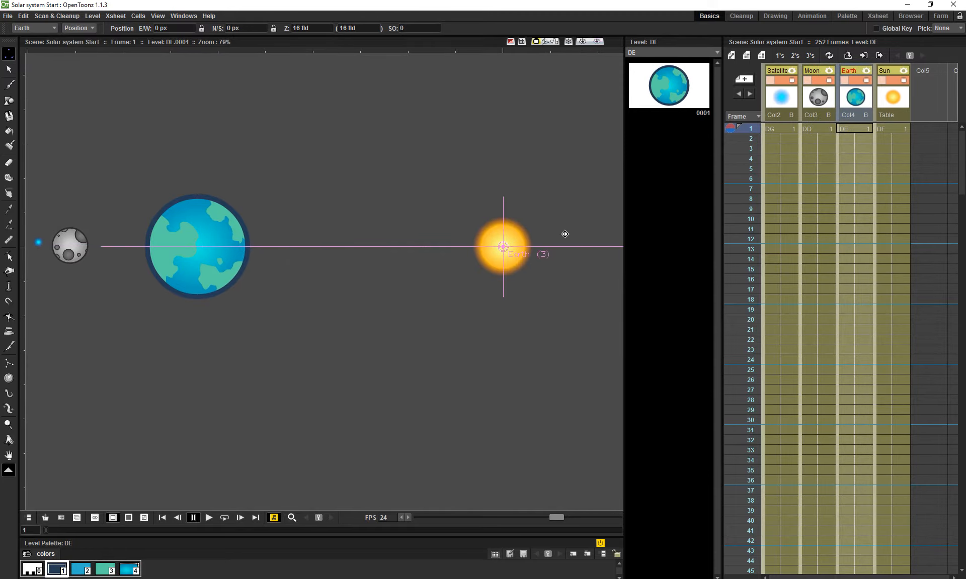
pyautogui.click(879, 103)
# Switch the Satelite column to Rotation editing and set a keyframe for it at frame 1
pyautogui.click(785, 110)
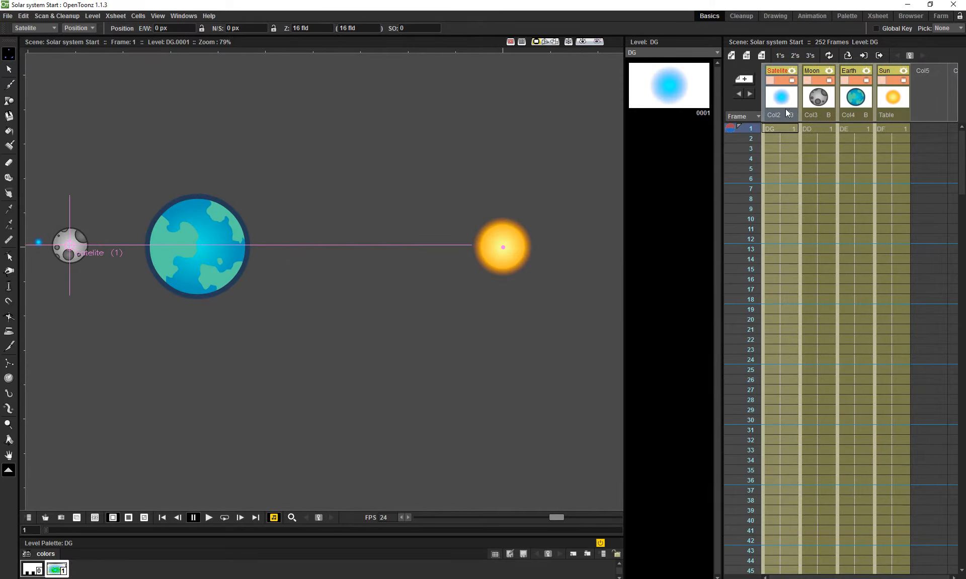
pyautogui.moveTo(194, 350); pyautogui.dragTo(253, 367)
pyautogui.scroll(2, 235, 375)
pyautogui.scroll(1, 234, 376)
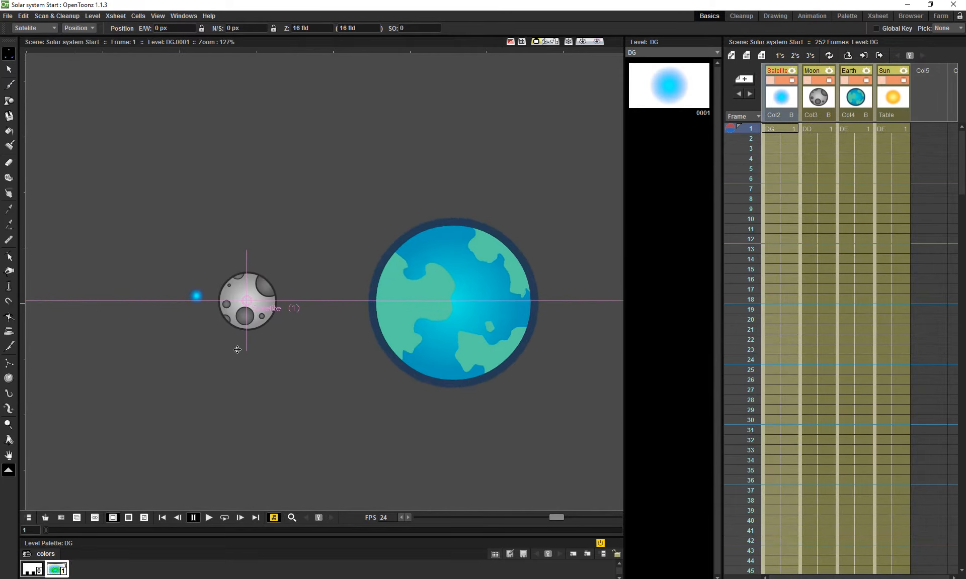
pyautogui.click(72, 29)
pyautogui.click(74, 45)
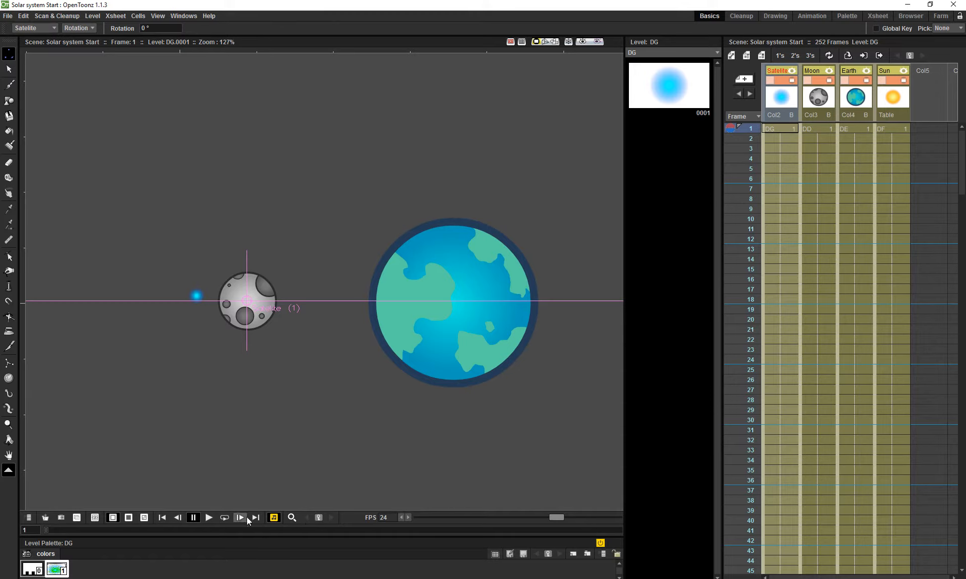
pyautogui.click(317, 517)
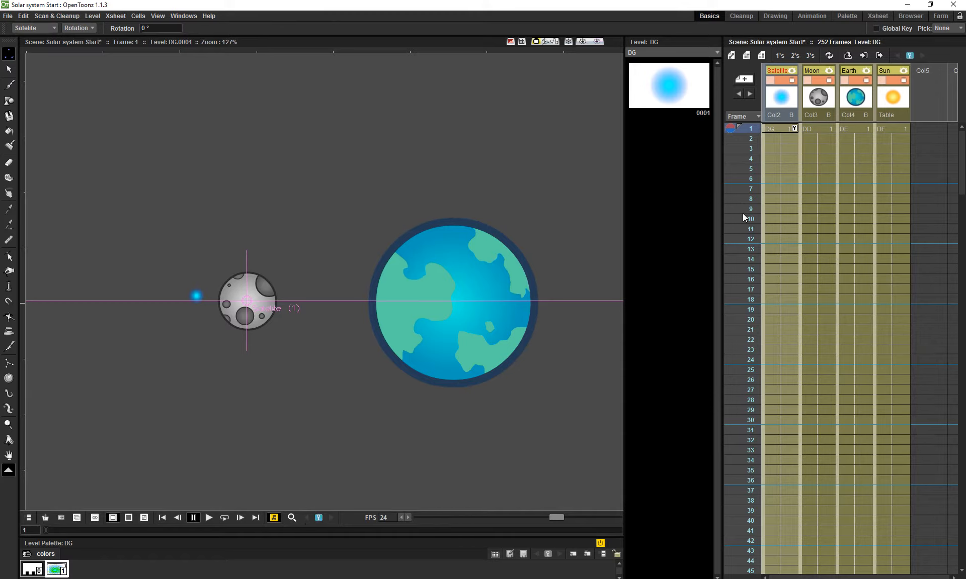
# Set the Satelite column's rotation to 359° at frame 12
pyautogui.click(768, 240)
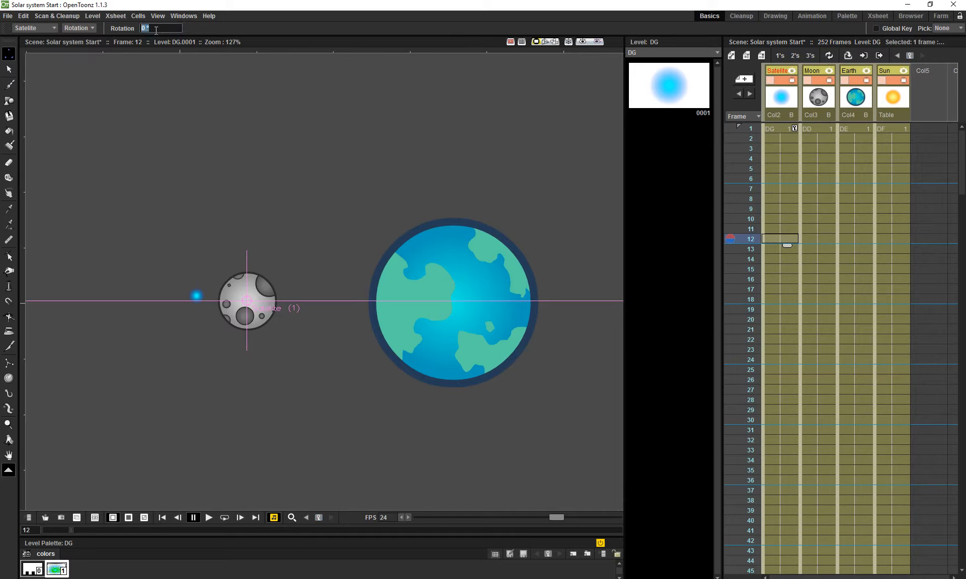
pyautogui.write('359')
pyautogui.press('Return')
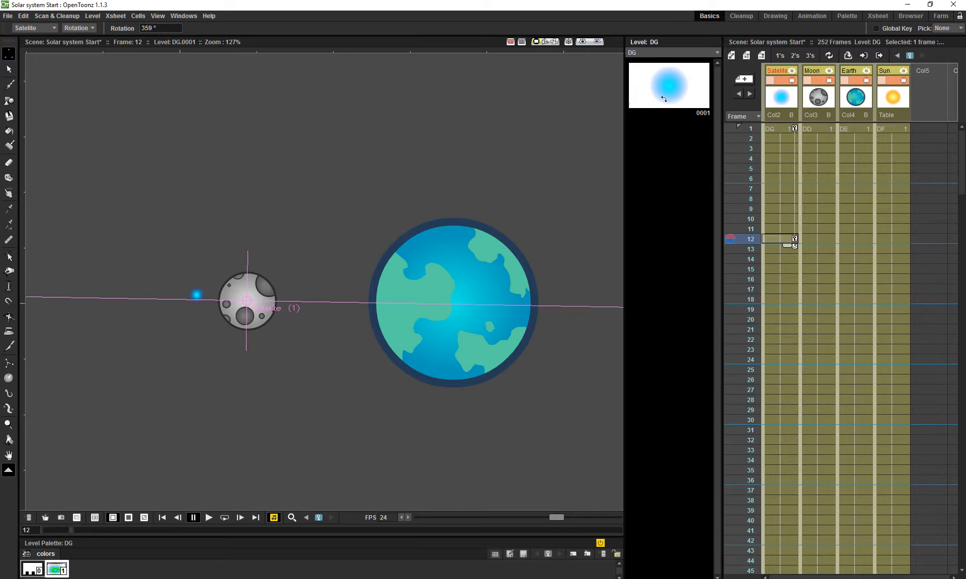
# Play the animation from frame 1 to check the satellite's single turn around the moon
pyautogui.click(749, 129)
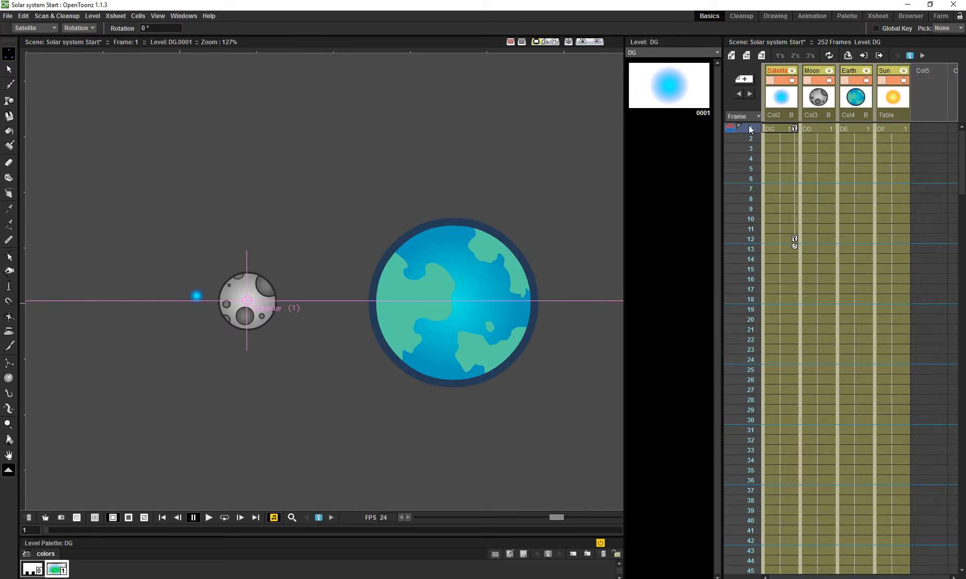
pyautogui.moveTo(753, 131)
pyautogui.mouseDown()
pyautogui.moveTo(756, 225)
pyautogui.moveTo(747, 119)
pyautogui.mouseUp()
pyautogui.press('p')
pyautogui.click(747, 128)
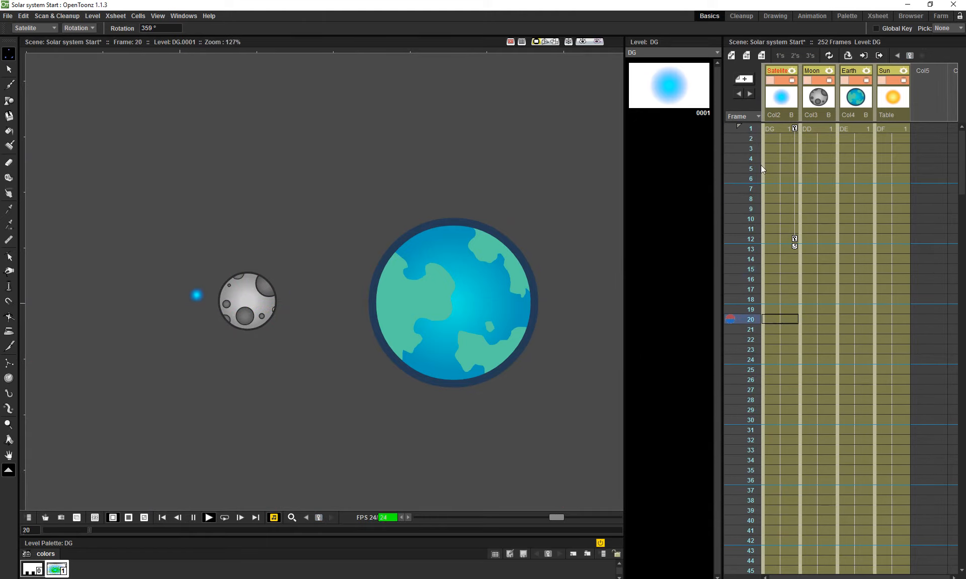
pyautogui.press('p')
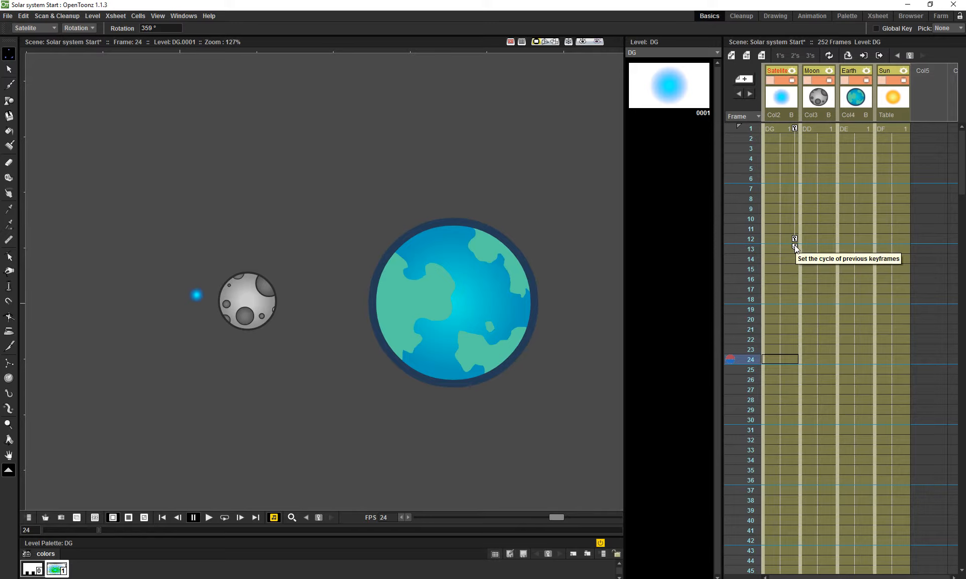
# Turn on the cycle of the Satelite column's previous keyframes and play the scene from frame 1
pyautogui.click(795, 247)
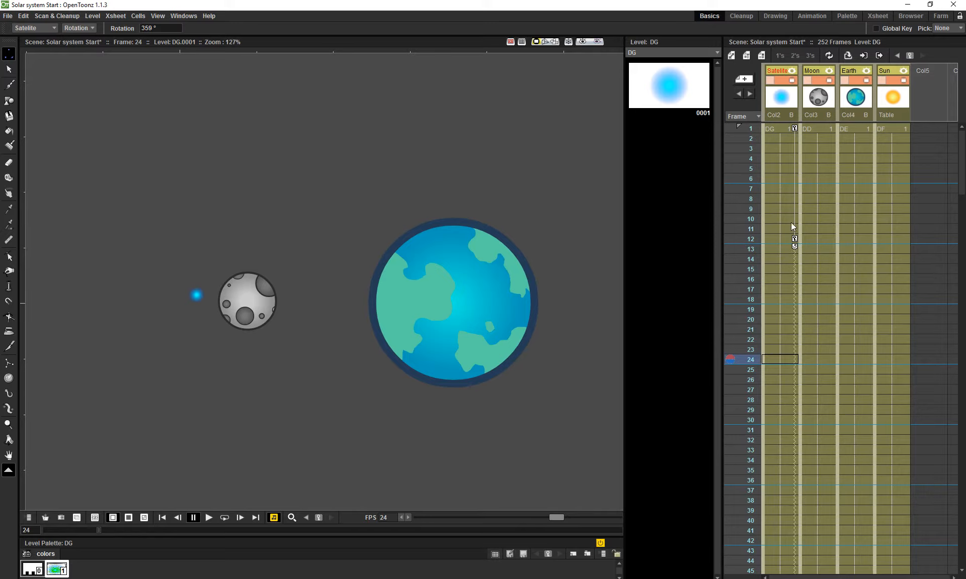
pyautogui.click(749, 132)
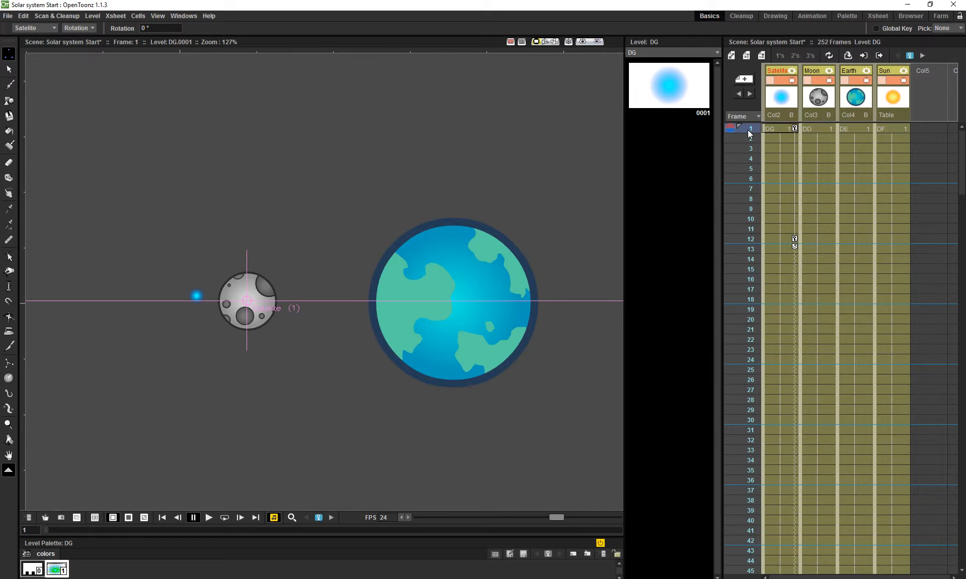
pyautogui.press('p')
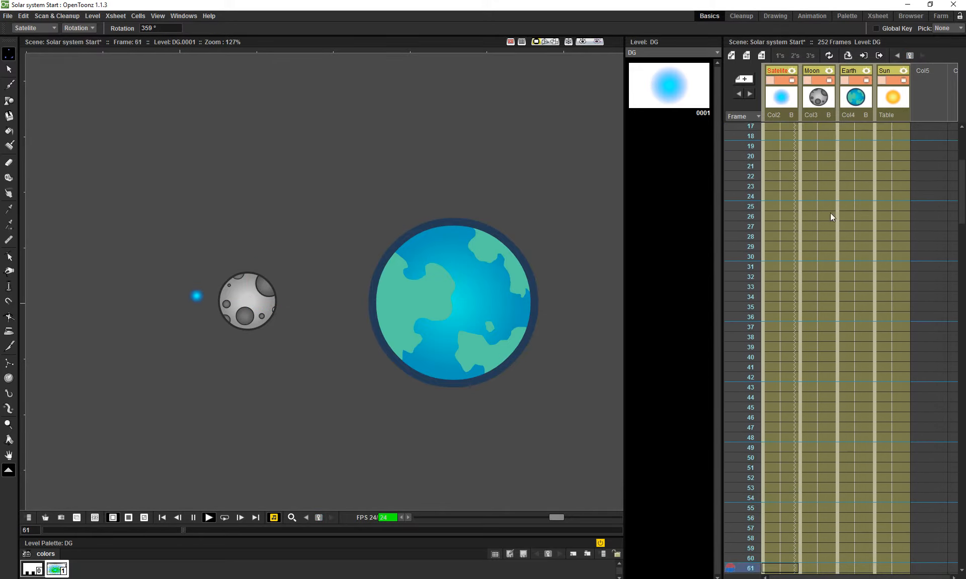
pyautogui.press('p')
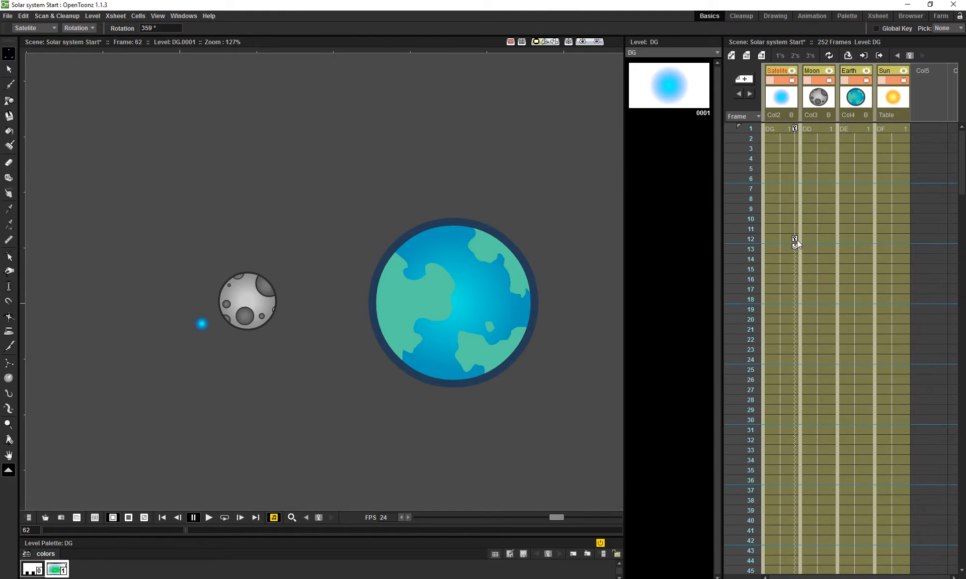
# Inspect the Satelite column's Rotation channel in the Function Editor, checking its interpolation type and its function curve
pyautogui.click(795, 239)
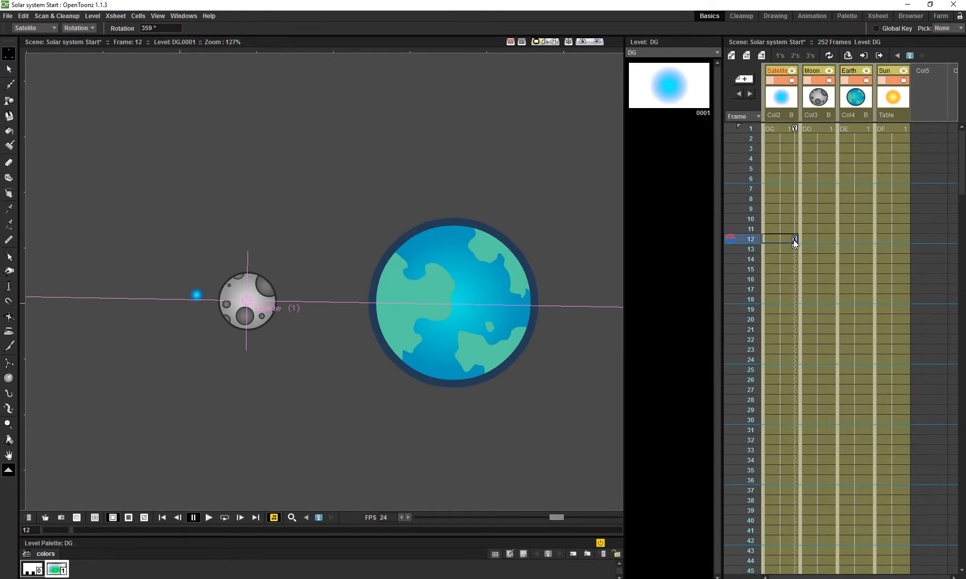
pyautogui.doubleClick(793, 240)
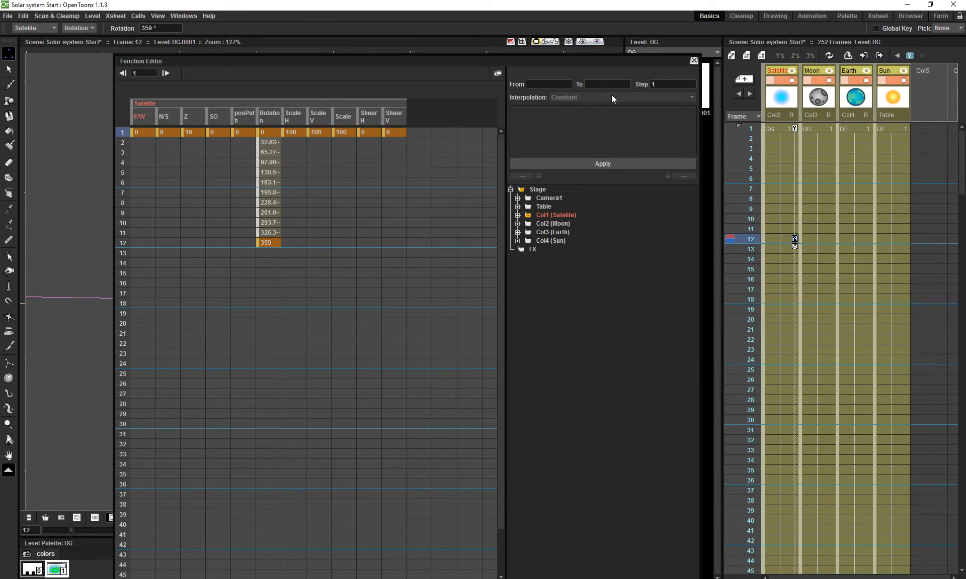
pyautogui.click(267, 116)
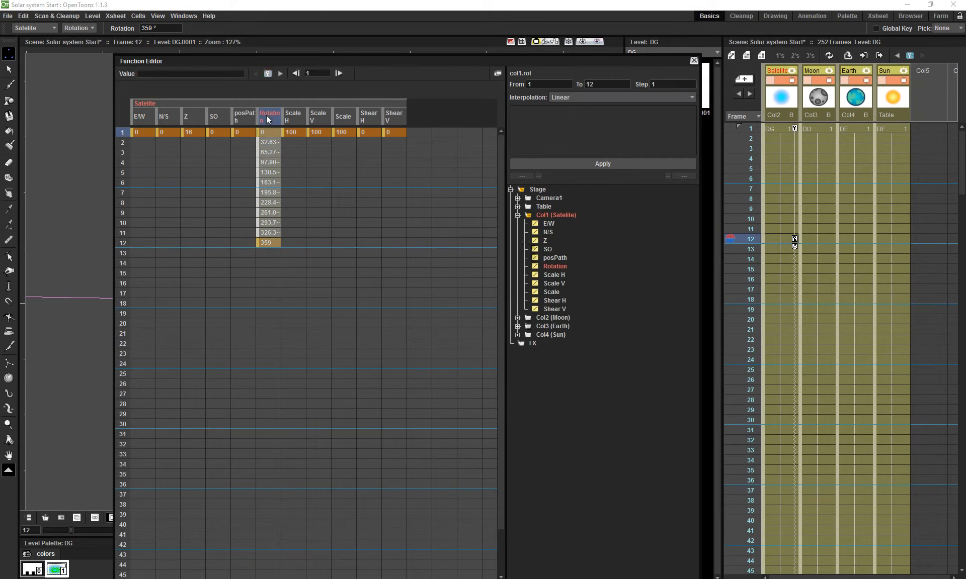
pyautogui.click(581, 98)
pyautogui.click(581, 98)
pyautogui.click(498, 73)
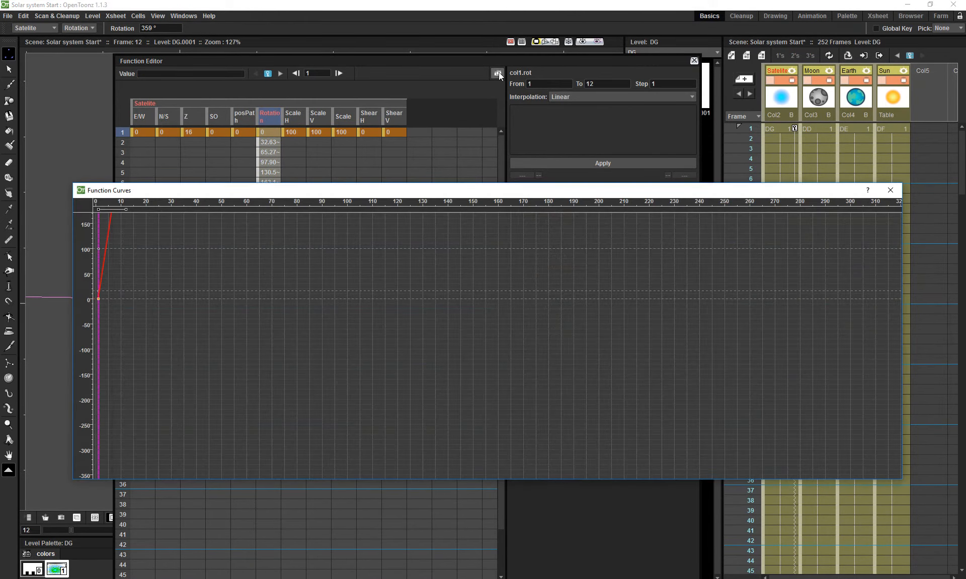
pyautogui.moveTo(482, 431); pyautogui.dragTo(571, 461)
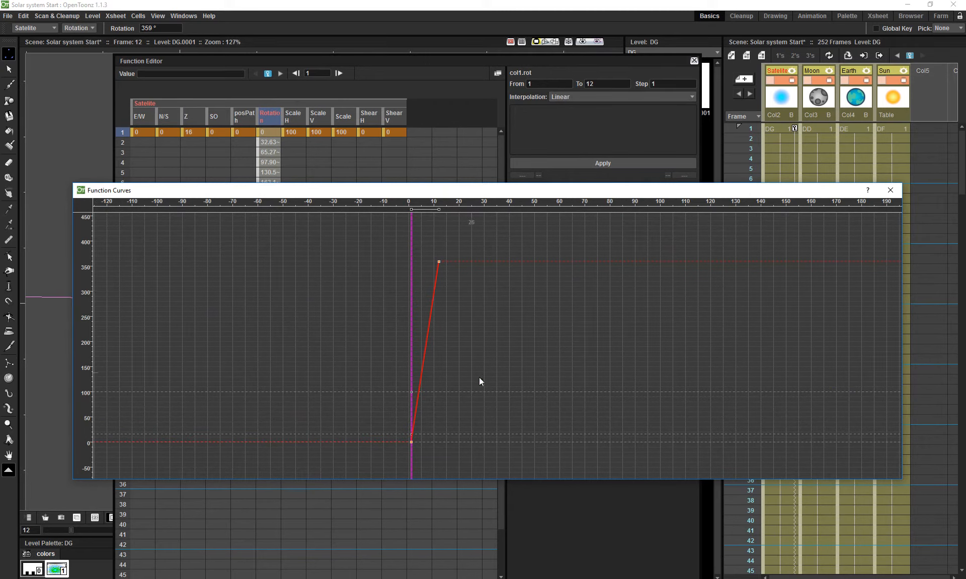
pyautogui.click(891, 195)
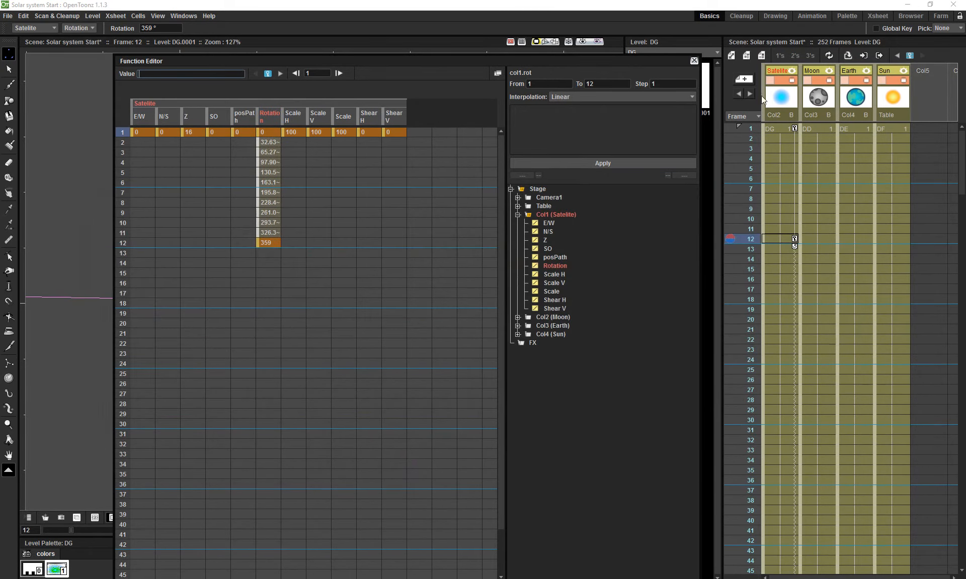
pyautogui.click(694, 61)
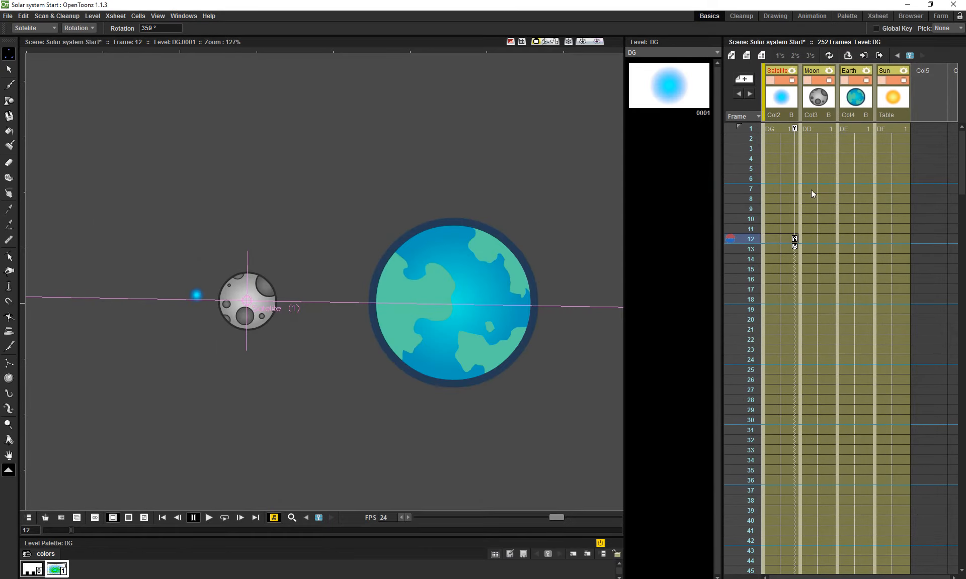
# Play the cycled satellite rotation from frame 1 twice, viewing it closer the second time
pyautogui.click(751, 132)
pyautogui.press('p')
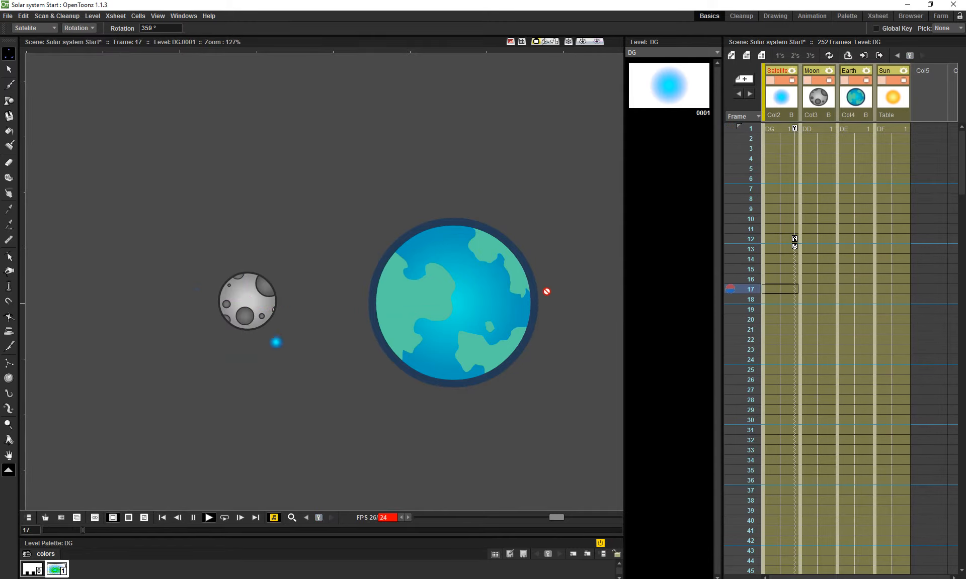
pyautogui.press('p')
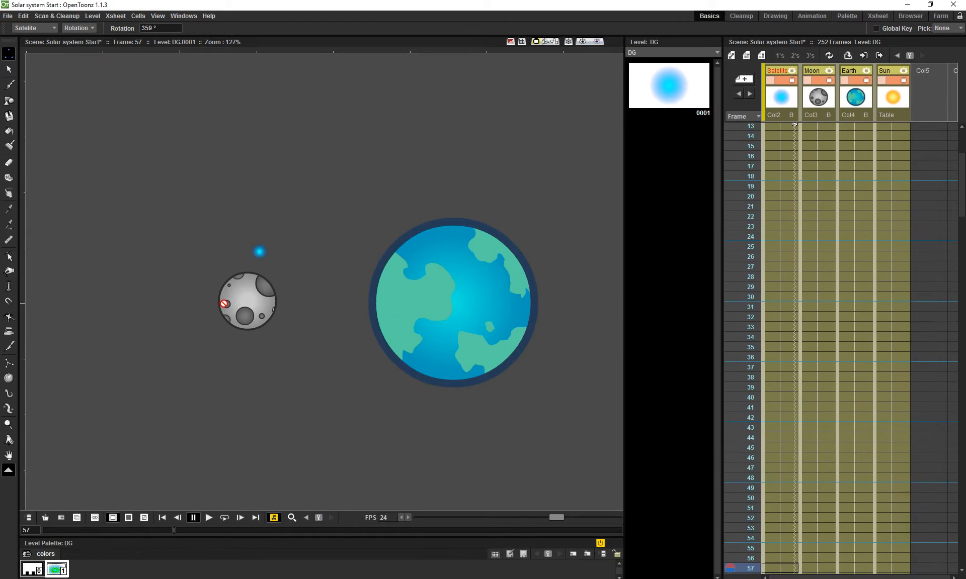
pyautogui.scroll(2, 222, 304)
pyautogui.scroll(4, 800, 301)
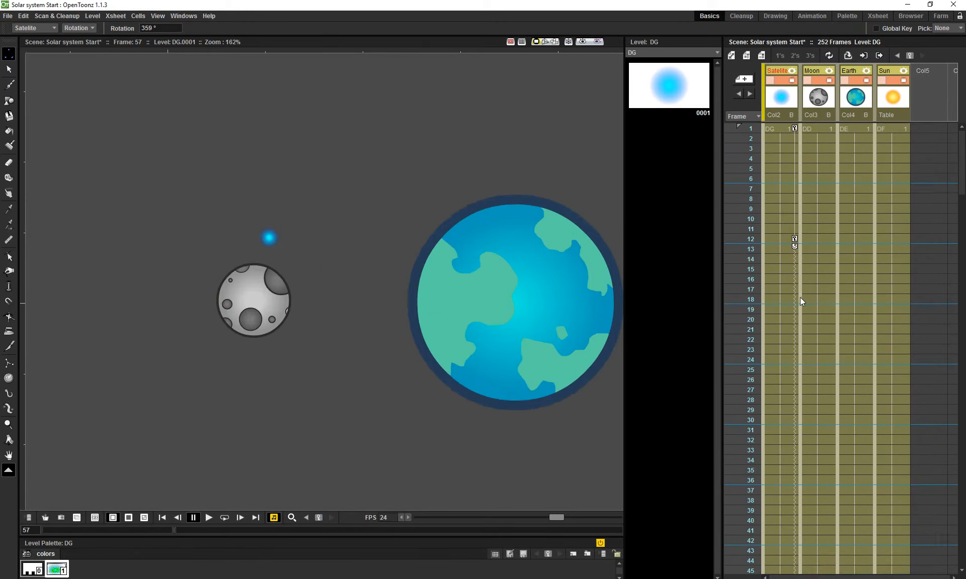
pyautogui.click(755, 129)
pyautogui.press('p')
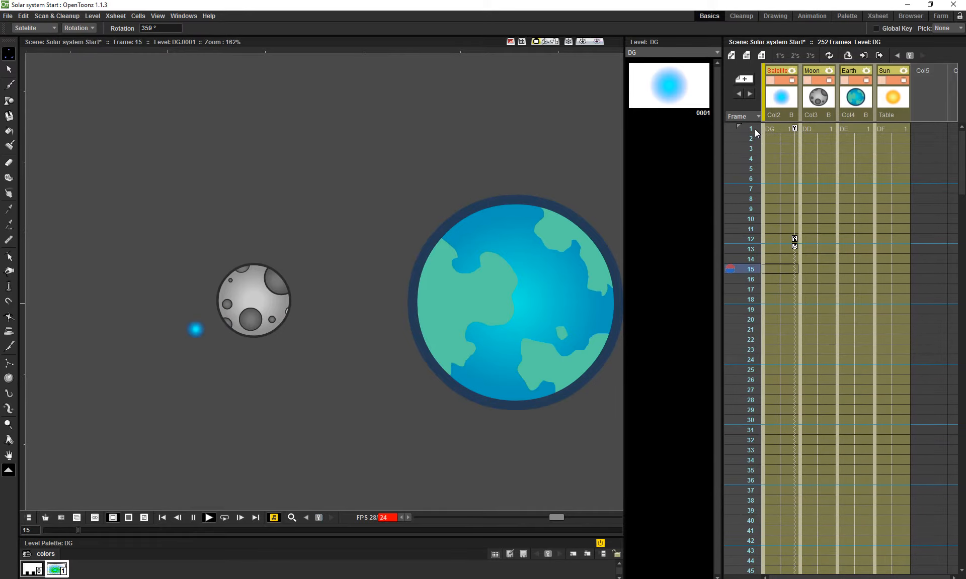
pyautogui.press('p')
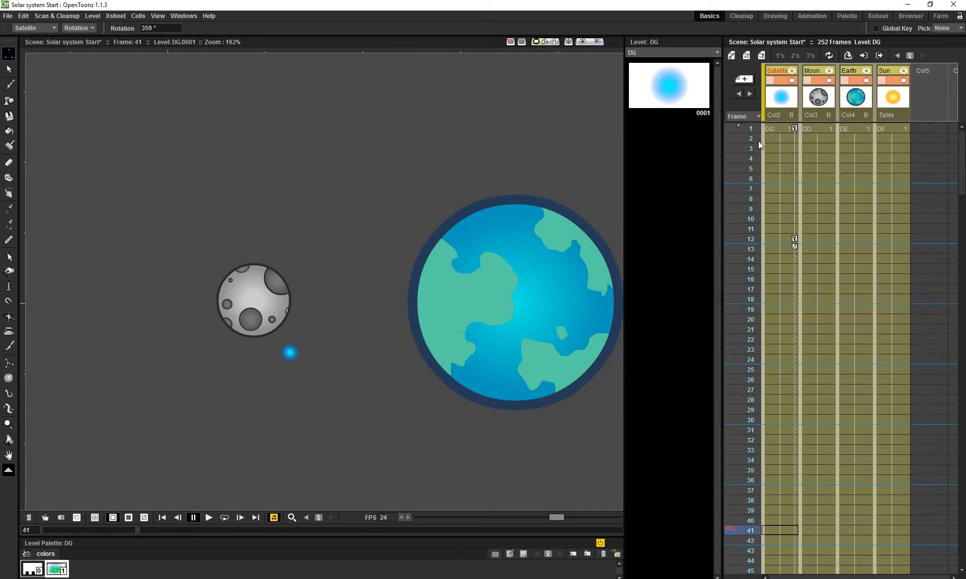
# Compare the satellite's position at frames 1, 12 and 13, and save the scene at frame 1
pyautogui.click(754, 128)
pyautogui.click(752, 239)
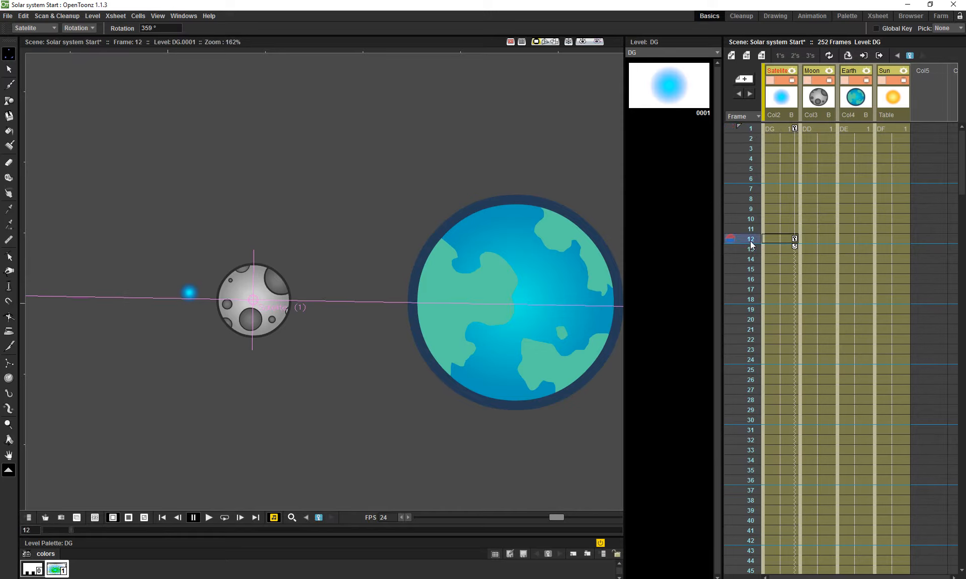
pyautogui.click(751, 130)
pyautogui.click(753, 254)
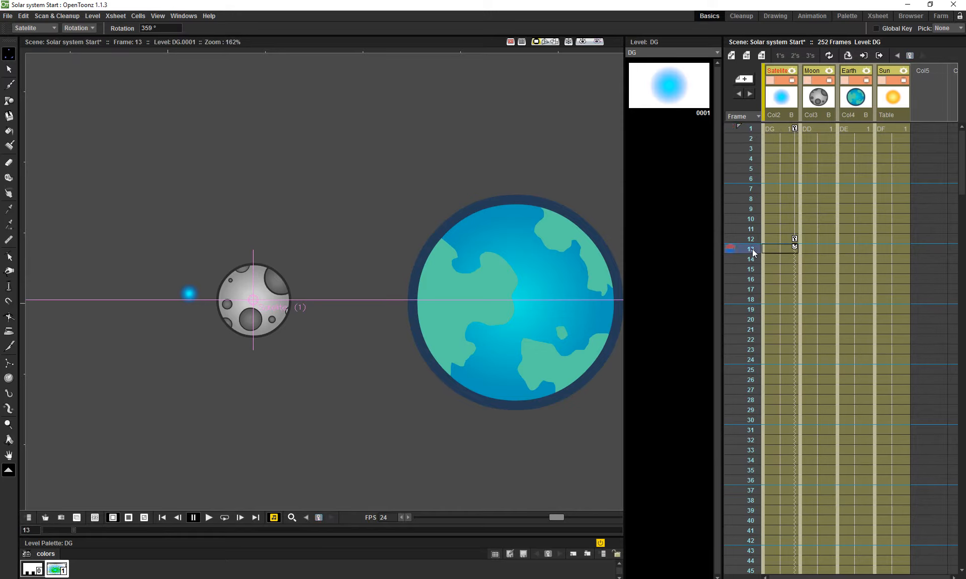
pyautogui.click(751, 131)
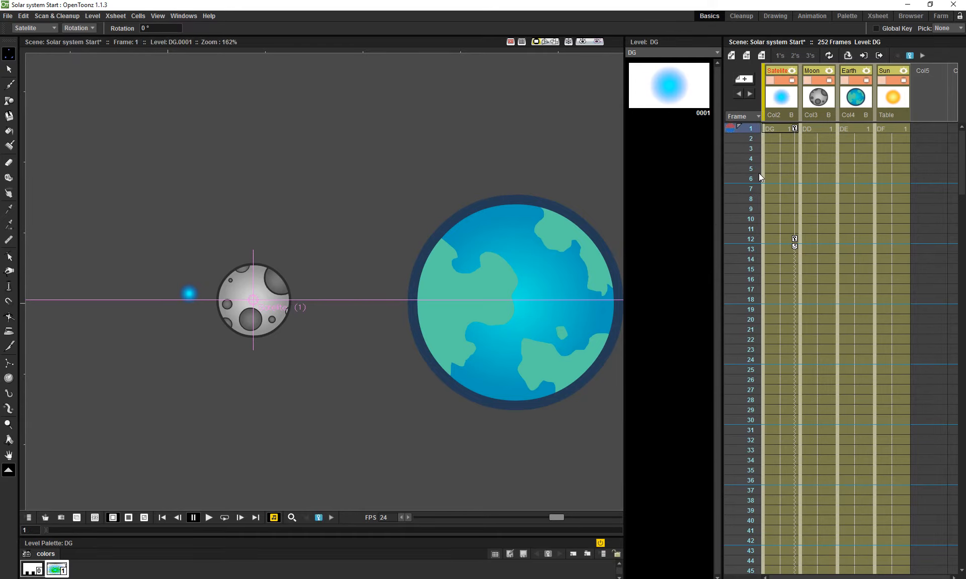
pyautogui.hotkey('ctrl', 's')
# In the Stage Schematic, spread out the linked Table, Sun, Earth, Moon and Satelite nodes so their chain is easy to read
pyautogui.moveTo(441, 290); pyautogui.dragTo(387, 260)
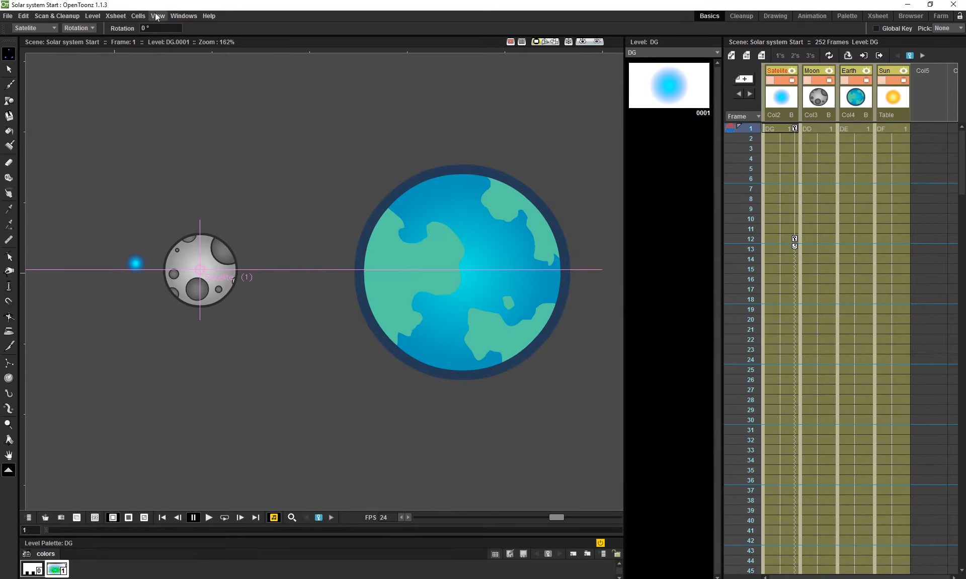
pyautogui.click(186, 14)
pyautogui.click(216, 135)
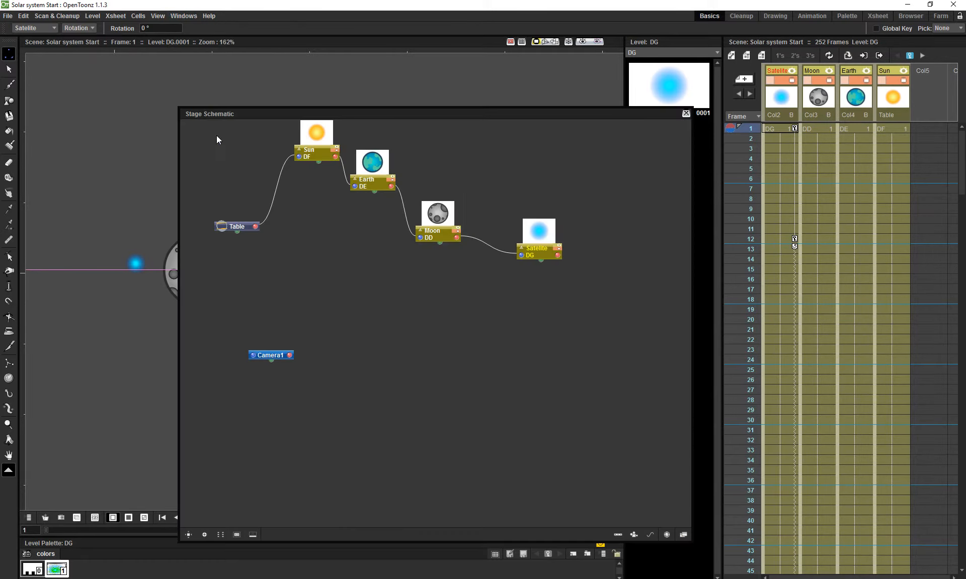
pyautogui.moveTo(315, 301); pyautogui.dragTo(273, 224)
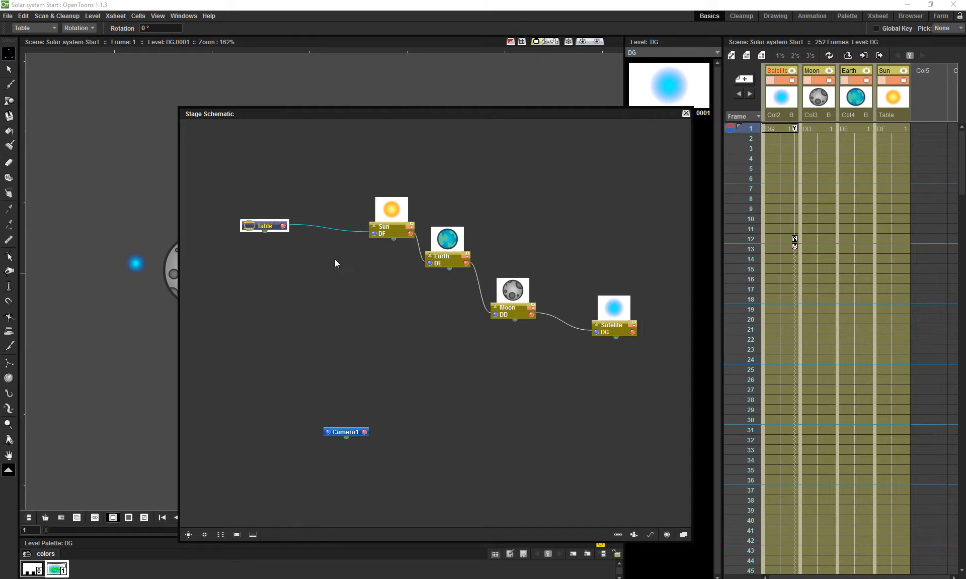
pyautogui.moveTo(400, 231); pyautogui.dragTo(372, 233)
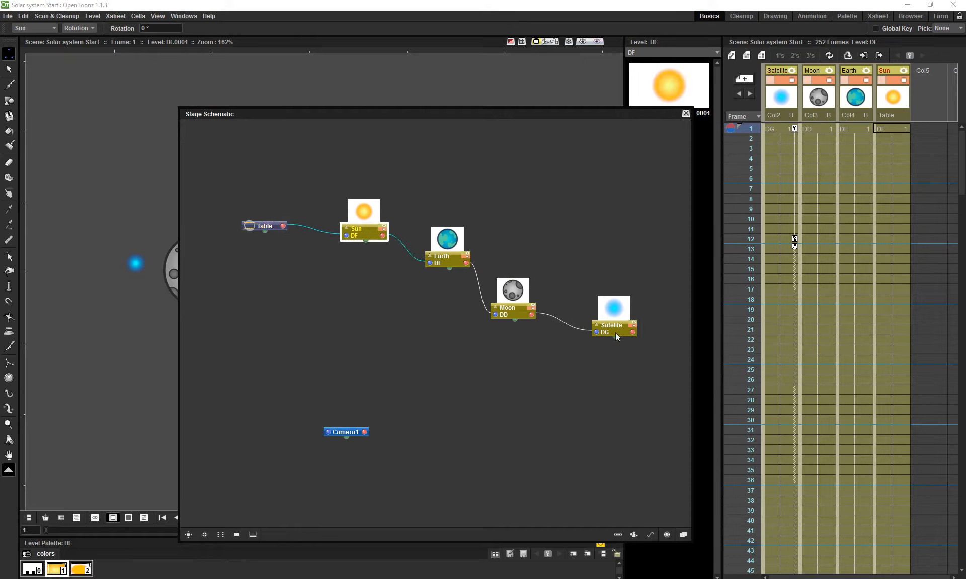
pyautogui.moveTo(492, 305); pyautogui.dragTo(517, 301)
pyautogui.moveTo(444, 263); pyautogui.dragTo(456, 259)
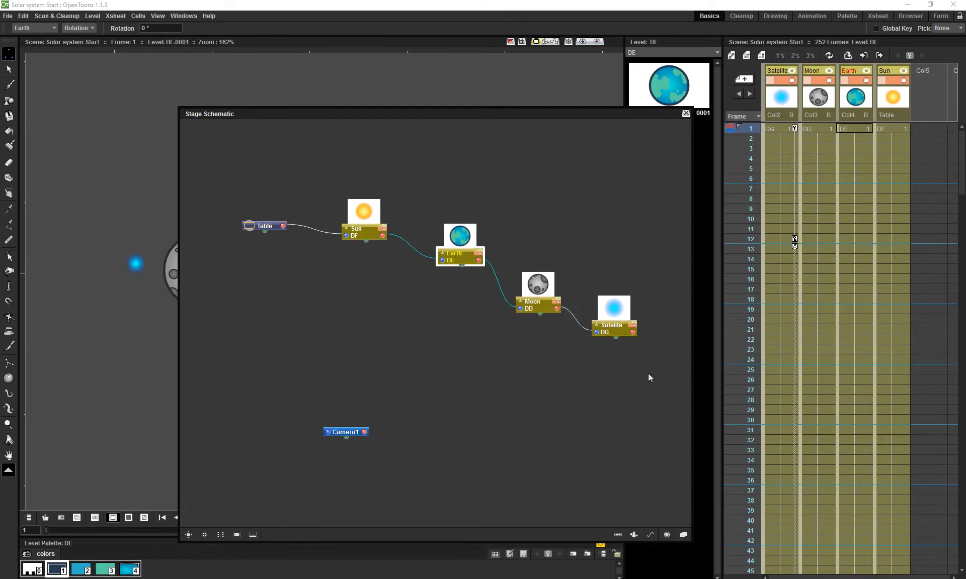
pyautogui.moveTo(619, 328); pyautogui.dragTo(638, 314)
pyautogui.moveTo(550, 303); pyautogui.dragTo(571, 297)
pyautogui.moveTo(453, 261); pyautogui.dragTo(465, 268)
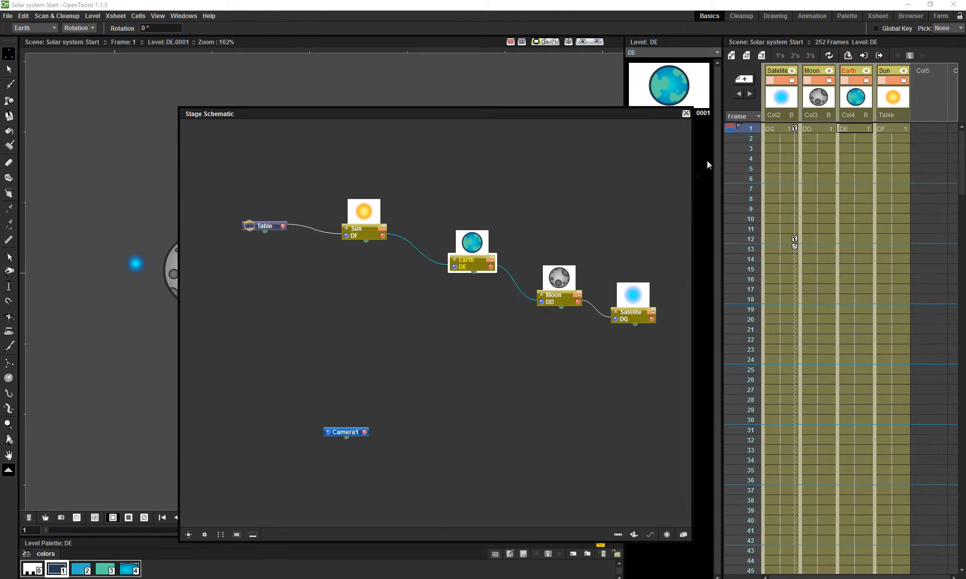
pyautogui.click(685, 115)
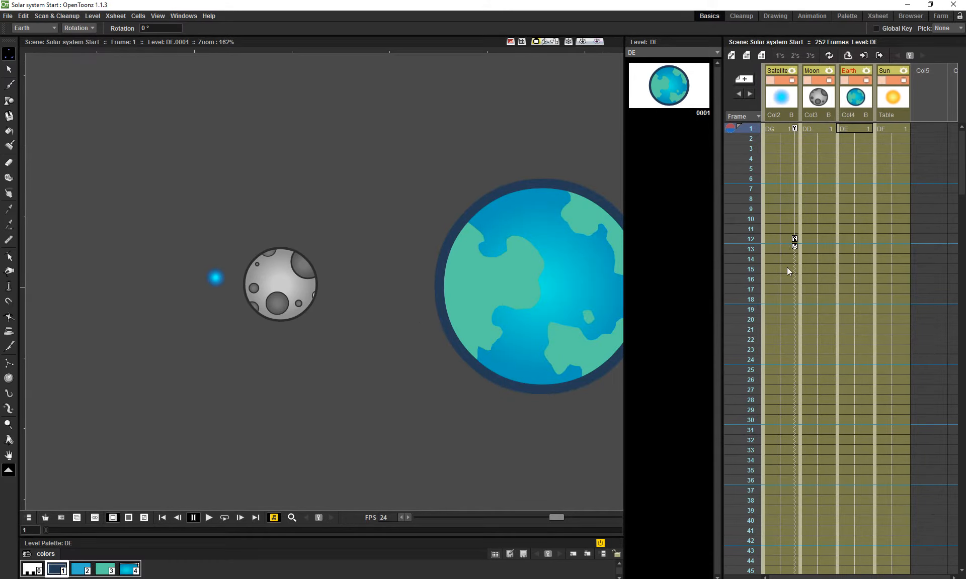
# Go to frame 12 and try to open the Windows Calculator by searching for "calc"
pyautogui.click(751, 240)
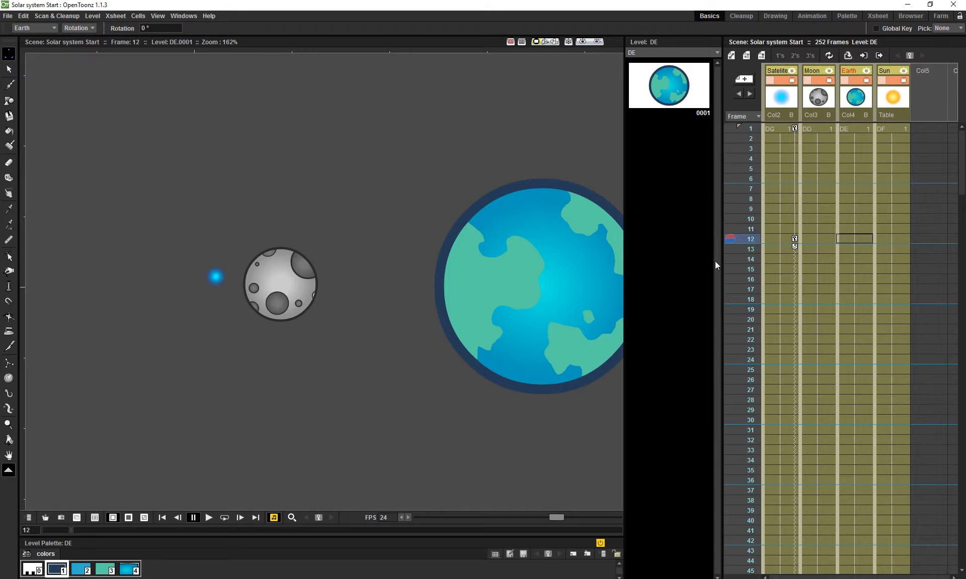
pyautogui.click(12, 578)
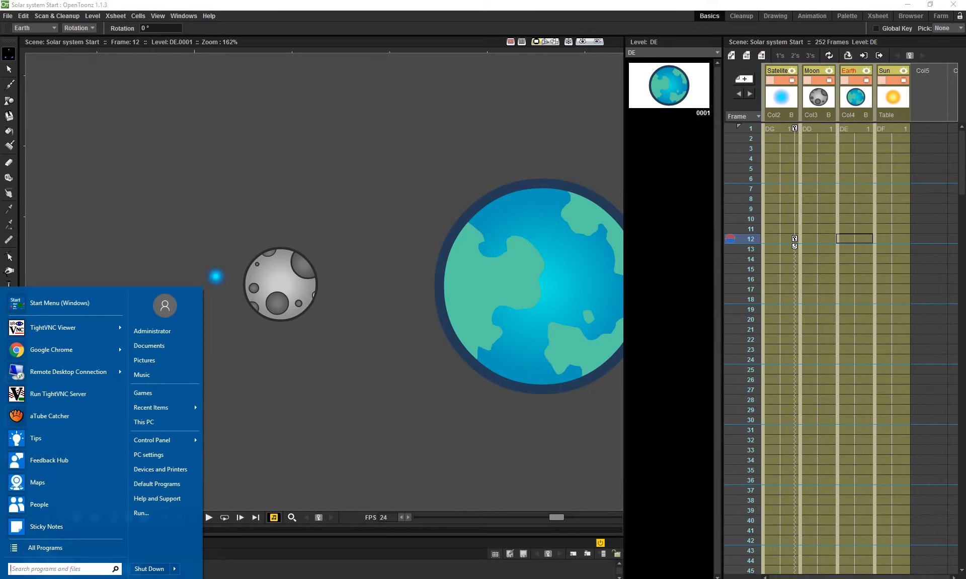
pyautogui.click(612, 187)
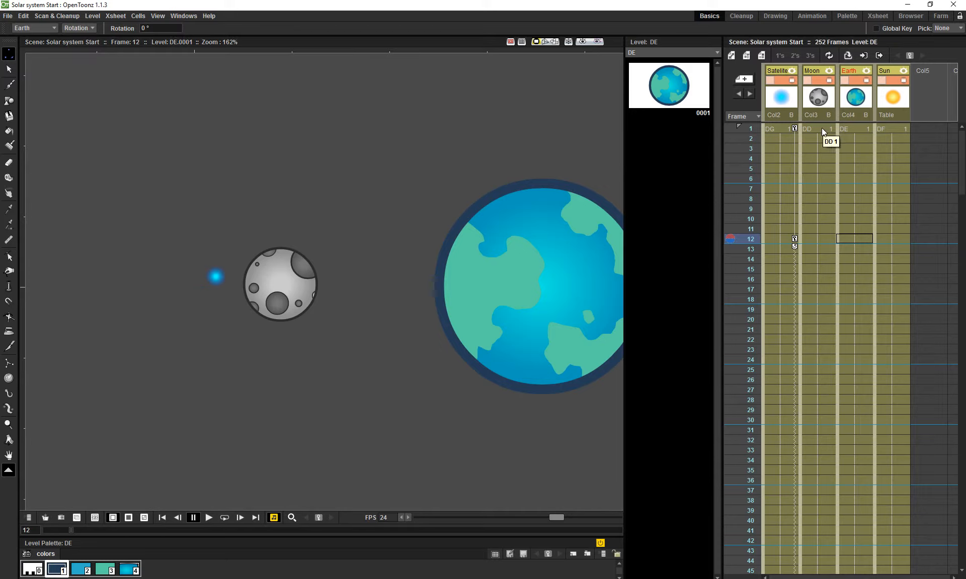
pyautogui.click(12, 578)
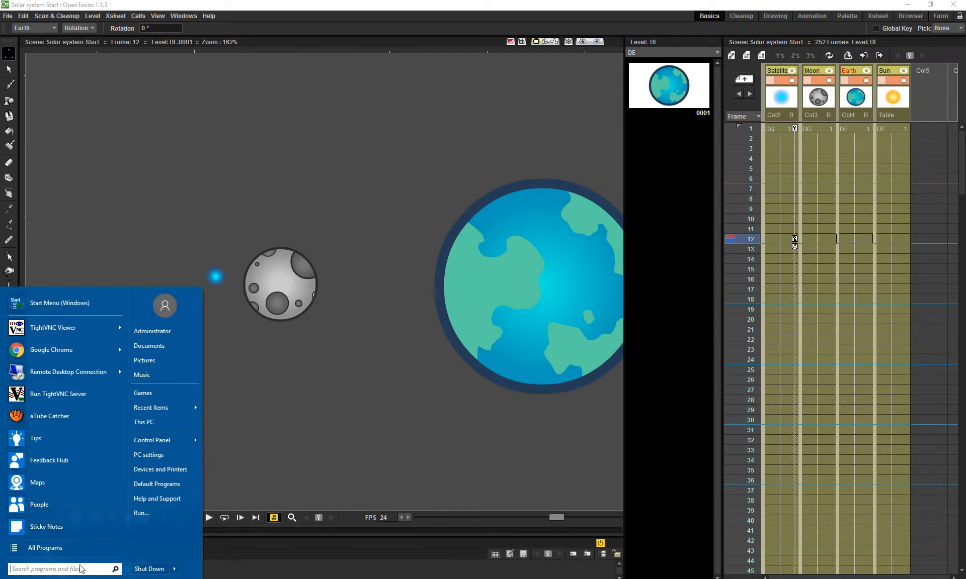
pyautogui.write('cal')
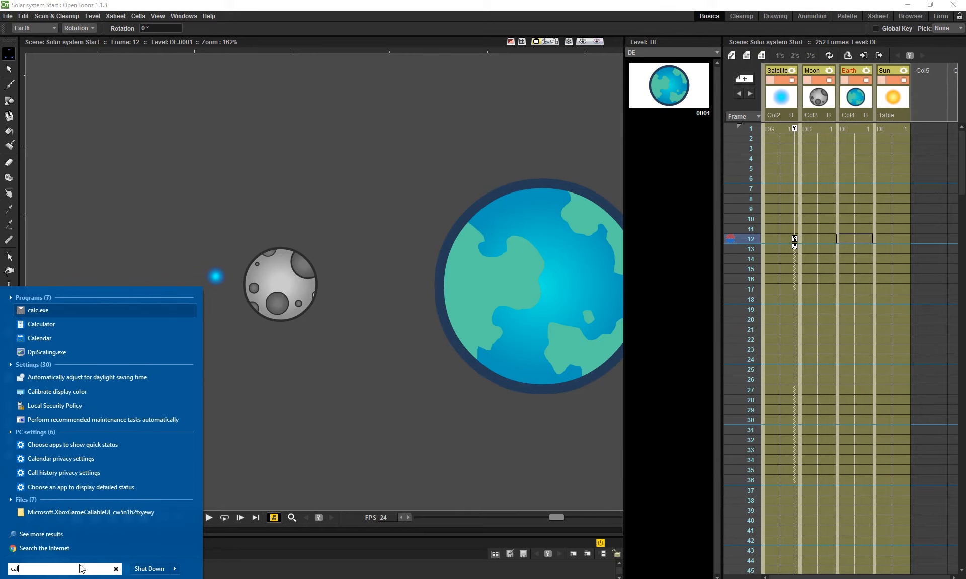
pyautogui.write('c')
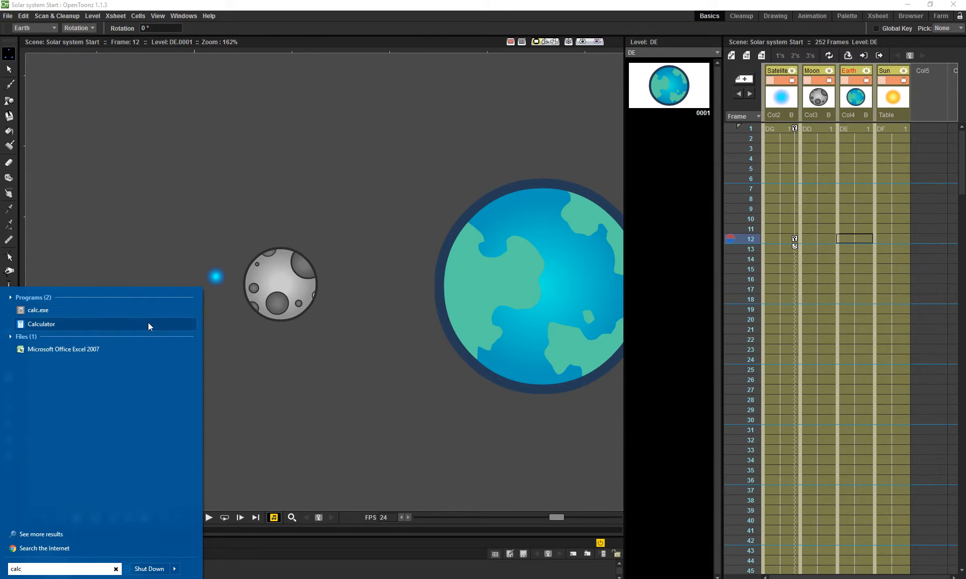
pyautogui.click(148, 324)
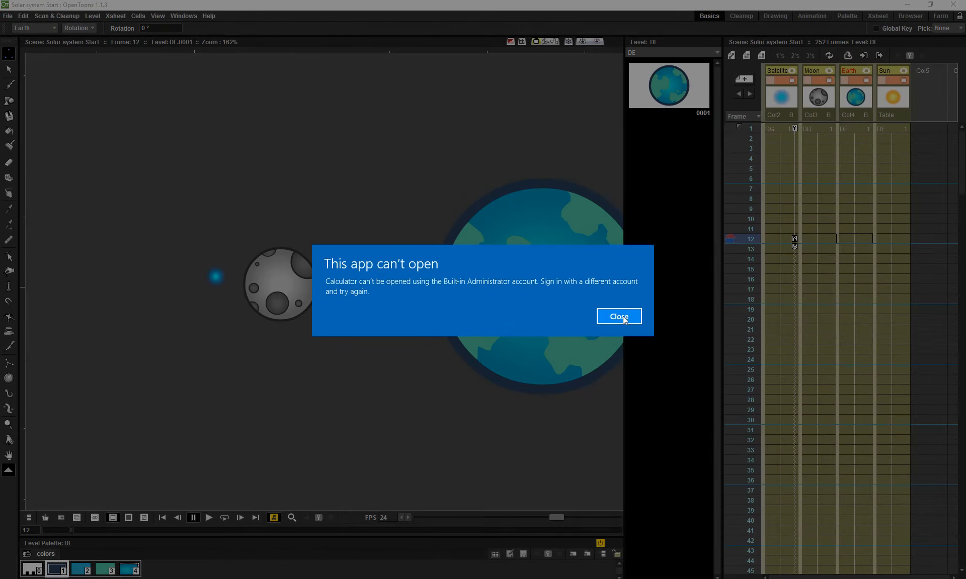
pyautogui.click(620, 316)
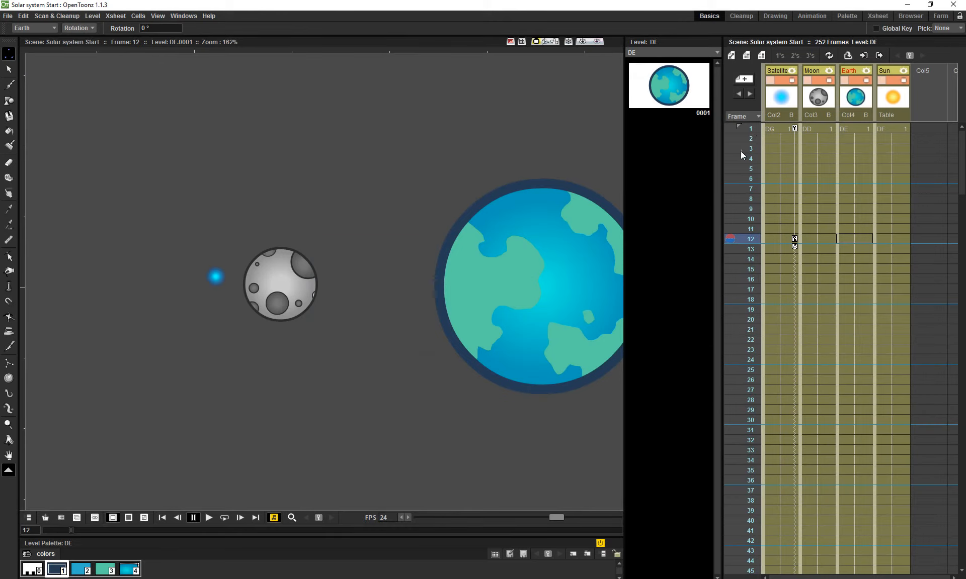
# Animate the Moon column's rotation from a keyframe at frame 1 to 359° at frame 48, and make the rotation cycle
pyautogui.click(819, 129)
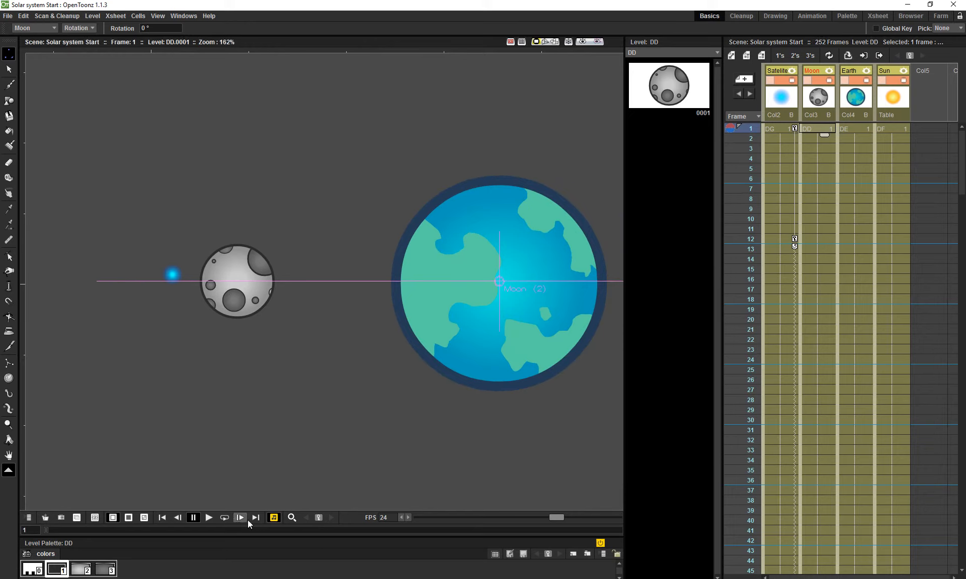
pyautogui.click(318, 518)
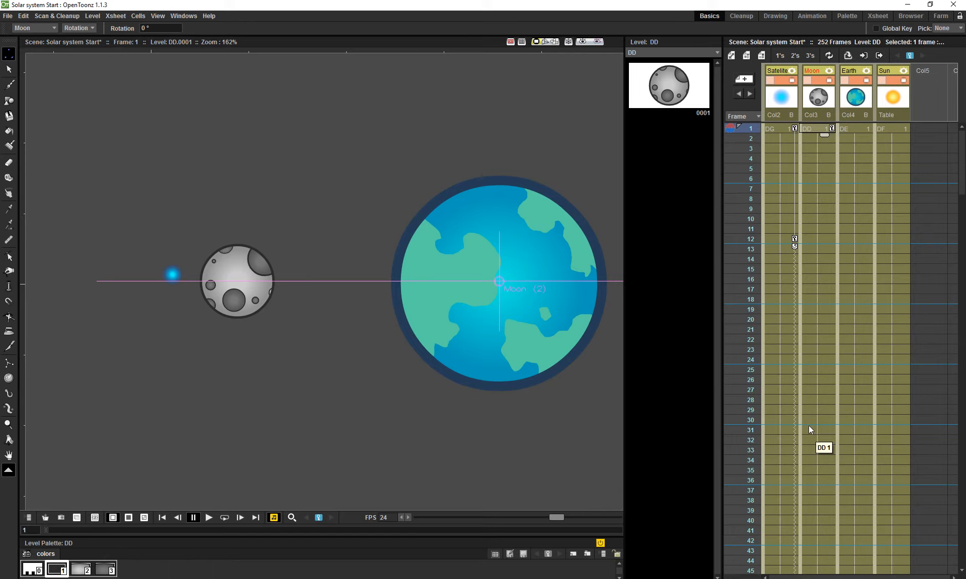
pyautogui.scroll(-2, 811, 490)
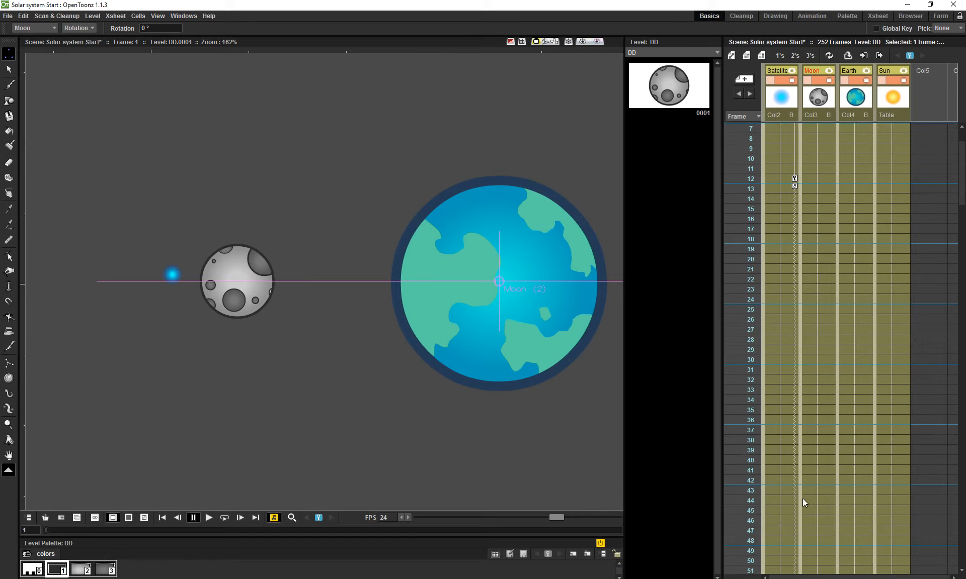
pyautogui.click(811, 542)
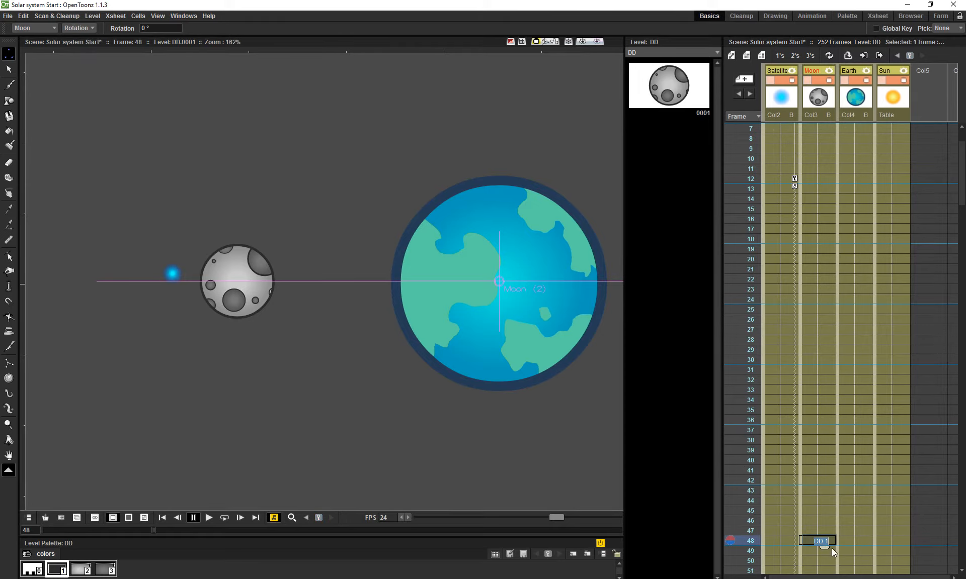
pyautogui.moveTo(429, 373); pyautogui.dragTo(370, 361)
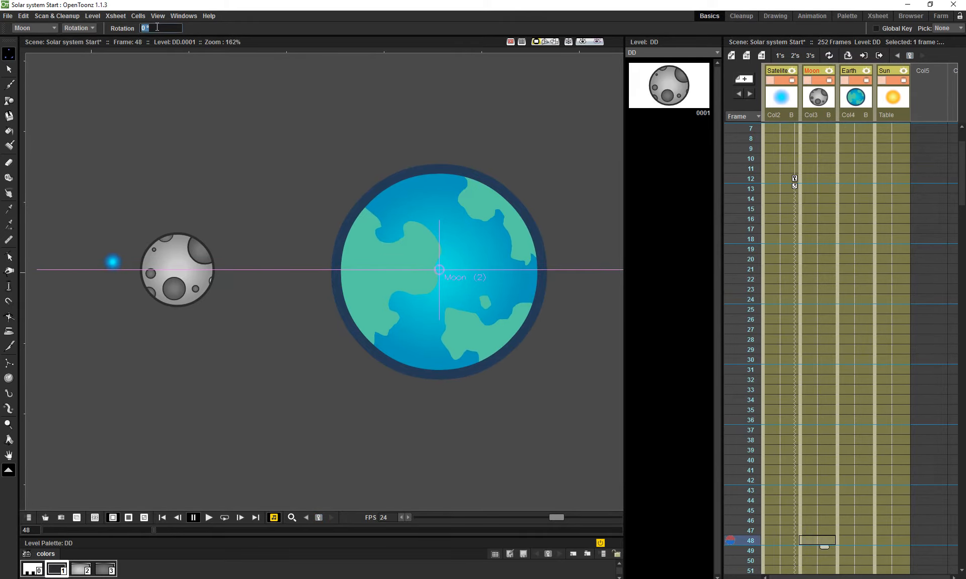
pyautogui.write('359')
pyautogui.press('Return')
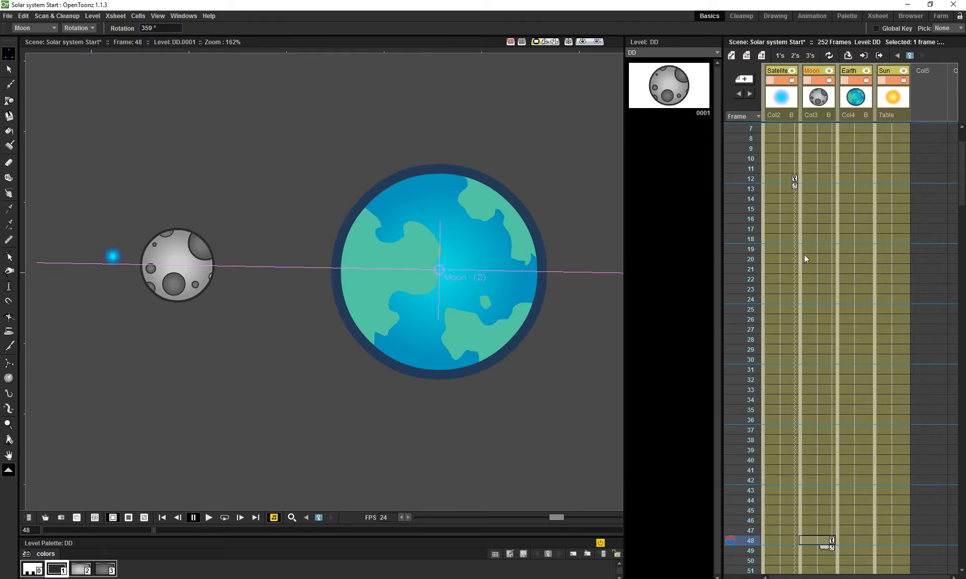
pyautogui.scroll(-2, 861, 430)
pyautogui.click(831, 487)
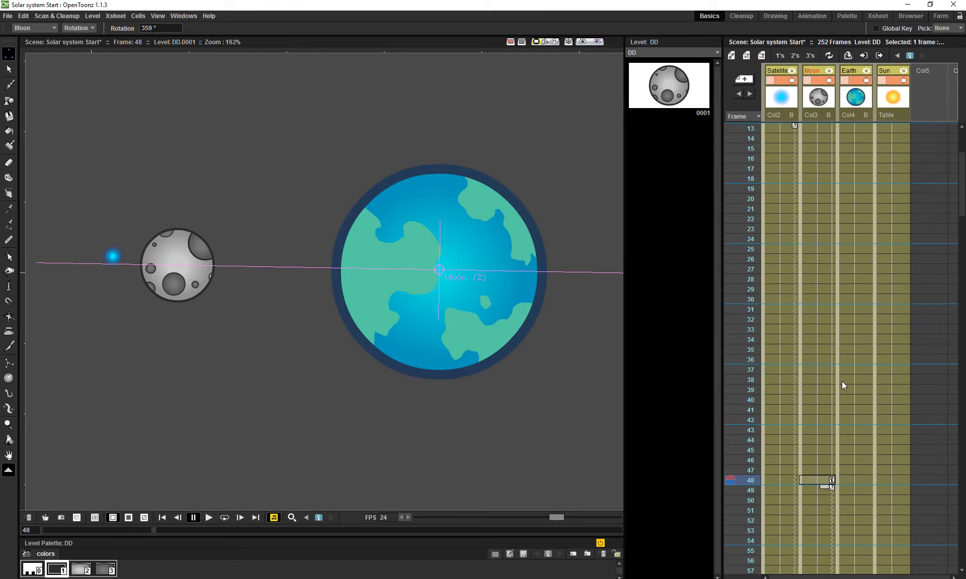
# Play the cycled moon rotation from frame 1 with a wider view of the scene
pyautogui.scroll(4, 842, 381)
pyautogui.click(750, 129)
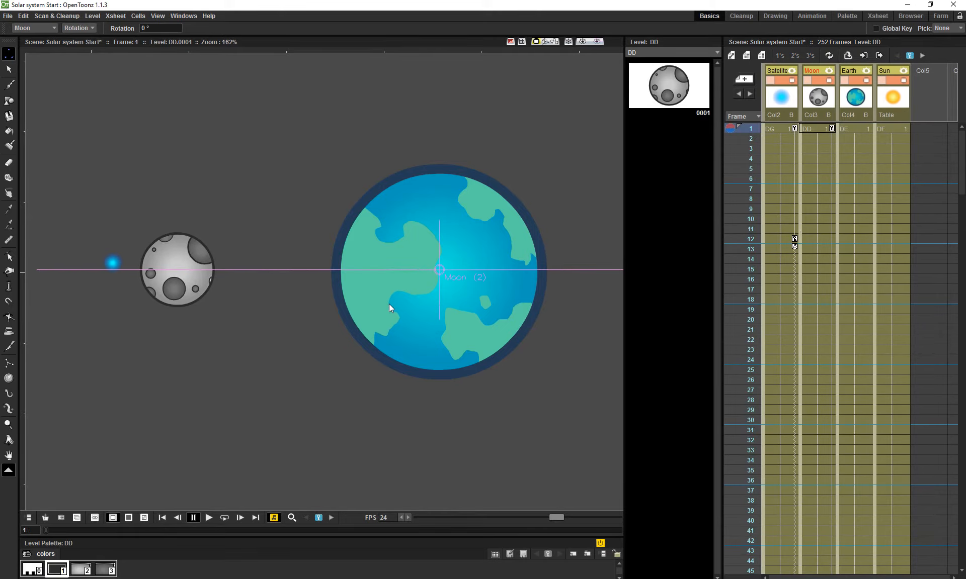
pyautogui.scroll(-3, 392, 305)
pyautogui.press('p')
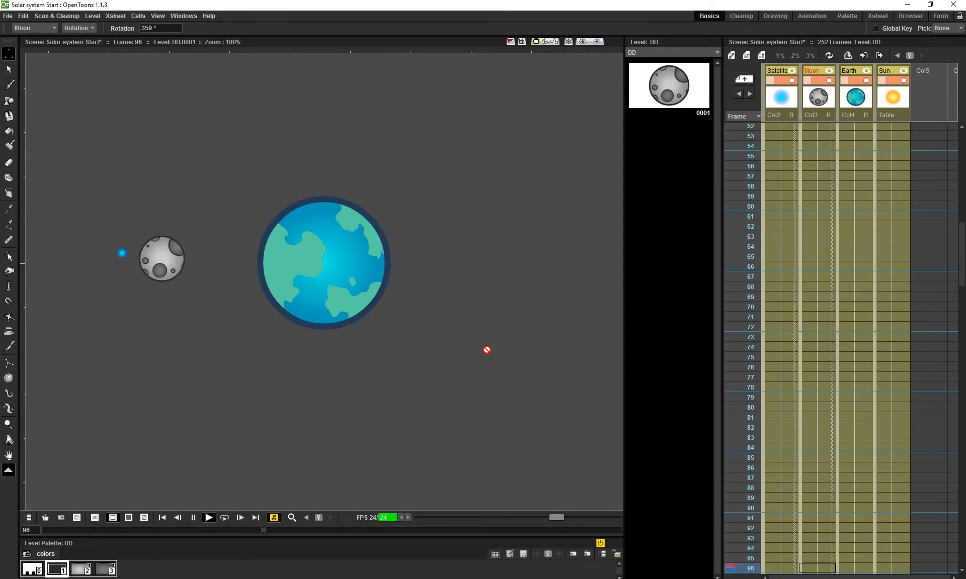
pyautogui.press('p')
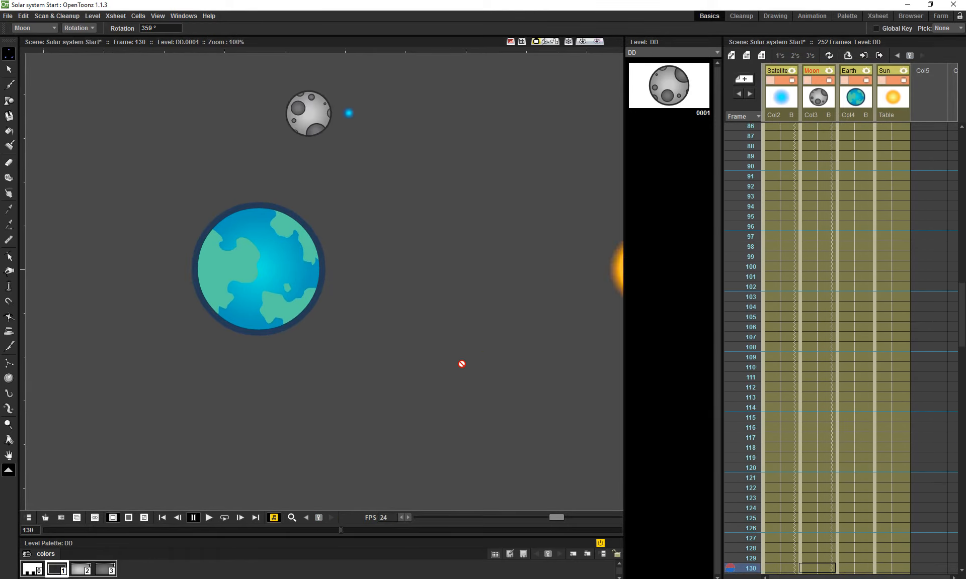
# Set a keyframe on the Earth column at frame 1
pyautogui.scroll(10, 862, 329)
pyautogui.scroll(8, 870, 322)
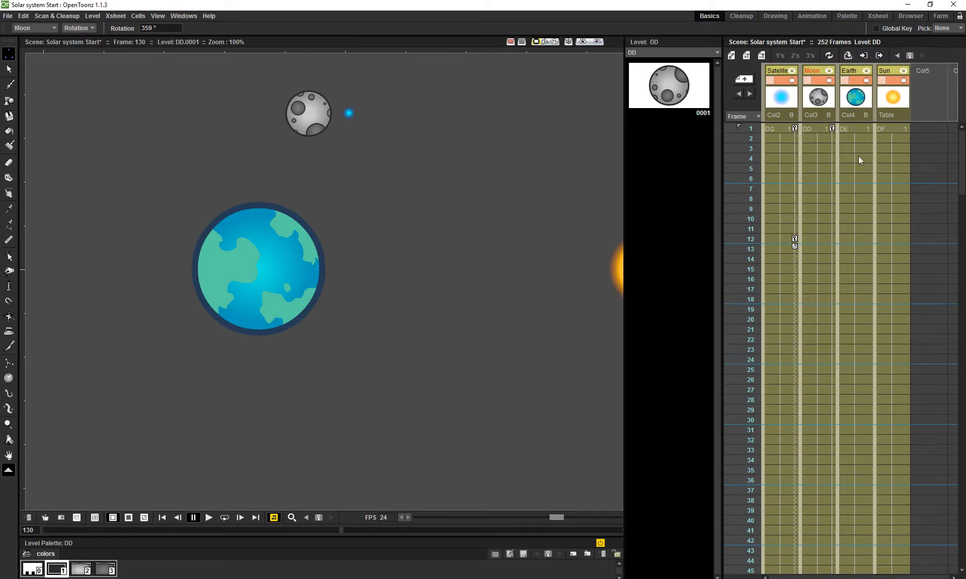
pyautogui.click(860, 129)
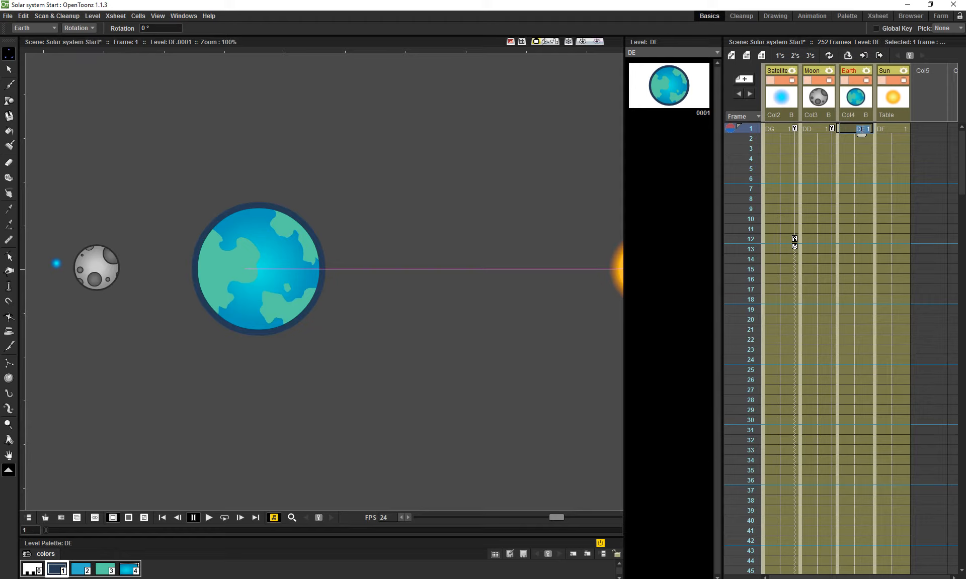
pyautogui.click(868, 129)
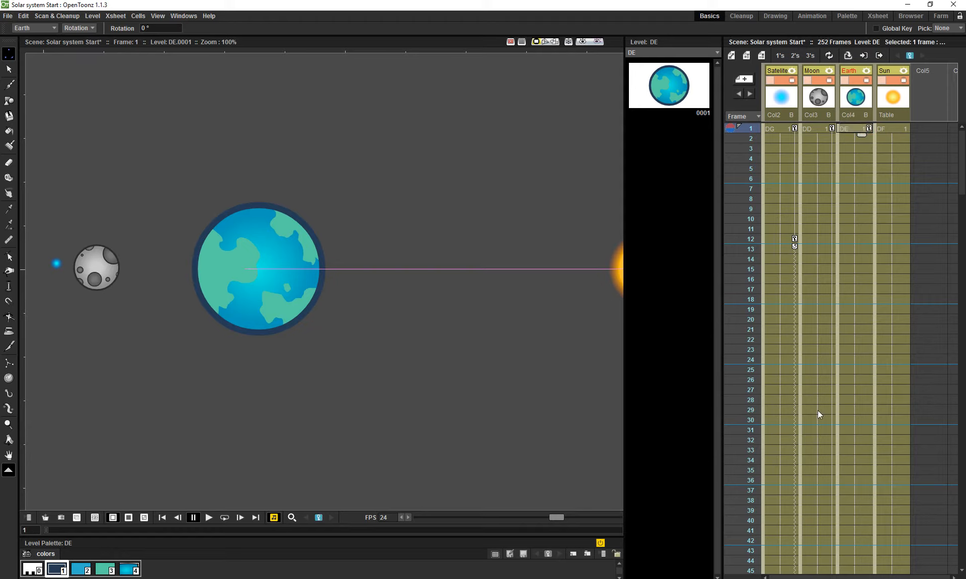
# Select the Earth column's cell at frame 192 and open its Rotation value for editing
pyautogui.scroll(-4, 358, 378)
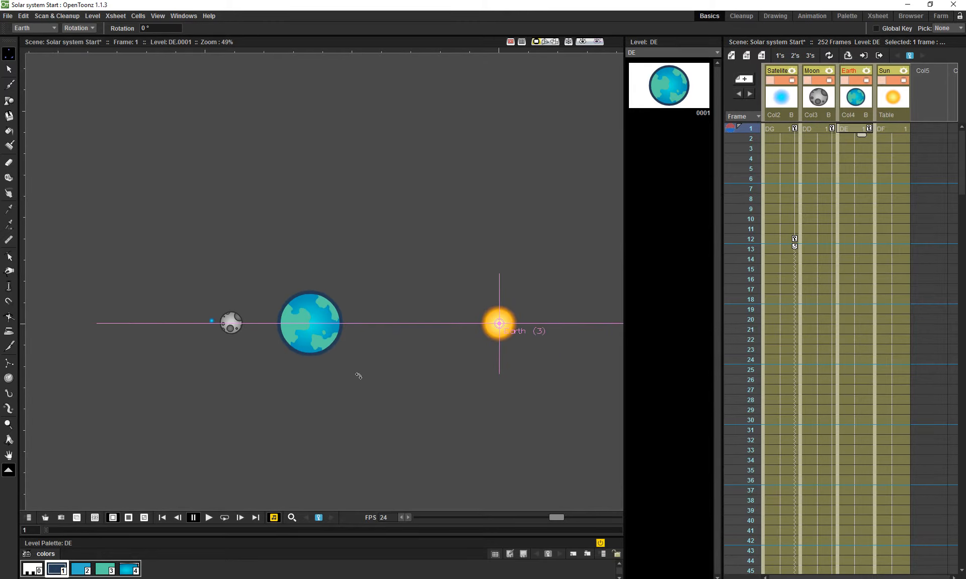
pyautogui.moveTo(387, 384); pyautogui.dragTo(380, 378)
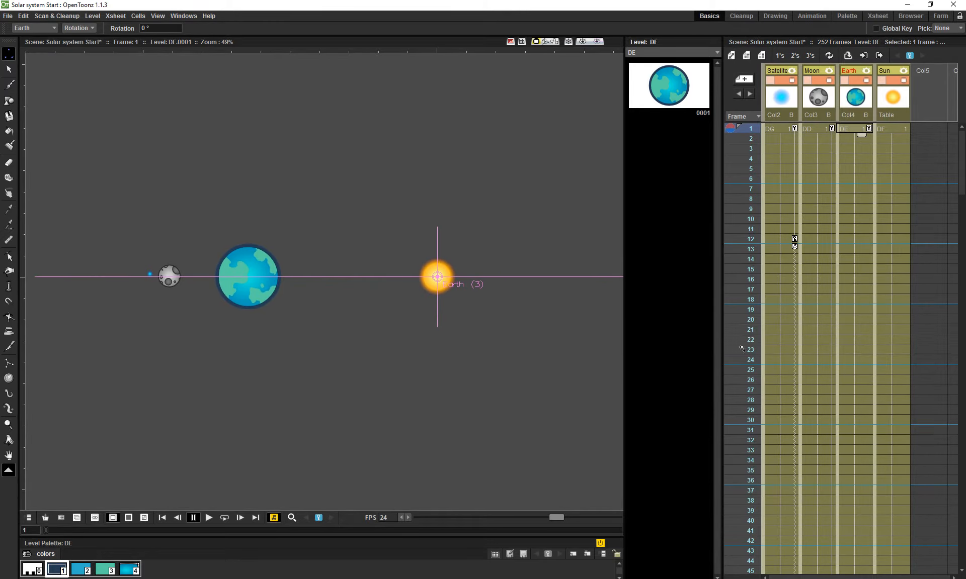
pyautogui.scroll(-10, 813, 457)
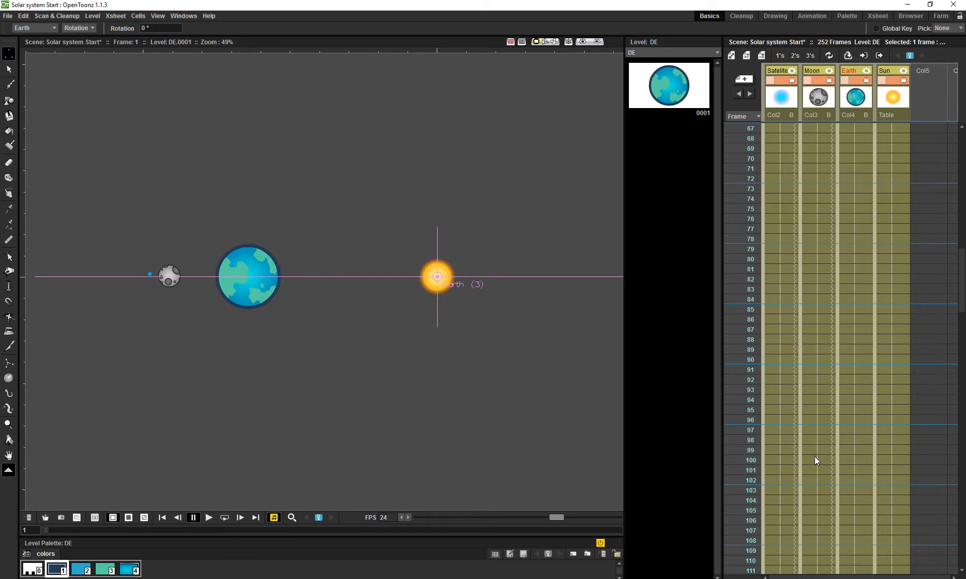
pyautogui.scroll(-5, 814, 456)
pyautogui.scroll(-8, 818, 499)
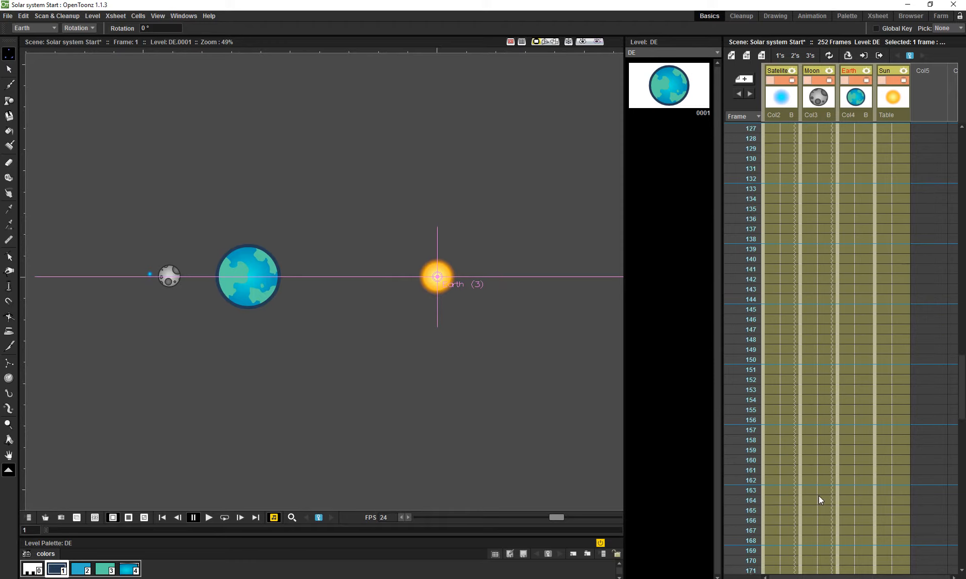
pyautogui.scroll(-4, 819, 497)
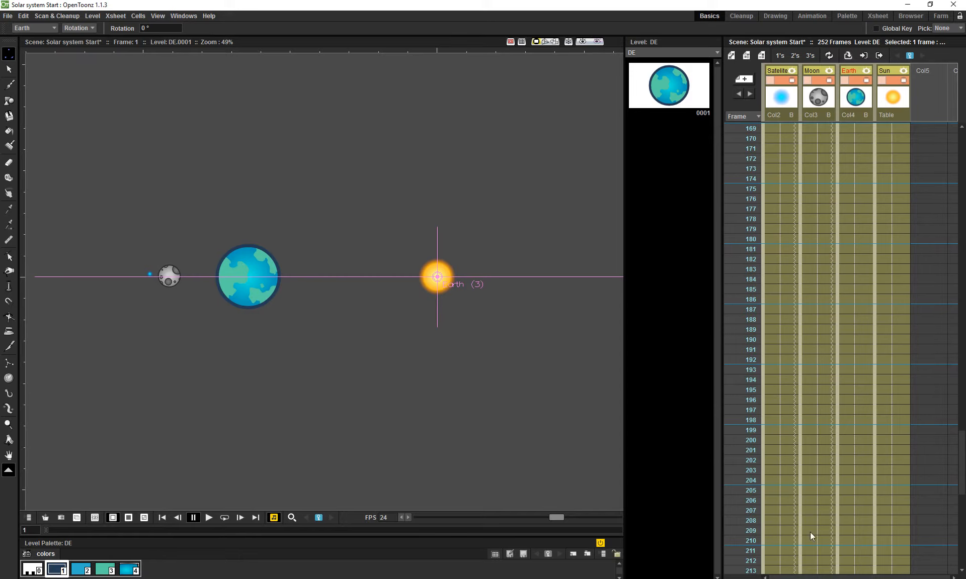
pyautogui.scroll(-2, 810, 532)
pyautogui.scroll(-4, 782, 523)
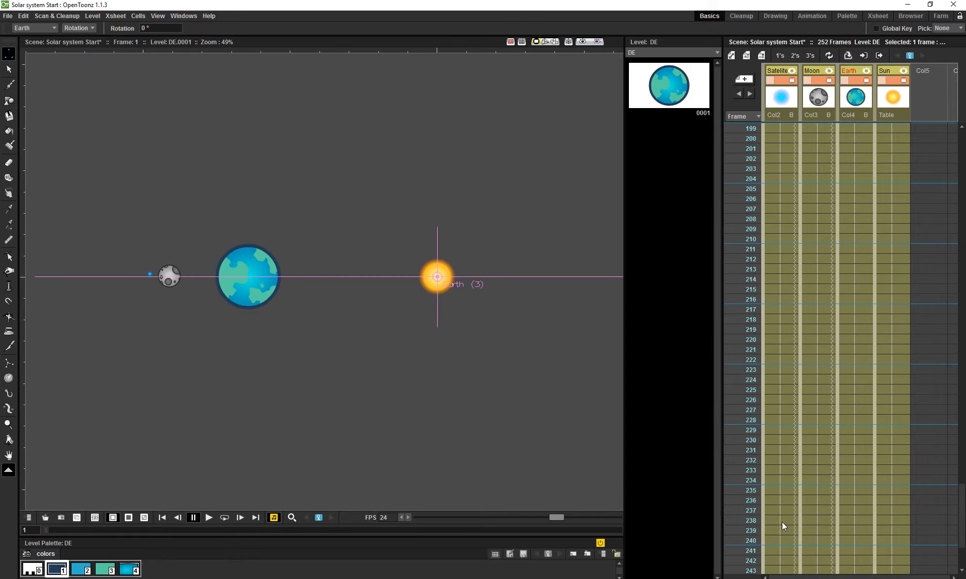
pyautogui.scroll(7, 782, 523)
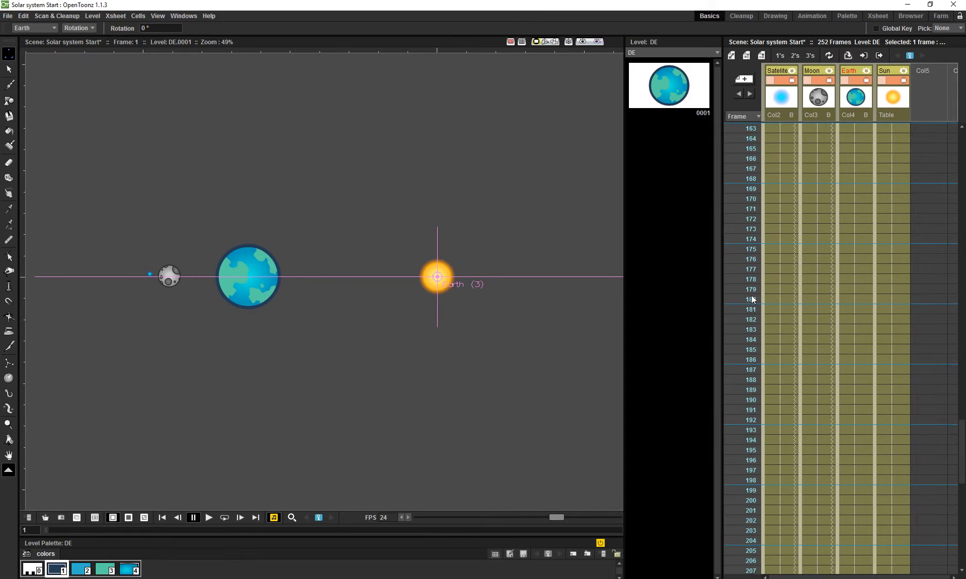
pyautogui.click(753, 421)
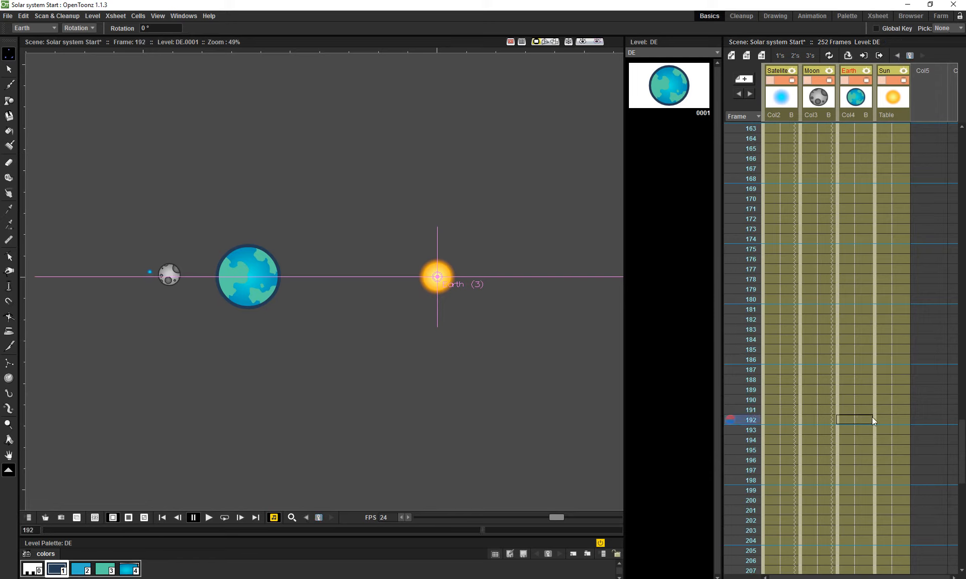
pyautogui.click(856, 419)
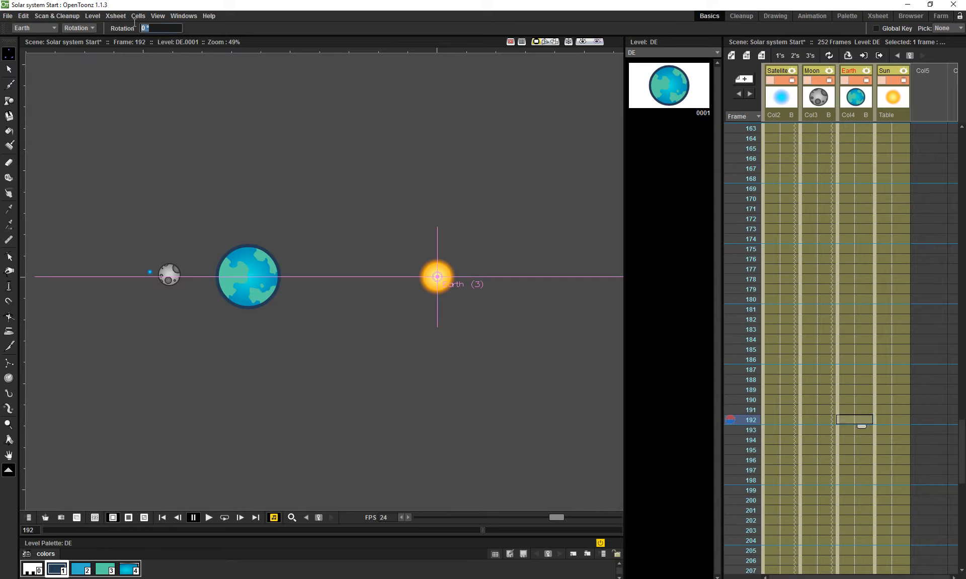
# Set the Earth's rotation to 359° at frame 192 and turn on the cycle for its rotation keyframes
pyautogui.write('359')
pyautogui.press('Return')
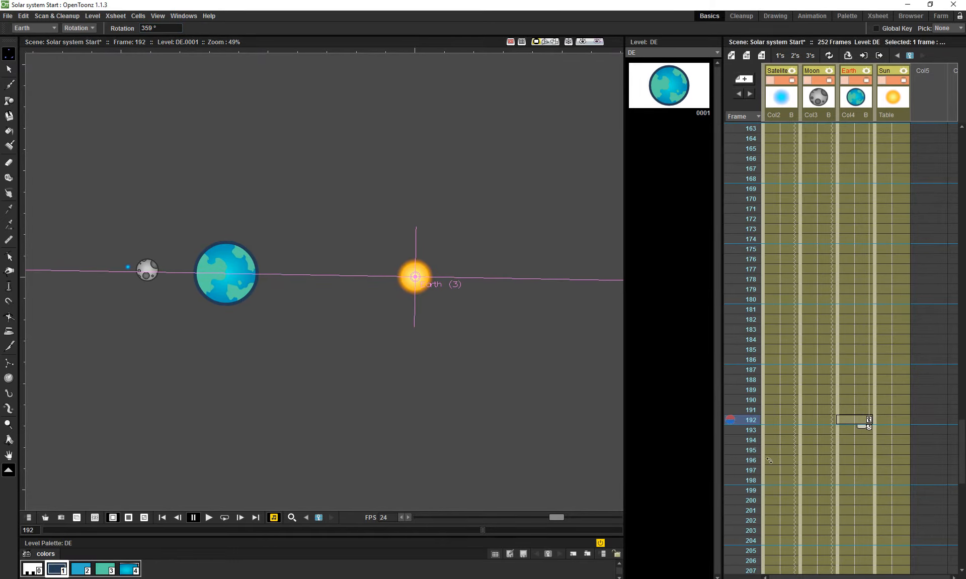
pyautogui.click(869, 427)
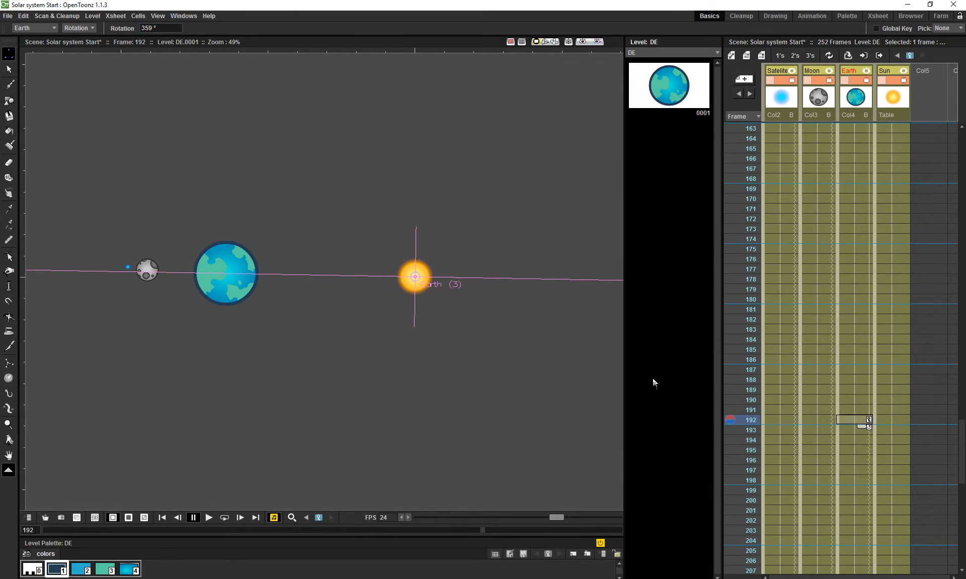
pyautogui.moveTo(410, 367); pyautogui.dragTo(423, 378)
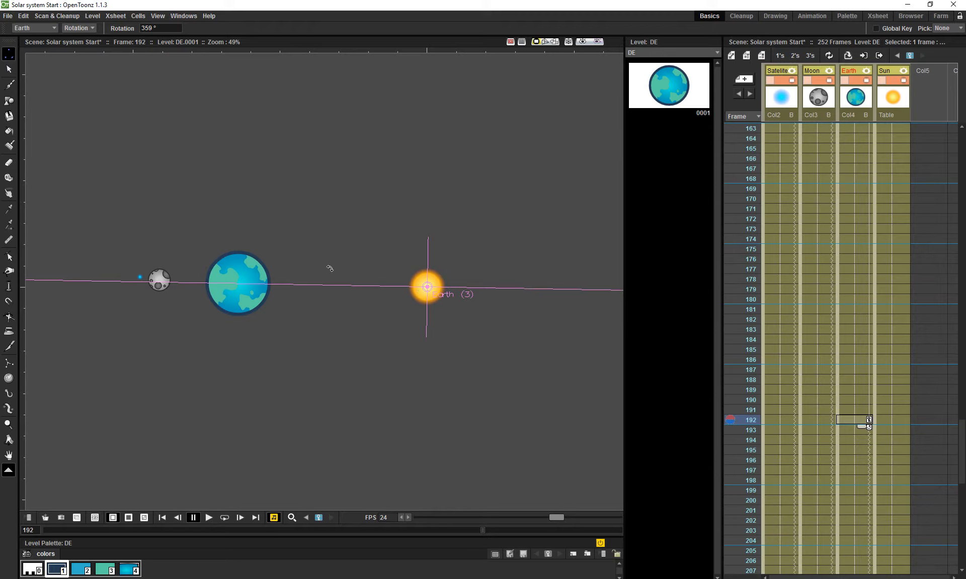
pyautogui.click(861, 103)
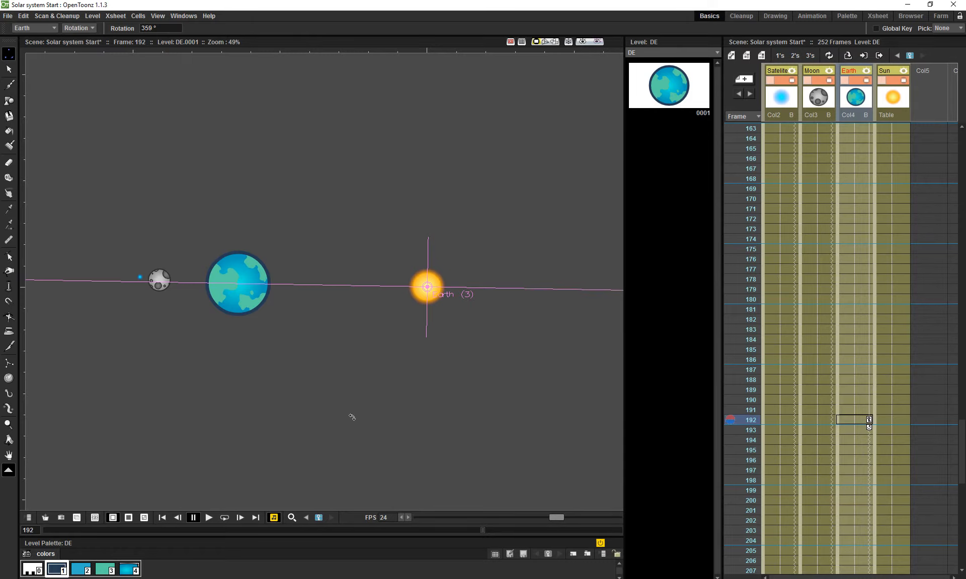
# Play back the animation to check the Earth's repeated orbit around the Sun together with the Moon and satellite
pyautogui.scroll(1, 362, 482)
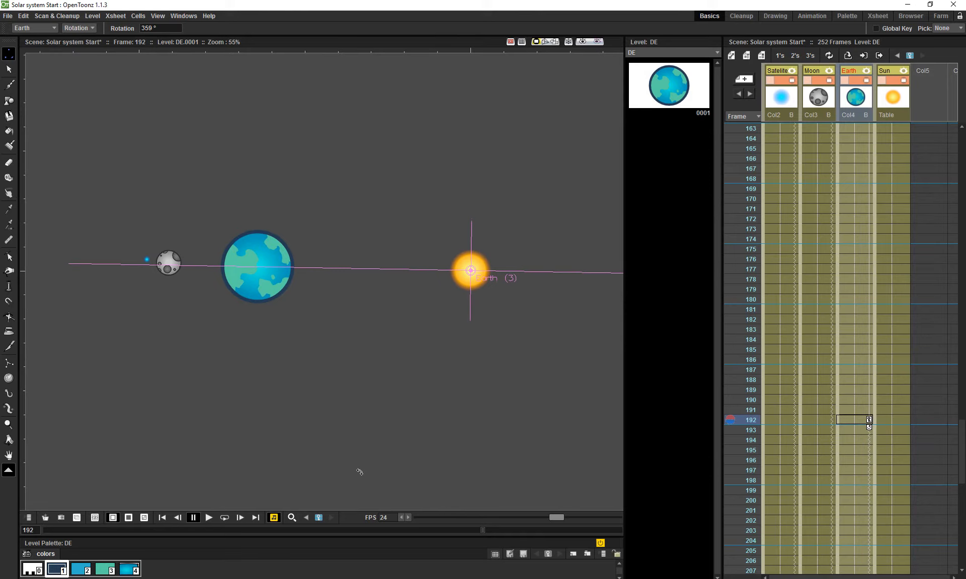
pyautogui.scroll(-2, 359, 472)
pyautogui.click(206, 518)
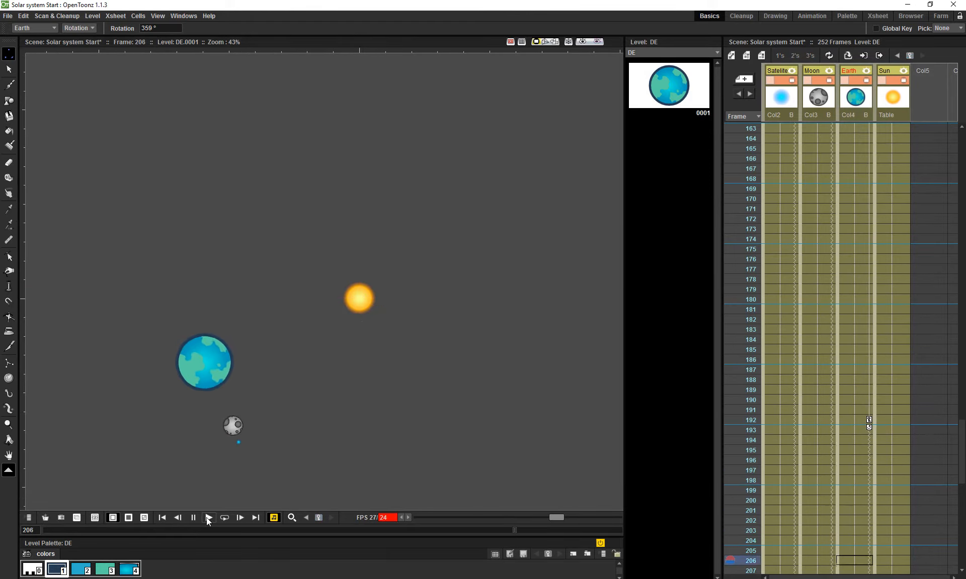
pyautogui.scroll(-1, 233, 437)
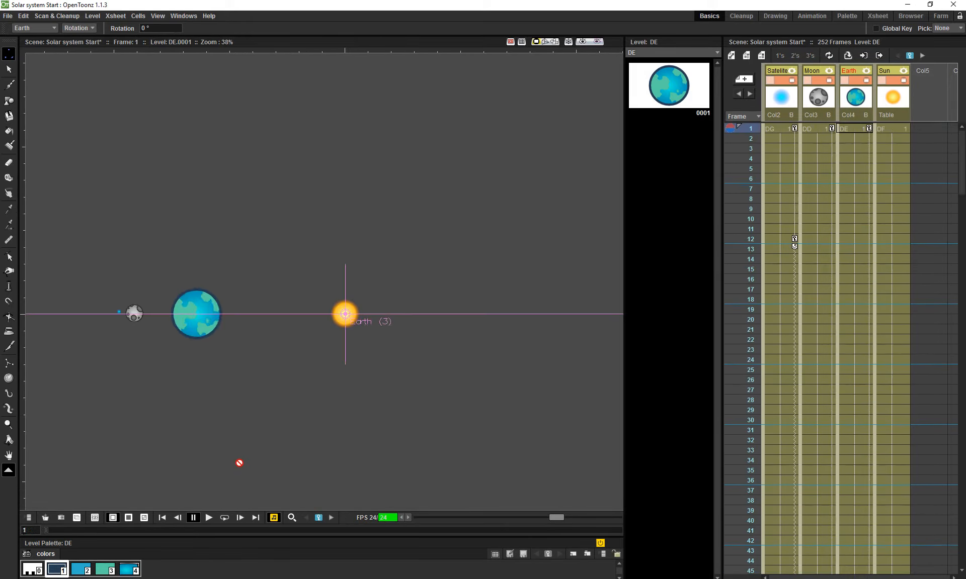
pyautogui.scroll(-2, 240, 463)
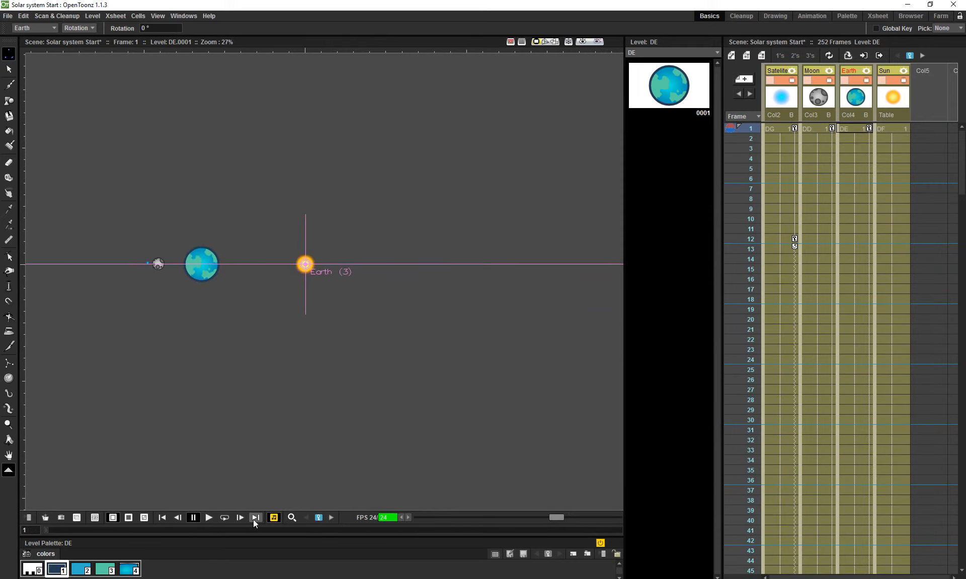
pyautogui.click(208, 518)
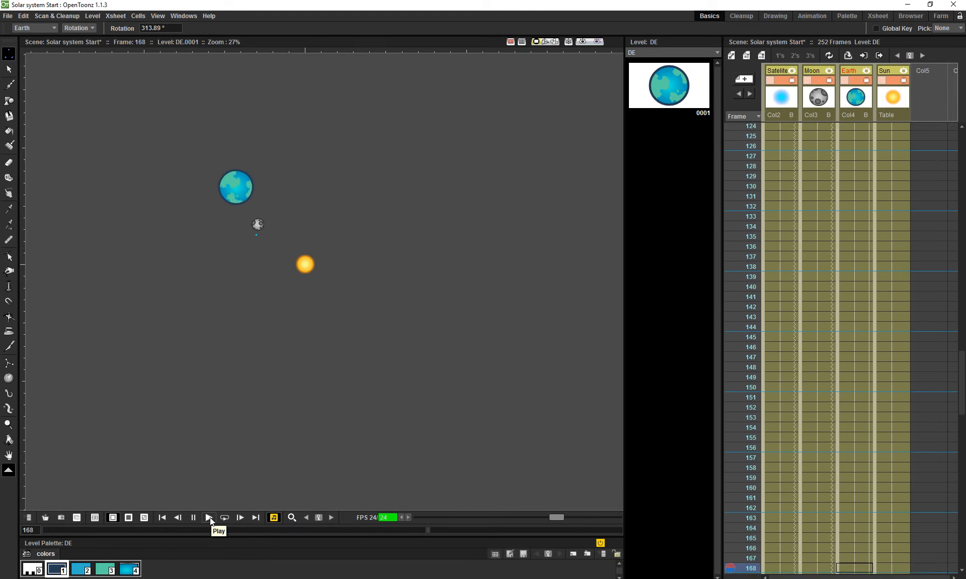
pyautogui.click(209, 517)
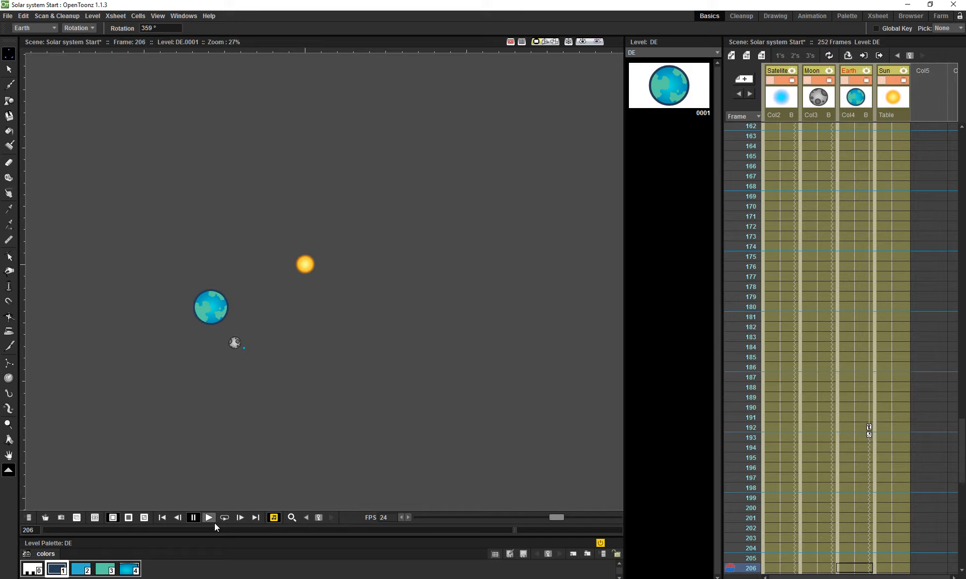
# Set the playback stop marker at frame 192 and play the marked range in a loop
pyautogui.scroll(-10, 820, 533)
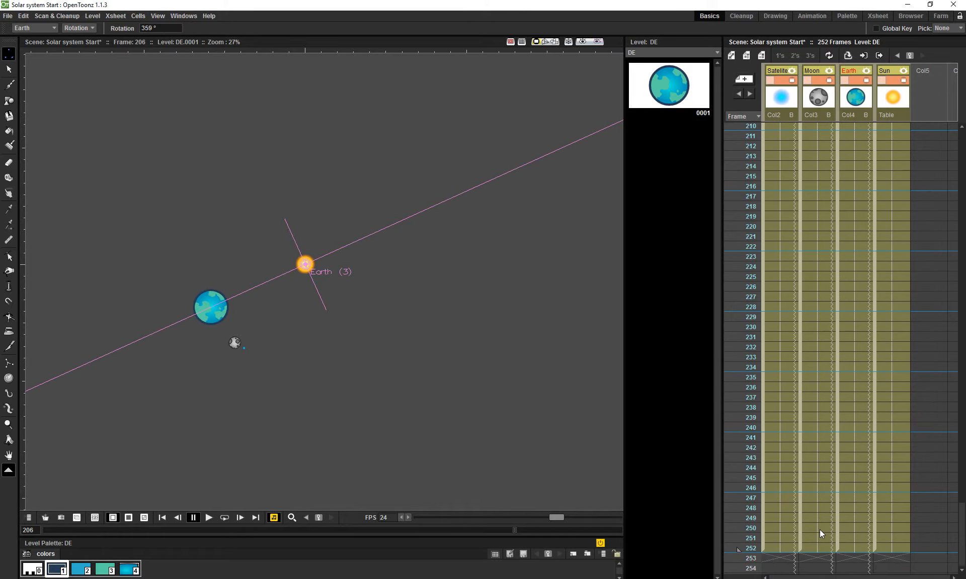
pyautogui.scroll(5, 820, 533)
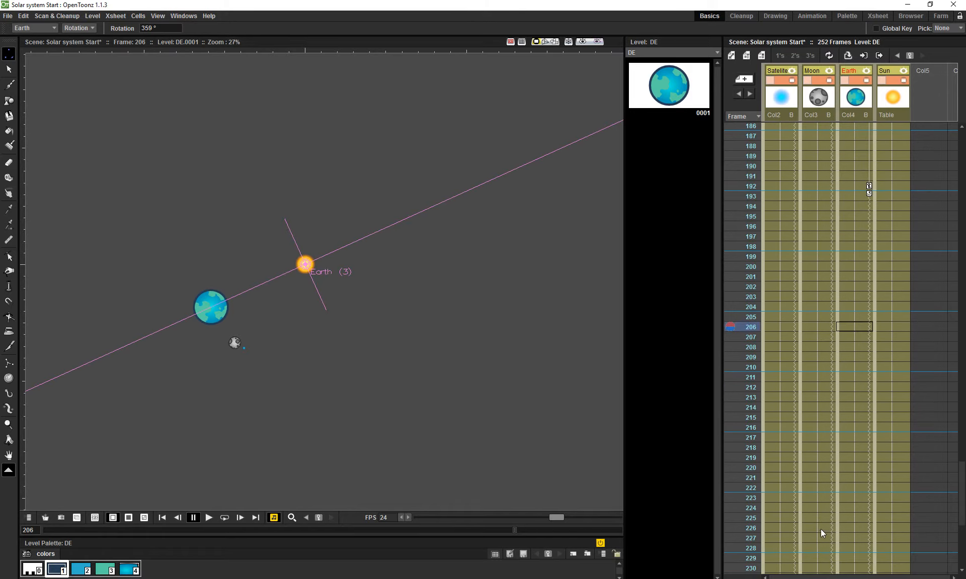
pyautogui.click(862, 187)
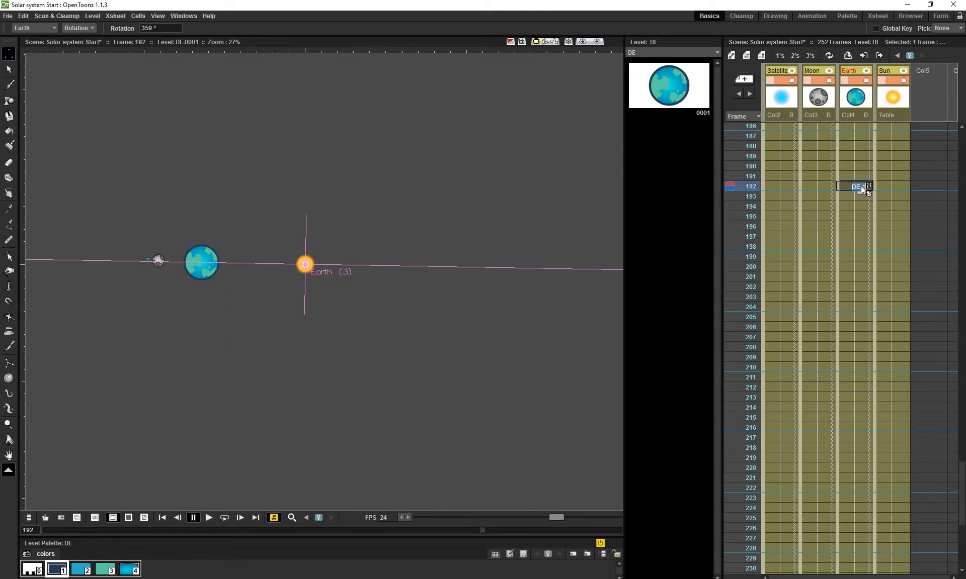
pyautogui.click(751, 189)
pyautogui.click(755, 199)
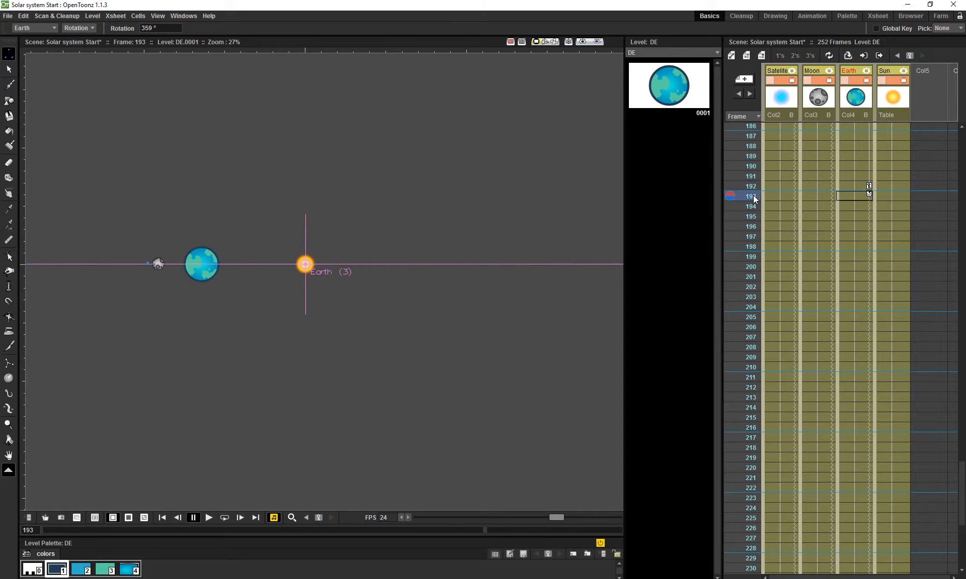
pyautogui.click(755, 187)
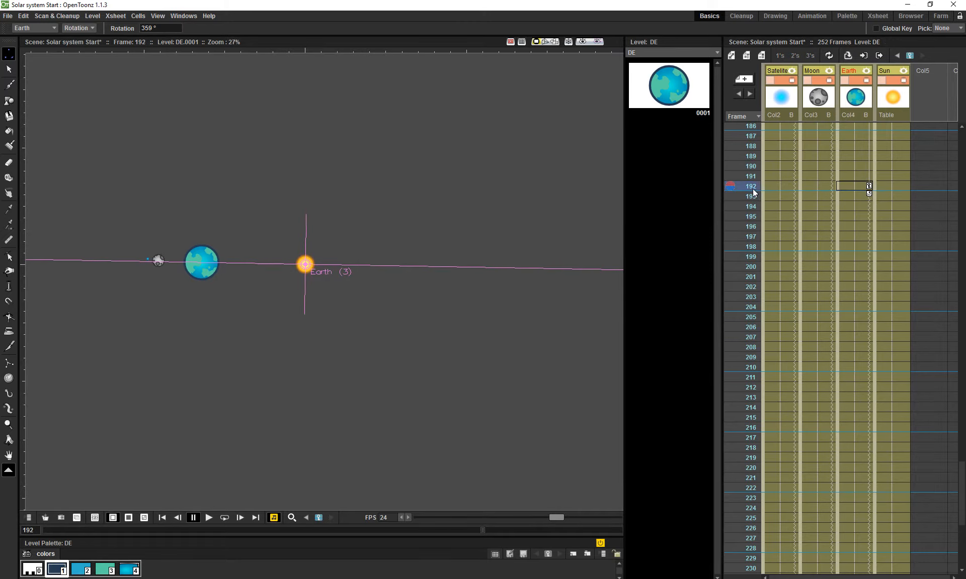
pyautogui.rightClick(759, 185)
pyautogui.click(786, 201)
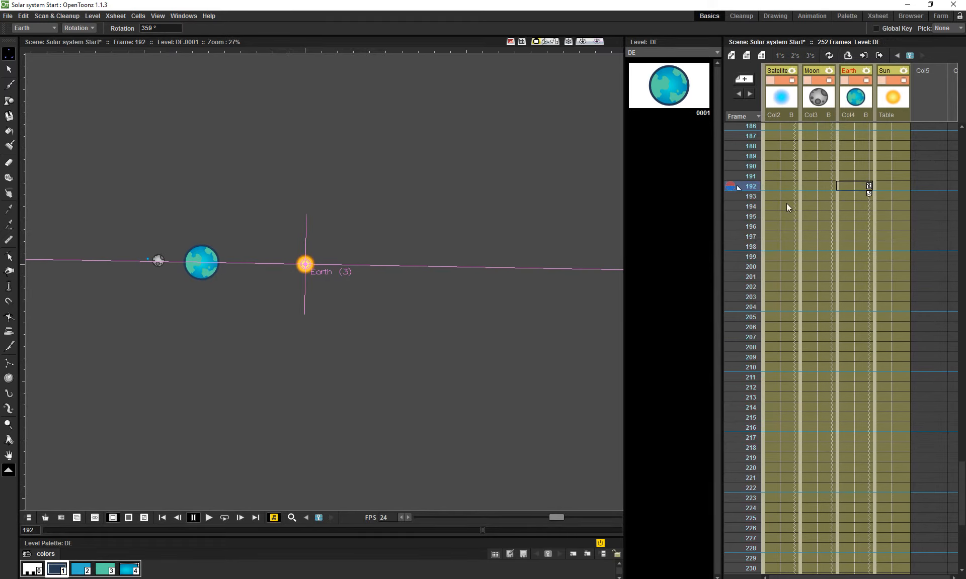
pyautogui.press('l')
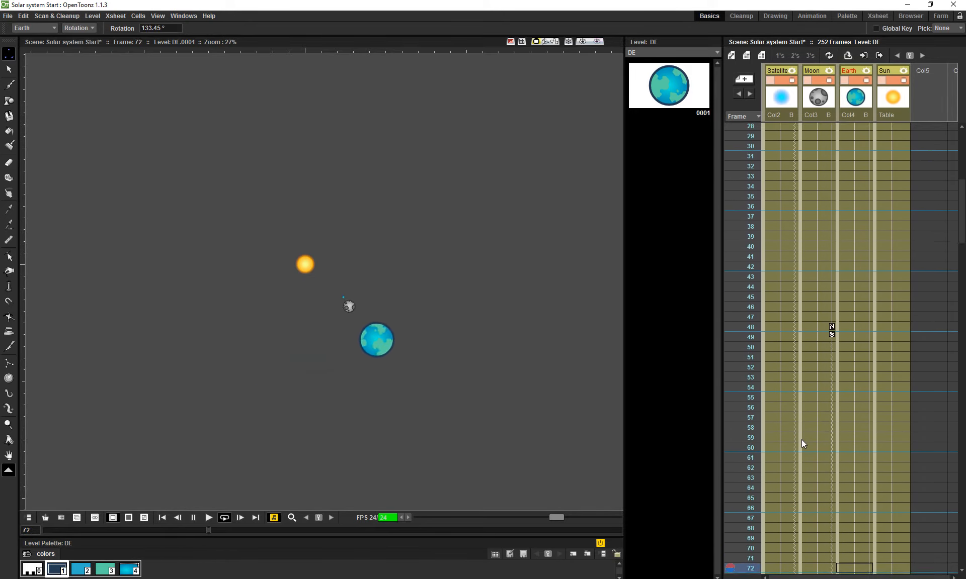
pyautogui.press('l')
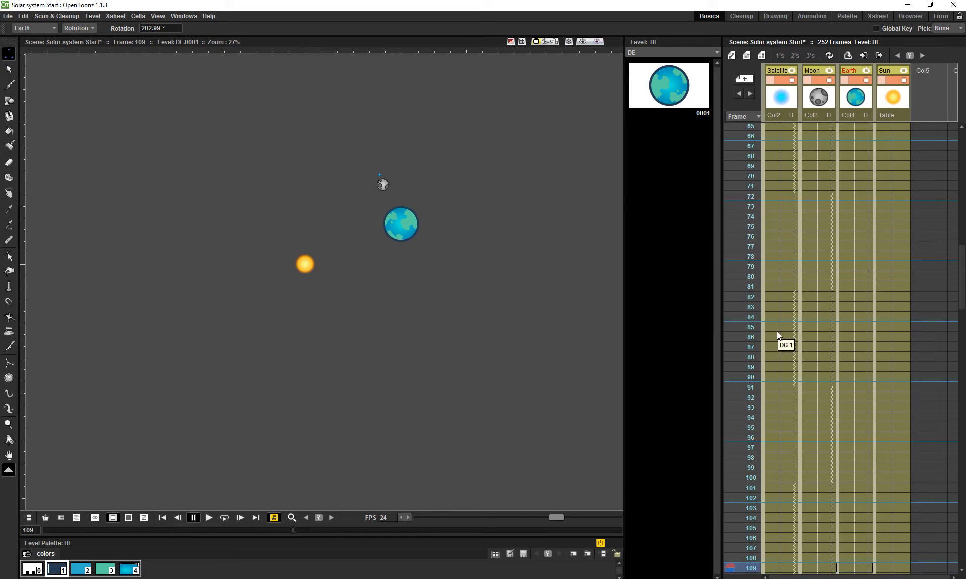
# Go to frame 90 and extend the onion skin over the following frames beyond frame 165 to show the orbit trails
pyautogui.scroll(-2, 743, 316)
pyautogui.click(743, 316)
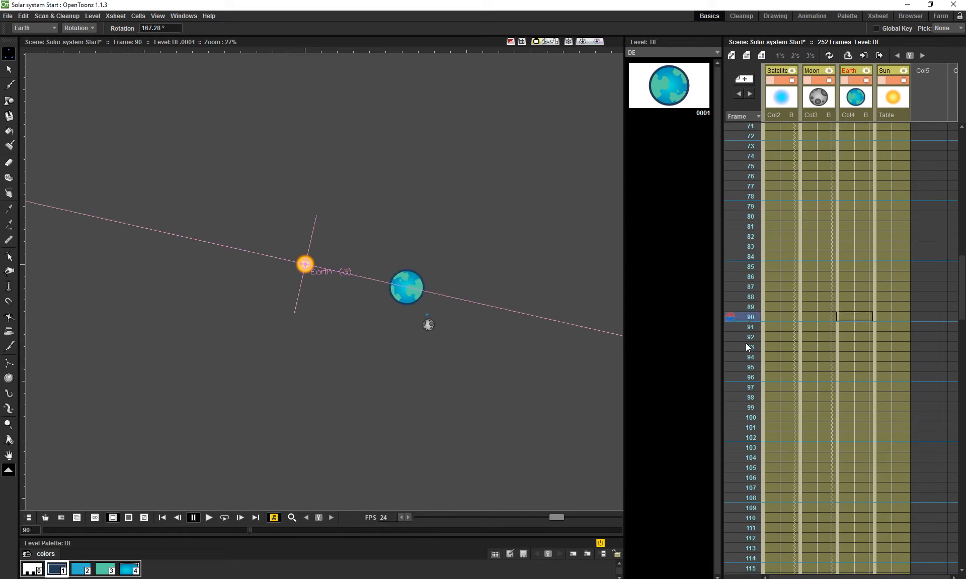
pyautogui.moveTo(730, 328); pyautogui.dragTo(730, 573)
pyautogui.scroll(12, 466, 327)
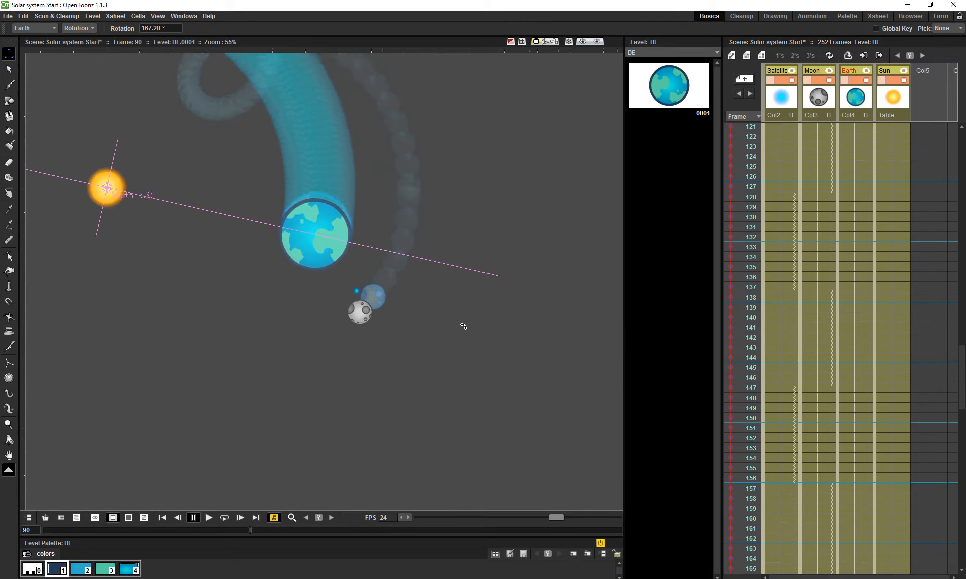
pyautogui.moveTo(320, 293); pyautogui.dragTo(374, 315)
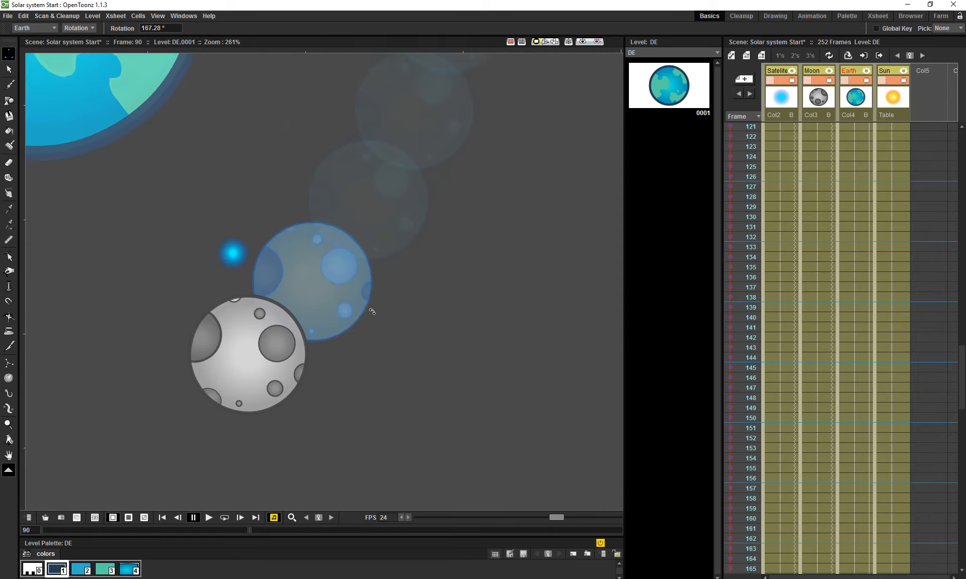
# Select the Satelite column and set the Onion Skin Paper Thickness preference to 10 to strengthen its trail
pyautogui.click(779, 97)
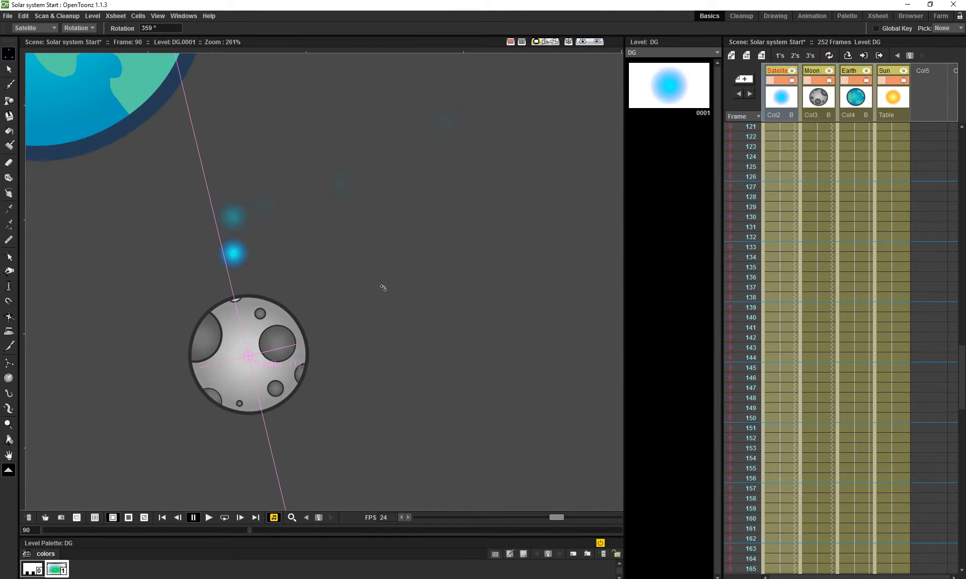
pyautogui.scroll(-8, 387, 284)
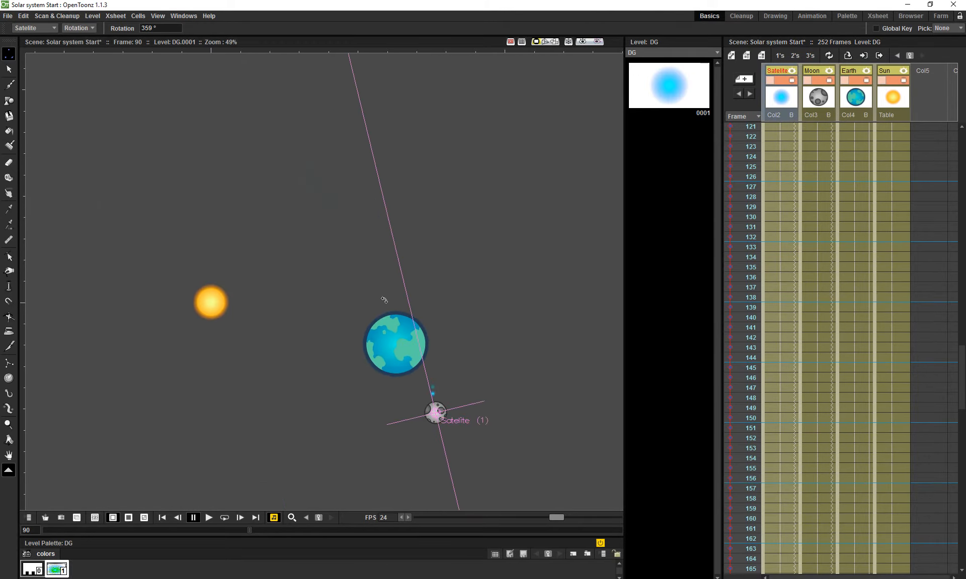
pyautogui.scroll(-3, 390, 312)
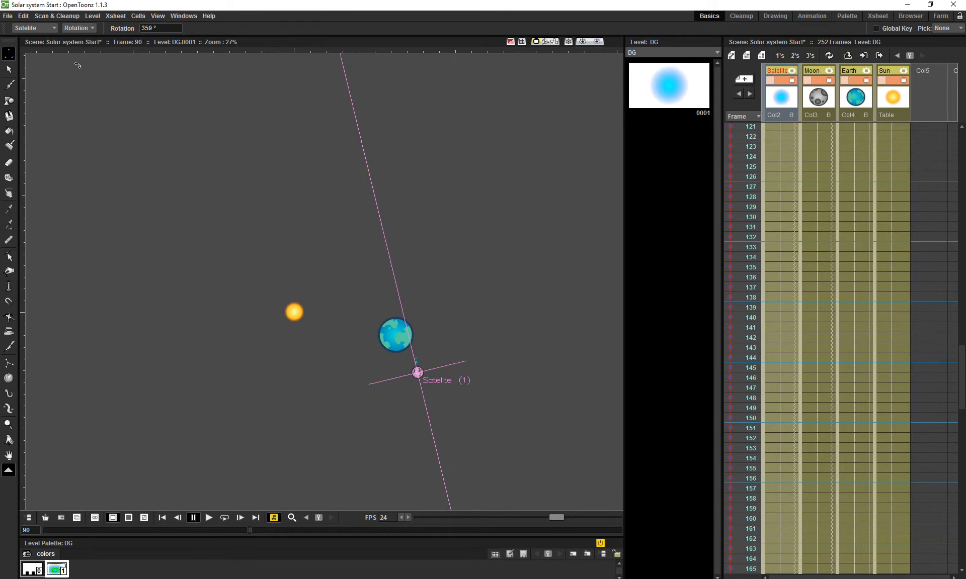
pyautogui.click(10, 17)
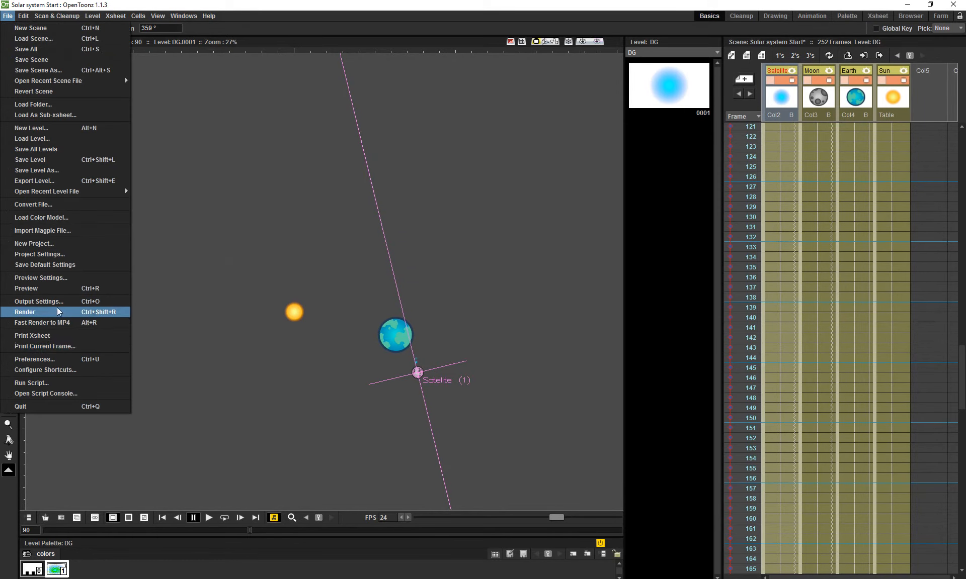
pyautogui.click(65, 359)
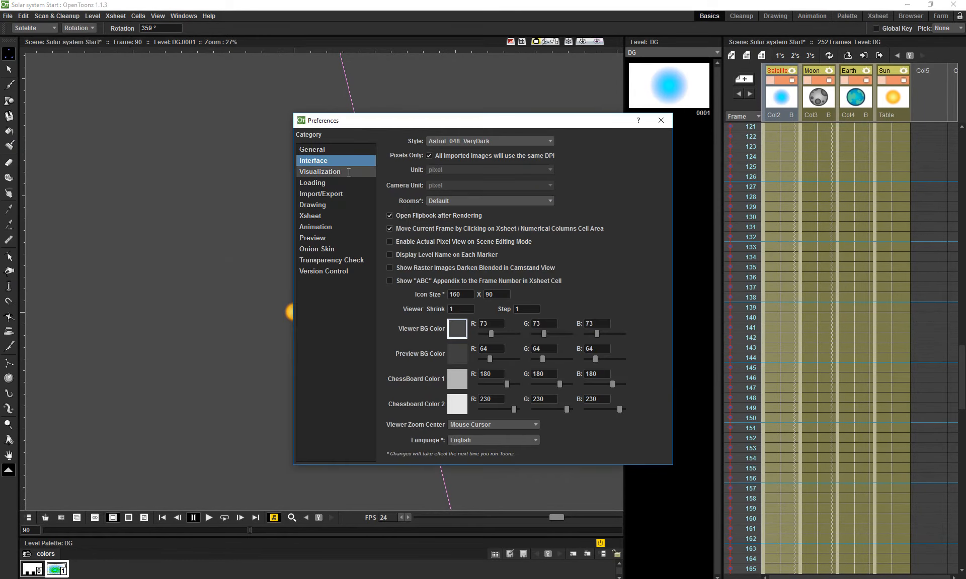
pyautogui.click(324, 227)
pyautogui.moveTo(387, 125); pyautogui.dragTo(602, 107)
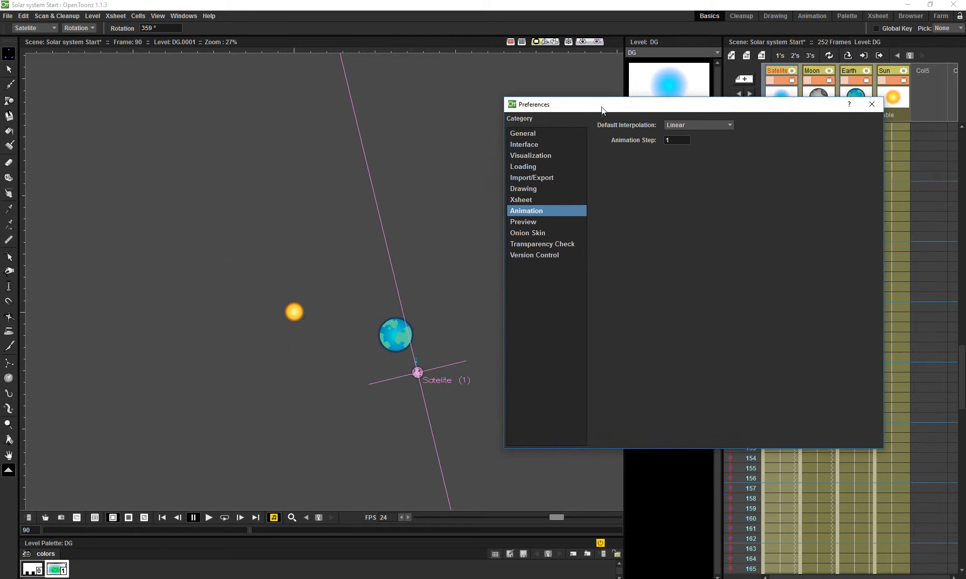
pyautogui.click(547, 231)
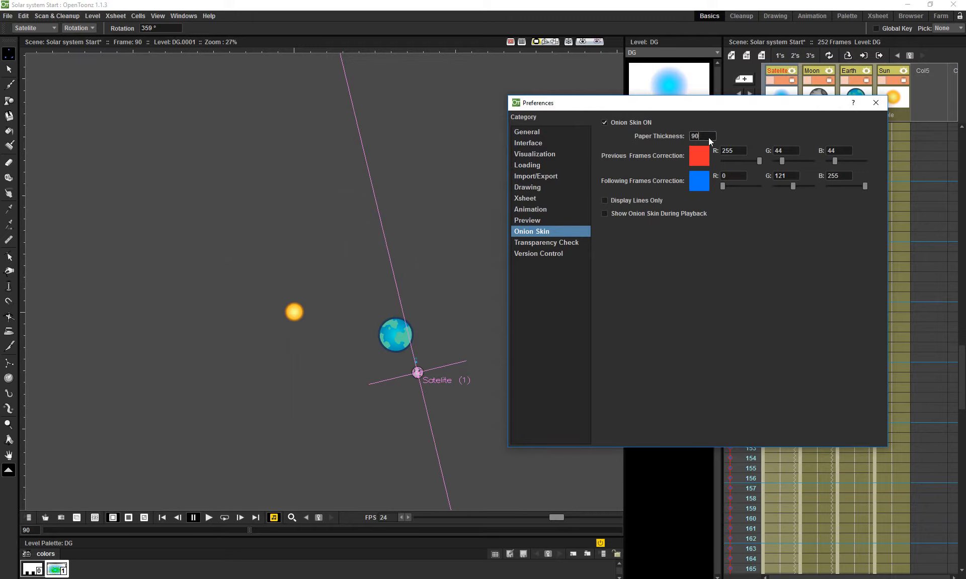
pyautogui.write('10')
pyautogui.click(877, 102)
pyautogui.scroll(1, 556, 275)
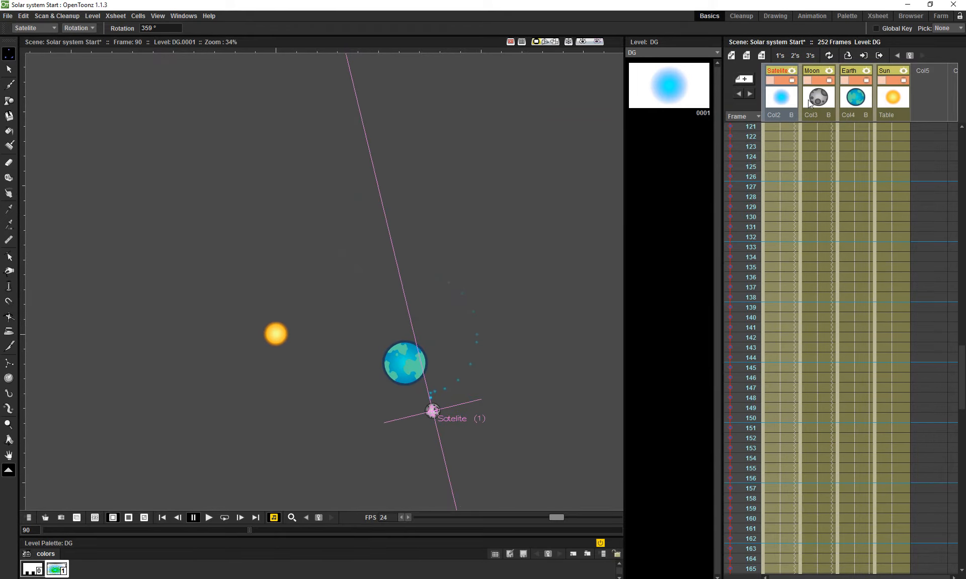
# Compare the onion-skin trails of the Moon, Sun, Earth and Satelite columns, using the Selection tool to hide the pivot axes
pyautogui.click(809, 100)
pyautogui.click(891, 100)
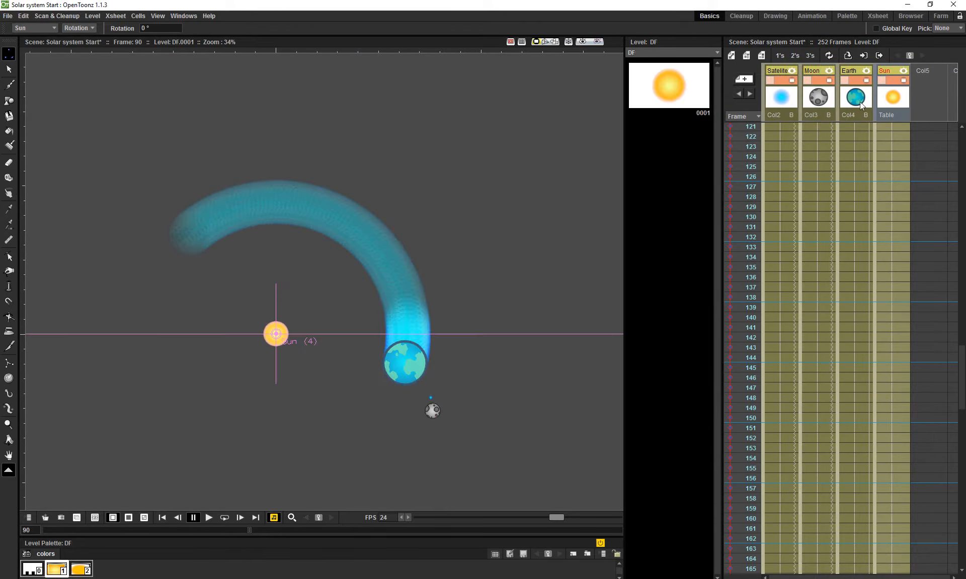
pyautogui.click(862, 105)
pyautogui.click(790, 96)
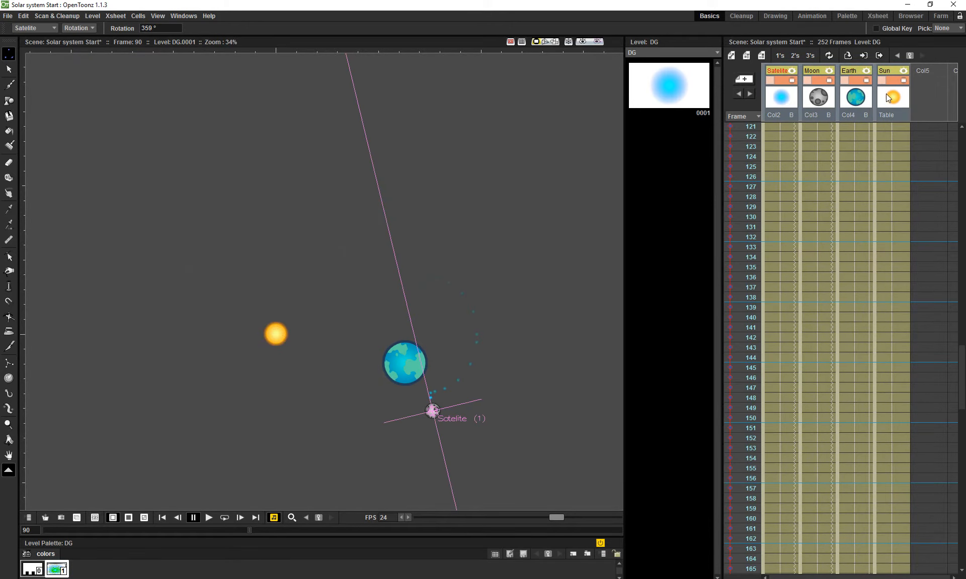
pyautogui.click(819, 100)
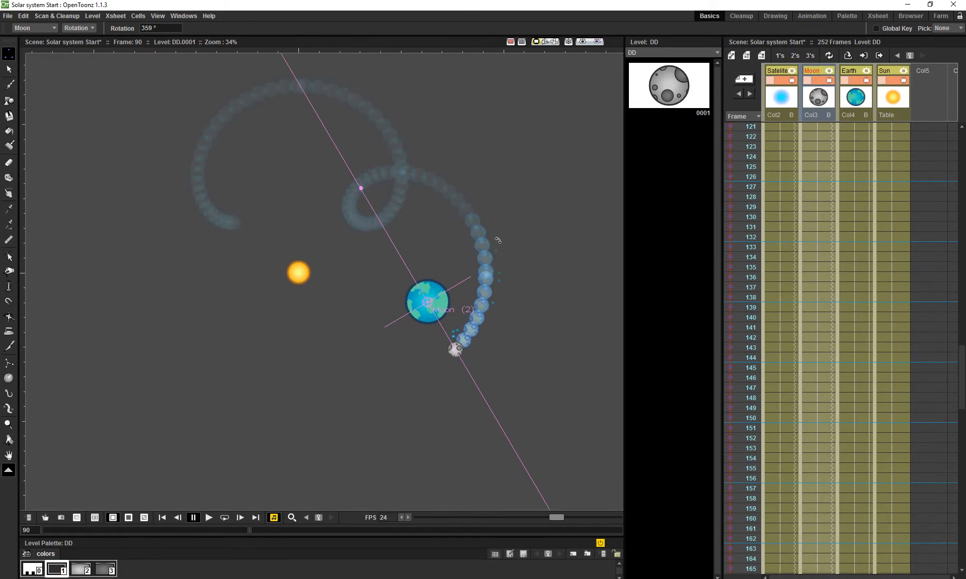
pyautogui.scroll(1, 497, 241)
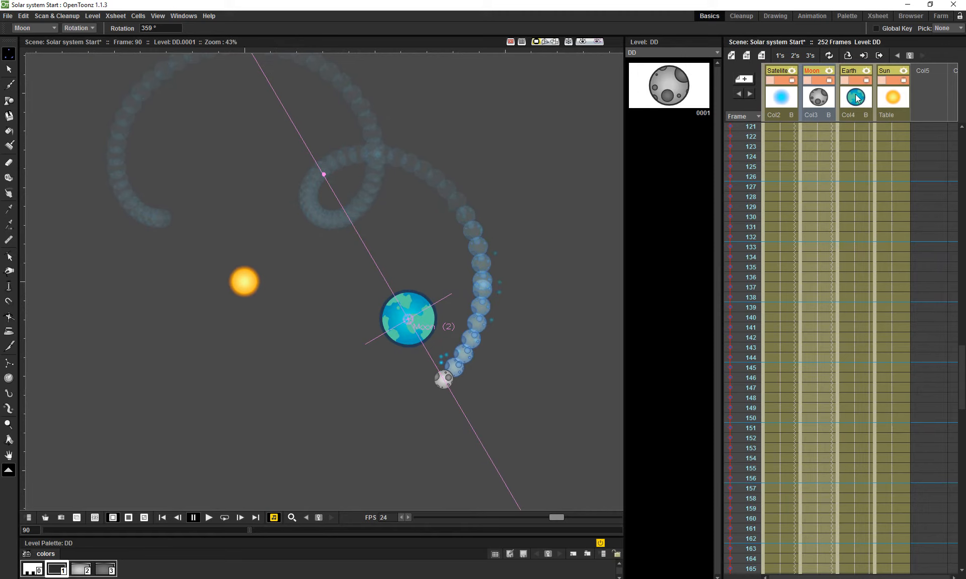
pyautogui.press('s')
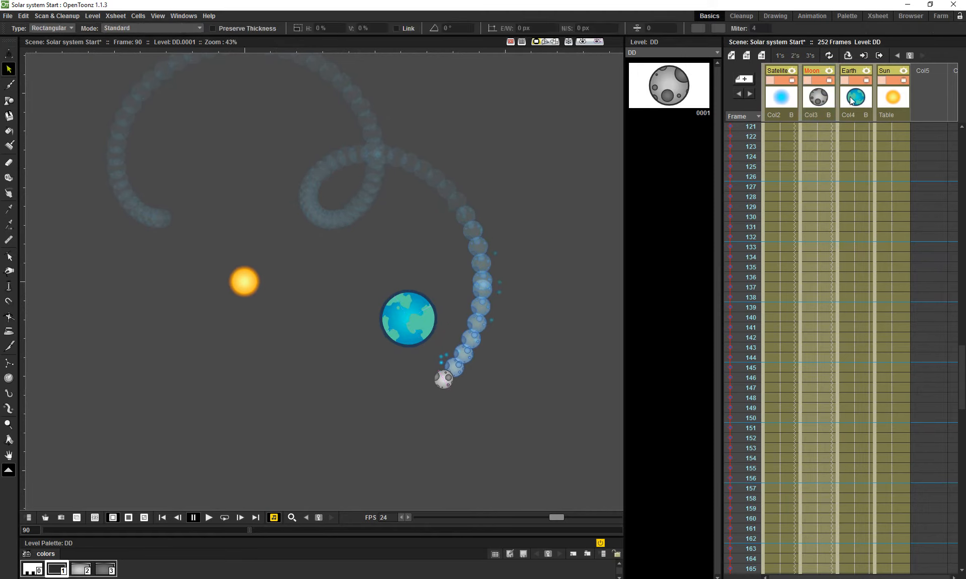
pyautogui.click(852, 100)
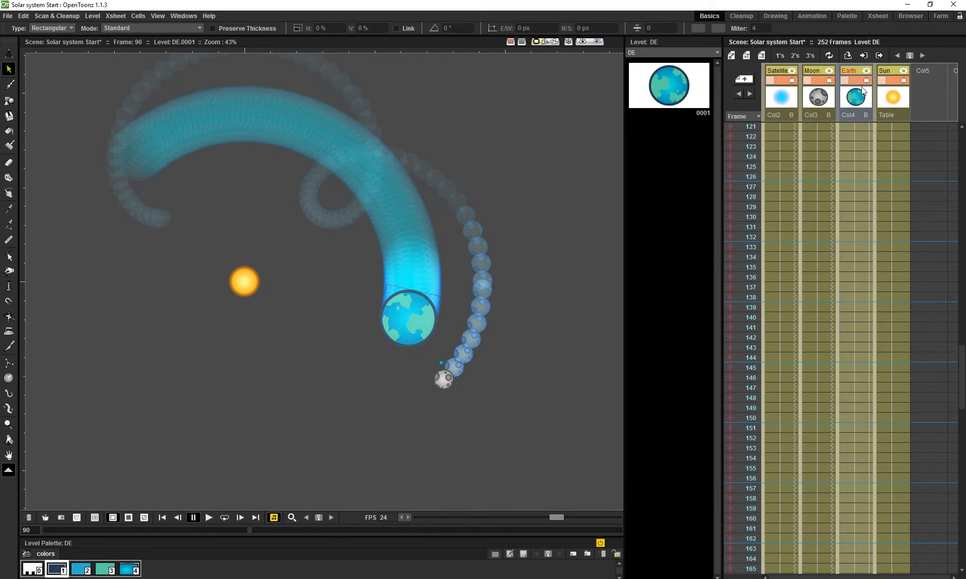
# Compare the onion-skin trails of the Moon, Satelite and Earth columns by selecting each in turn, ending on the Moon
pyautogui.click(818, 98)
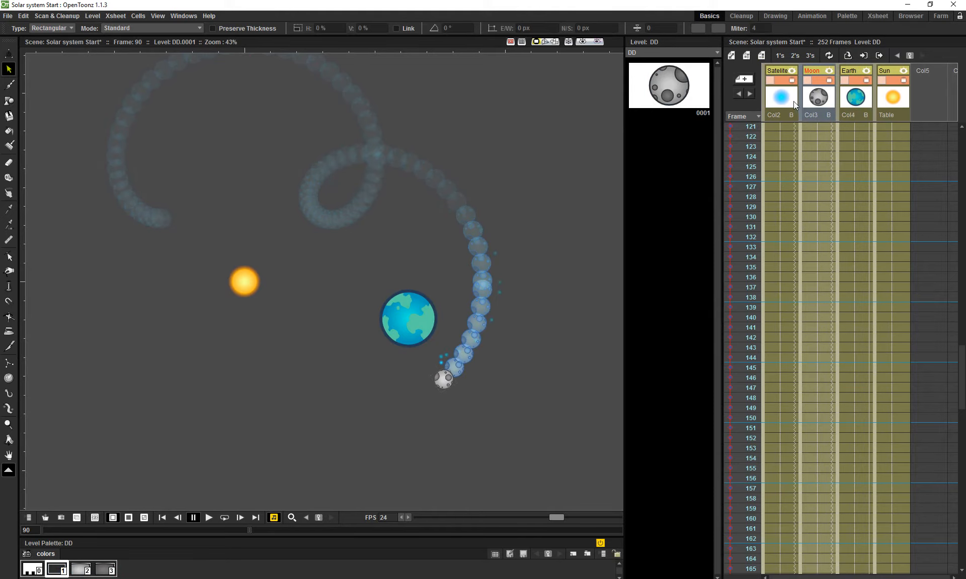
pyautogui.click(788, 104)
pyautogui.click(816, 100)
pyautogui.click(849, 102)
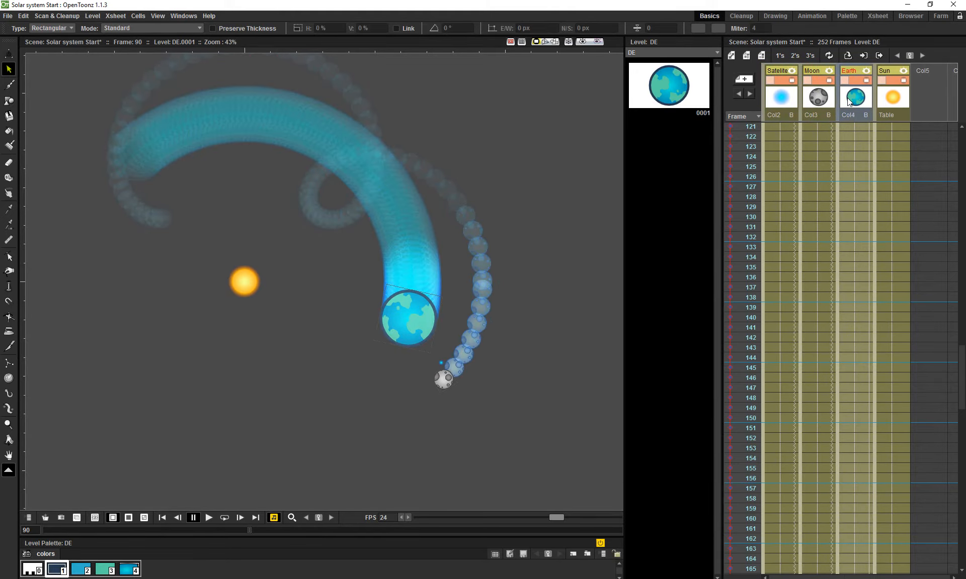
pyautogui.click(781, 103)
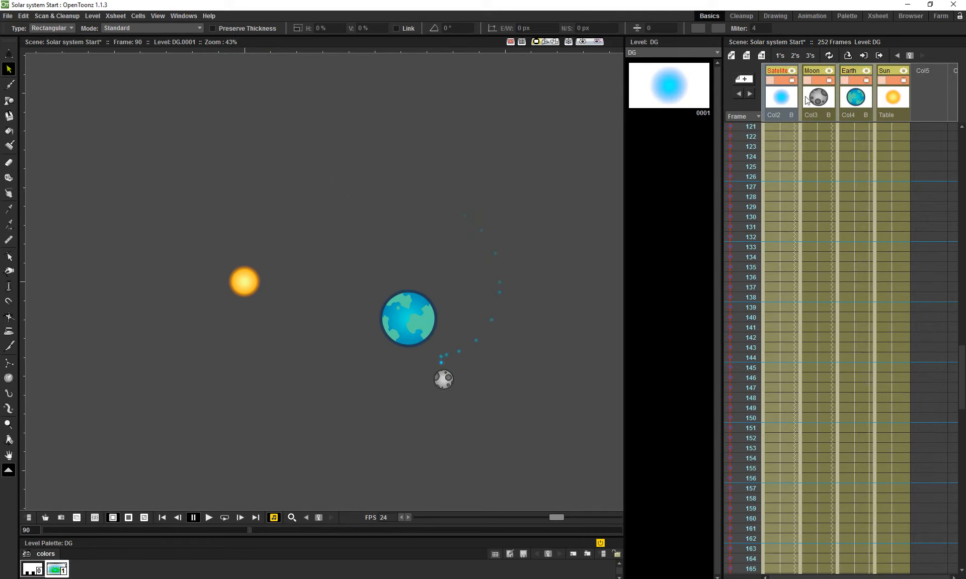
pyautogui.click(817, 98)
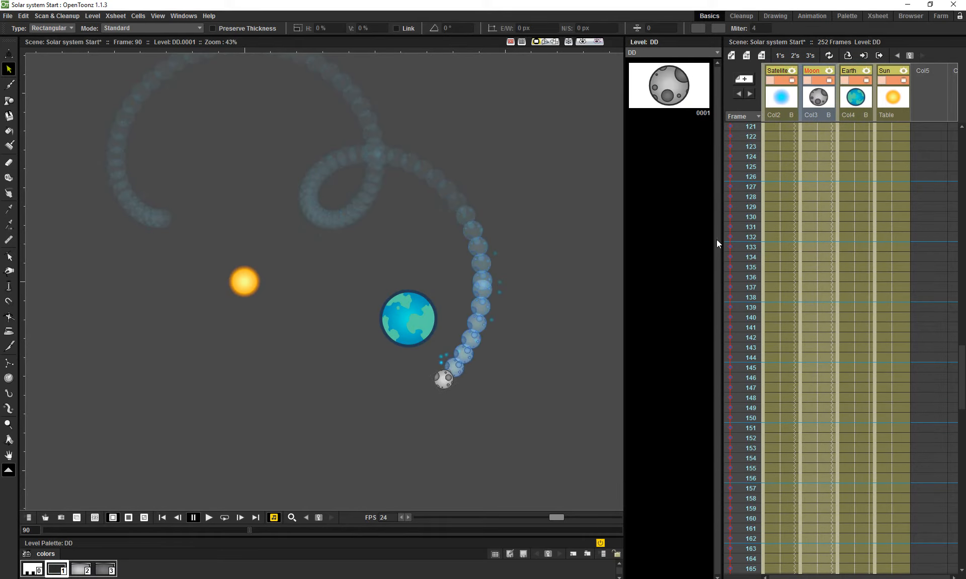
# Extend the Moon's onion skin back to frame 1 and forward to frame 192 to display its complete path
pyautogui.scroll(10, 746, 341)
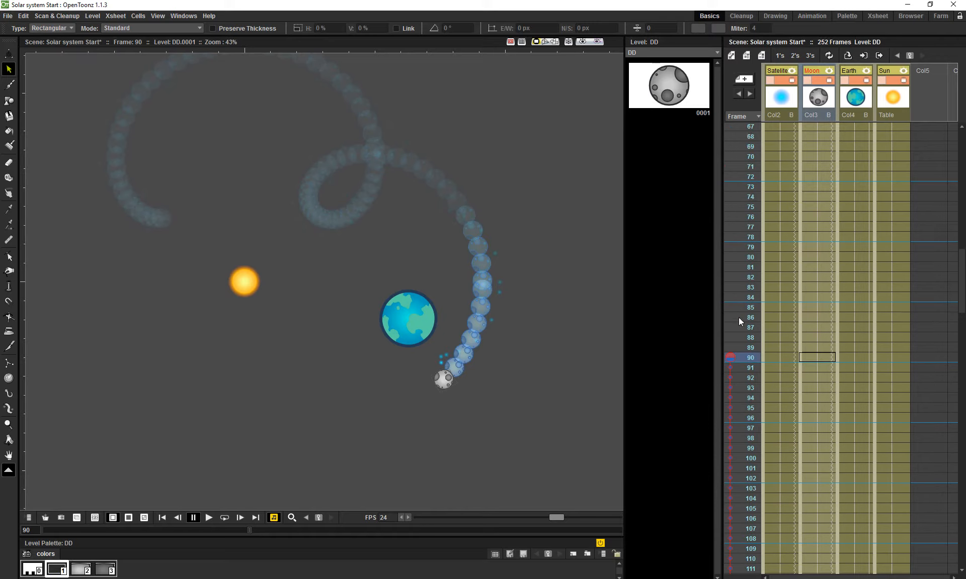
pyautogui.moveTo(731, 286); pyautogui.dragTo(733, 8)
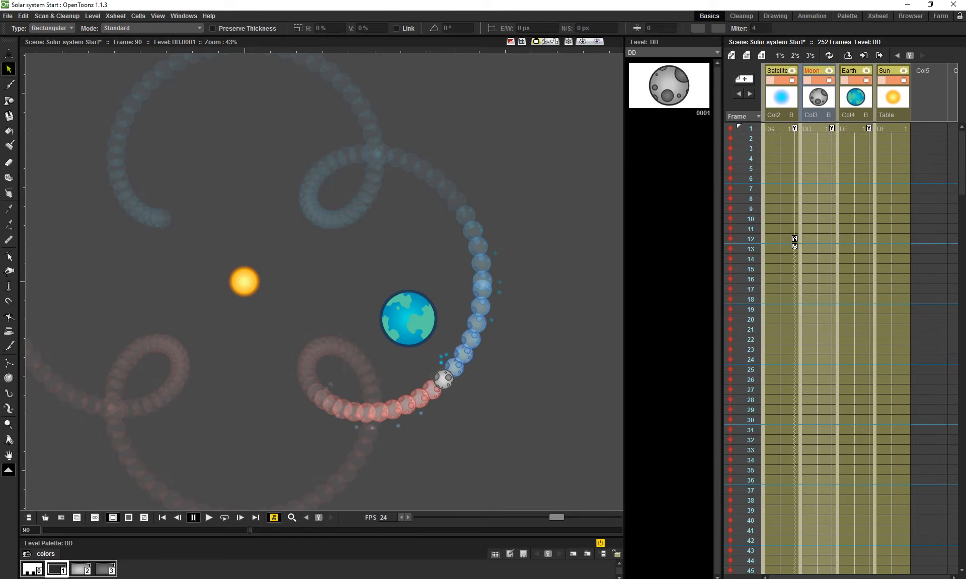
pyautogui.scroll(-3, 350, 250)
pyautogui.scroll(2, 351, 247)
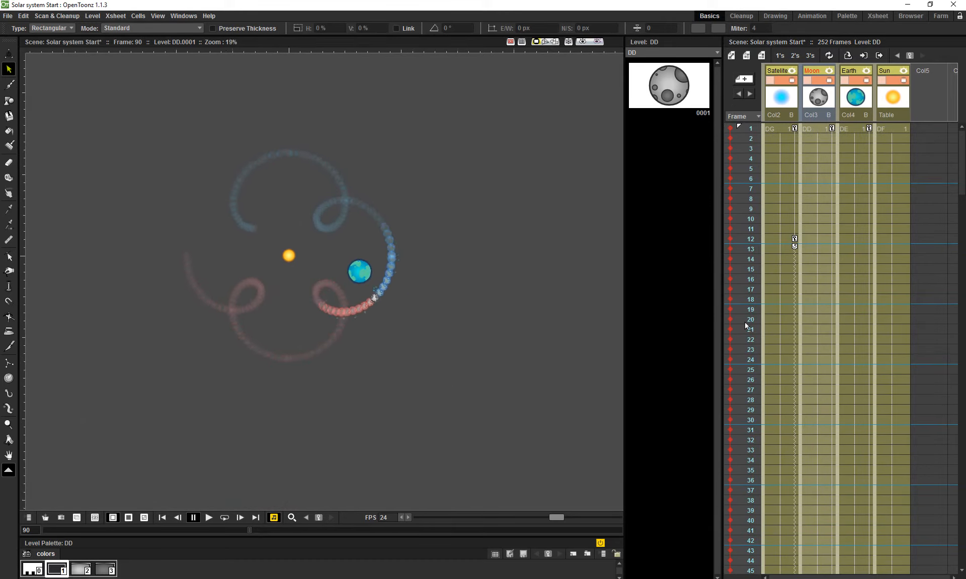
pyautogui.scroll(-10, 798, 415)
pyautogui.scroll(-7, 790, 428)
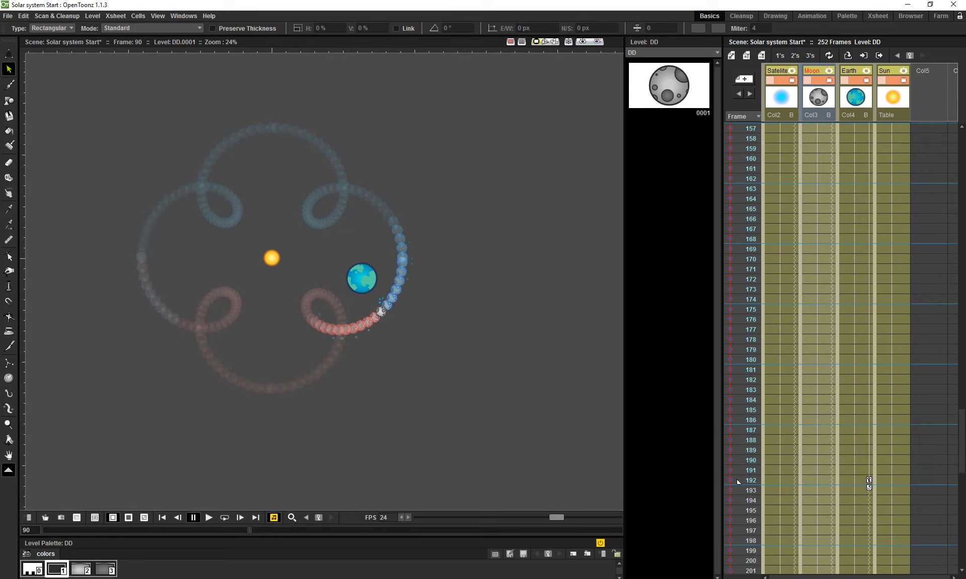
# Move the current frame to 115 and back to 49 to examine the Moon's trail along its orbit
pyautogui.press('p')
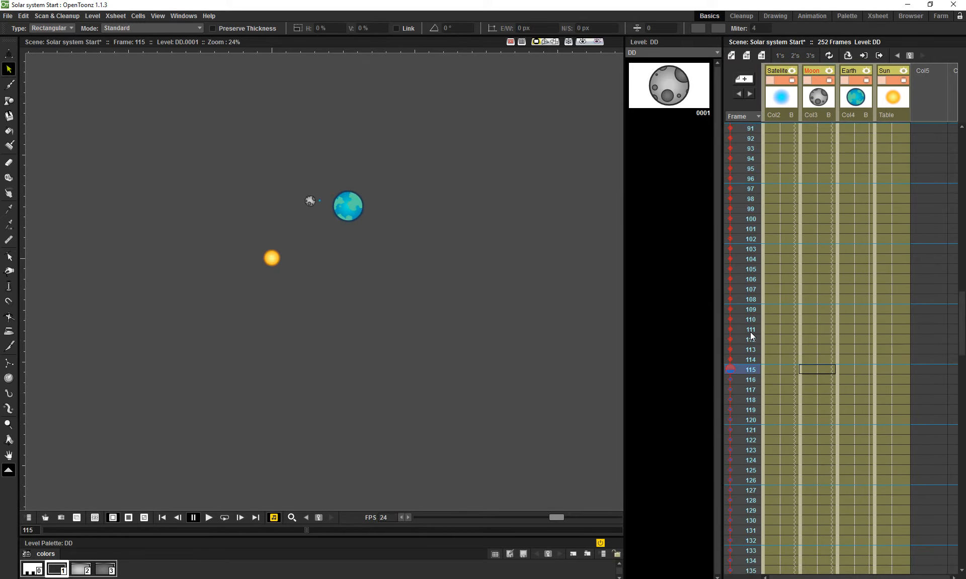
pyautogui.press('p')
pyautogui.scroll(6, 743, 250)
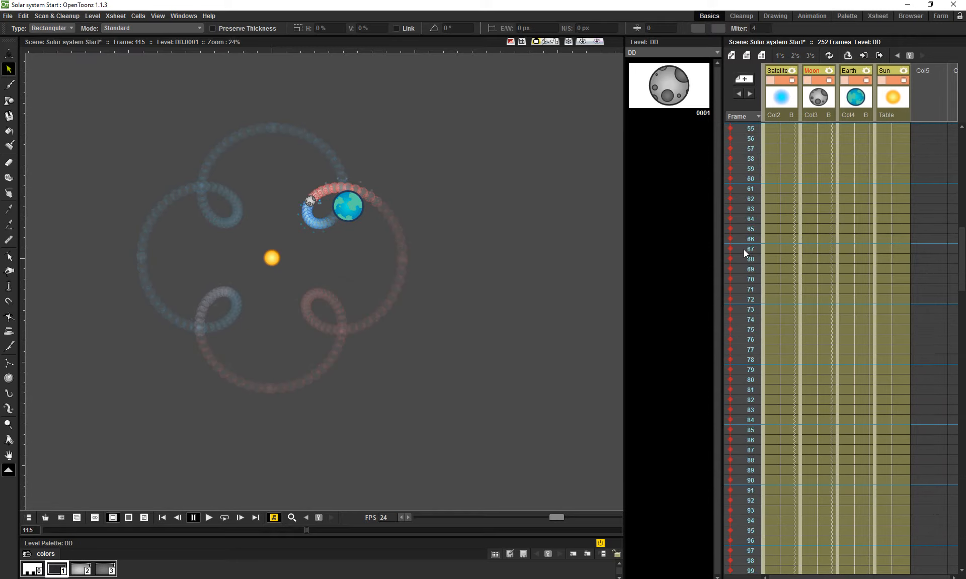
pyautogui.click(745, 249)
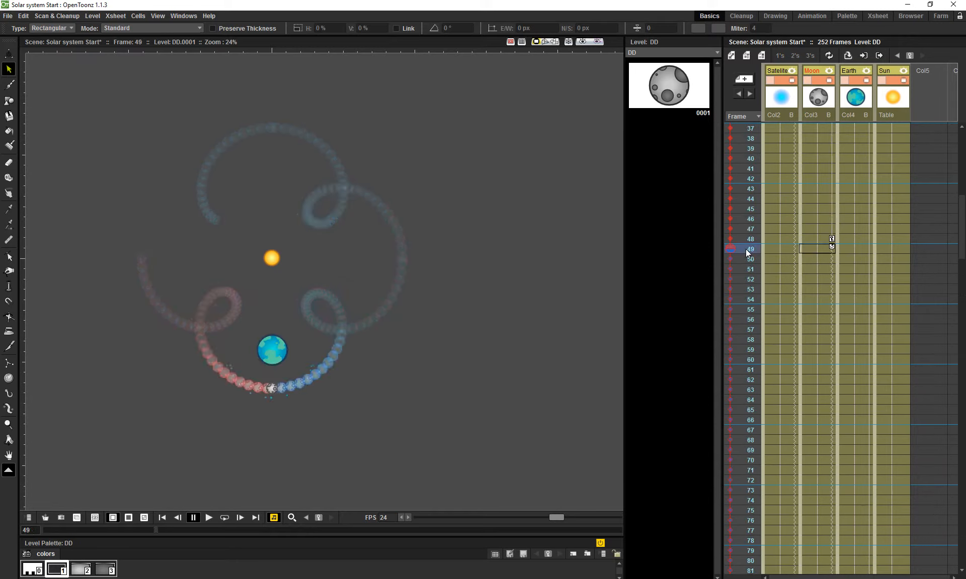
pyautogui.scroll(1, 745, 249)
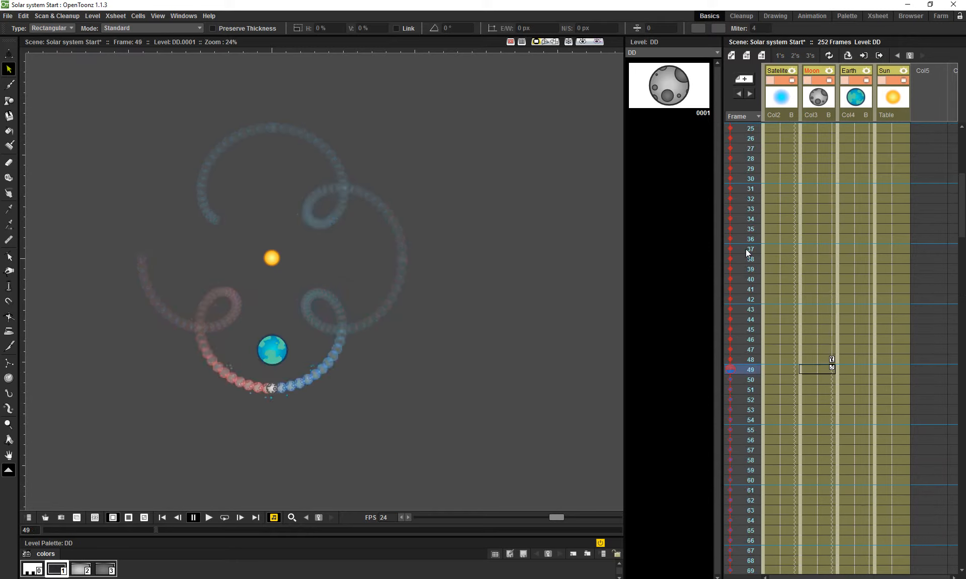
# Select the Satelite column and examine its onion-skin trail around the Moon at frame 49
pyautogui.click(782, 98)
pyautogui.scroll(5, 256, 372)
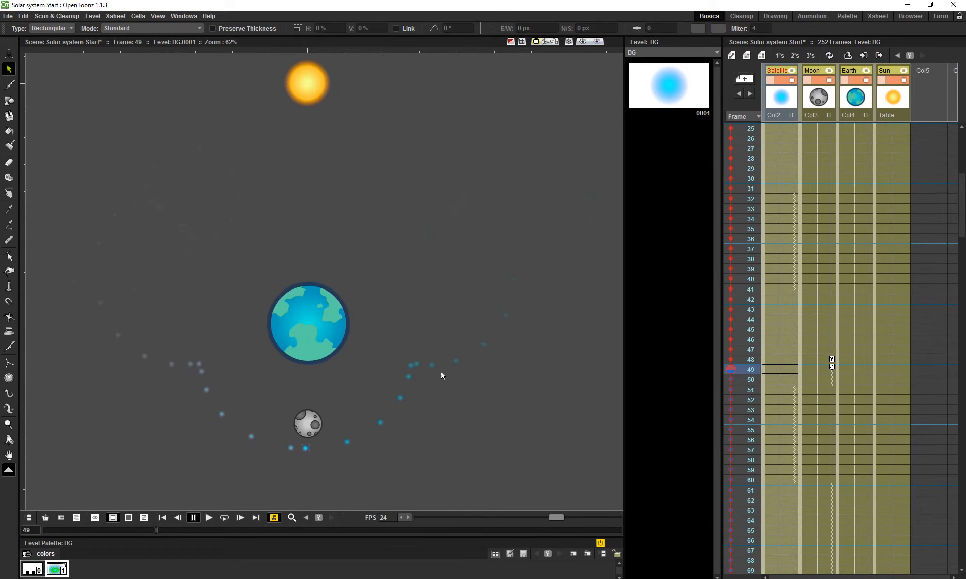
pyautogui.scroll(-3, 442, 382)
pyautogui.scroll(2, 354, 421)
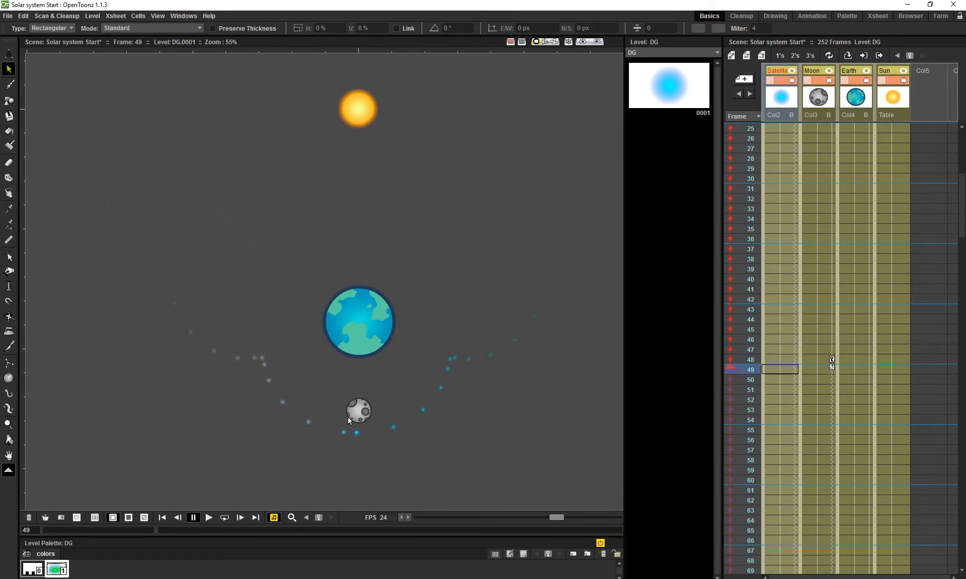
pyautogui.moveTo(349, 419); pyautogui.dragTo(316, 406)
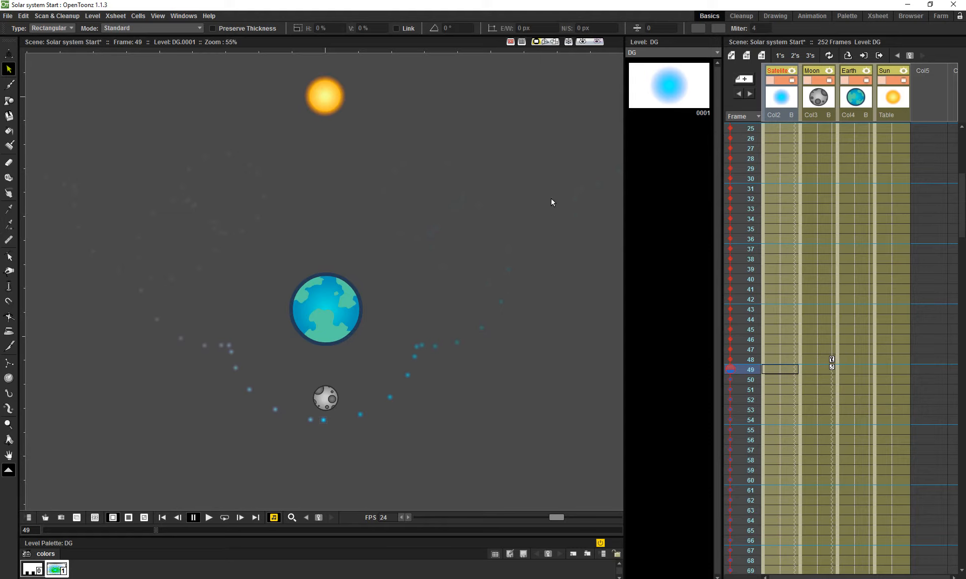
# Scrub forward through frame 68 to frame 96 and examine the Satelite's onion-skin trail
pyautogui.scroll(-2, 474, 313)
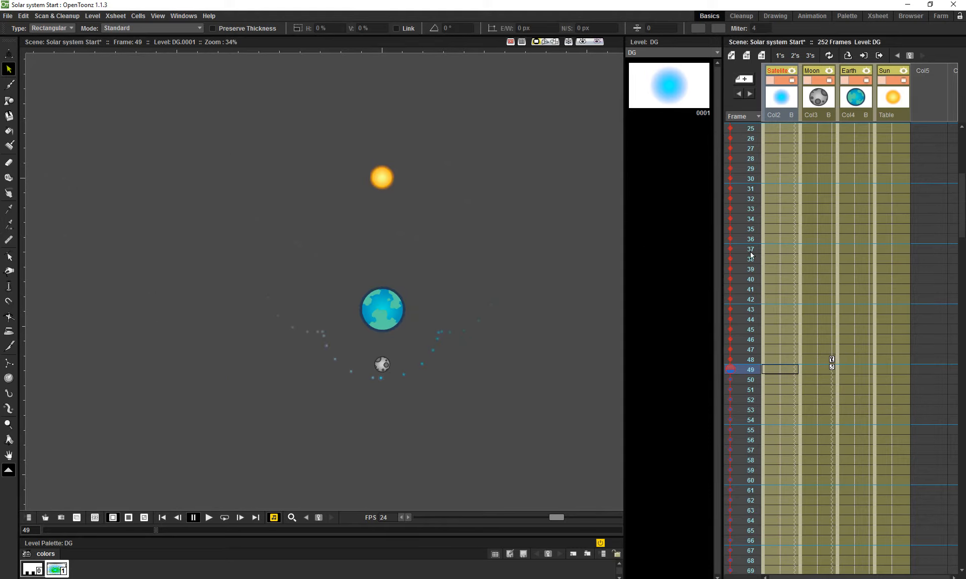
pyautogui.moveTo(750, 267); pyautogui.dragTo(753, 561)
pyautogui.scroll(-5, 754, 517)
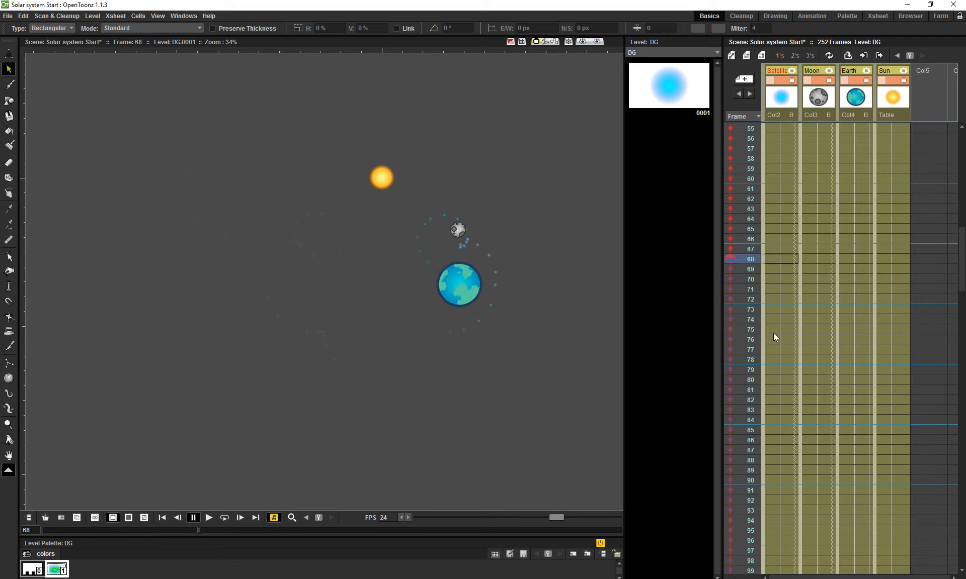
pyautogui.scroll(-4, 767, 306)
pyautogui.moveTo(750, 173); pyautogui.dragTo(735, 301)
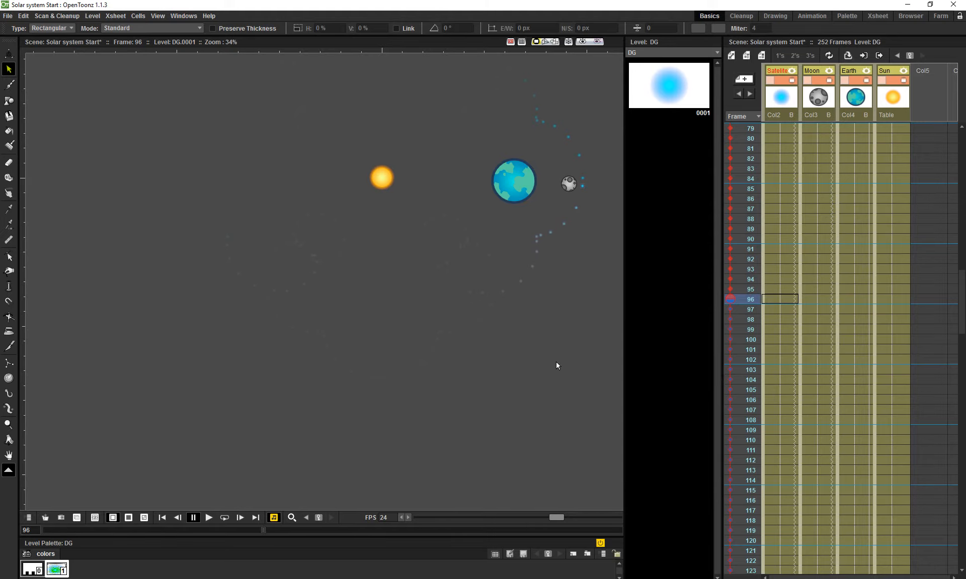
pyautogui.scroll(4, 488, 202)
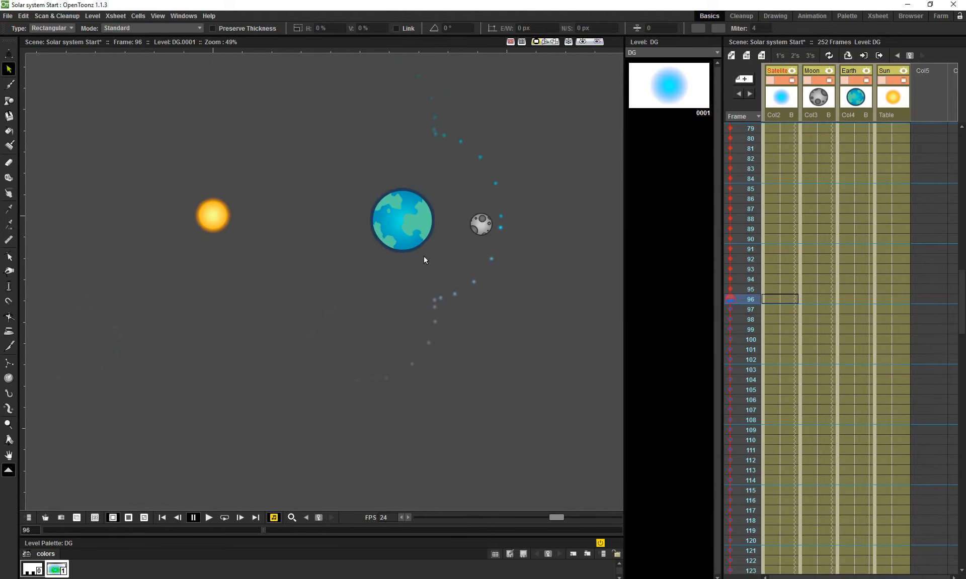
pyautogui.scroll(1, 445, 345)
pyautogui.scroll(-2, 445, 345)
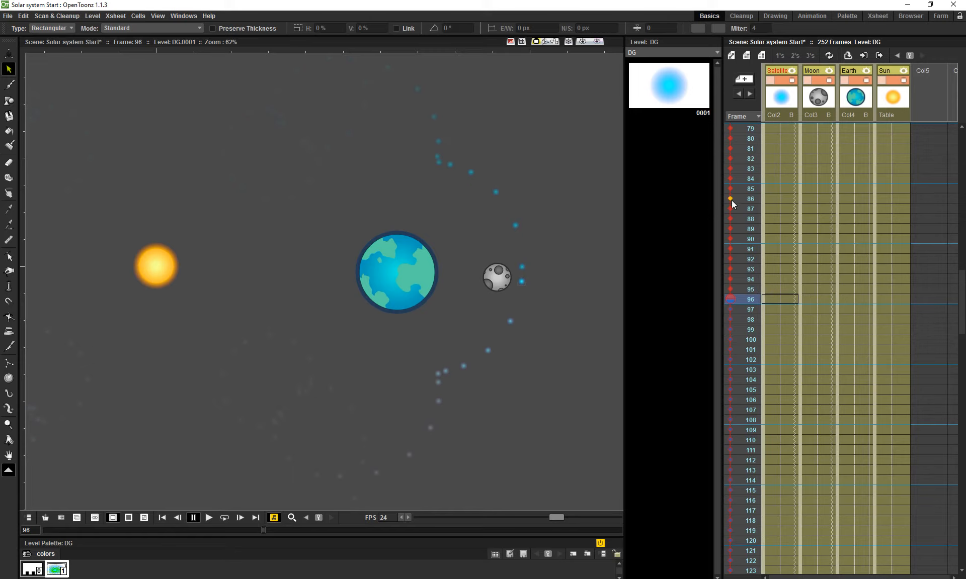
# Turn off the onion skin and set the current frame to 97
pyautogui.click(730, 299)
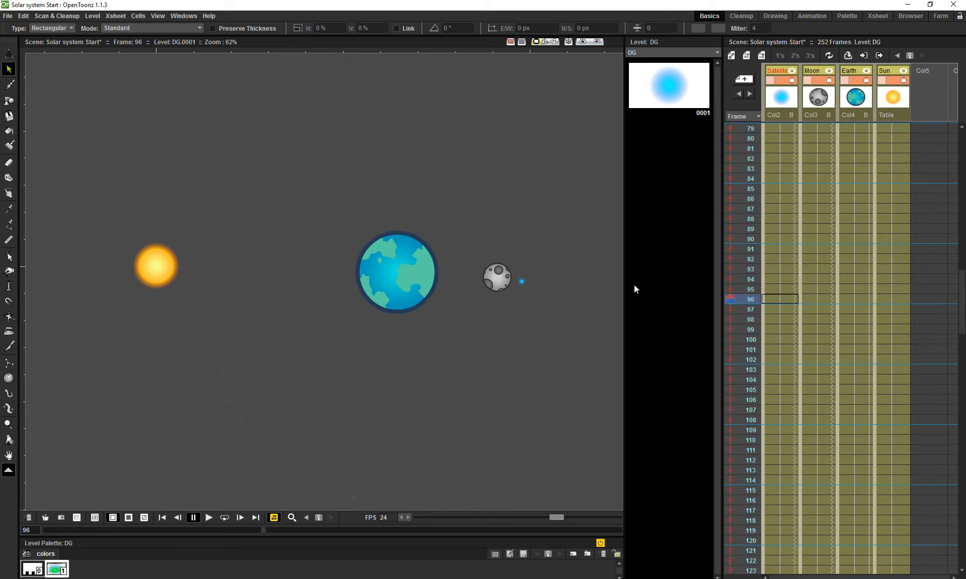
pyautogui.moveTo(750, 301)
pyautogui.mouseDown()
pyautogui.moveTo(741, 263)
pyautogui.moveTo(743, 313)
pyautogui.mouseUp()
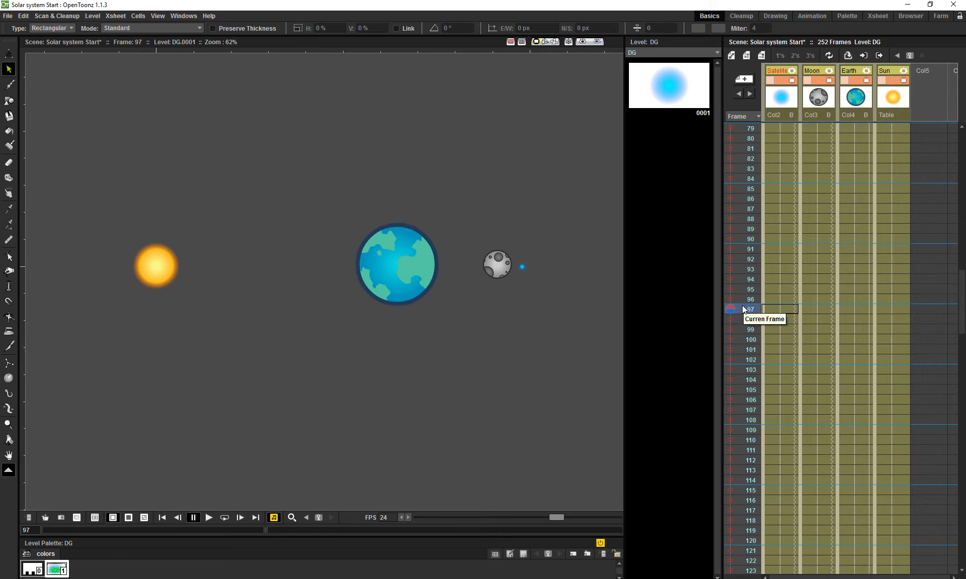
pyautogui.moveTo(750, 307)
pyautogui.mouseDown()
pyautogui.moveTo(750, 292)
pyautogui.moveTo(752, 309)
pyautogui.mouseUp()
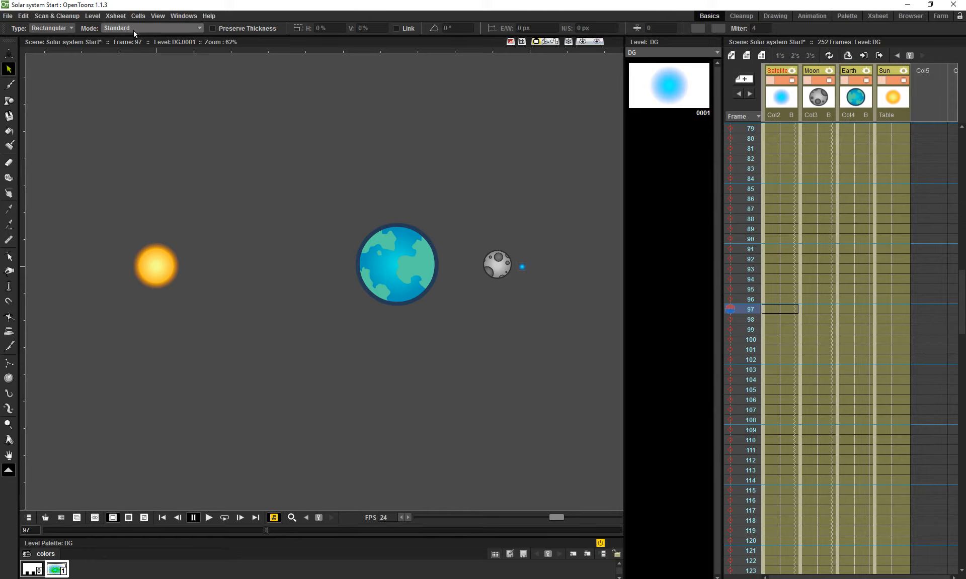
# Open the Stage Schematic and move its window so the xsheet columns stay uncovered
pyautogui.click(177, 21)
pyautogui.click(196, 144)
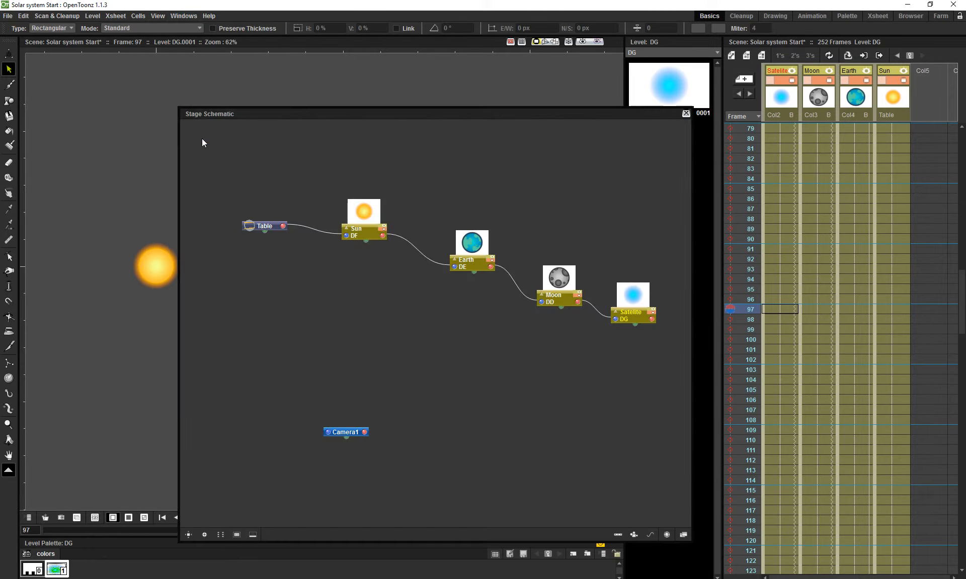
pyautogui.moveTo(436, 118); pyautogui.dragTo(706, 146)
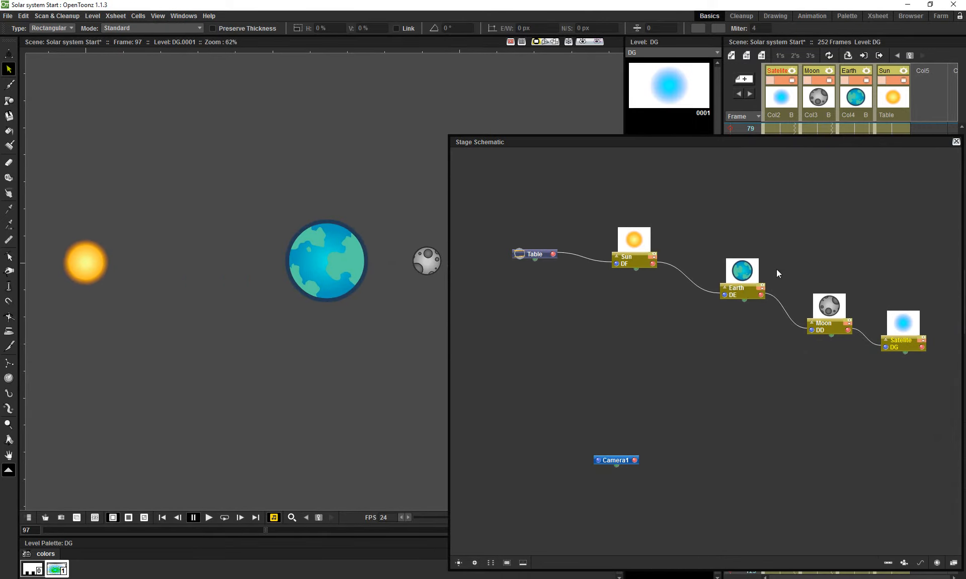
pyautogui.moveTo(793, 149); pyautogui.dragTo(500, 168)
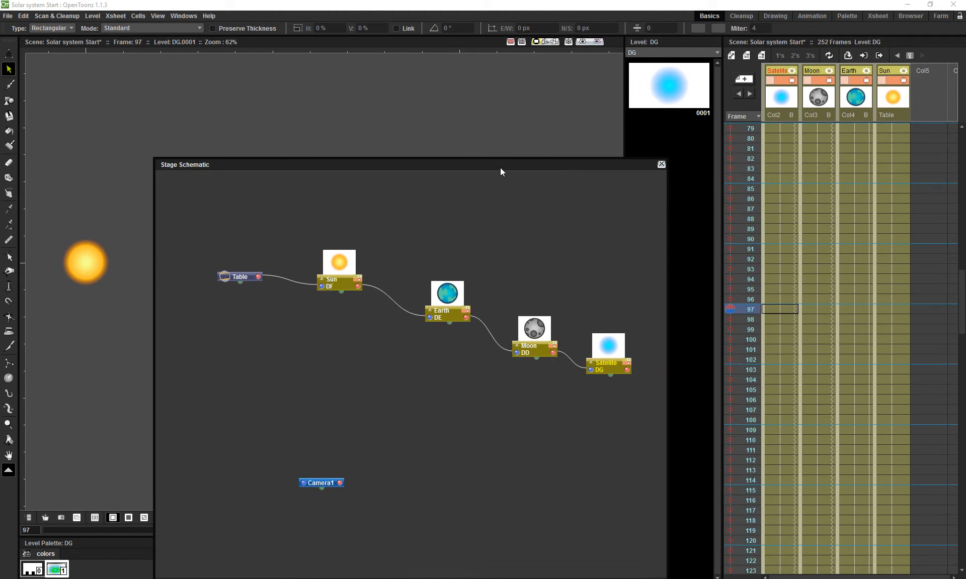
# Create a new one-frame Toonz Vector Level at frame 1 of the empty column beside Sun
pyautogui.scroll(20, 925, 129)
pyautogui.click(919, 127)
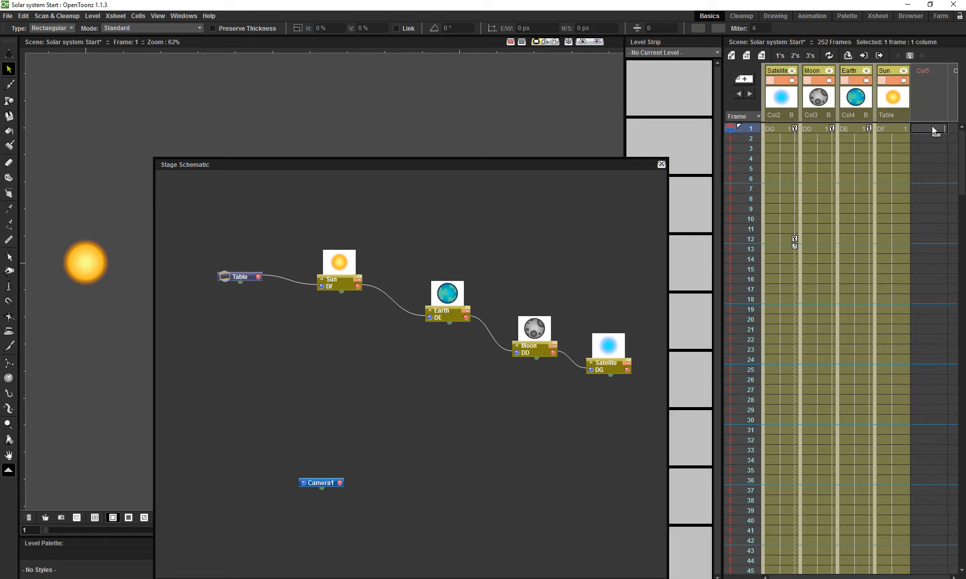
pyautogui.click(730, 55)
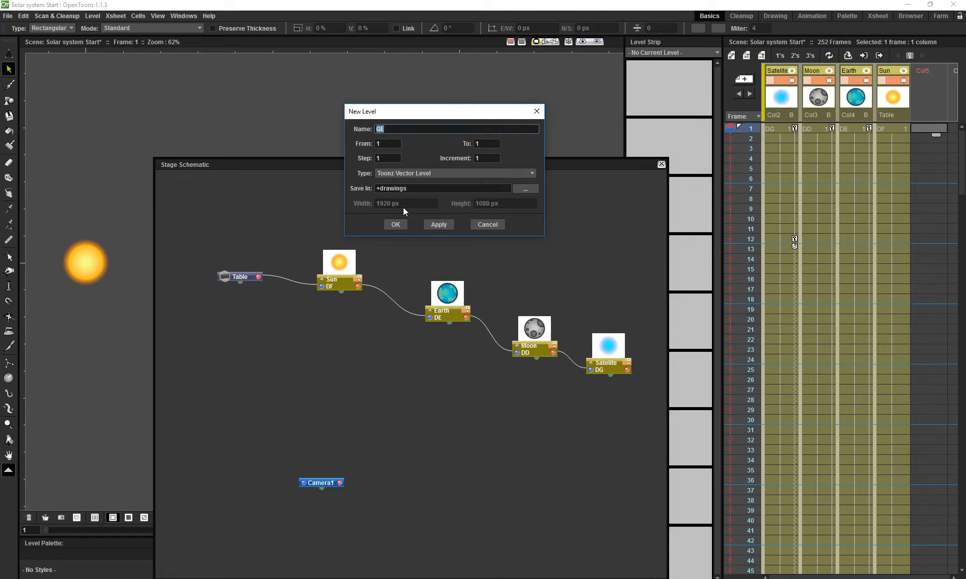
pyautogui.click(396, 225)
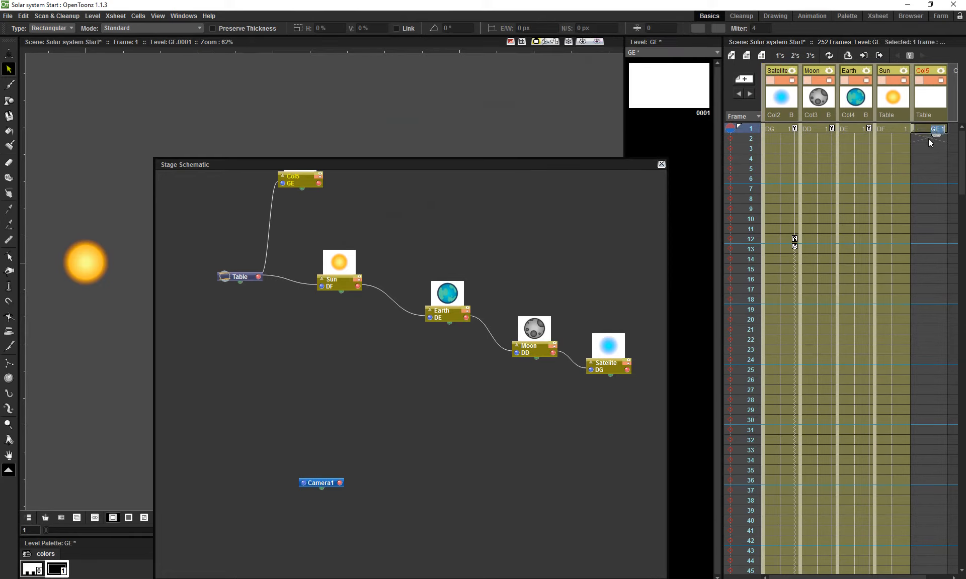
# Extend the new level's exposure down to frame 192
pyautogui.moveTo(936, 139); pyautogui.dragTo(937, 577)
pyautogui.scroll(-15, 738, 513)
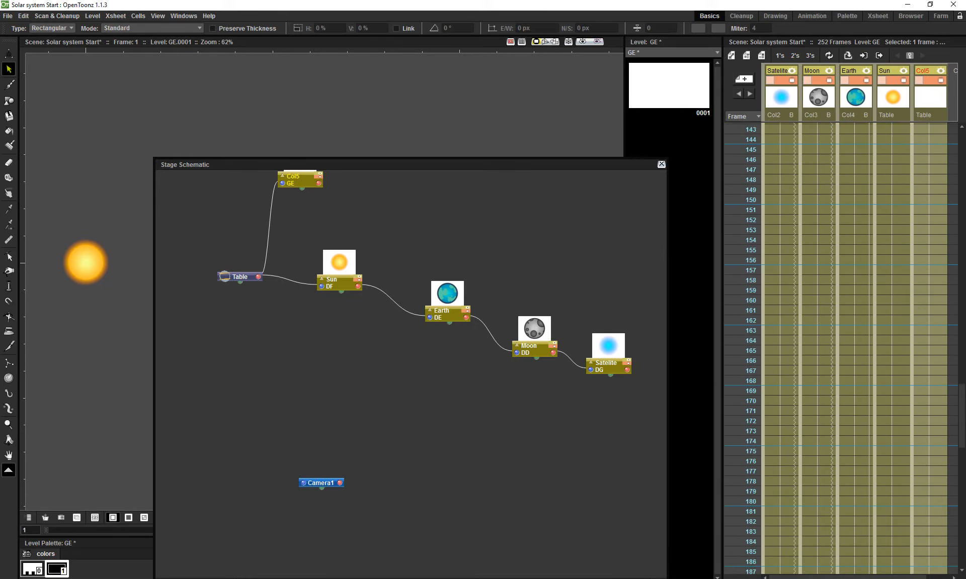
pyautogui.keyDown('shift'); pyautogui.click(738, 513); pyautogui.keyUp('shift')
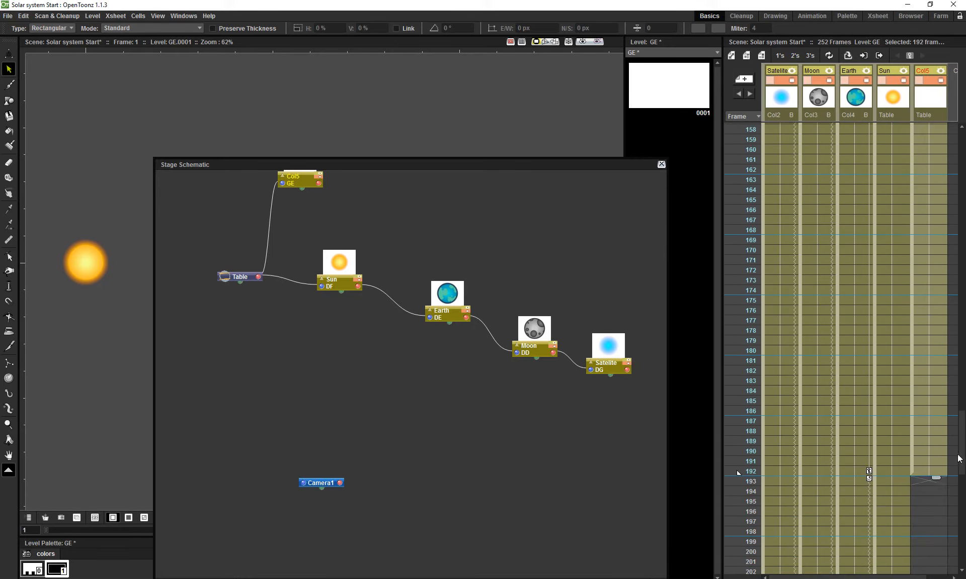
pyautogui.scroll(20, 855, 352)
pyautogui.scroll(20, 867, 475)
# Move the new level's column between the Earth and Sun columns, and check the Earth column's keyframes
pyautogui.click(927, 94)
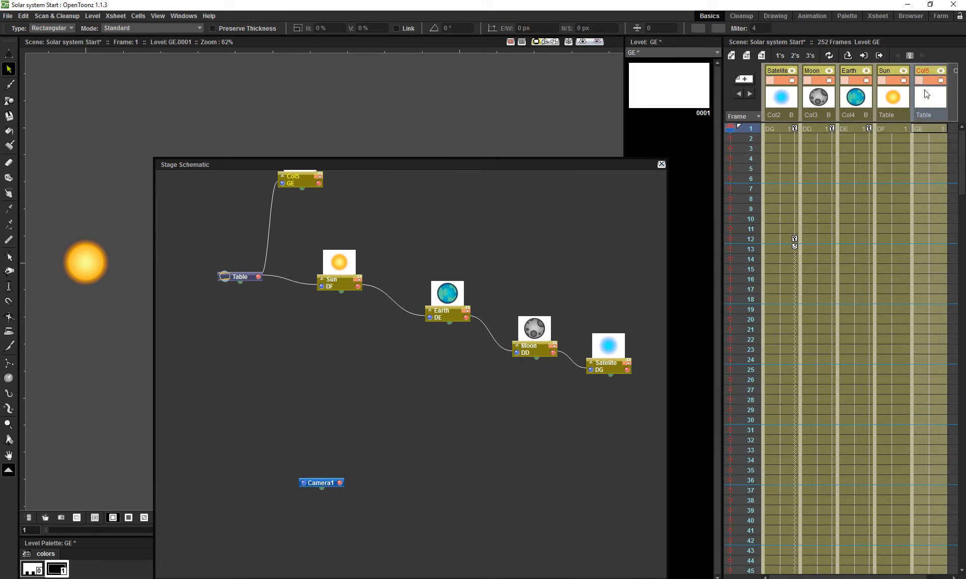
pyautogui.moveTo(912, 97); pyautogui.dragTo(884, 108)
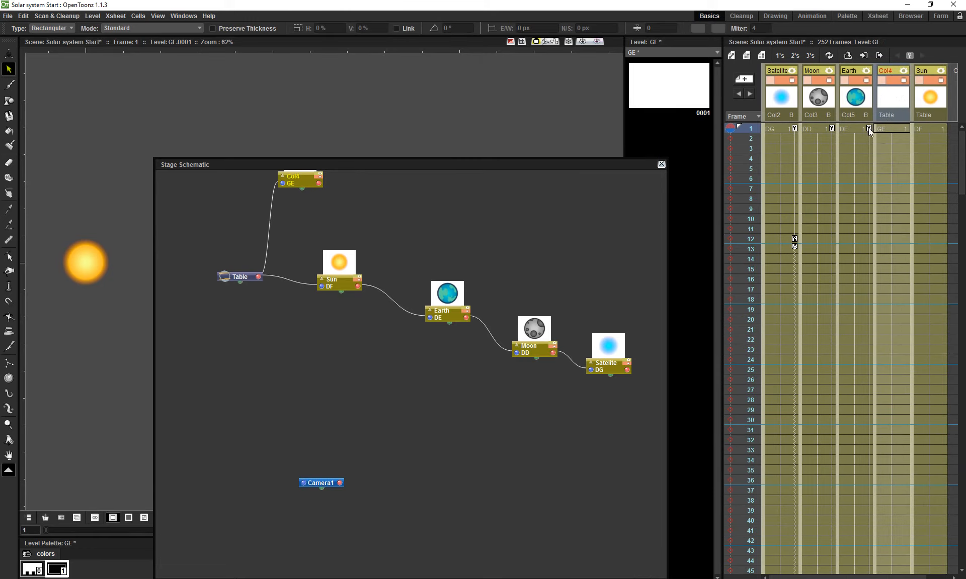
pyautogui.moveTo(868, 129); pyautogui.dragTo(869, 489)
pyautogui.moveTo(961, 392); pyautogui.dragTo(950, 89)
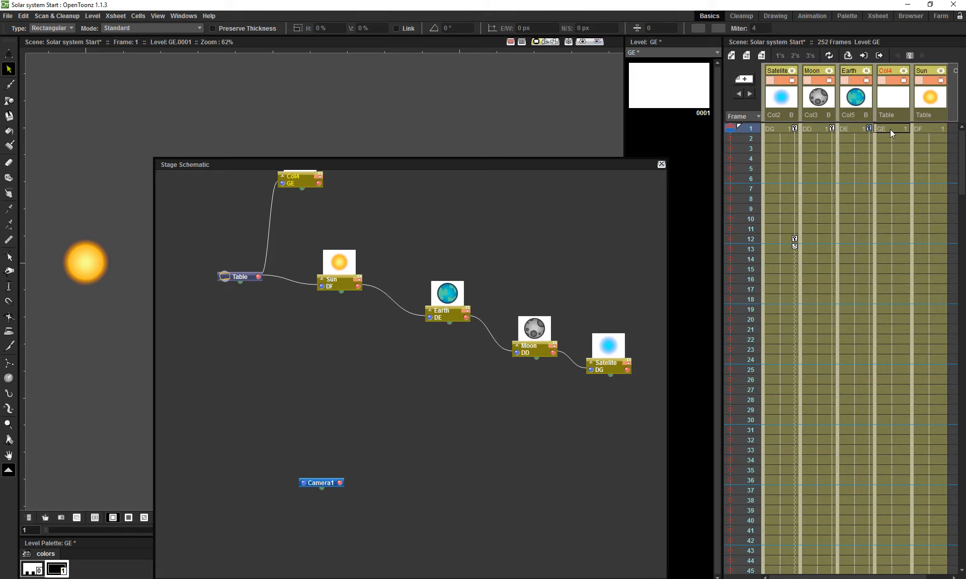
pyautogui.click(889, 115)
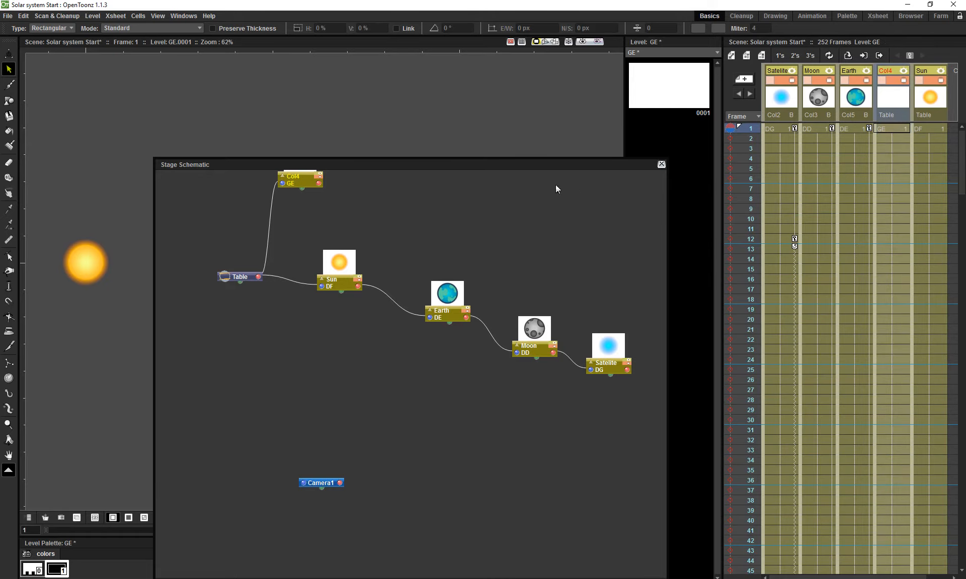
# Move the Stage Schematic clear of the viewer and set the new Col4 column's rotation to 359° at frame 192
pyautogui.moveTo(531, 164); pyautogui.dragTo(645, 557)
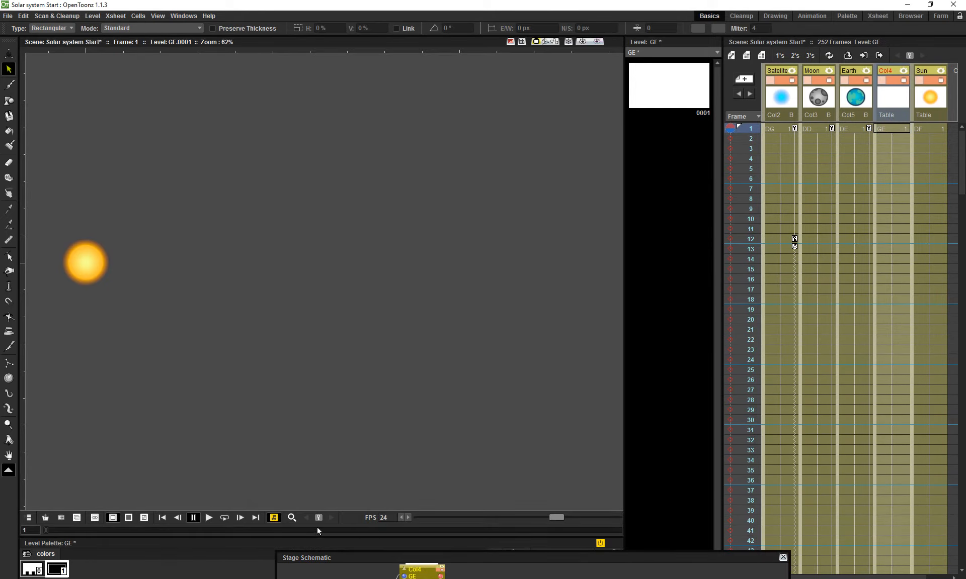
pyautogui.scroll(-20, 929, 318)
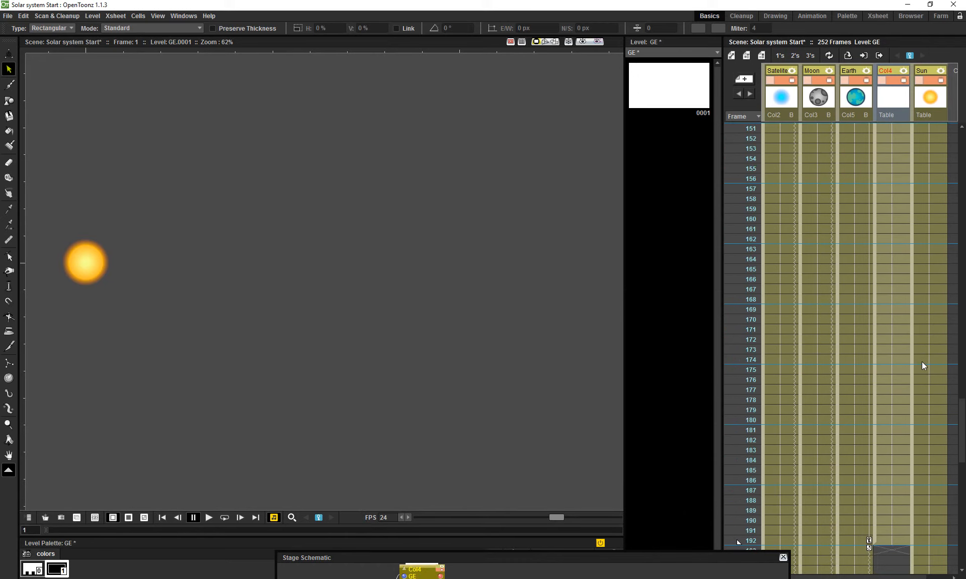
pyautogui.scroll(-4, 923, 366)
pyautogui.click(901, 298)
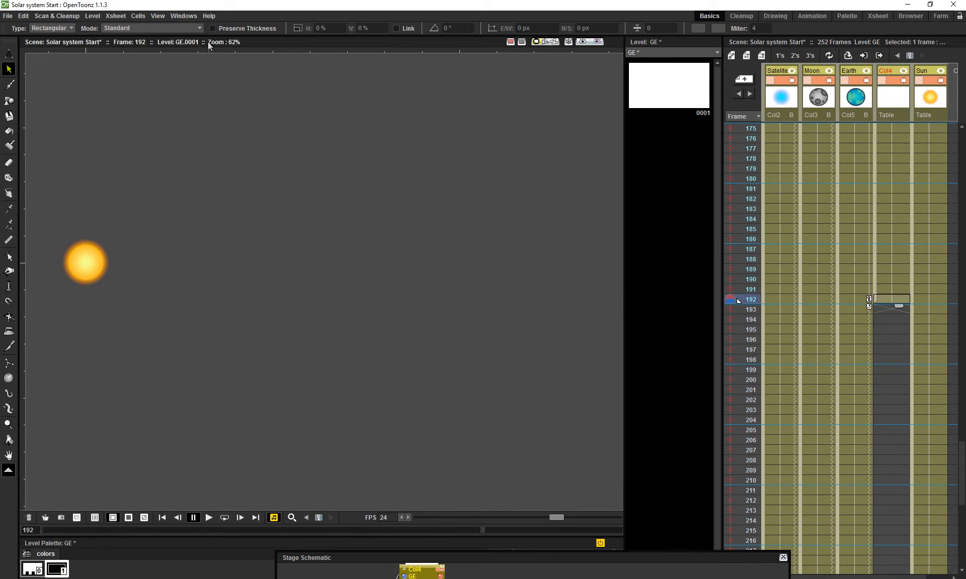
pyautogui.click(9, 54)
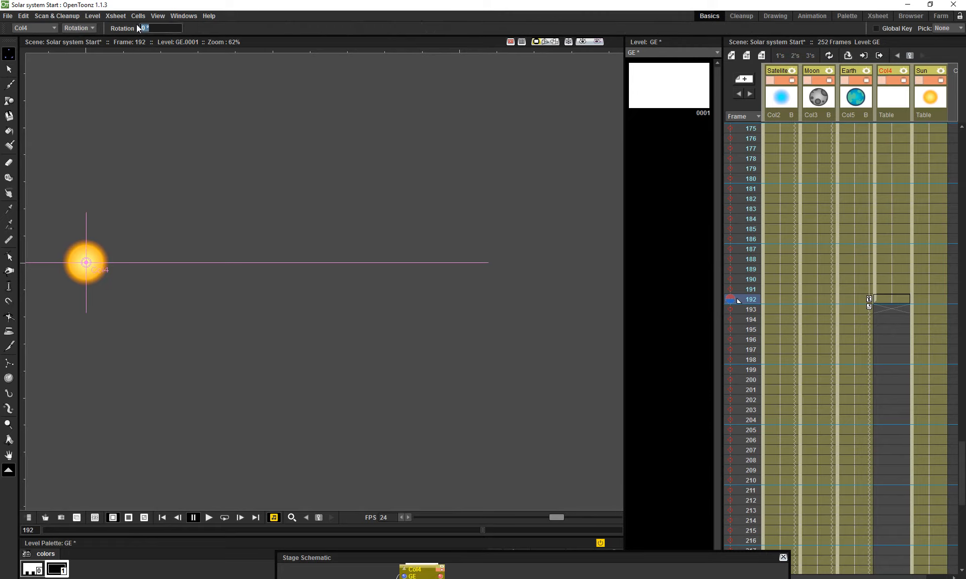
pyautogui.write('359')
pyautogui.press('Return')
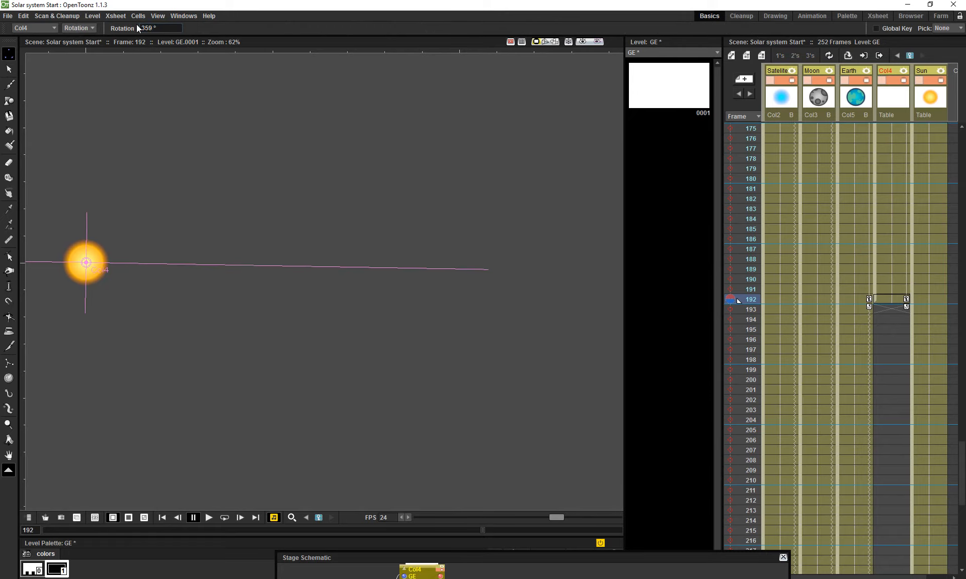
# Delete the Earth column's rotation keyframes at frames 192 and 1
pyautogui.click(869, 300)
pyautogui.scroll(10, 868, 298)
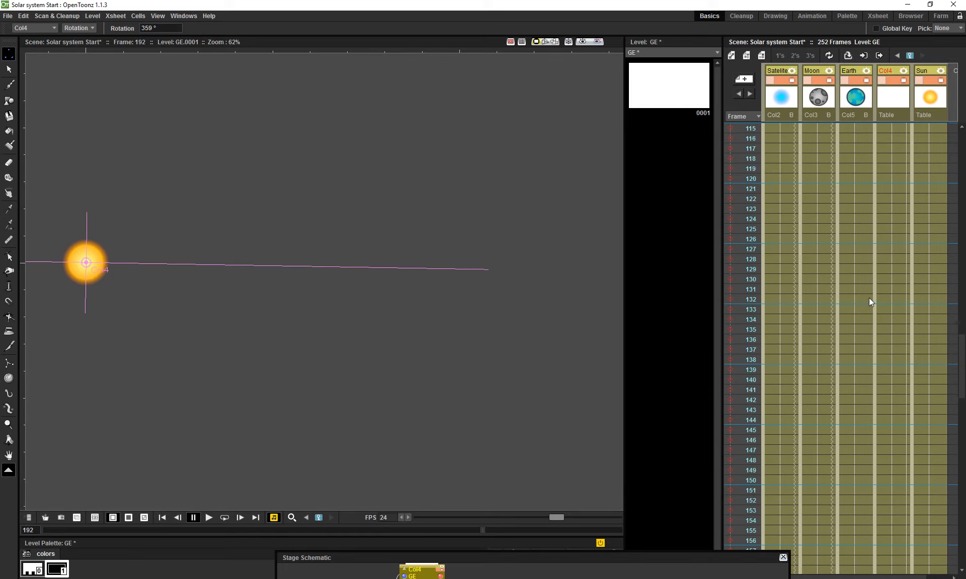
pyautogui.scroll(5, 871, 292)
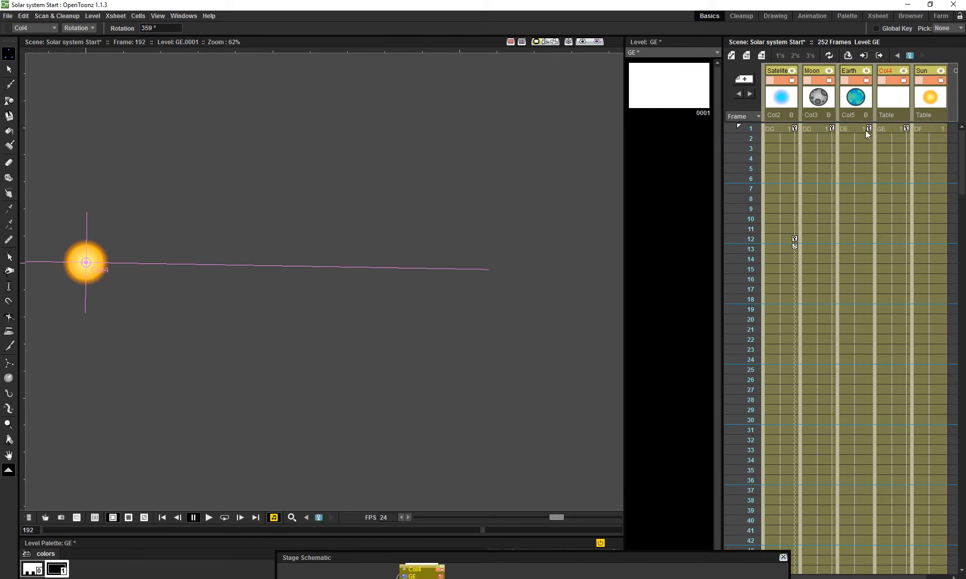
pyautogui.click(865, 131)
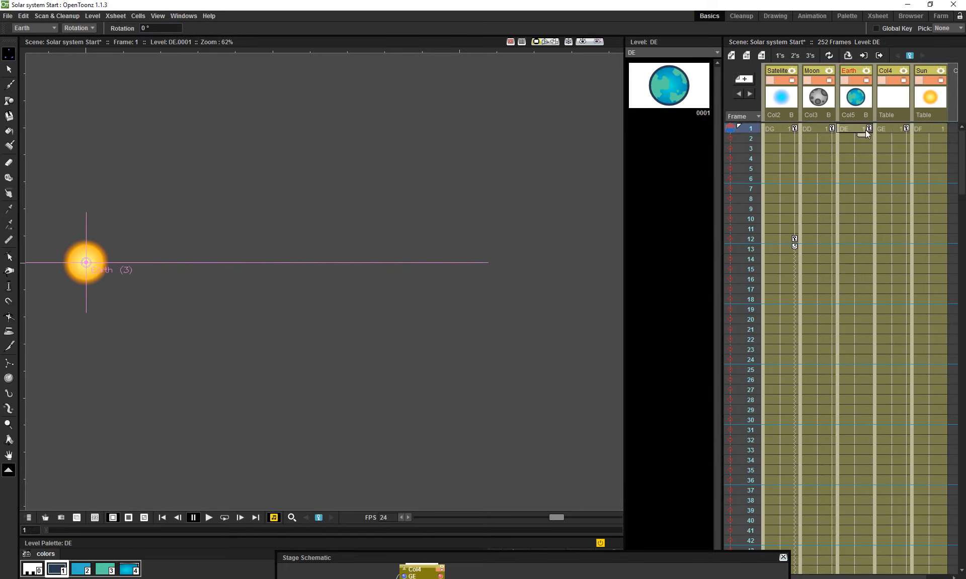
pyautogui.click(863, 82)
pyautogui.scroll(-4, 237, 302)
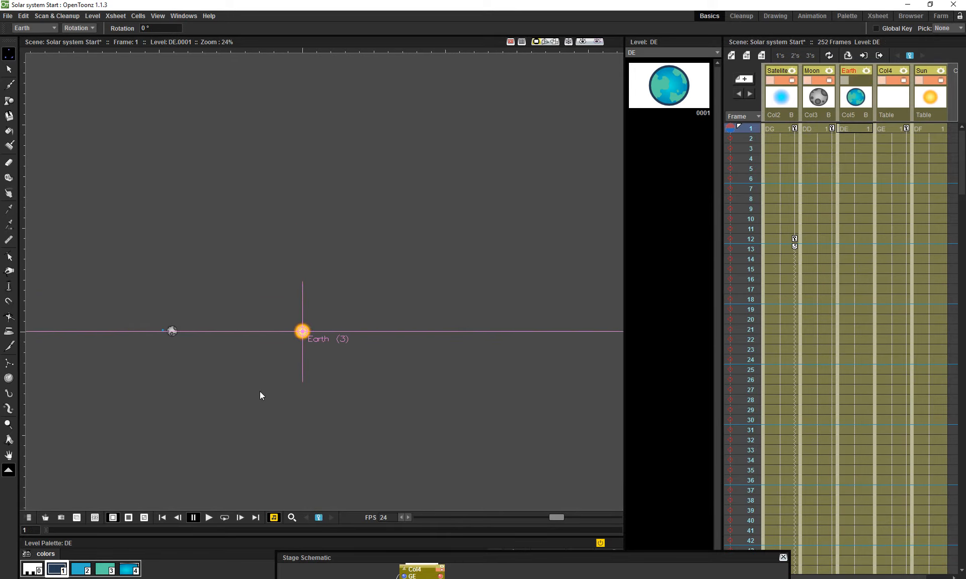
pyautogui.scroll(-2, 261, 396)
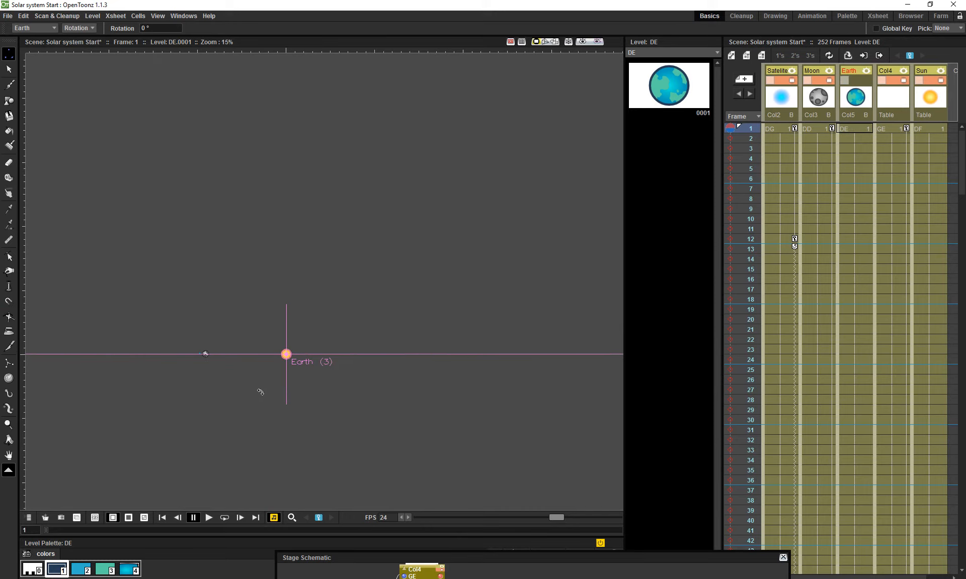
pyautogui.click(860, 81)
# Move Earth's center point from the Sun onto the middle of Earth, at about E/W -773 px
pyautogui.scroll(2, 187, 352)
pyautogui.scroll(4, 186, 388)
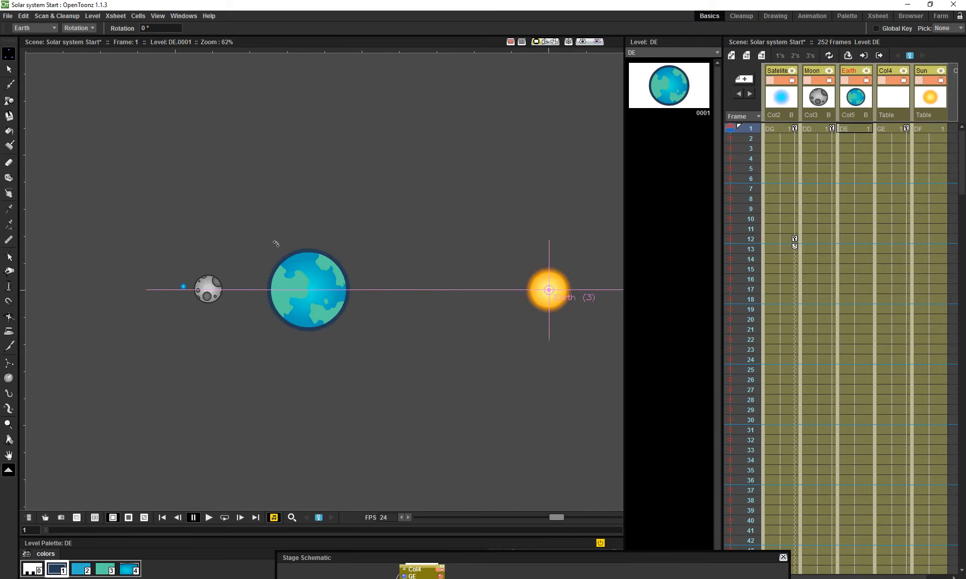
pyautogui.moveTo(358, 355); pyautogui.dragTo(314, 371)
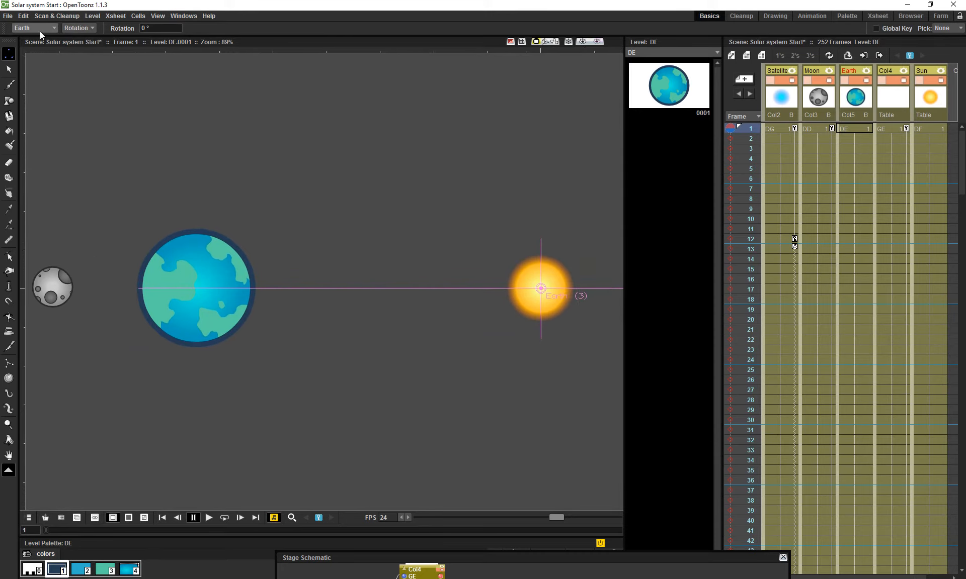
pyautogui.click(67, 29)
pyautogui.click(75, 68)
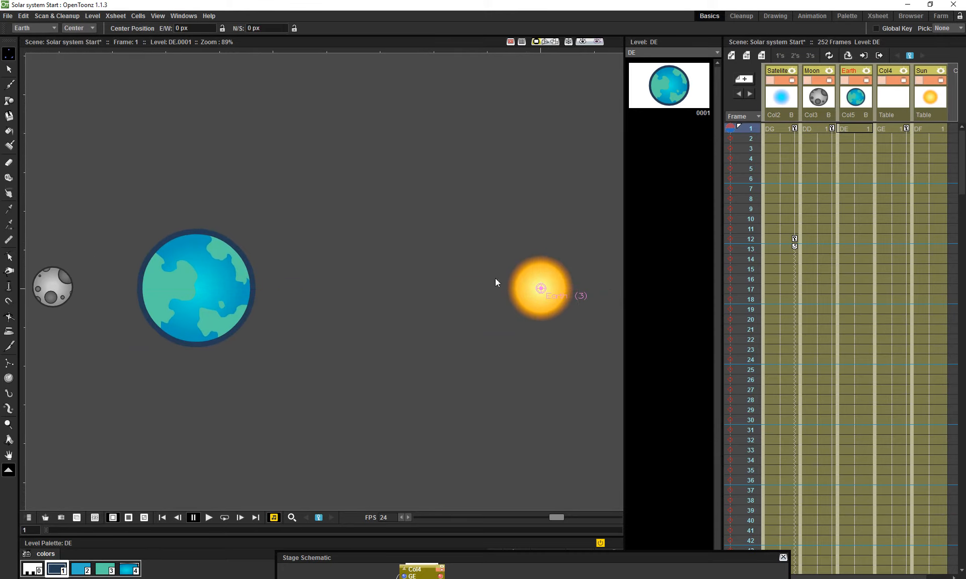
pyautogui.moveTo(542, 287)
pyautogui.mouseDown()
pyautogui.moveTo(125, 280)
pyautogui.moveTo(199, 291)
pyautogui.mouseUp()
# Fine-tune Earth's center point to the exact middle of the planet, at about E/W -769 px and N/S 0.3 px
pyautogui.scroll(4, 199, 291)
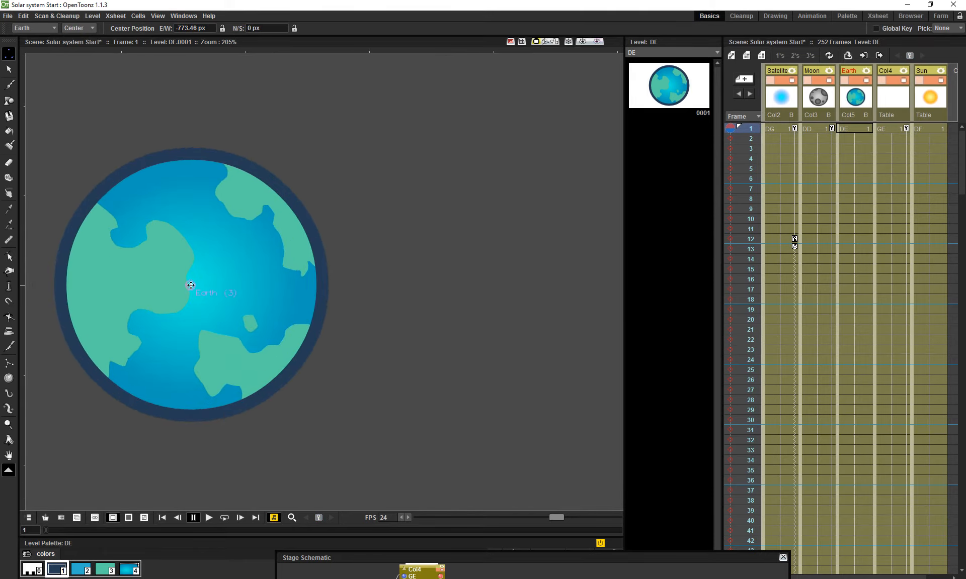
pyautogui.moveTo(232, 299)
pyautogui.mouseDown()
pyautogui.moveTo(324, 297)
pyautogui.moveTo(281, 290)
pyautogui.mouseUp()
pyautogui.scroll(-7, 296, 280)
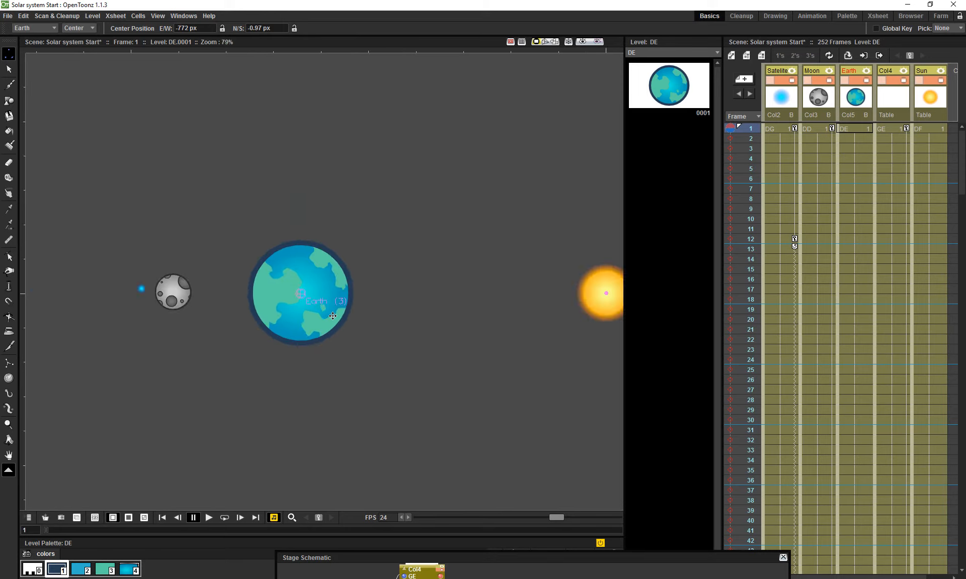
pyautogui.scroll(2, 322, 305)
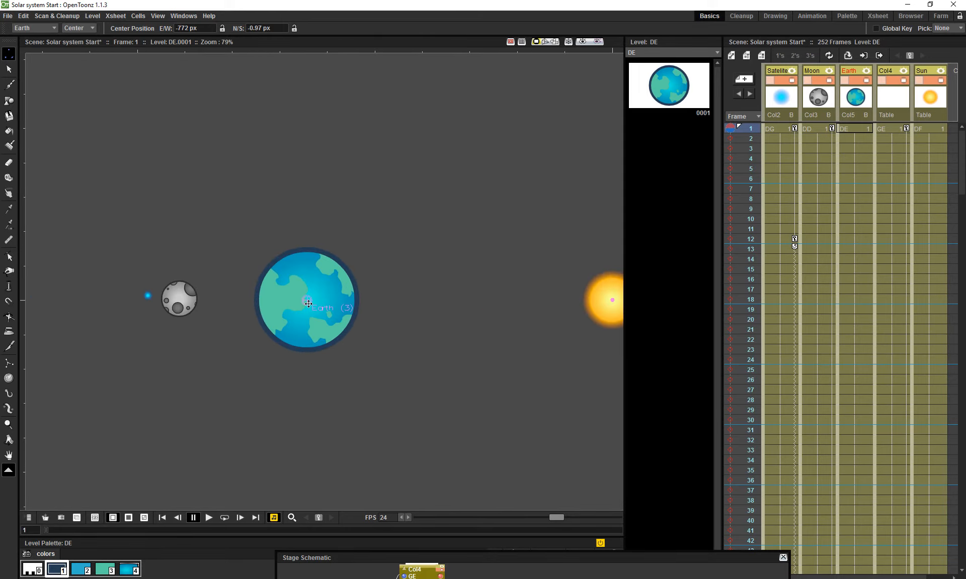
pyautogui.moveTo(308, 304); pyautogui.dragTo(309, 303)
pyautogui.moveTo(308, 302); pyautogui.dragTo(307, 303)
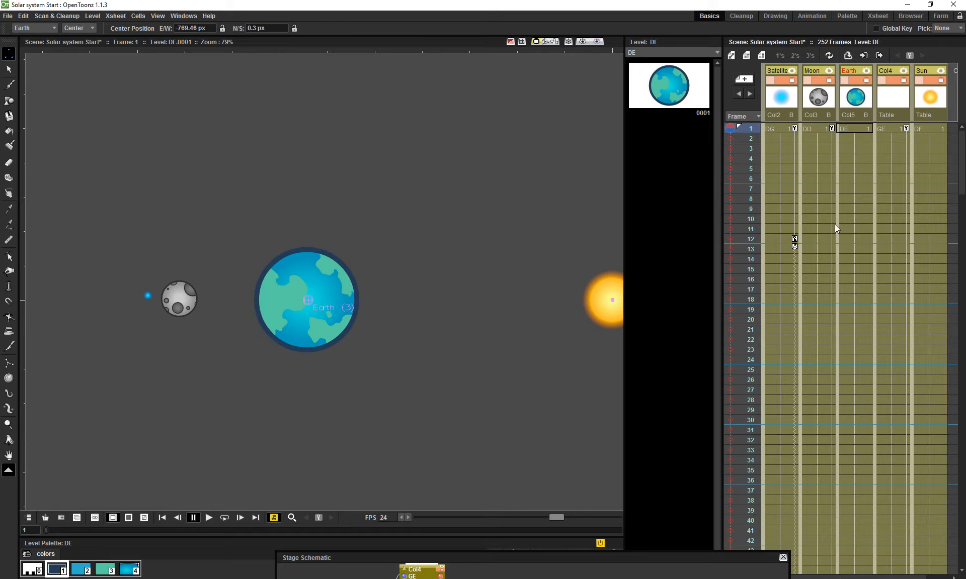
# Set a keyframe for the Earth column at frame 1
pyautogui.click(863, 130)
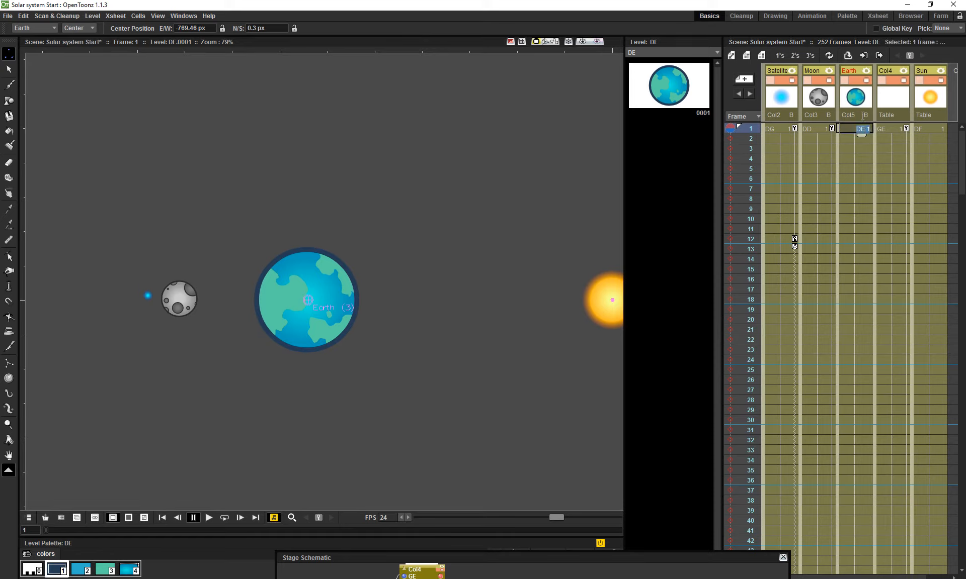
pyautogui.click(863, 116)
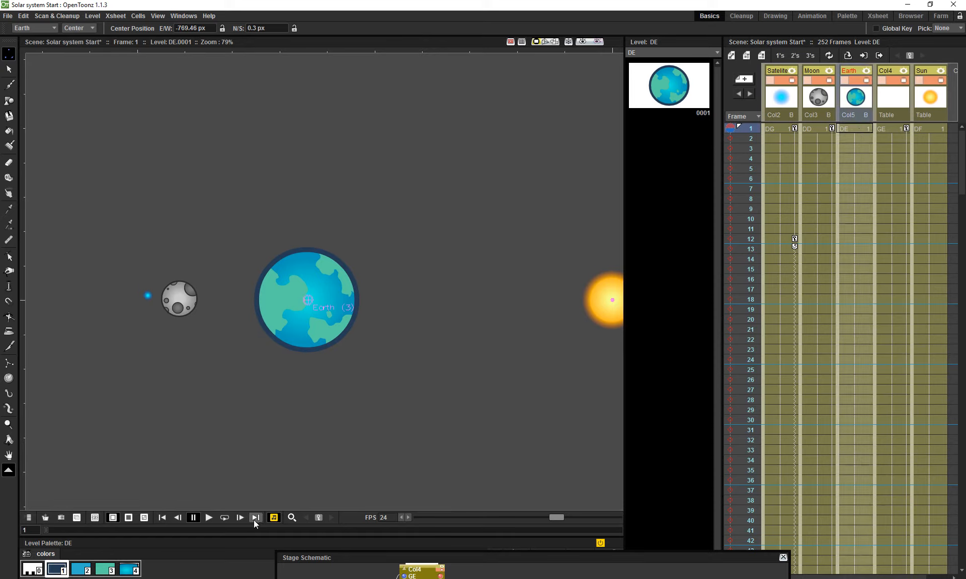
pyautogui.click(319, 518)
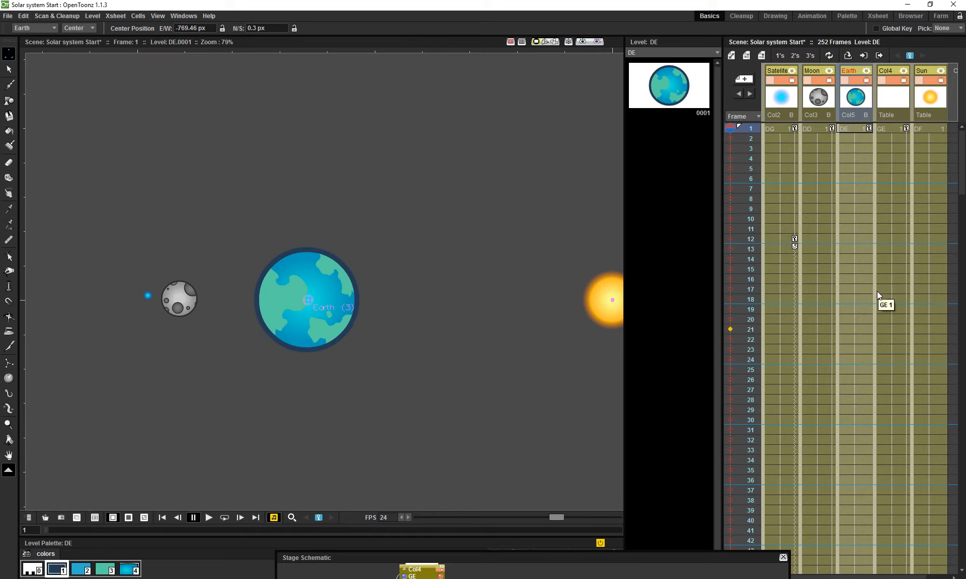
# Set Earth's rotation to 359° at frame 24
pyautogui.click(860, 358)
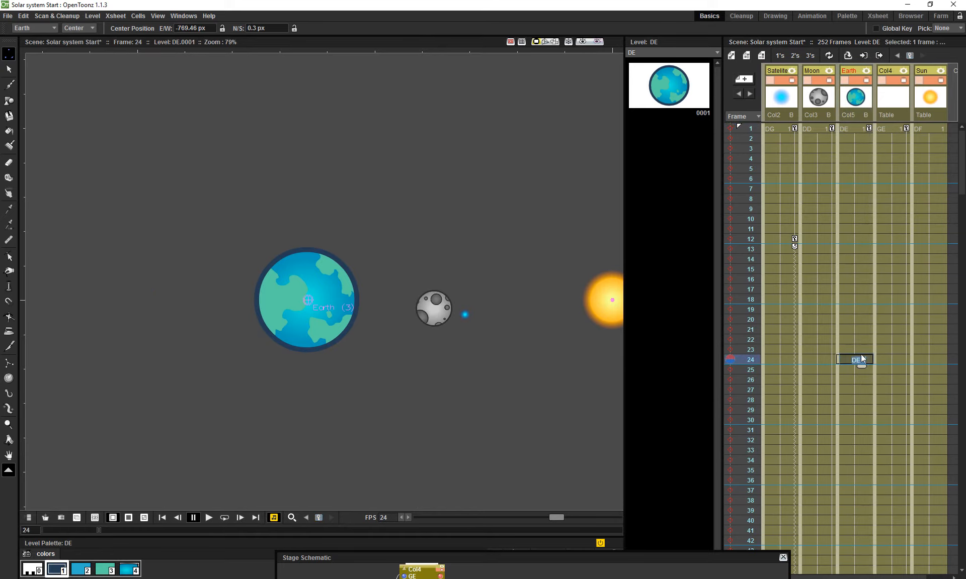
pyautogui.click(79, 29)
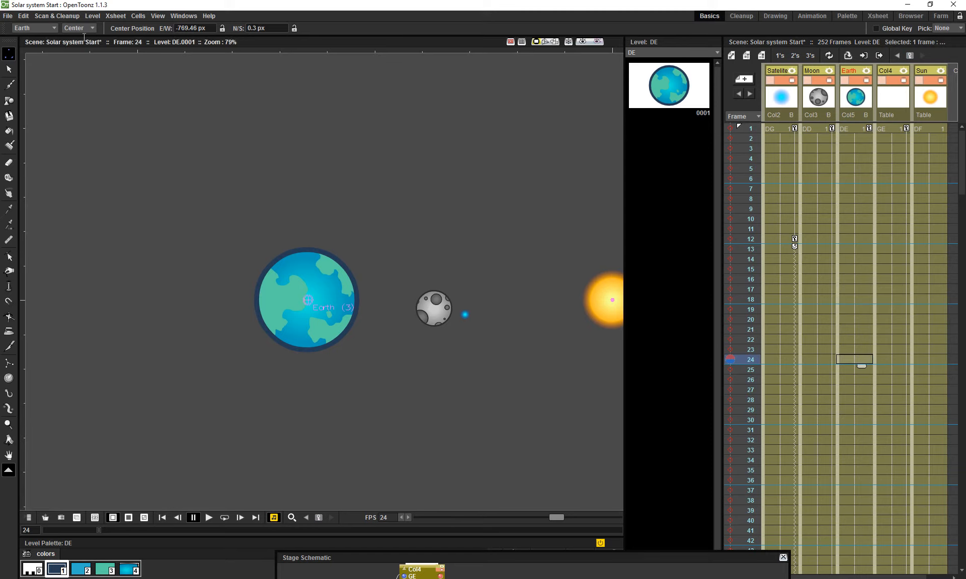
pyautogui.click(76, 45)
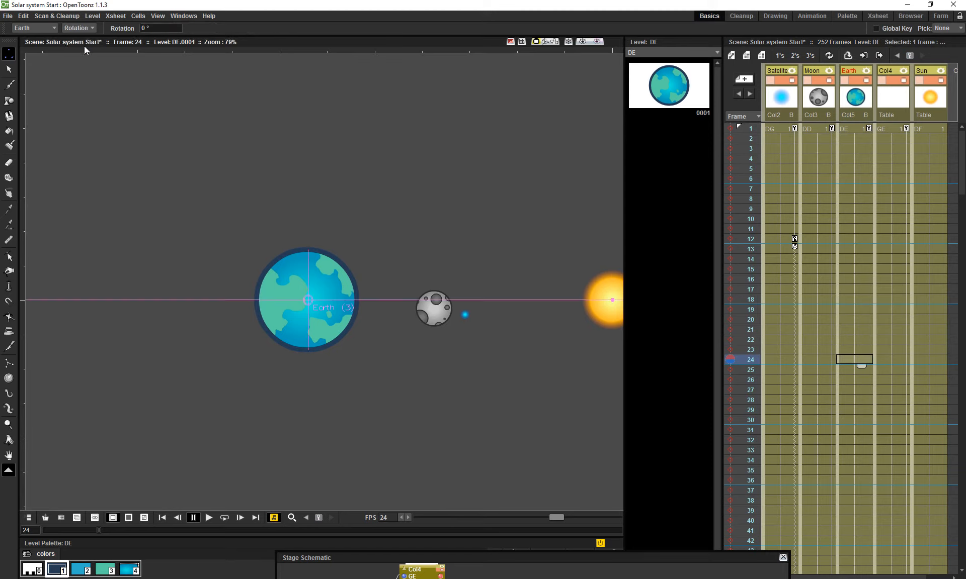
pyautogui.click(167, 31)
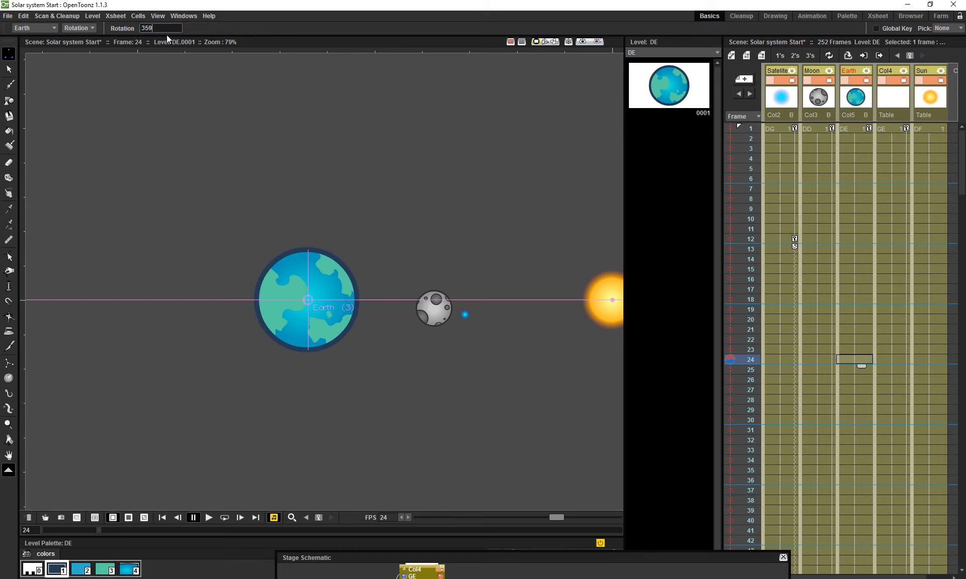
pyautogui.press('Return')
# Play and scrub the opening frames to check how Earth and the Moon rotate
pyautogui.click(750, 129)
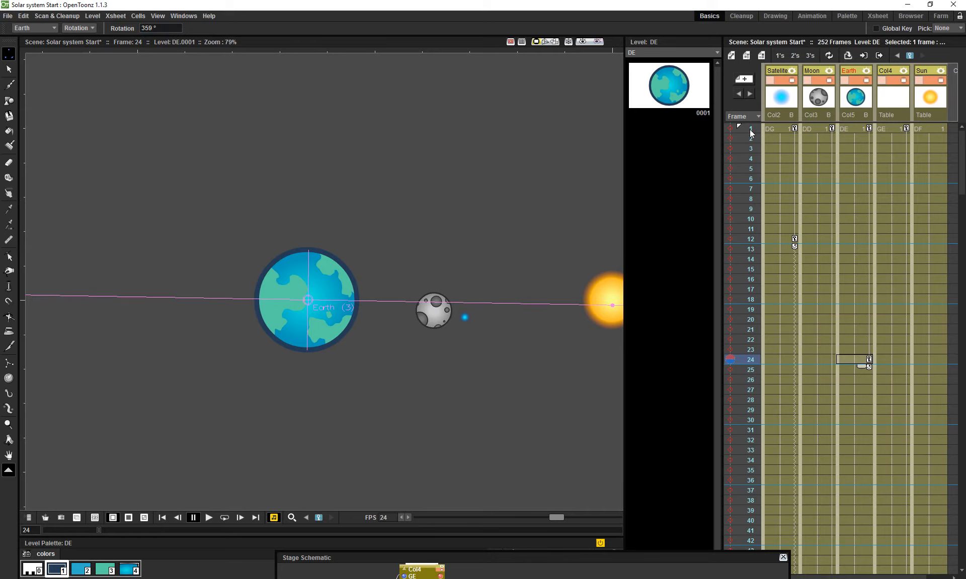
pyautogui.click(208, 521)
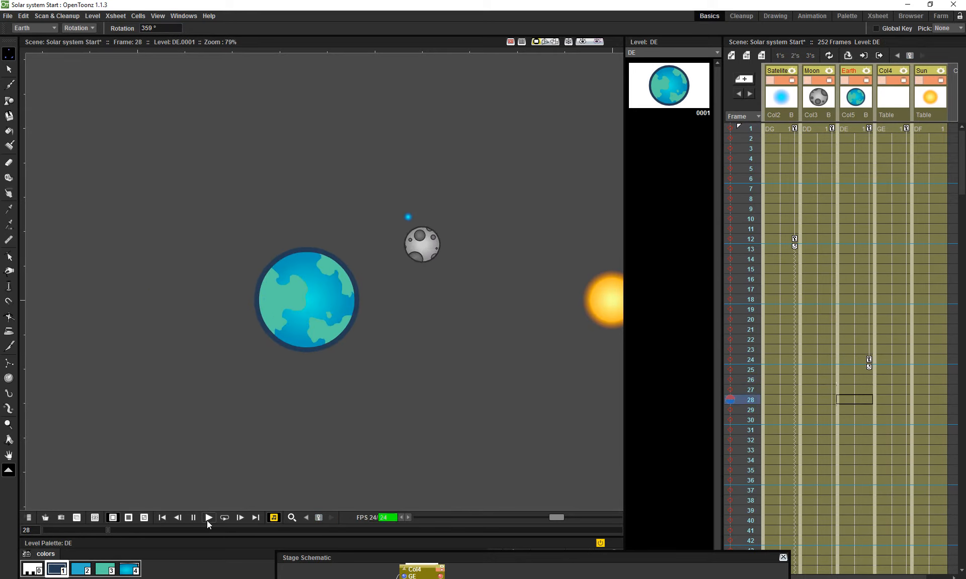
pyautogui.click(207, 521)
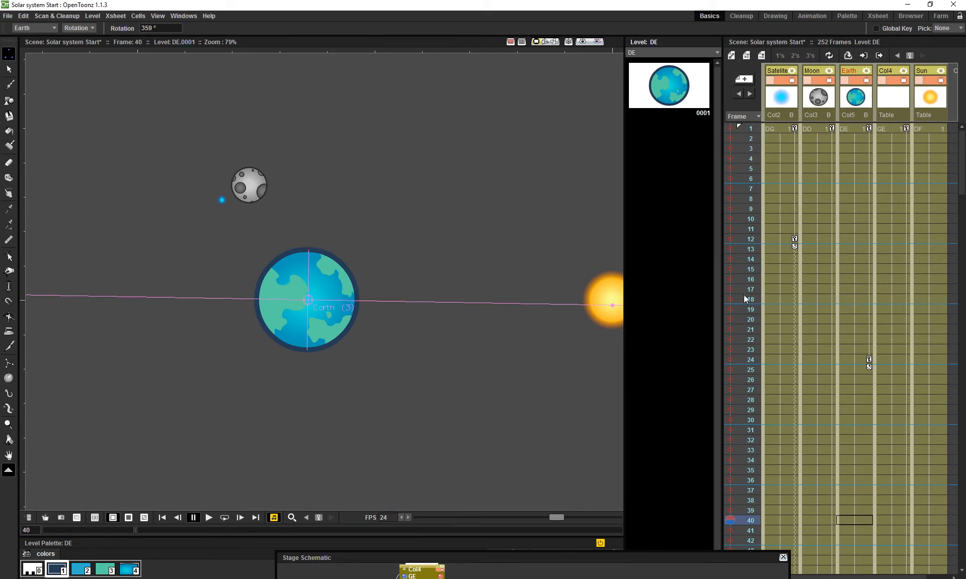
pyautogui.click(752, 129)
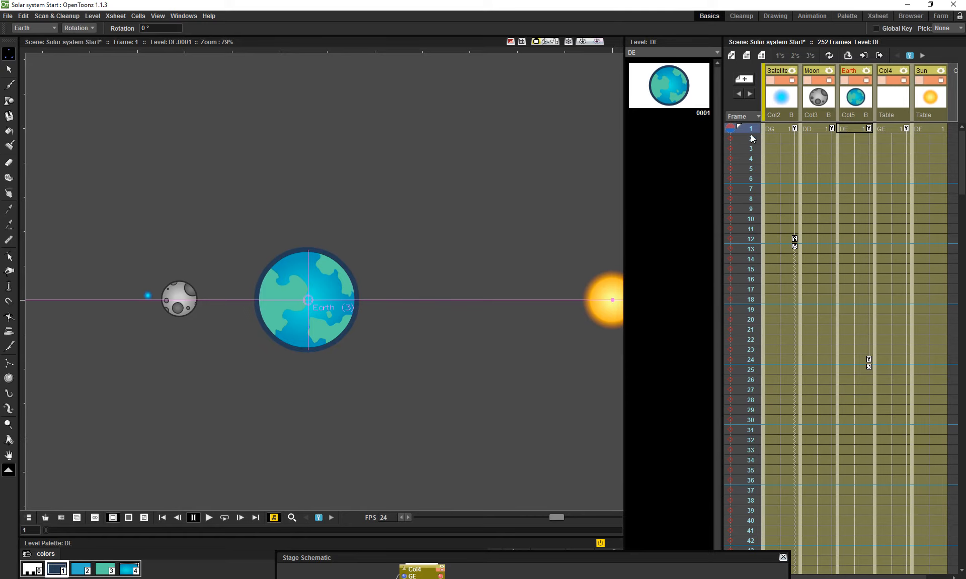
pyautogui.click(752, 199)
pyautogui.moveTo(752, 198); pyautogui.dragTo(826, 127)
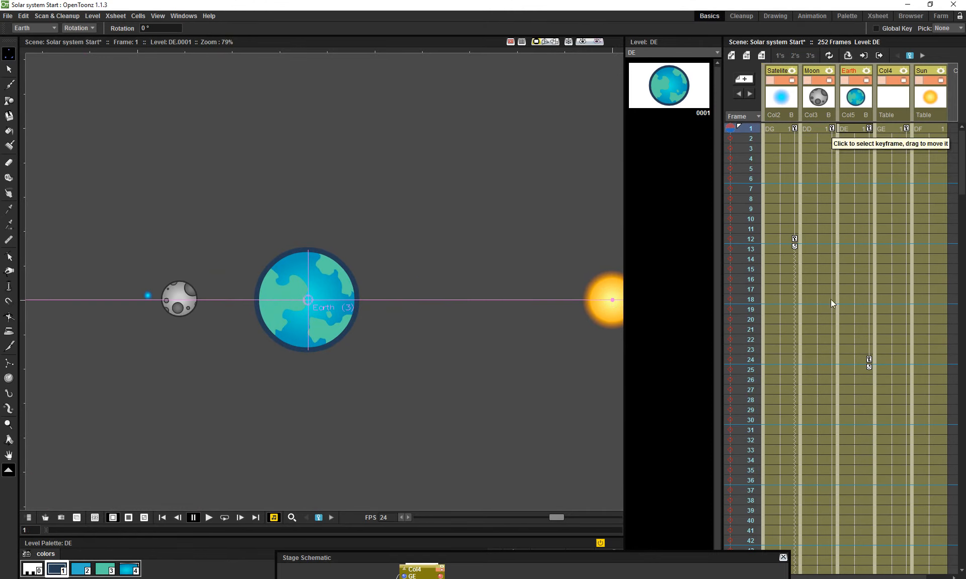
# Delete the Moon column's rotation keyframes at frames 48 and 1, and play the animation from frame 1 to check it
pyautogui.scroll(-20, 852, 498)
pyautogui.scroll(18, 853, 500)
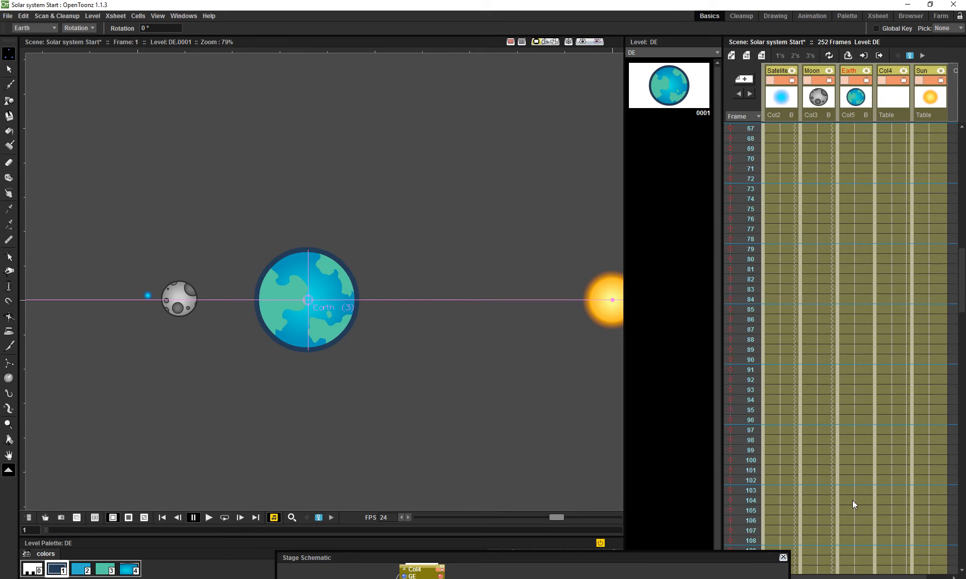
pyautogui.click(831, 300)
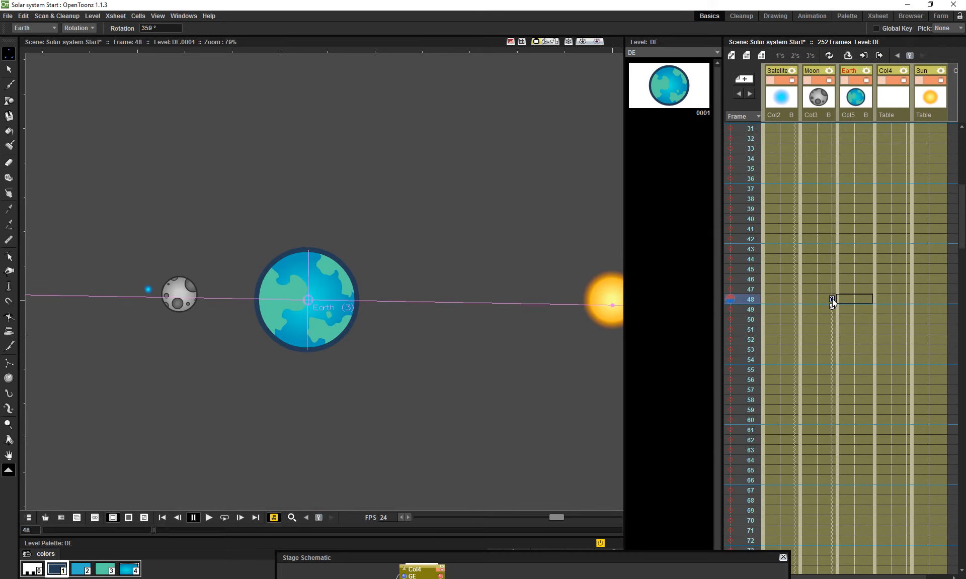
pyautogui.scroll(6, 848, 300)
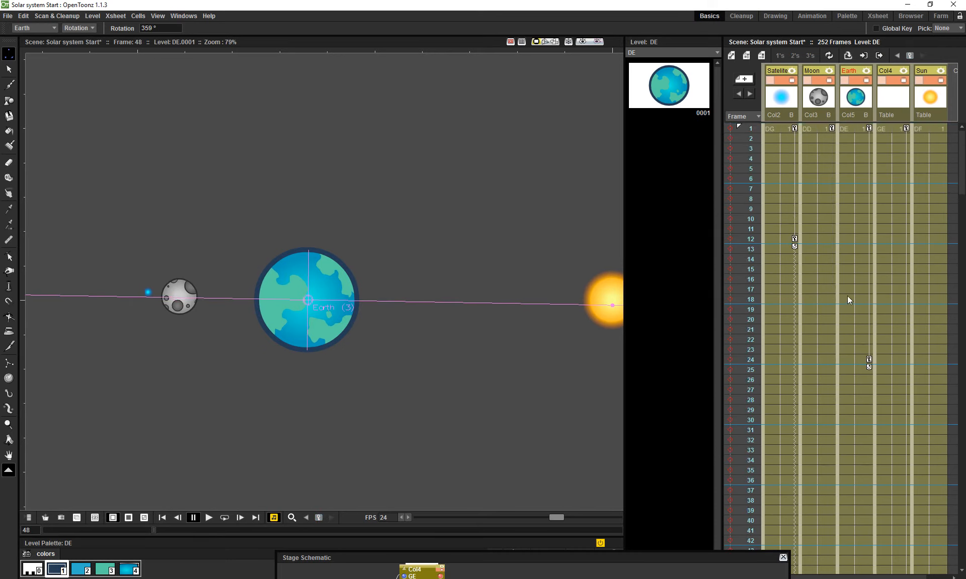
pyautogui.click(831, 129)
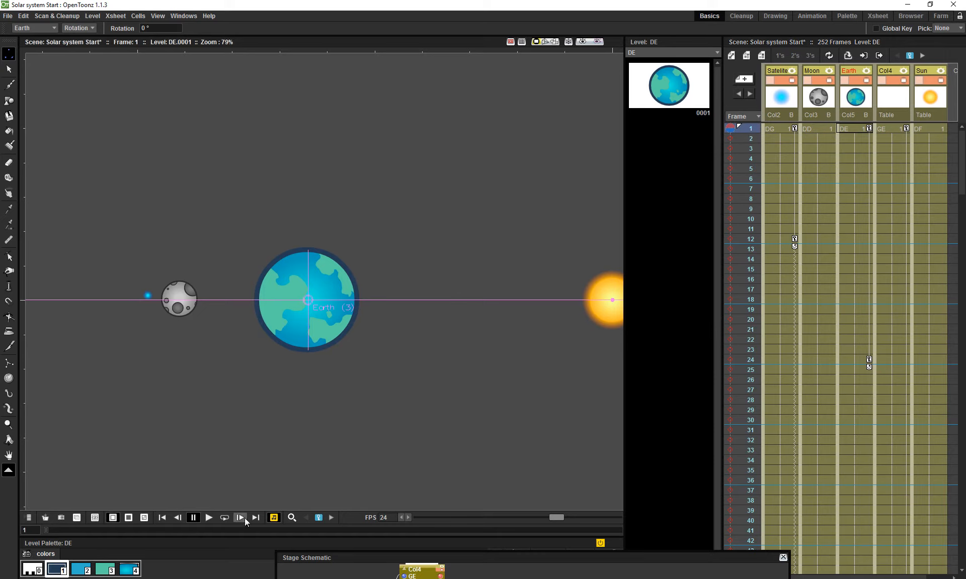
pyautogui.click(208, 518)
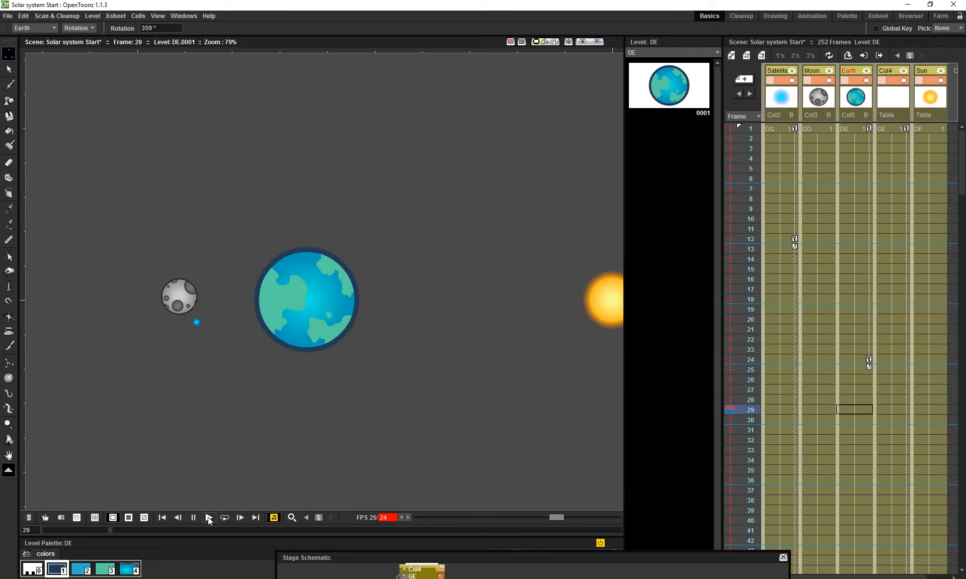
pyautogui.click(207, 518)
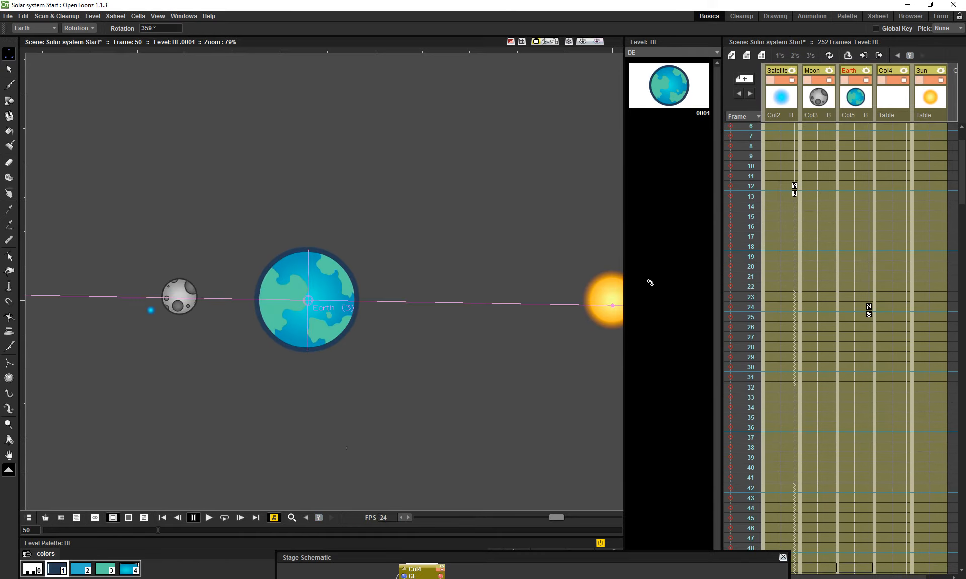
# Play the animation from frame 1 to check how Earth, Moon and satellite rotate
pyautogui.click(870, 316)
pyautogui.scroll(2, 870, 319)
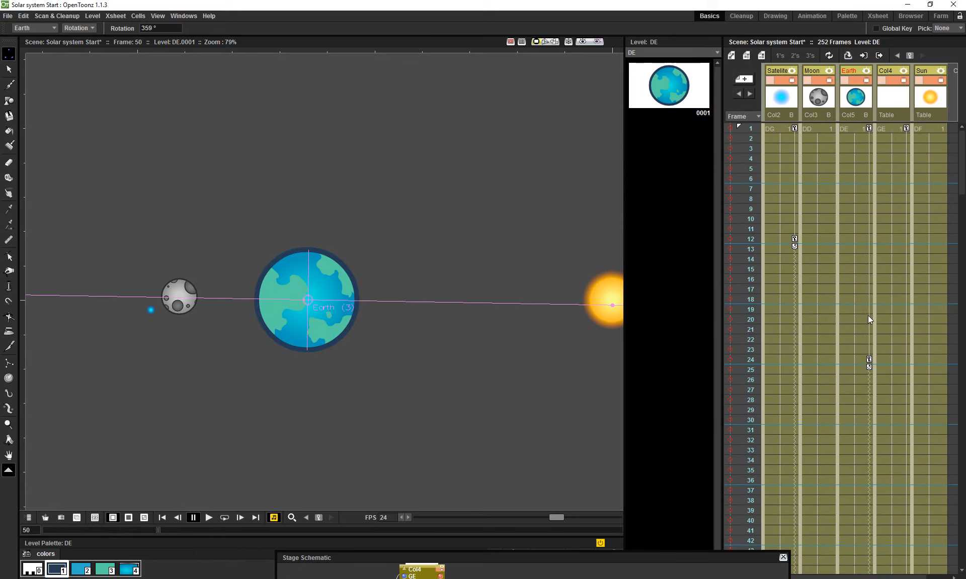
pyautogui.click(753, 131)
pyautogui.click(209, 518)
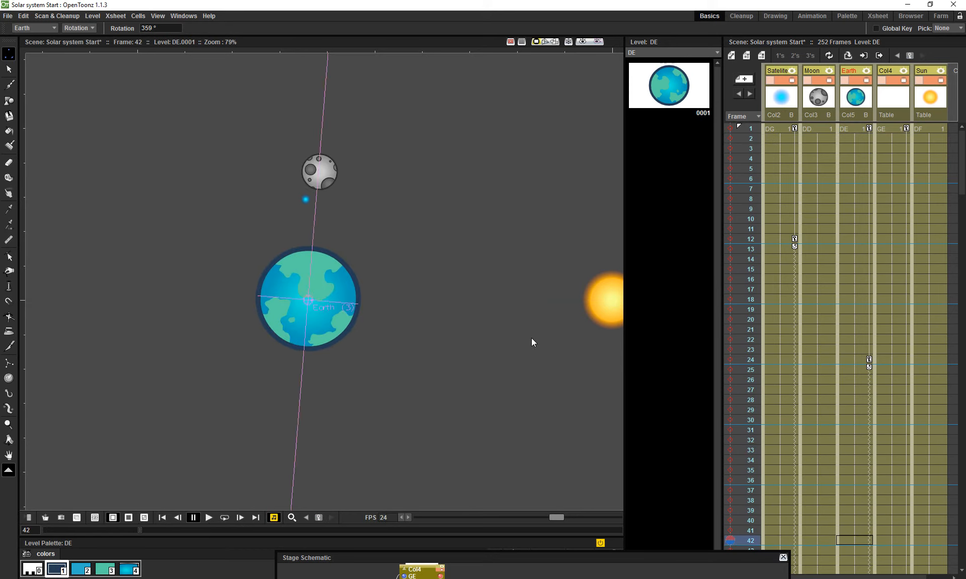
pyautogui.scroll(1, 533, 341)
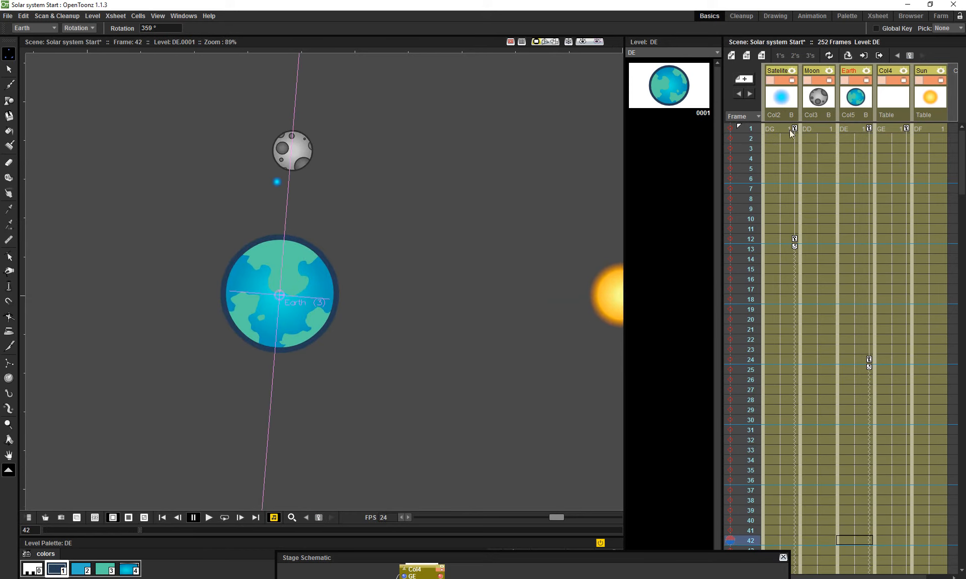
# At frame 1, relink Earth in the Stage Schematic so that Col4 becomes its parent
pyautogui.click(753, 131)
pyautogui.click(893, 105)
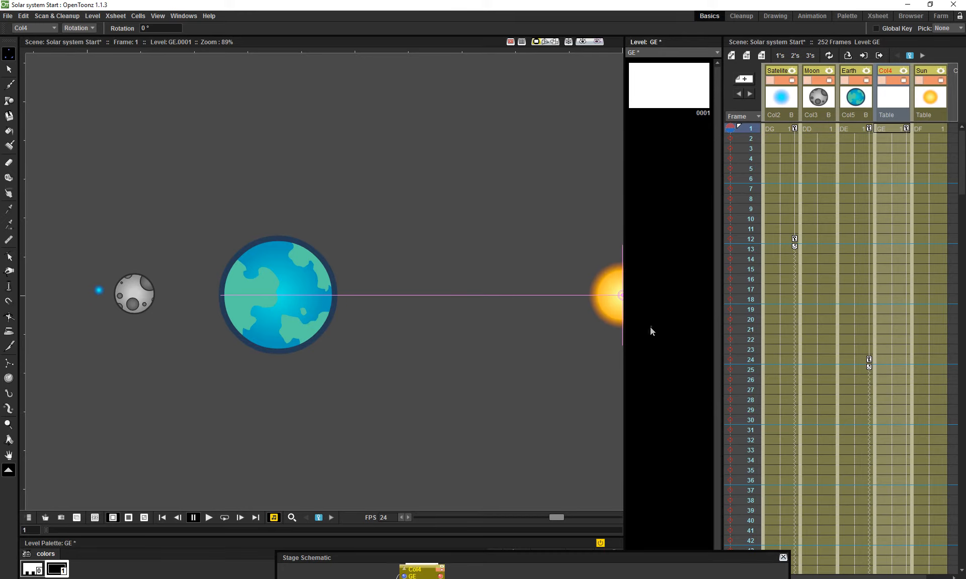
pyautogui.moveTo(511, 558); pyautogui.dragTo(472, 149)
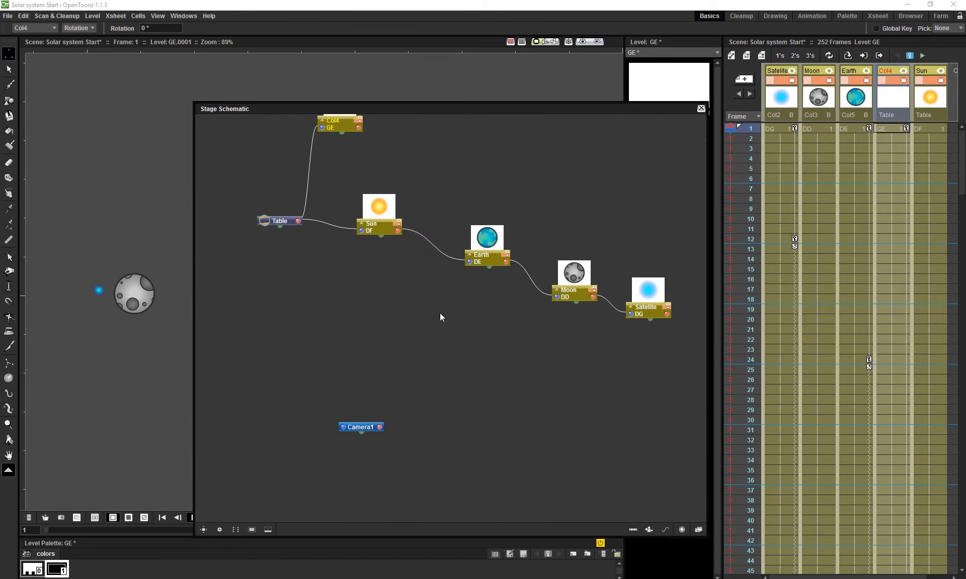
pyautogui.moveTo(397, 289); pyautogui.dragTo(512, 292)
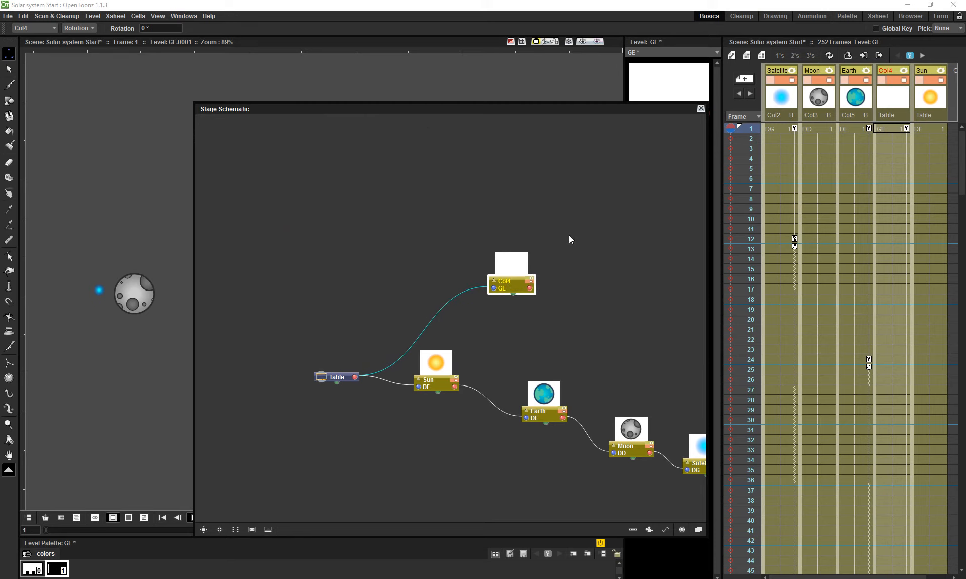
pyautogui.moveTo(611, 288); pyautogui.dragTo(593, 230)
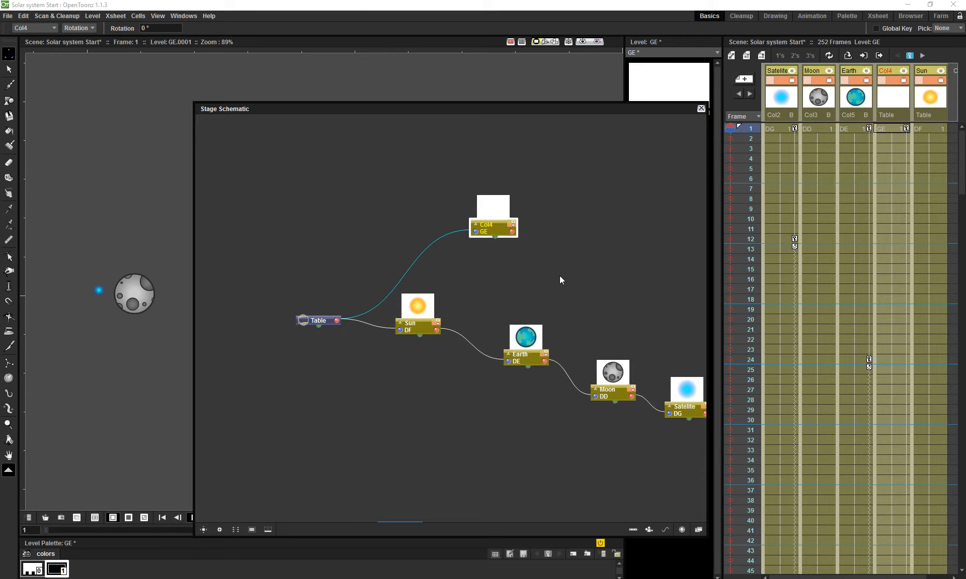
pyautogui.scroll(3, 551, 286)
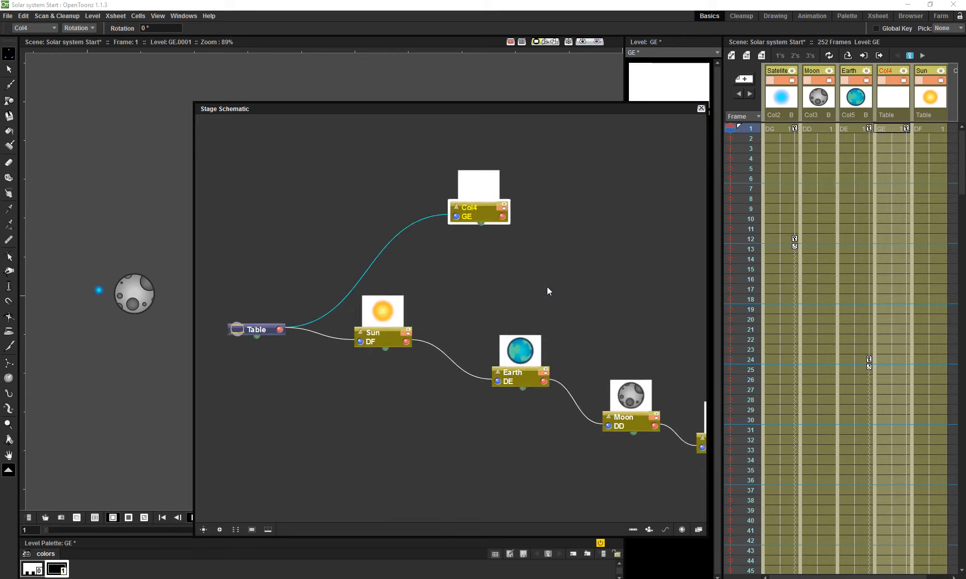
pyautogui.moveTo(472, 210); pyautogui.dragTo(443, 229)
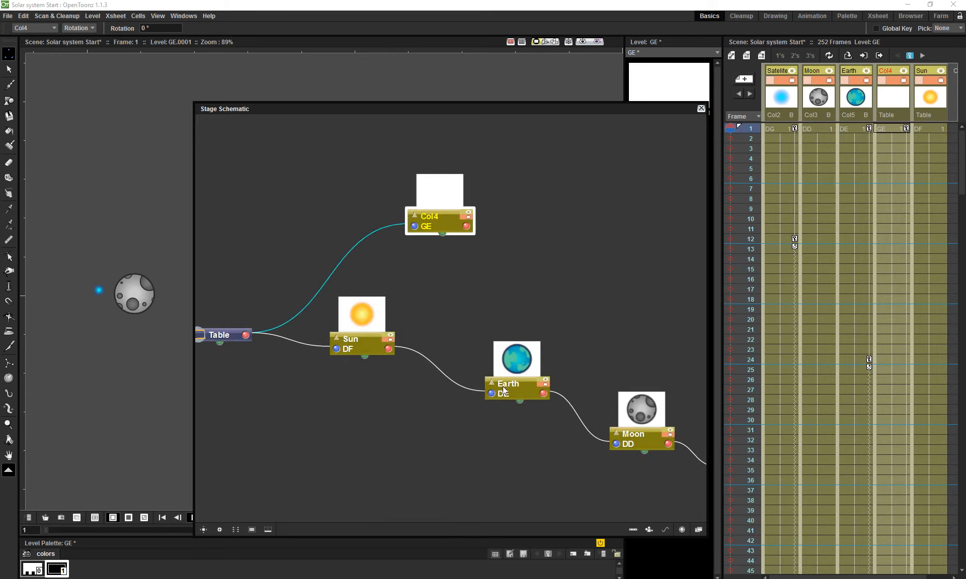
pyautogui.moveTo(507, 390); pyautogui.dragTo(454, 246)
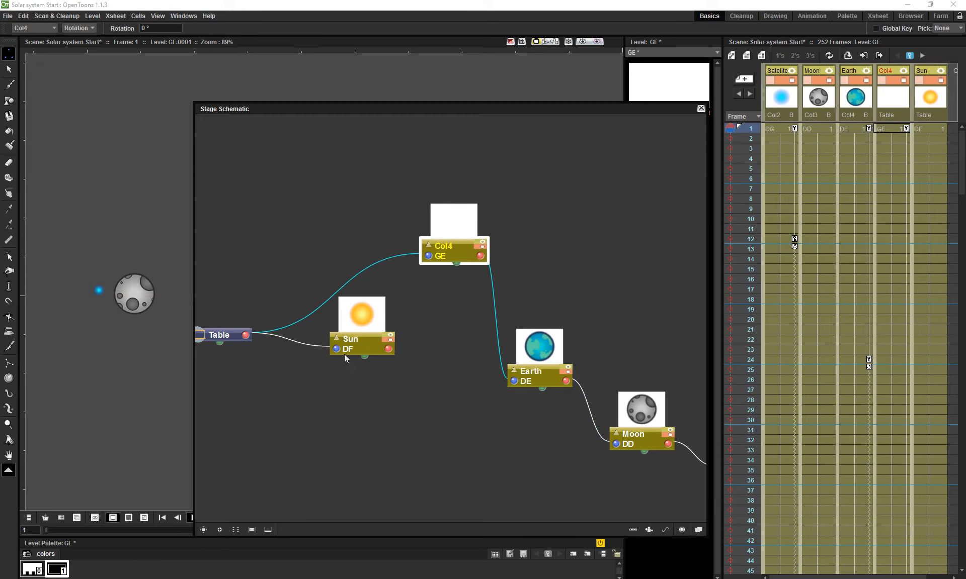
# Link Col4 to the Sun as its parent in the Stage Schematic and move the schematic window off the canvas
pyautogui.moveTo(344, 354)
pyautogui.mouseDown()
pyautogui.moveTo(347, 390)
pyautogui.moveTo(334, 350)
pyautogui.mouseUp()
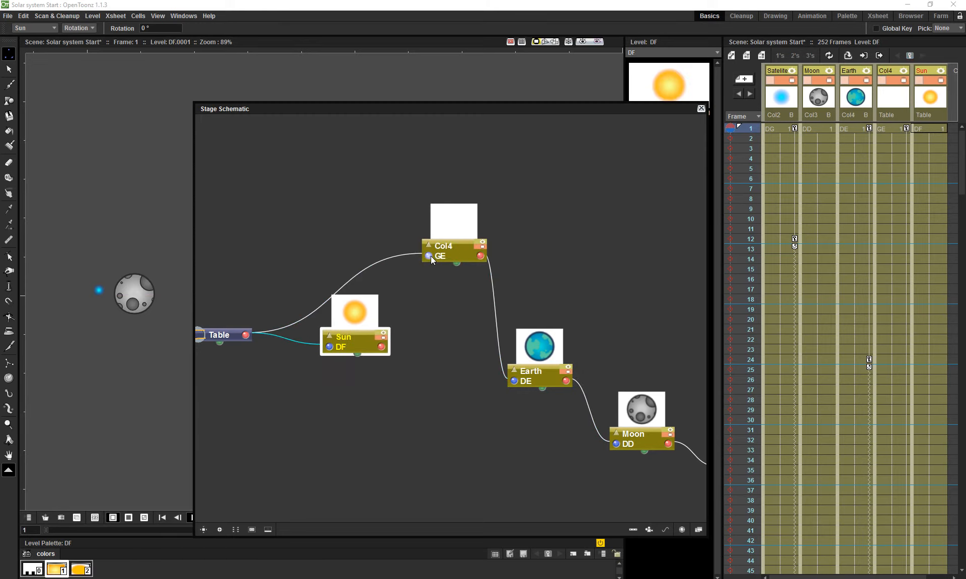
pyautogui.moveTo(431, 255); pyautogui.dragTo(333, 307)
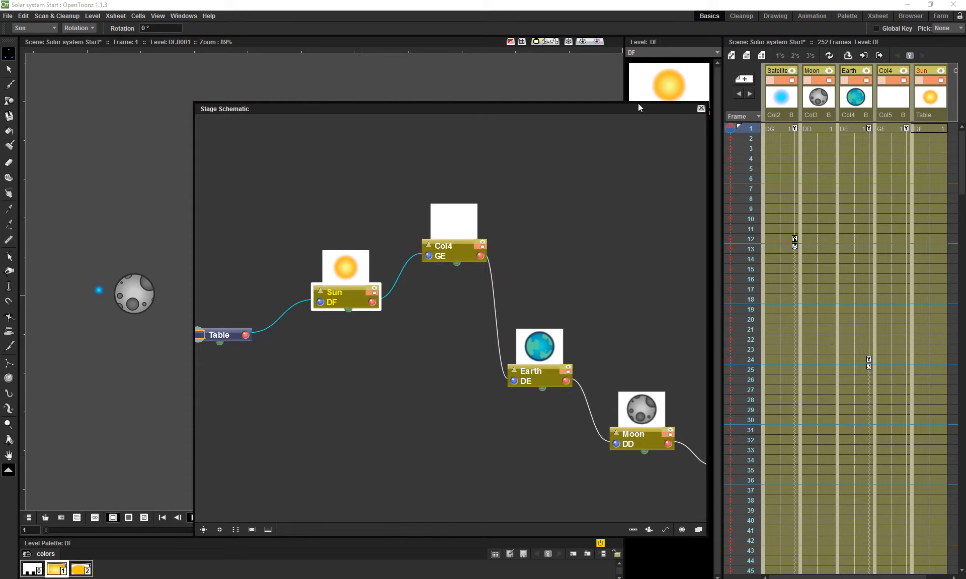
pyautogui.moveTo(639, 108); pyautogui.dragTo(560, 486)
# Examine the planets on the canvas at frames 1 and 192 and look over Col4's keyframes in the Xsheet
pyautogui.scroll(-2, 435, 373)
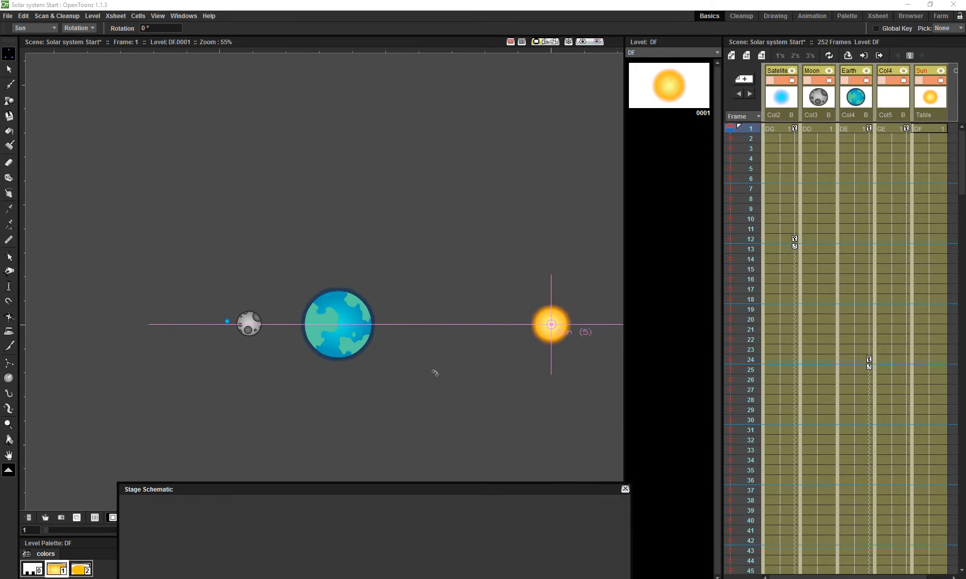
pyautogui.scroll(-1, 435, 373)
pyautogui.moveTo(750, 141)
pyautogui.mouseDown()
pyautogui.moveTo(751, 328)
pyautogui.moveTo(746, 128)
pyautogui.mouseUp()
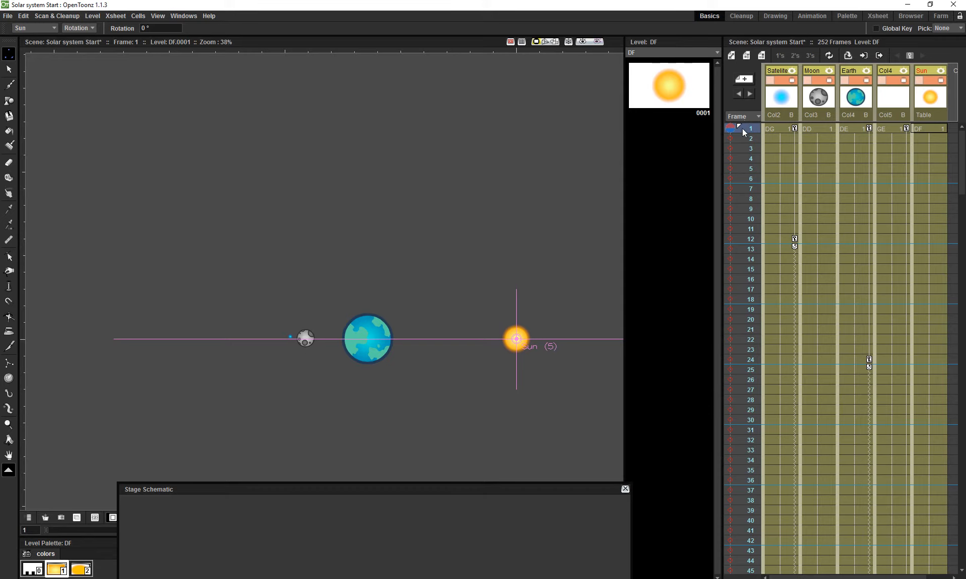
pyautogui.moveTo(742, 128)
pyautogui.mouseDown()
pyautogui.moveTo(742, 171)
pyautogui.moveTo(741, 128)
pyautogui.mouseUp()
pyautogui.moveTo(448, 369); pyautogui.dragTo(397, 257)
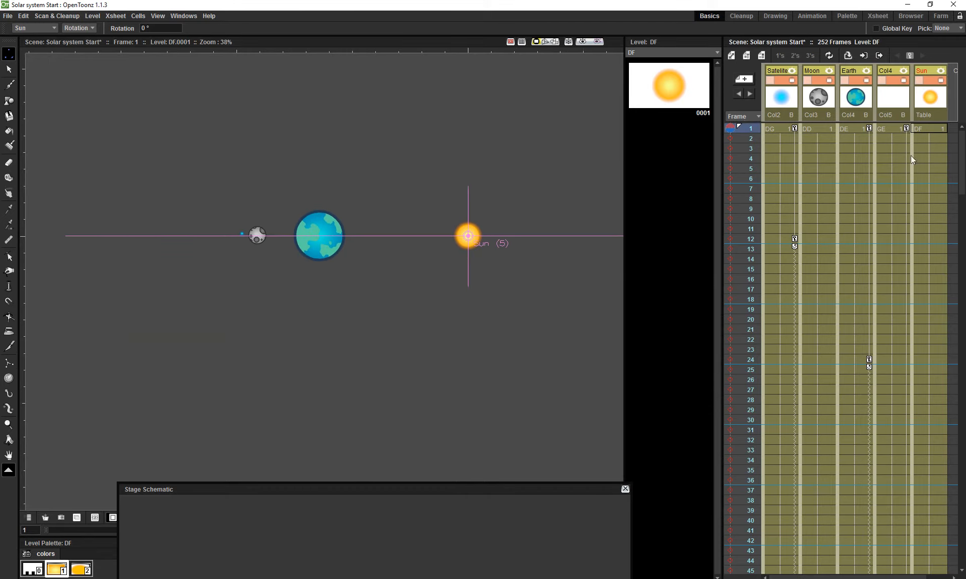
pyautogui.scroll(-20, 916, 302)
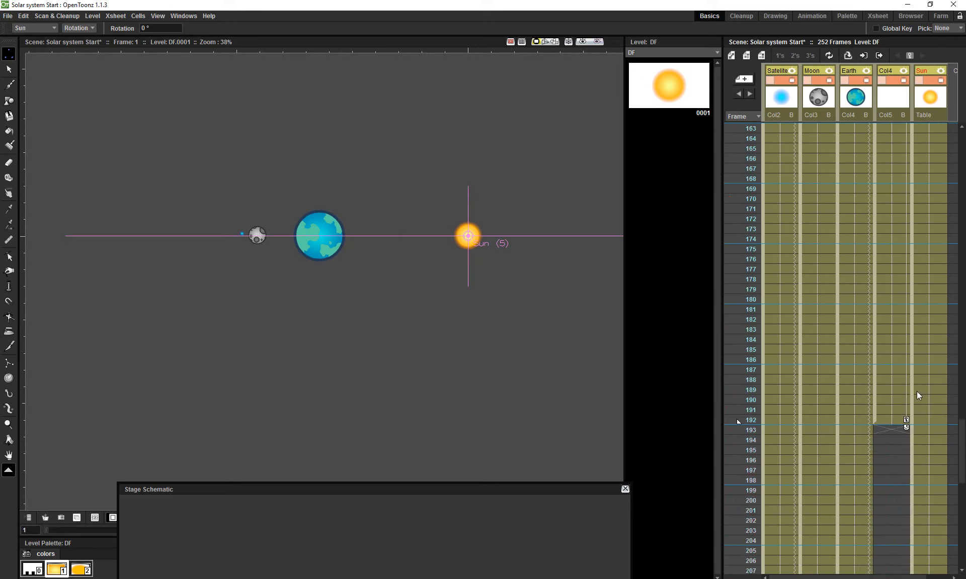
pyautogui.click(914, 420)
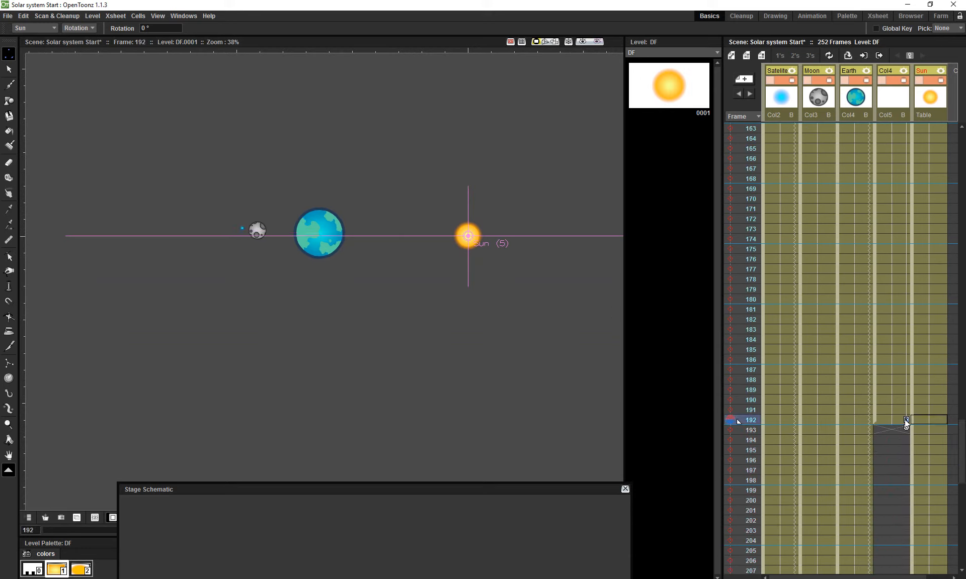
pyautogui.scroll(10, 890, 434)
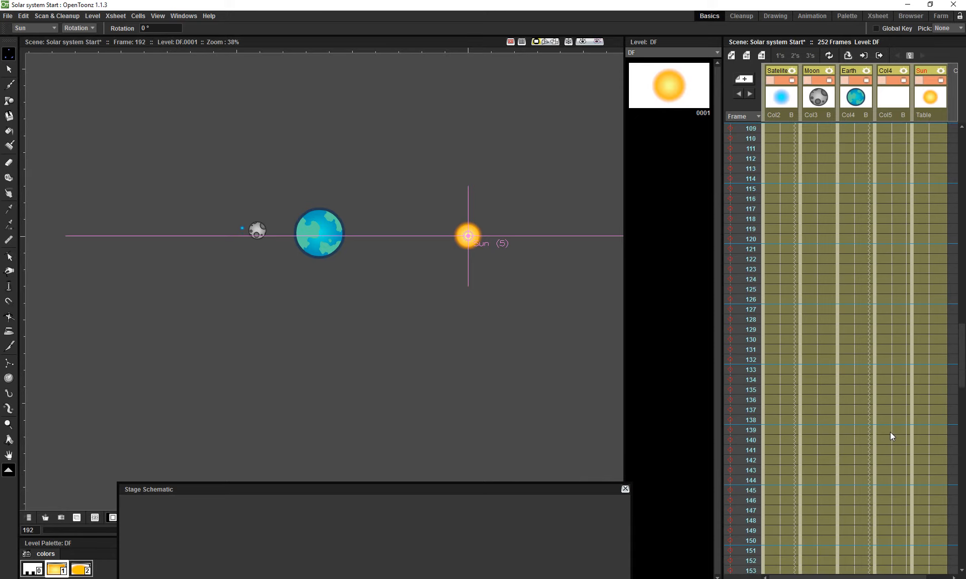
pyautogui.scroll(20, 890, 433)
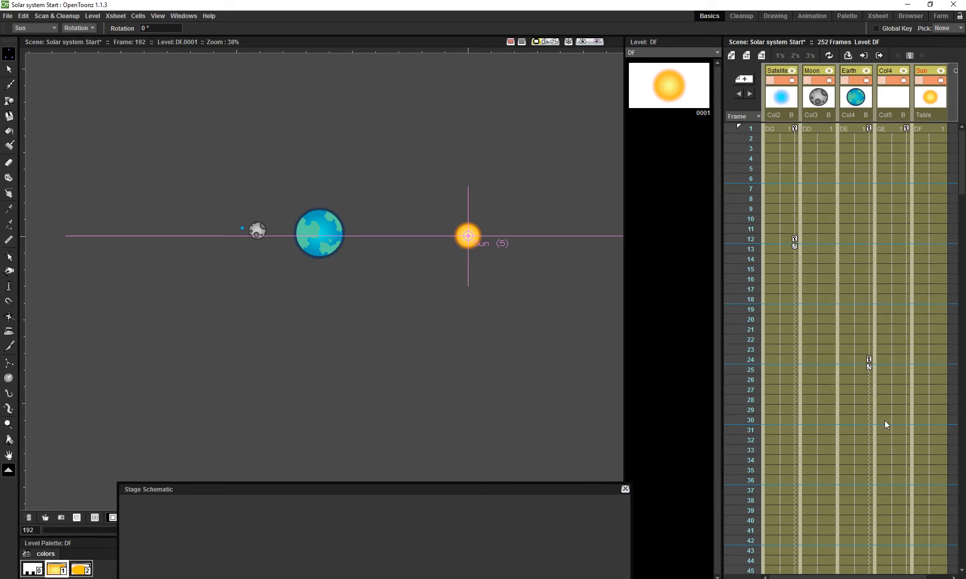
# Arrange the Col4 and Earth nodes in a row beside the Sun in the Stage Schematic, and close the schematic
pyautogui.moveTo(553, 490); pyautogui.dragTo(544, 202)
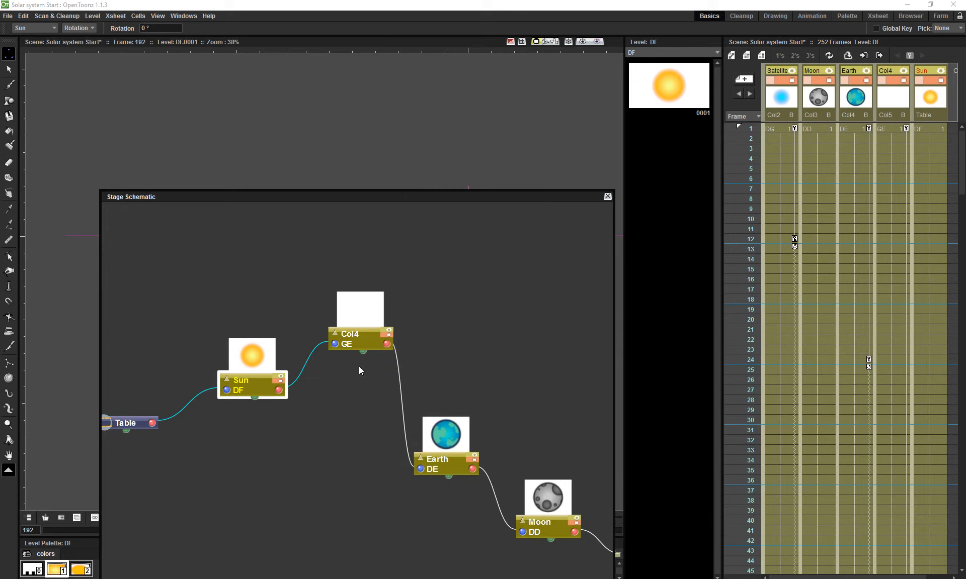
pyautogui.moveTo(398, 334); pyautogui.dragTo(403, 406)
pyautogui.moveTo(473, 468); pyautogui.dragTo(520, 411)
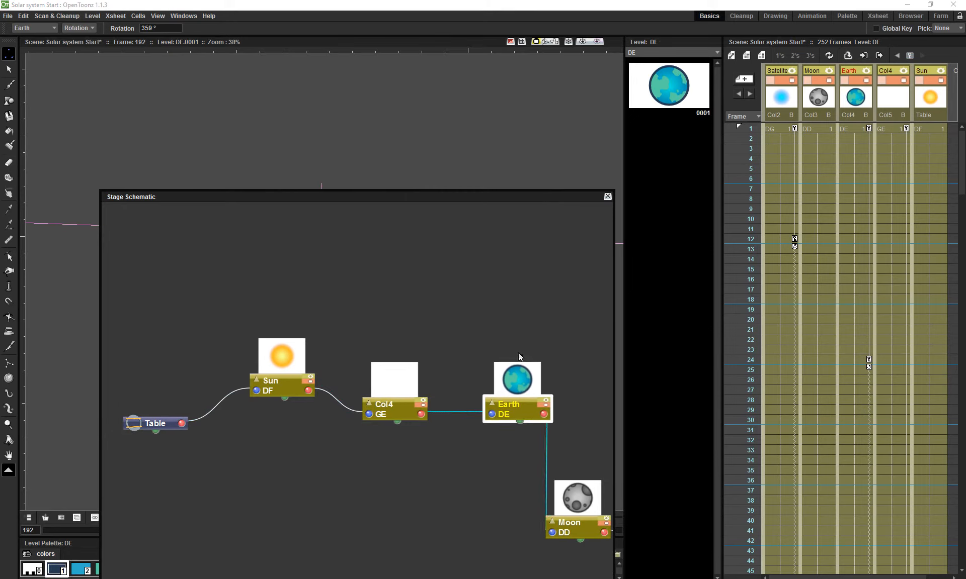
pyautogui.moveTo(394, 406); pyautogui.dragTo(397, 391)
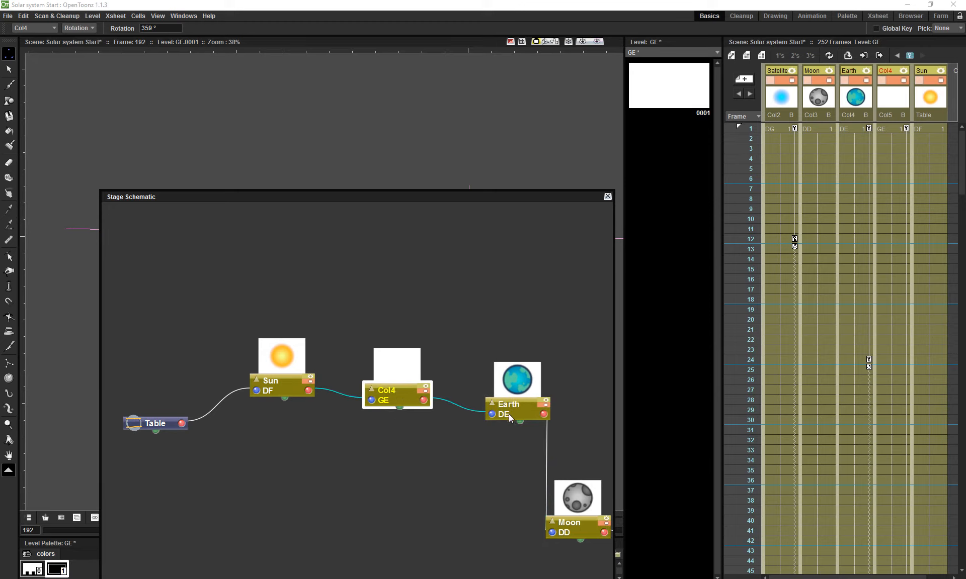
pyautogui.moveTo(521, 412); pyautogui.dragTo(511, 394)
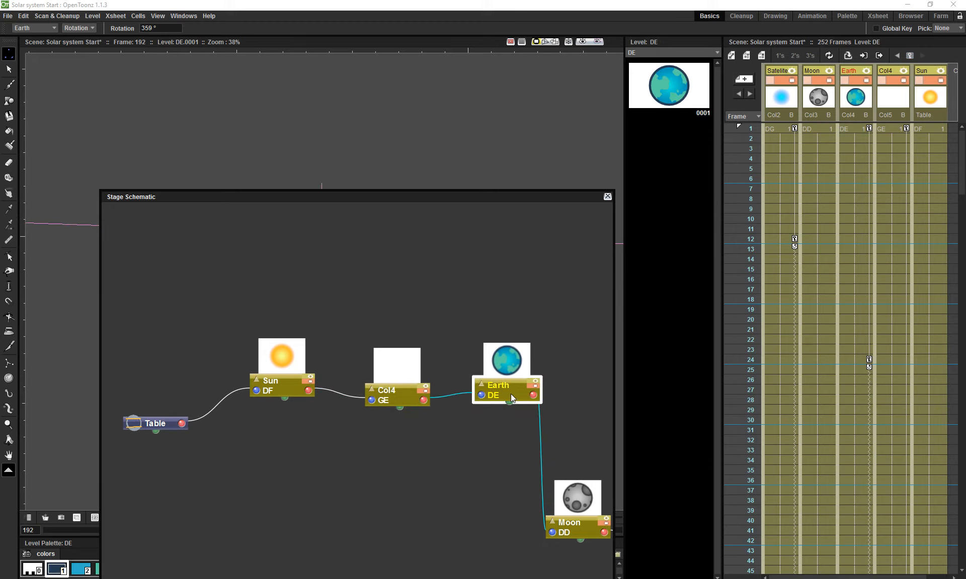
pyautogui.click(607, 197)
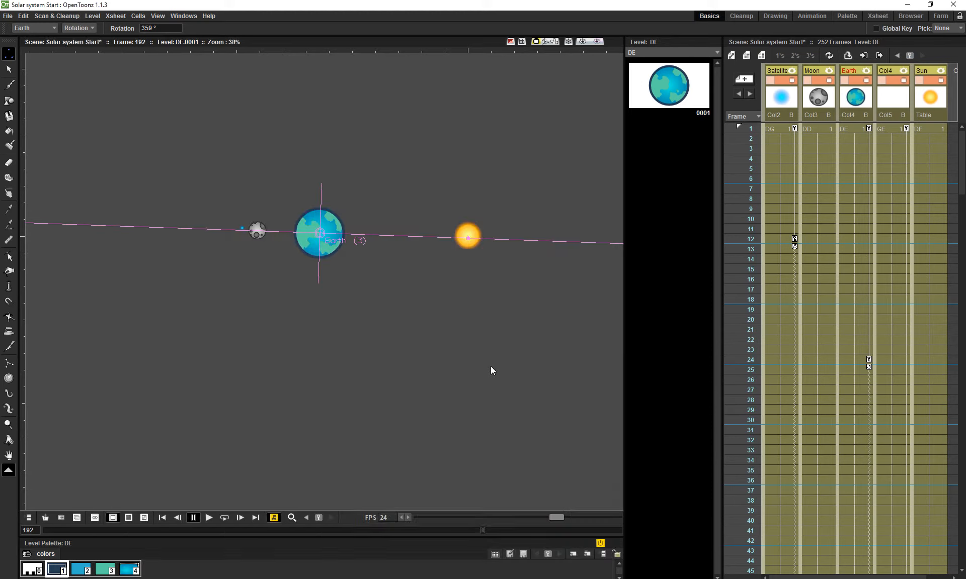
# Play the animation to check the orbit, and set Earth's rotation to -359° at its frame 24 keyframe
pyautogui.click(205, 519)
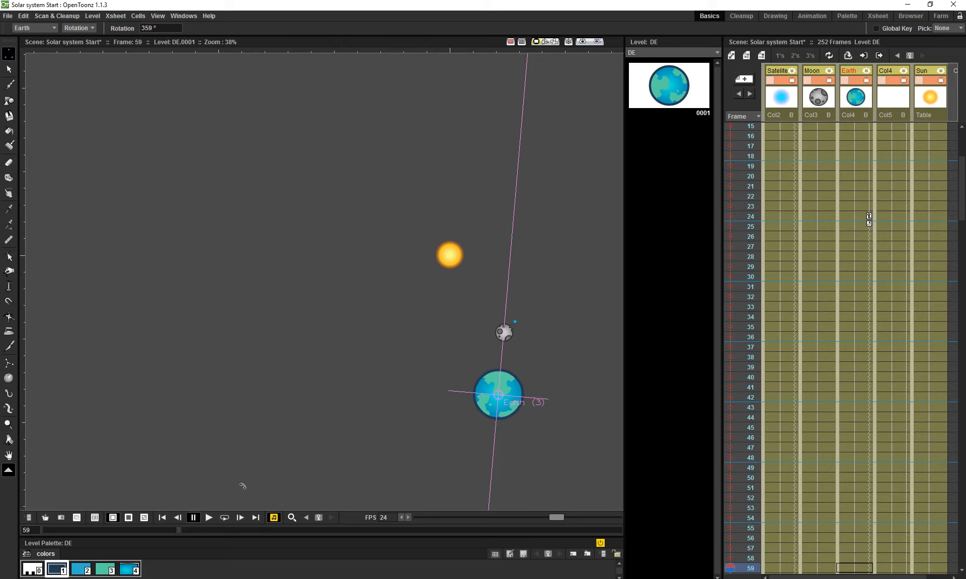
pyautogui.scroll(5, 890, 174)
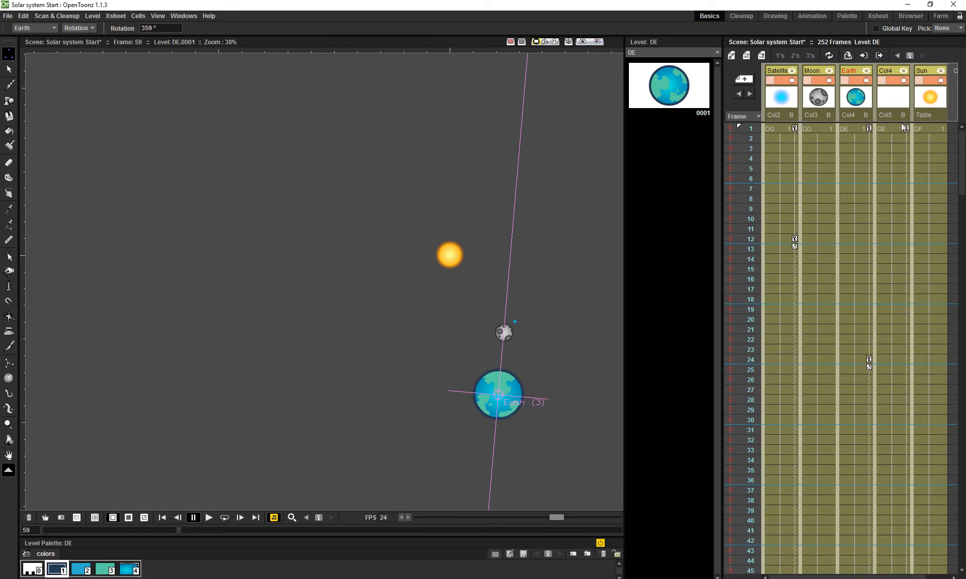
pyautogui.click(871, 361)
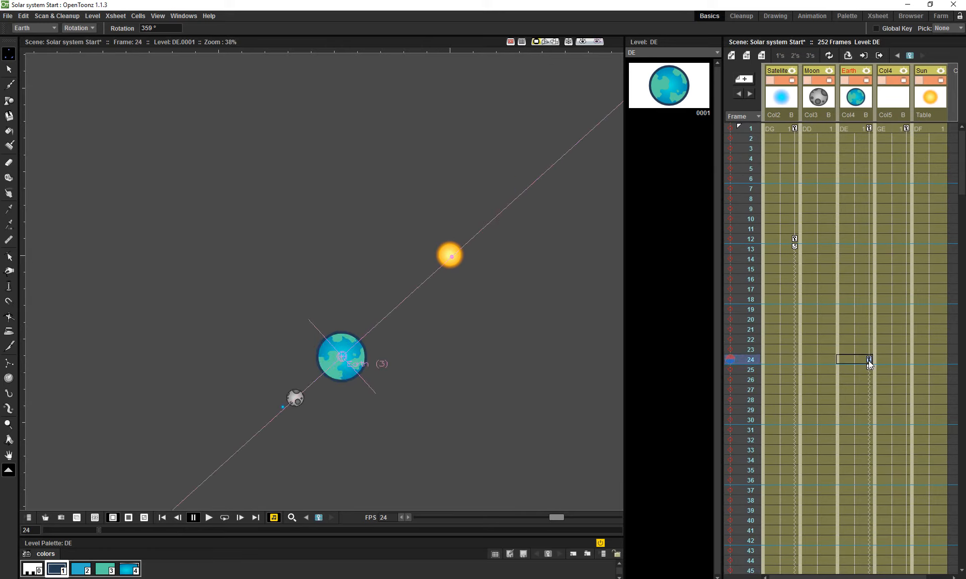
pyautogui.click(145, 29)
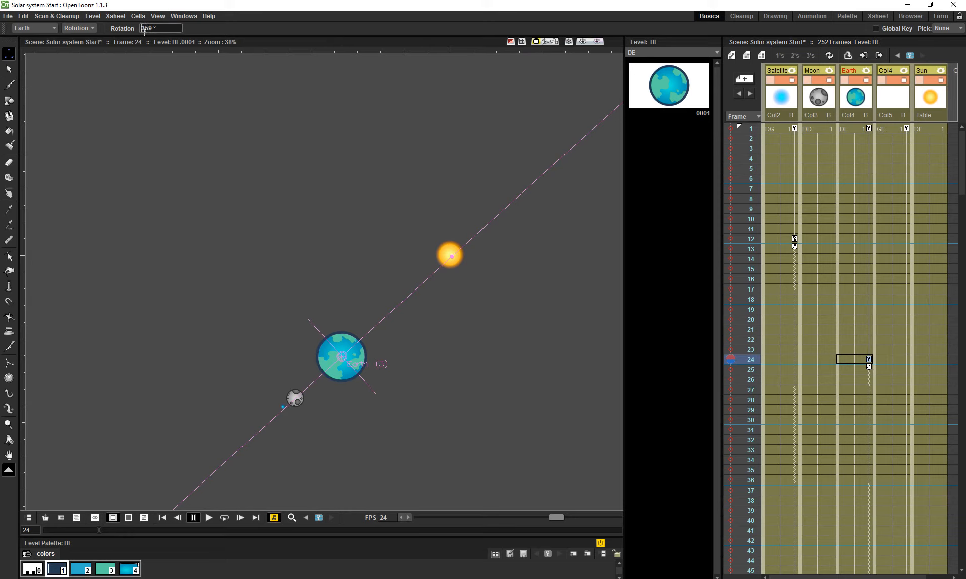
pyautogui.write('-')
pyautogui.press('Return')
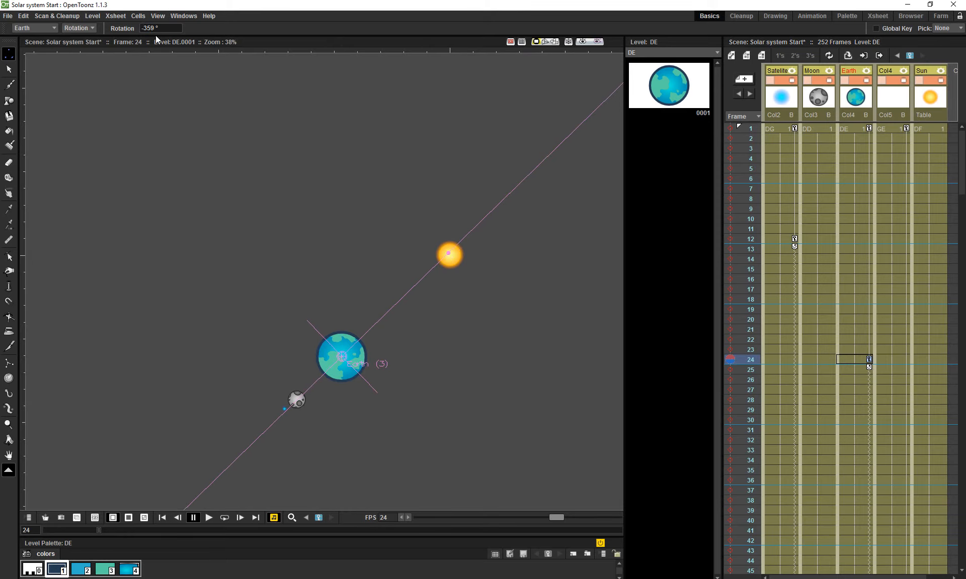
# Play the animation several times with the whole orbit in view to check Earth's reversed spin
pyautogui.click(210, 520)
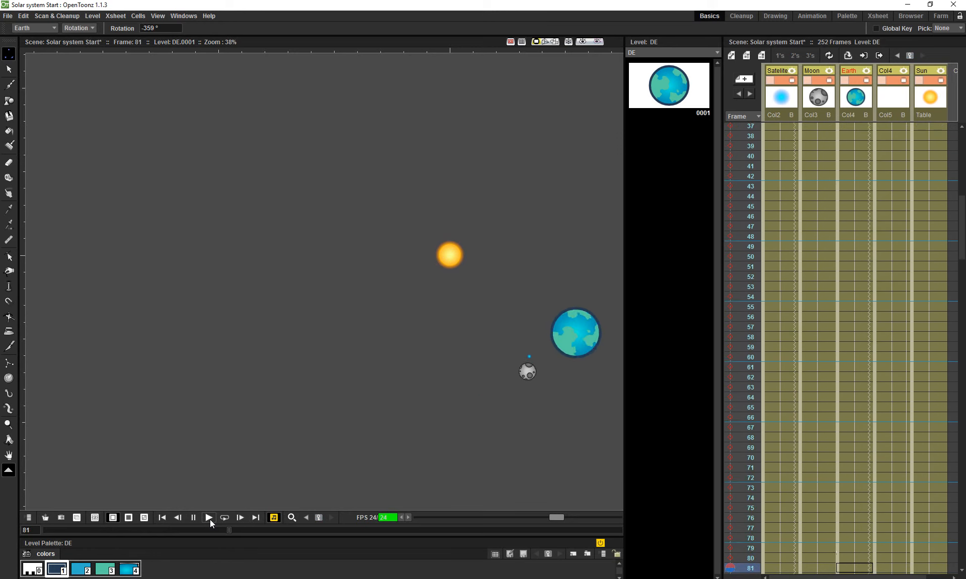
pyautogui.scroll(-2, 364, 349)
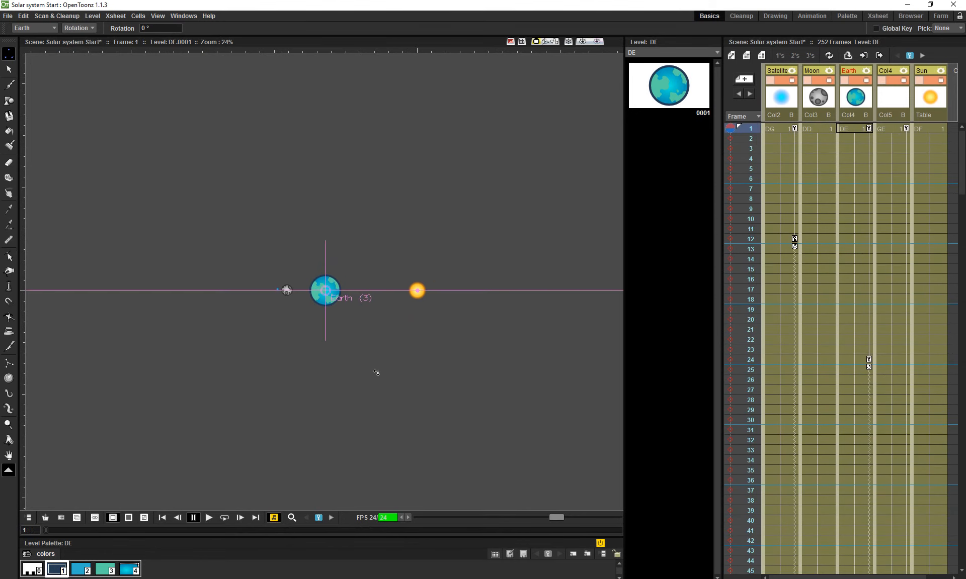
pyautogui.click(213, 521)
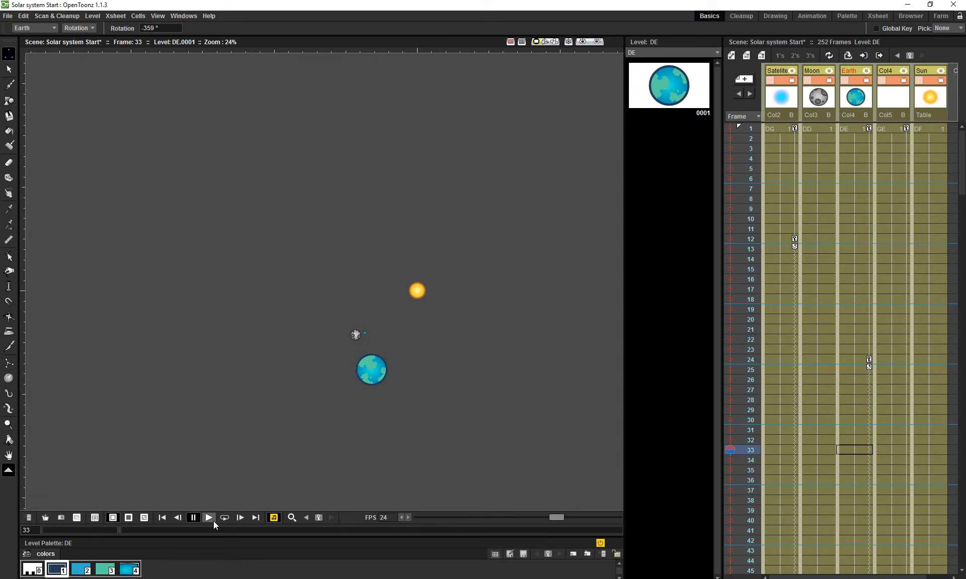
pyautogui.click(213, 521)
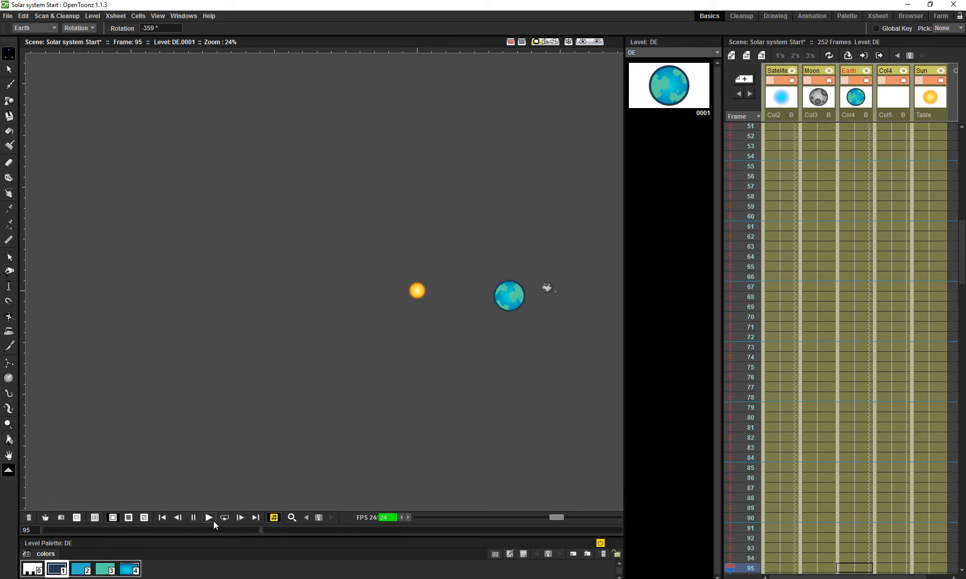
pyautogui.click(214, 521)
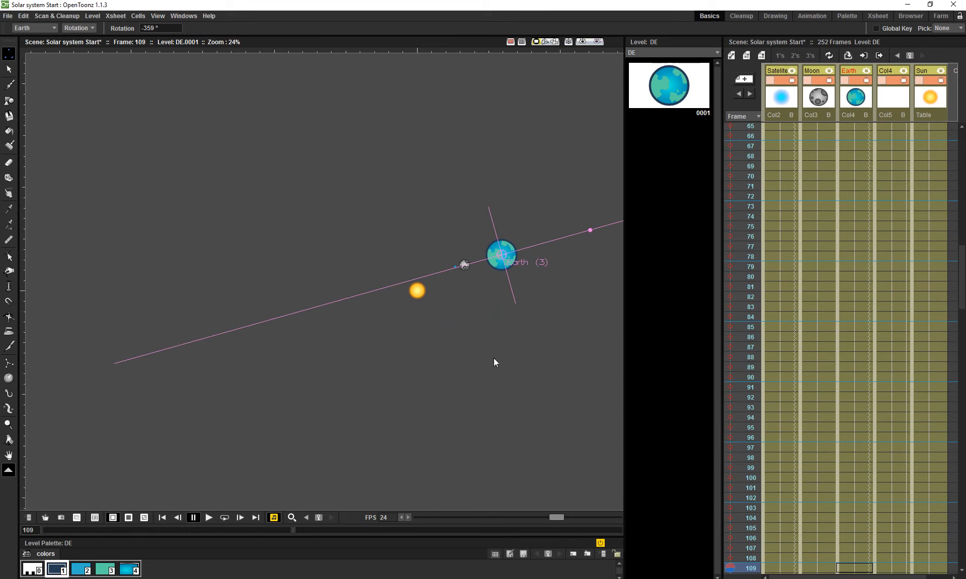
# Start a new scene, saving all changes to the solar system scene
pyautogui.click(8, 17)
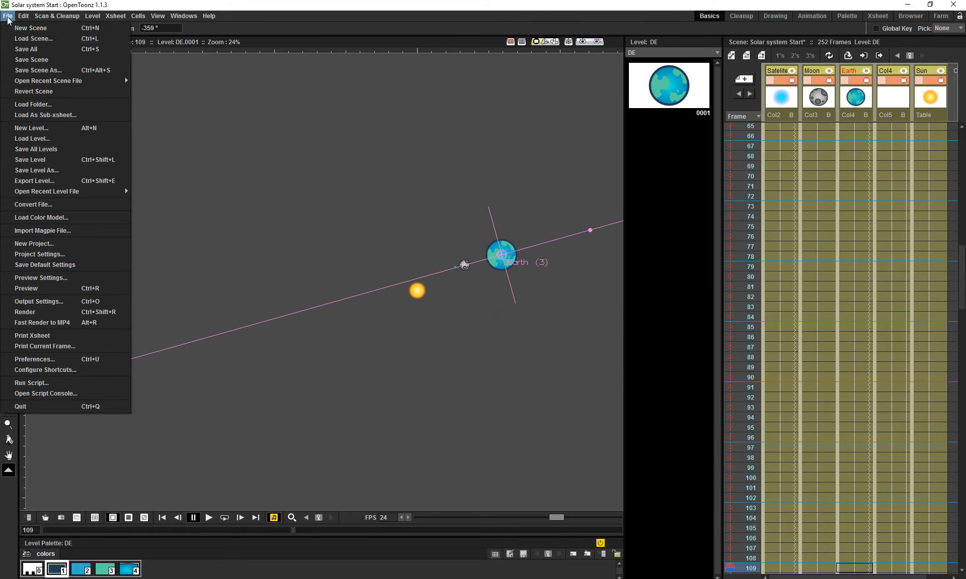
pyautogui.click(30, 28)
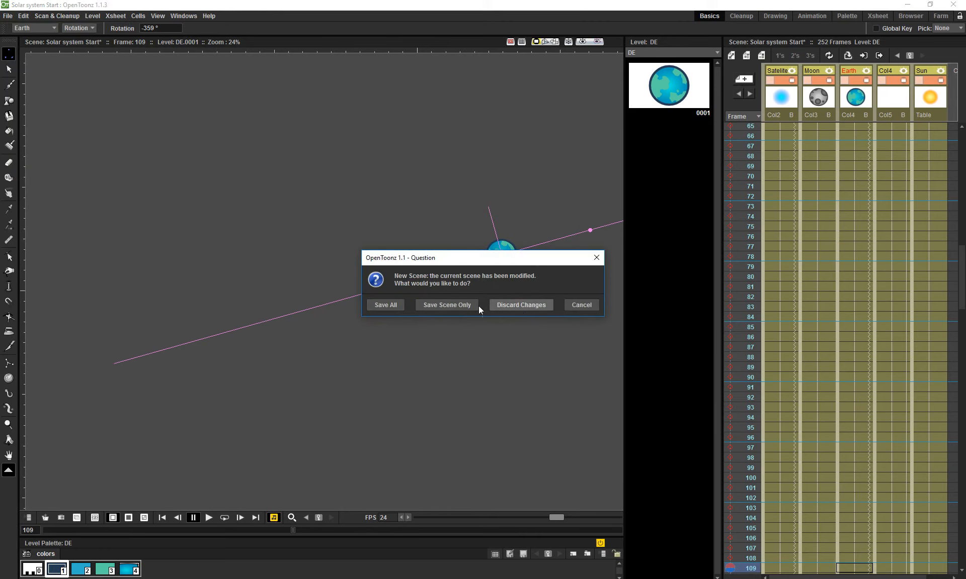
pyautogui.click(387, 303)
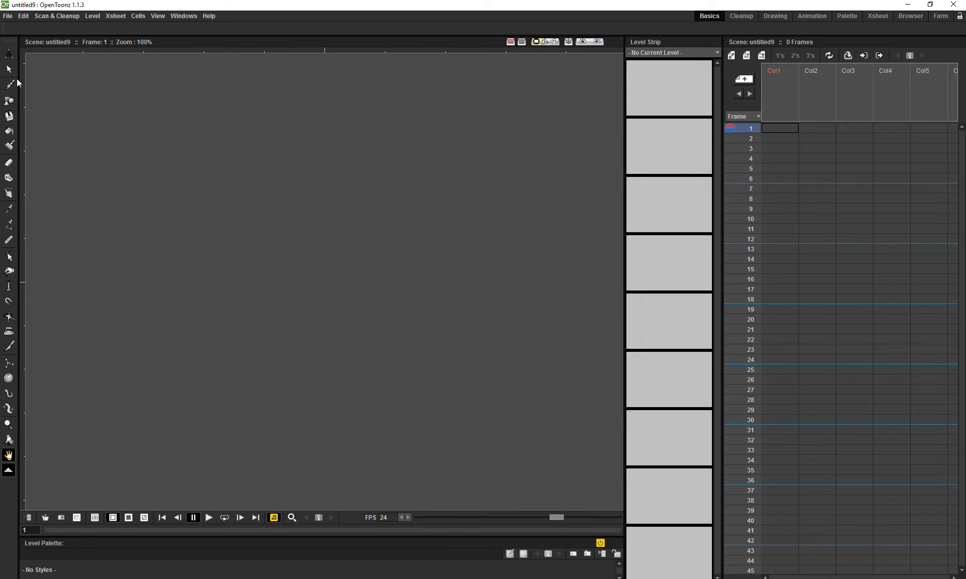
# Draw a small circle in the upper-left area of the canvas with the Geometric tool
pyautogui.click(9, 101)
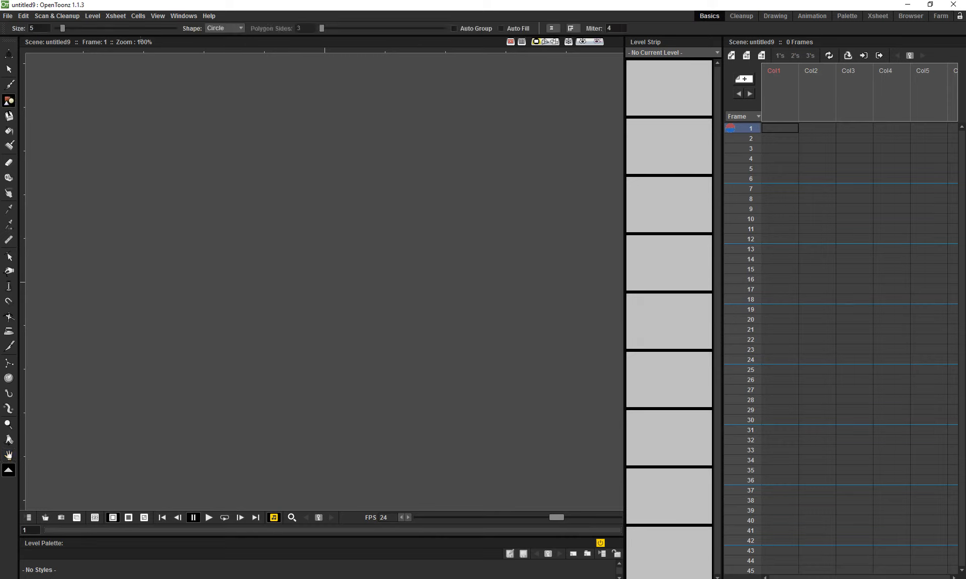
pyautogui.moveTo(172, 174); pyautogui.dragTo(178, 185)
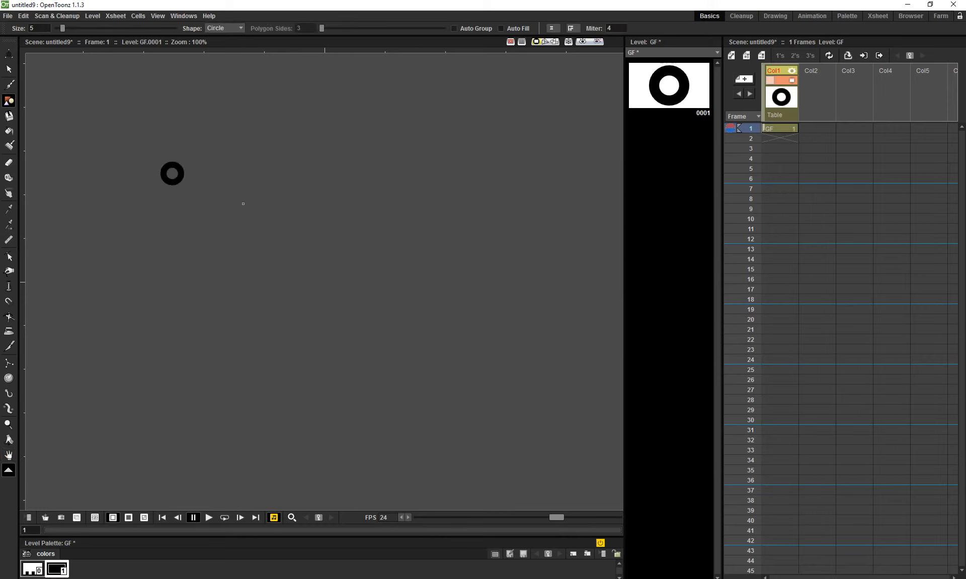
pyautogui.moveTo(318, 242); pyautogui.dragTo(304, 250)
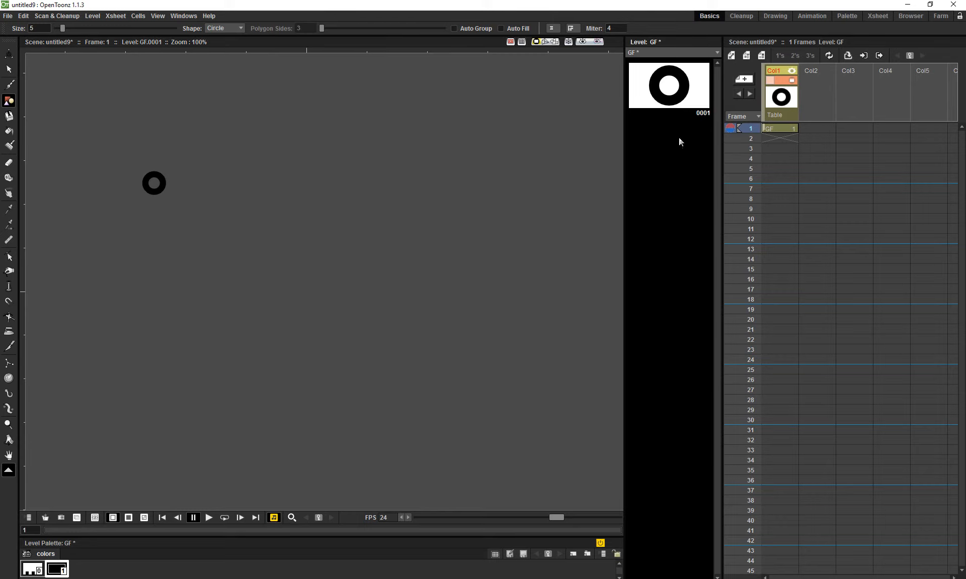
# Open the Stage Schematic, show the stage nodes, and move the Col1 node well away from the Table node
pyautogui.click(188, 17)
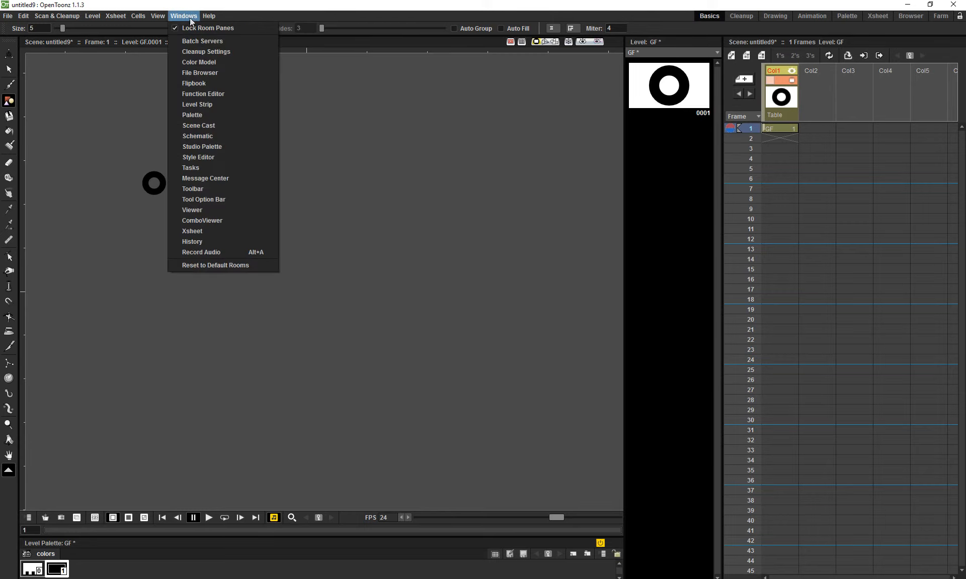
pyautogui.click(225, 136)
pyautogui.moveTo(401, 200); pyautogui.dragTo(453, 106)
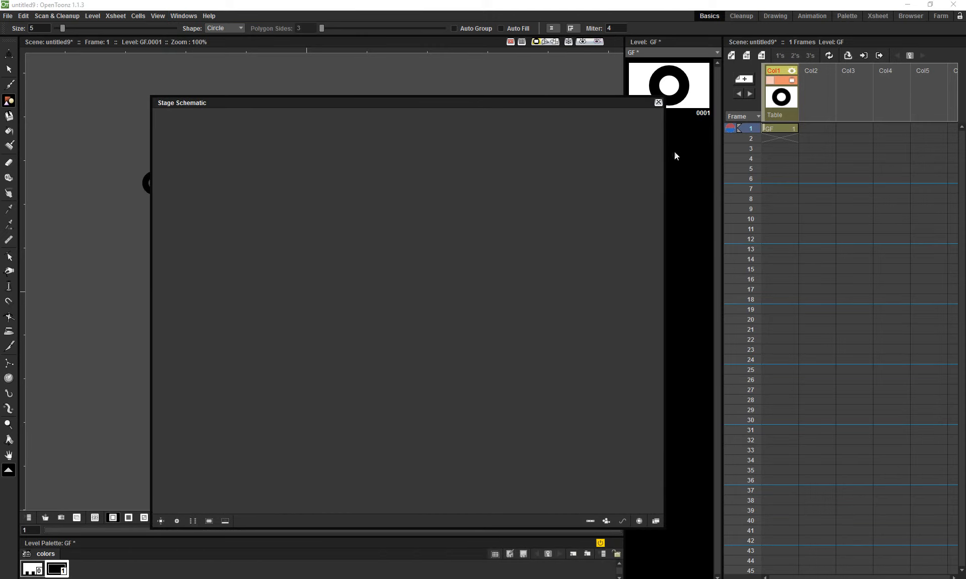
pyautogui.click(785, 130)
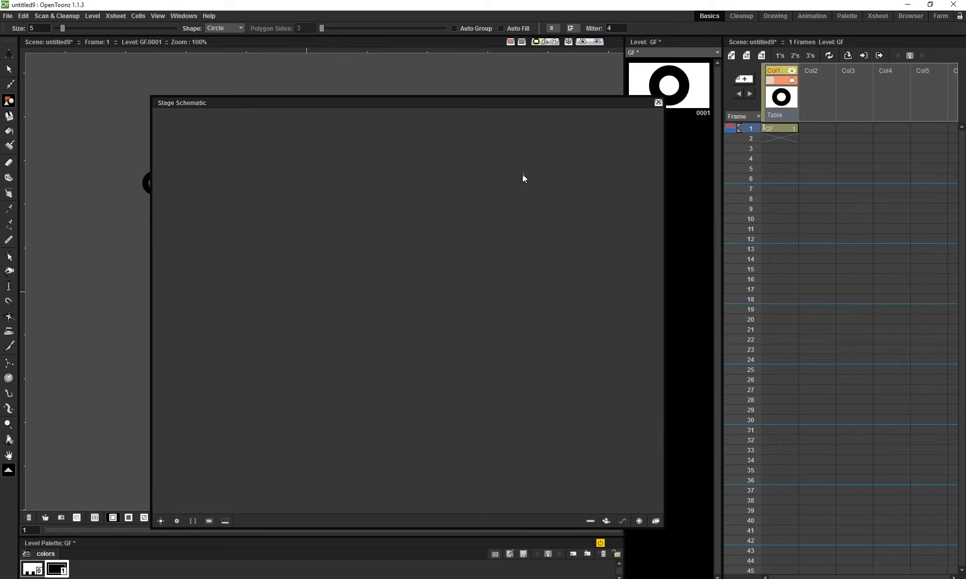
pyautogui.click(655, 521)
pyautogui.click(655, 522)
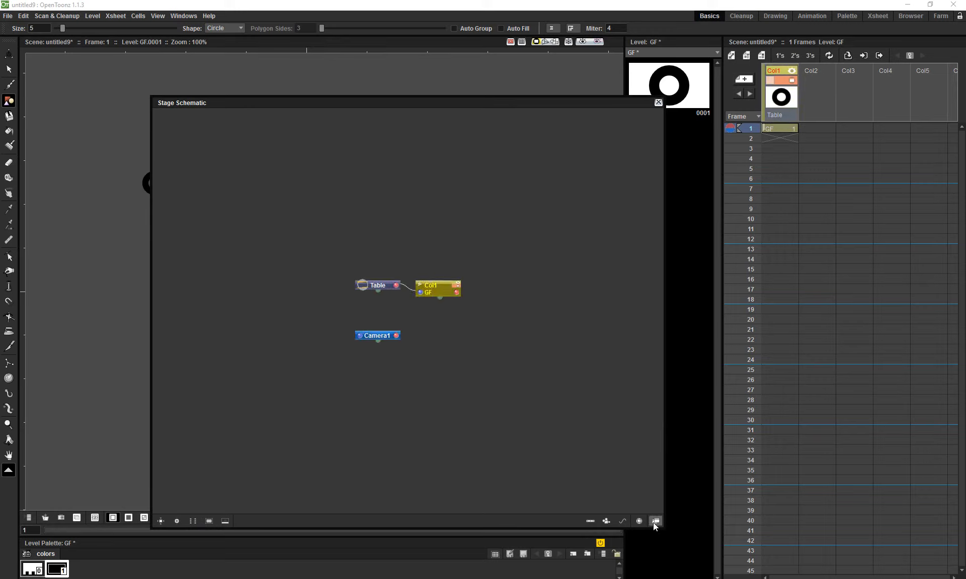
pyautogui.moveTo(403, 322); pyautogui.dragTo(396, 297)
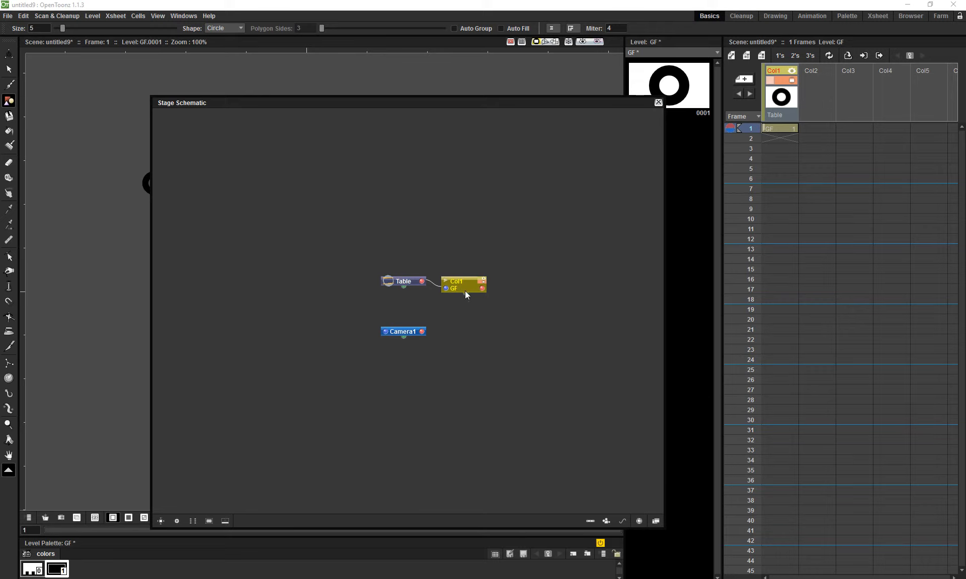
pyautogui.moveTo(465, 295); pyautogui.dragTo(601, 278)
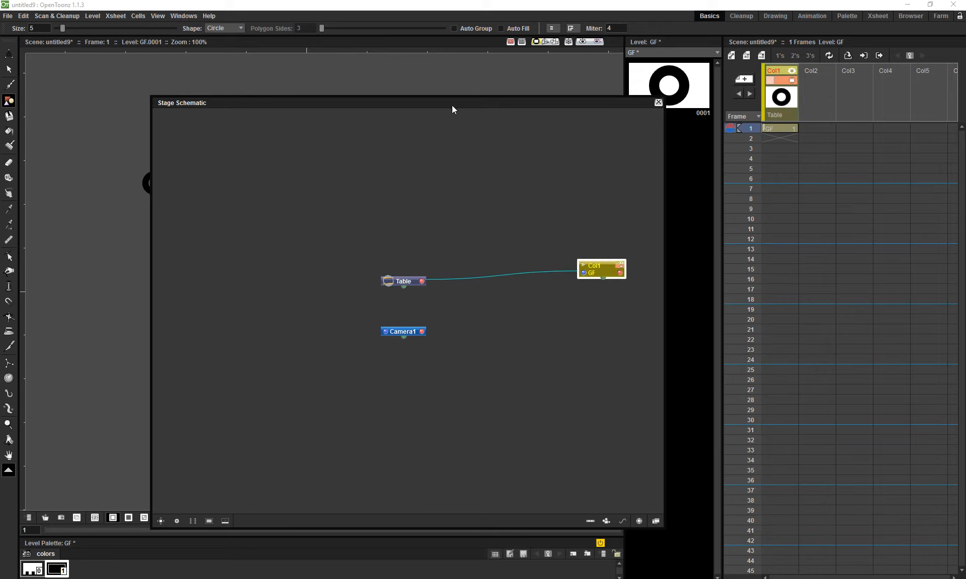
pyautogui.moveTo(451, 104); pyautogui.dragTo(532, 84)
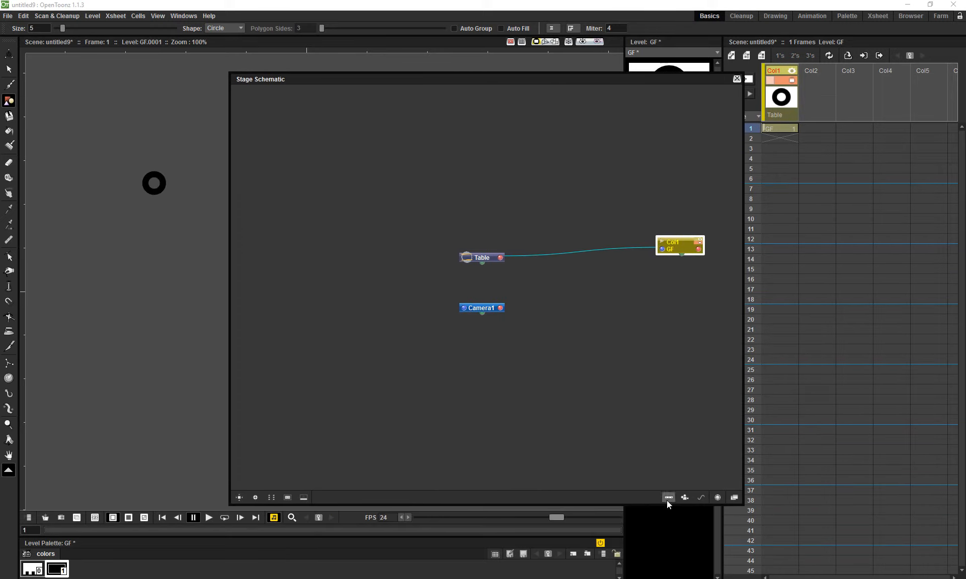
# Attach a new motion path to the Col1 node, rearrange both nodes, and delete the path
pyautogui.click(701, 498)
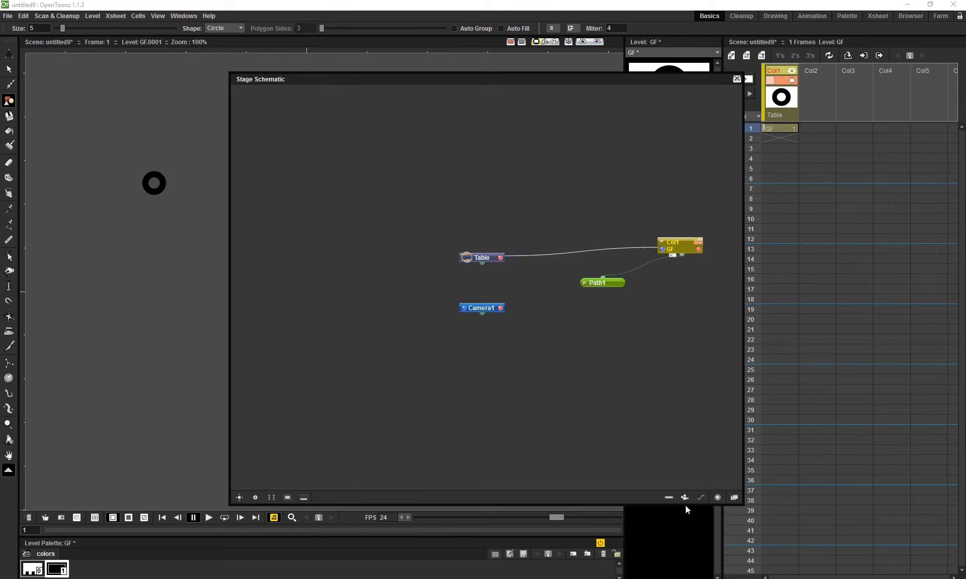
pyautogui.moveTo(602, 282); pyautogui.dragTo(632, 318)
pyautogui.moveTo(661, 247); pyautogui.dragTo(613, 227)
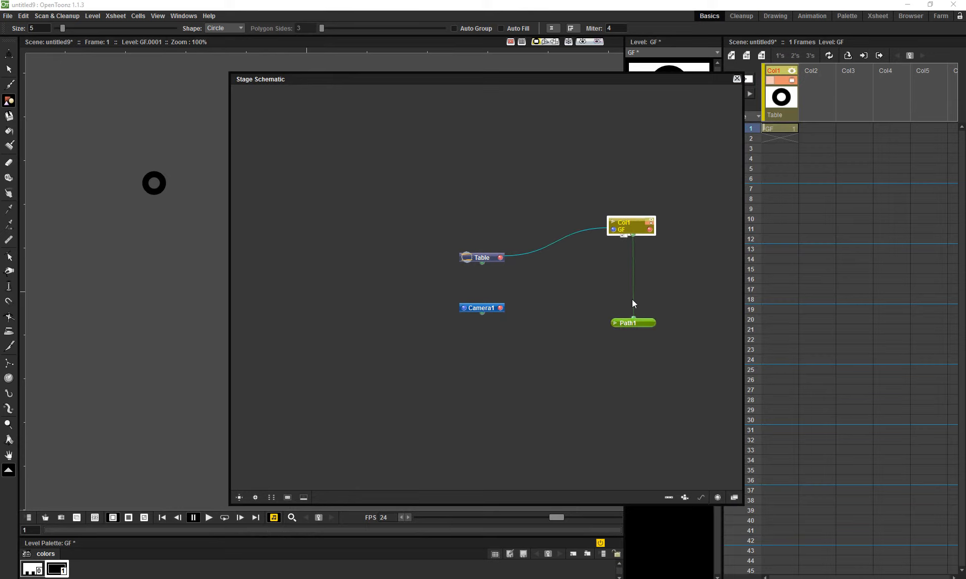
pyautogui.moveTo(628, 328); pyautogui.dragTo(611, 315)
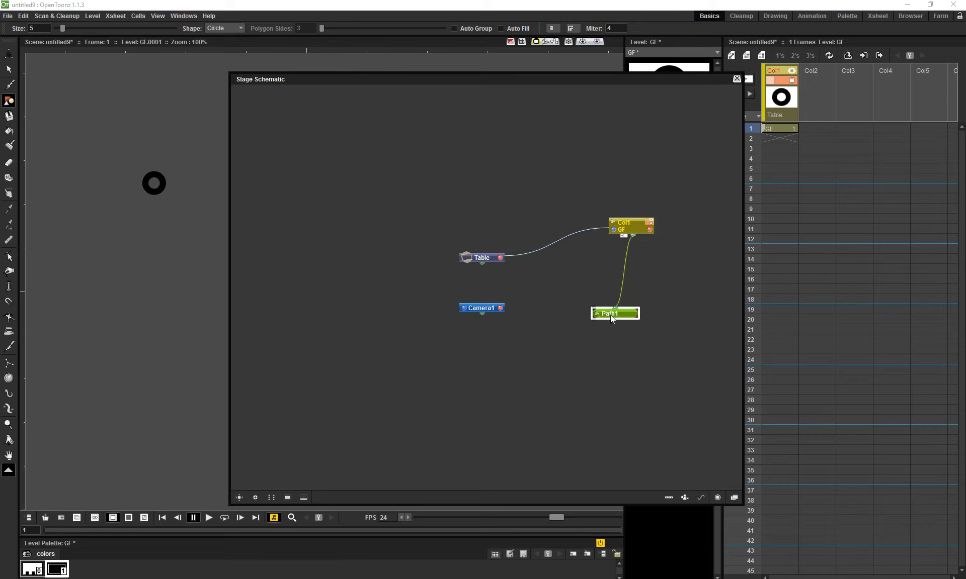
pyautogui.press('Delete')
# Attach a new motion path to the Table node, reposition the Col1 node, and delete the path
pyautogui.moveTo(623, 221); pyautogui.dragTo(646, 221)
pyautogui.click(484, 258)
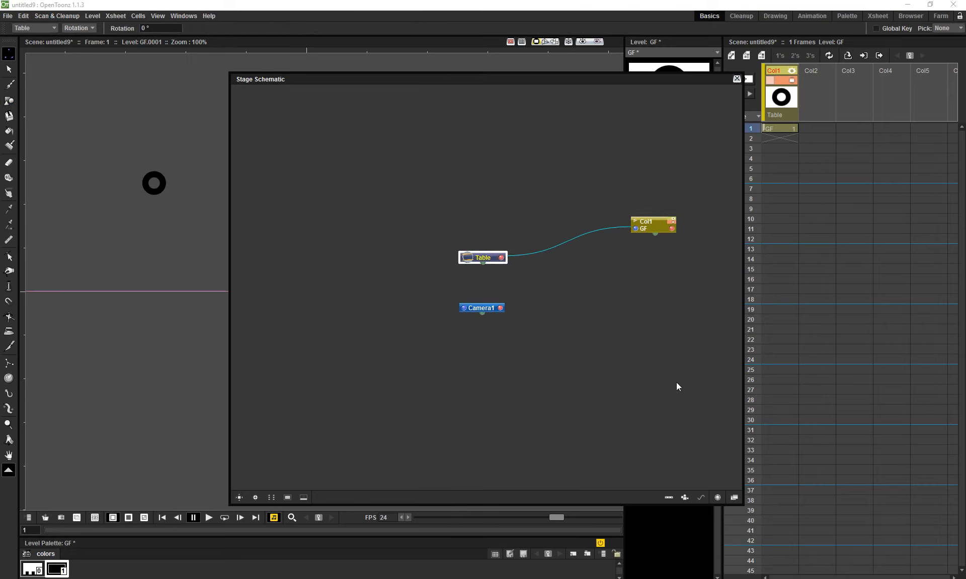
pyautogui.click(700, 498)
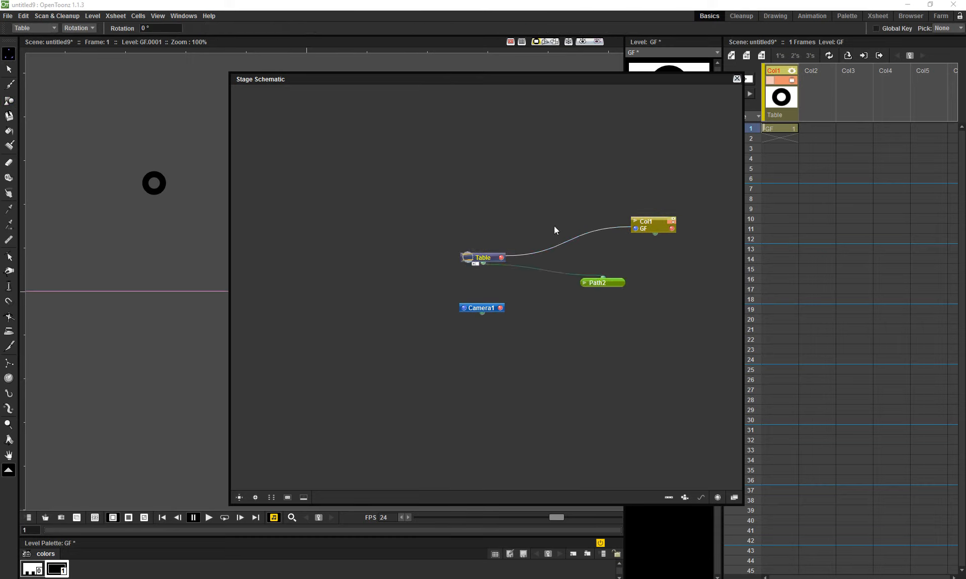
pyautogui.moveTo(650, 230); pyautogui.dragTo(672, 319)
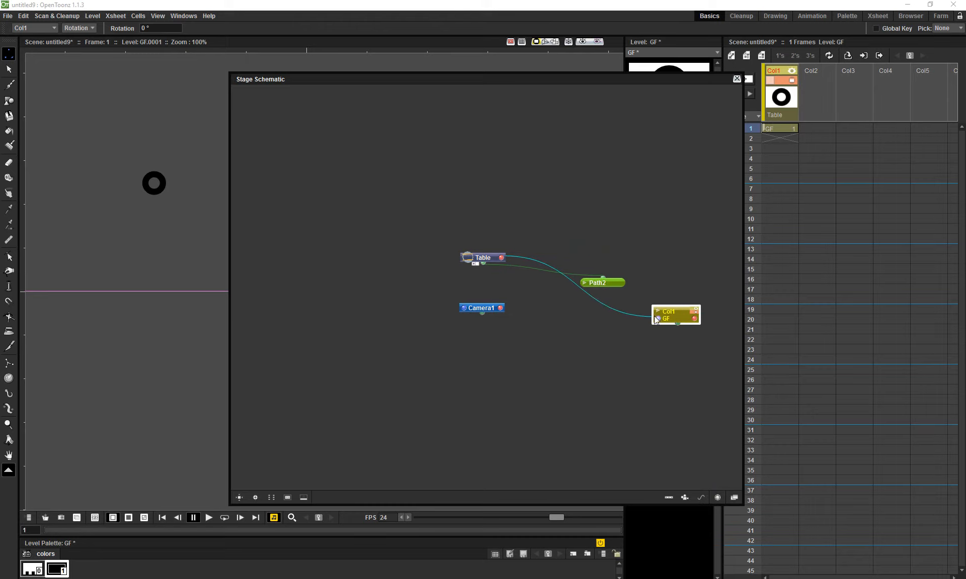
pyautogui.click(610, 283)
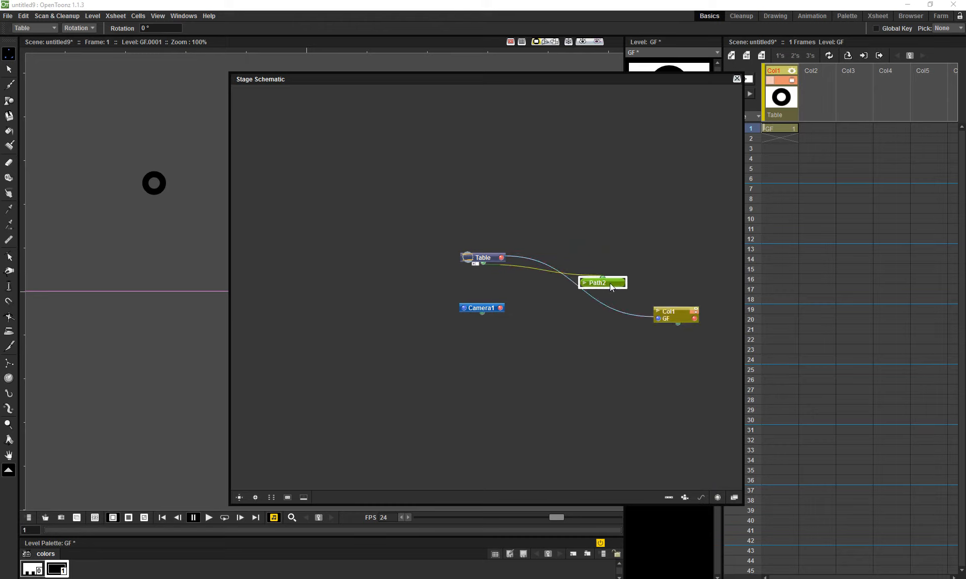
pyautogui.press('Delete')
# Attach a new motion path to the Col1 node, expand the node's thumbnail, and move the Stage Schematic clear of the canvas
pyautogui.click(662, 313)
pyautogui.press('Delete')
pyautogui.hotkey('ctrl', 'z')
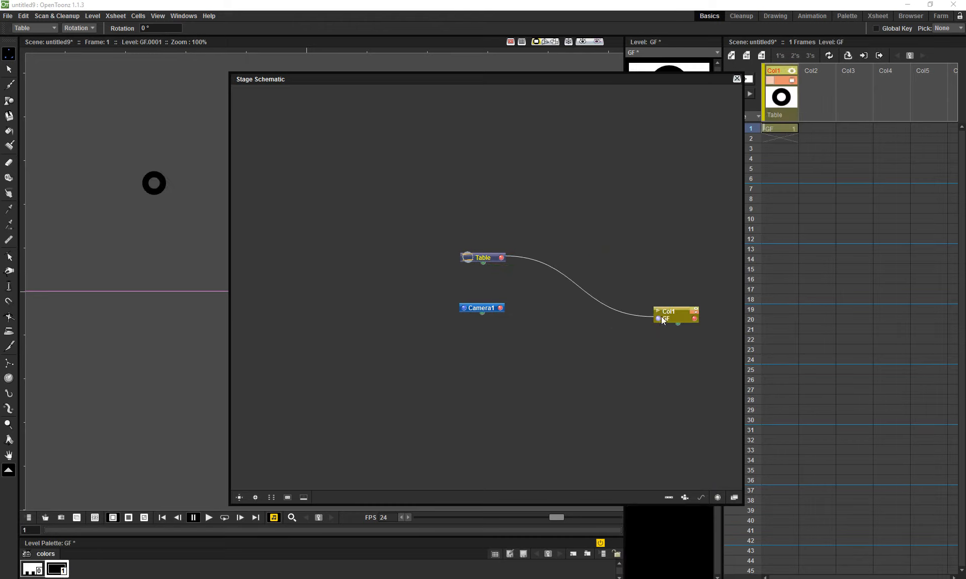
pyautogui.hotkey('ctrl', 'z')
pyautogui.click(701, 497)
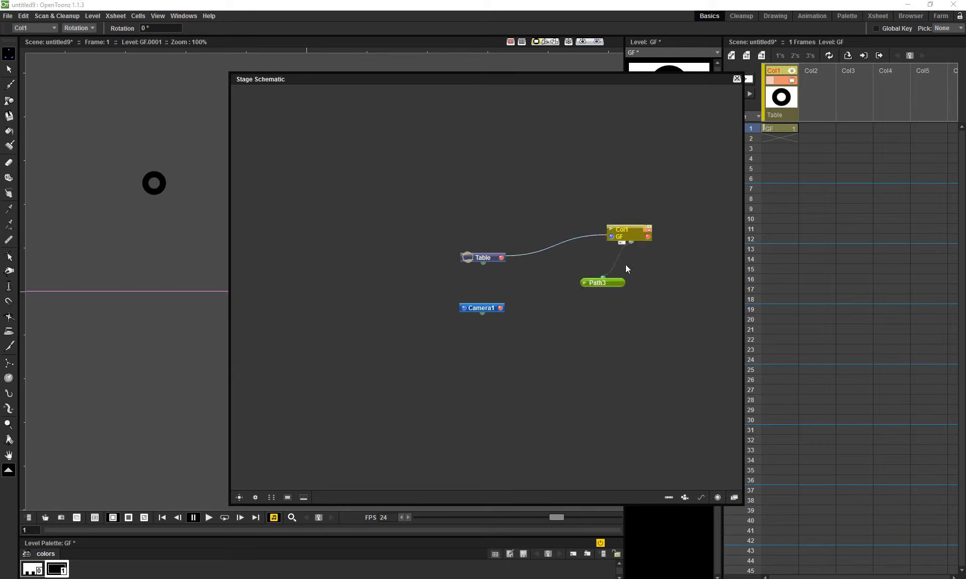
pyautogui.click(610, 229)
pyautogui.moveTo(586, 91); pyautogui.dragTo(824, 193)
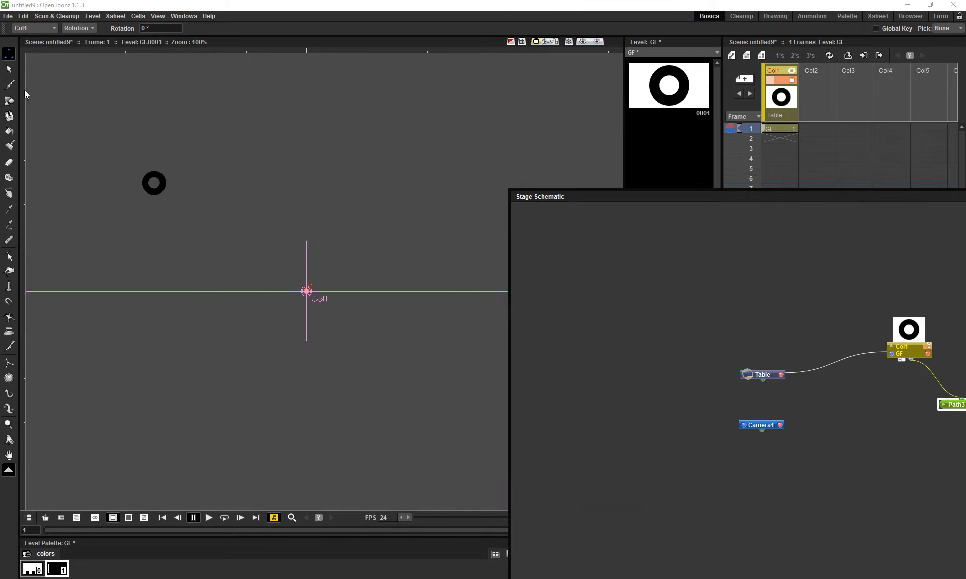
# Try to draw a curved motion path across the circle with the Brush, and decline replacing the existing path
pyautogui.click(9, 85)
pyautogui.moveTo(252, 206); pyautogui.dragTo(188, 188)
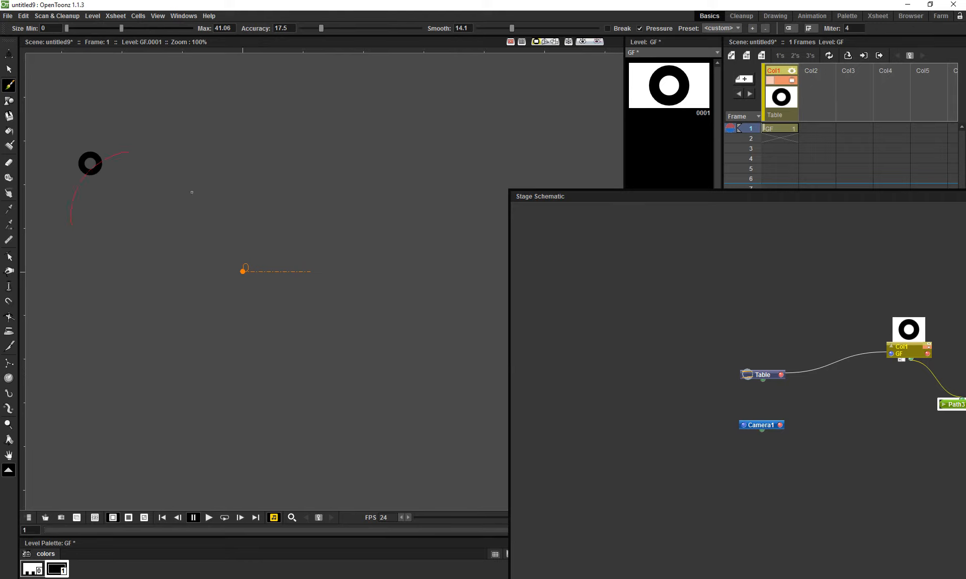
pyautogui.moveTo(380, 295); pyautogui.dragTo(202, 130)
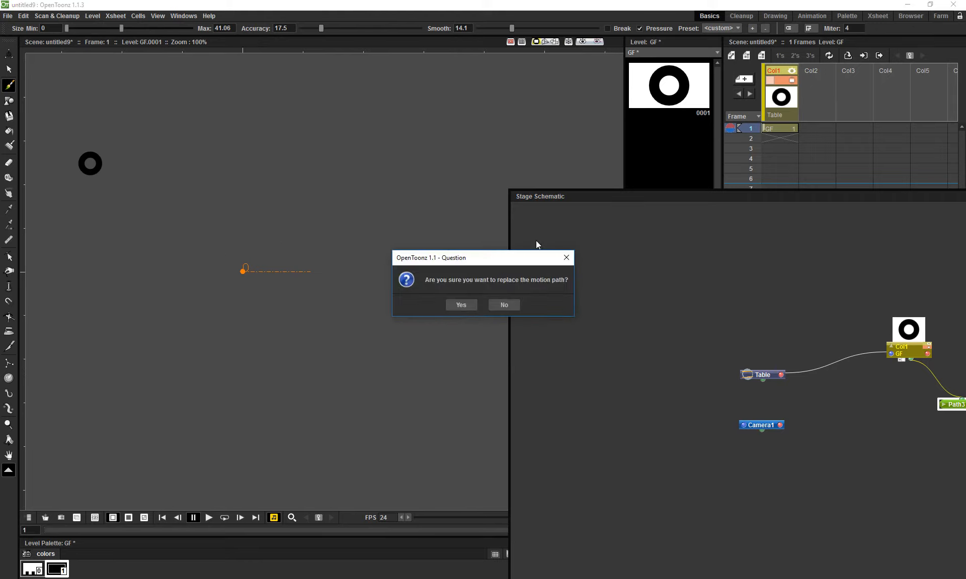
pyautogui.click(506, 304)
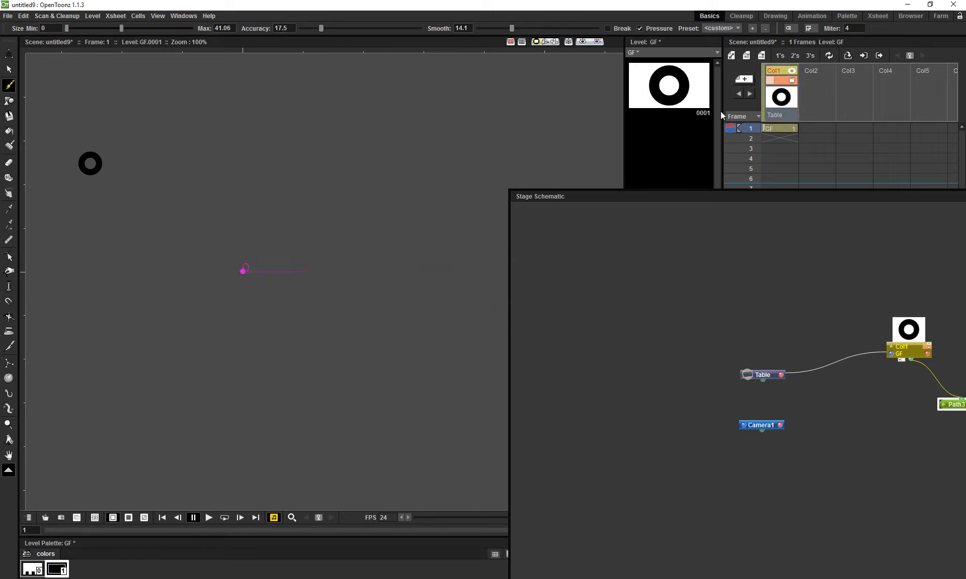
# Delete the circle from Col1's drawing
pyautogui.moveTo(198, 215); pyautogui.dragTo(280, 228)
pyautogui.press('s')
pyautogui.click(173, 176)
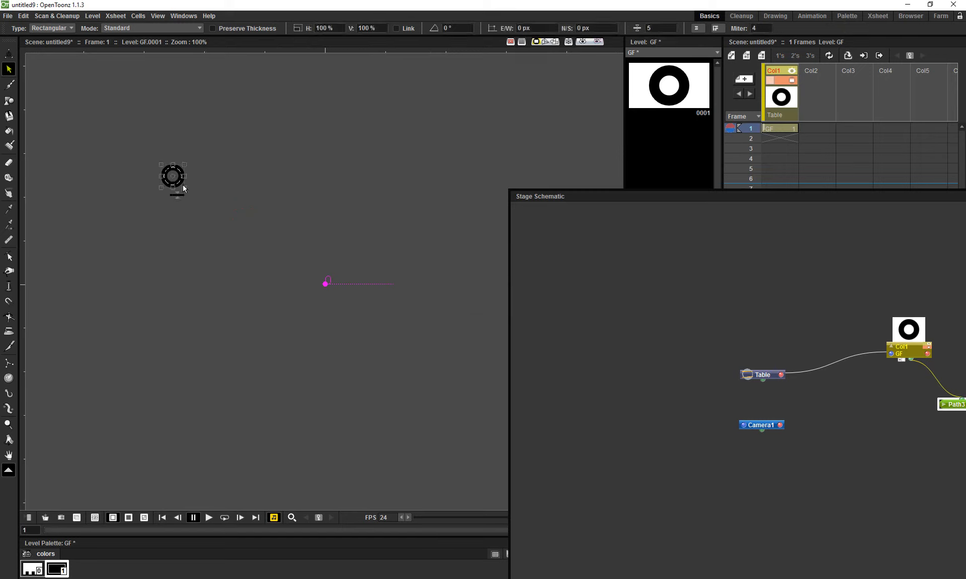
pyautogui.press('Delete')
# Draw a wide, flat rectangle in the upper-left area of the canvas with the Geometric tool
pyautogui.click(9, 101)
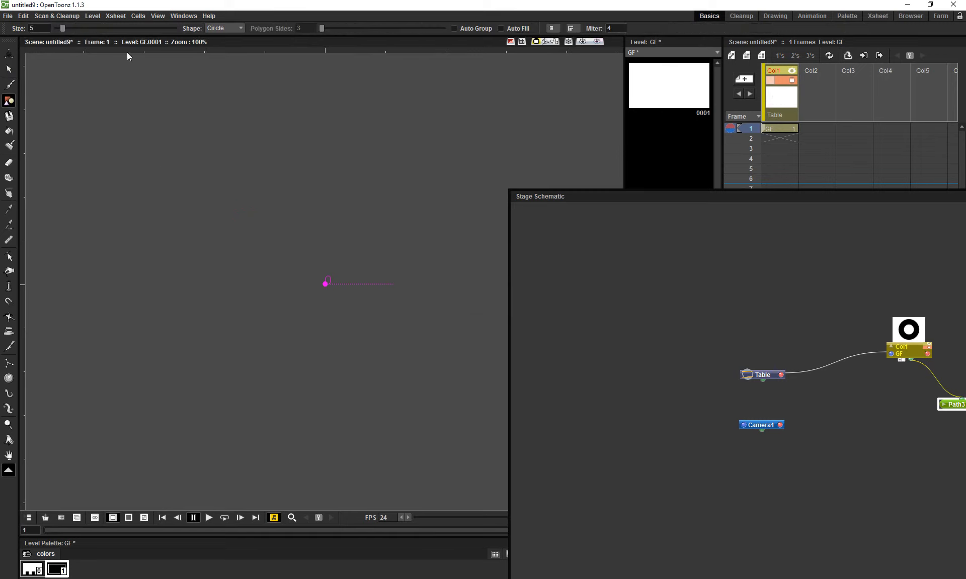
pyautogui.click(225, 28)
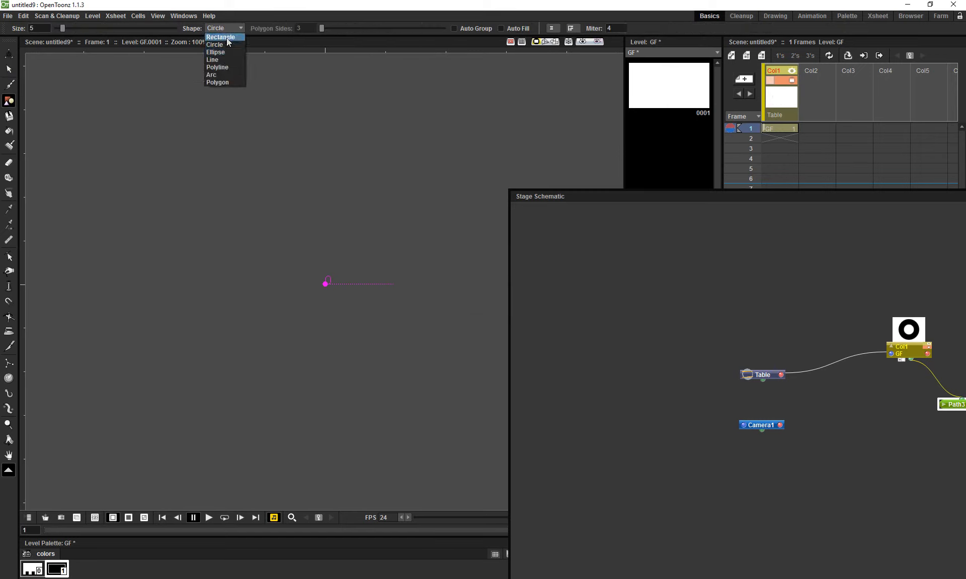
pyautogui.click(227, 34)
pyautogui.moveTo(103, 137); pyautogui.dragTo(180, 158)
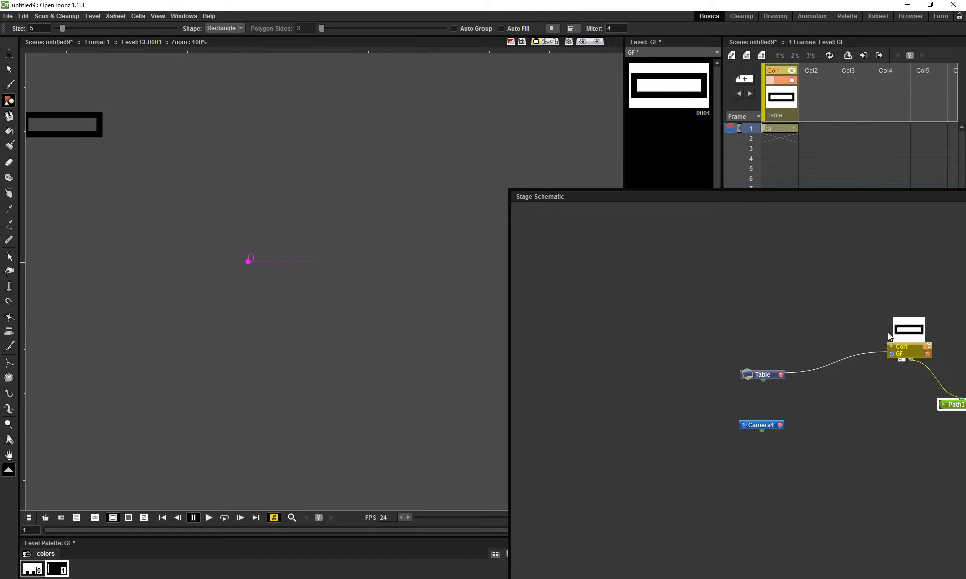
pyautogui.moveTo(190, 243); pyautogui.dragTo(220, 233)
# Draw a long curved motion path with a loop for the Path3 node using the Brush, and replace the existing path
pyautogui.moveTo(919, 395); pyautogui.dragTo(903, 373)
pyautogui.click(898, 369)
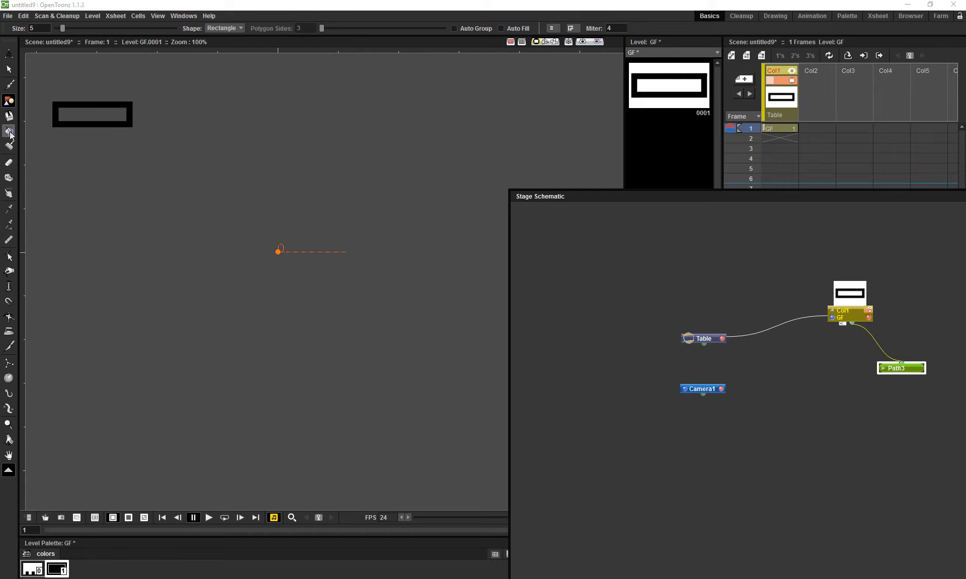
pyautogui.click(8, 116)
pyautogui.click(8, 85)
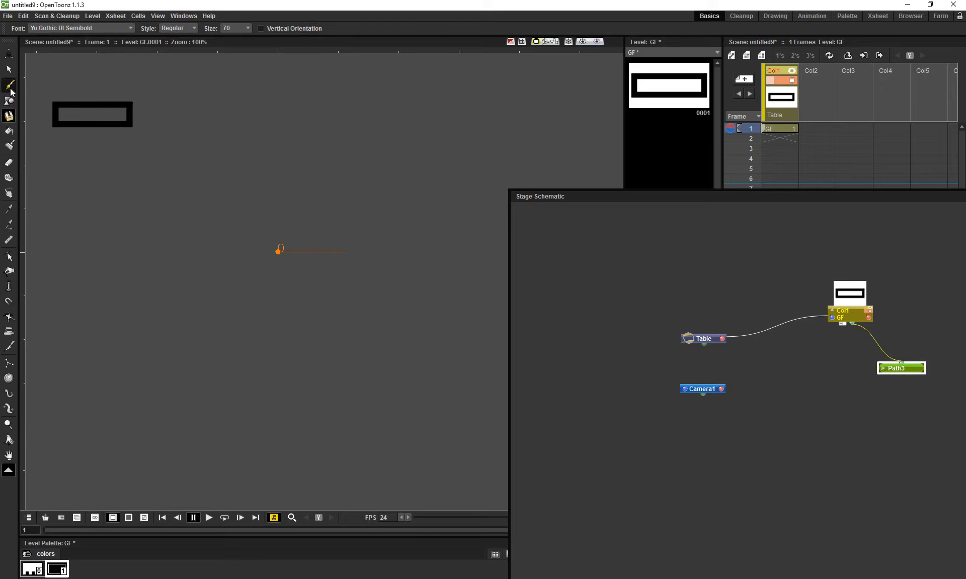
pyautogui.moveTo(904, 369); pyautogui.dragTo(928, 390)
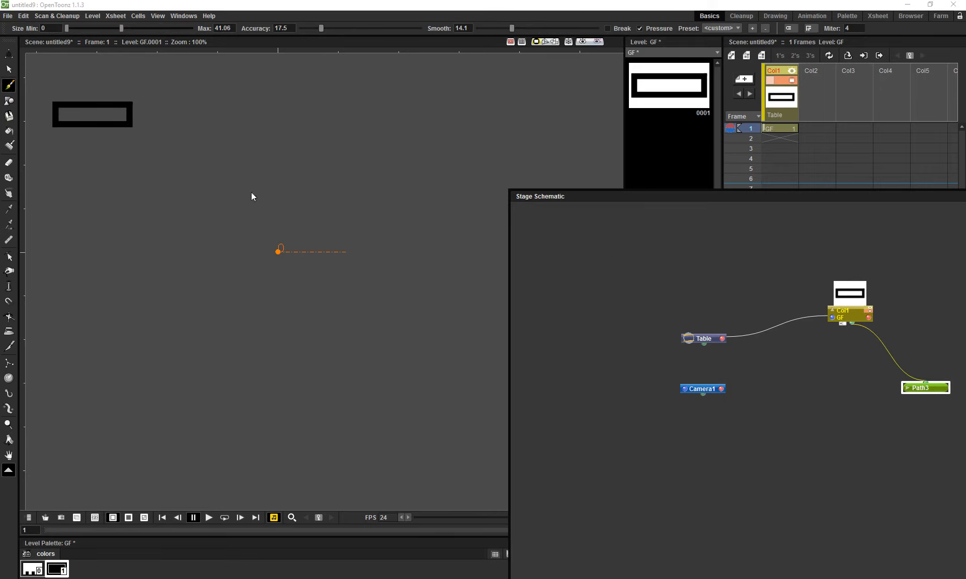
pyautogui.moveTo(196, 156); pyautogui.dragTo(207, 206)
pyautogui.moveTo(113, 191); pyautogui.dragTo(98, 198)
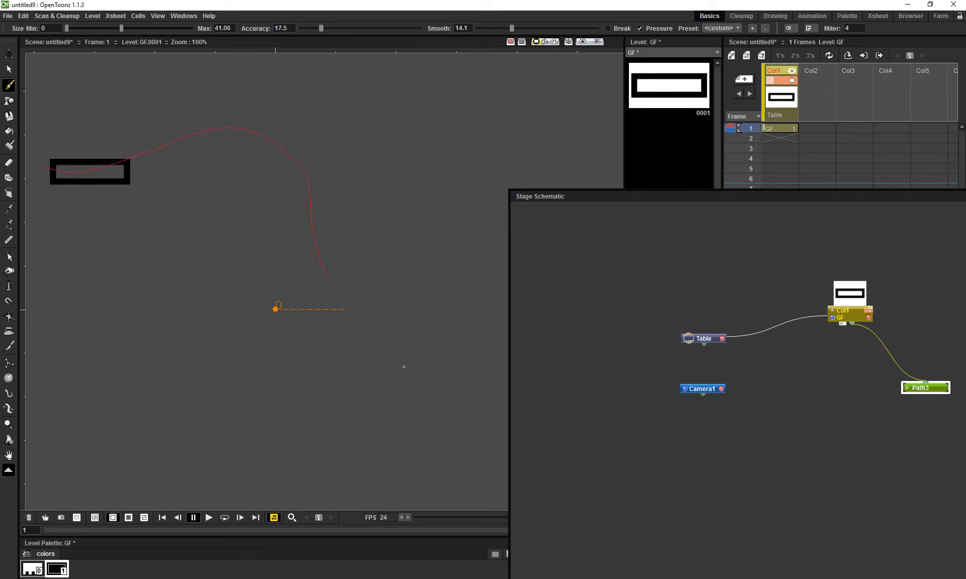
pyautogui.moveTo(442, 281); pyautogui.dragTo(444, 283)
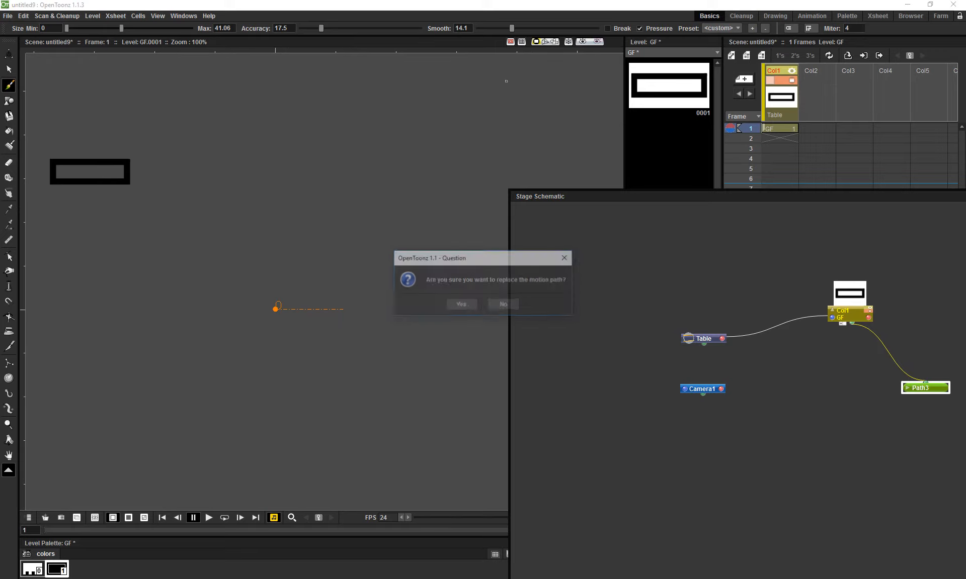
pyautogui.click(460, 304)
# Play the scene with the whole motion path in view, and close the Stage Schematic
pyautogui.moveTo(567, 195); pyautogui.dragTo(727, 221)
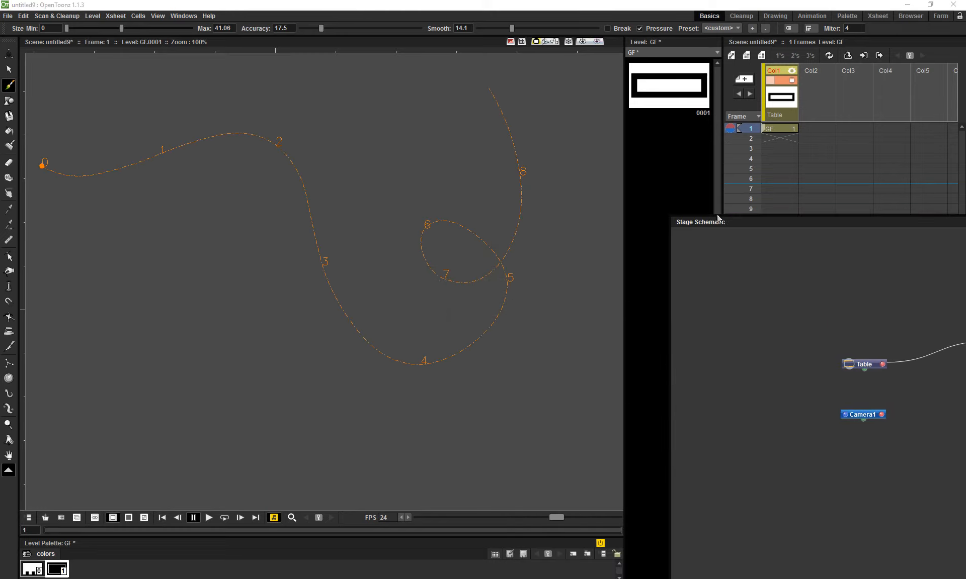
pyautogui.moveTo(392, 258); pyautogui.dragTo(514, 274)
pyautogui.hotkey('shift', 'space')
pyautogui.moveTo(422, 233); pyautogui.dragTo(396, 291)
pyautogui.moveTo(429, 253); pyautogui.dragTo(315, 278)
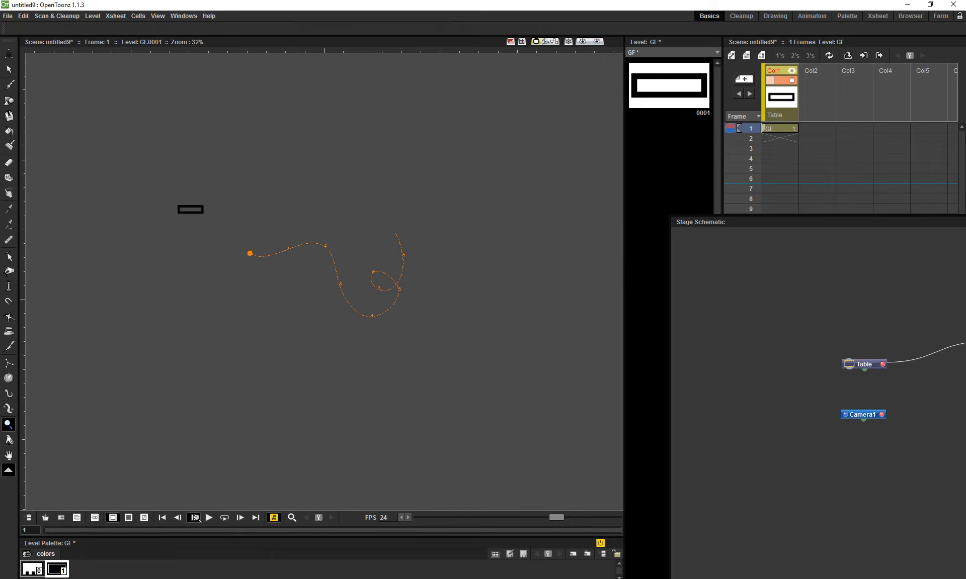
pyautogui.click(209, 519)
pyautogui.moveTo(852, 223); pyautogui.dragTo(410, 230)
pyautogui.click(615, 220)
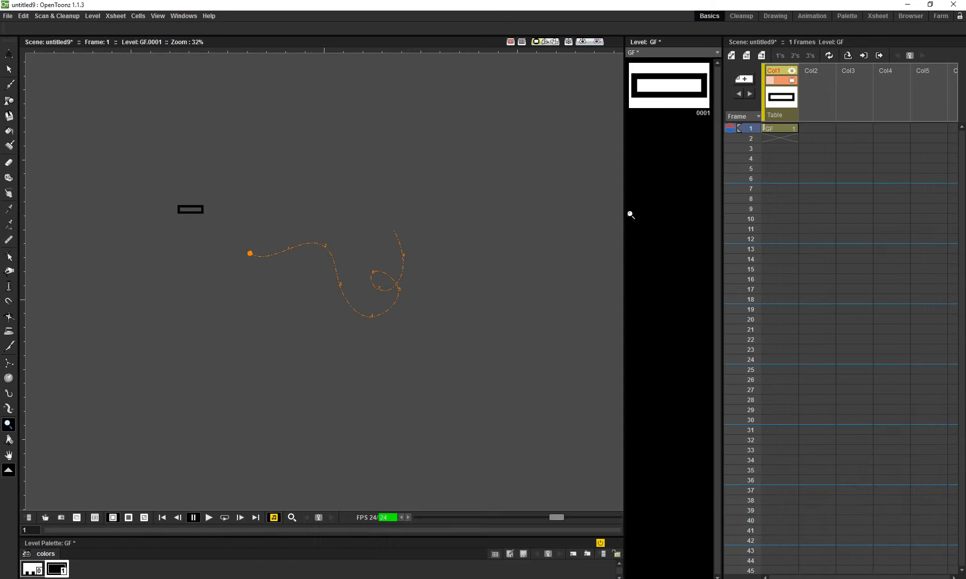
# Extend the GF drawing in Col1 to frame 62 and play back the scene
pyautogui.click(788, 133)
pyautogui.moveTo(788, 137); pyautogui.dragTo(785, 518)
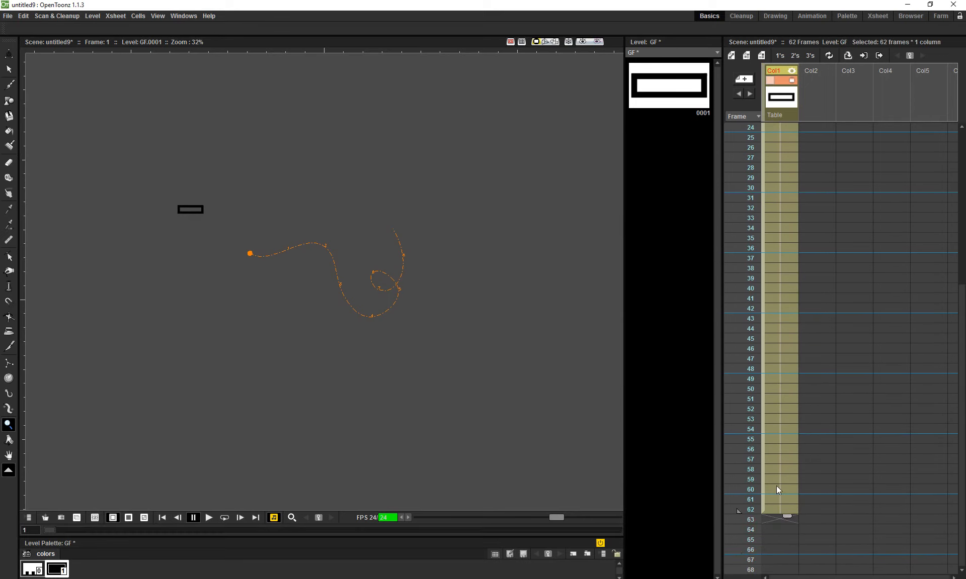
pyautogui.click(207, 519)
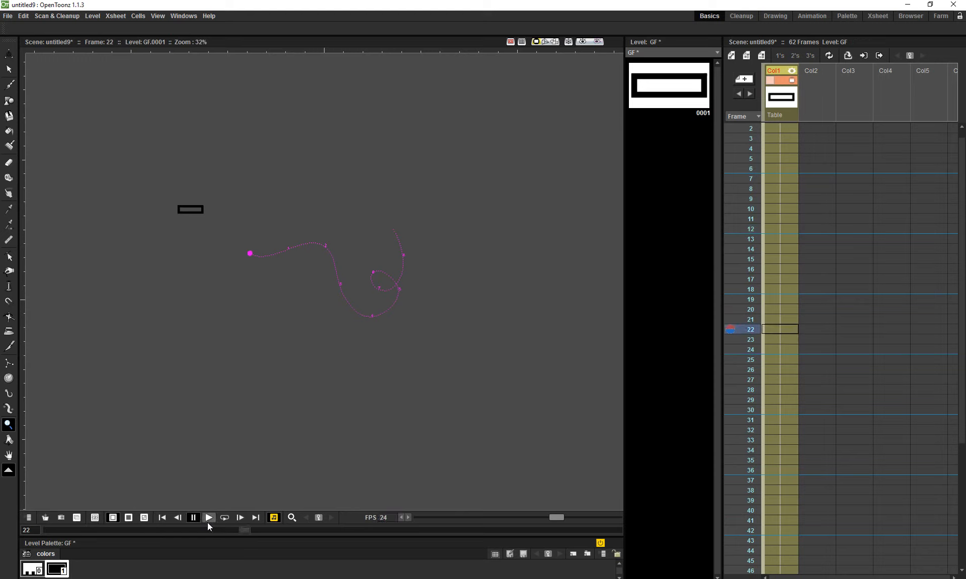
pyautogui.moveTo(234, 527); pyautogui.dragTo(43, 565)
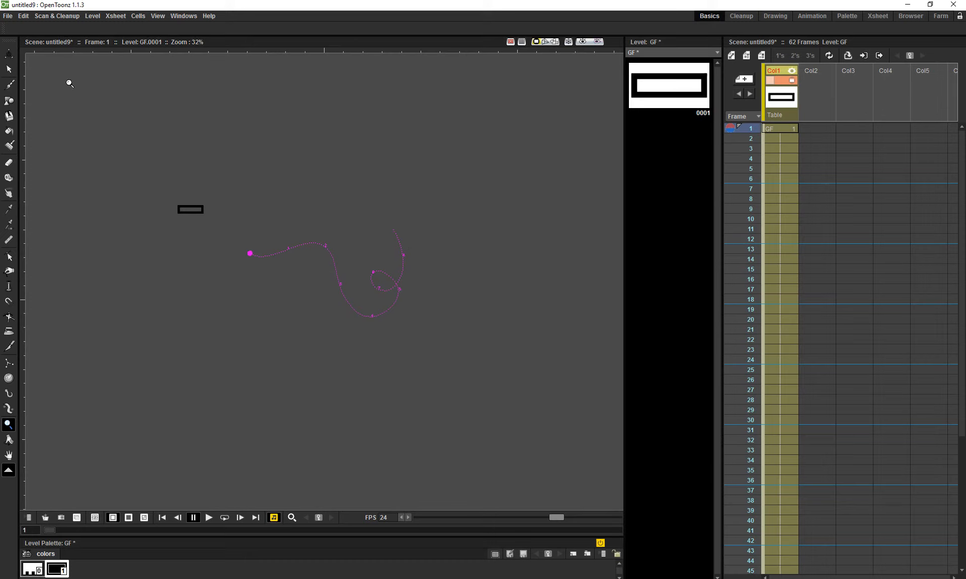
# Set a Position keyframe of 0 % for Col1 at frame 1 with the Animate tool
pyautogui.click(8, 54)
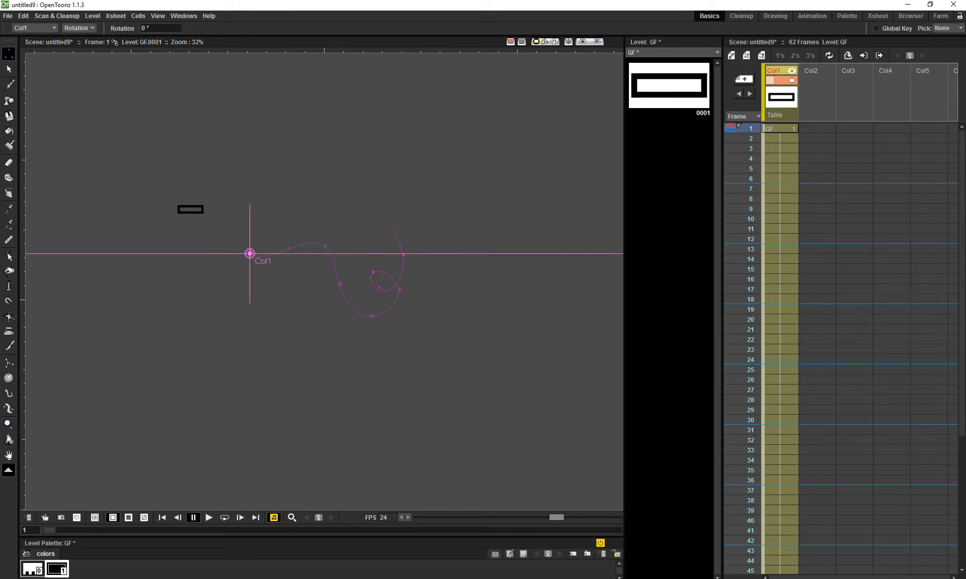
pyautogui.click(79, 28)
pyautogui.click(80, 41)
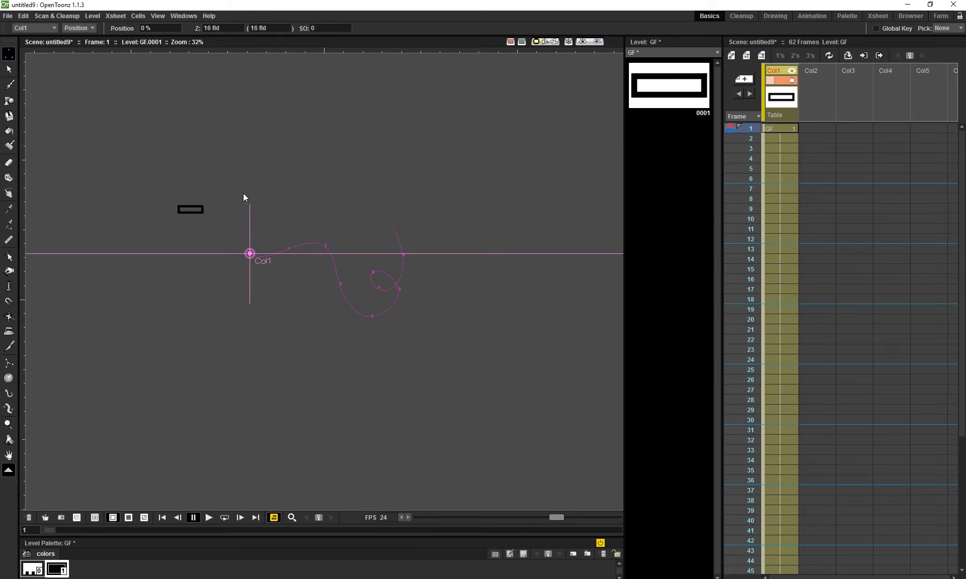
pyautogui.moveTo(247, 242); pyautogui.dragTo(166, 141)
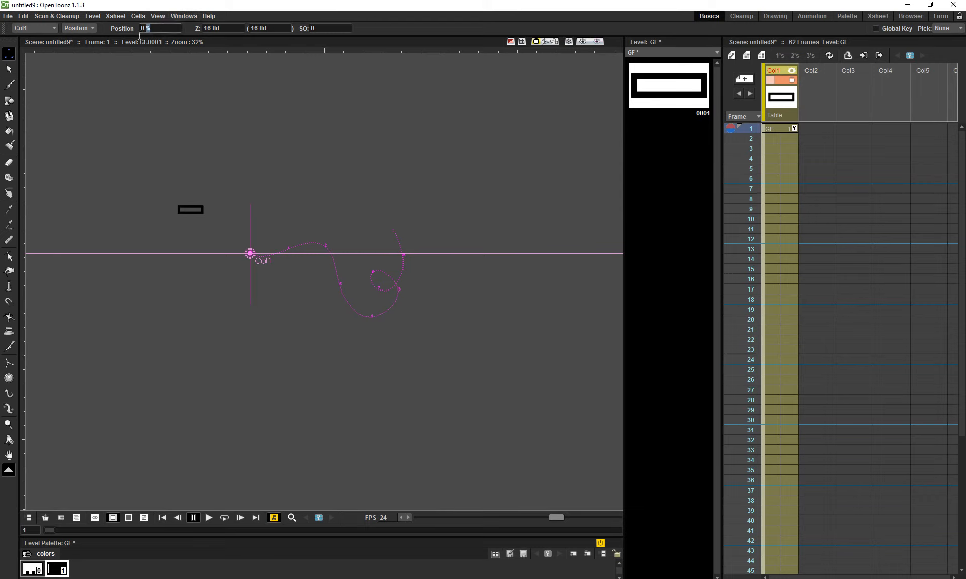
pyautogui.moveTo(154, 26); pyautogui.dragTo(123, 31)
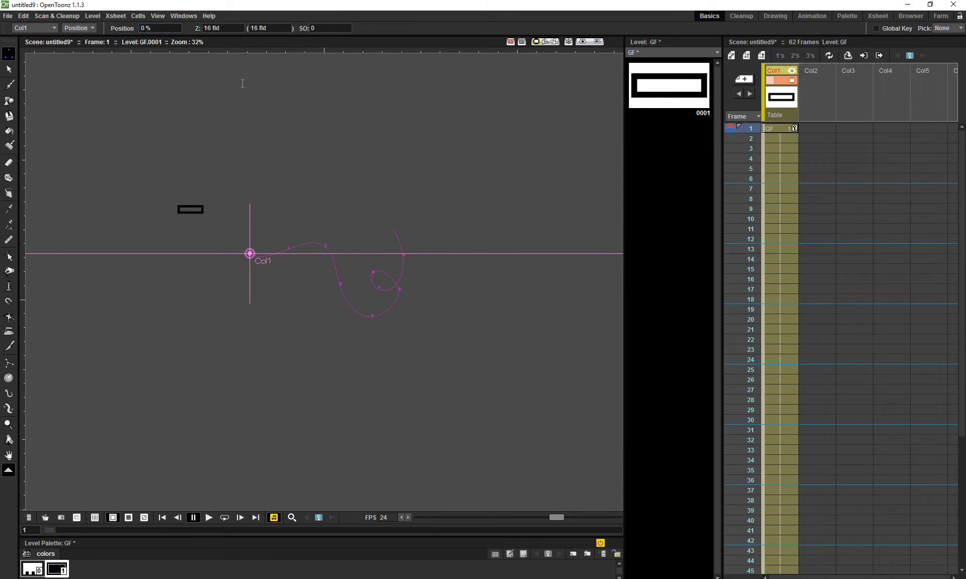
pyautogui.moveTo(246, 262)
pyautogui.mouseDown()
pyautogui.moveTo(353, 281)
pyautogui.moveTo(383, 315)
pyautogui.moveTo(353, 324)
pyautogui.moveTo(249, 267)
pyautogui.moveTo(302, 285)
pyautogui.moveTo(324, 258)
pyautogui.moveTo(352, 320)
pyautogui.moveTo(392, 307)
pyautogui.moveTo(381, 299)
pyautogui.moveTo(397, 257)
pyautogui.moveTo(391, 242)
pyautogui.moveTo(371, 326)
pyautogui.moveTo(253, 272)
pyautogui.moveTo(242, 277)
pyautogui.mouseUp()
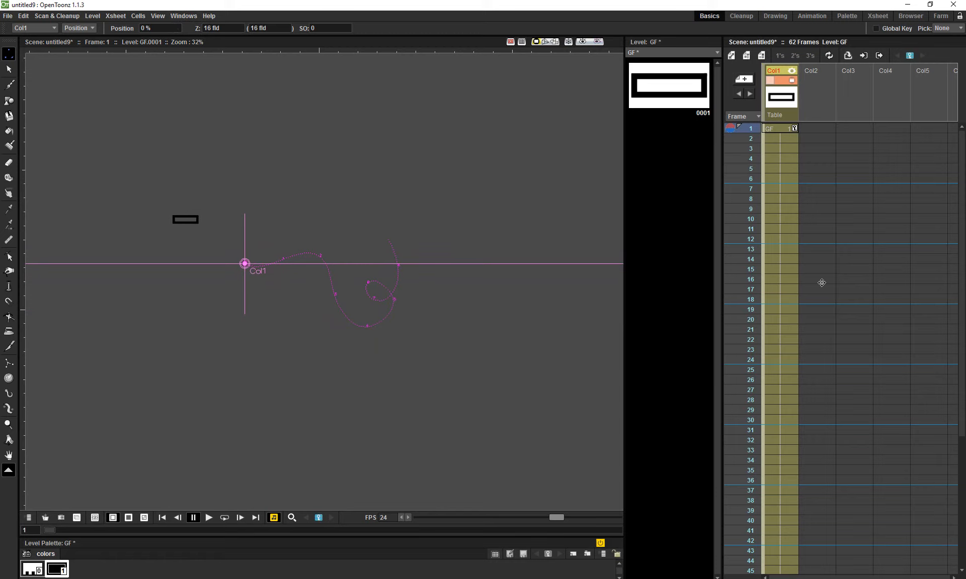
# Set Col1's path Position to 100 % at frame 62
pyautogui.scroll(-10, 848, 311)
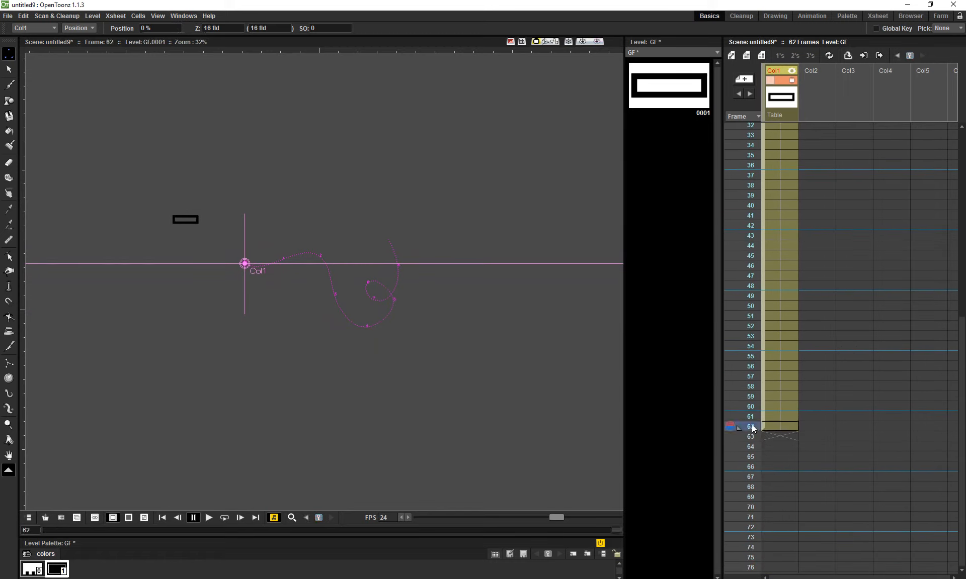
pyautogui.click(773, 426)
pyautogui.moveTo(177, 163); pyautogui.dragTo(178, 180)
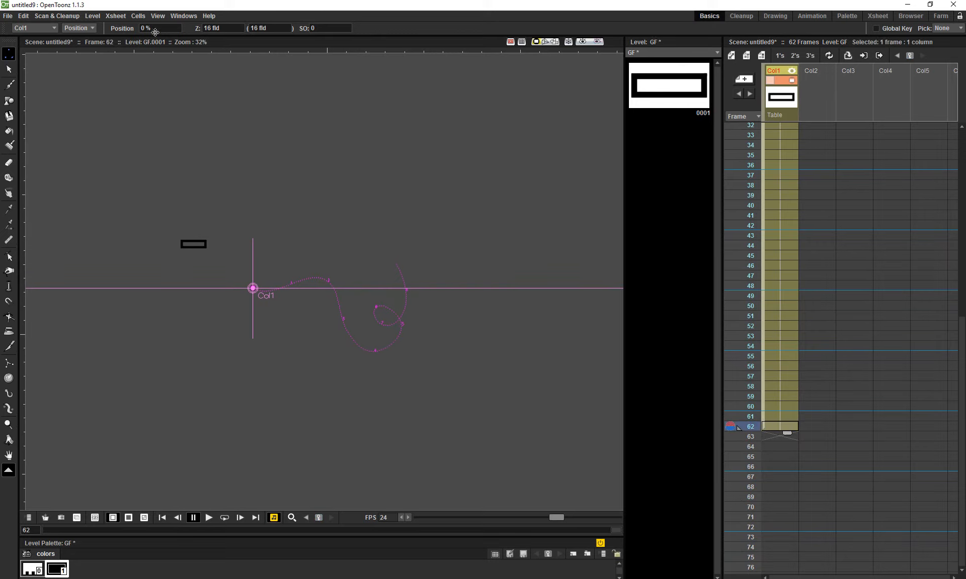
pyautogui.click(142, 28)
pyautogui.write('100')
pyautogui.press('Return')
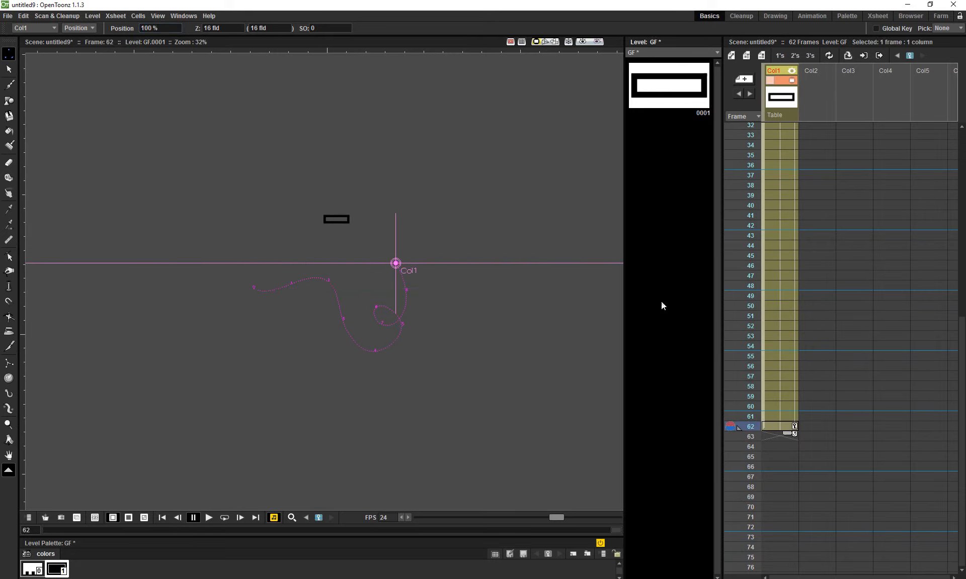
# Play the animation from the first frame and examine how far the rectangle sits from the motion path
pyautogui.click(158, 519)
pyautogui.click(209, 517)
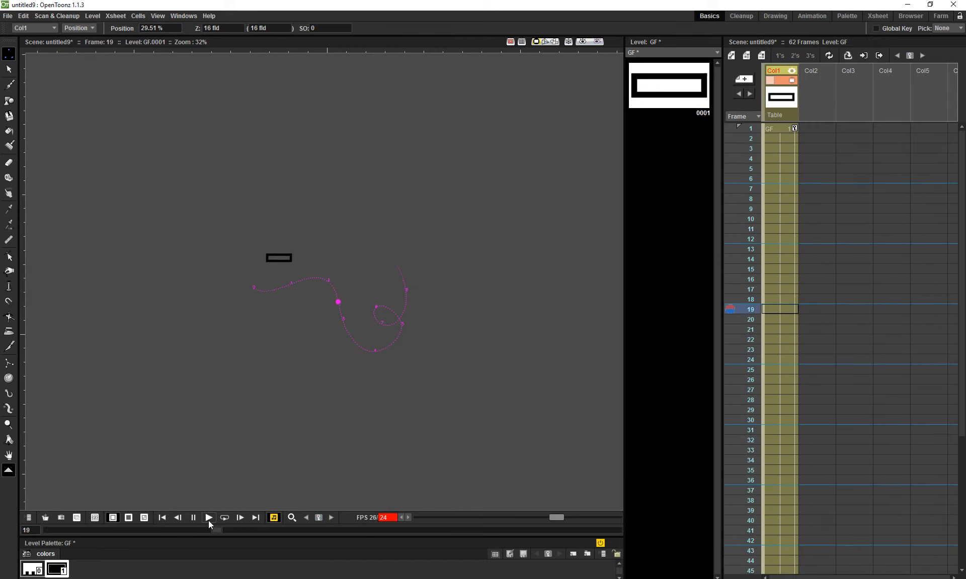
pyautogui.click(210, 520)
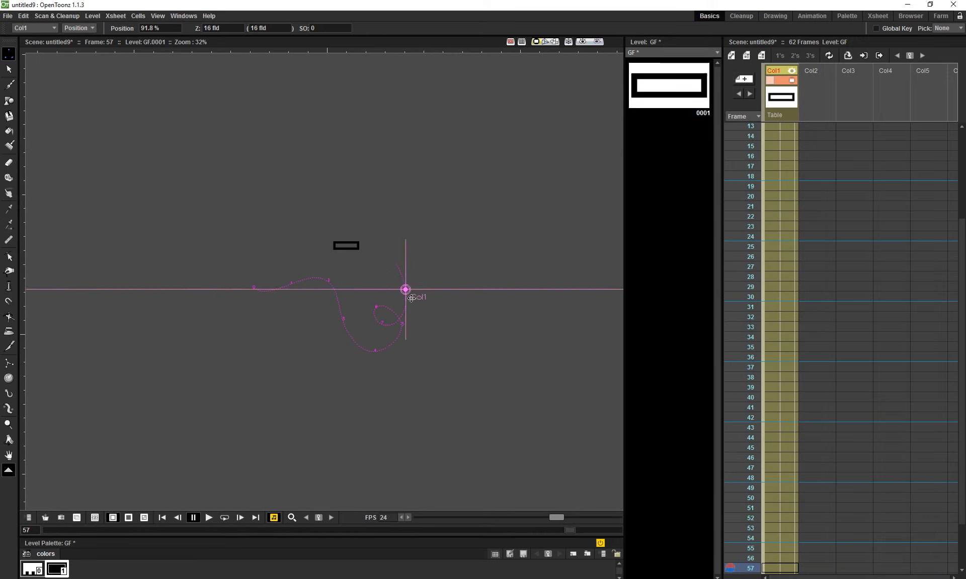
pyautogui.hotkey('shift', 'space')
pyautogui.moveTo(409, 298)
pyautogui.mouseDown()
pyautogui.moveTo(474, 299)
pyautogui.moveTo(451, 240)
pyautogui.moveTo(409, 293)
pyautogui.moveTo(399, 287)
pyautogui.mouseUp()
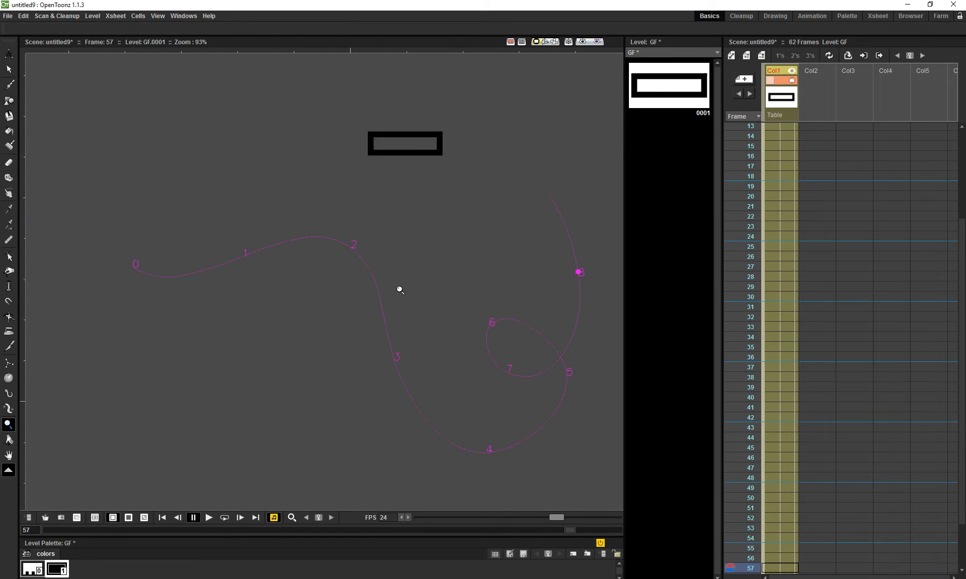
pyautogui.moveTo(416, 205); pyautogui.dragTo(416, 228)
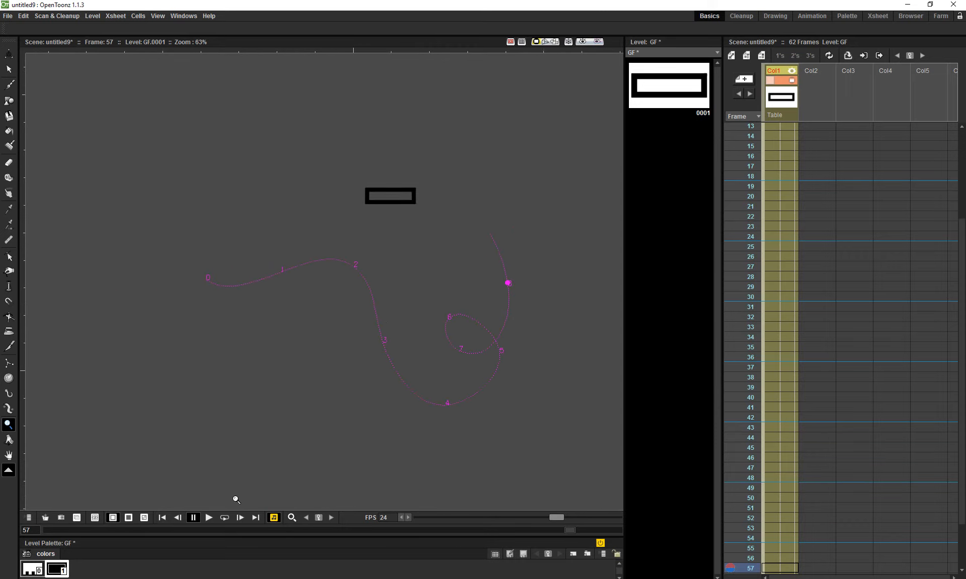
# Move Col1's center to the middle of the rectangle at frame 1, and switch the Animate tool back to Position
pyautogui.moveTo(569, 532); pyautogui.dragTo(97, 570)
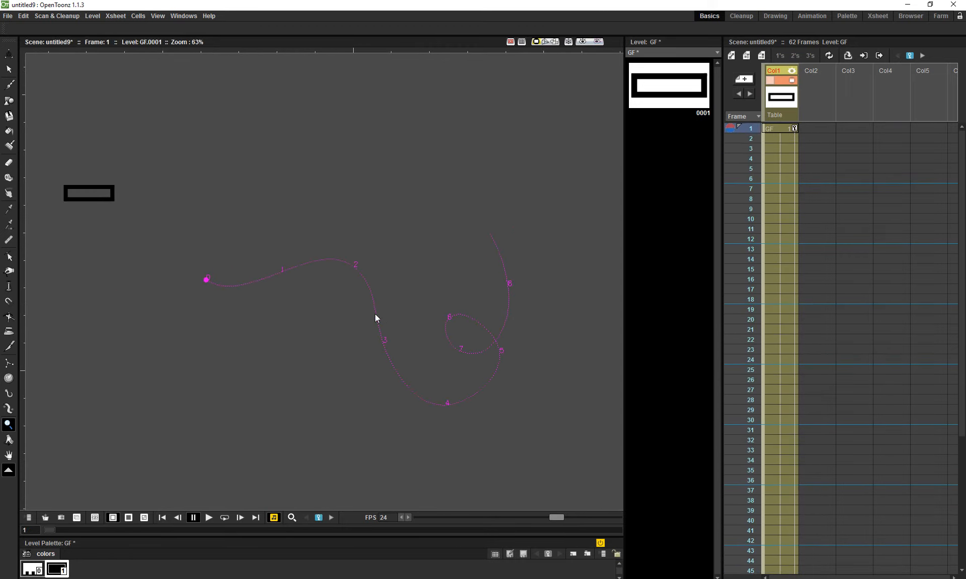
pyautogui.moveTo(277, 263); pyautogui.dragTo(338, 245)
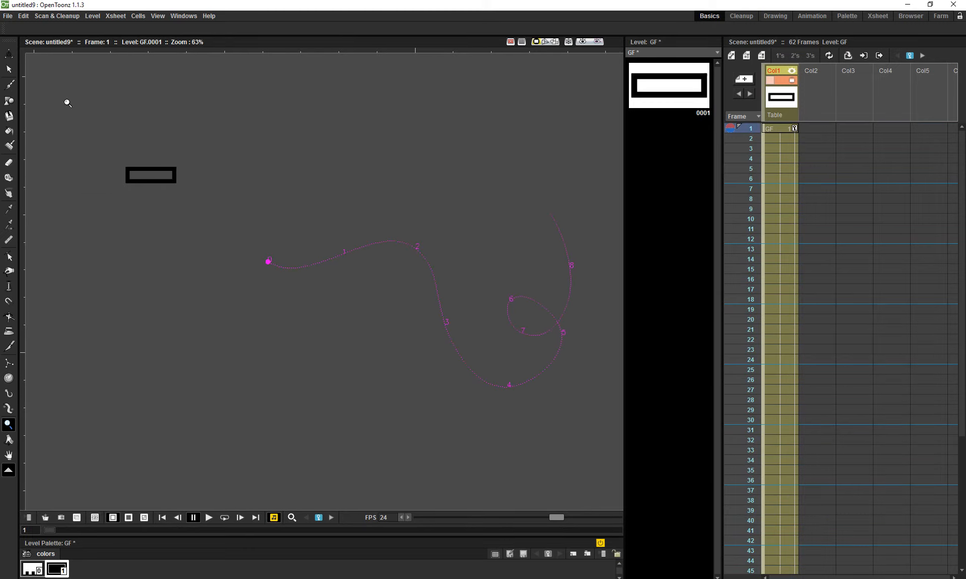
pyautogui.click(9, 53)
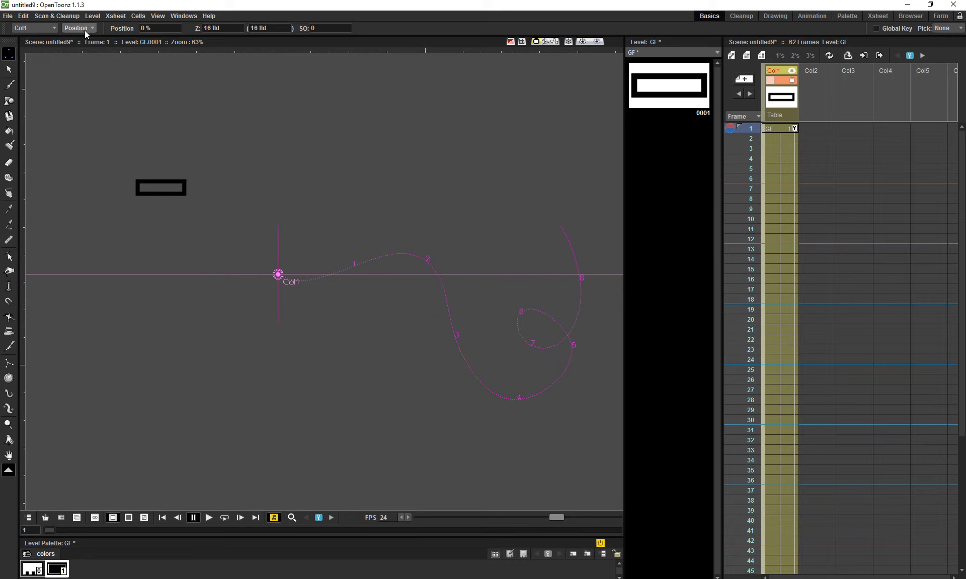
pyautogui.click(80, 28)
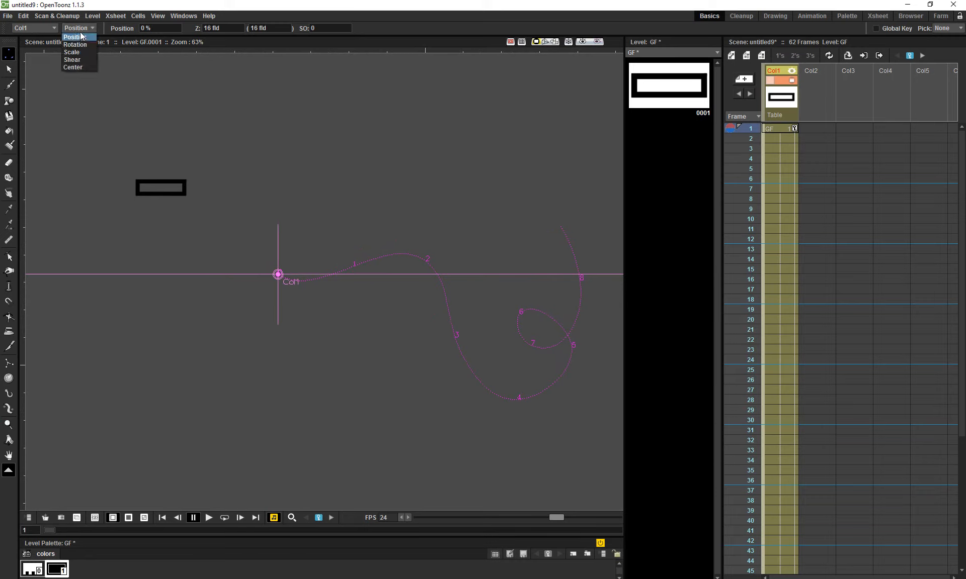
pyautogui.click(79, 67)
pyautogui.moveTo(279, 274); pyautogui.dragTo(162, 188)
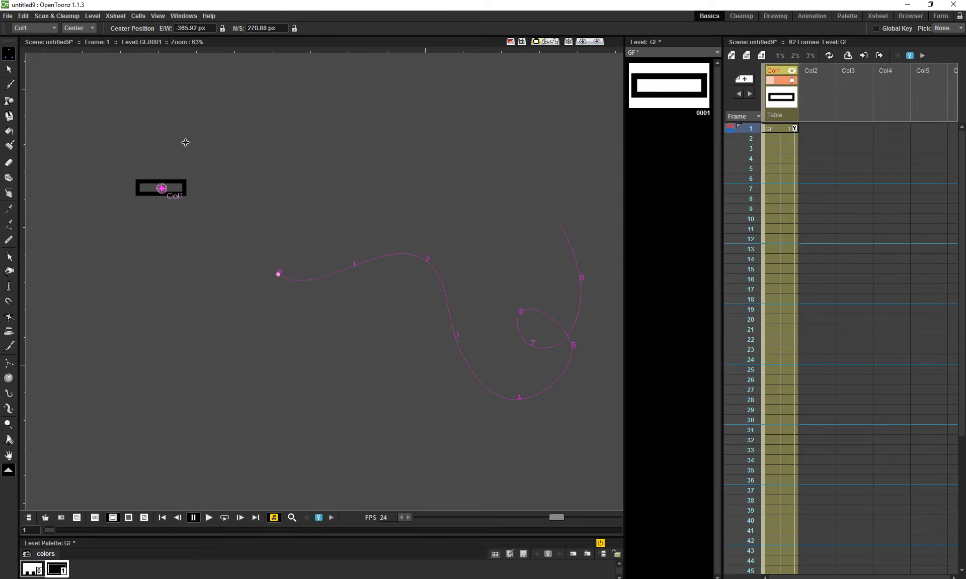
pyautogui.click(79, 29)
pyautogui.click(78, 38)
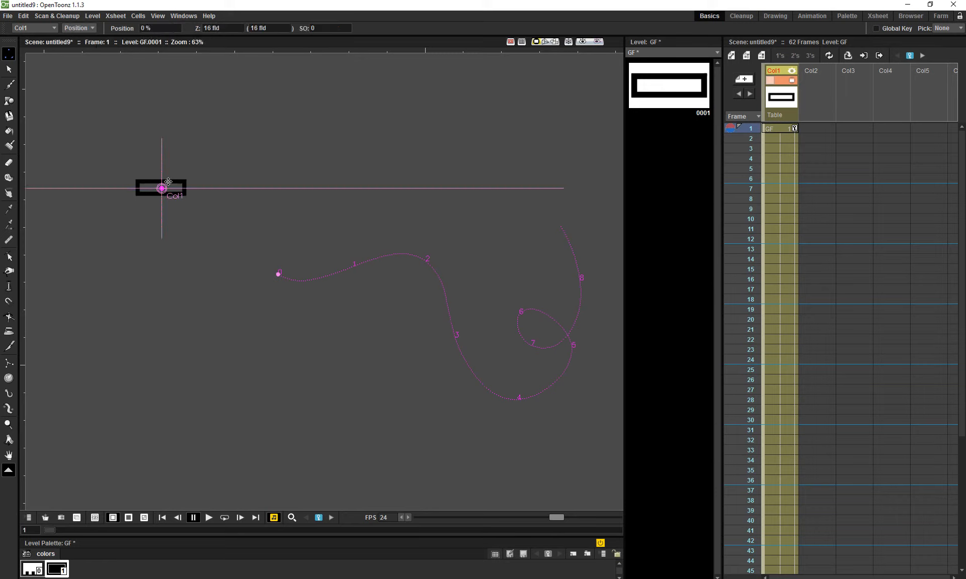
# Undo the center move, the frame extension and the drawn path, keeping the single-frame rectangle
pyautogui.click(128, 59)
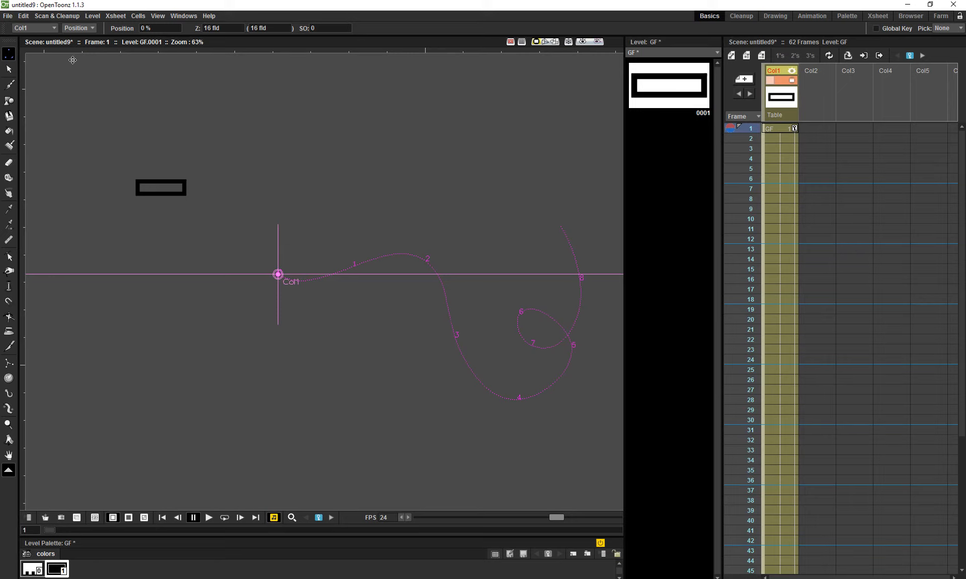
pyautogui.hotkey('ctrl', 'z')
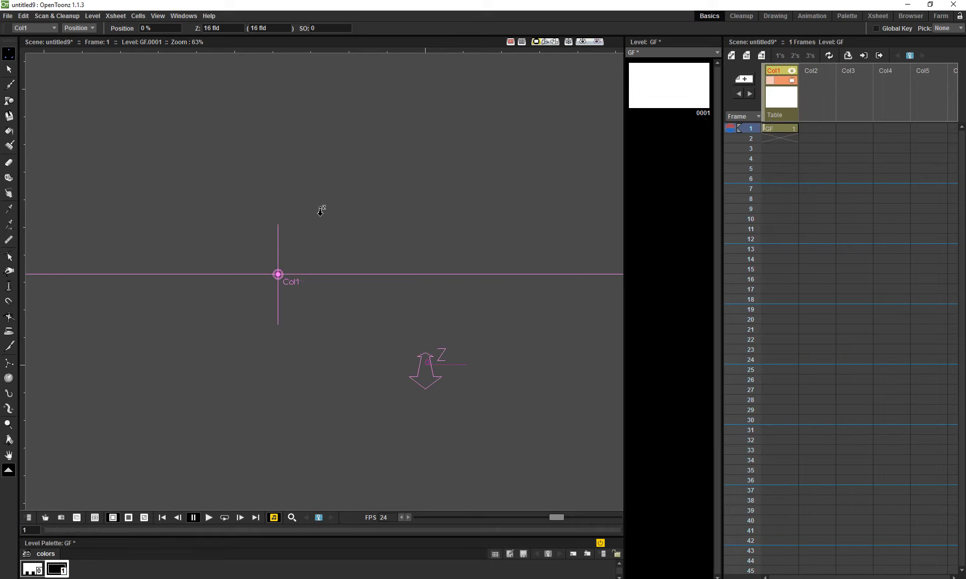
pyautogui.hotkey('ctrl', 'z')
pyautogui.hotkey('ctrl', 'z')
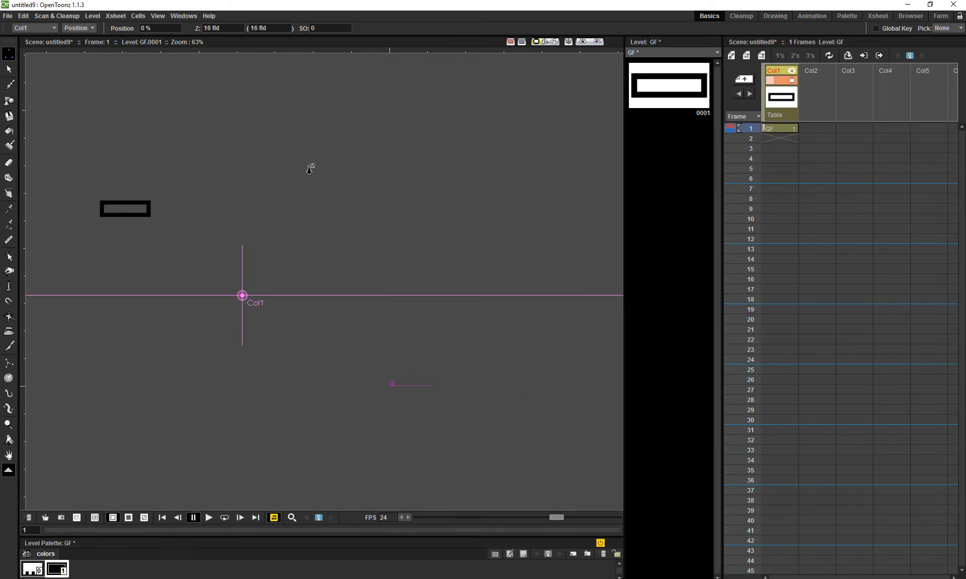
# Extend the GF rectangle drawing in Col1 to frame 56
pyautogui.hotkey('shift', 'space')
pyautogui.moveTo(310, 169); pyautogui.dragTo(291, 144)
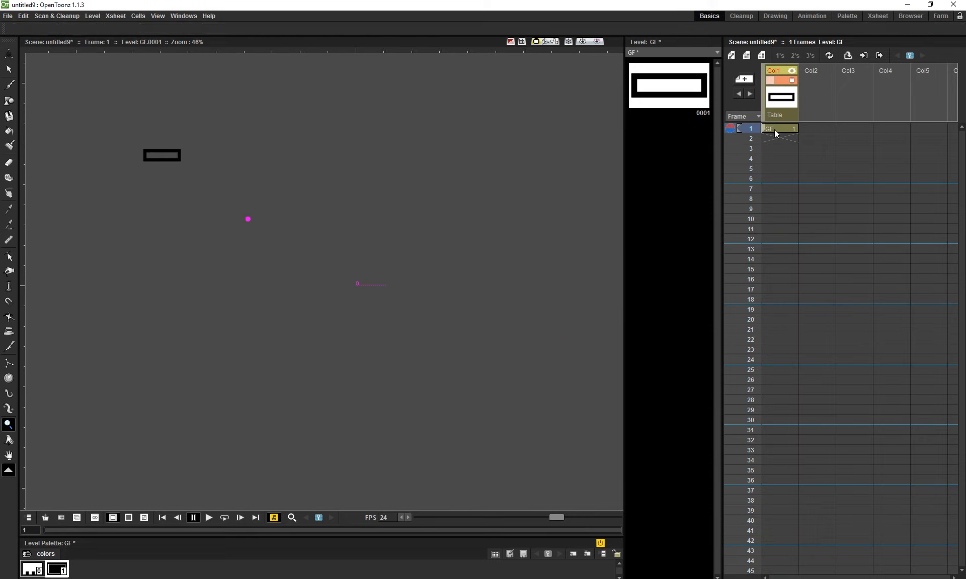
pyautogui.moveTo(783, 134); pyautogui.dragTo(773, 547)
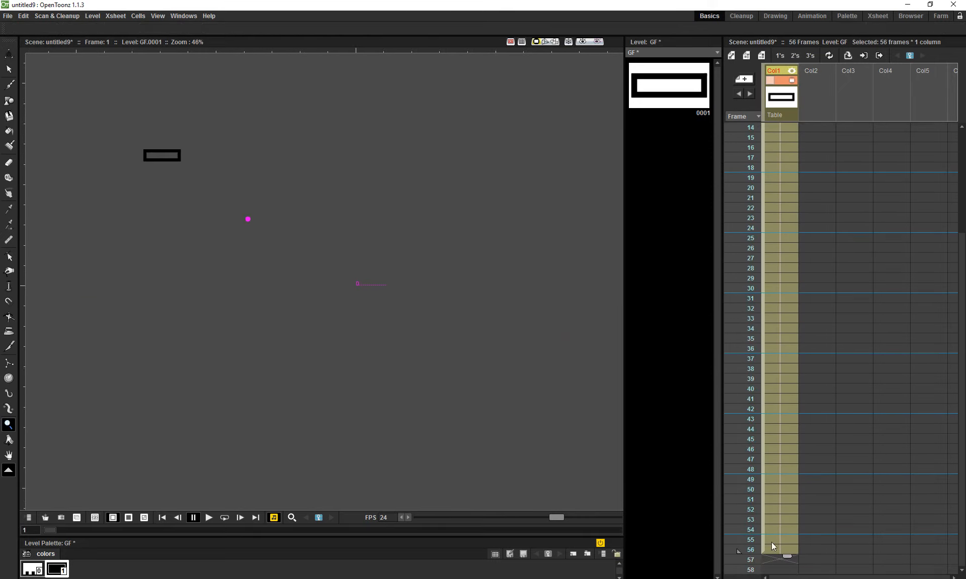
pyautogui.moveTo(218, 144); pyautogui.dragTo(198, 183)
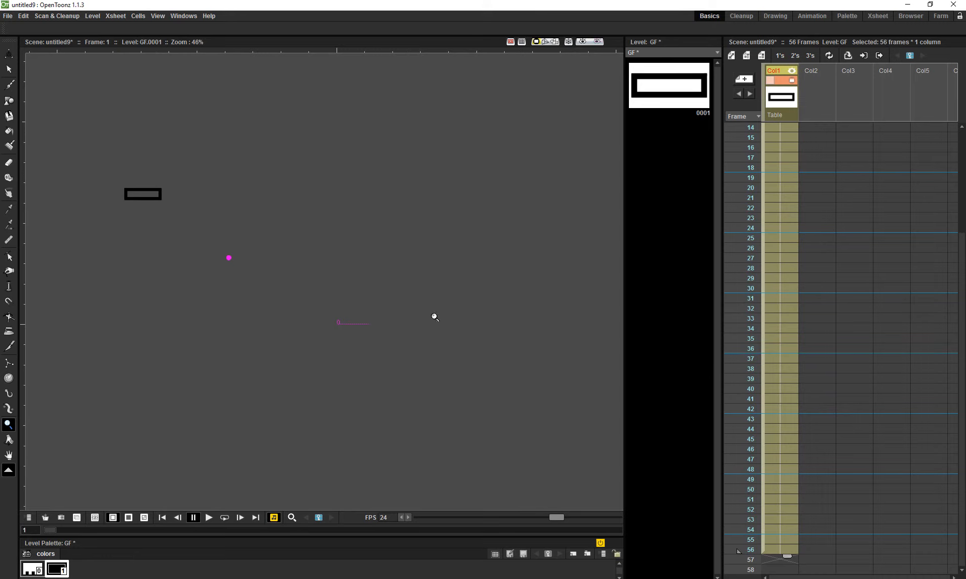
# Show the Stage Schematic and place it clear of the rectangle on the canvas
pyautogui.click(183, 16)
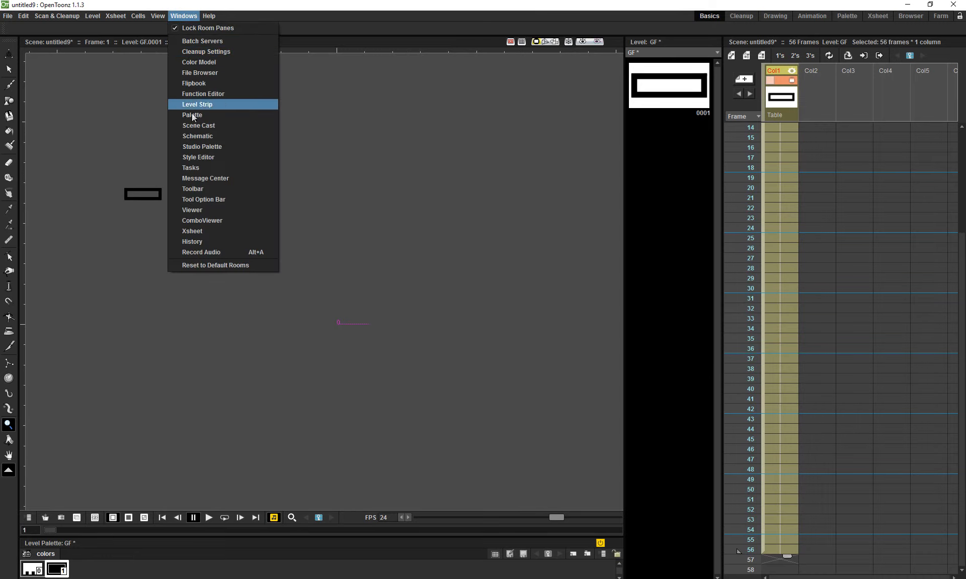
pyautogui.click(210, 135)
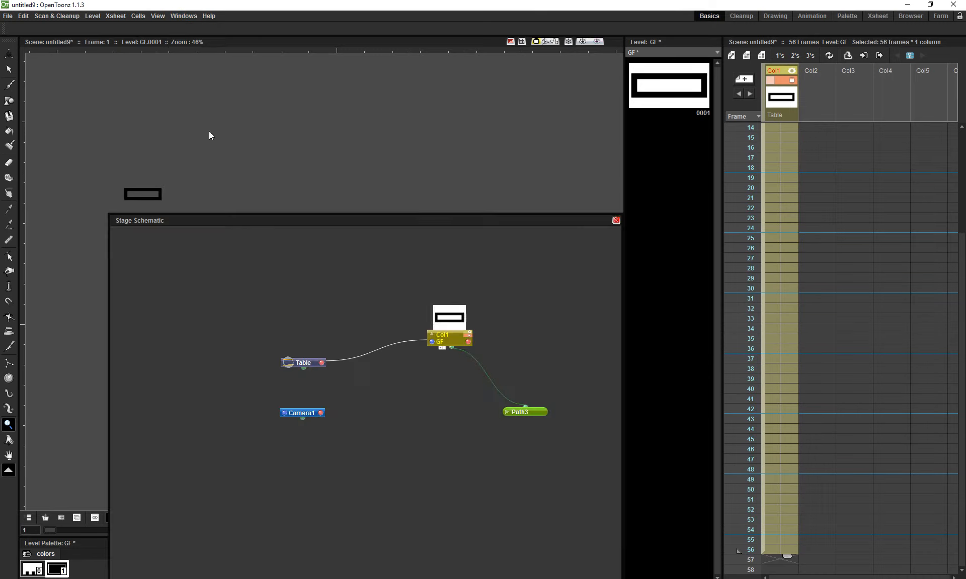
pyautogui.moveTo(487, 220); pyautogui.dragTo(584, 141)
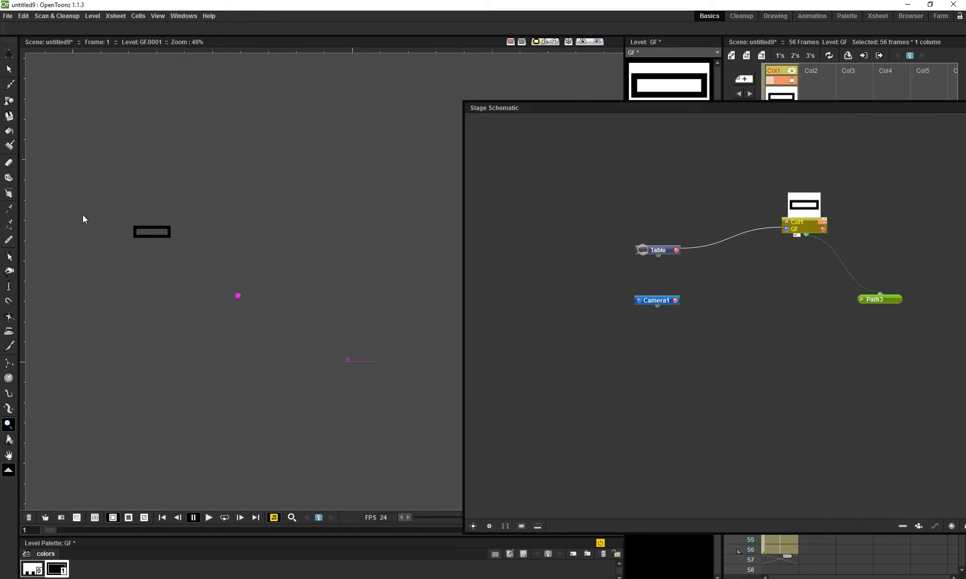
# Move Col1's center onto the middle of the rectangle, at about E/W -367.16 px and N/S 276.45 px
pyautogui.click(11, 53)
pyautogui.click(87, 27)
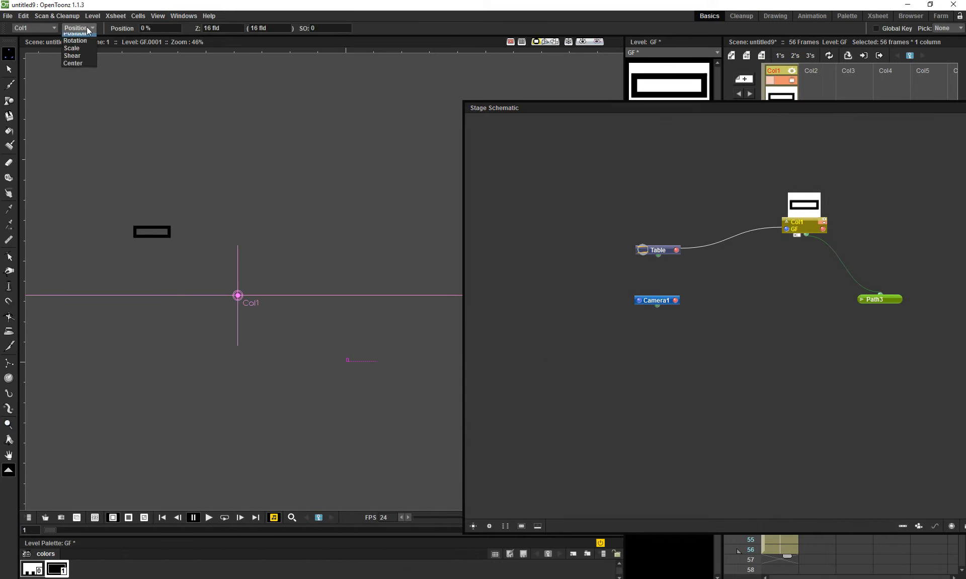
pyautogui.click(88, 67)
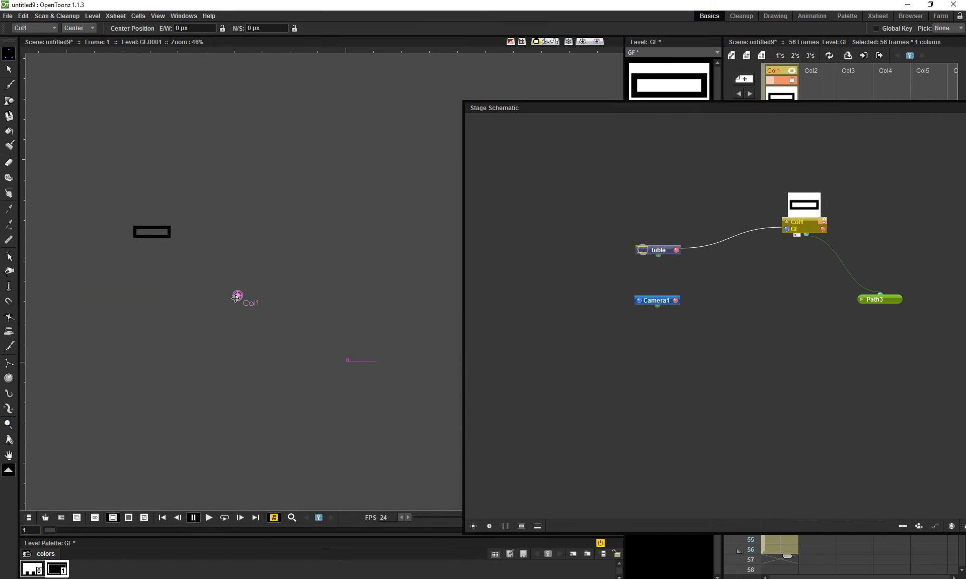
pyautogui.moveTo(150, 259); pyautogui.dragTo(200, 271)
pyautogui.moveTo(290, 309); pyautogui.dragTo(214, 260)
pyautogui.moveTo(396, 373); pyautogui.dragTo(320, 314)
pyautogui.moveTo(343, 250); pyautogui.dragTo(184, 162)
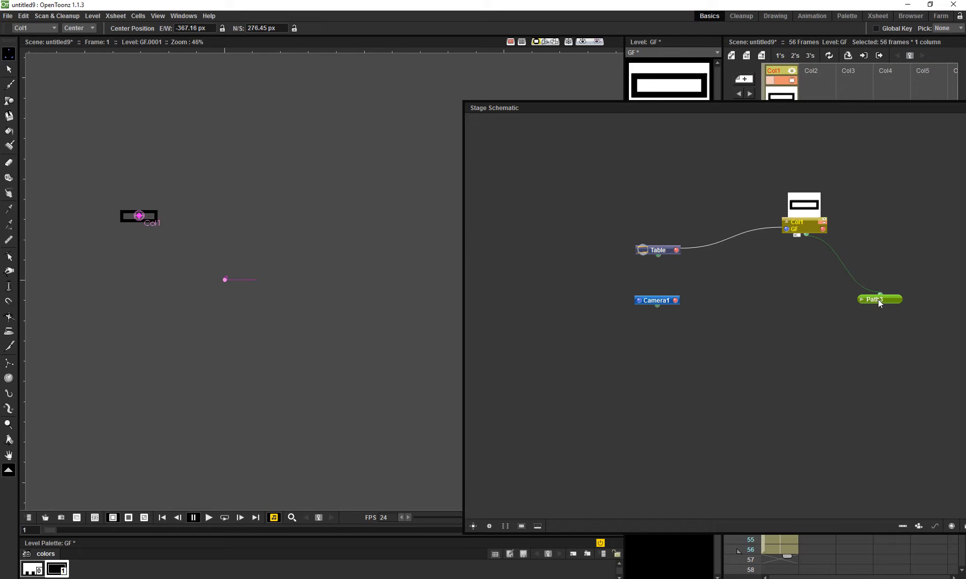
# Redraw Path3 with the Brush as a wavy curve ending in a loop, discarding the first attempt and replacing the existing motion path
pyautogui.moveTo(879, 303); pyautogui.dragTo(871, 282)
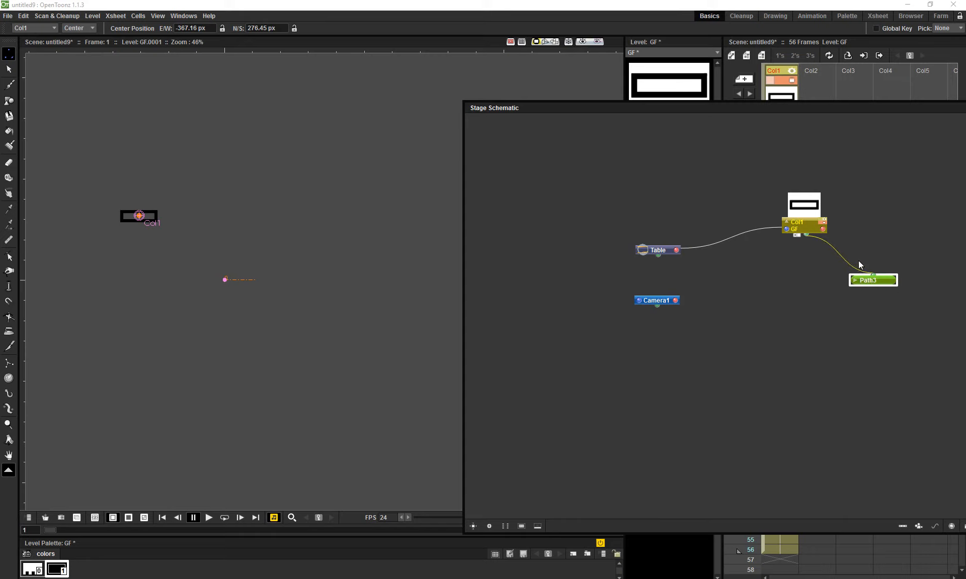
pyautogui.click(10, 88)
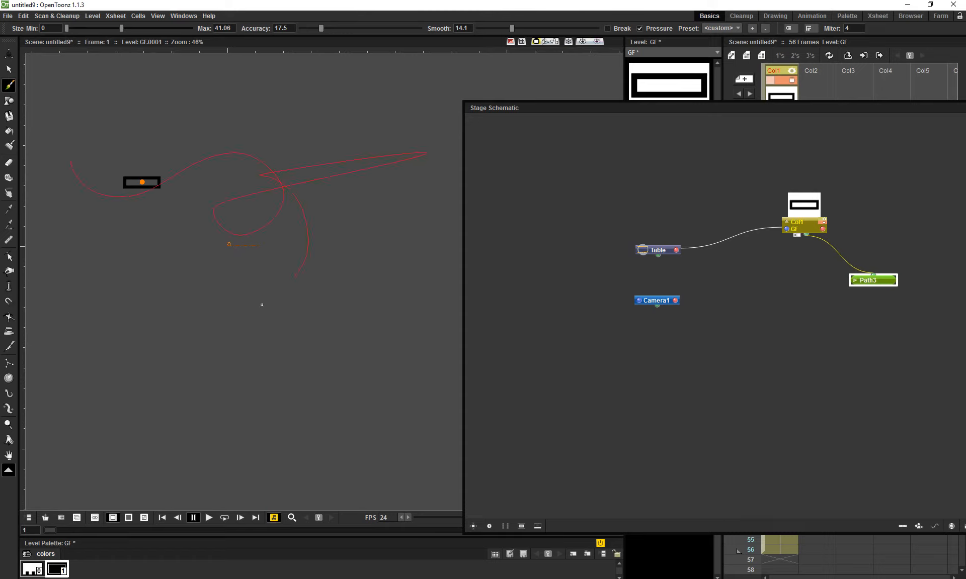
pyautogui.moveTo(262, 305); pyautogui.dragTo(266, 248)
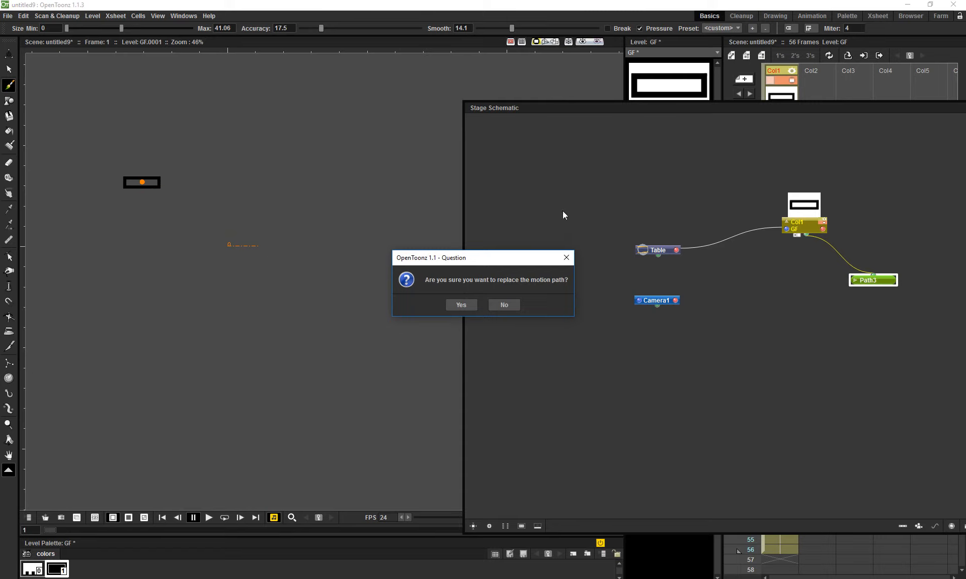
pyautogui.click(505, 305)
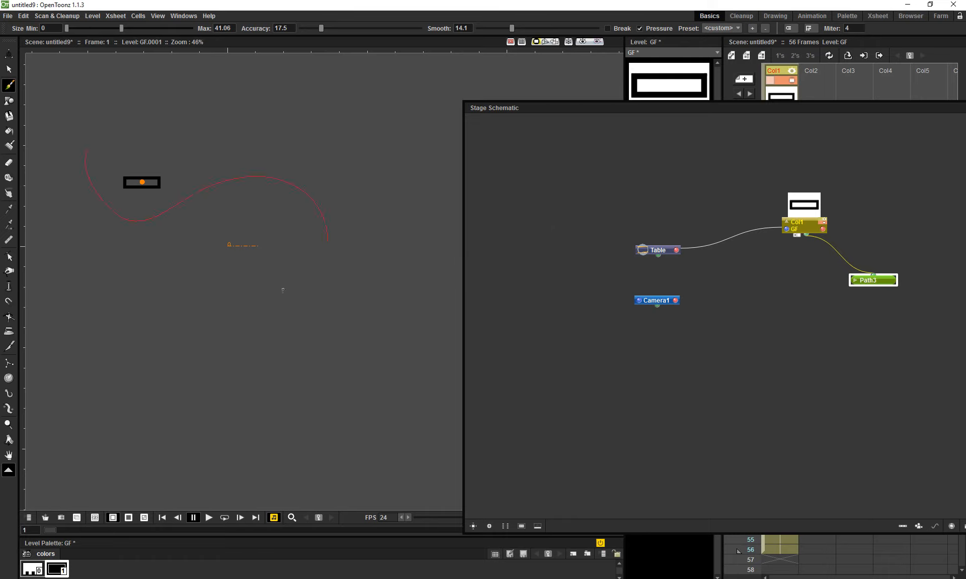
pyautogui.moveTo(373, 320); pyautogui.dragTo(395, 226)
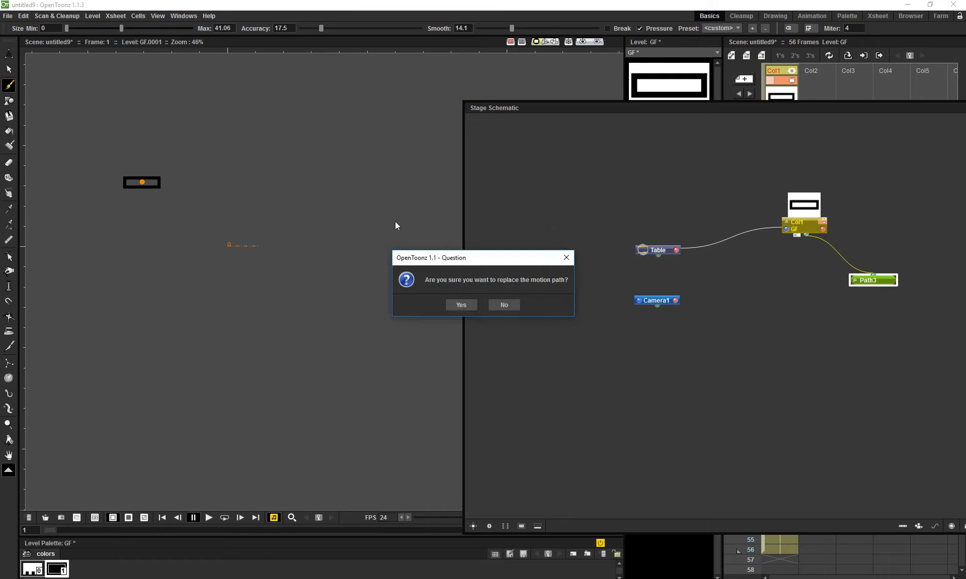
pyautogui.click(464, 305)
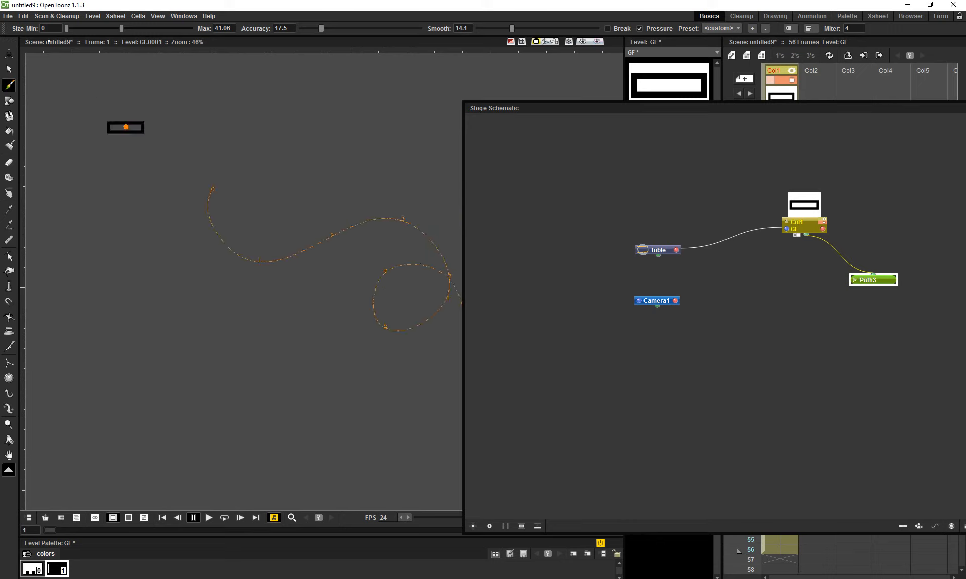
# Shift Col1's center slightly within the rectangle, to about E/W -375.8 px and N/S 274.29 px
pyautogui.press('a')
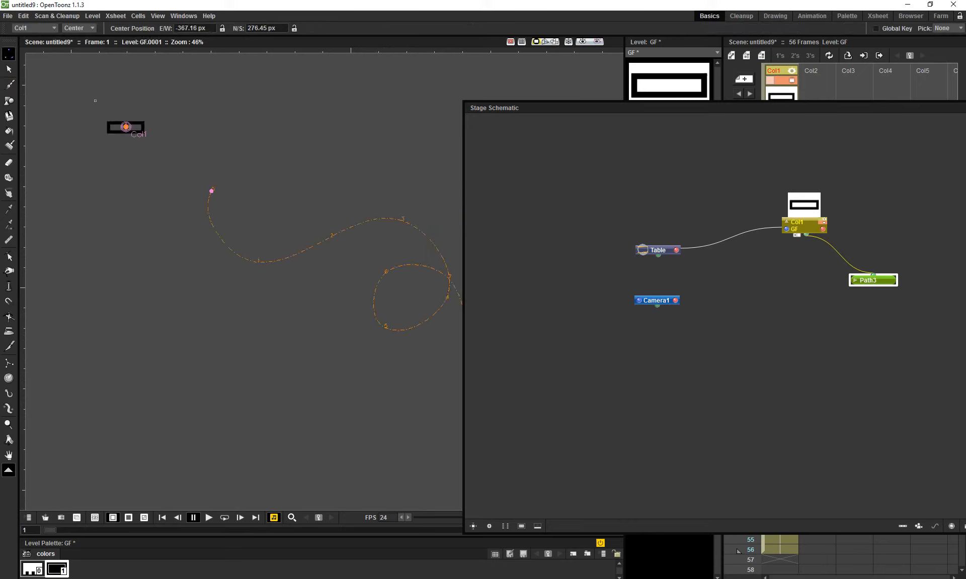
pyautogui.moveTo(168, 169)
pyautogui.mouseDown()
pyautogui.moveTo(203, 185)
pyautogui.moveTo(125, 128)
pyautogui.mouseUp()
pyautogui.click(80, 27)
pyautogui.click(78, 35)
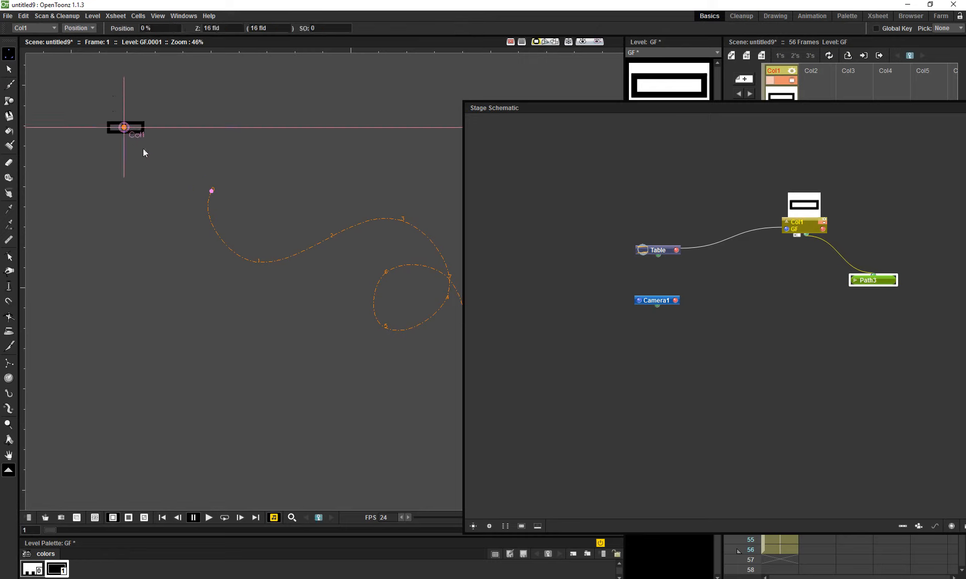
pyautogui.moveTo(130, 132); pyautogui.dragTo(71, 50)
pyautogui.click(80, 29)
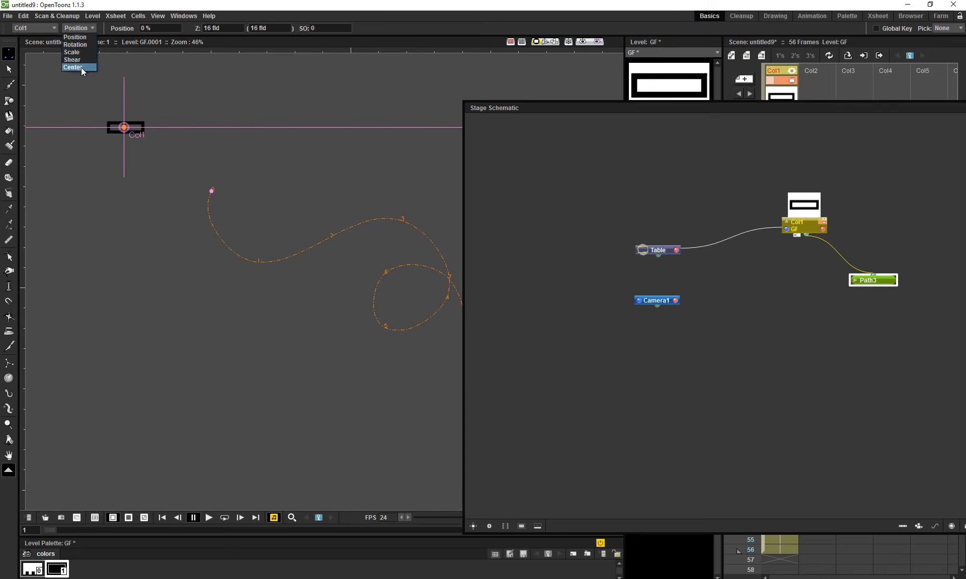
pyautogui.click(80, 67)
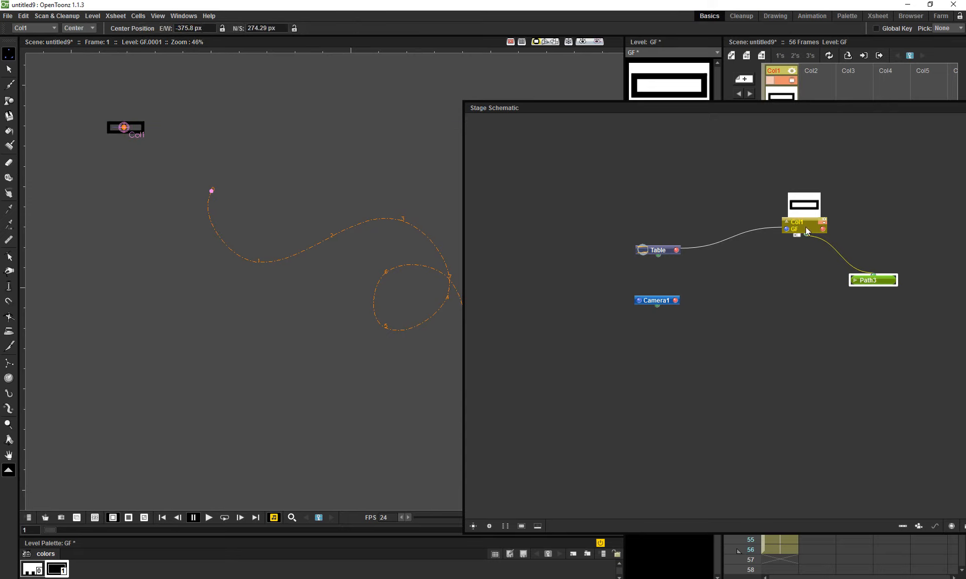
# Add a peg to the Stage Schematic and place its node between the Table and Path3 nodes, below Col1
pyautogui.moveTo(805, 228)
pyautogui.mouseDown()
pyautogui.moveTo(774, 207)
pyautogui.moveTo(799, 213)
pyautogui.mouseUp()
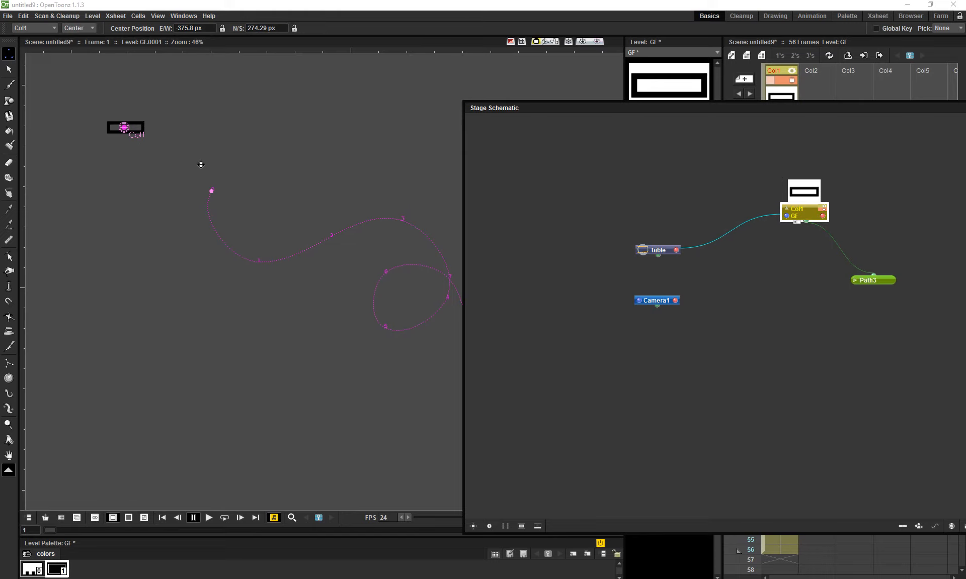
pyautogui.moveTo(237, 194); pyautogui.dragTo(226, 199)
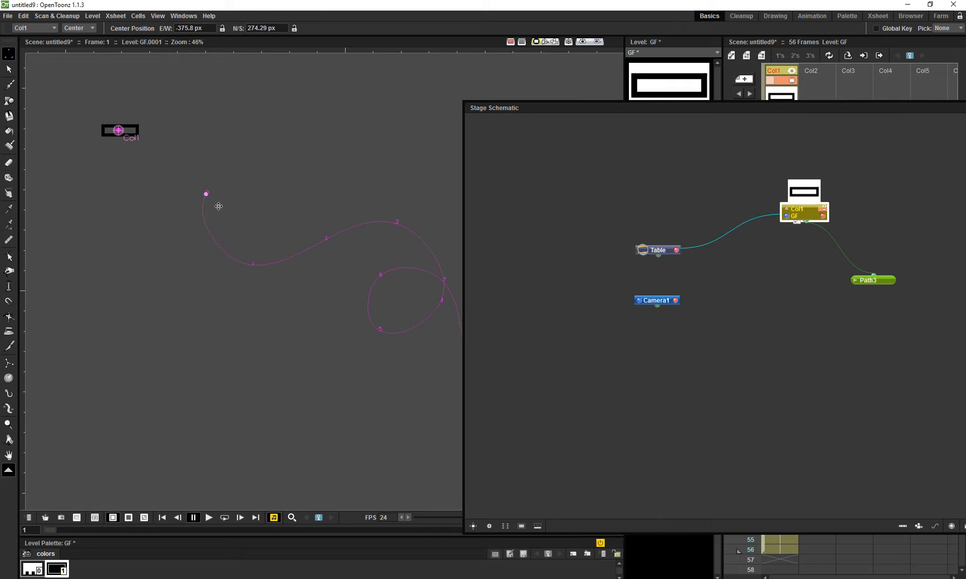
pyautogui.moveTo(791, 214); pyautogui.dragTo(766, 203)
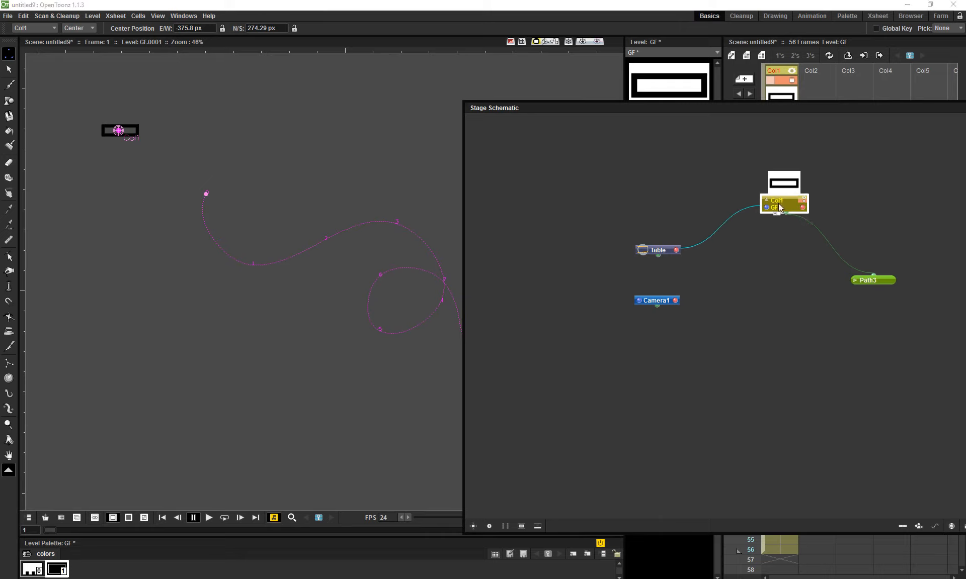
pyautogui.click(916, 528)
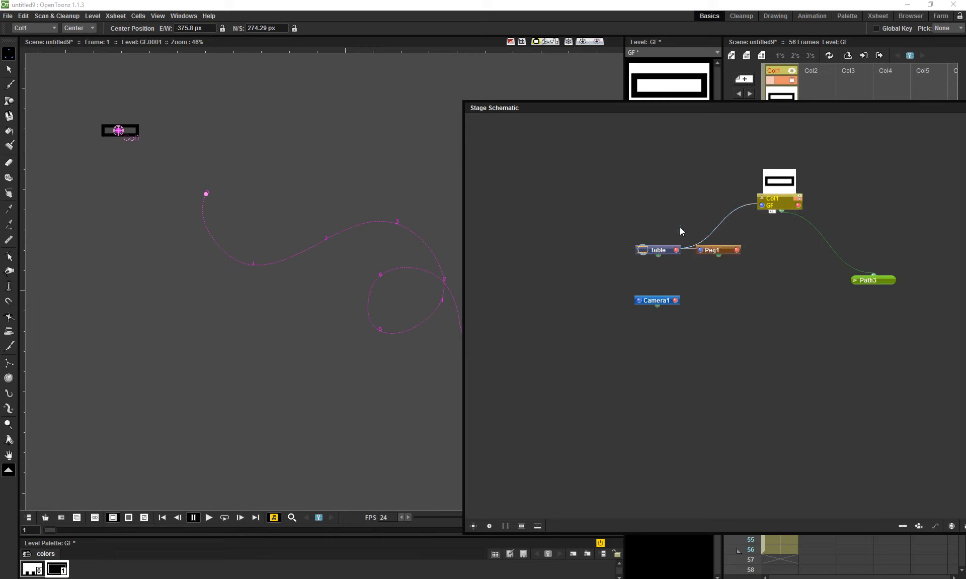
pyautogui.moveTo(713, 256); pyautogui.dragTo(757, 266)
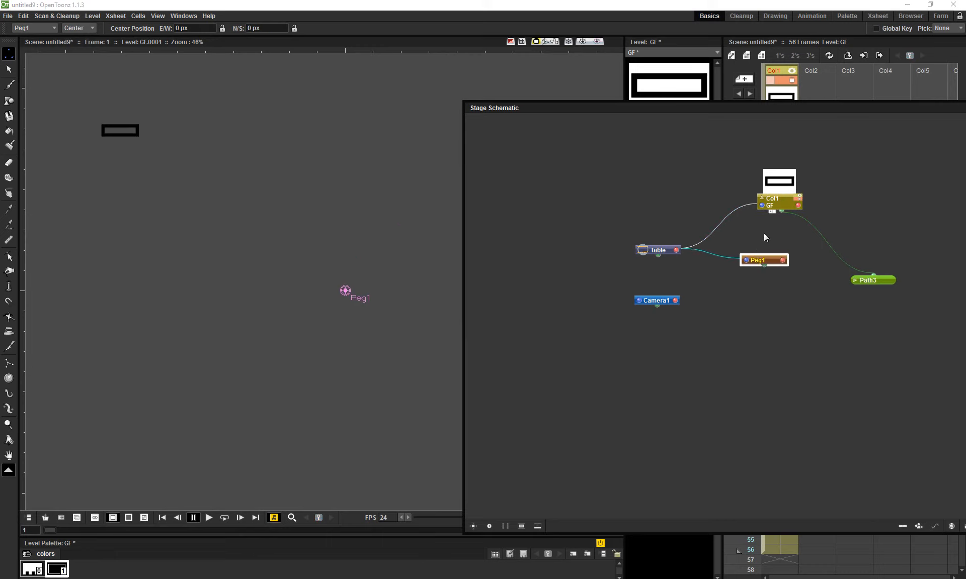
# Connect Col1 to Peg1 in the schematic and try moving Peg1's center on the canvas, undoing that move
pyautogui.click(775, 206)
pyautogui.moveTo(774, 206); pyautogui.dragTo(803, 208)
pyautogui.moveTo(786, 252); pyautogui.dragTo(723, 209)
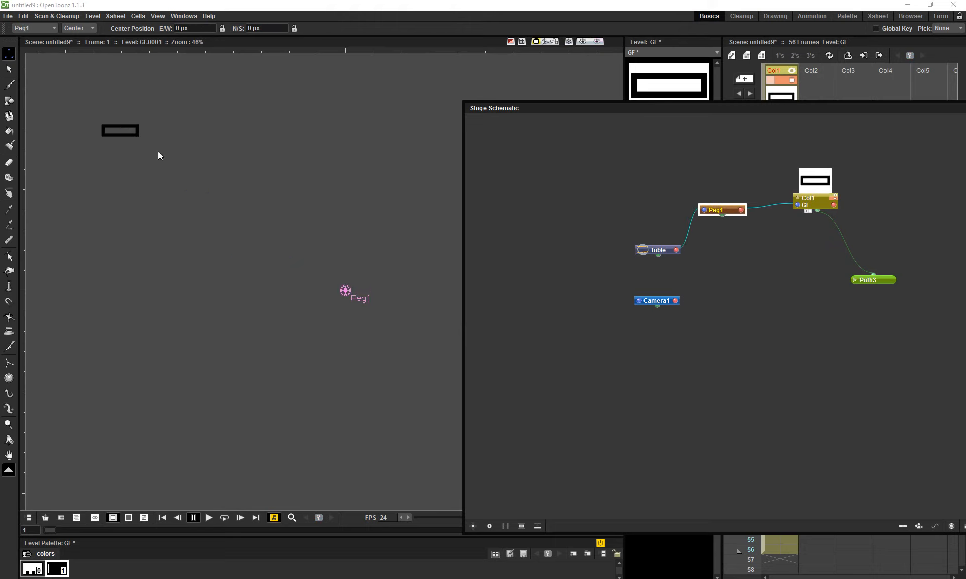
pyautogui.moveTo(127, 139); pyautogui.dragTo(218, 159)
pyautogui.hotkey('ctrl', 'z')
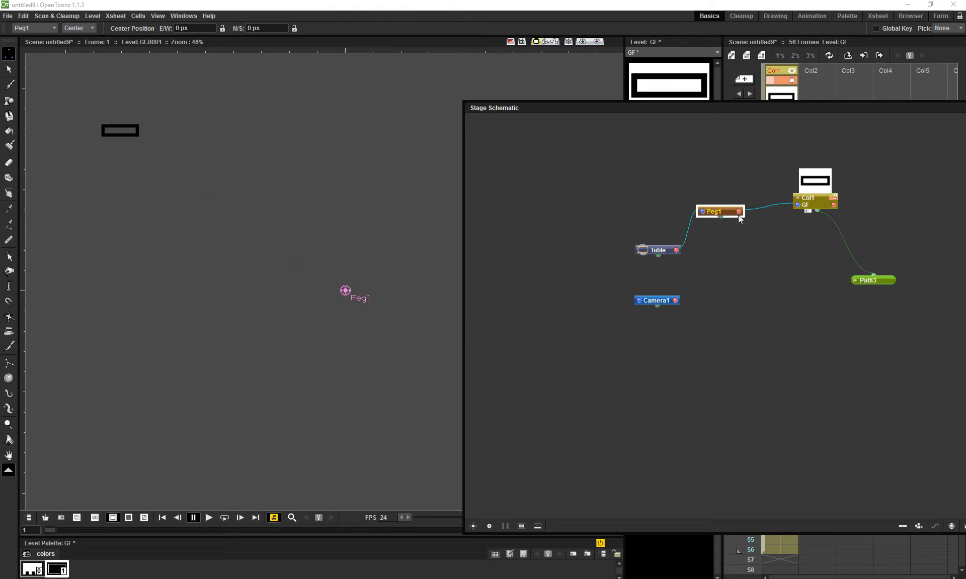
# Try to link Peg1's output to Path3, and detach Col1 from Peg1
pyautogui.moveTo(722, 210); pyautogui.dragTo(775, 245)
pyautogui.moveTo(874, 277); pyautogui.dragTo(893, 260)
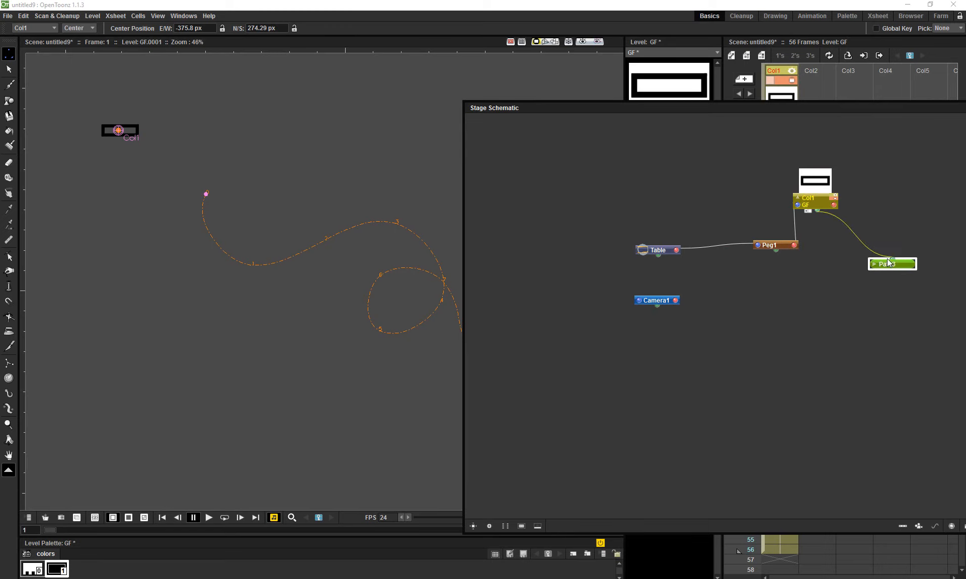
pyautogui.click(795, 247)
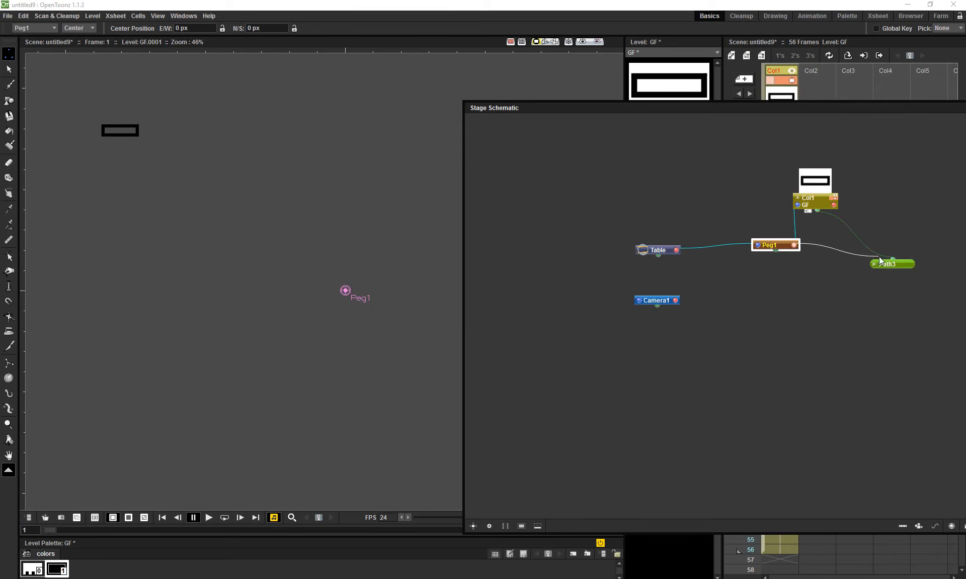
pyautogui.moveTo(894, 259); pyautogui.dragTo(881, 251)
pyautogui.moveTo(816, 200); pyautogui.dragTo(836, 195)
pyautogui.moveTo(817, 200); pyautogui.dragTo(835, 216)
pyautogui.moveTo(781, 246); pyautogui.dragTo(788, 247)
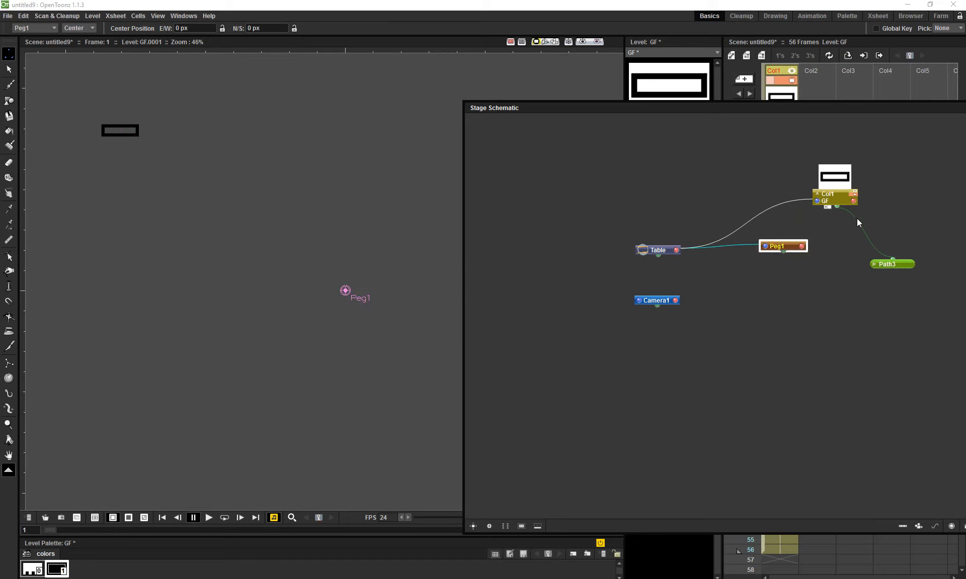
# Attach Path3 to Peg1 and delete the link between Col1 and Path3
pyautogui.click(836, 202)
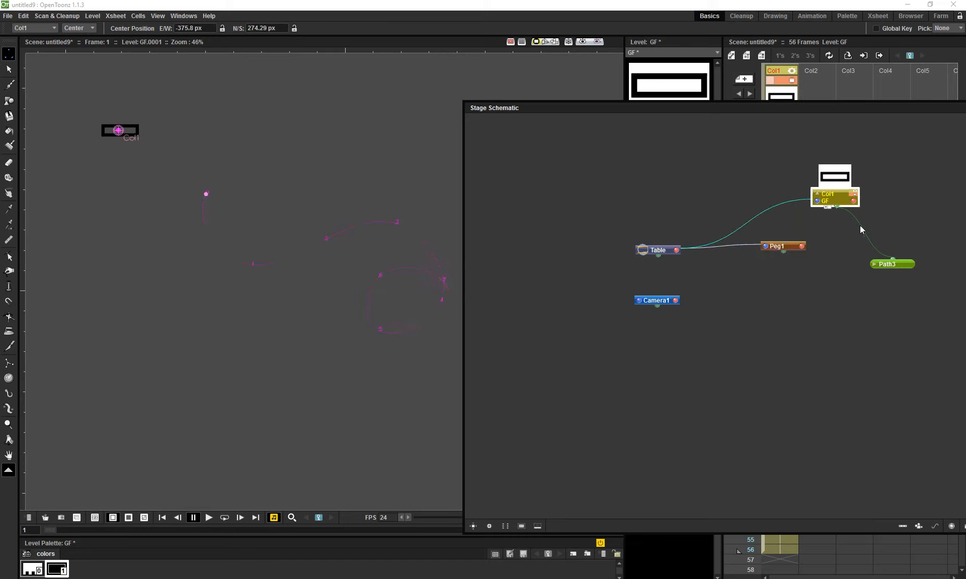
pyautogui.click(894, 261)
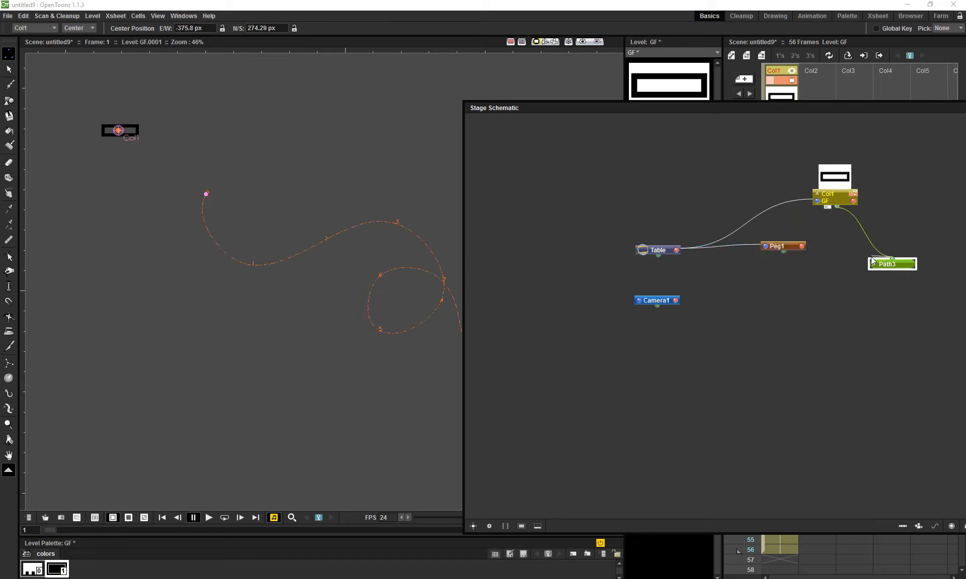
pyautogui.moveTo(793, 262)
pyautogui.mouseDown()
pyautogui.moveTo(784, 252)
pyautogui.moveTo(803, 245)
pyautogui.mouseUp()
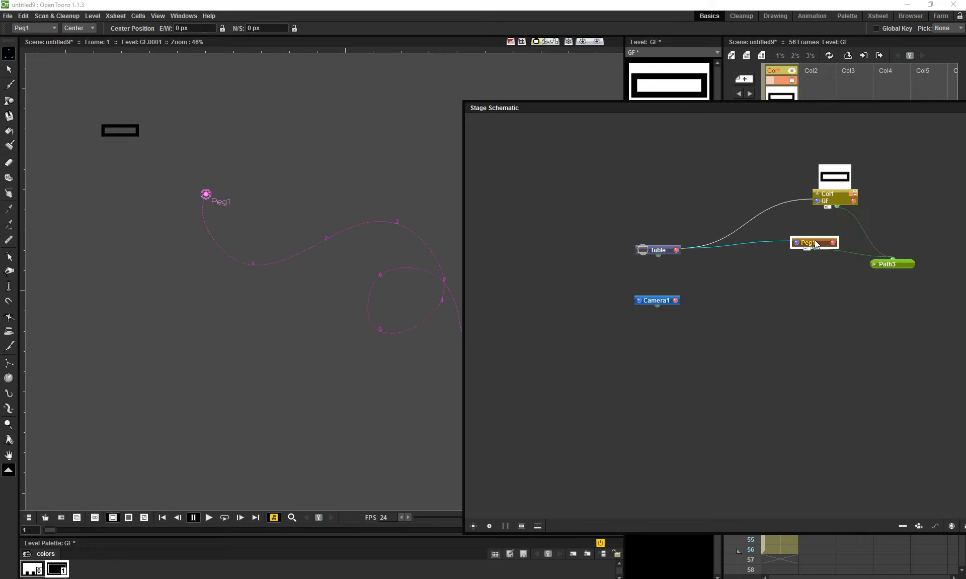
pyautogui.click(852, 230)
pyautogui.press('Delete')
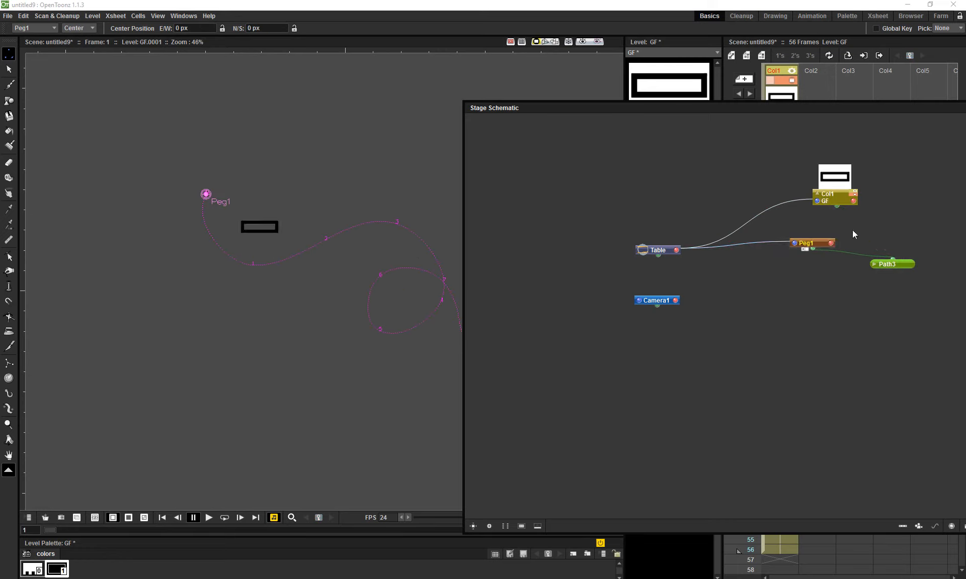
# Rearrange the Peg1 and Col1 nodes and connect Col1 to Peg1 as its parent
pyautogui.moveTo(822, 240); pyautogui.dragTo(864, 239)
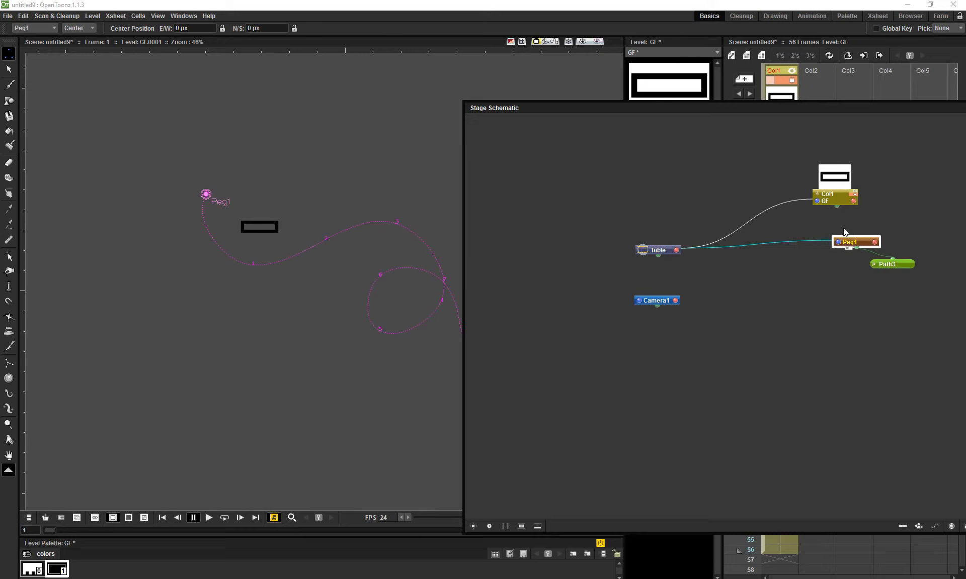
pyautogui.moveTo(836, 200); pyautogui.dragTo(785, 194)
pyautogui.moveTo(855, 243); pyautogui.dragTo(770, 235)
pyautogui.moveTo(783, 190); pyautogui.dragTo(871, 191)
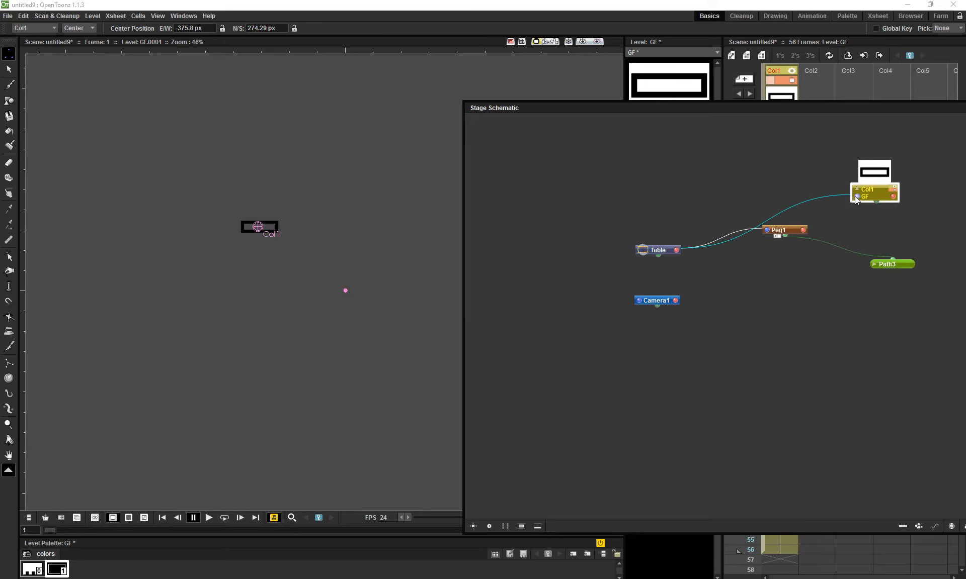
pyautogui.moveTo(802, 232); pyautogui.dragTo(804, 230)
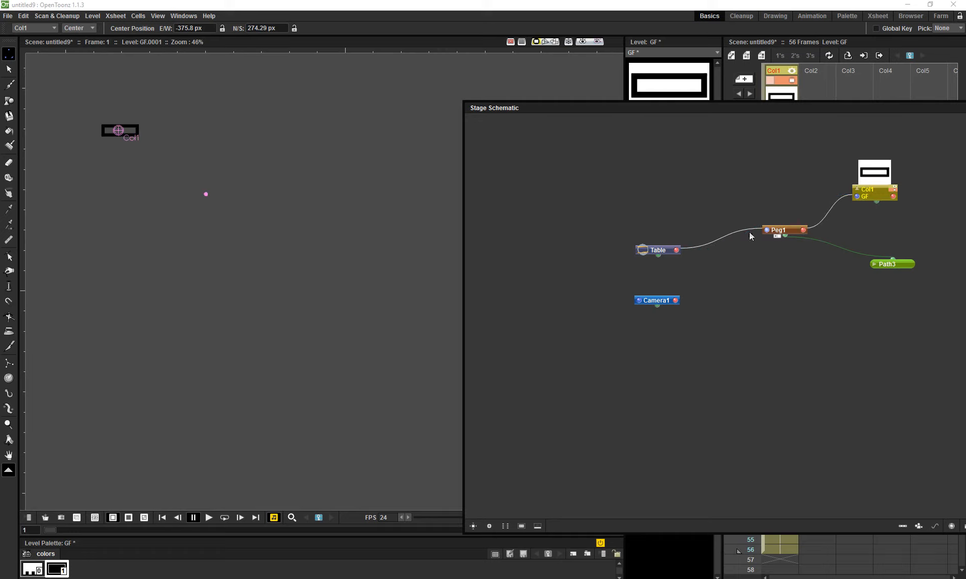
# Try moving Col1's center on the canvas, and undo that move
pyautogui.moveTo(118, 131); pyautogui.dragTo(138, 147)
pyautogui.hotkey('ctrl', 'z')
# Switch Col1's transform mode from Center to Position and move the rectangle beside Peg1's center at the start of the path
pyautogui.click(883, 197)
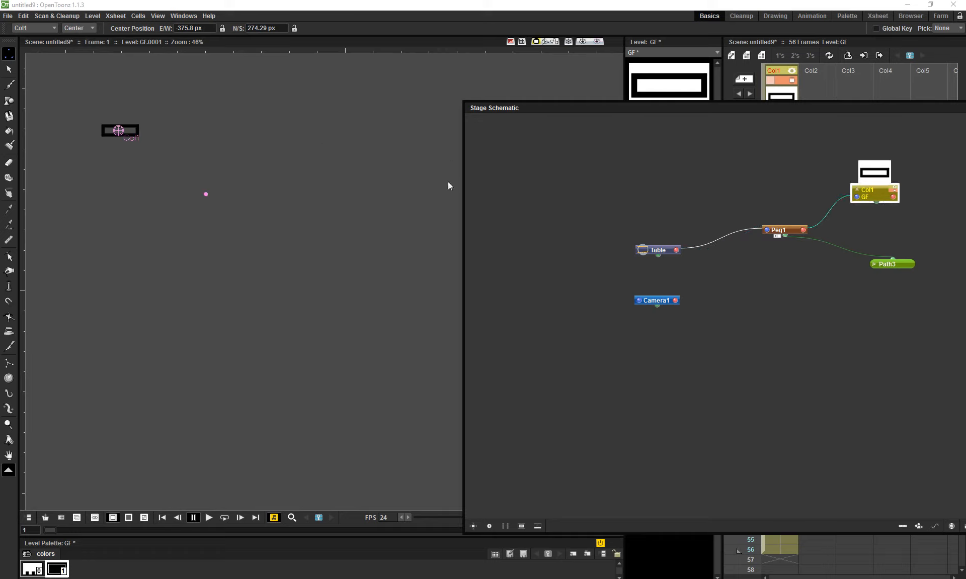
pyautogui.click(79, 28)
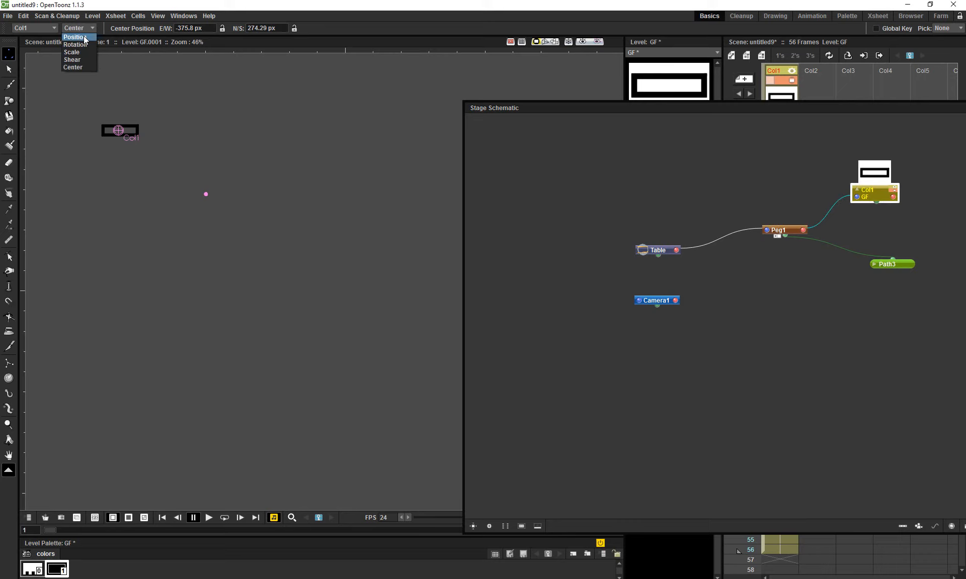
pyautogui.click(75, 34)
pyautogui.moveTo(123, 135); pyautogui.dragTo(250, 239)
pyautogui.click(777, 232)
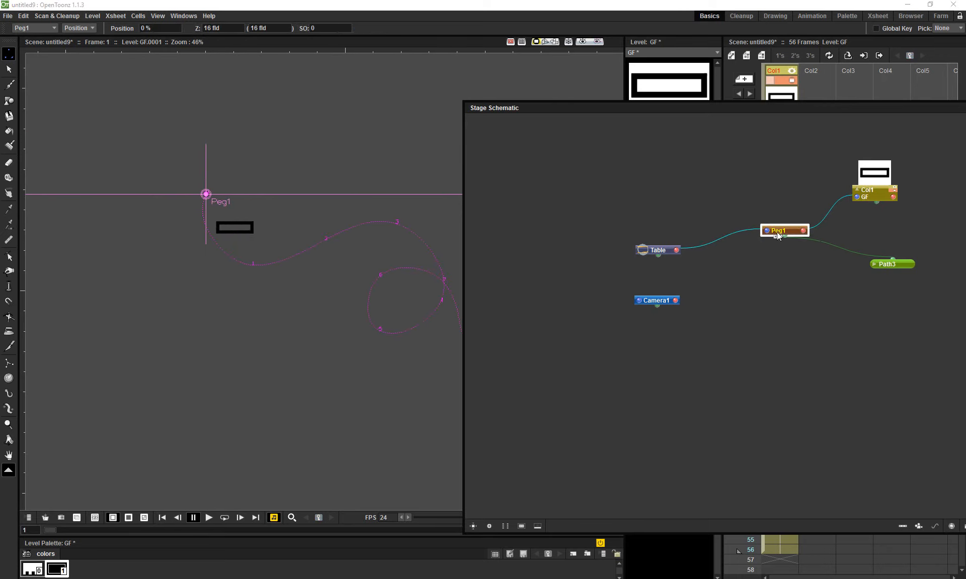
pyautogui.click(871, 196)
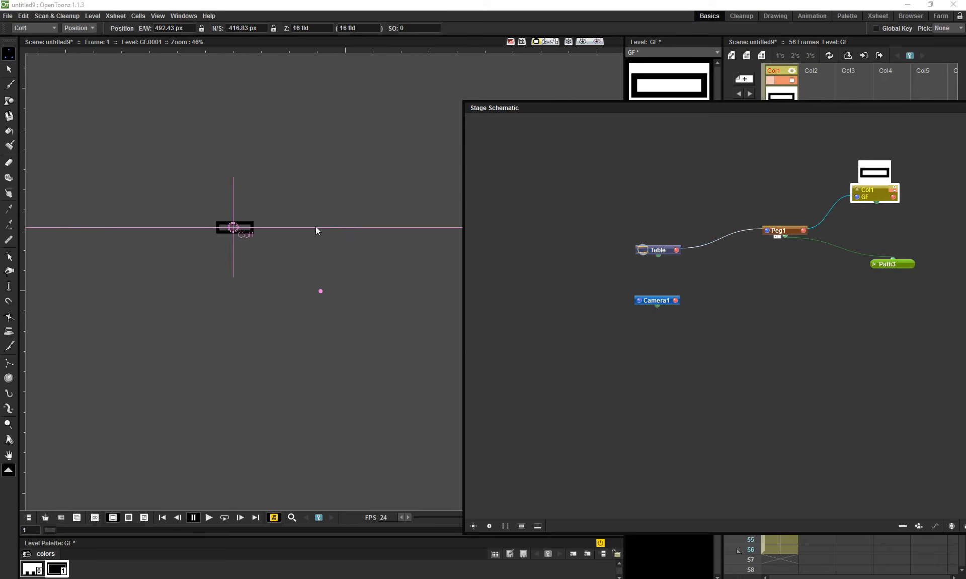
pyautogui.moveTo(229, 216); pyautogui.dragTo(188, 188)
# Make Peg1 the active object in the schematic and close the Stage Schematic
pyautogui.click(779, 232)
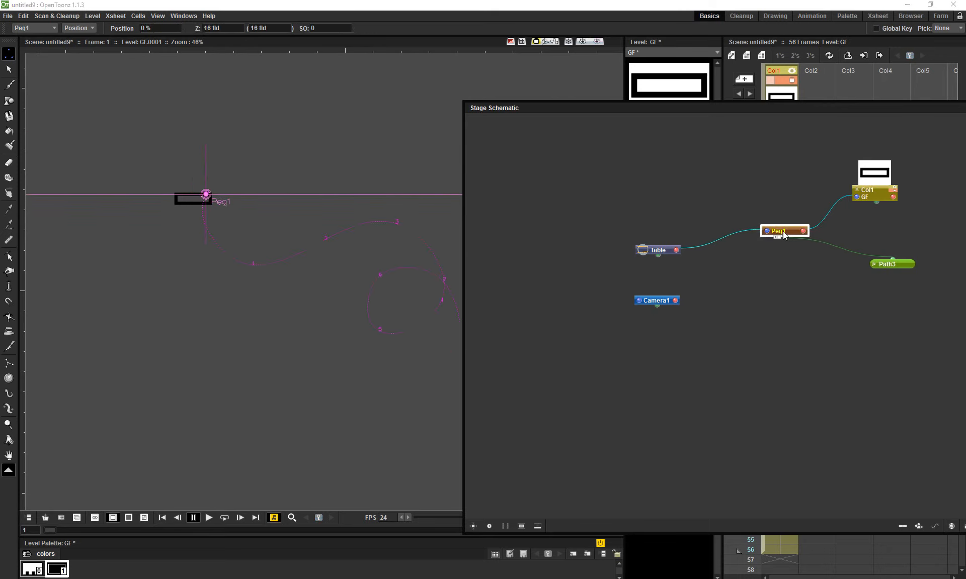
pyautogui.moveTo(56, 532); pyautogui.dragTo(1, 527)
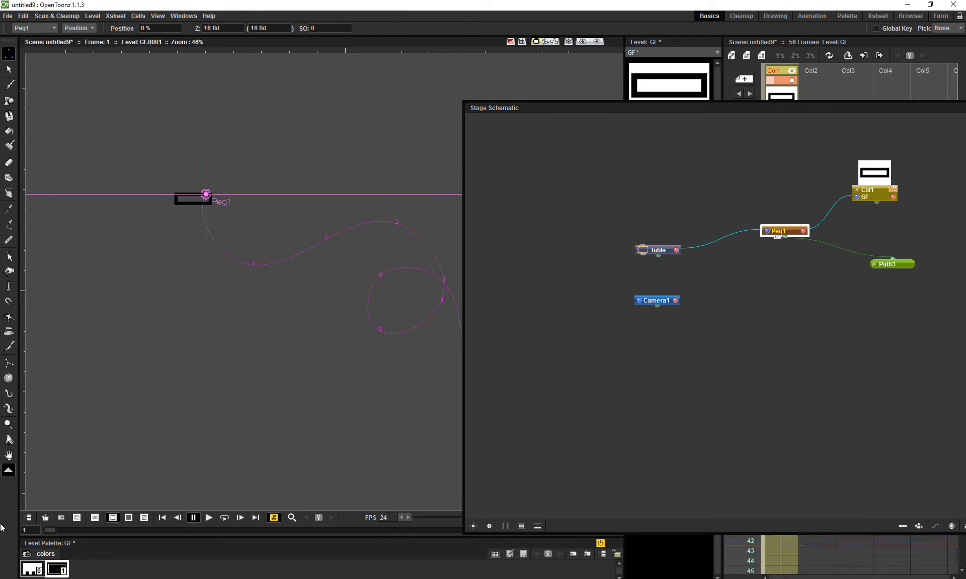
pyautogui.click(868, 196)
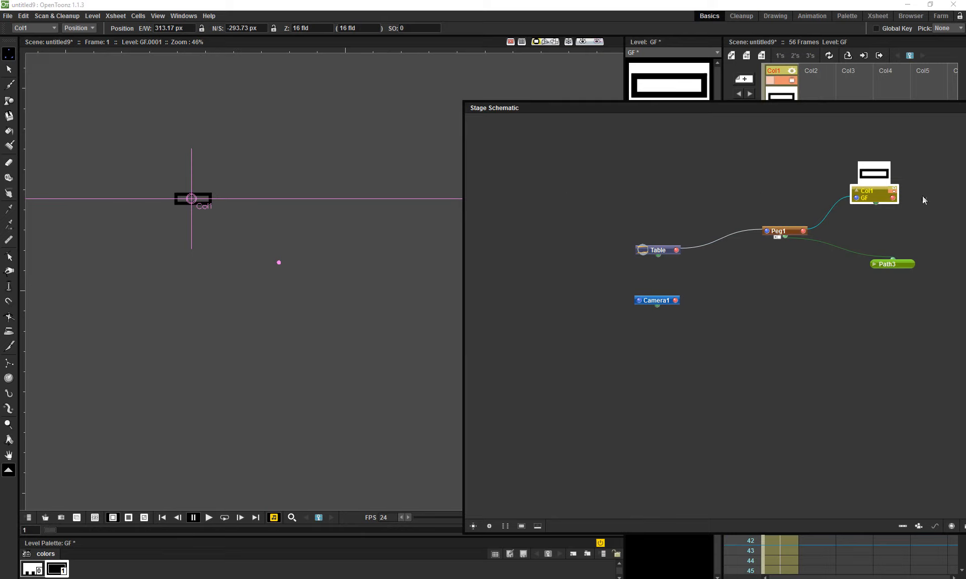
pyautogui.moveTo(755, 108); pyautogui.dragTo(360, 162)
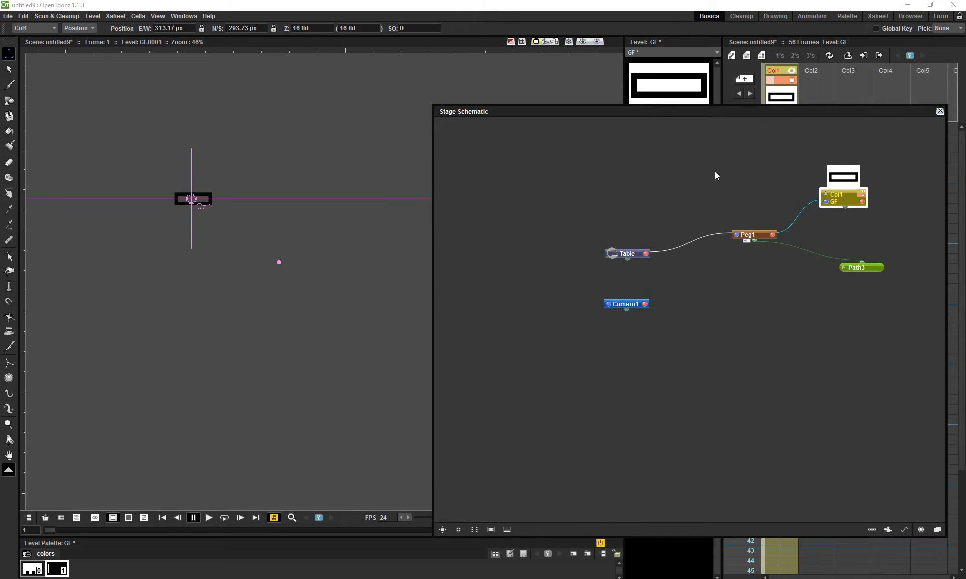
pyautogui.click(755, 234)
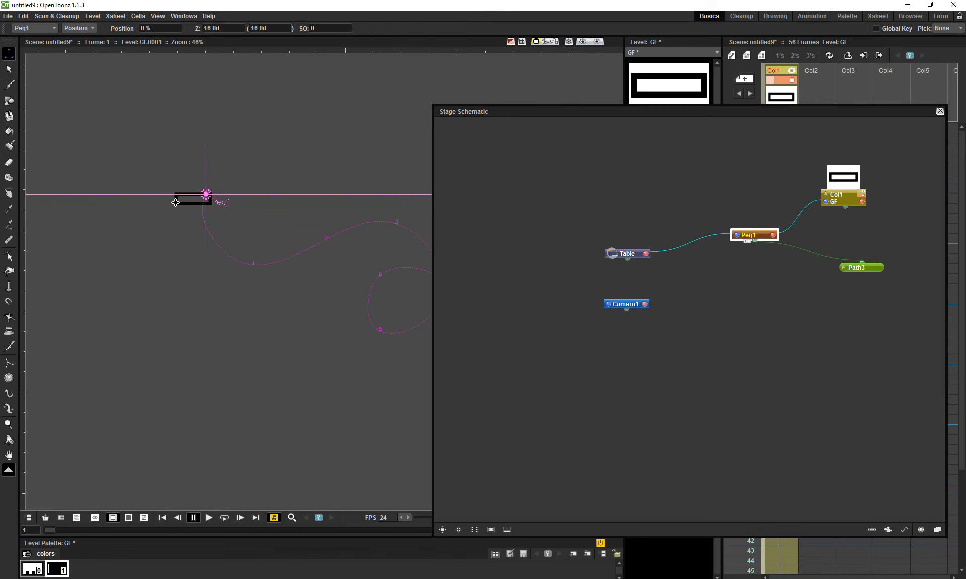
pyautogui.moveTo(249, 197); pyautogui.dragTo(180, 201)
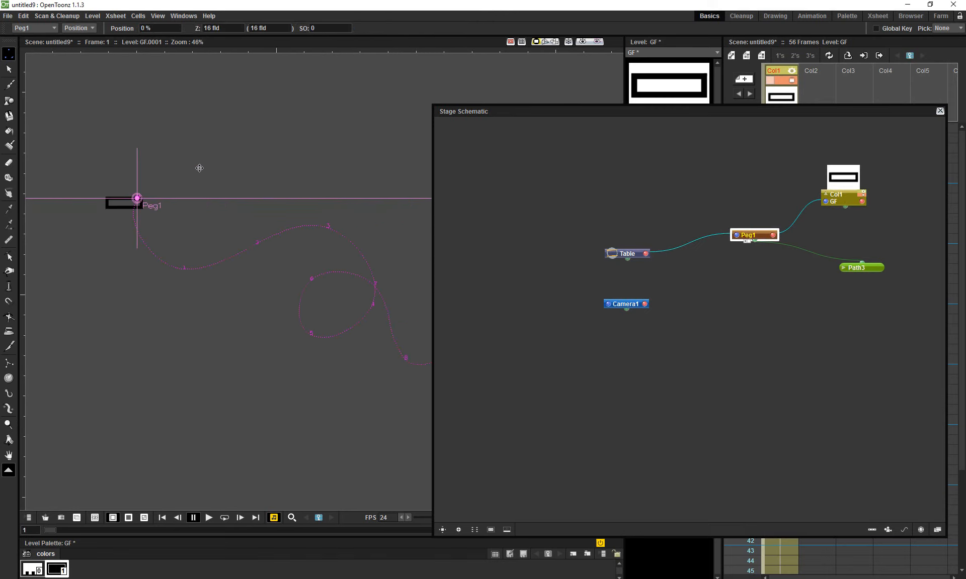
pyautogui.click(141, 29)
pyautogui.click(939, 111)
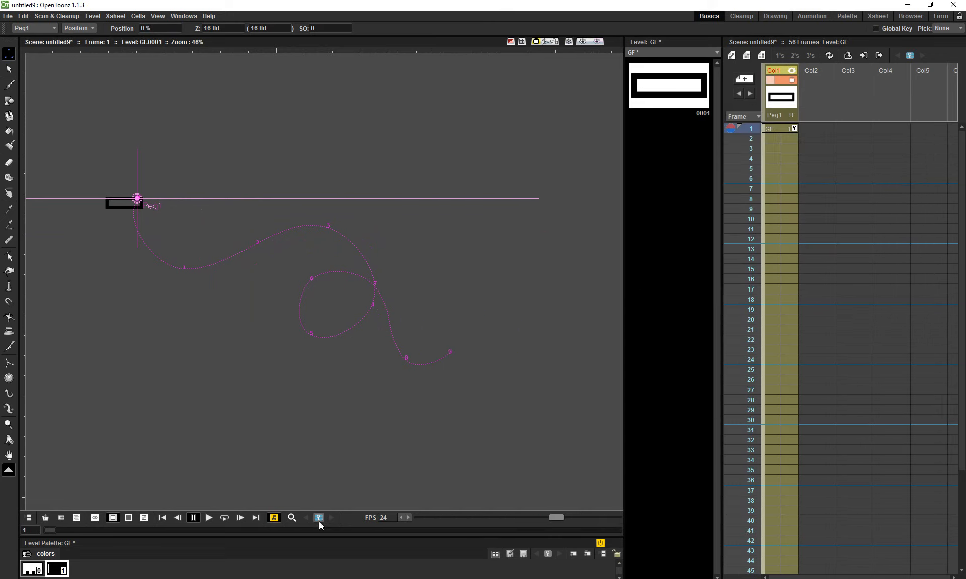
# Set Peg1's position along the path to 100% at frame 56 and play the animation
pyautogui.scroll(-5, 865, 372)
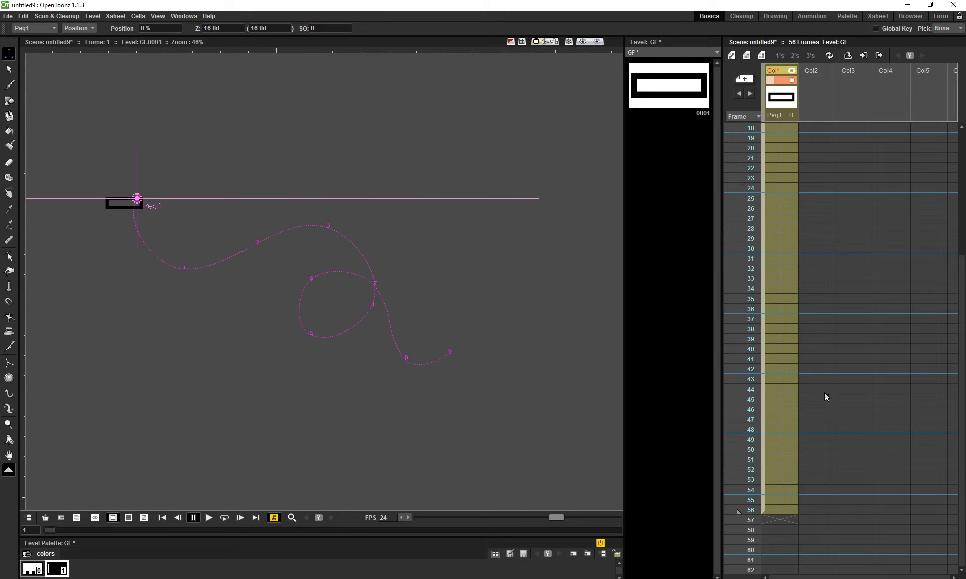
pyautogui.click(750, 511)
pyautogui.click(155, 30)
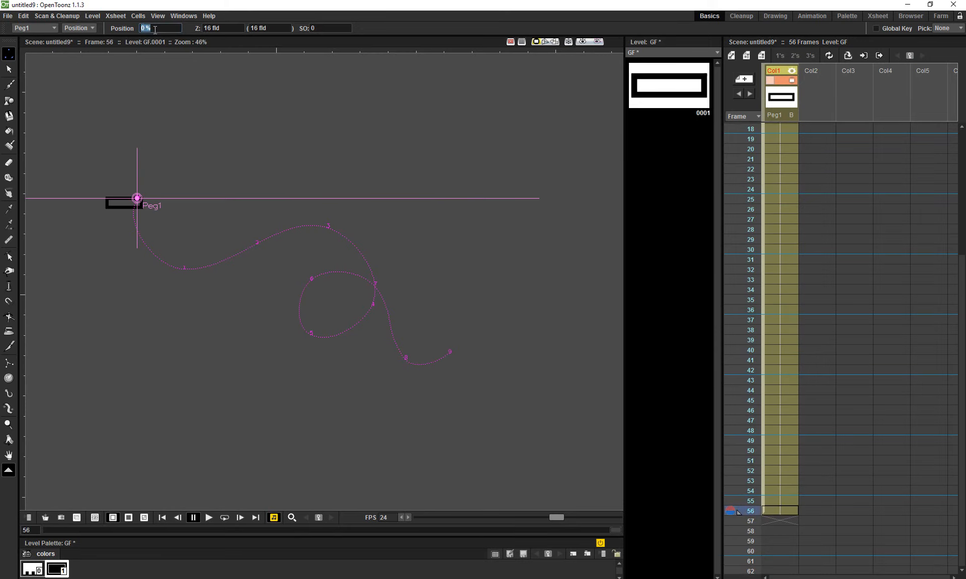
pyautogui.write('100')
pyautogui.press('Return')
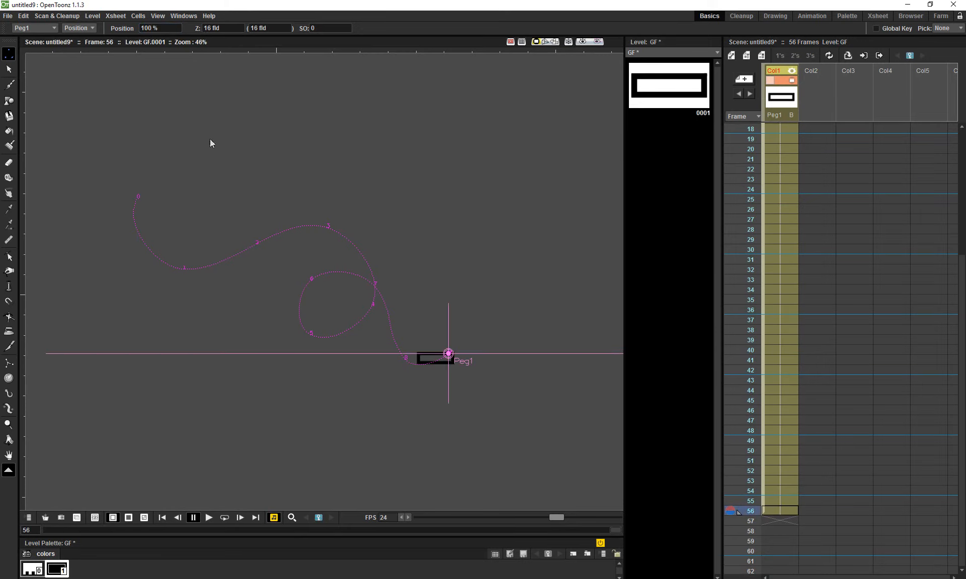
pyautogui.click(208, 518)
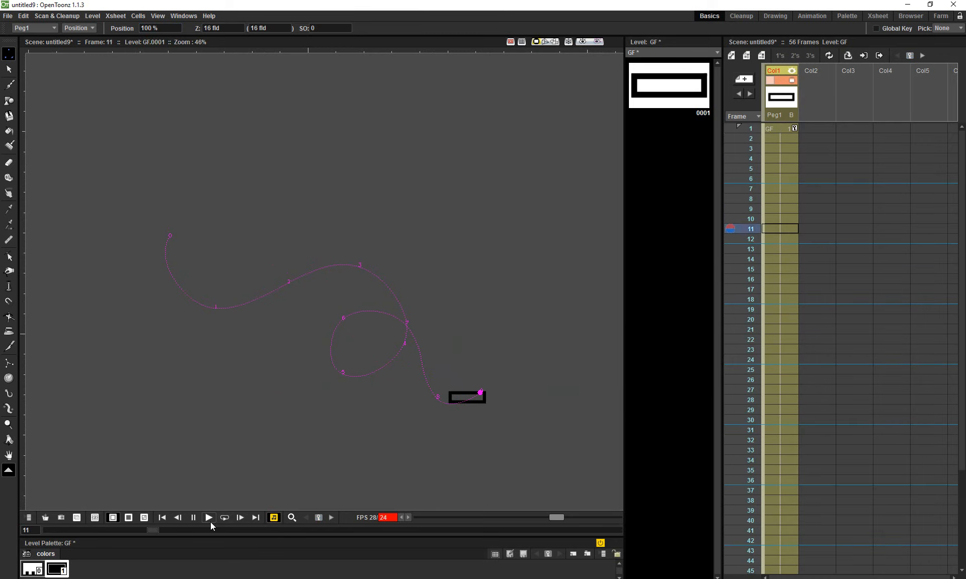
# Set Peg1's path position to 0% at frame 1, and preview the motion by playing it and scrubbing to frame 38
pyautogui.click(752, 128)
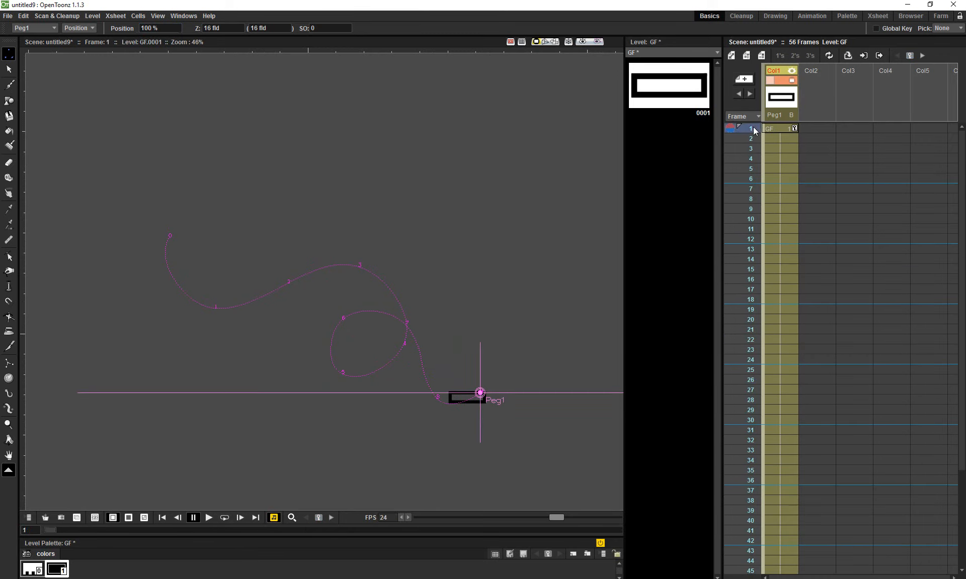
pyautogui.click(783, 130)
pyautogui.doubleClick(161, 28)
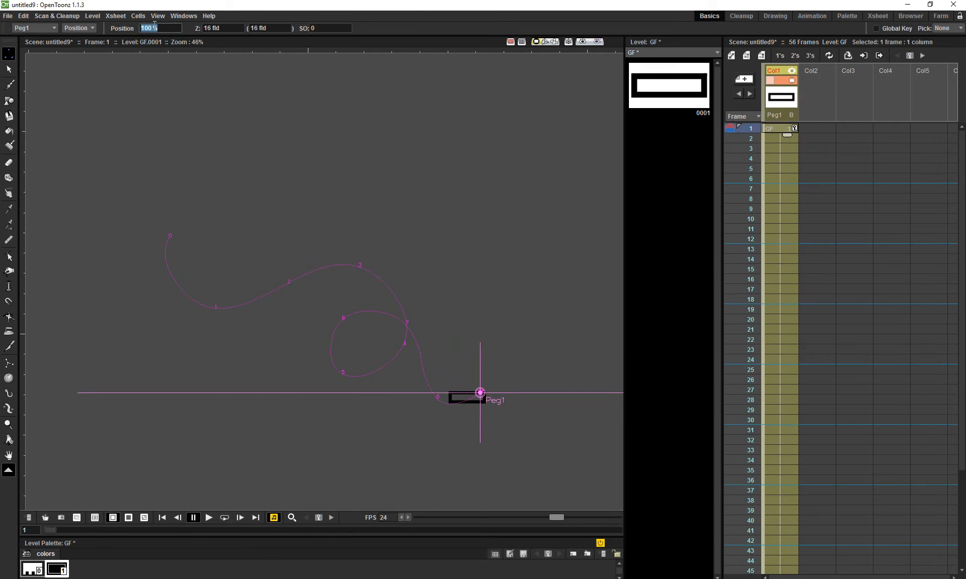
pyautogui.write('0')
pyautogui.press('Return')
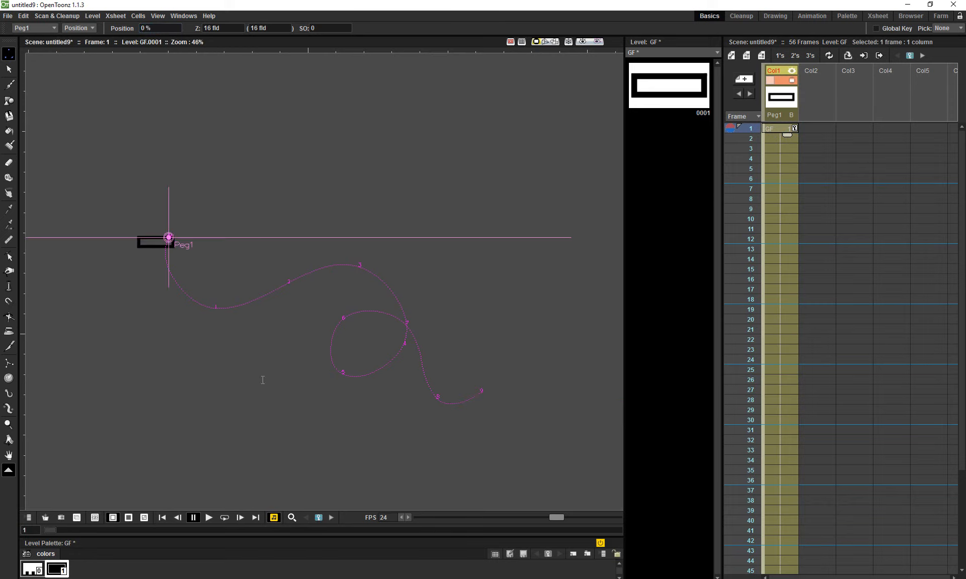
pyautogui.click(208, 518)
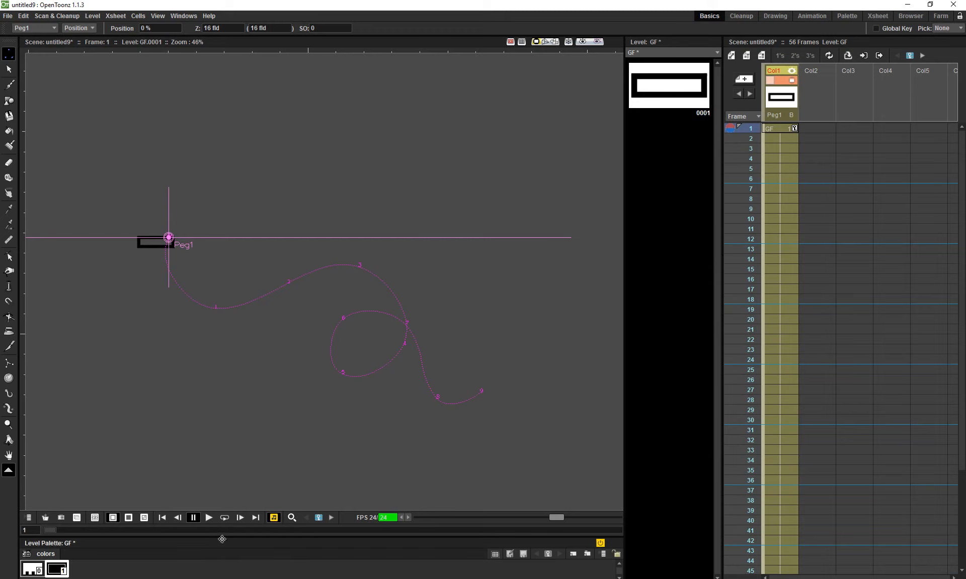
pyautogui.moveTo(50, 530); pyautogui.dragTo(428, 487)
# Reopen the Stage Schematic, make Peg1 rotate to follow its path's direction, and scrub from frame 1 to frame 56
pyautogui.click(138, 16)
pyautogui.moveTo(183, 15)
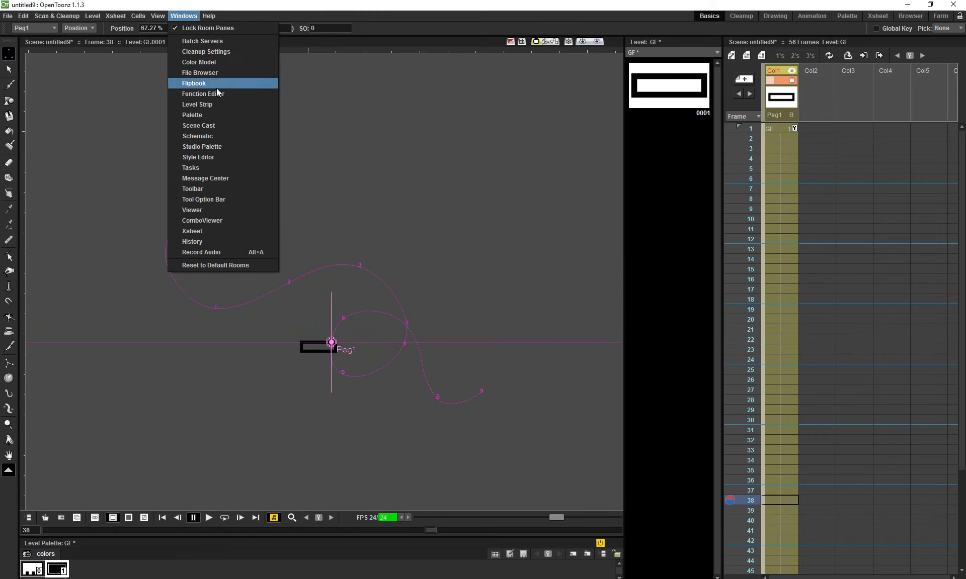
pyautogui.click(207, 136)
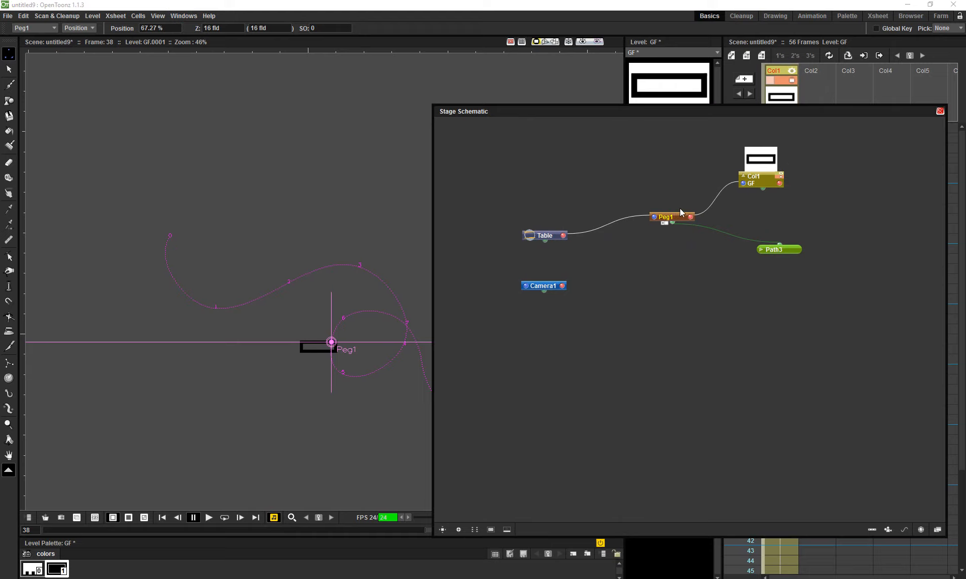
pyautogui.scroll(10, 683, 209)
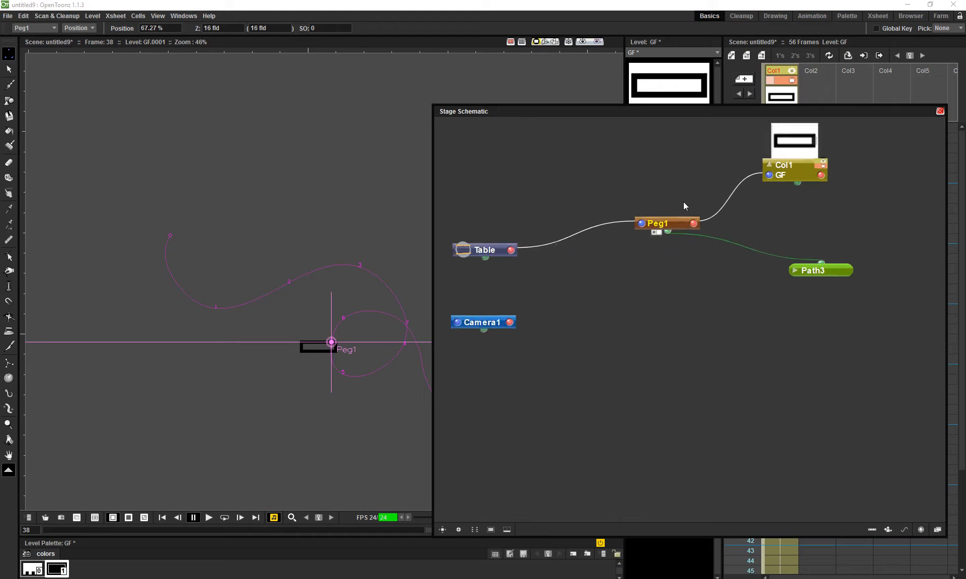
pyautogui.moveTo(676, 244); pyautogui.dragTo(758, 264)
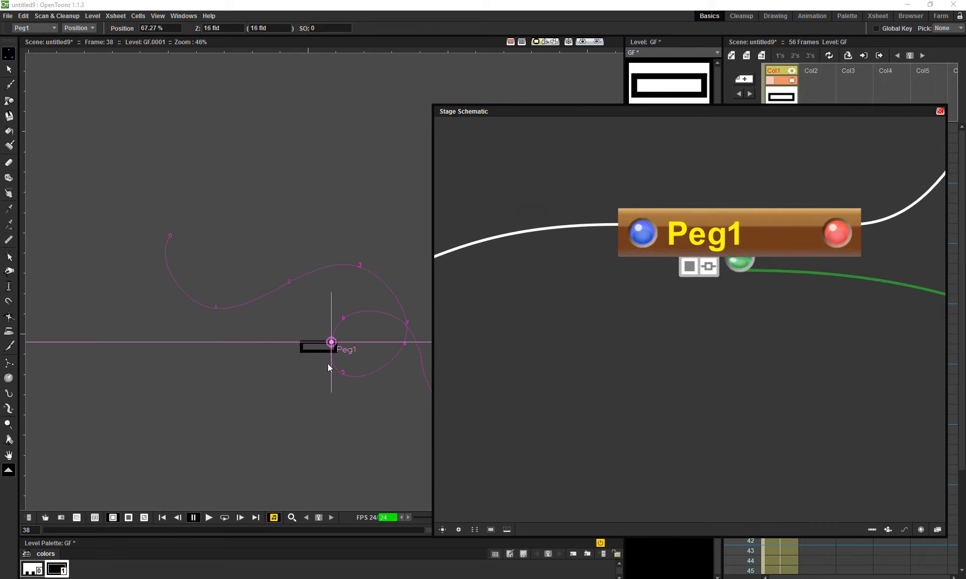
pyautogui.scroll(-2, 206, 425)
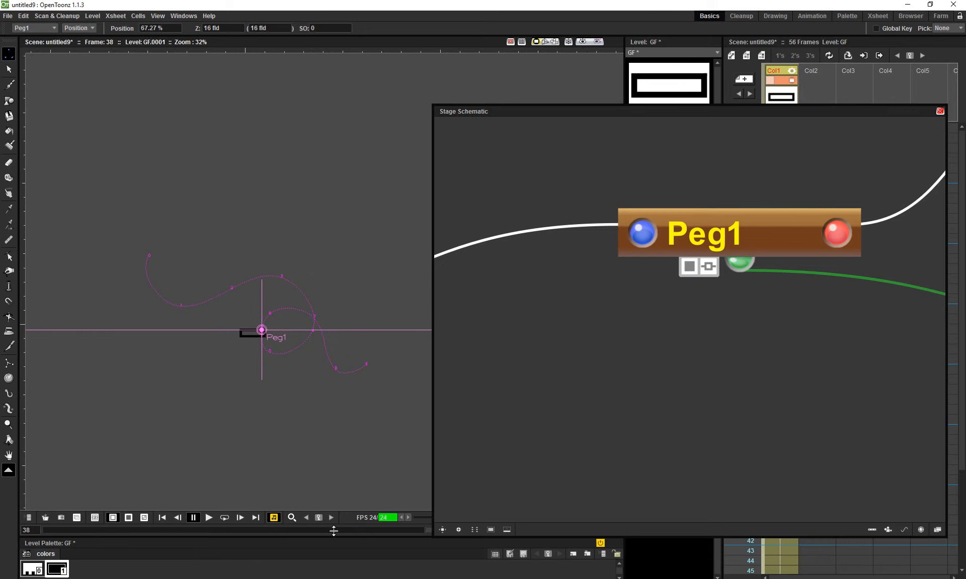
pyautogui.moveTo(332, 531); pyautogui.dragTo(46, 530)
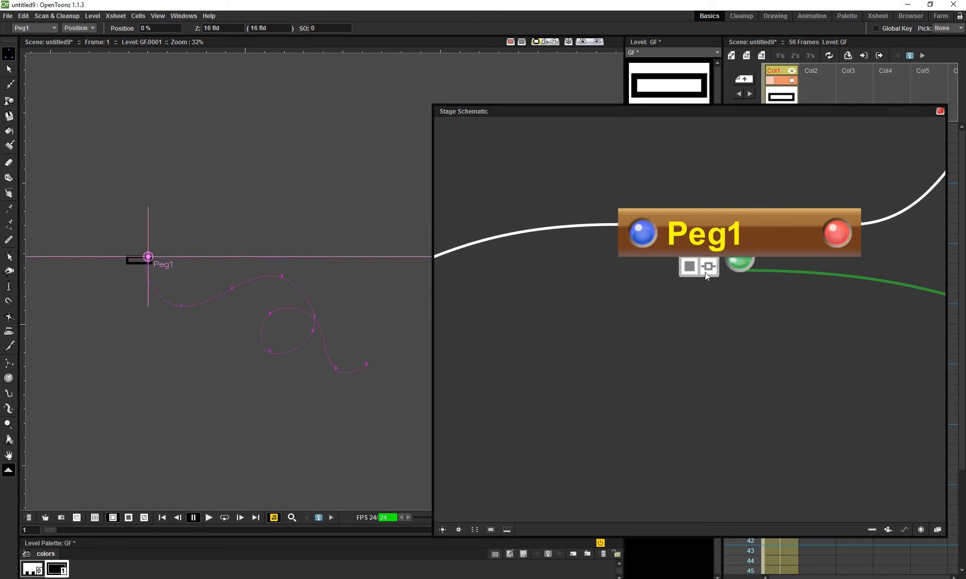
pyautogui.click(690, 270)
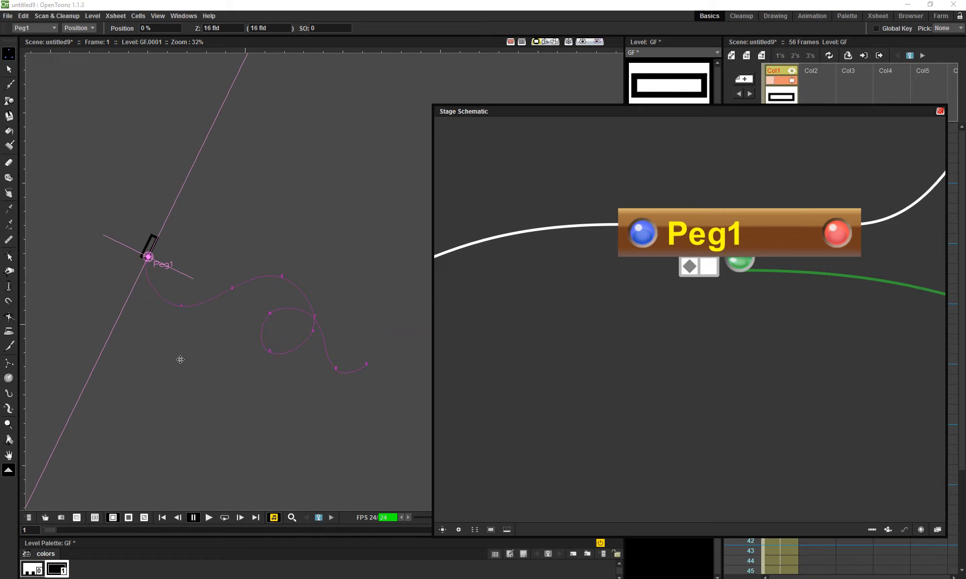
pyautogui.moveTo(44, 531)
pyautogui.mouseDown()
pyautogui.moveTo(95, 539)
pyautogui.moveTo(482, 532)
pyautogui.moveTo(561, 543)
pyautogui.moveTo(639, 536)
pyautogui.mouseUp()
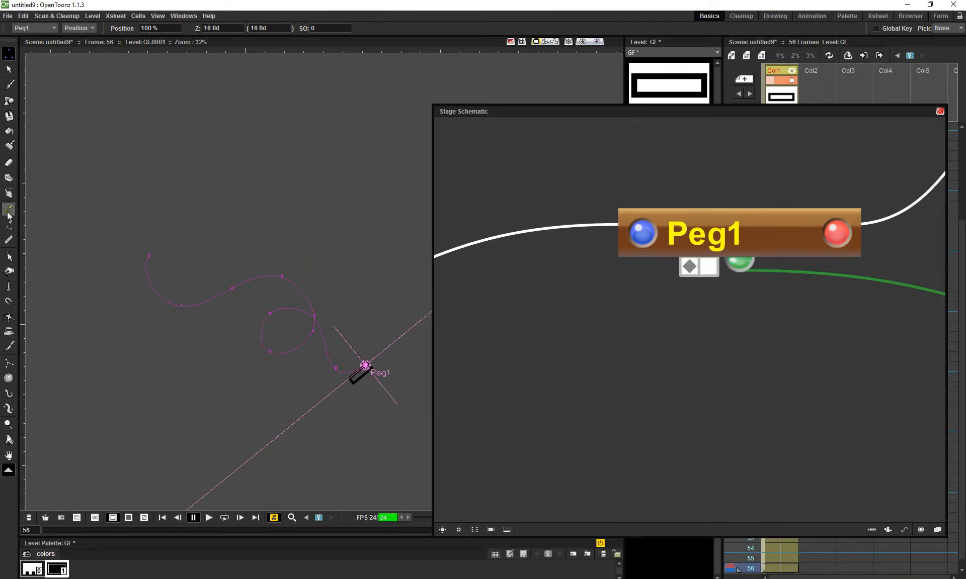
# Reshape Path3 with the Control Point Editor, deleting the control point numbered 3 and pulling point 2 up into a peak
pyautogui.click(9, 257)
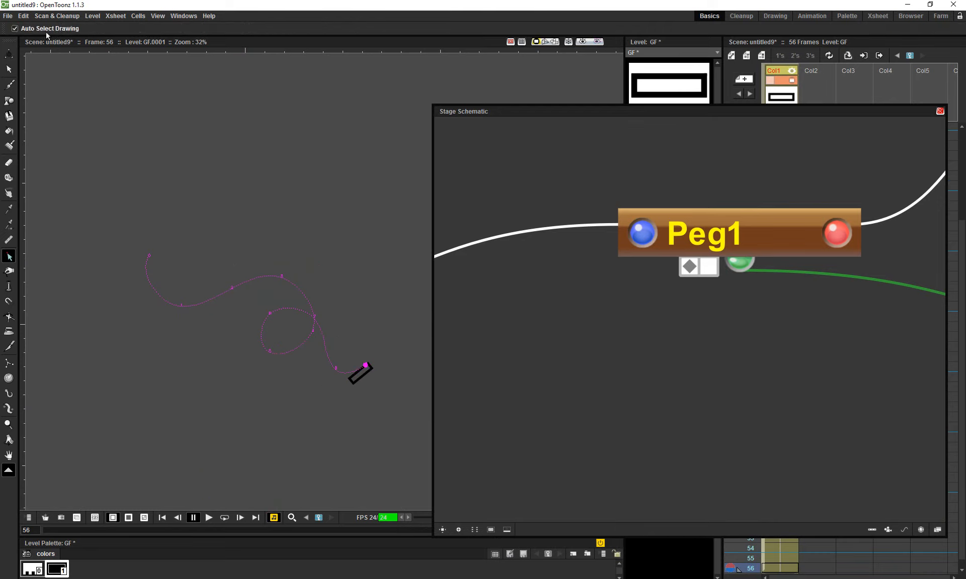
pyautogui.click(11, 256)
pyautogui.scroll(2, 196, 306)
pyautogui.scroll(-8, 789, 329)
pyautogui.moveTo(939, 334); pyautogui.dragTo(733, 310)
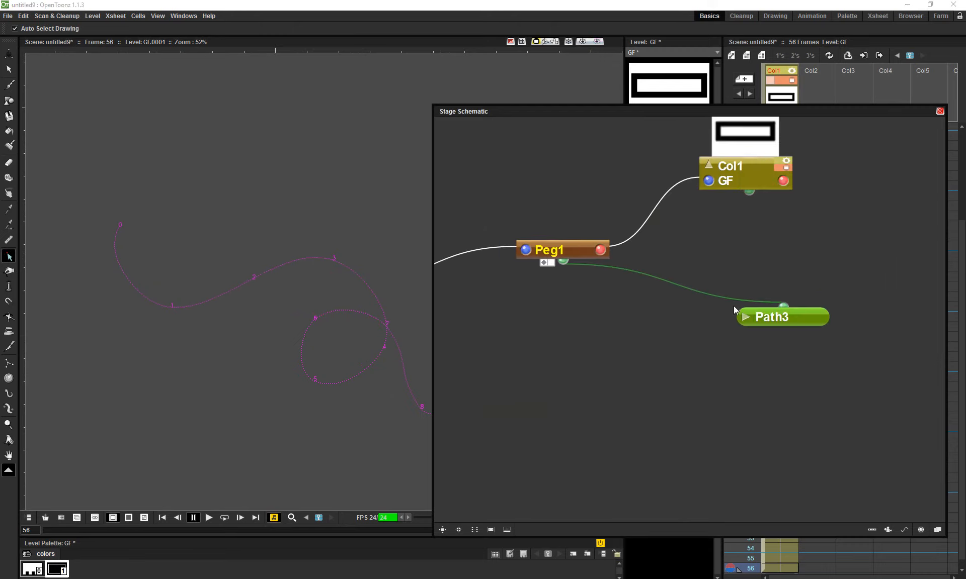
pyautogui.click(739, 313)
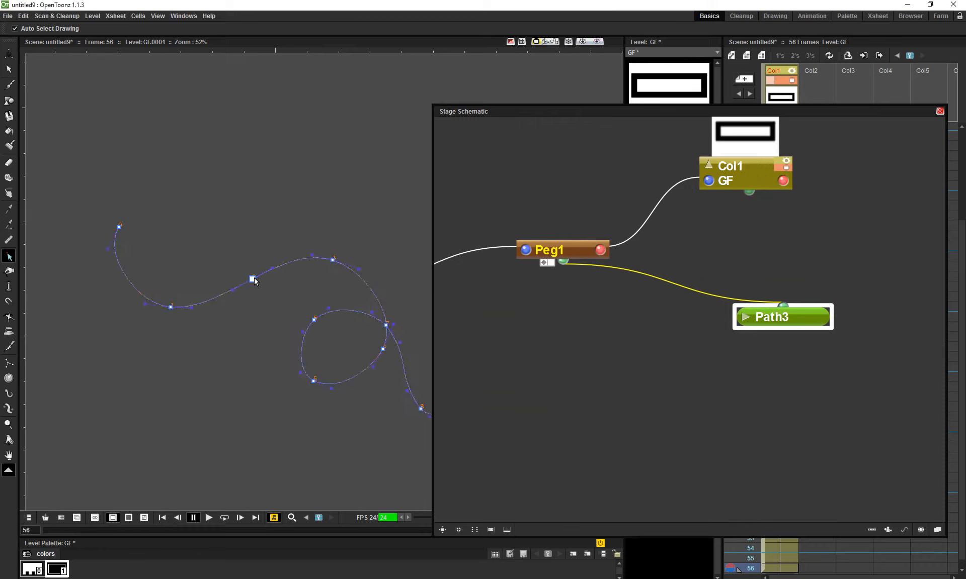
pyautogui.moveTo(253, 279); pyautogui.dragTo(240, 255)
pyautogui.moveTo(333, 261); pyautogui.dragTo(341, 241)
pyautogui.press('Delete')
pyautogui.moveTo(239, 255); pyautogui.dragTo(275, 226)
pyautogui.moveTo(421, 186); pyautogui.dragTo(239, 318)
pyautogui.scroll(-3, 235, 340)
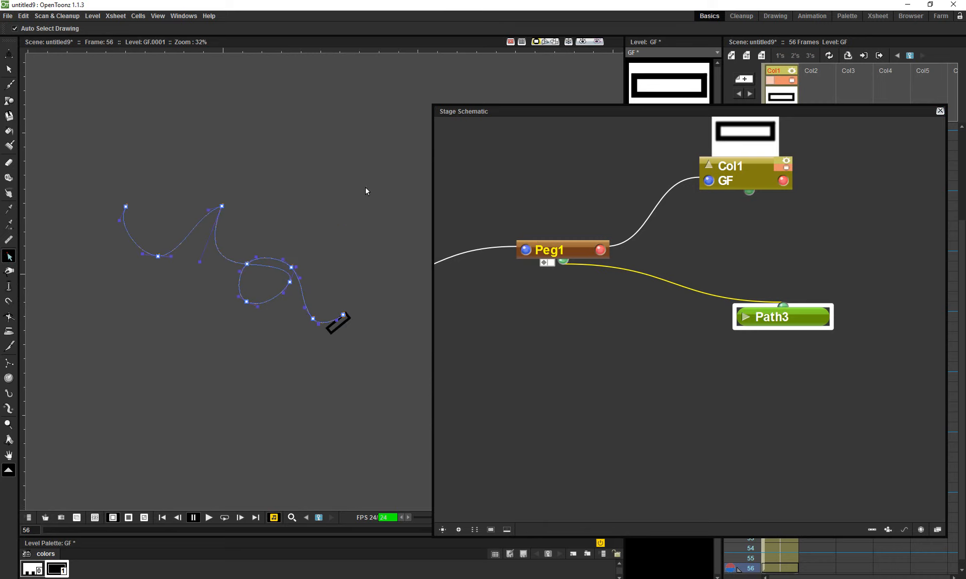
# Select Peg1, close the Stage Schematic, and scrub back to frame 36 to check the motion along the reshaped path
pyautogui.click(569, 250)
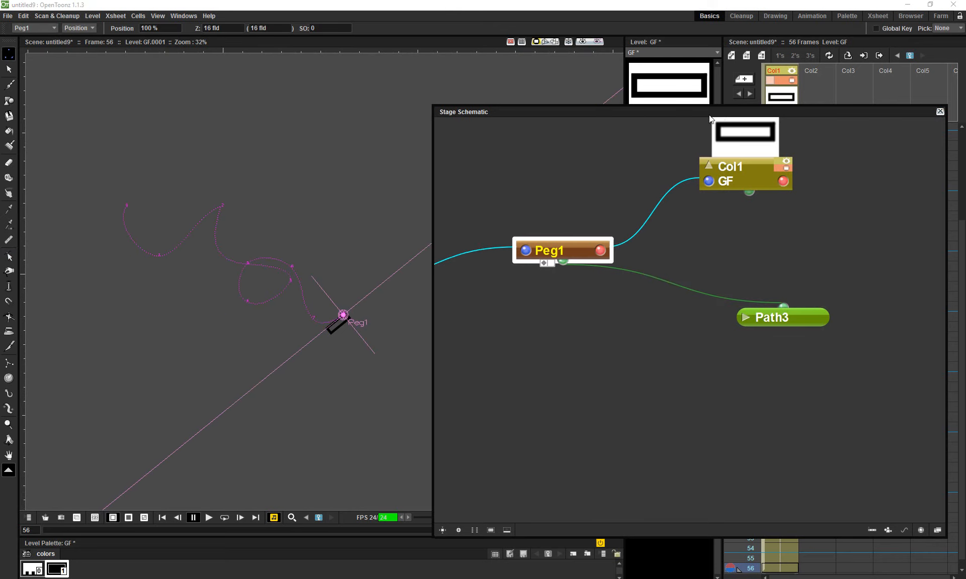
pyautogui.moveTo(691, 115); pyautogui.dragTo(424, 162)
pyautogui.click(670, 159)
pyautogui.scroll(5, 809, 336)
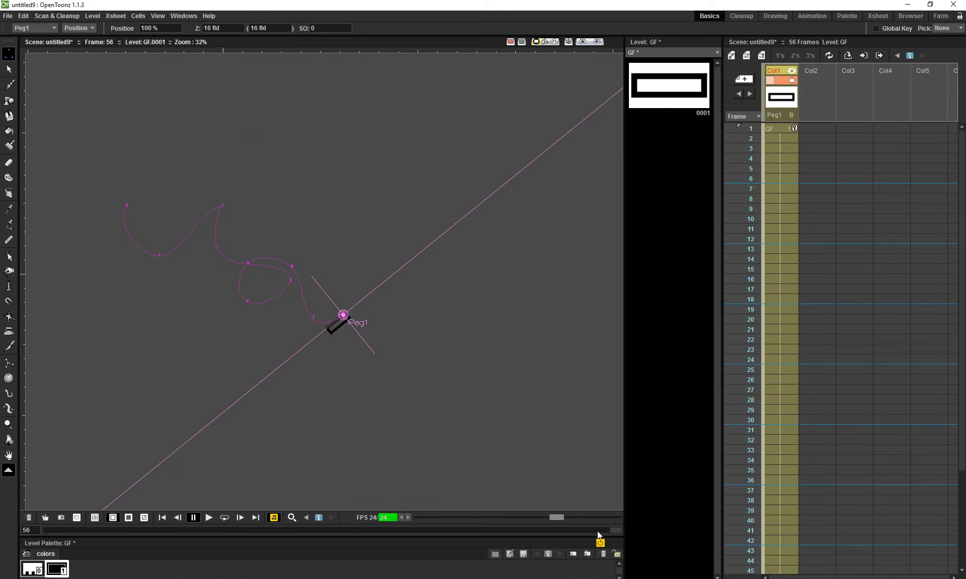
pyautogui.moveTo(611, 529); pyautogui.dragTo(410, 529)
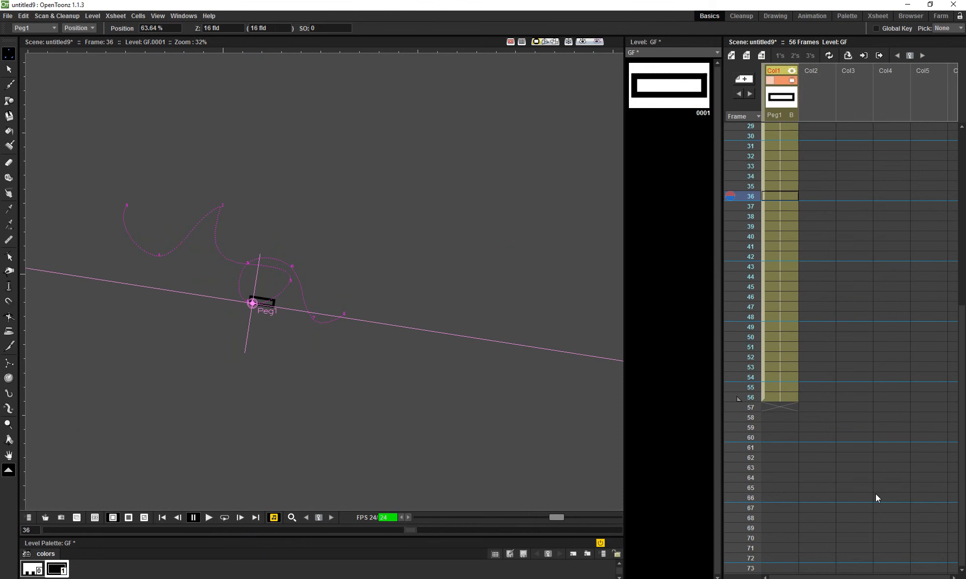
# Change Peg1's posPath interpolation between frames 1 and 56 to Speed In / Speed Out in the function curves, and close the Function Editor
pyautogui.scroll(10, 875, 494)
pyautogui.doubleClick(794, 128)
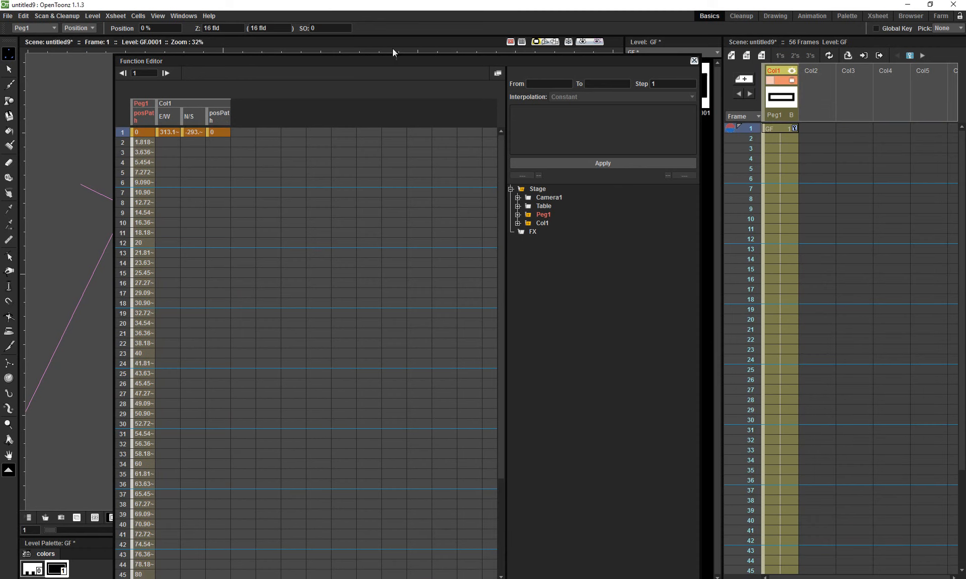
pyautogui.click(144, 117)
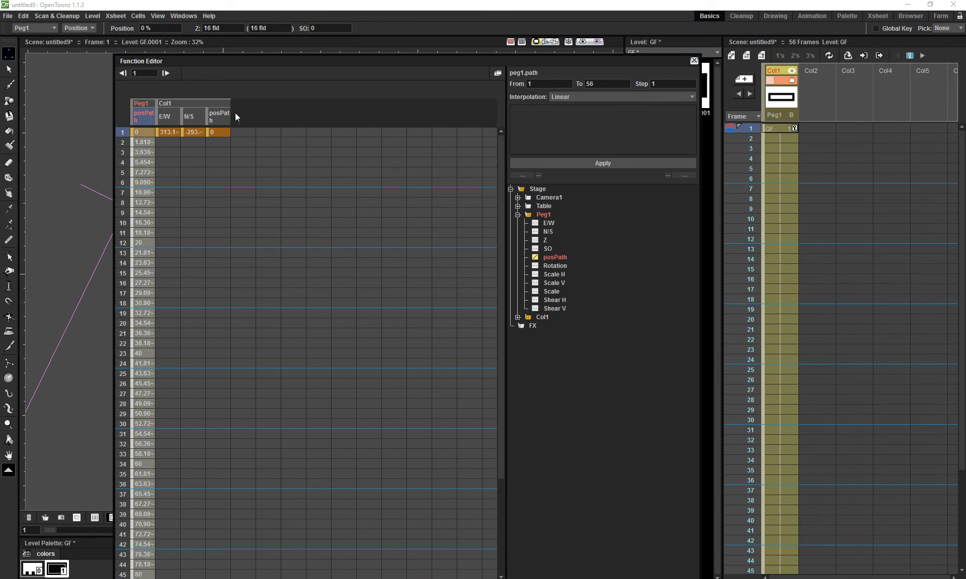
pyautogui.click(496, 73)
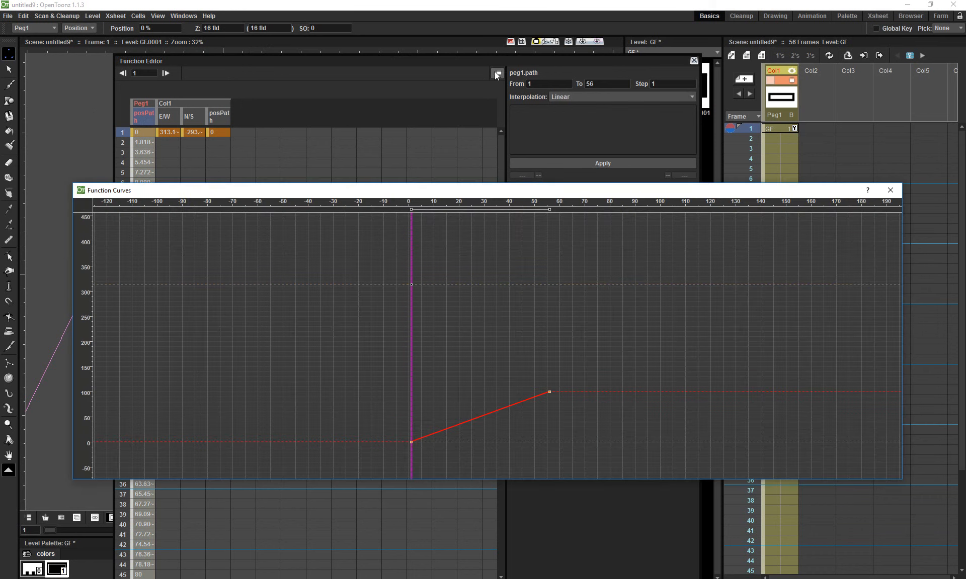
pyautogui.rightClick(510, 408)
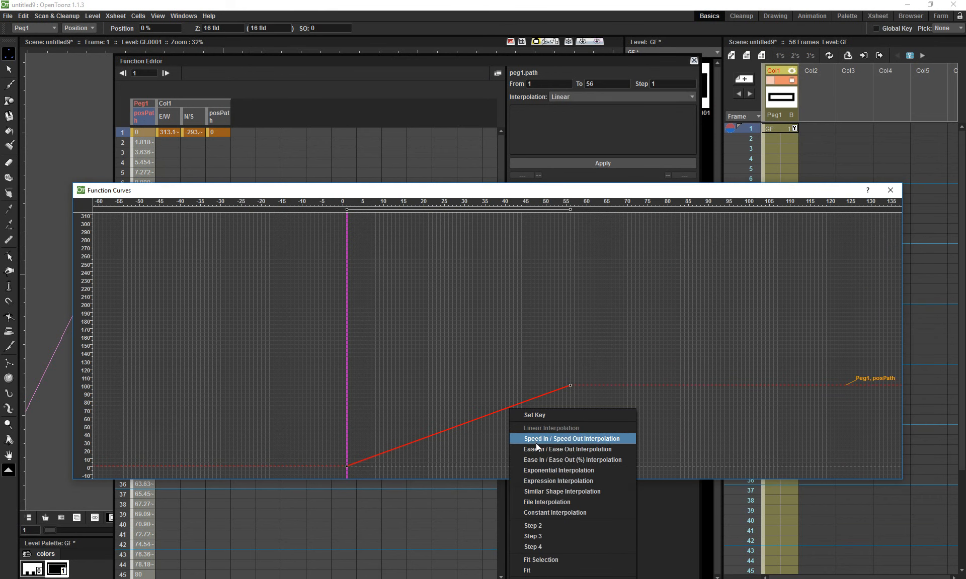
pyautogui.click(537, 438)
pyautogui.click(890, 190)
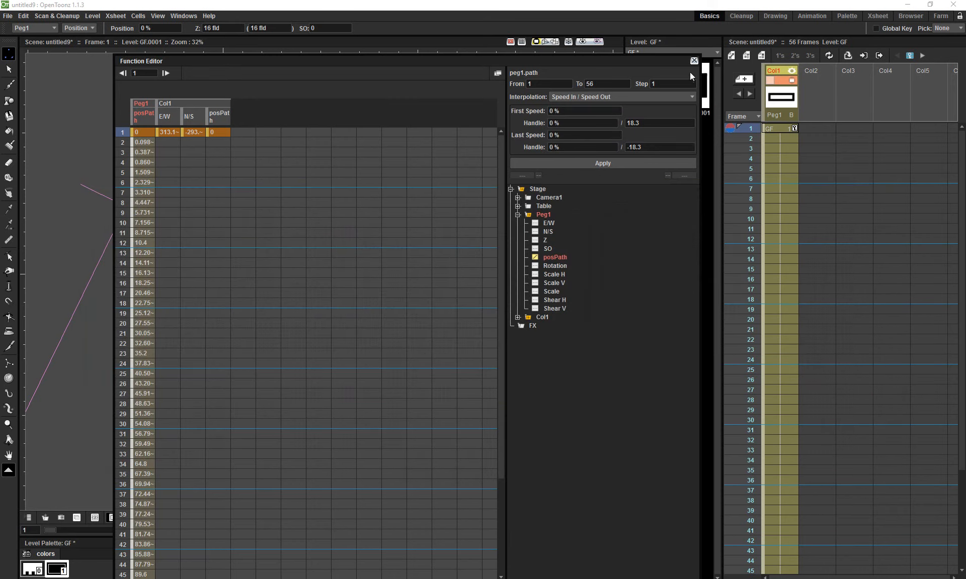
pyautogui.click(694, 61)
# Play the animation in a loop to check the rectangle's eased speed and rotation along the path
pyautogui.scroll(-3, 404, 315)
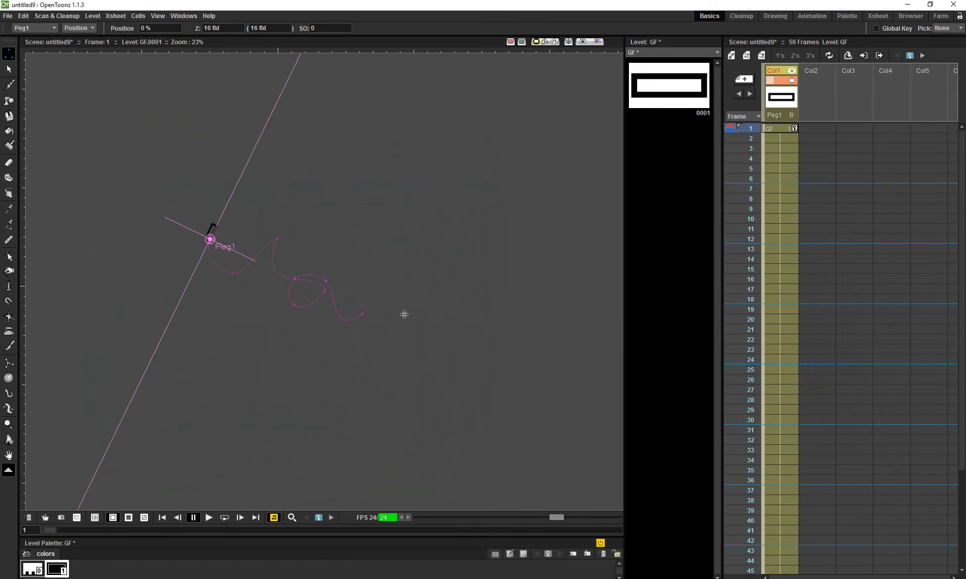
pyautogui.press('l')
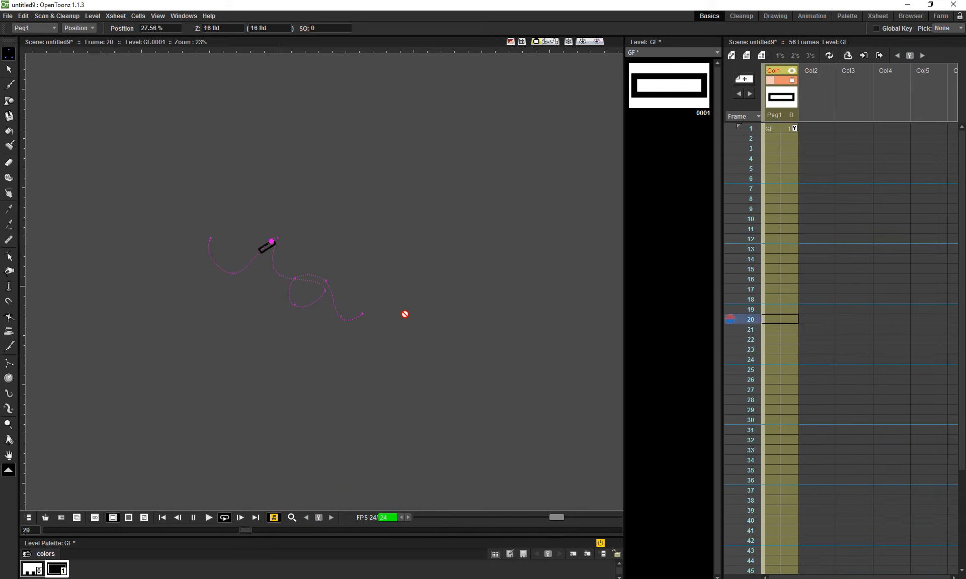
pyautogui.press('l')
pyautogui.moveTo(173, 29); pyautogui.dragTo(117, 26)
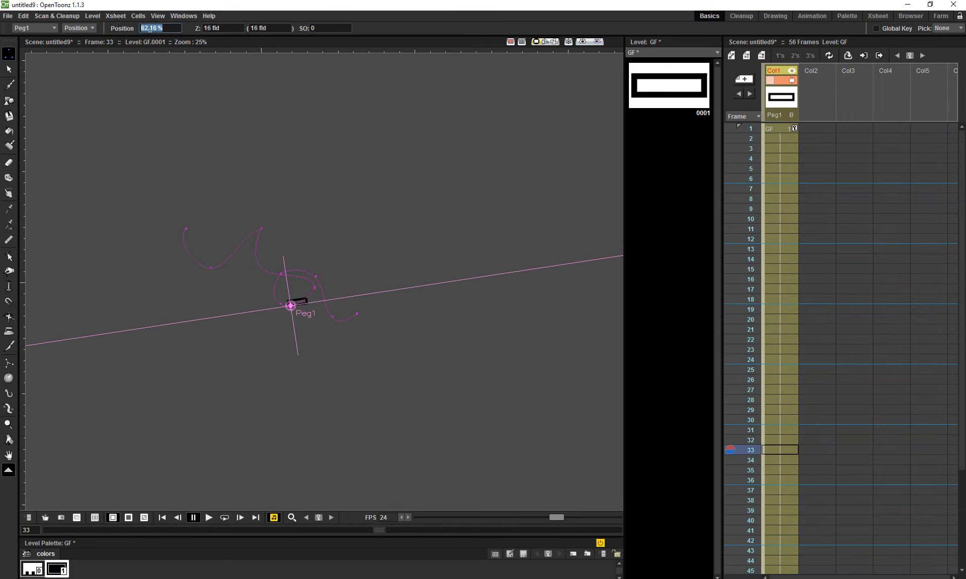
pyautogui.hotkey('shift', 'space')
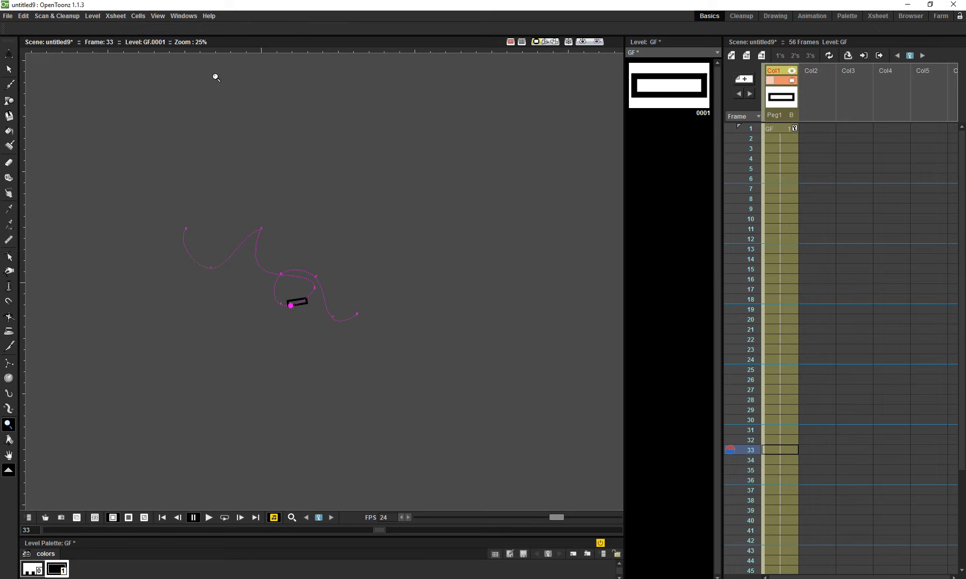
pyautogui.press('l')
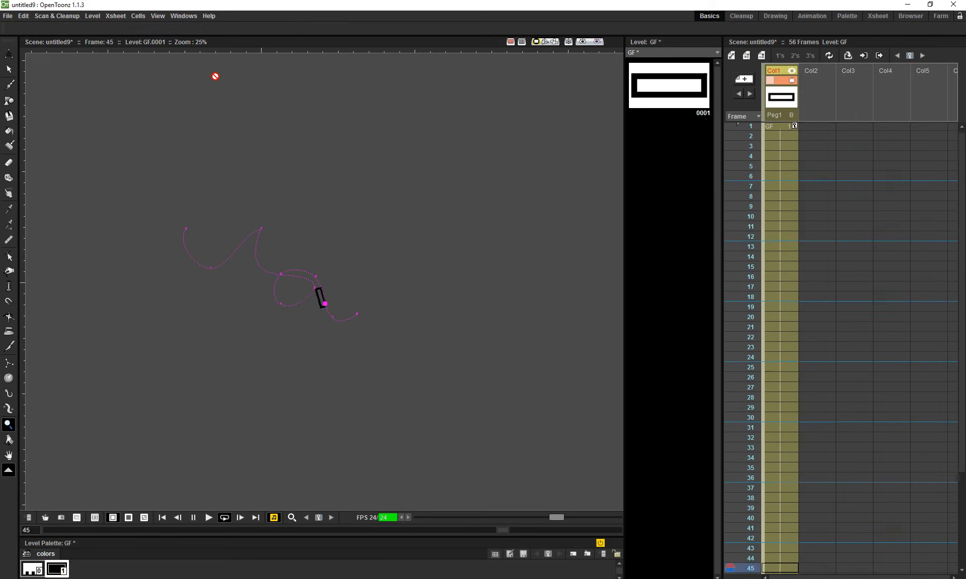
pyautogui.press('l')
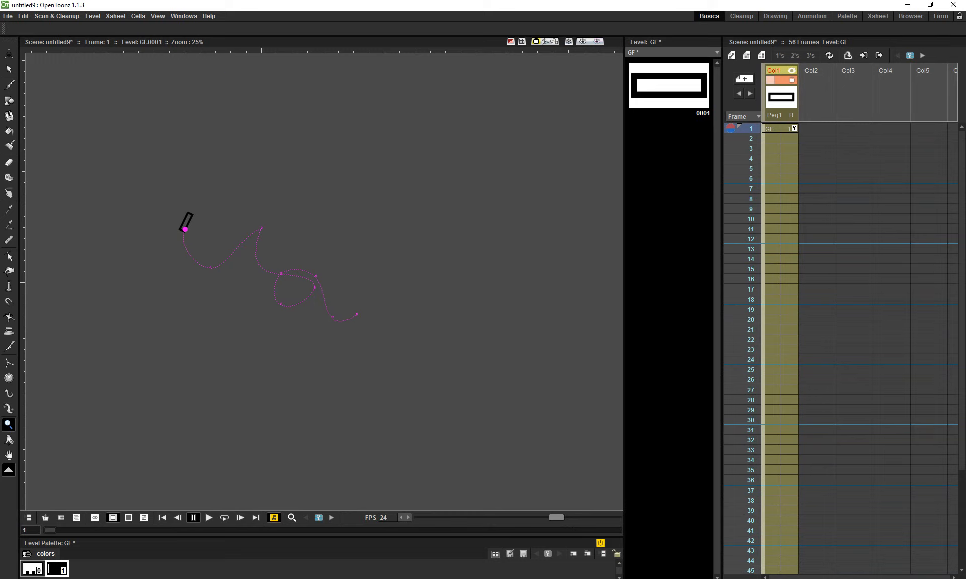
# Play the animation once more, scrub from frame 1 to frame 42, and examine the rectangle's orientation on the path up close
pyautogui.click(209, 519)
pyautogui.rightClick(291, 308)
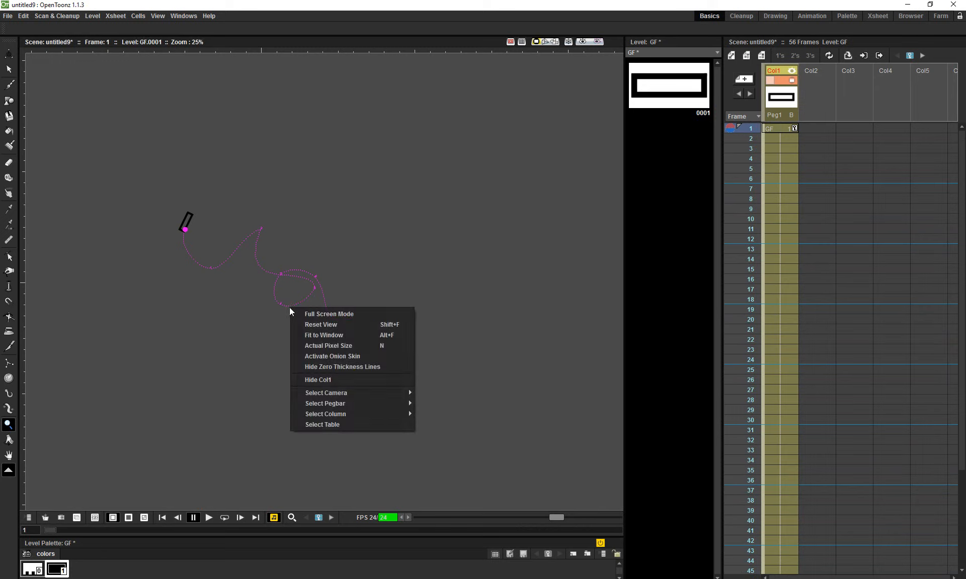
pyautogui.click(279, 313)
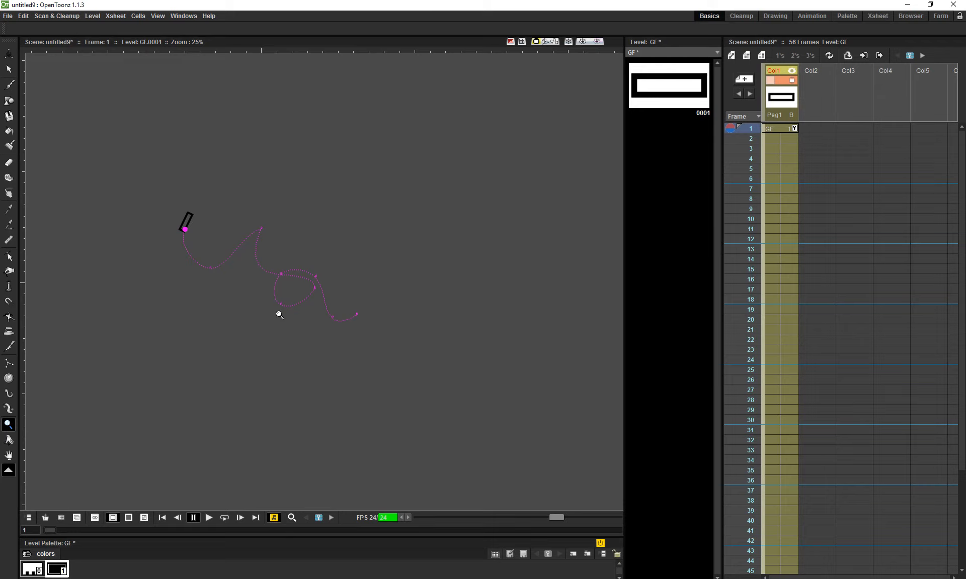
pyautogui.moveTo(49, 530); pyautogui.dragTo(468, 493)
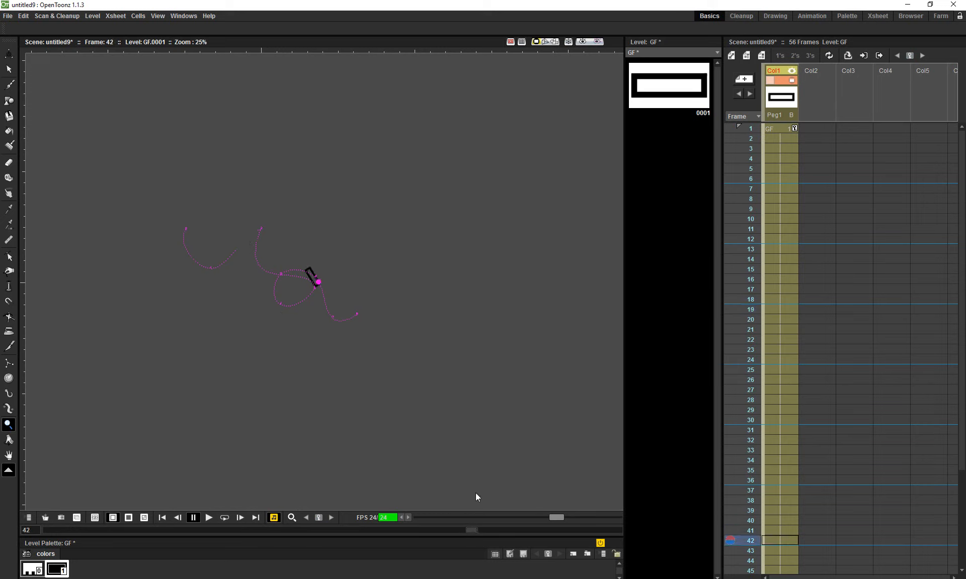
pyautogui.scroll(3, 211, 309)
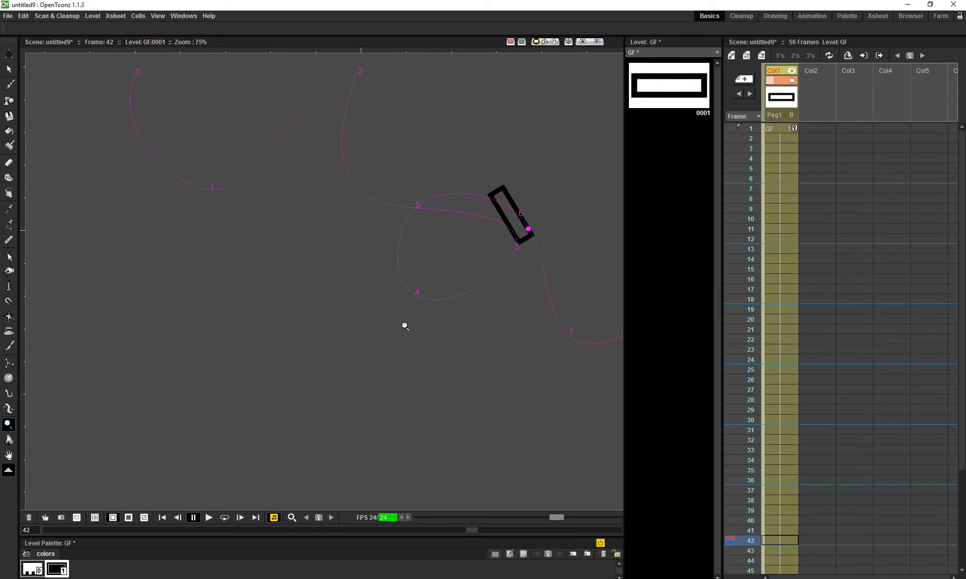
pyautogui.moveTo(403, 325); pyautogui.dragTo(264, 343)
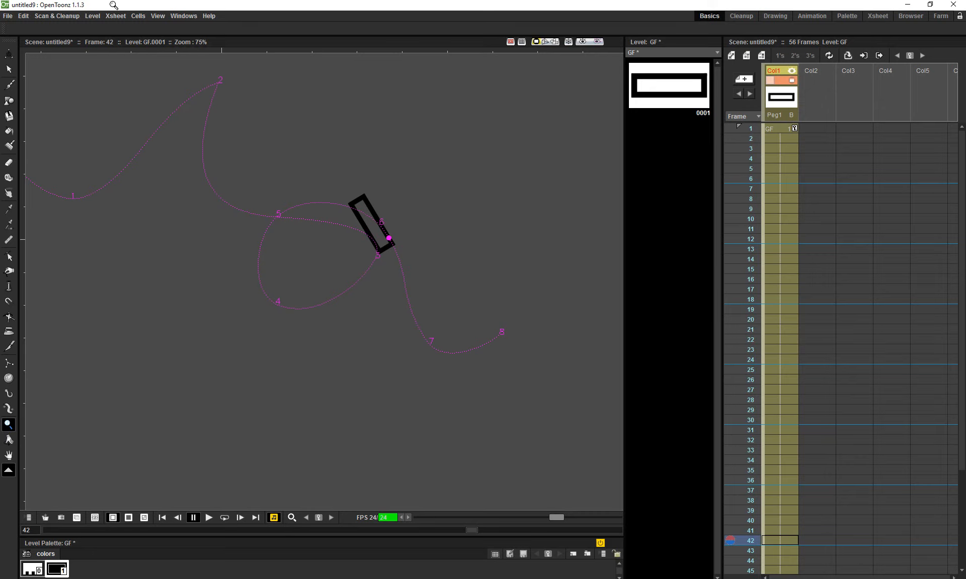
# Open the Stage Schematic and move its window clear of the rectangle and its path
pyautogui.click(184, 16)
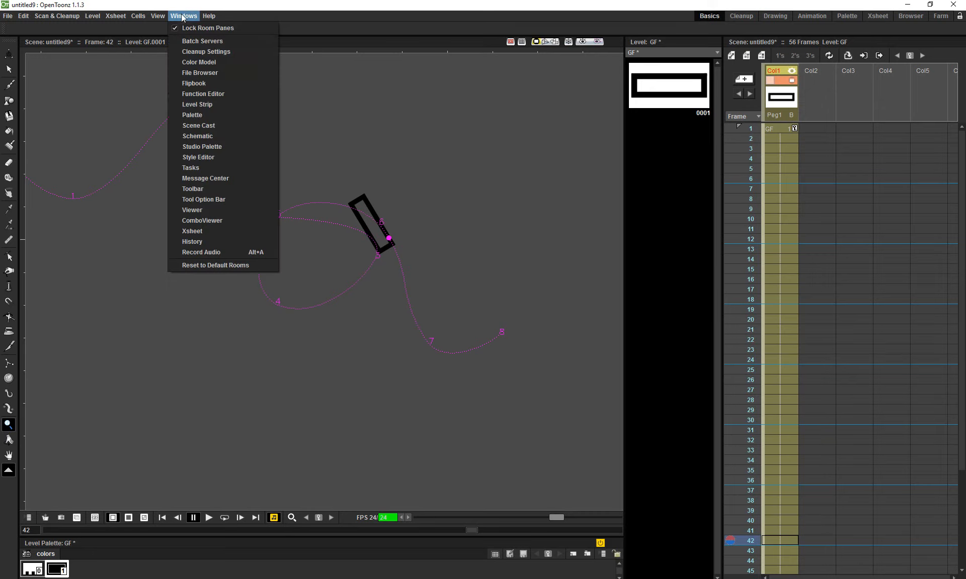
pyautogui.click(206, 134)
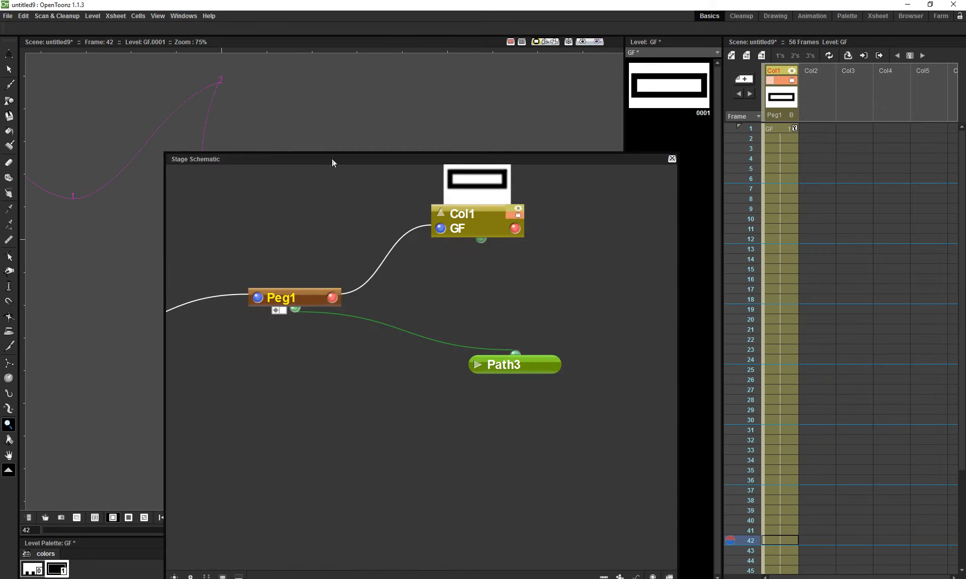
pyautogui.moveTo(328, 160); pyautogui.dragTo(601, 208)
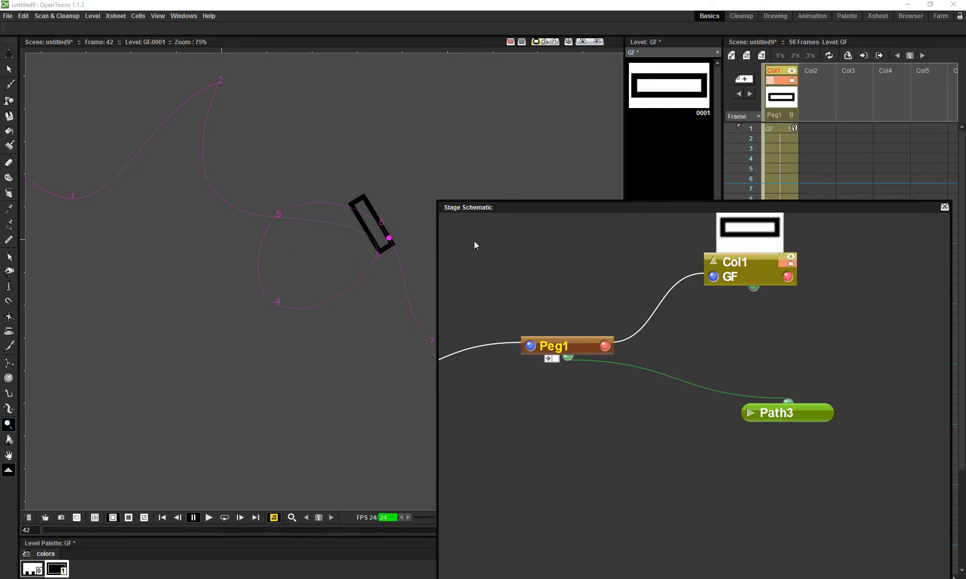
# Select frame 1 of the empty Col2, activate the Geometric tool with the Rectangle shape, and show the Field Guide
pyautogui.click(816, 129)
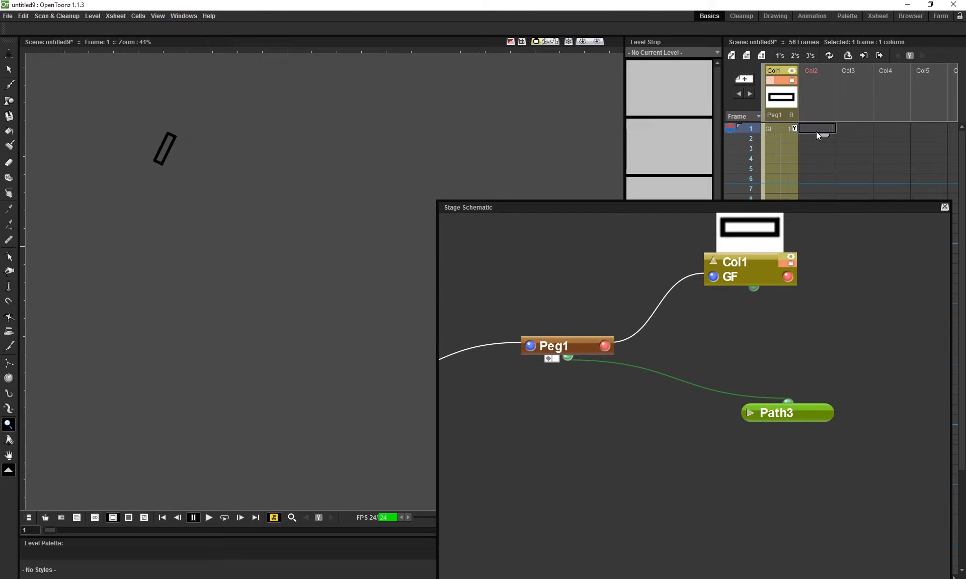
pyautogui.moveTo(324, 120); pyautogui.dragTo(238, 93)
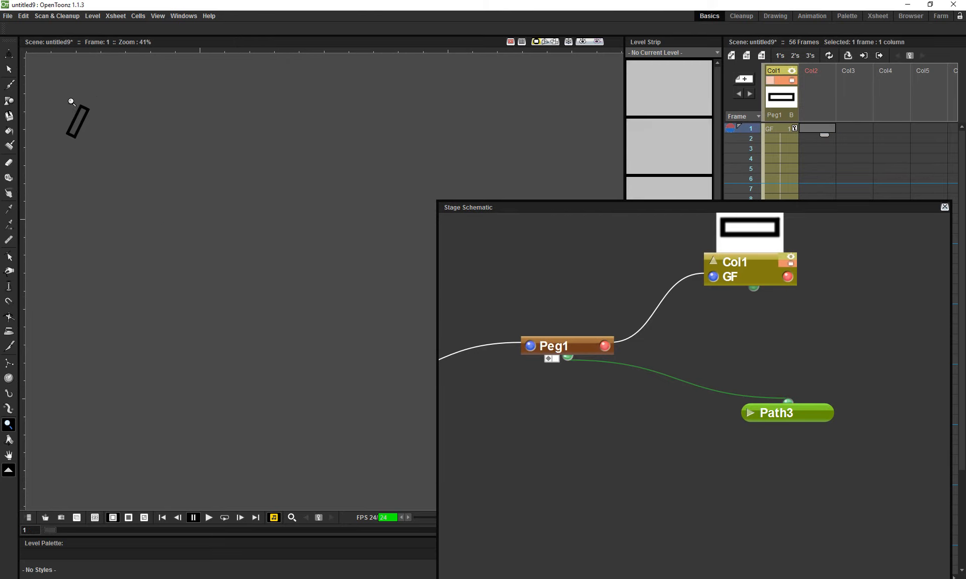
pyautogui.click(8, 101)
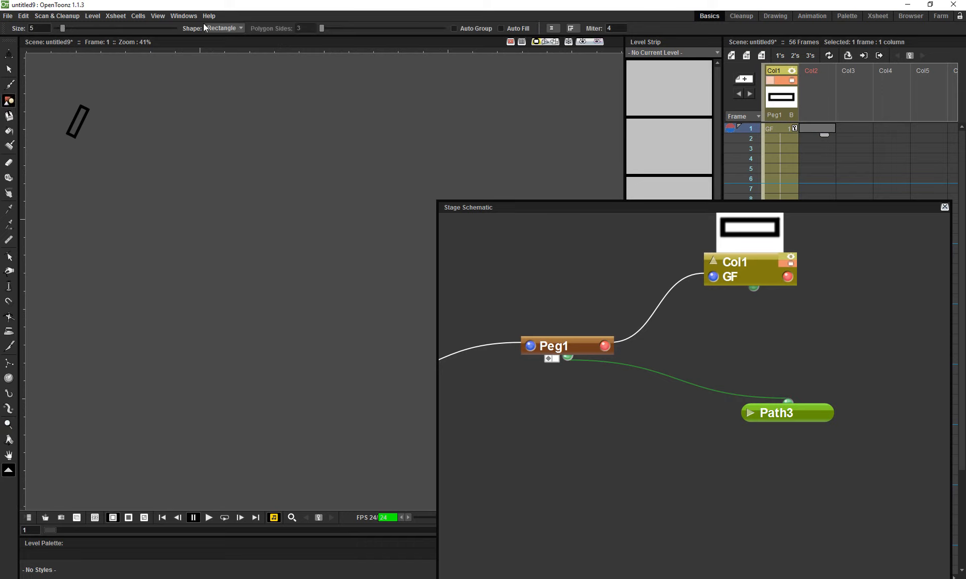
pyautogui.click(184, 16)
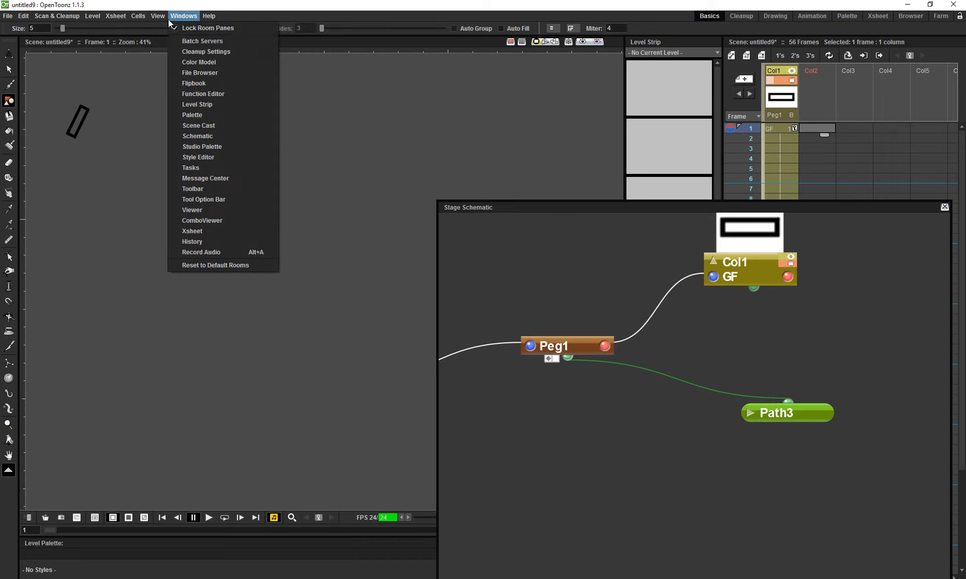
pyautogui.moveTo(157, 15)
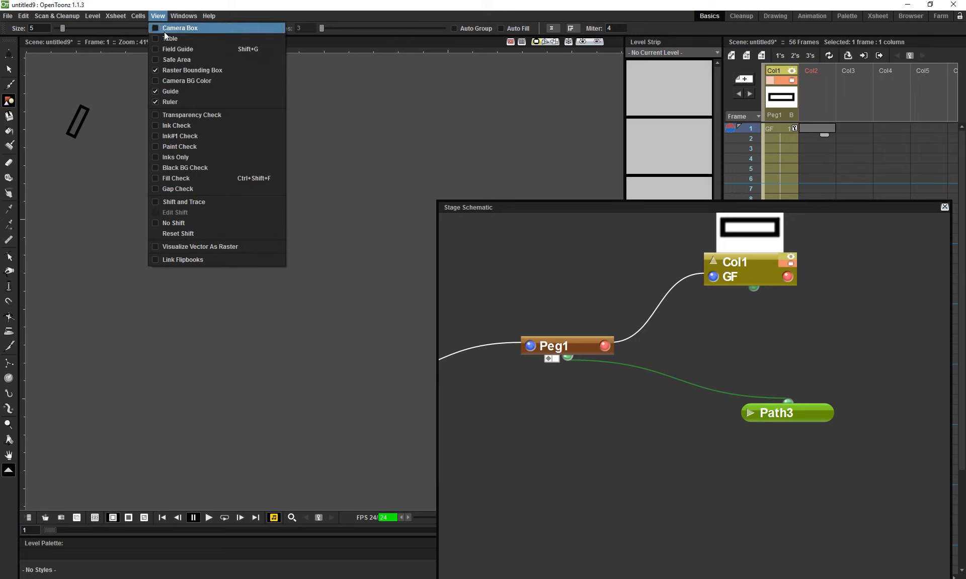
pyautogui.click(193, 49)
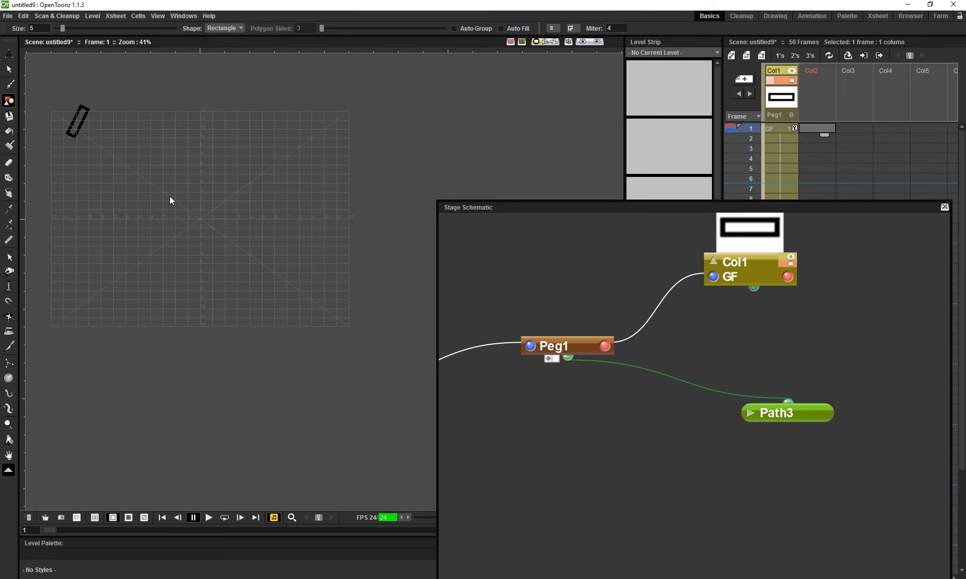
# Draw a small square around the field guide's centre in Col2 and nudge it about -0.71 px E/W and 2.86 px N/S to centre it
pyautogui.scroll(3, 170, 197)
pyautogui.scroll(4, 230, 253)
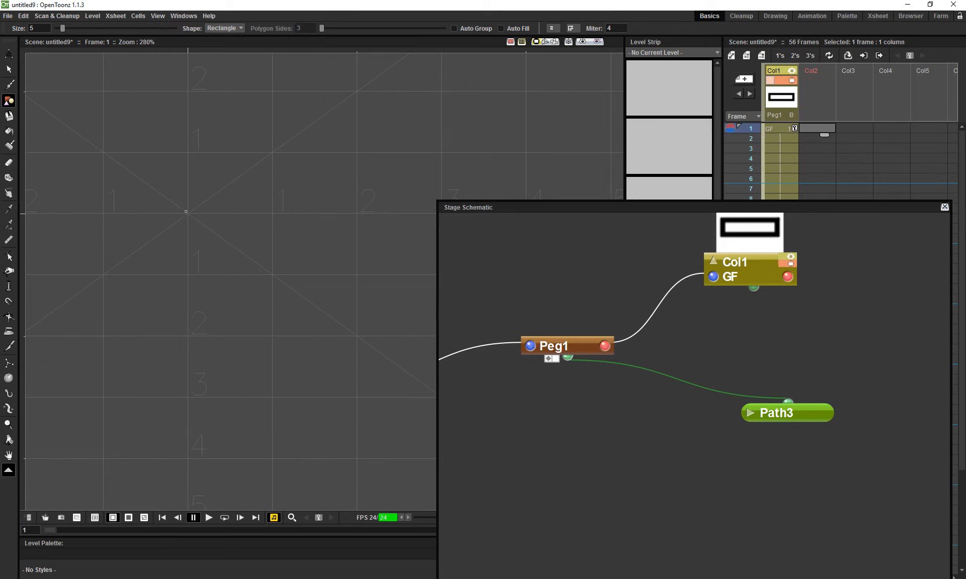
pyautogui.moveTo(188, 215); pyautogui.dragTo(207, 233)
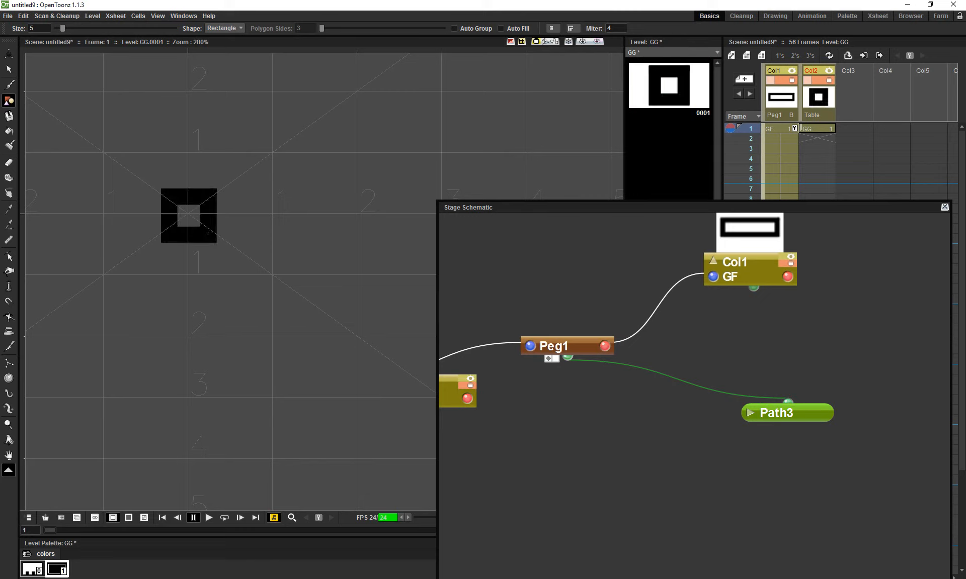
pyautogui.press('s')
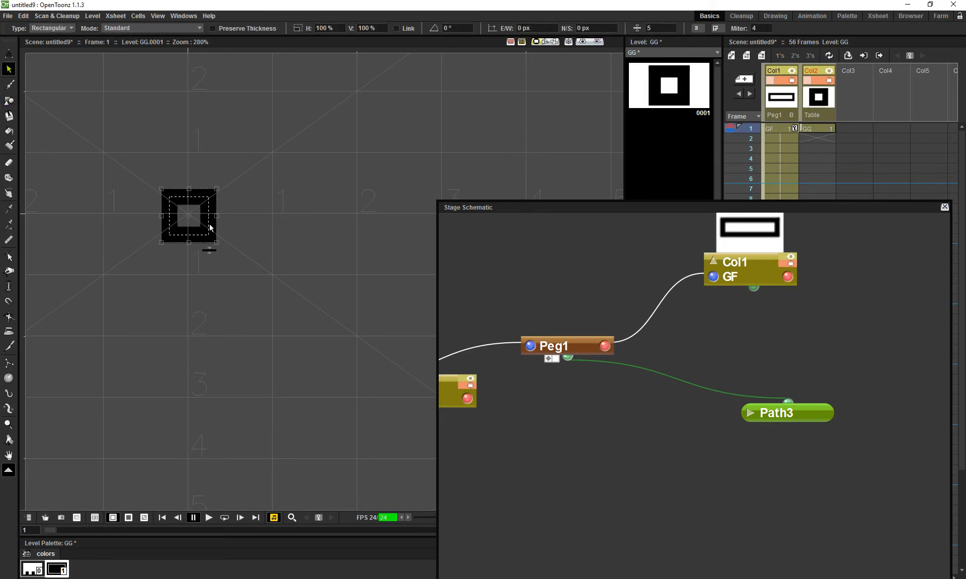
pyautogui.moveTo(208, 233); pyautogui.dragTo(207, 229)
# Move the Col2 node above Peg1 in the Stage Schematic and link it to Peg1 as its parent
pyautogui.scroll(-5, 226, 236)
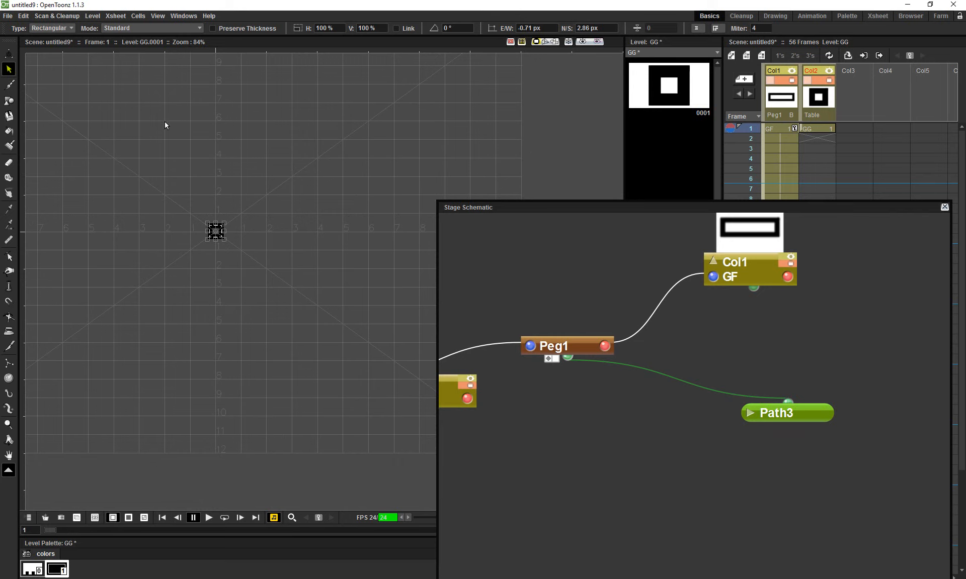
pyautogui.scroll(-2, 753, 326)
pyautogui.moveTo(493, 323); pyautogui.dragTo(539, 329)
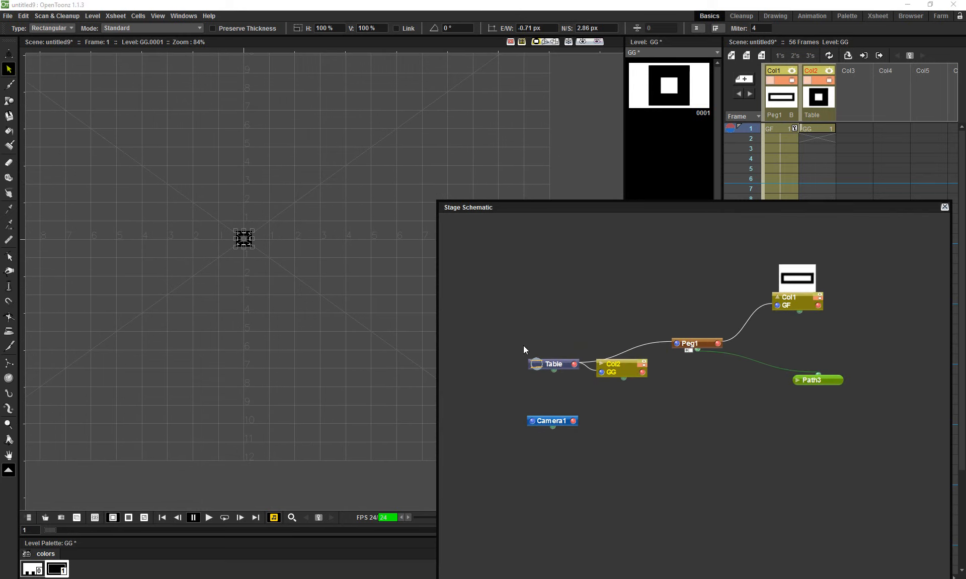
pyautogui.moveTo(628, 369); pyautogui.dragTo(718, 271)
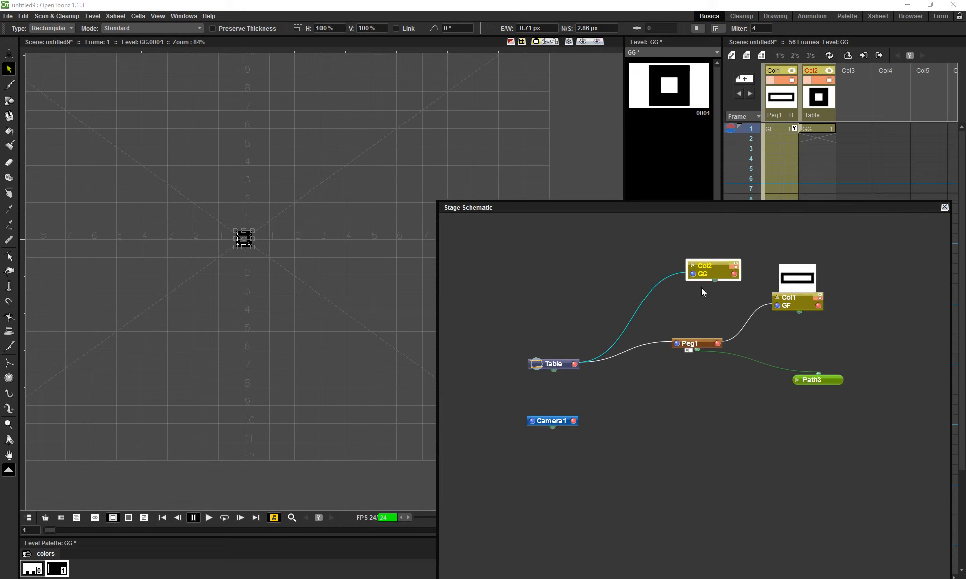
pyautogui.moveTo(735, 348); pyautogui.dragTo(719, 342)
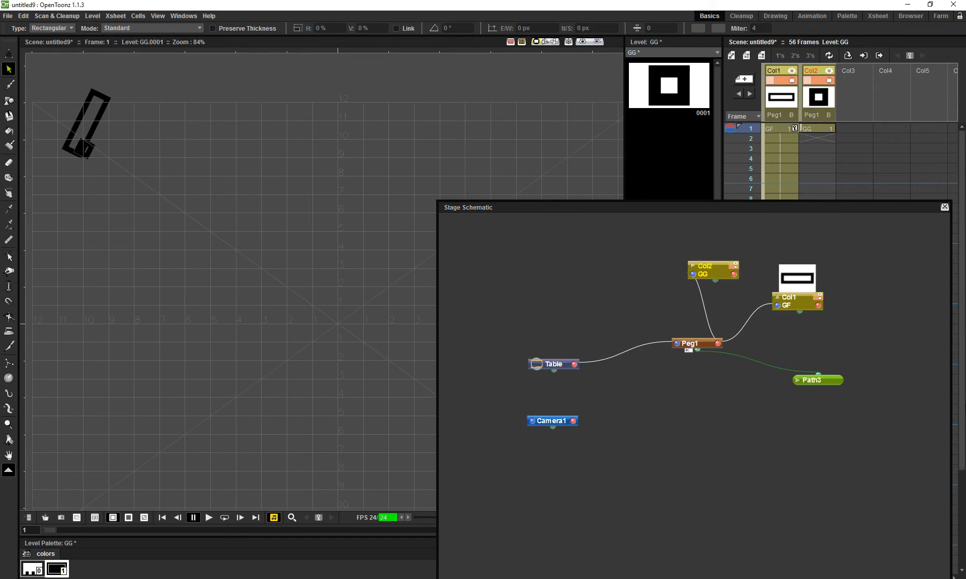
# Hide Col1 in the camera stand view, preview Col2's motion, and scrub back to frame 1
pyautogui.click(820, 297)
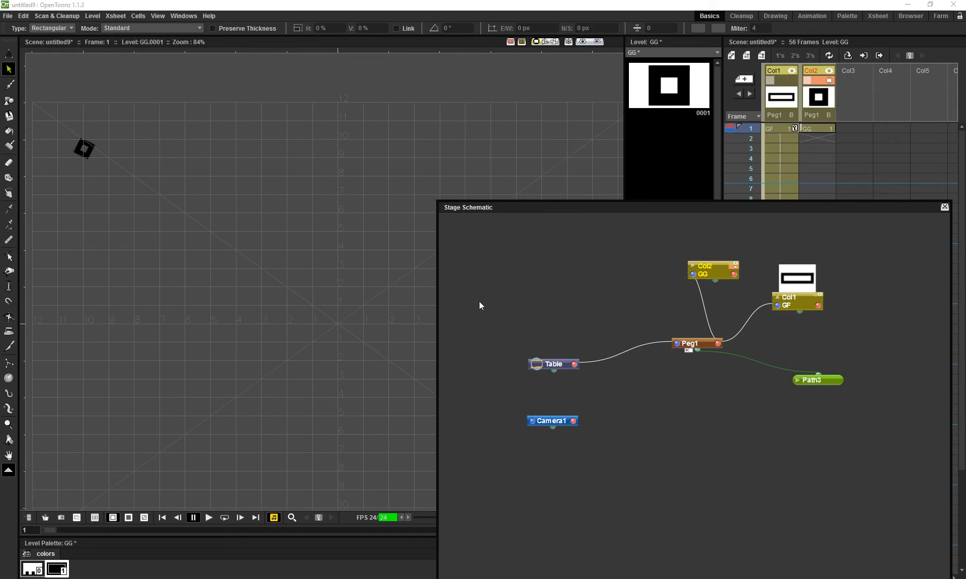
pyautogui.moveTo(291, 214); pyautogui.dragTo(282, 195)
pyautogui.press('l')
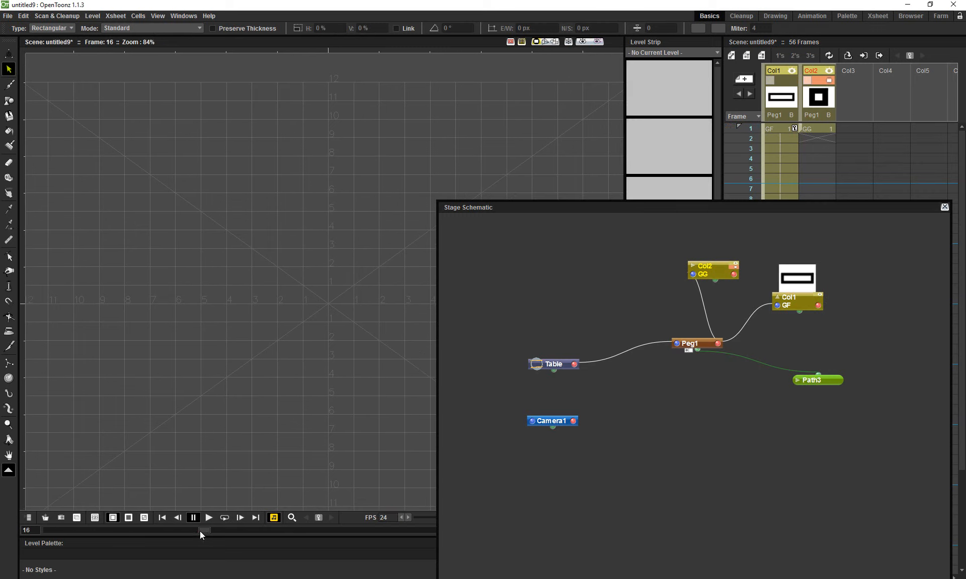
pyautogui.moveTo(198, 530); pyautogui.dragTo(10, 525)
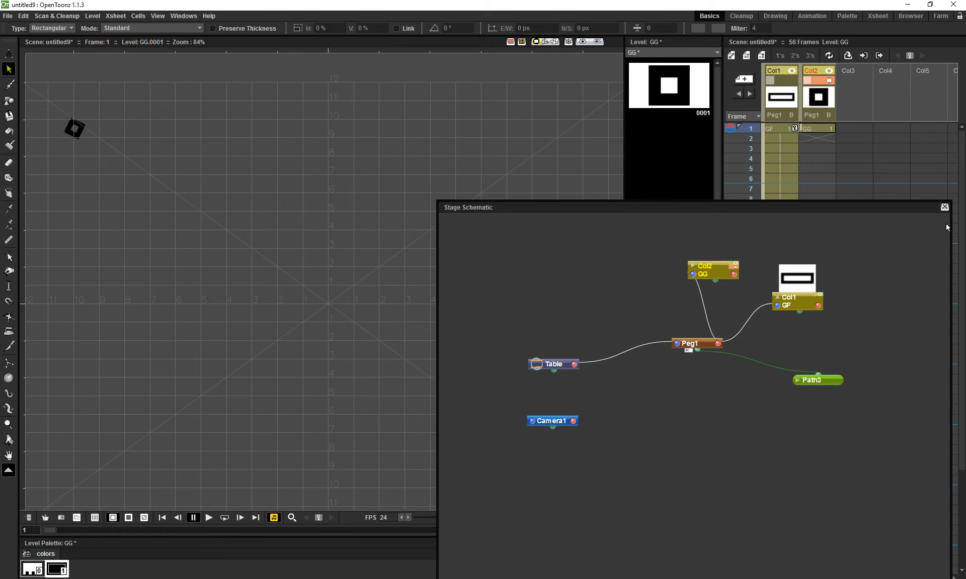
# Extend the GG drawing in Col2 down to frame 56 and preview the animation
pyautogui.click(945, 207)
pyautogui.click(816, 129)
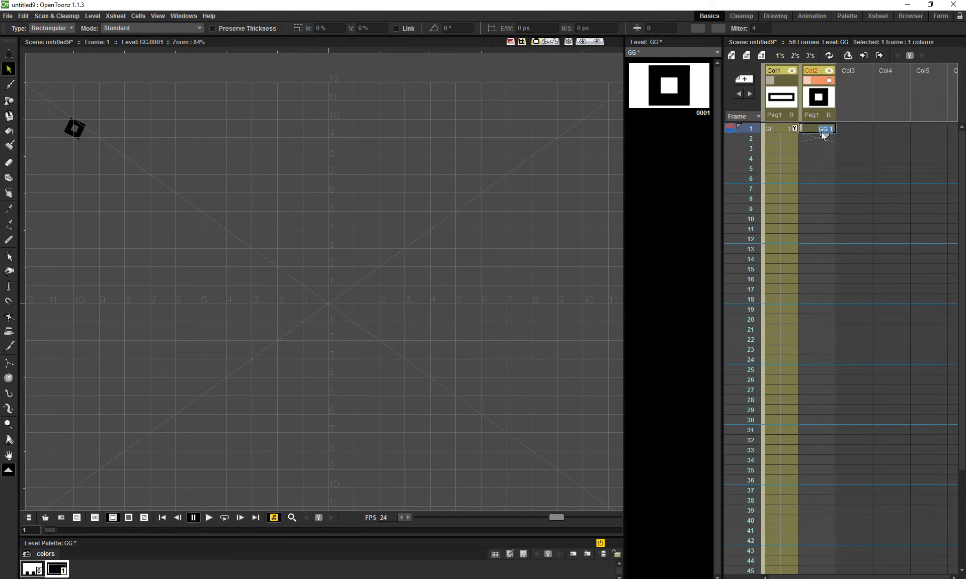
pyautogui.moveTo(822, 135); pyautogui.dragTo(796, 484)
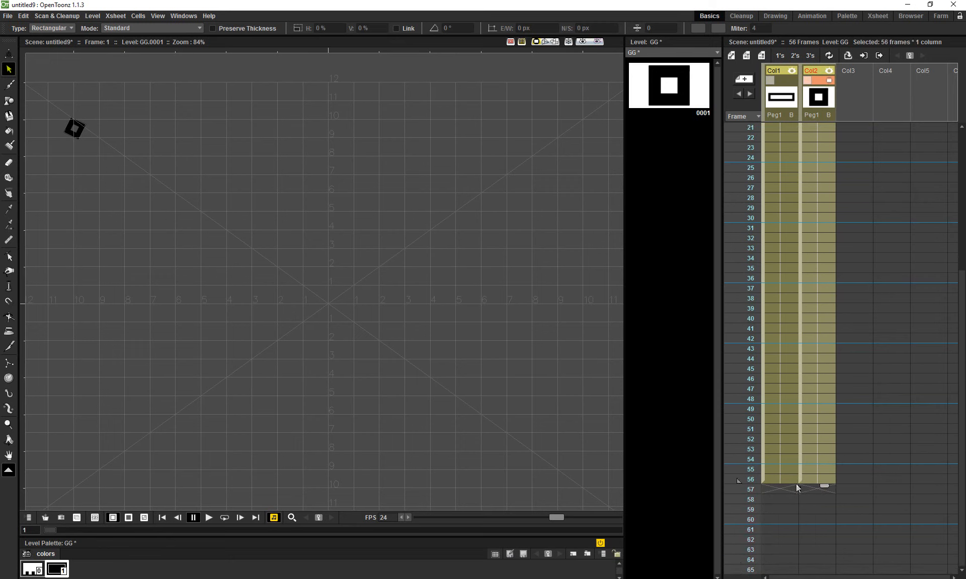
pyautogui.press('p')
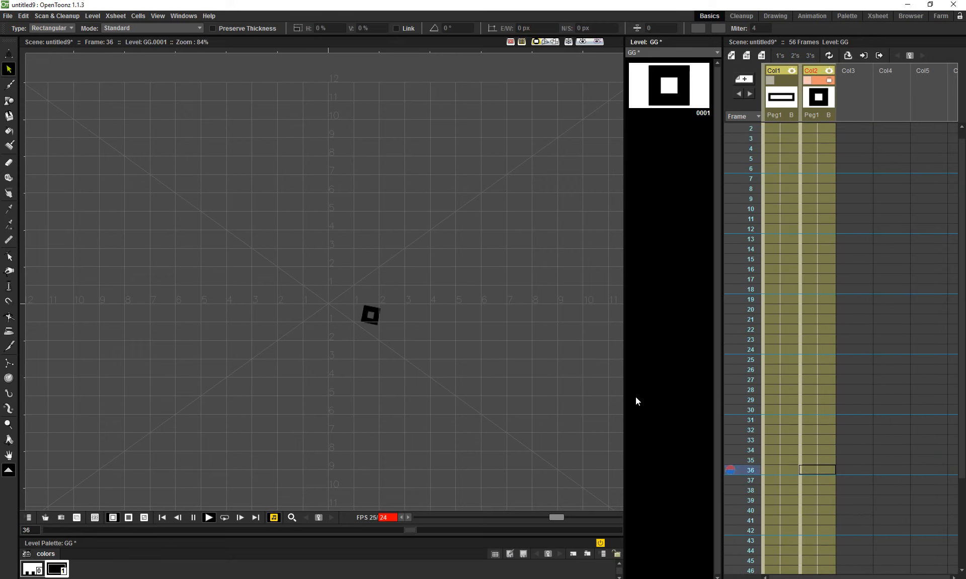
pyautogui.press('p')
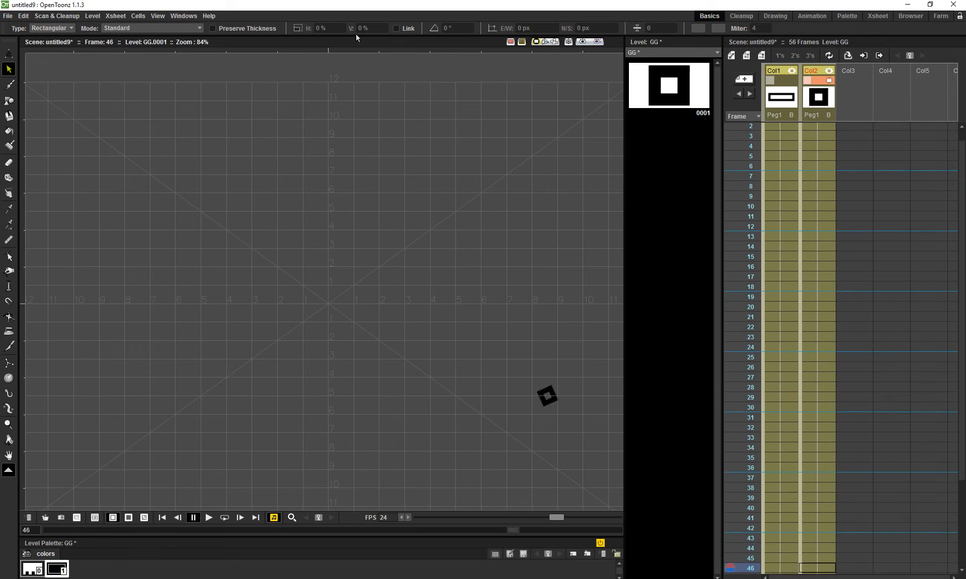
# Display Path3 from the Stage Schematic, move the schematic clear of the canvas, and scrub back to frame 18
pyautogui.click(183, 16)
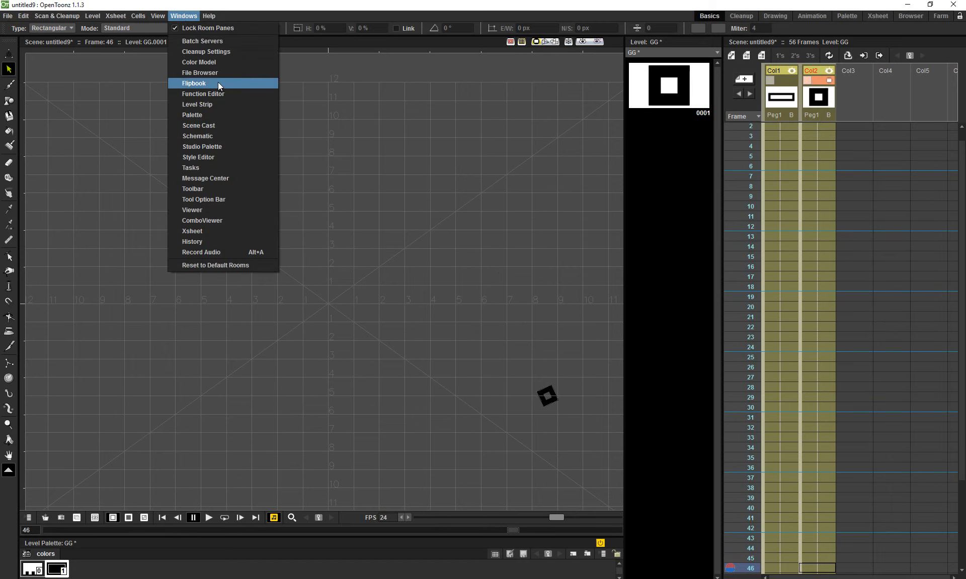
pyautogui.click(216, 135)
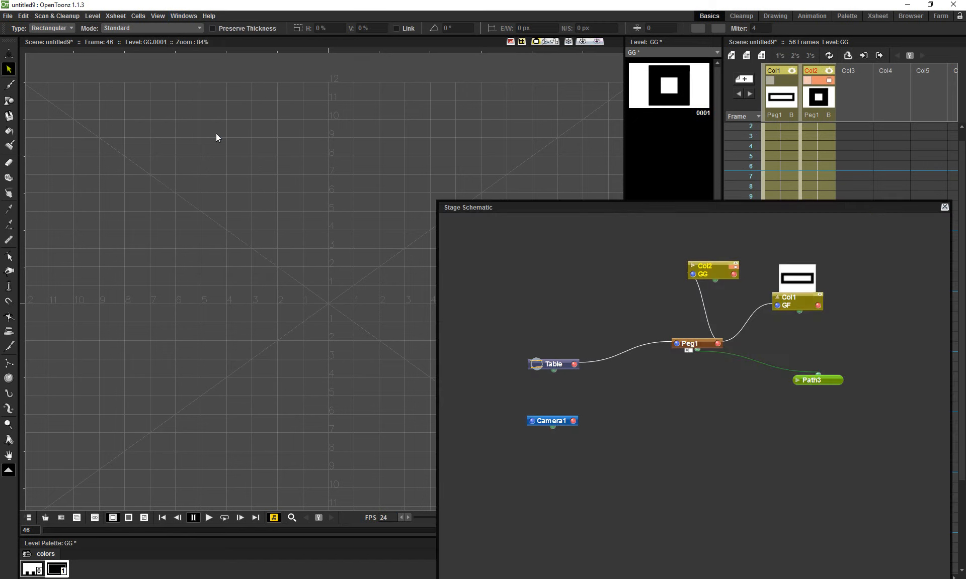
pyautogui.click(830, 381)
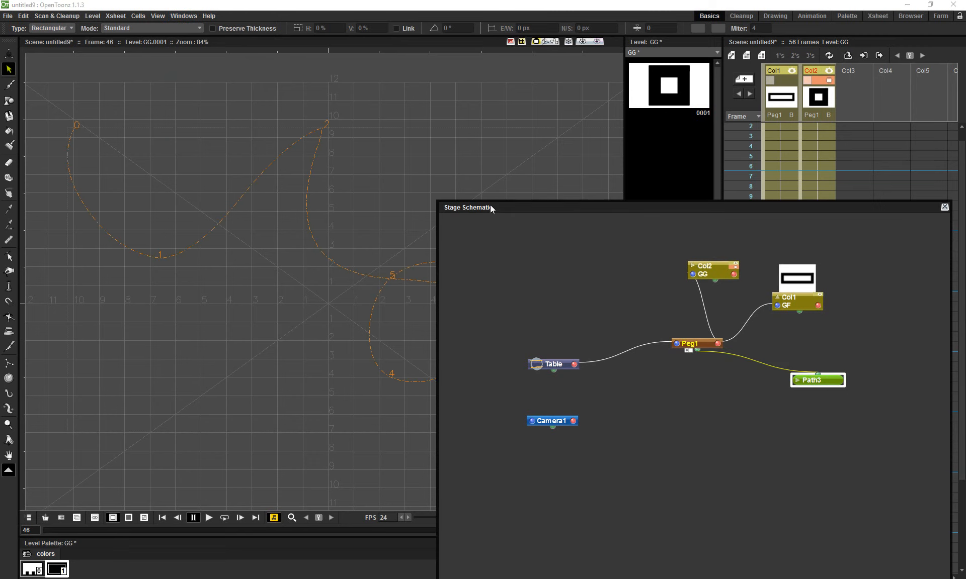
pyautogui.moveTo(490, 205); pyautogui.dragTo(717, 231)
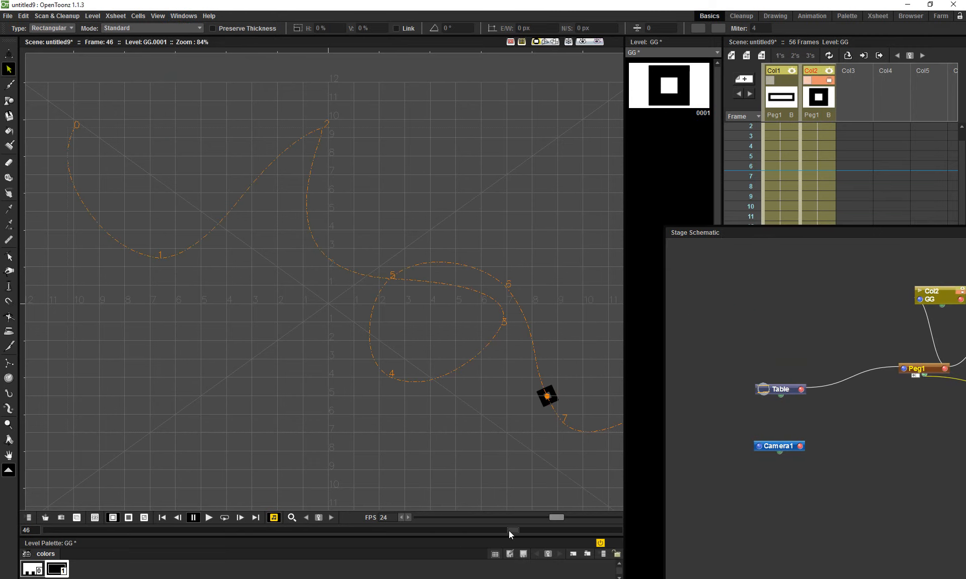
pyautogui.moveTo(509, 531); pyautogui.dragTo(221, 540)
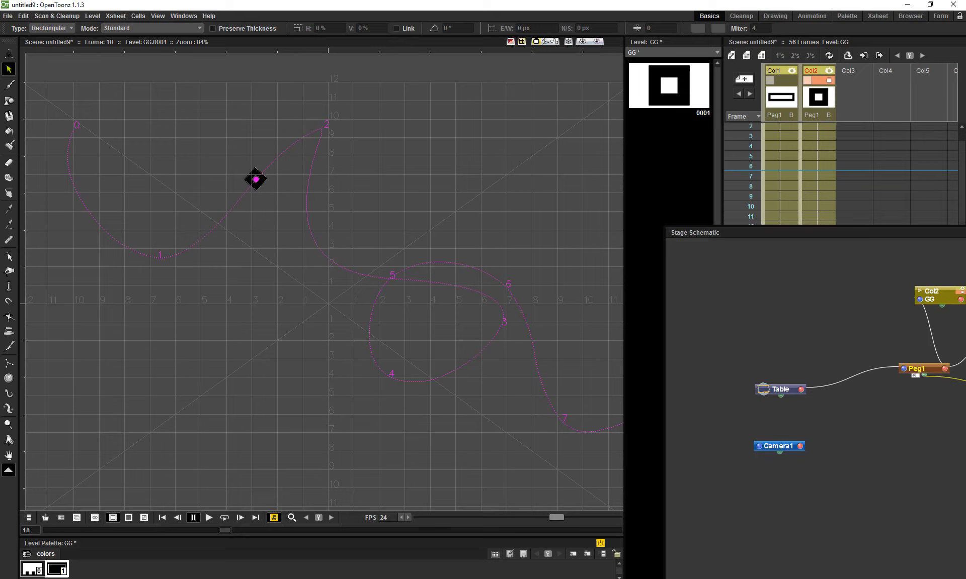
# Open the Function Editor on Col1's E/W channel and, with the Animate tool, key E/W at 313.17 px on frame 18
pyautogui.click(183, 15)
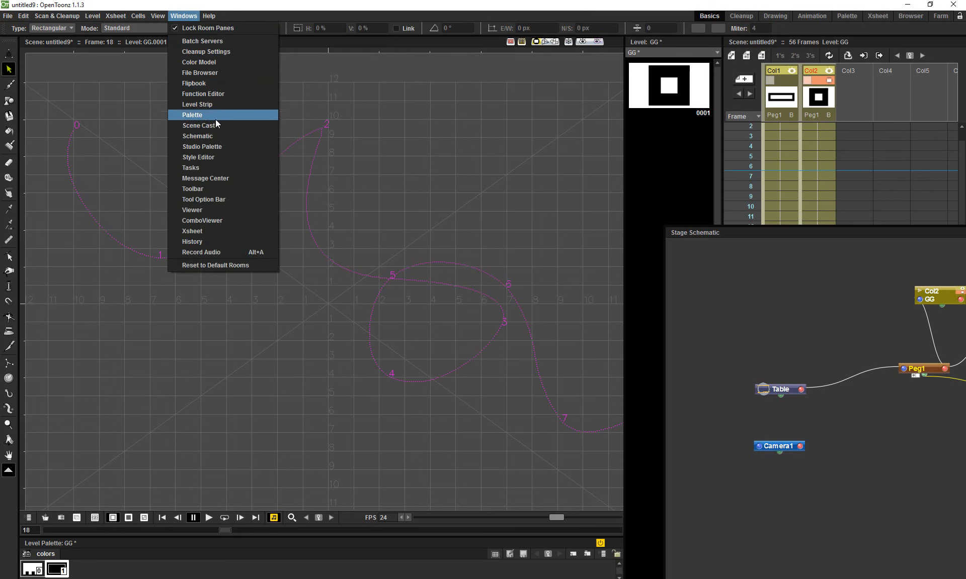
pyautogui.click(216, 94)
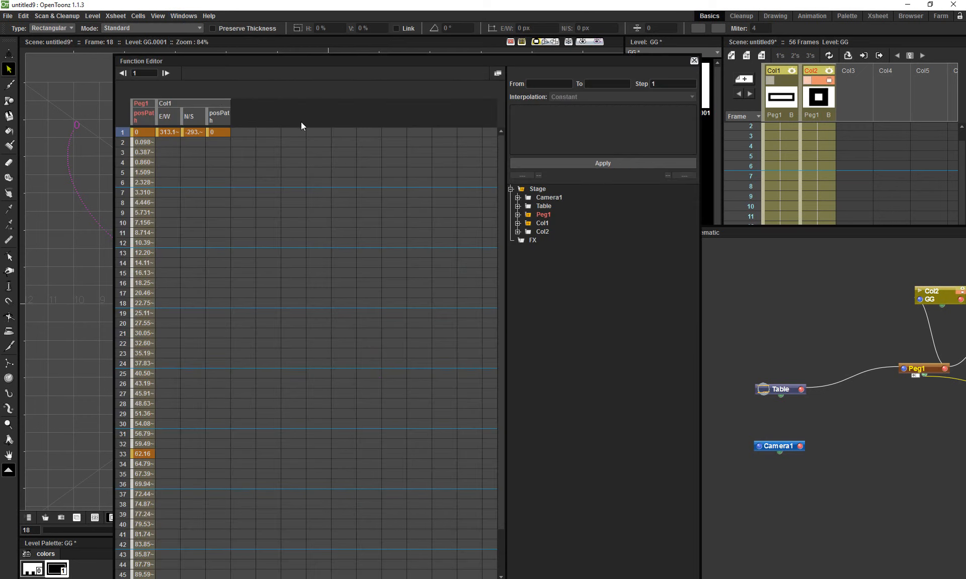
pyautogui.moveTo(276, 66); pyautogui.dragTo(309, 33)
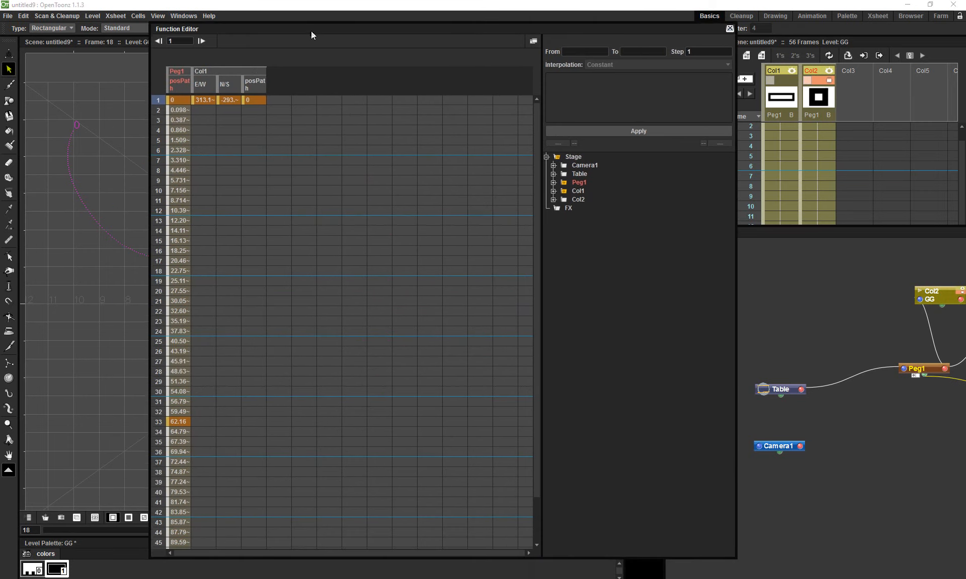
pyautogui.click(193, 92)
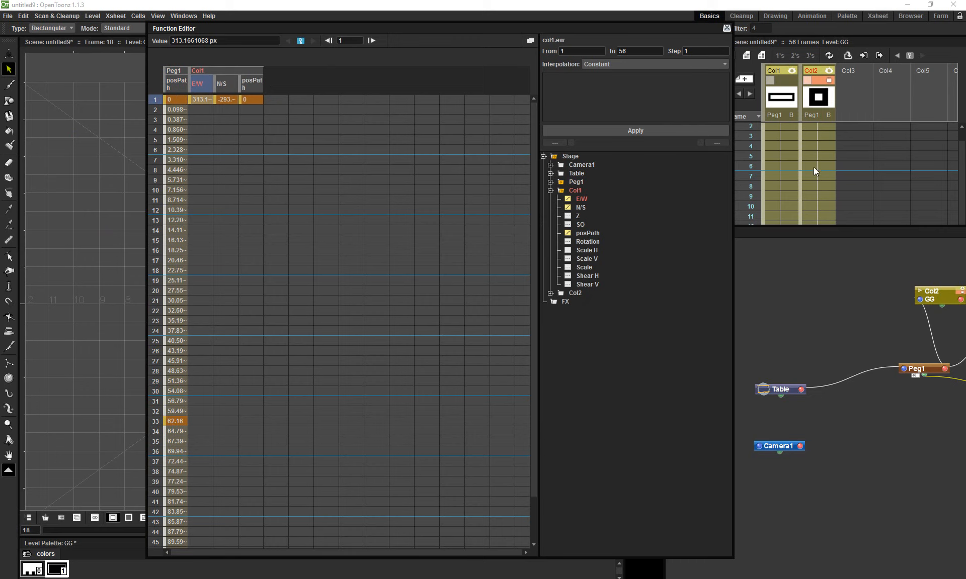
pyautogui.scroll(1, 816, 172)
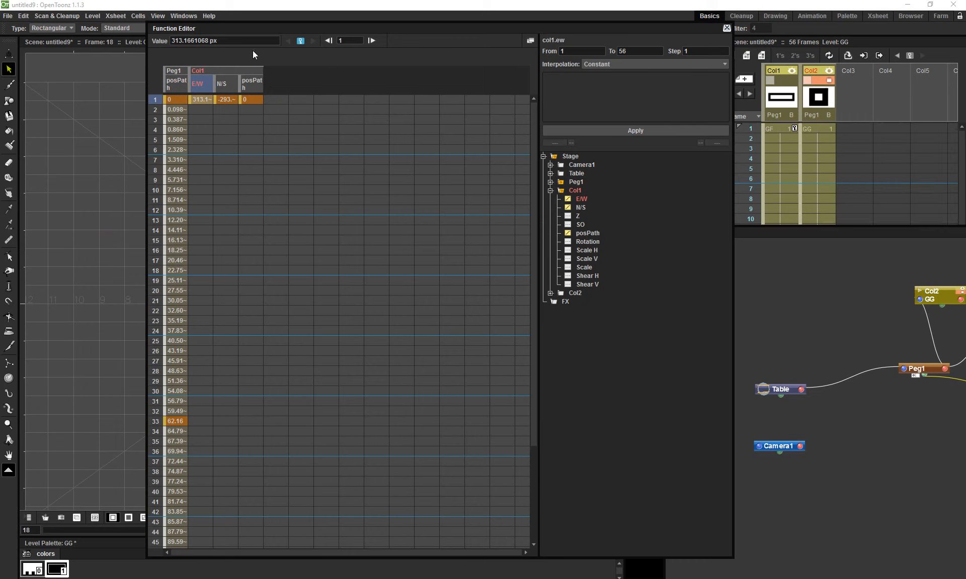
pyautogui.moveTo(216, 29); pyautogui.dragTo(321, 41)
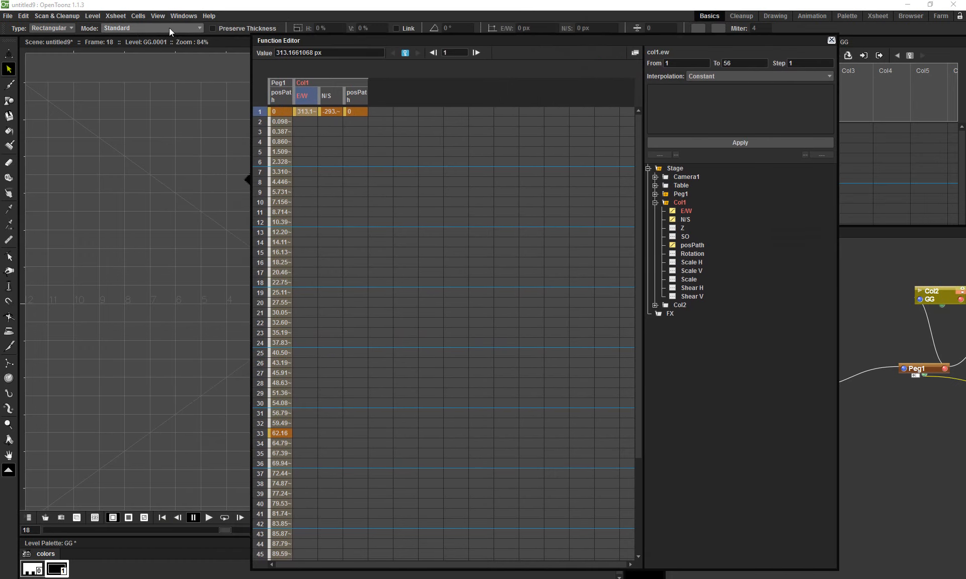
pyautogui.click(9, 53)
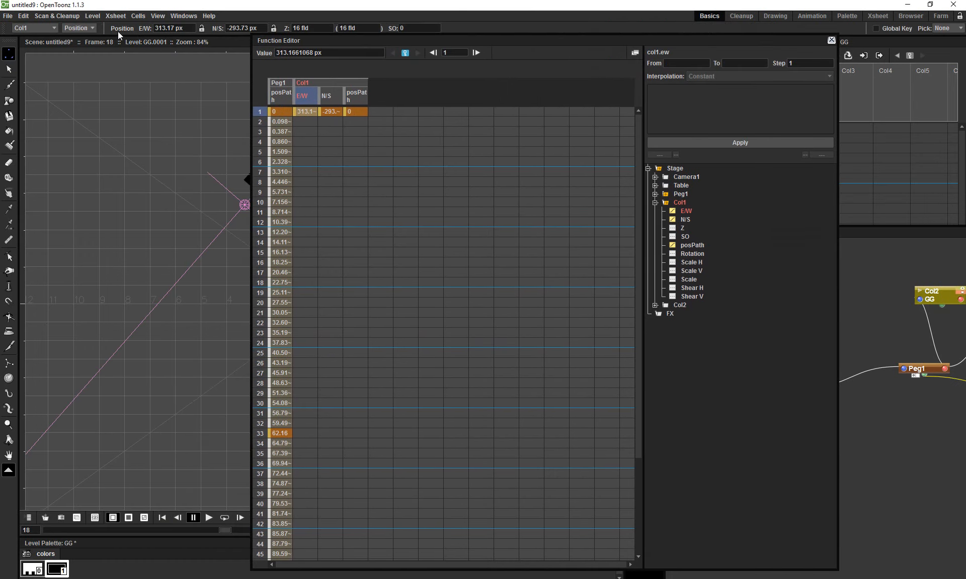
pyautogui.press('Return')
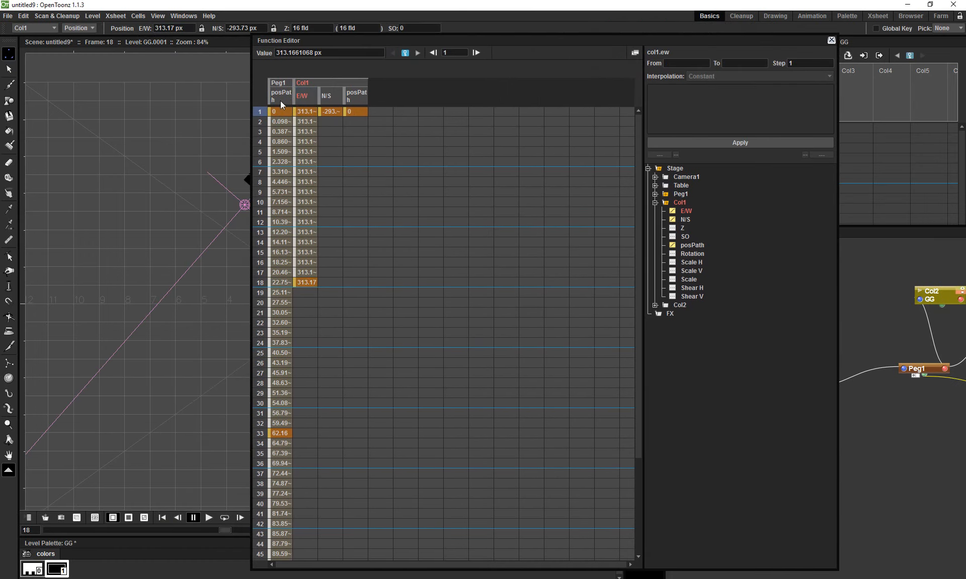
# Show only Peg1's posPath channel in the Function Editor by hiding all Col1 channels
pyautogui.click(277, 98)
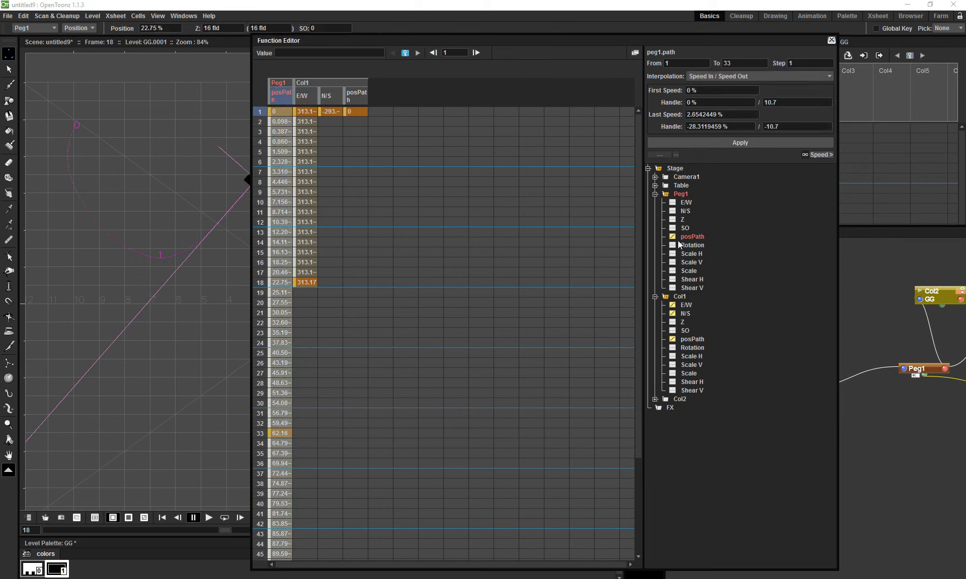
pyautogui.click(665, 298)
pyautogui.click(665, 297)
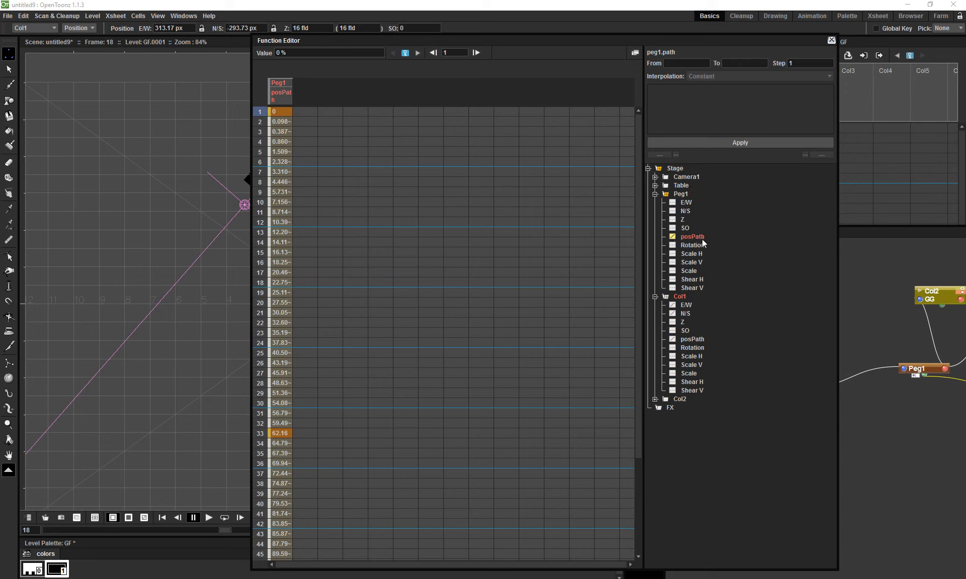
pyautogui.moveTo(910, 372); pyautogui.dragTo(759, 325)
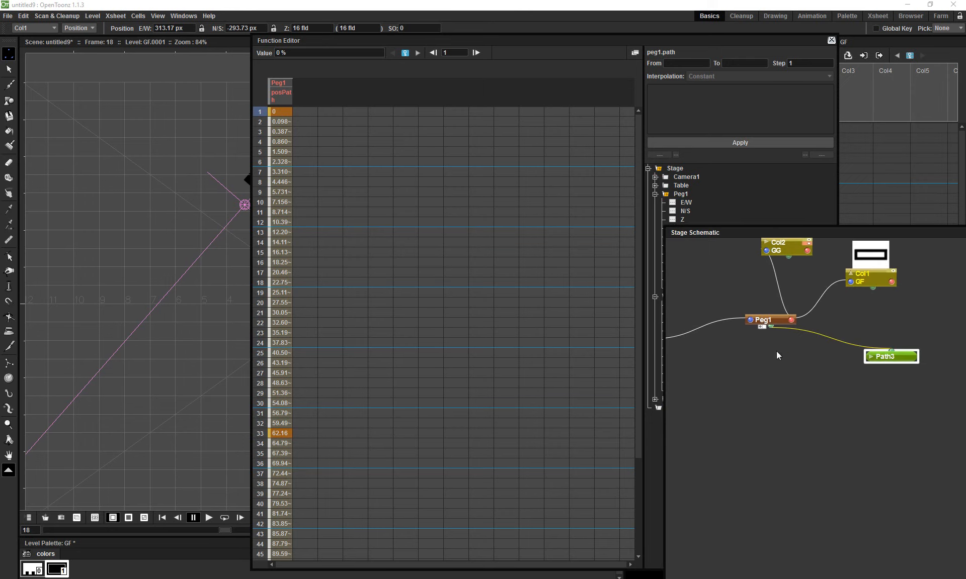
pyautogui.moveTo(777, 352); pyautogui.dragTo(824, 370)
pyautogui.moveTo(777, 342); pyautogui.dragTo(857, 380)
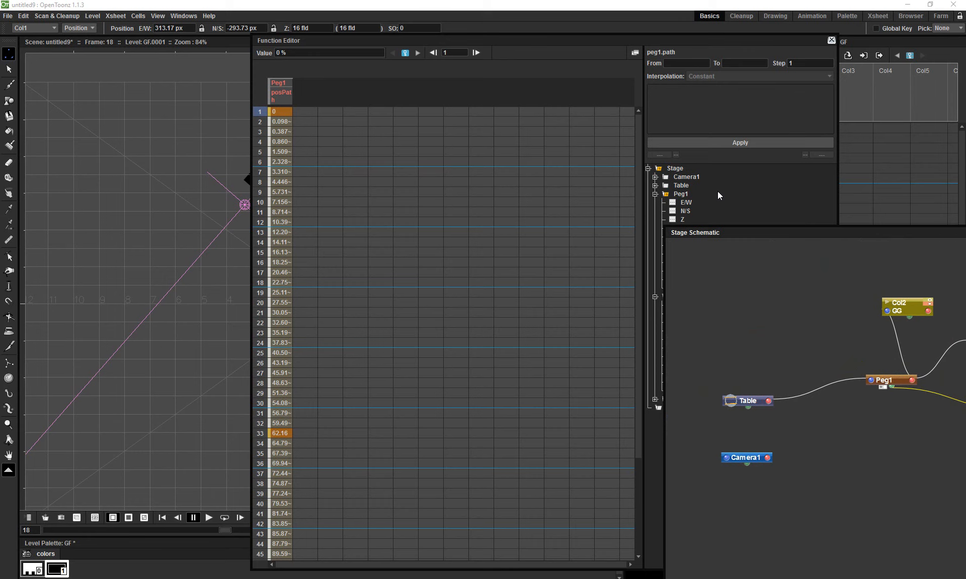
pyautogui.click(672, 70)
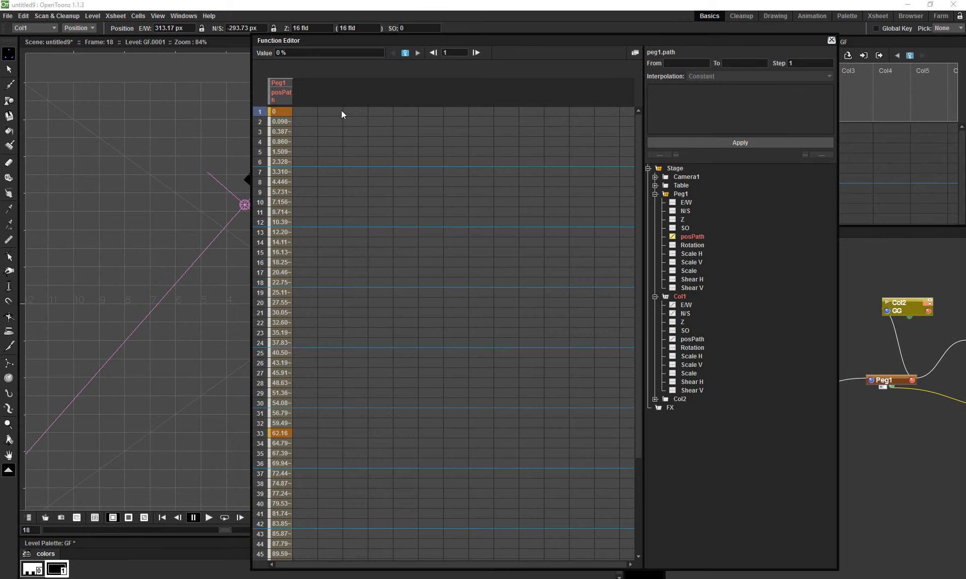
# Steepen the posPath curve to nearly vertical at its frame 33 keyframe in Function Curves, and close both editors
pyautogui.click(635, 53)
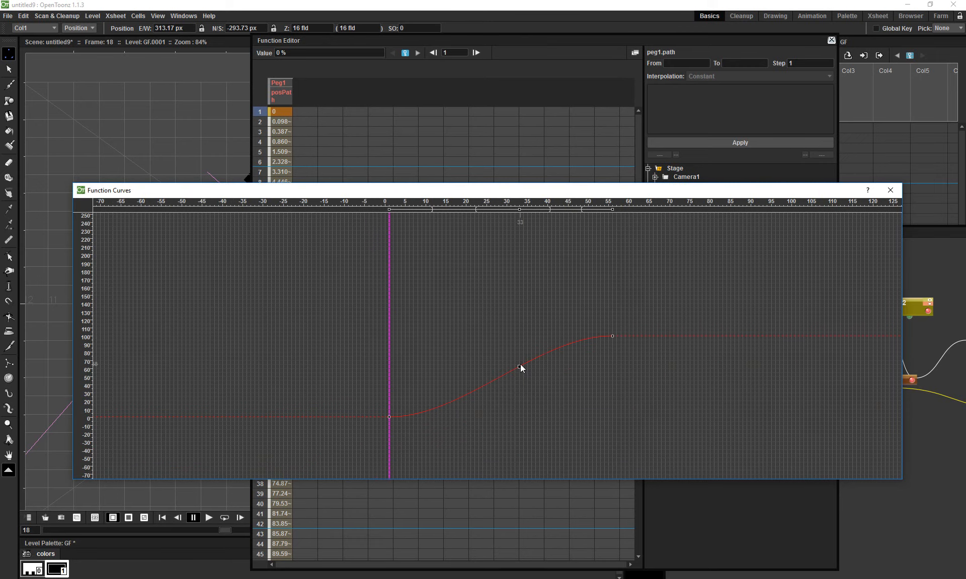
pyautogui.click(520, 364)
pyautogui.moveTo(550, 350); pyautogui.dragTo(505, 319)
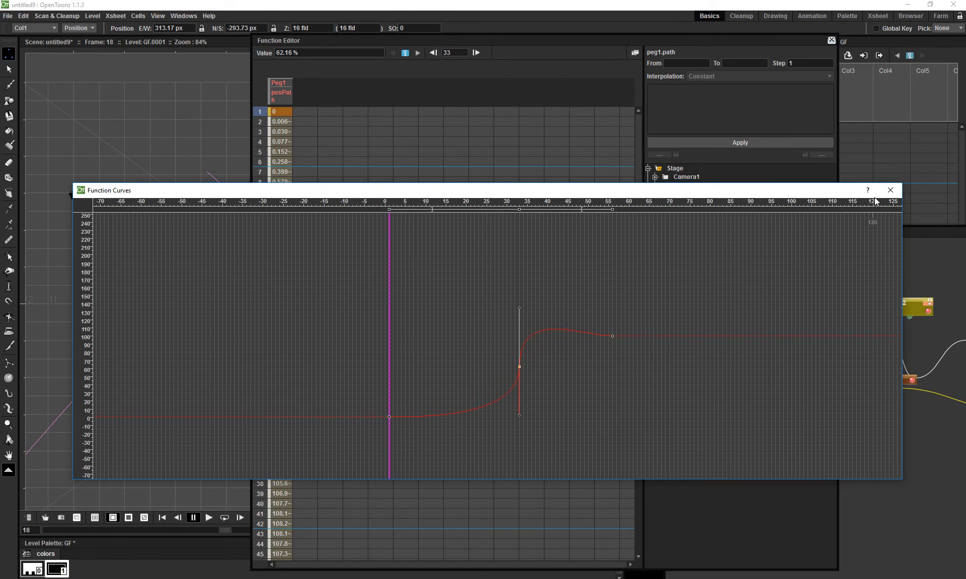
pyautogui.click(890, 189)
pyautogui.click(832, 40)
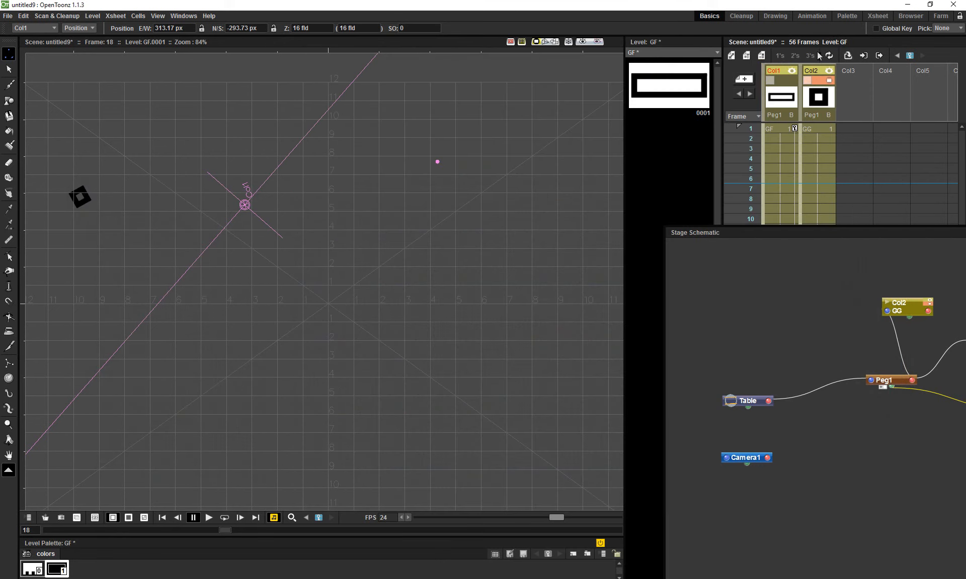
# Play back the animation to check the square's speed along the path with the reshaped curve
pyautogui.press('p')
pyautogui.scroll(-3, 471, 326)
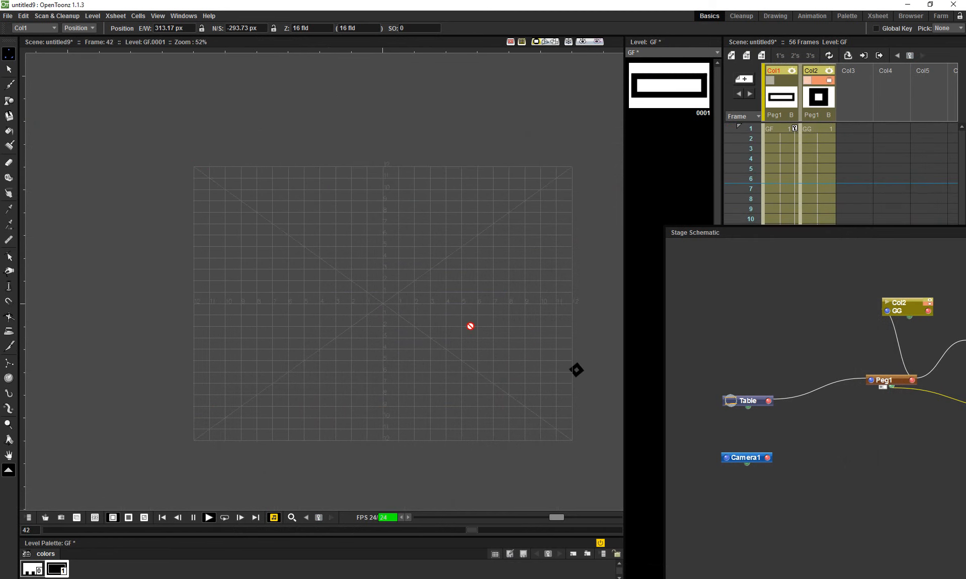
pyautogui.moveTo(495, 363); pyautogui.dragTo(450, 345)
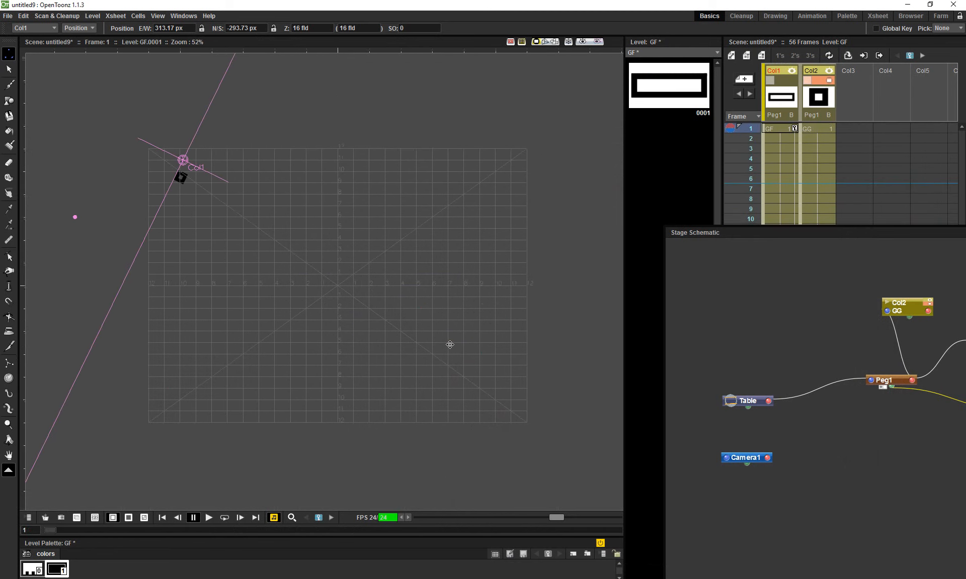
# Close the Stage Schematic and hide the Field Guide
pyautogui.moveTo(802, 232); pyautogui.dragTo(248, 168)
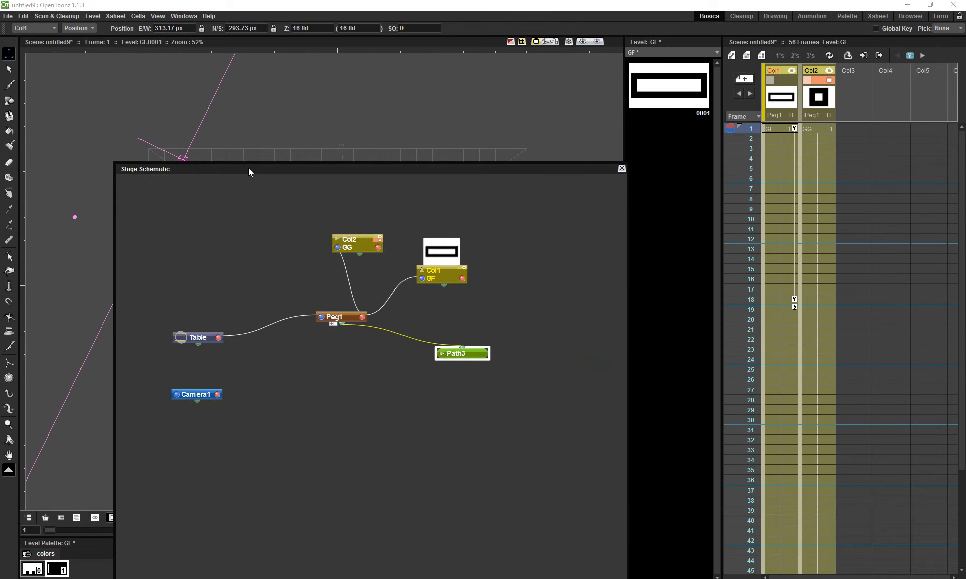
pyautogui.click(622, 168)
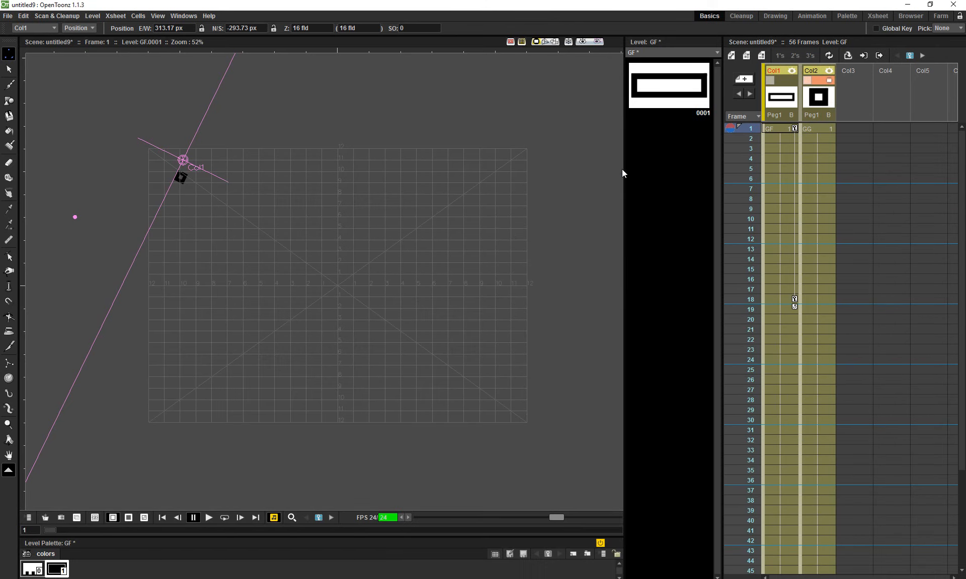
pyautogui.click(158, 16)
pyautogui.click(165, 50)
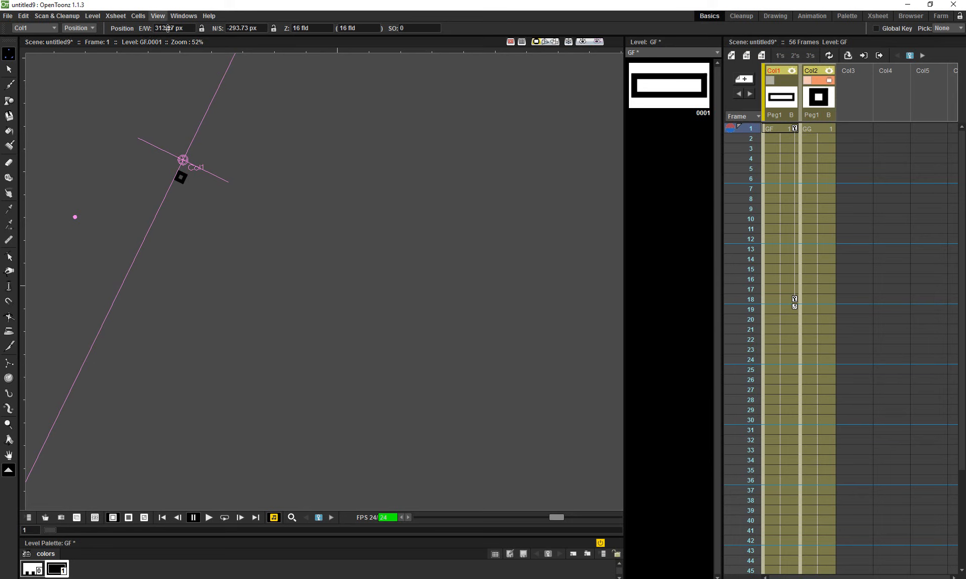
pyautogui.click(171, 578)
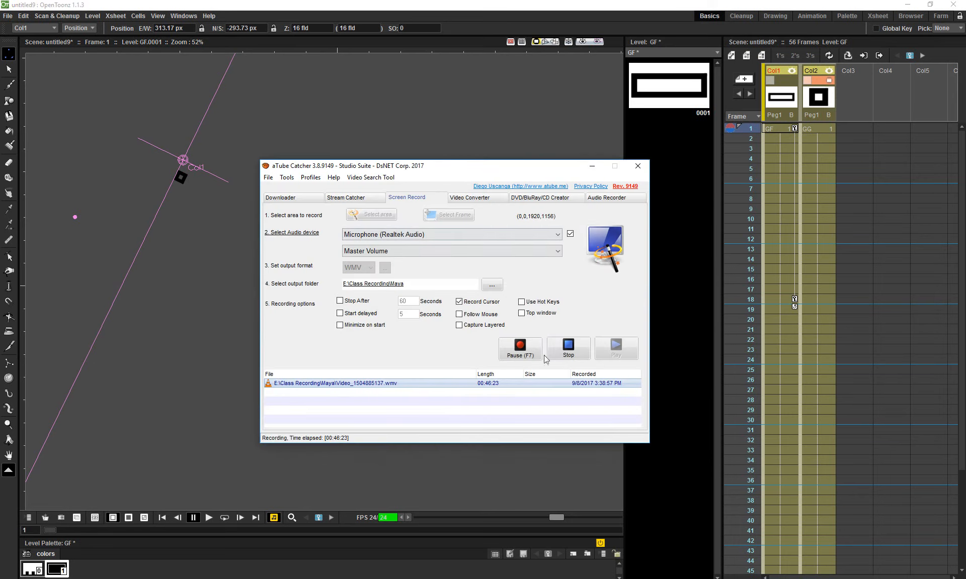